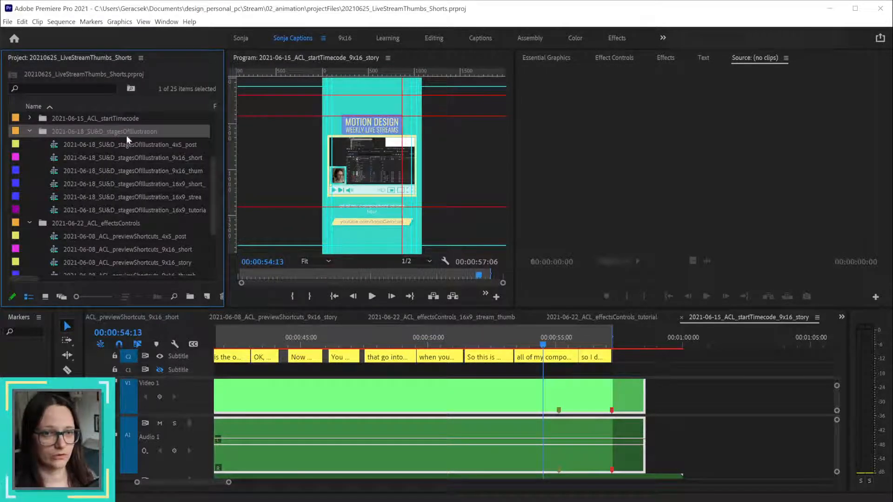
# - Collapse the 2021-06-18_SU&D_stagesOfIllustration bin in the project
pyautogui.click(139, 236)
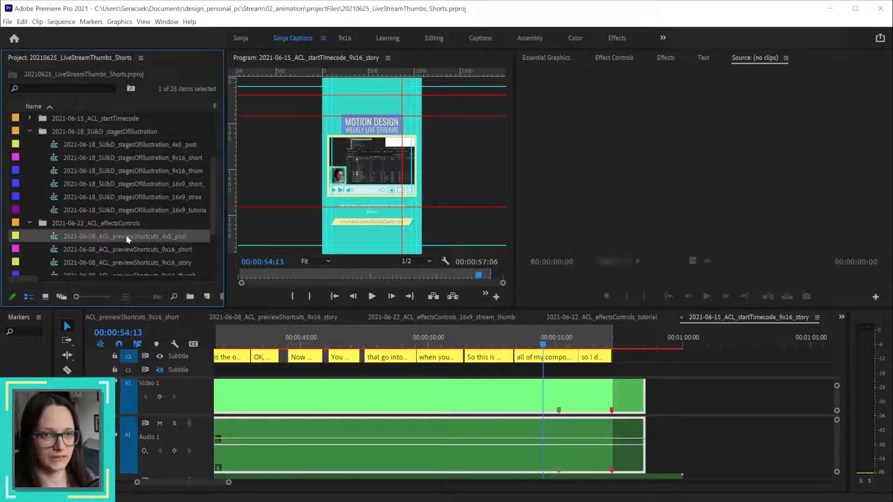
pyautogui.scroll(-3, 143, 245)
pyautogui.scroll(2, 146, 209)
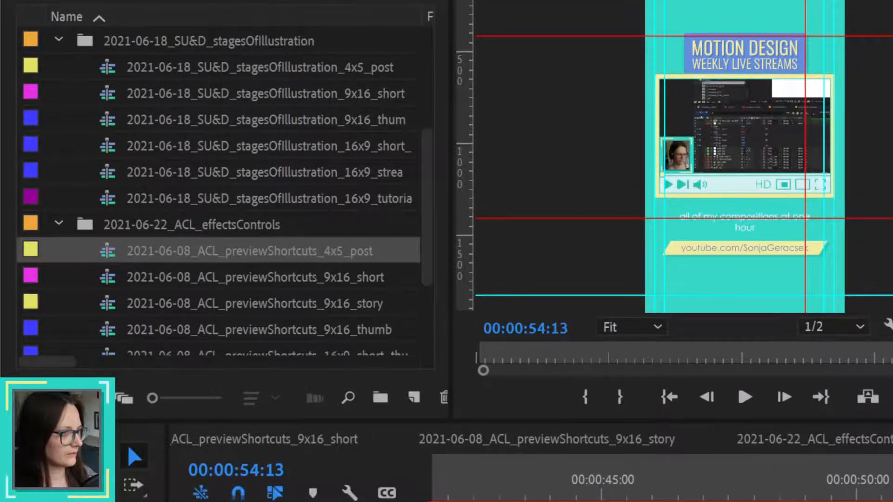
pyautogui.click(232, 43)
pyautogui.click(225, 41)
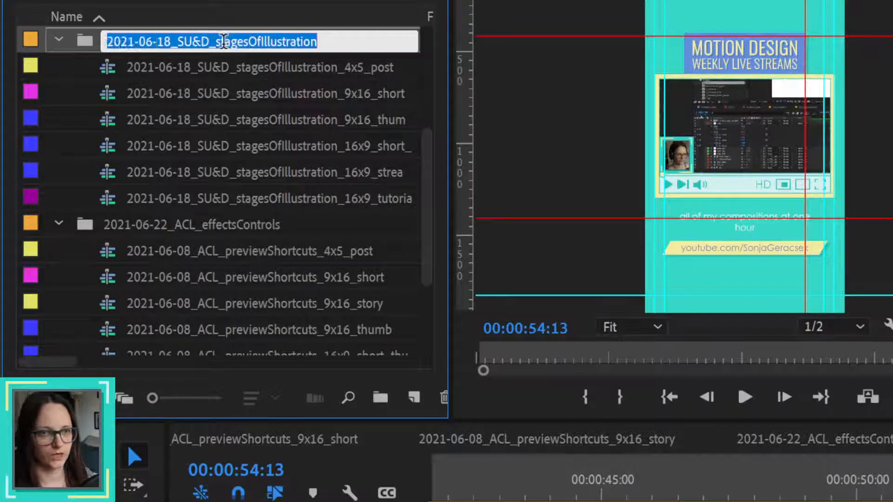
pyautogui.click(55, 97)
pyautogui.click(59, 40)
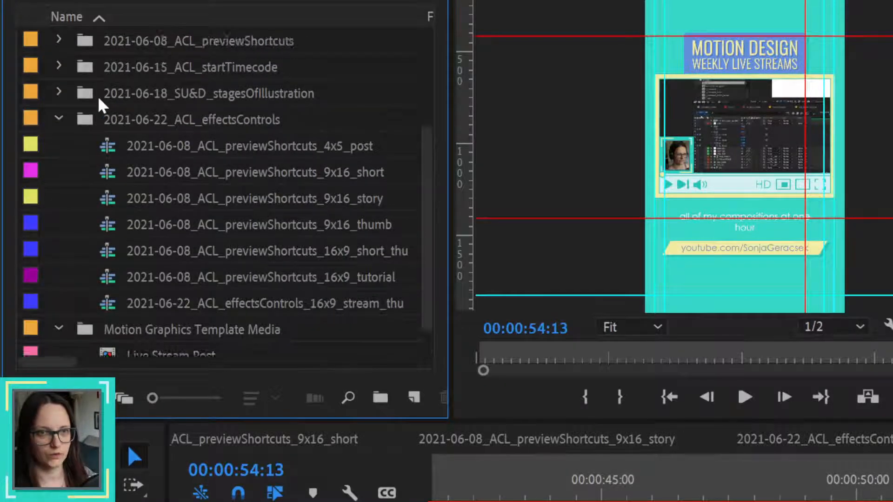
# - Review the recordings in the 01_Assets bin, collapse it, and expand the 02_Cuts bin
pyautogui.scroll(3, 140, 116)
pyautogui.click(234, 63)
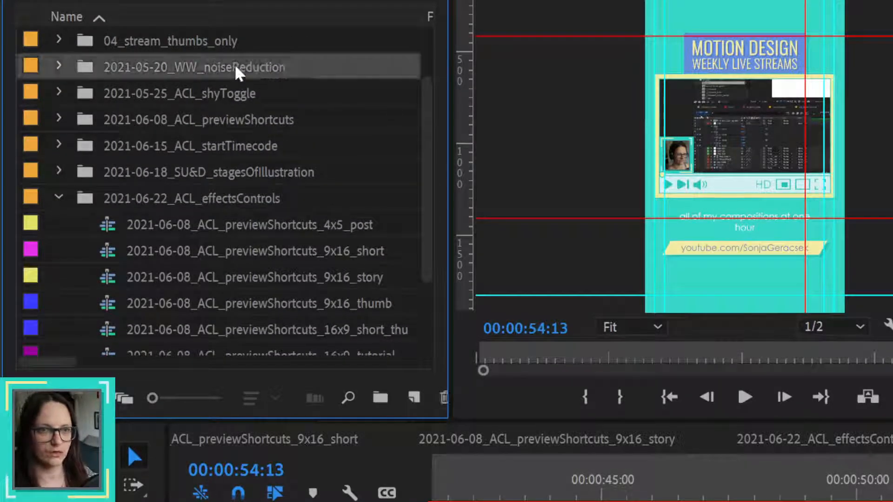
pyautogui.click(237, 90)
pyautogui.scroll(1, 237, 90)
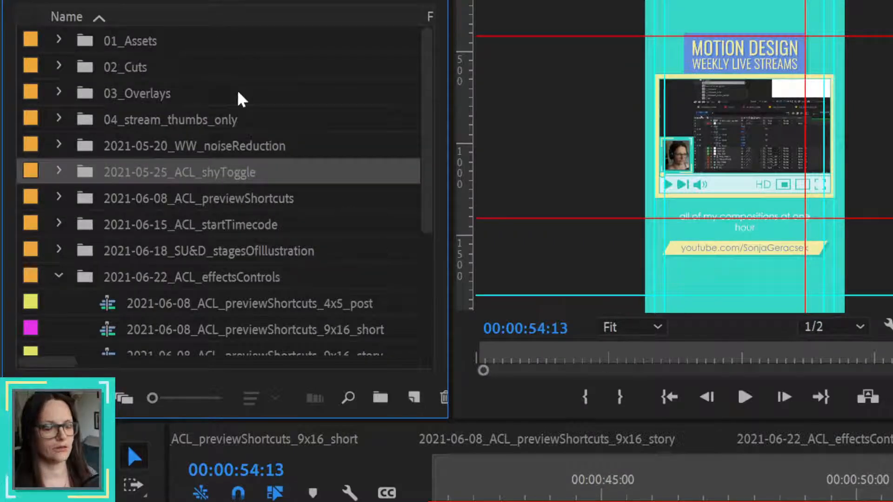
pyautogui.click(59, 40)
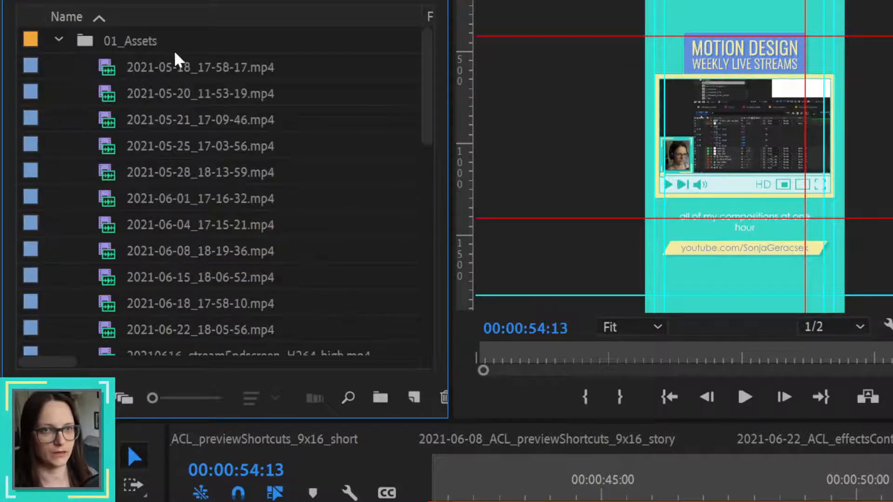
pyautogui.click(243, 68)
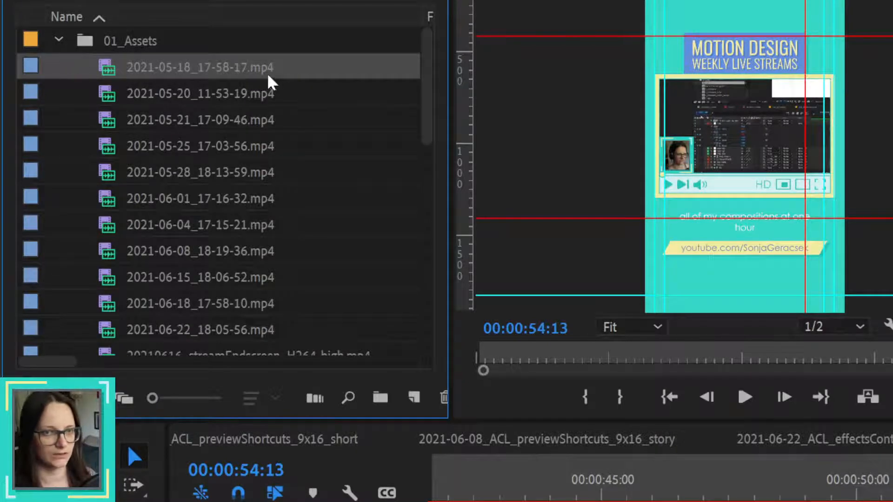
pyautogui.click(58, 39)
pyautogui.click(56, 66)
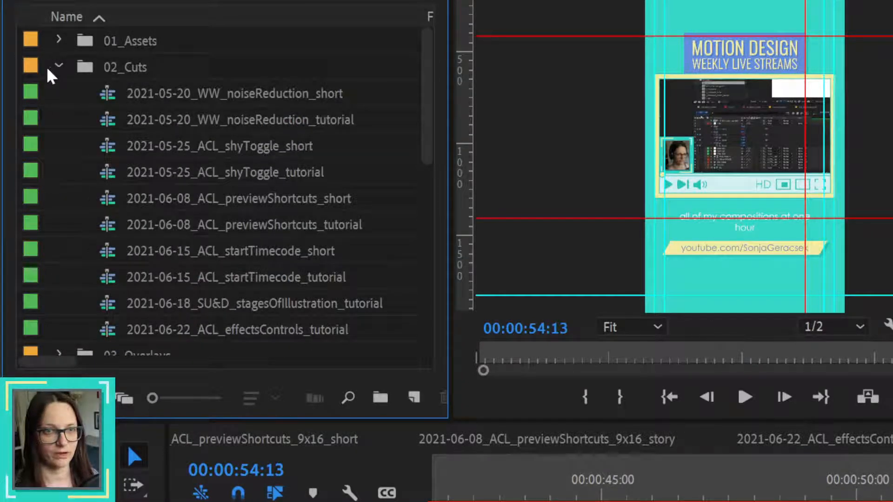
pyautogui.click(413, 396)
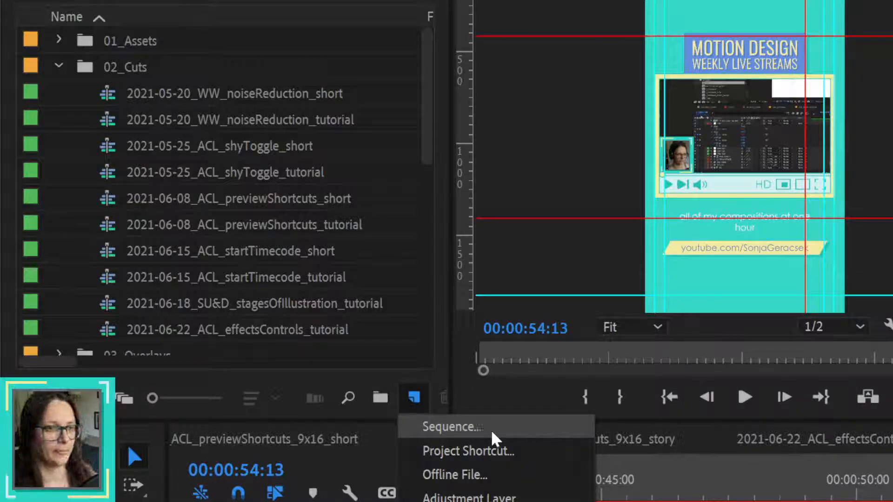
pyautogui.click(150, 101)
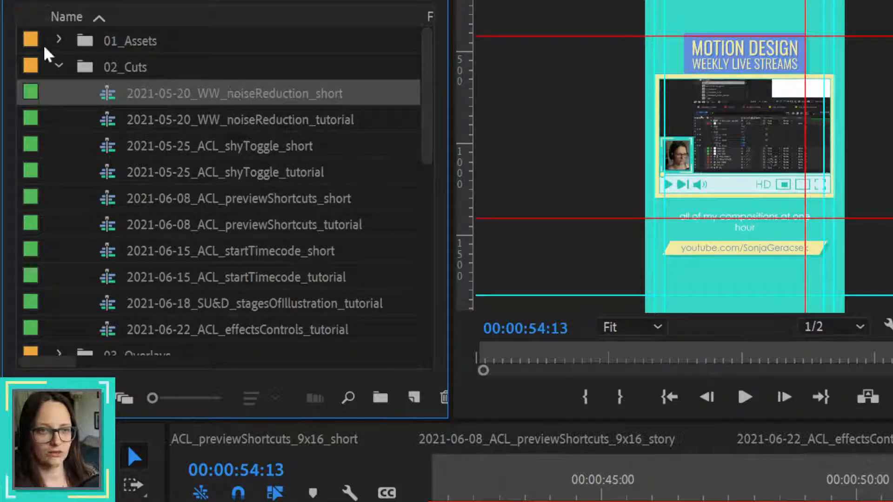
pyautogui.click(57, 36)
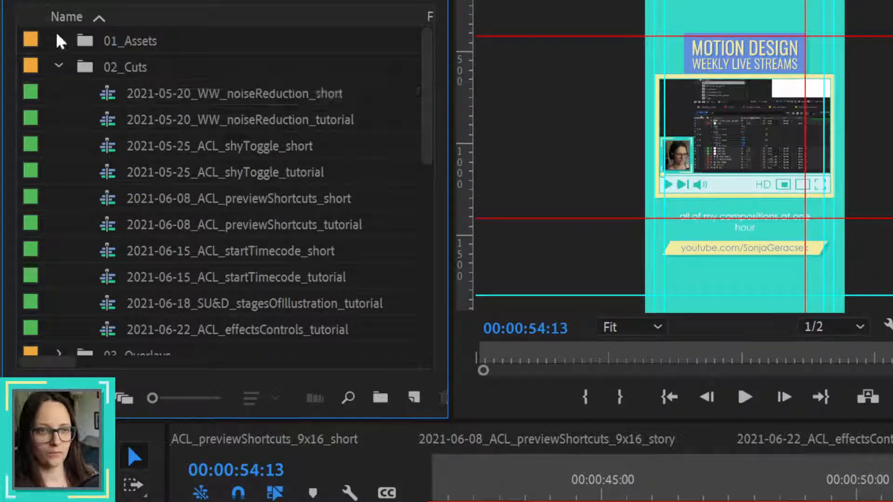
pyautogui.click(300, 96)
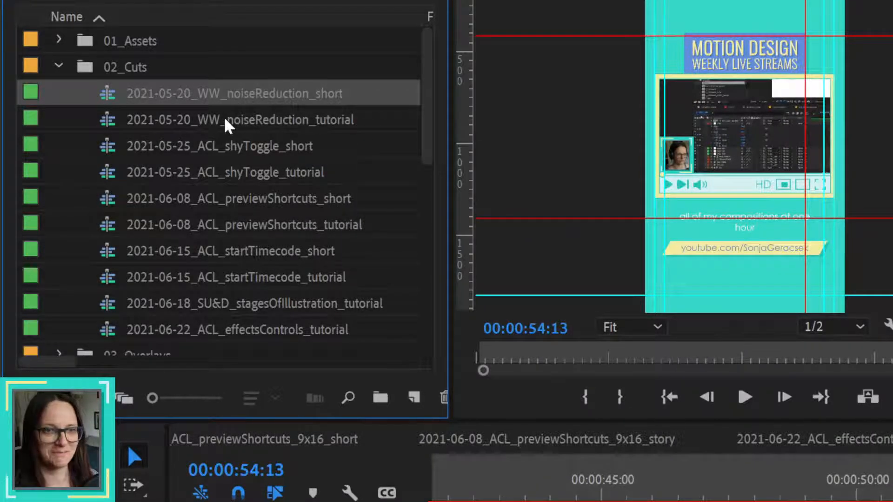
# - Select the 2021-06-18_SU&D_stagesOfIllustration_tutorial sequence in the 02_Cuts bin, leaving its name as it is
pyautogui.scroll(-3, 225, 116)
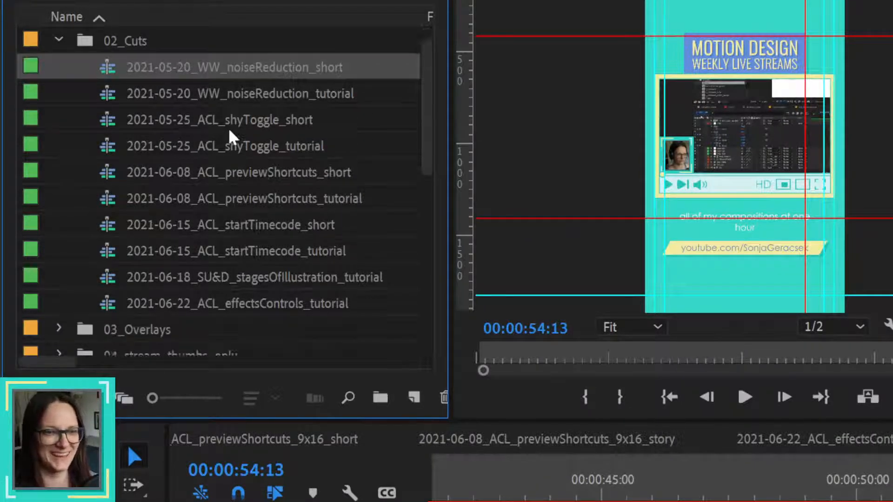
pyautogui.click(102, 226)
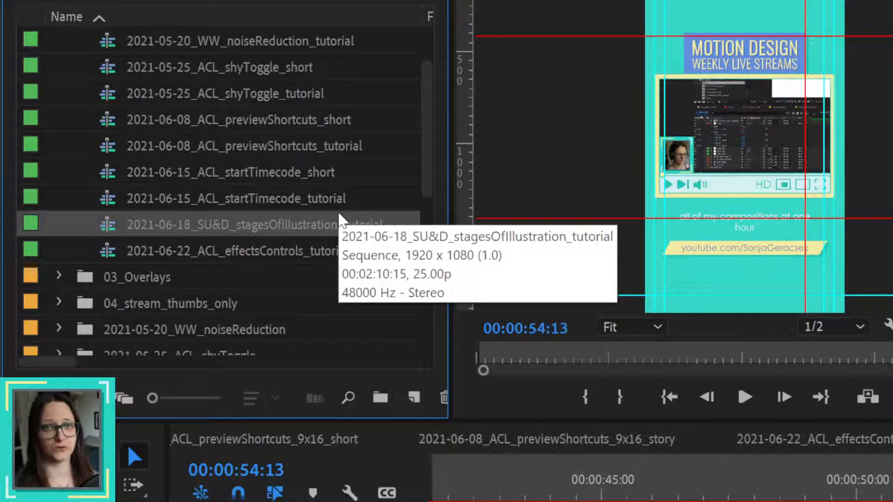
pyautogui.rightClick(255, 224)
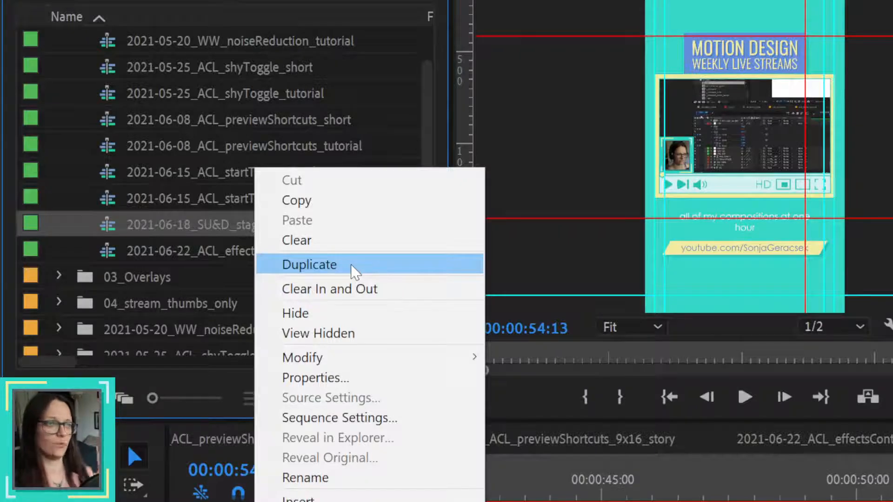
pyautogui.click(192, 222)
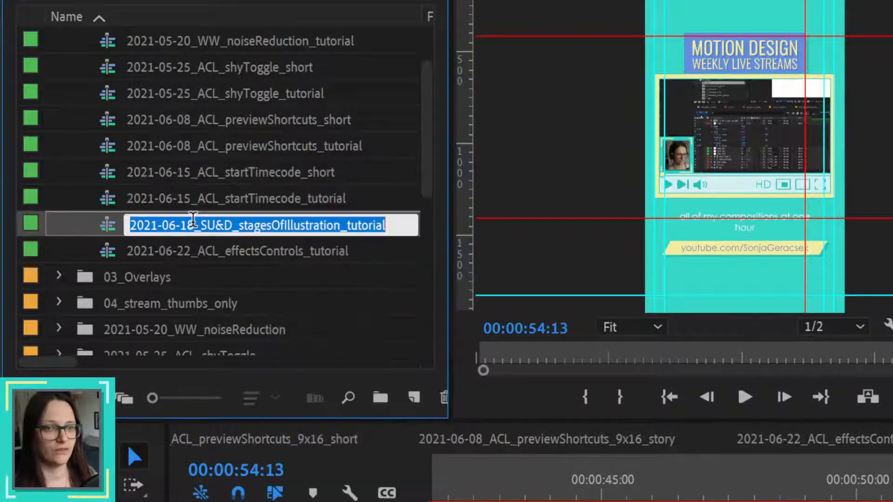
pyautogui.click(120, 230)
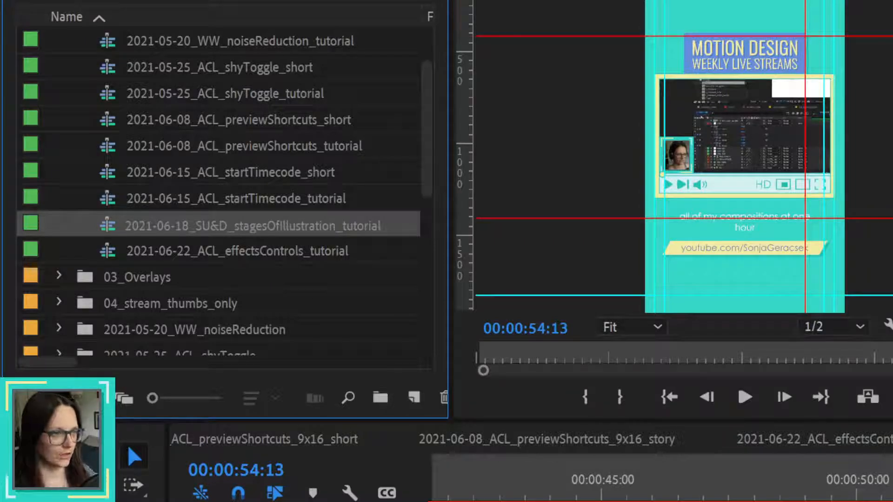
# - Cycle through the open timeline sequences to review which ones are loaded
pyautogui.hotkey('shift', '3')
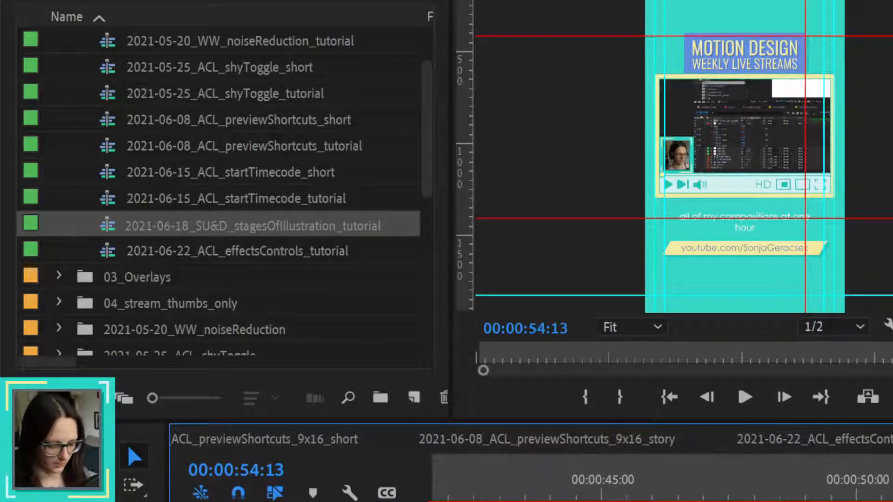
pyautogui.hotkey('shift', '3')
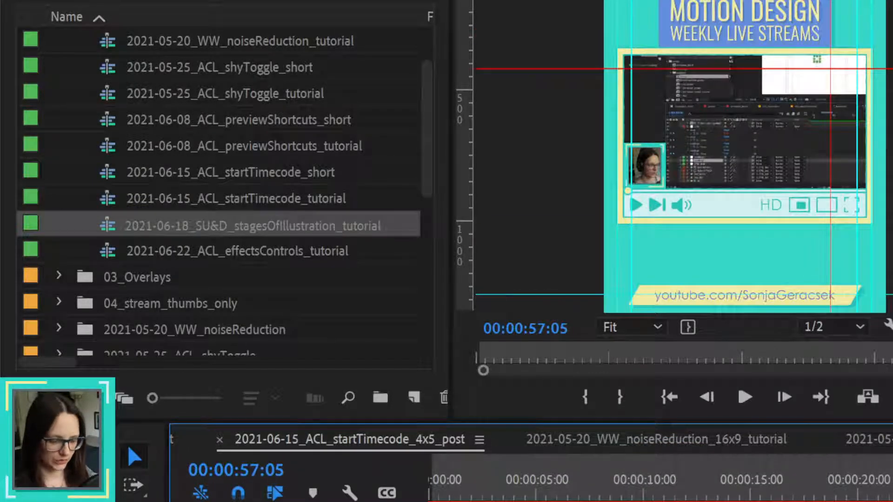
pyautogui.hotkey('shift', '3')
pyautogui.hotkey('shift', '3')
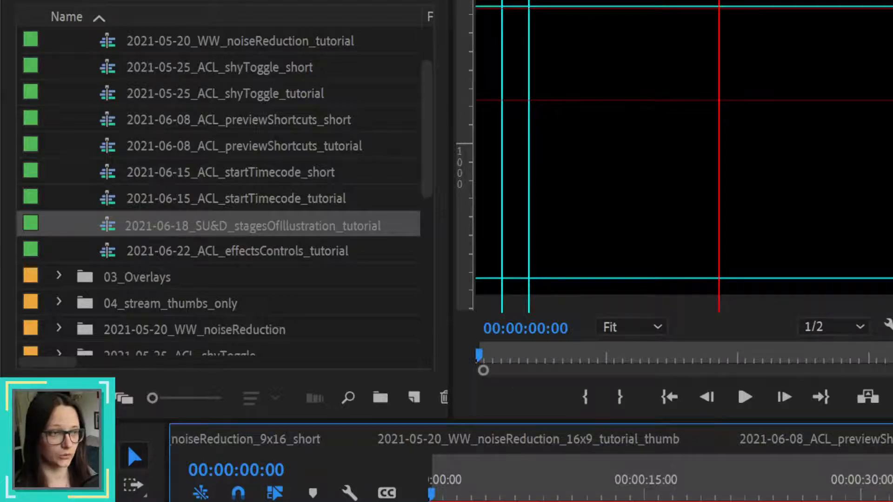
pyautogui.hotkey('shift', '3')
pyautogui.hotkey('shift', '3')
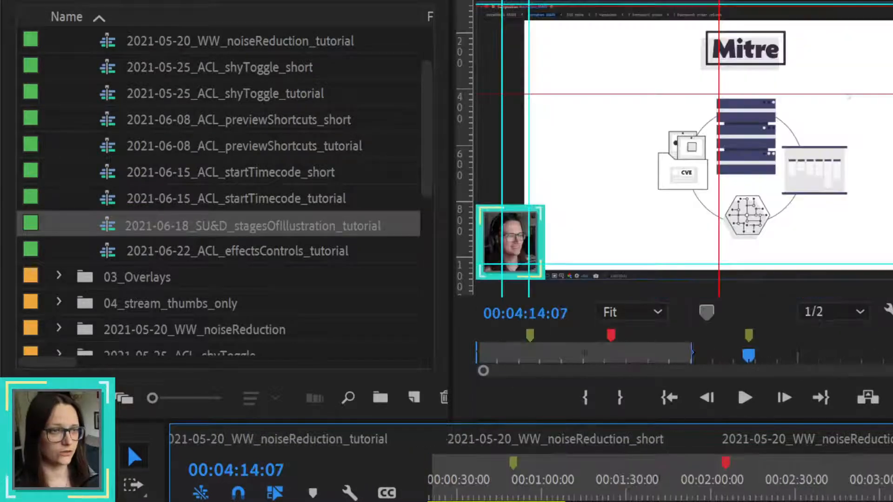
pyautogui.hotkey('shift', '3')
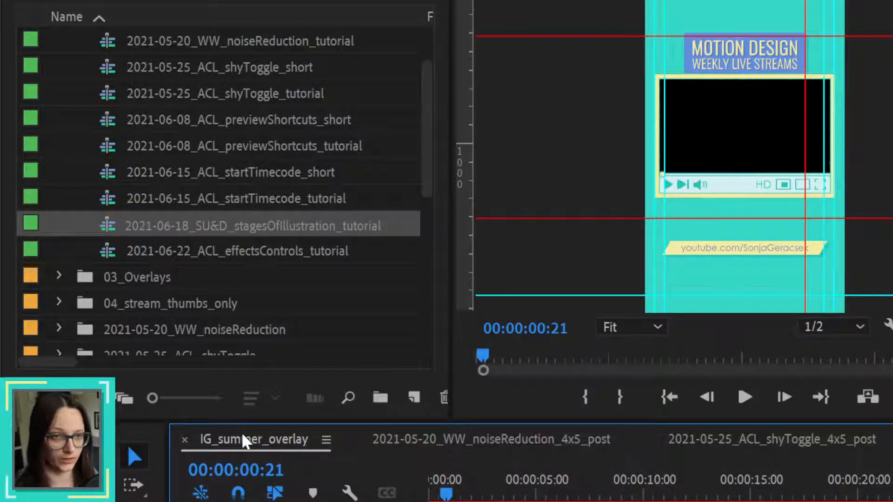
# - Close the sequences open in the timeline, starting with IG_summer_overlay, keeping only 2021-05-25_ACL_shyToggle_4x5_post
pyautogui.hotkey('ctrl', 'w')
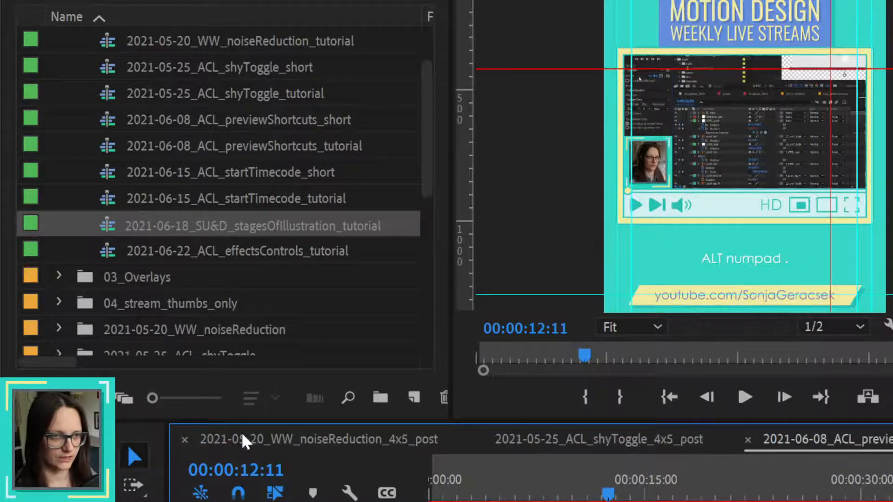
pyautogui.hotkey('ctrl', 'w')
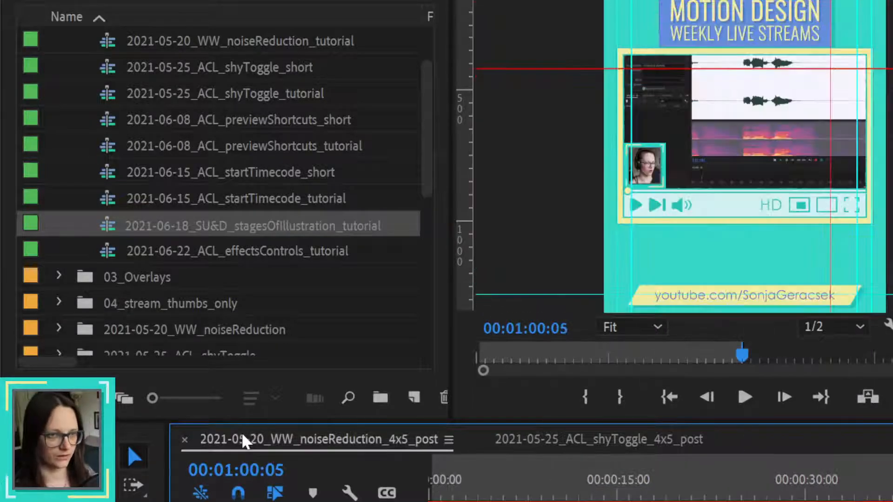
pyautogui.hotkey('ctrl', 'w')
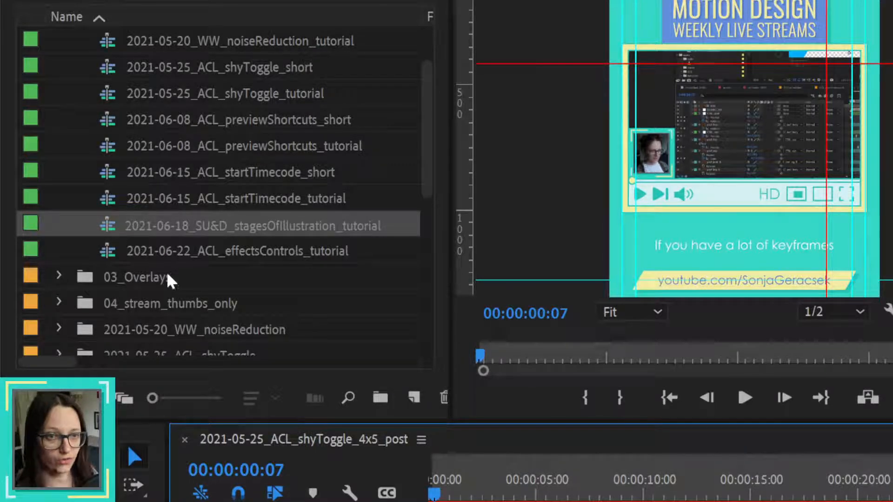
# - Open the 2021-06-18_SU&D_stagesOfIllustration_tutorial cut sequence and move the playhead to 00:01:43:22, just before the red marker
pyautogui.doubleClick(105, 223)
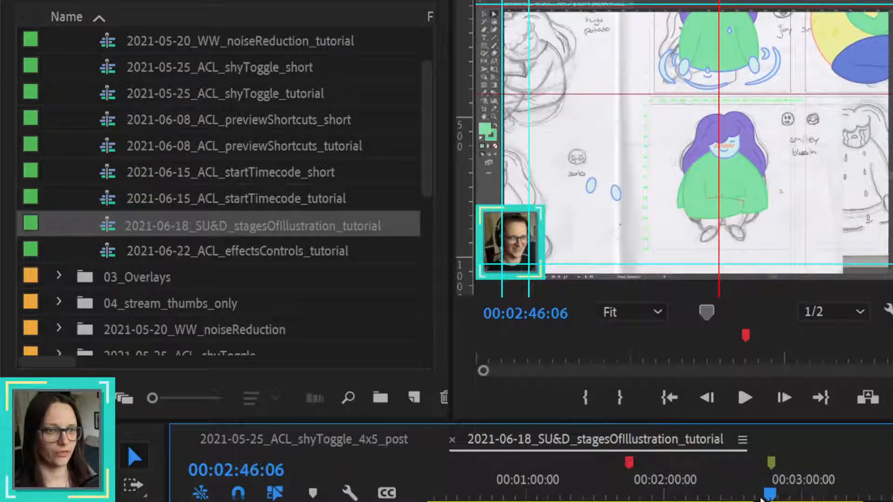
pyautogui.moveTo(778, 499); pyautogui.dragTo(594, 498)
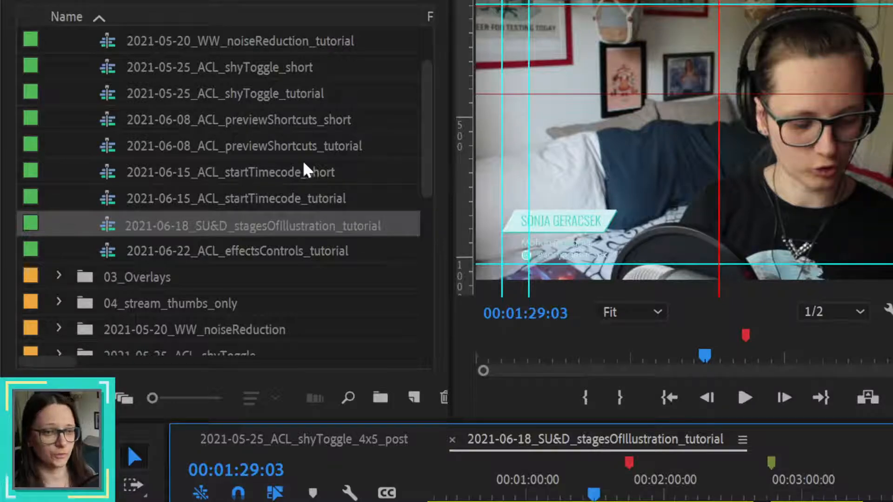
pyautogui.moveTo(428, 136); pyautogui.dragTo(421, 263)
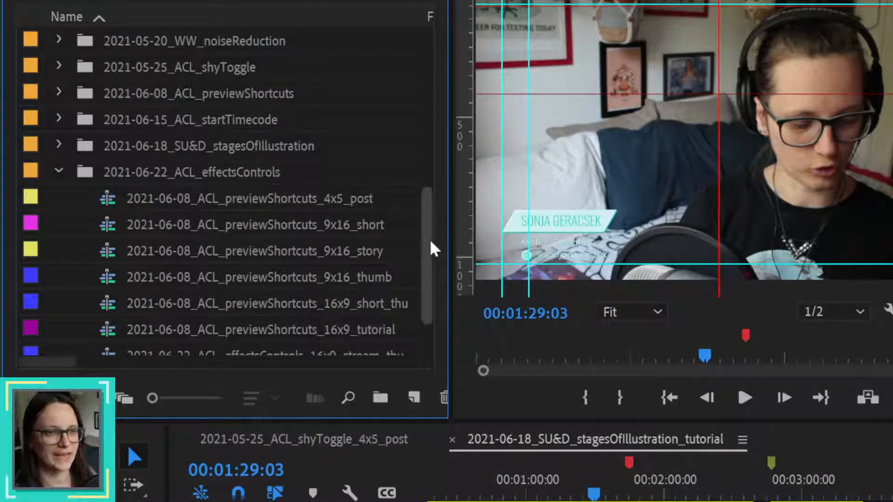
pyautogui.moveTo(431, 240); pyautogui.dragTo(431, 96)
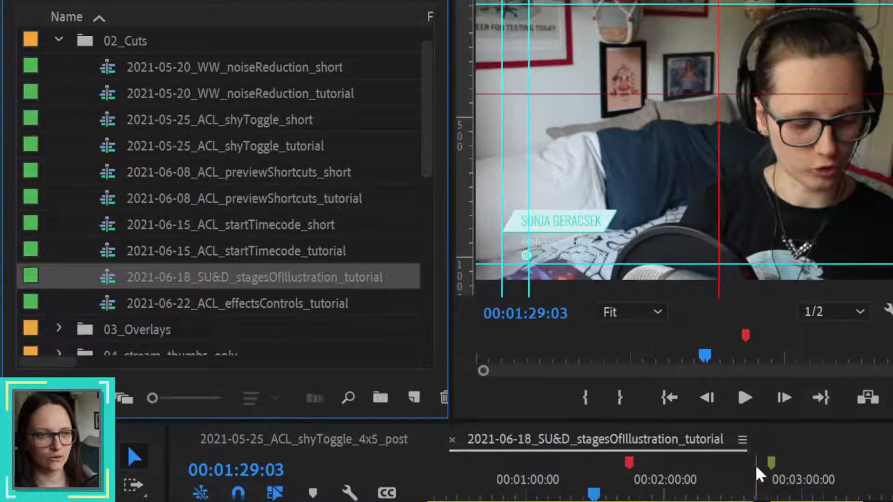
pyautogui.click(771, 465)
pyautogui.moveTo(613, 466); pyautogui.dragTo(629, 474)
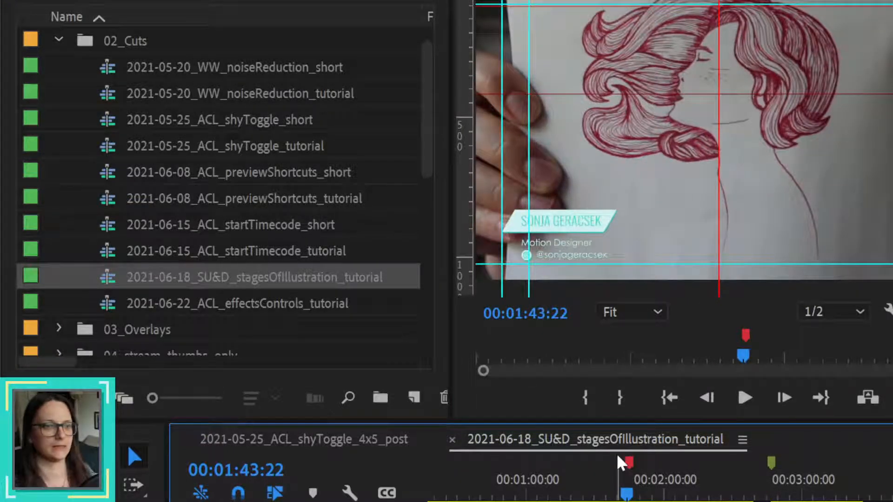
# - Expand the 2021-06-18_SU&D_stagesOfIllustration bin and open its 16x9 tutorial sequence
pyautogui.scroll(-5, 202, 164)
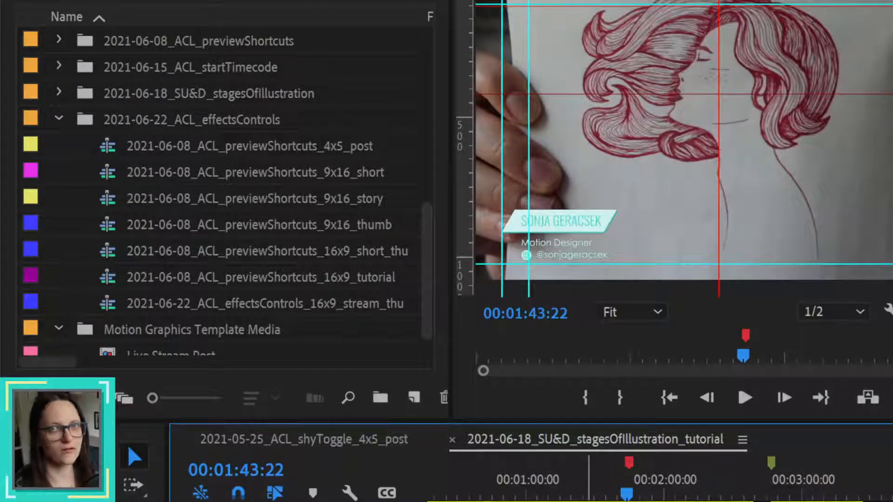
pyautogui.scroll(-1, 266, 217)
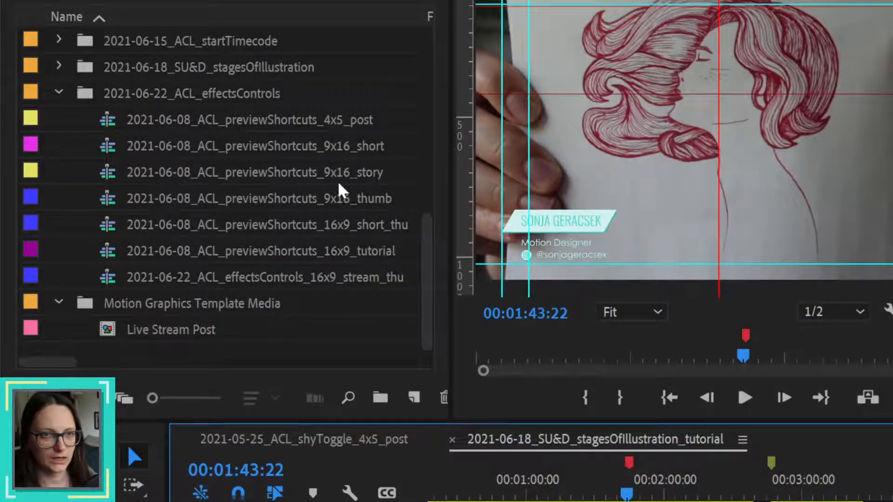
pyautogui.scroll(2, 334, 183)
pyautogui.click(59, 120)
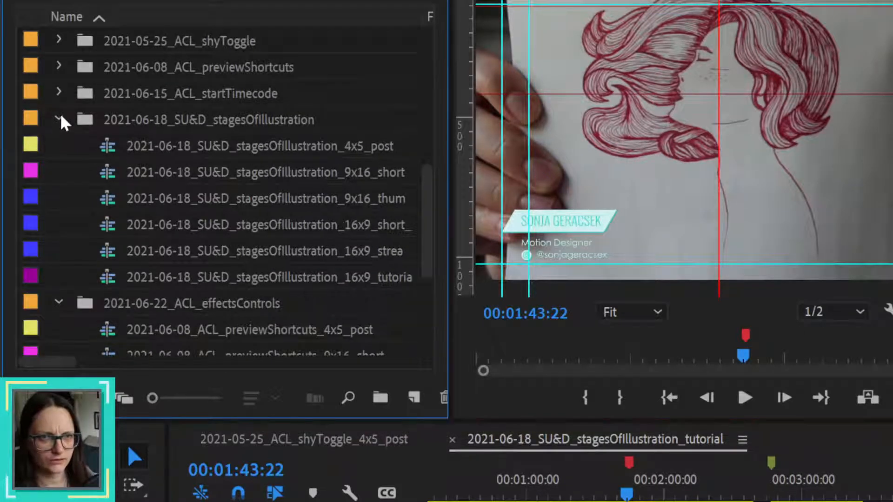
pyautogui.doubleClick(104, 277)
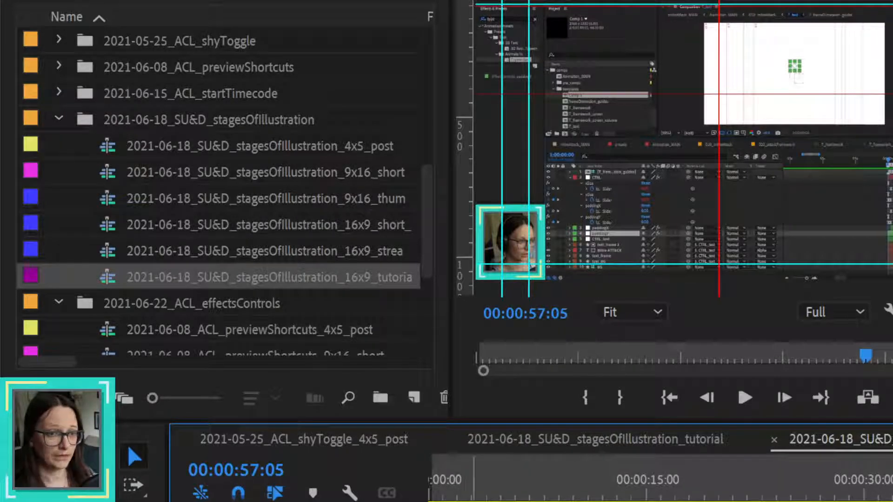
# - Select the 2021-06-15_ACL_startTimecode bin, widen the Program monitor, and briefly expand and collapse the bin
pyautogui.click(265, 94)
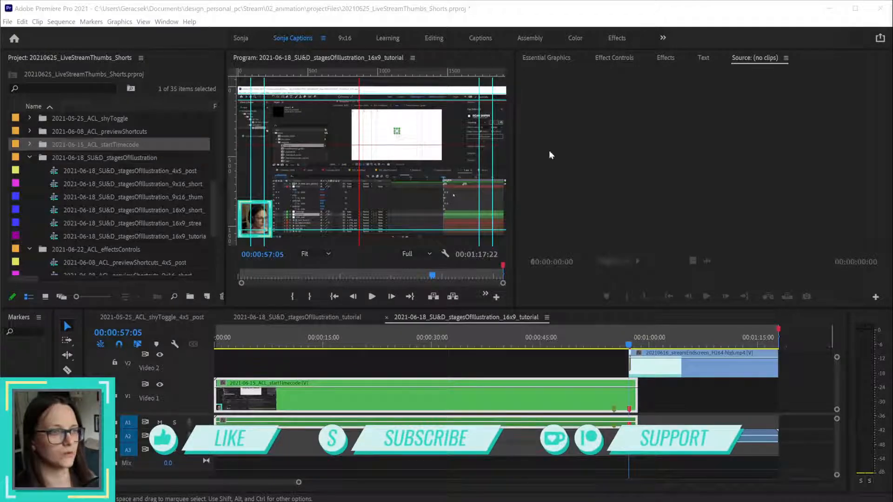
pyautogui.moveTo(513, 159); pyautogui.dragTo(554, 160)
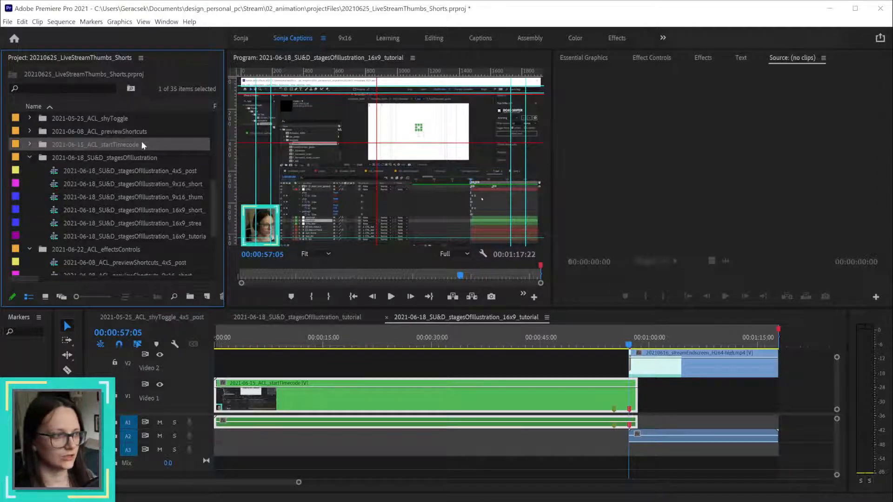
pyautogui.click(29, 145)
pyautogui.click(28, 145)
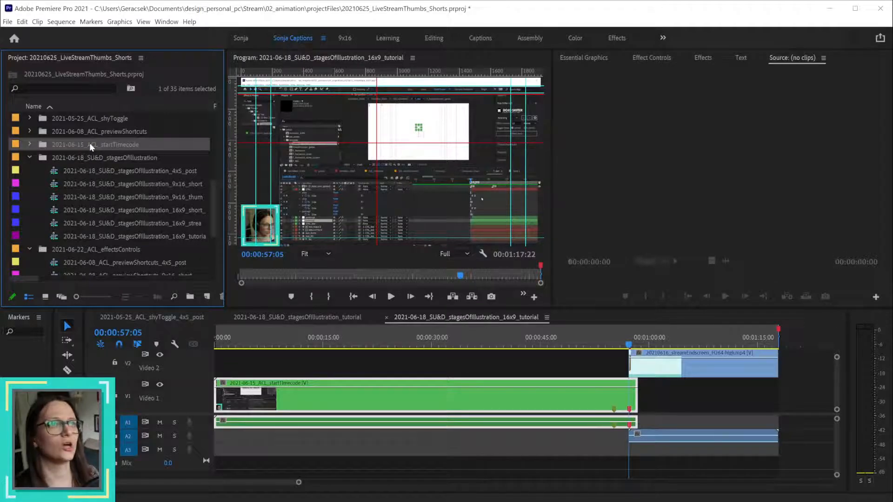
# - Try the default Cross Dissolve on the 2021-06-15_ACL_startTimecode clip on Video 1 and remove it from the clip's end
pyautogui.click(481, 390)
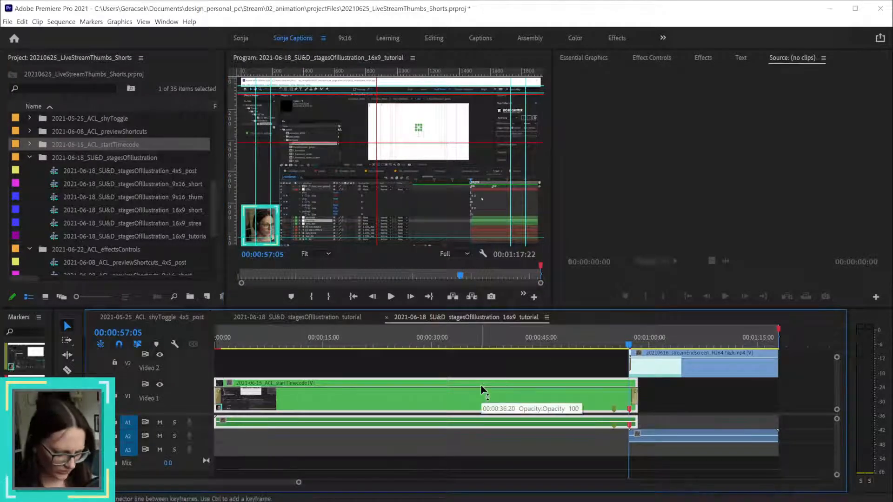
pyautogui.hotkey('ctrl', 'd')
pyautogui.scroll(3, 643, 397)
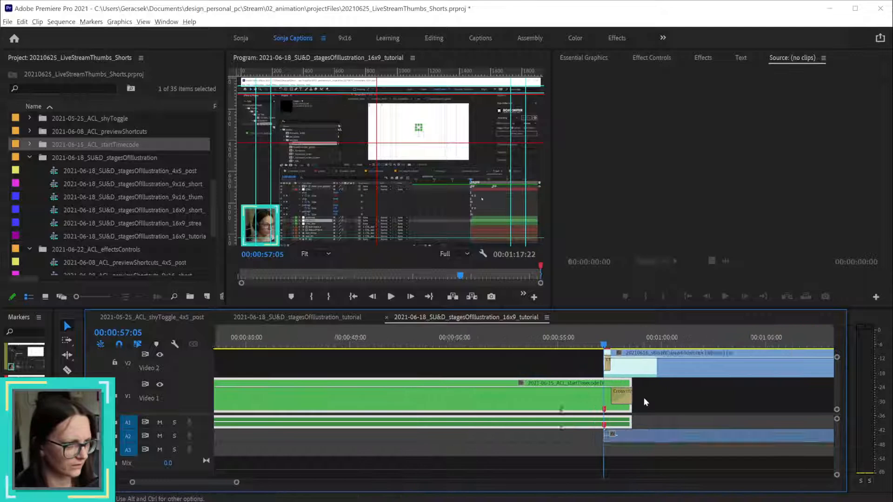
pyautogui.scroll(2, 644, 400)
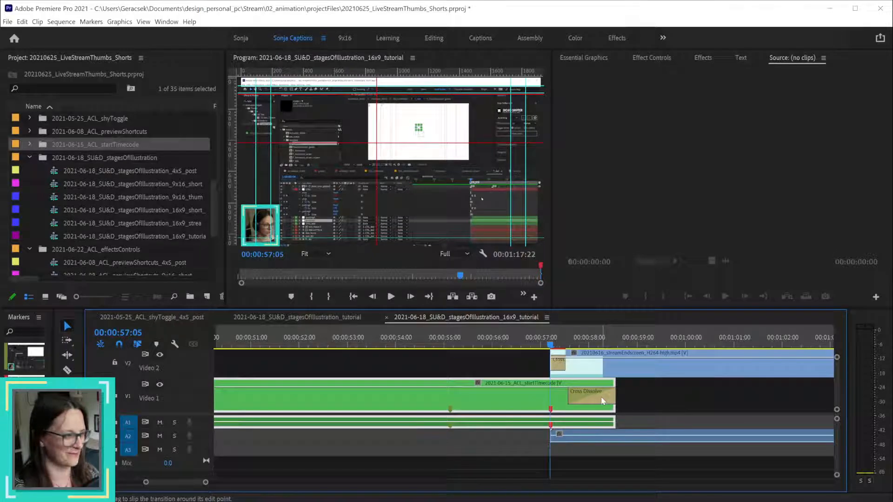
pyautogui.press('Delete')
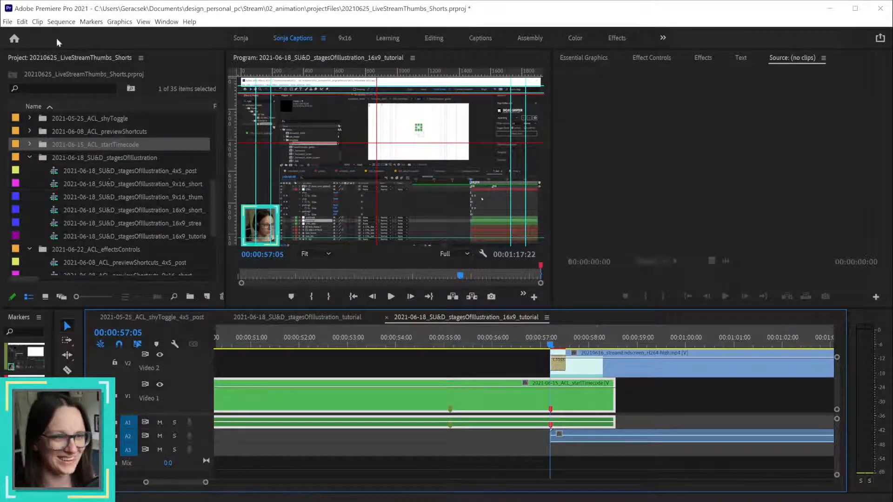
# - Select the 16x9 tutorial sequence inside the 2021-06-18_SU&D_stagesOfIllustration bin
pyautogui.rightClick(121, 142)
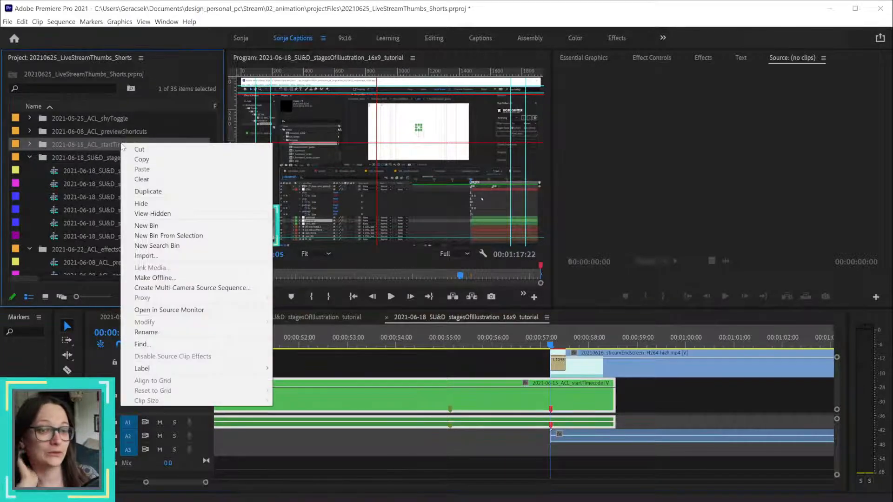
pyautogui.click(83, 156)
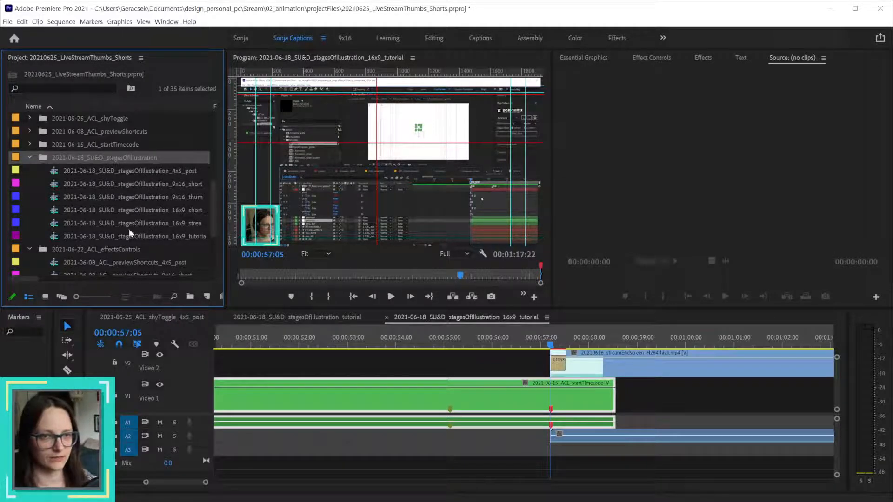
pyautogui.click(55, 240)
# - Play and scrub through the overlap between the startTimecode clip and the end screen clip to preview the transition
pyautogui.click(389, 363)
pyautogui.scroll(-2, 406, 384)
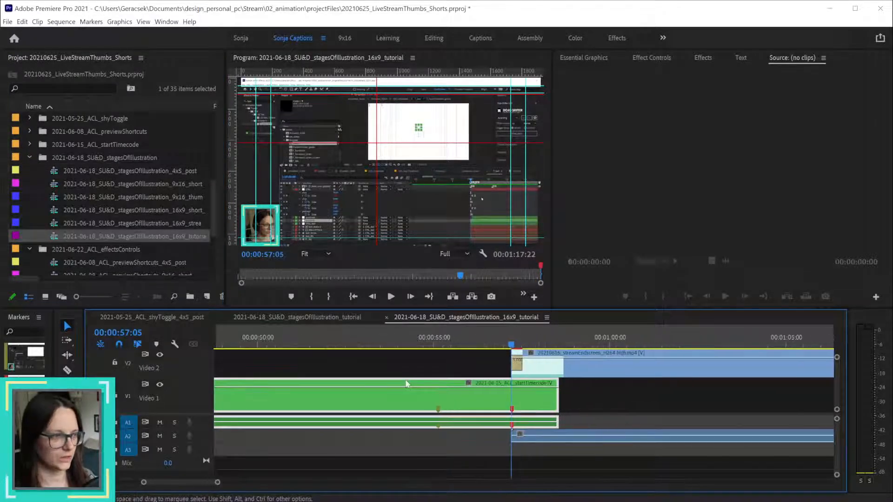
pyautogui.press('space')
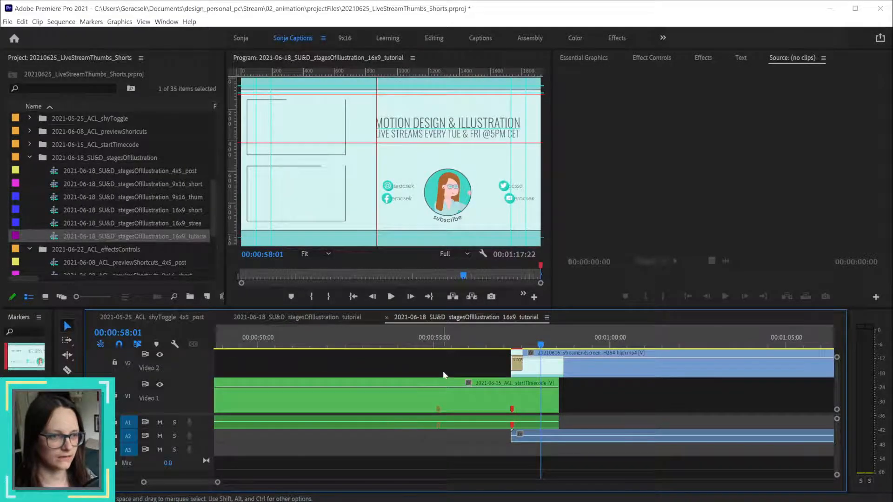
pyautogui.click(445, 375)
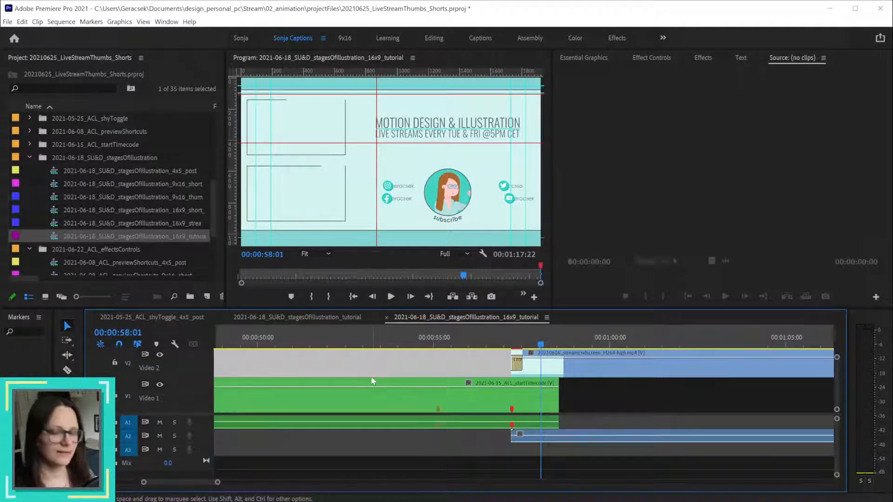
pyautogui.moveTo(515, 347)
pyautogui.mouseDown()
pyautogui.moveTo(497, 342)
pyautogui.moveTo(524, 339)
pyautogui.mouseUp()
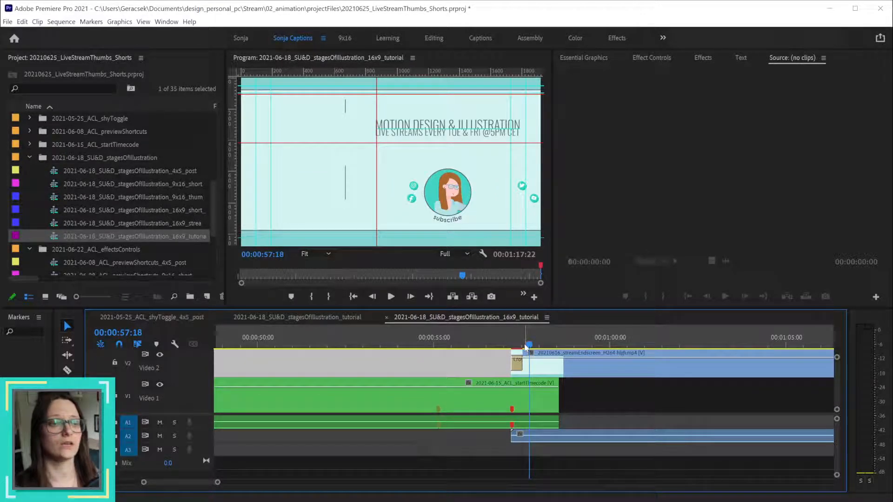
pyautogui.click(480, 359)
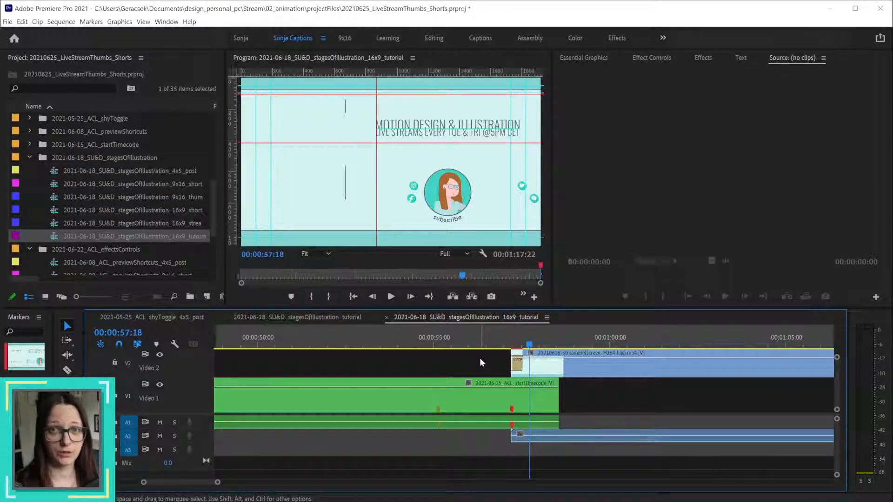
pyautogui.press('space')
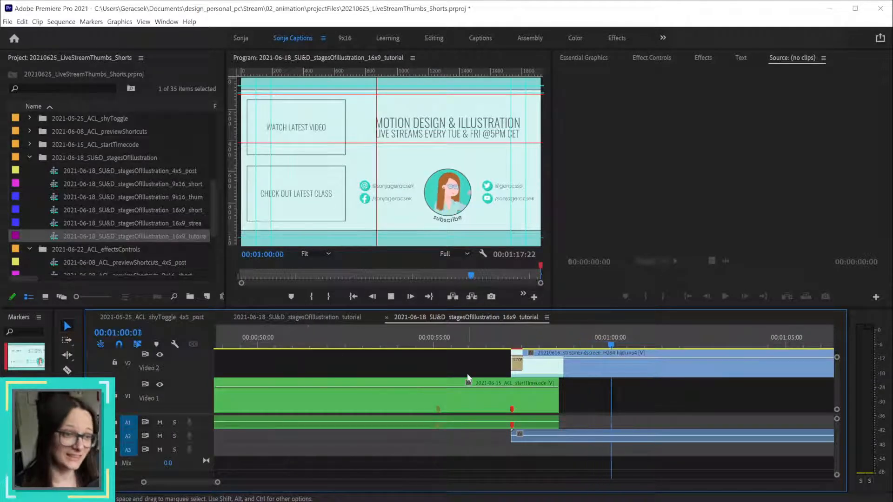
pyautogui.press('space')
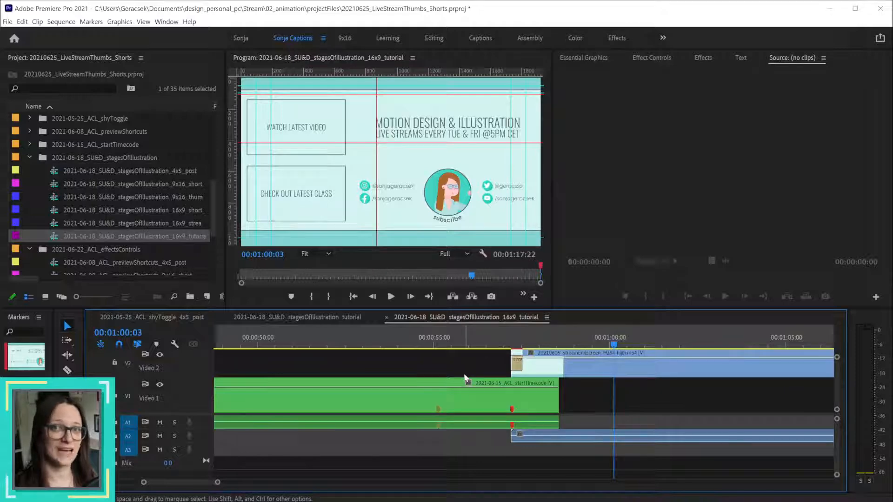
pyautogui.press('h')
pyautogui.moveTo(462, 371); pyautogui.dragTo(651, 384)
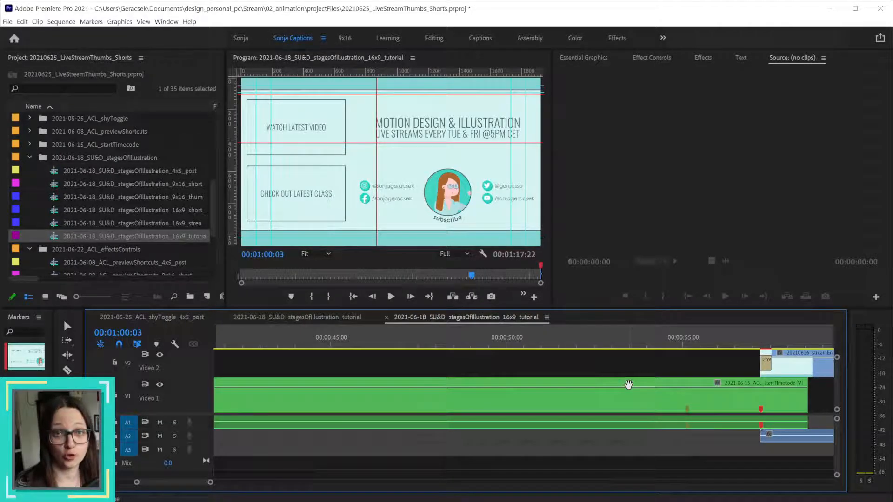
pyautogui.scroll(3, 629, 385)
pyautogui.scroll(-3, 628, 385)
pyautogui.scroll(3, 628, 384)
pyautogui.scroll(-2, 627, 381)
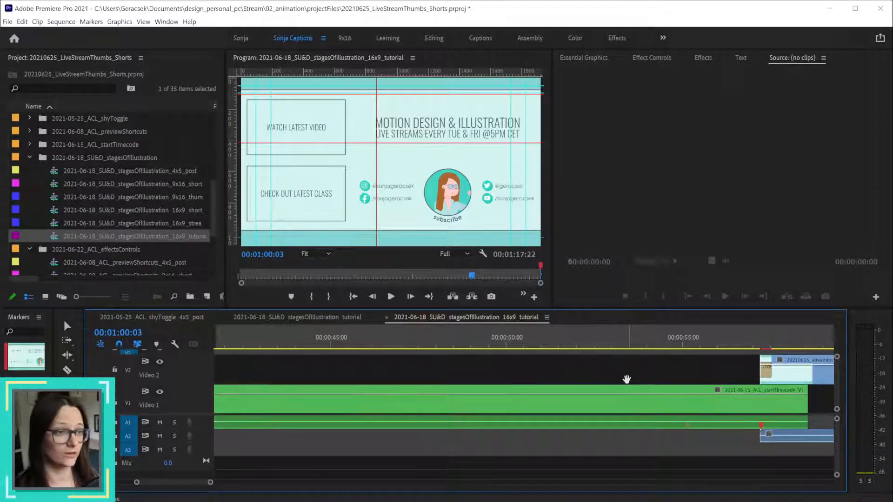
pyautogui.scroll(-1, 626, 379)
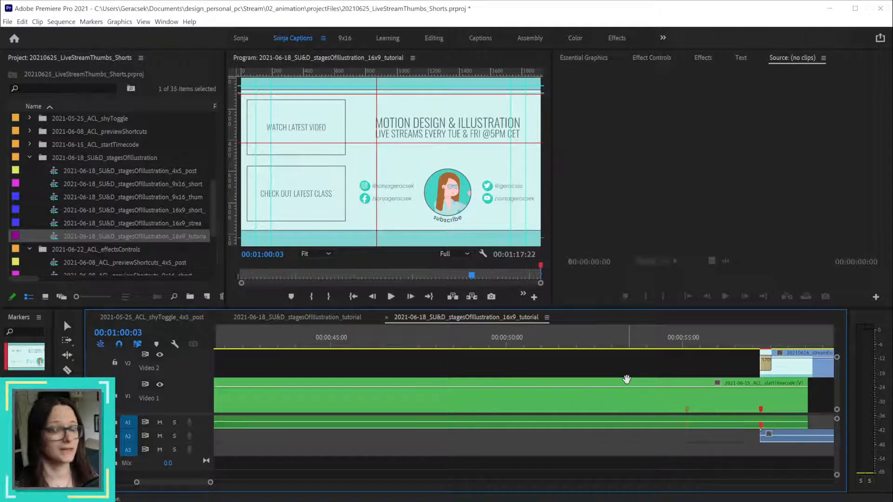
pyautogui.hscroll(-5, 639, 372)
pyautogui.hscroll(6, 639, 372)
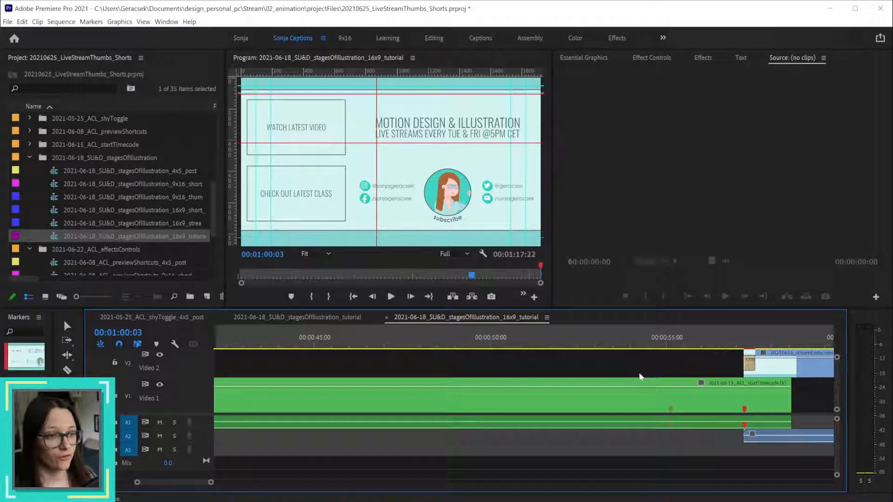
pyautogui.scroll(3, 639, 372)
pyautogui.scroll(-3, 639, 372)
pyautogui.scroll(3, 638, 372)
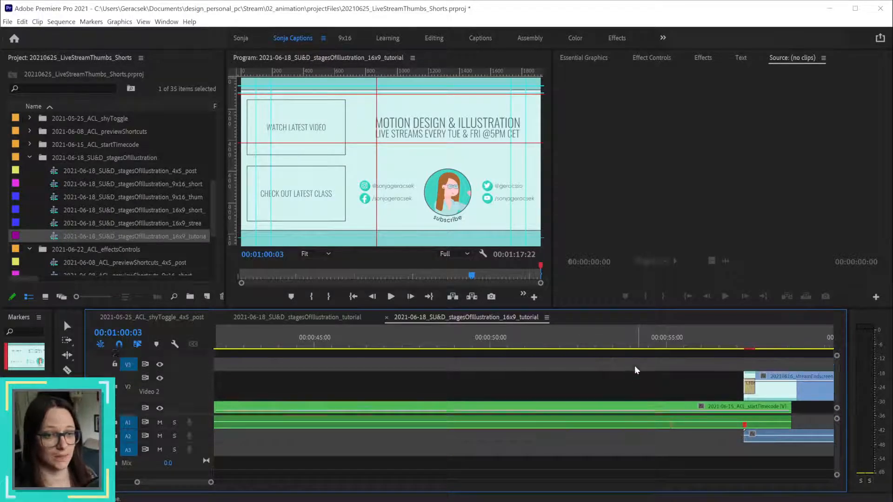
pyautogui.scroll(-3, 637, 372)
pyautogui.hscroll(3, 634, 366)
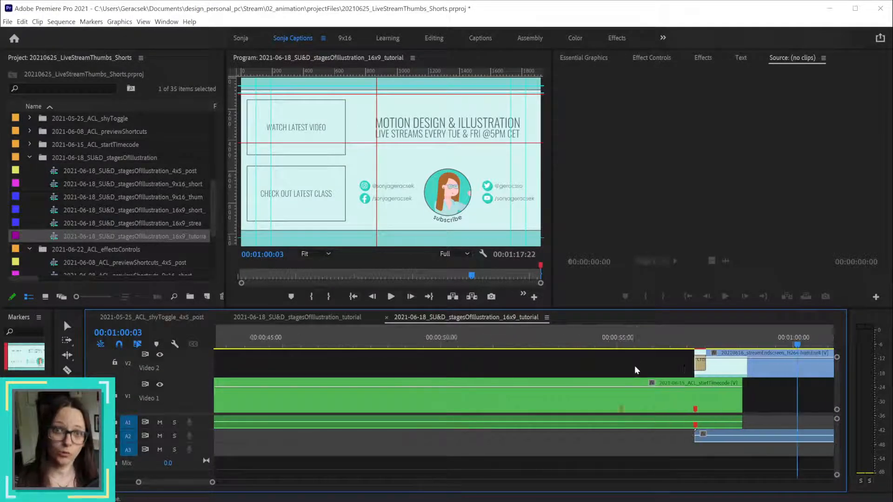
pyautogui.hscroll(-2, 634, 365)
pyautogui.hscroll(1, 636, 377)
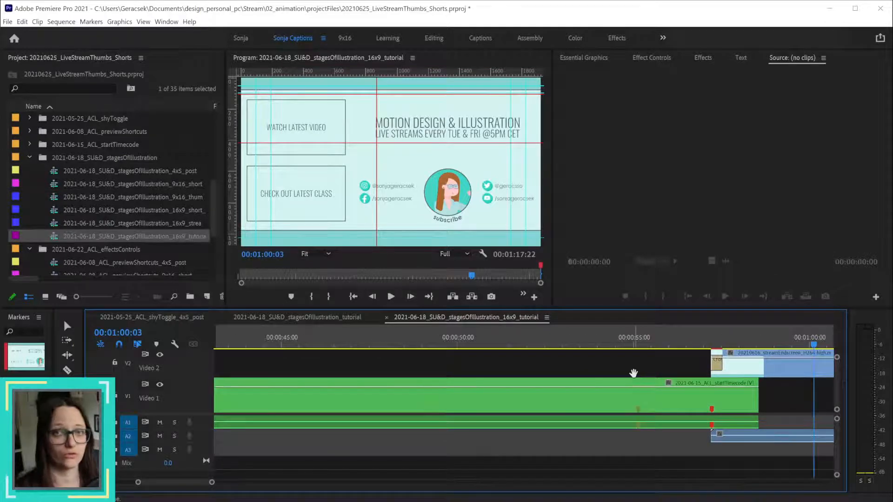
pyautogui.scroll(-4, 633, 378)
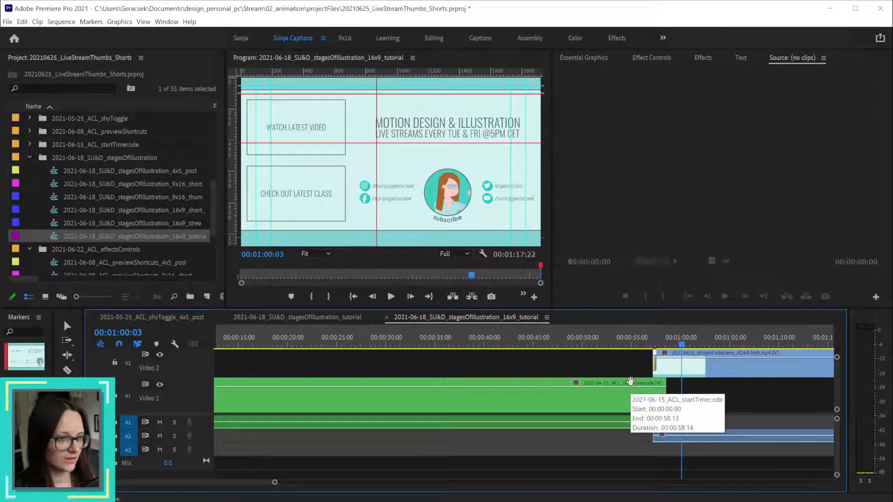
pyautogui.hscroll(5, 640, 384)
pyautogui.hscroll(-3, 442, 378)
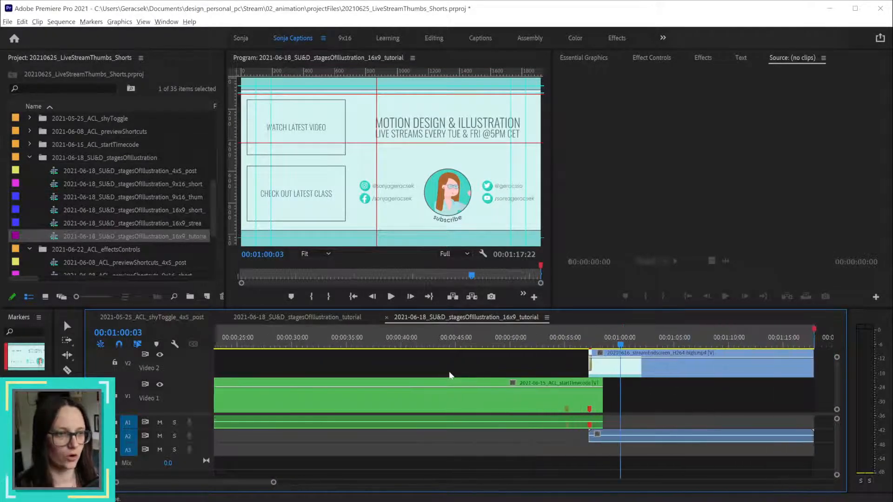
# - Move the playhead to the sequence start at 00:00:00:00 and return to the Selection tool
pyautogui.hscroll(1, 449, 372)
pyautogui.scroll(-3, 449, 371)
pyautogui.moveTo(382, 339); pyautogui.dragTo(120, 335)
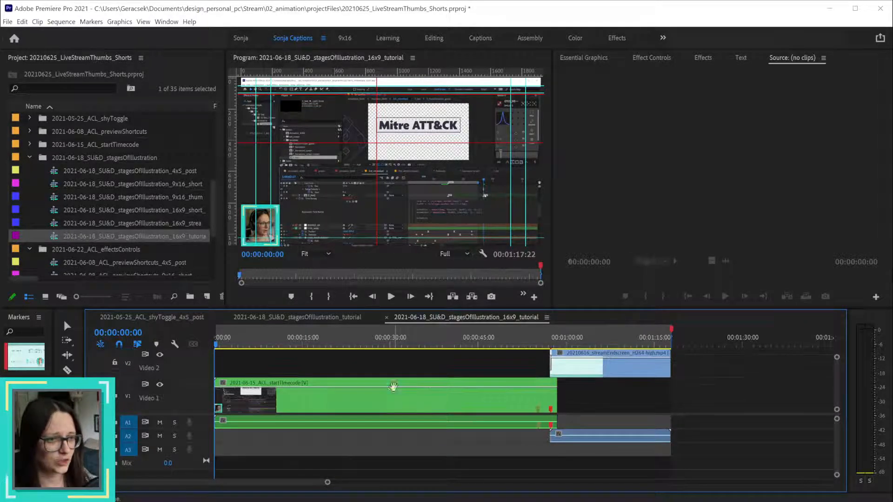
pyautogui.scroll(4, 447, 381)
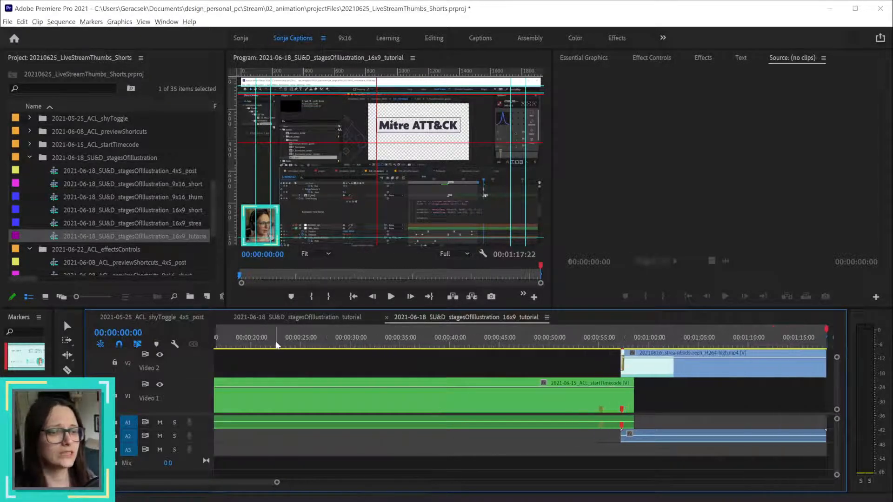
pyautogui.scroll(5, 276, 345)
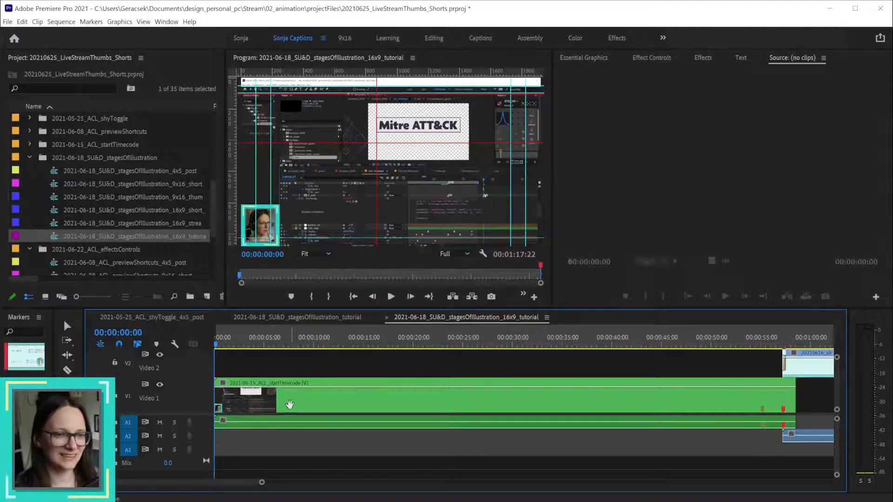
pyautogui.press('v')
pyautogui.click(341, 358)
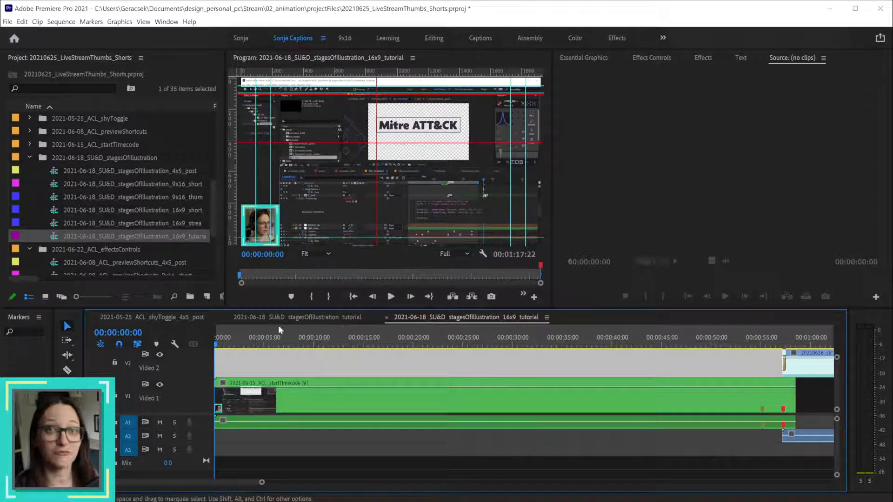
# - Replace the startTimecode clip on Video 1 with the 2021-06-18_SU&D_stagesOfIllustration_tutorial cut and extend its end beyond the end screen clip
pyautogui.scroll(5, 79, 191)
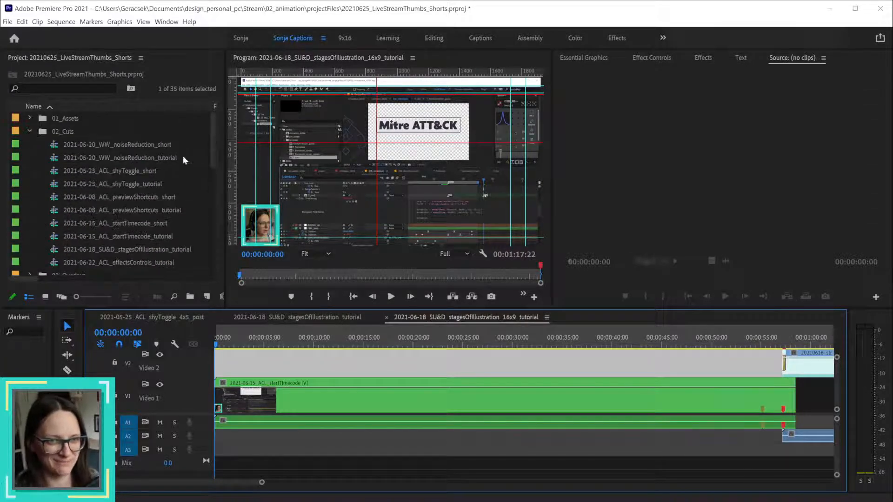
pyautogui.click(154, 250)
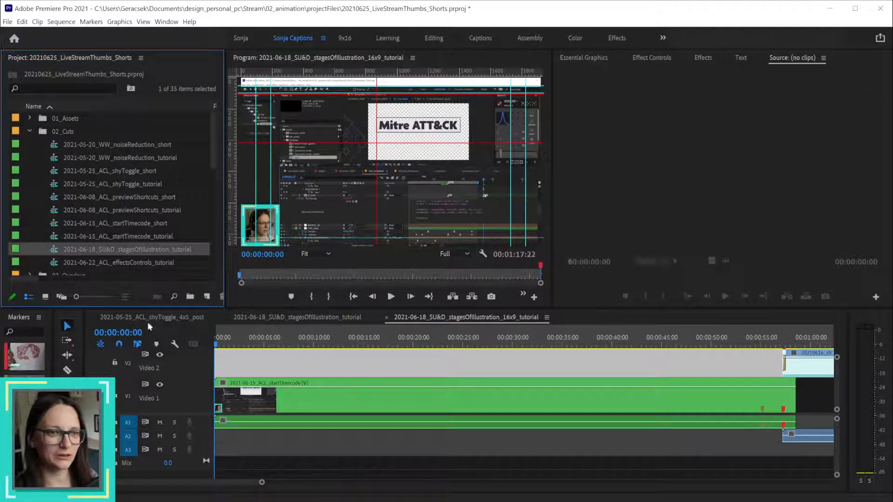
pyautogui.click(359, 399)
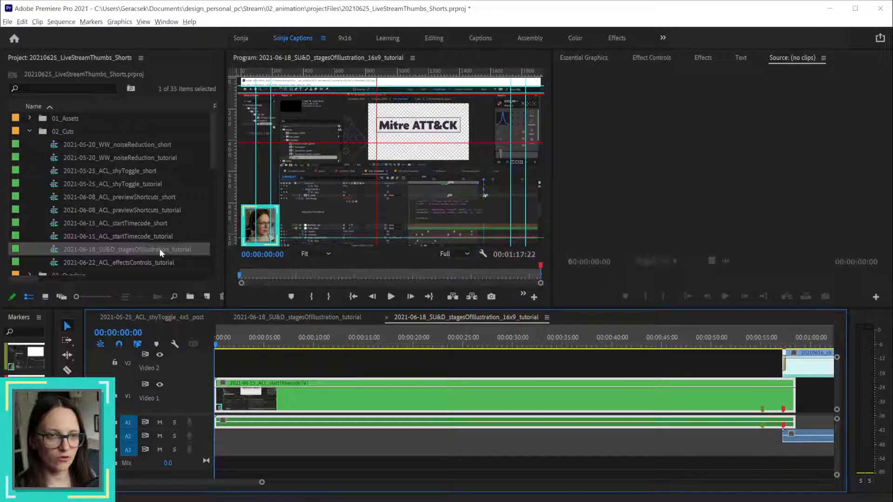
pyautogui.moveTo(161, 253); pyautogui.dragTo(296, 413)
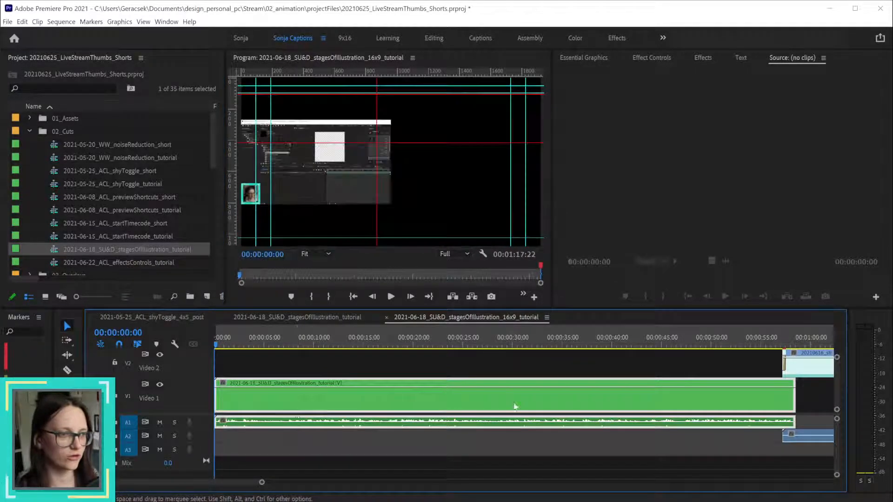
pyautogui.press('-')
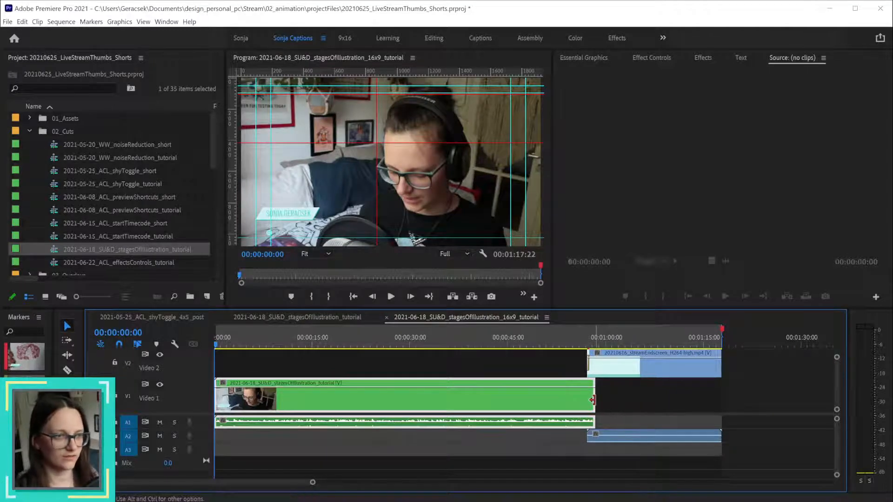
pyautogui.moveTo(595, 401); pyautogui.dragTo(780, 401)
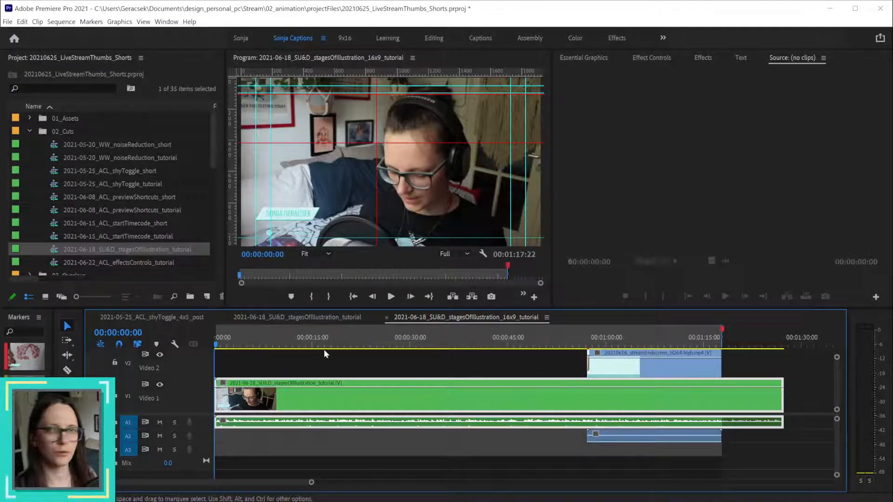
# - Open the nested 2021-06-18_SU&D_stagesOfIllustration_tutorial cut from Video 1, play its opening from the start and save the project
pyautogui.moveTo(308, 342); pyautogui.dragTo(213, 346)
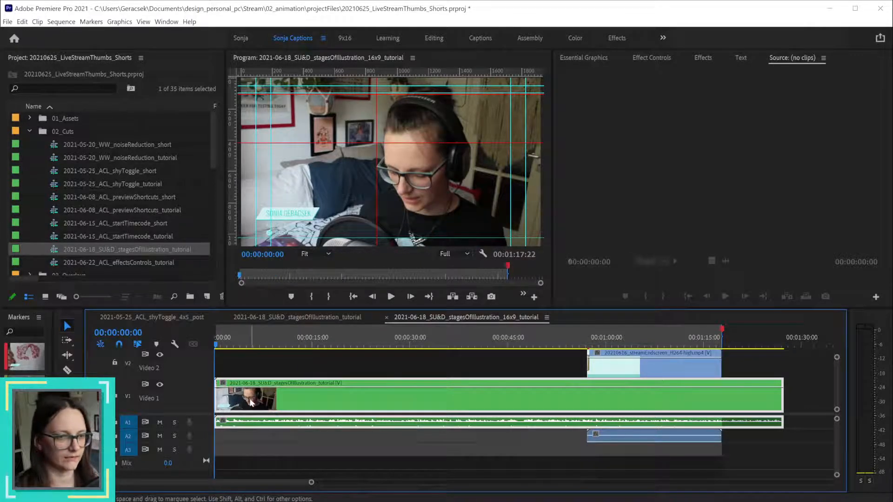
pyautogui.doubleClick(249, 400)
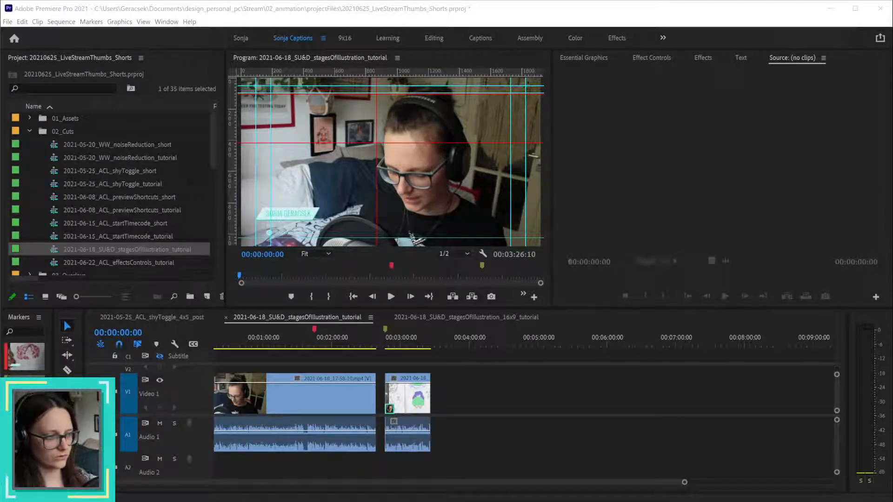
pyautogui.moveTo(273, 342); pyautogui.dragTo(185, 344)
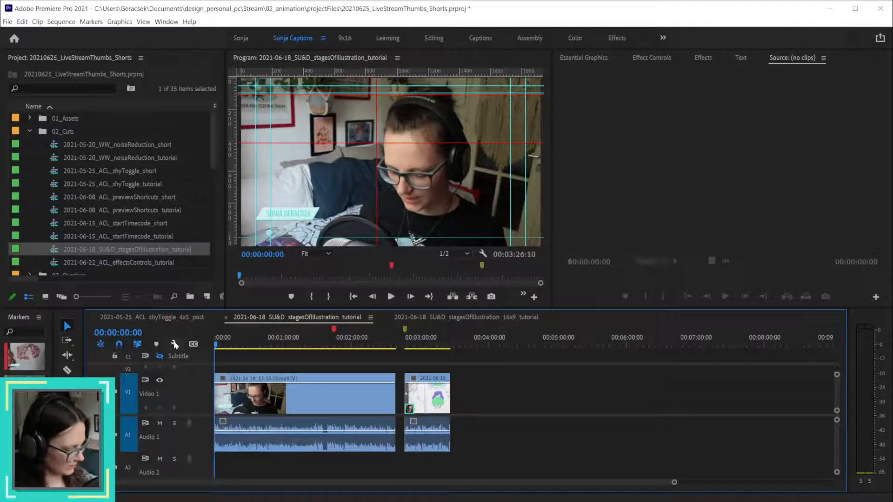
pyautogui.press('space')
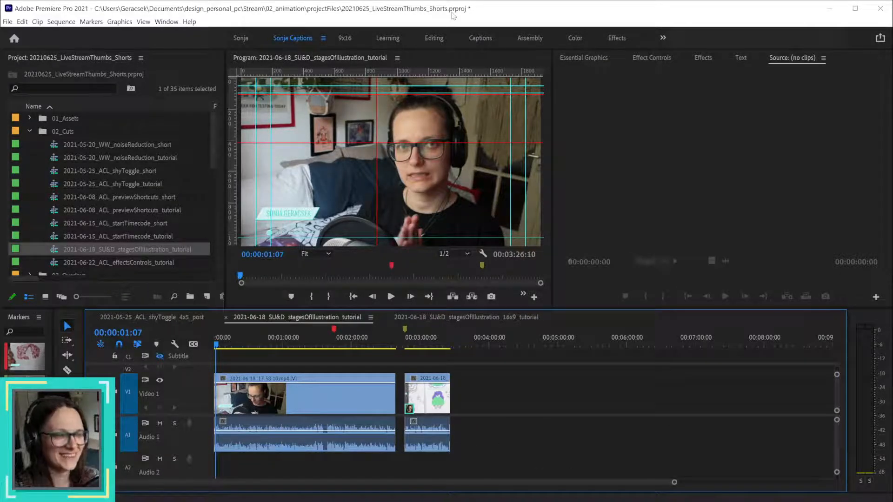
pyautogui.hotkey('ctrl', 's')
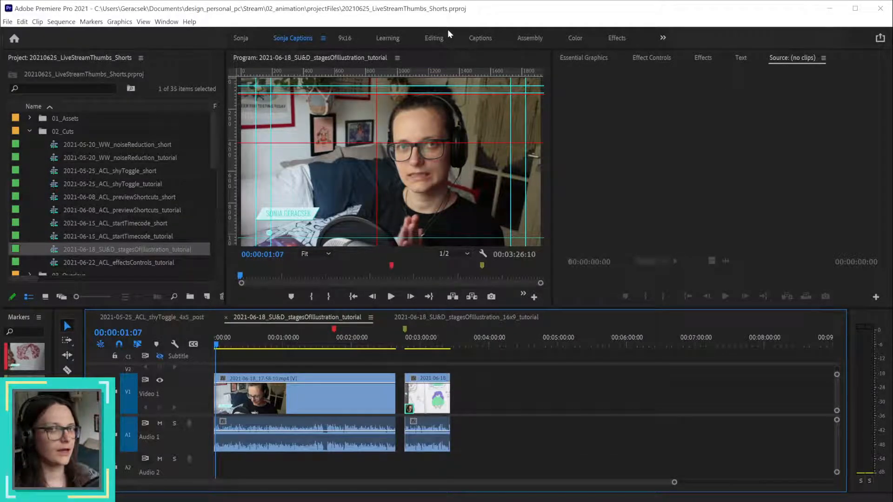
# - Set both the default output and the clock in the Audio Hardware preferences to Speakers (Realtek(R) Audio)
pyautogui.click(7, 23)
pyautogui.moveTo(22, 24)
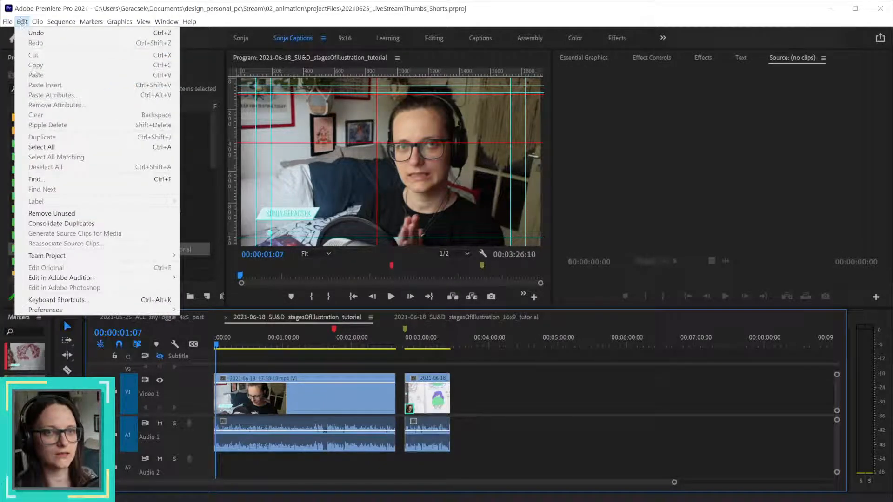
pyautogui.moveTo(93, 315)
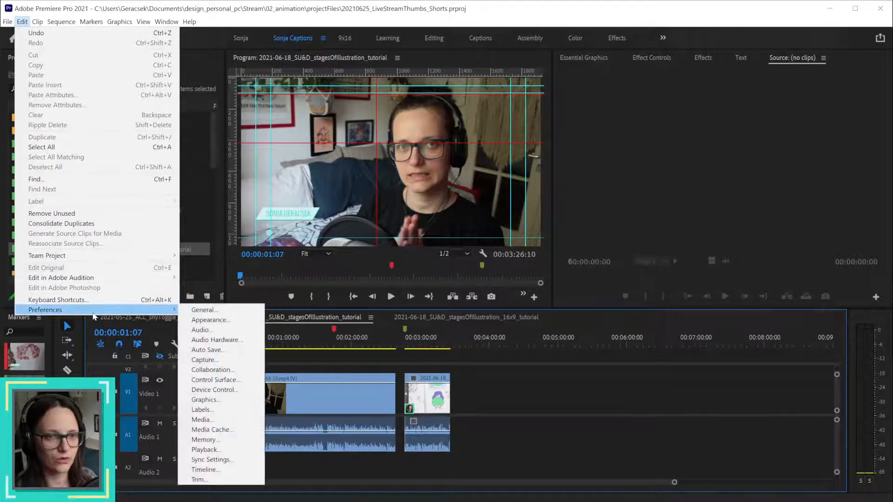
pyautogui.click(235, 339)
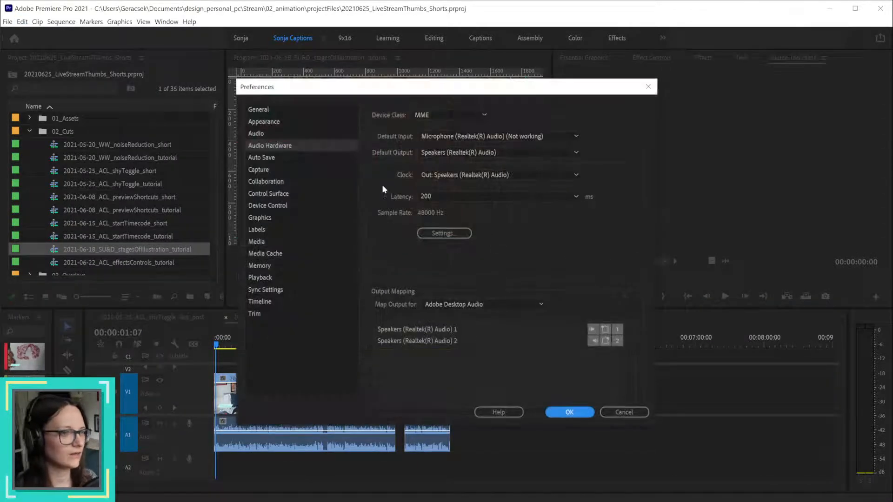
pyautogui.click(501, 154)
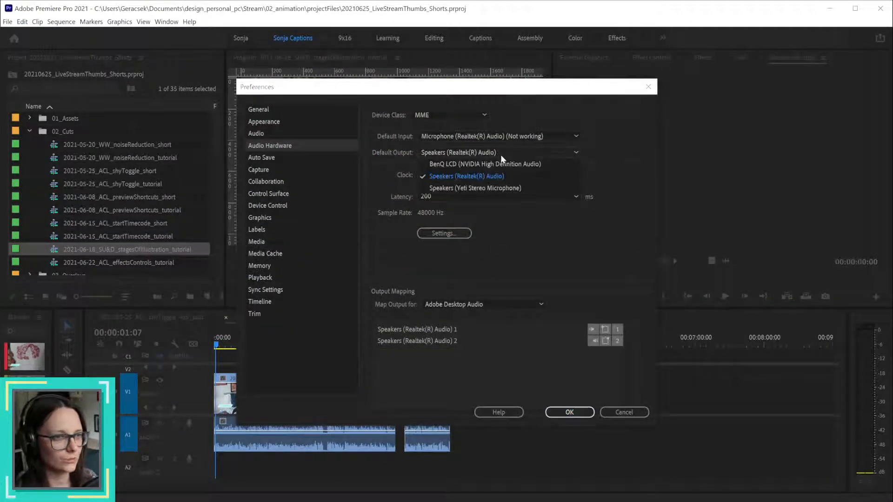
pyautogui.click(514, 180)
pyautogui.click(475, 177)
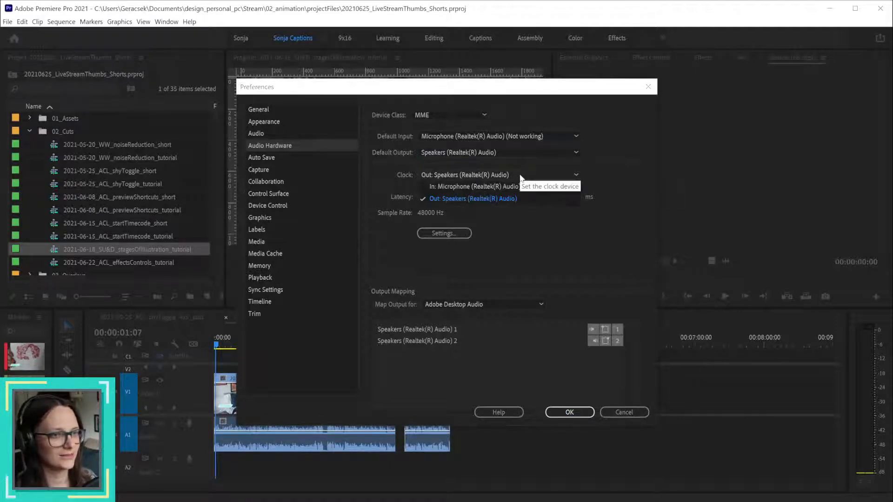
pyautogui.click(528, 200)
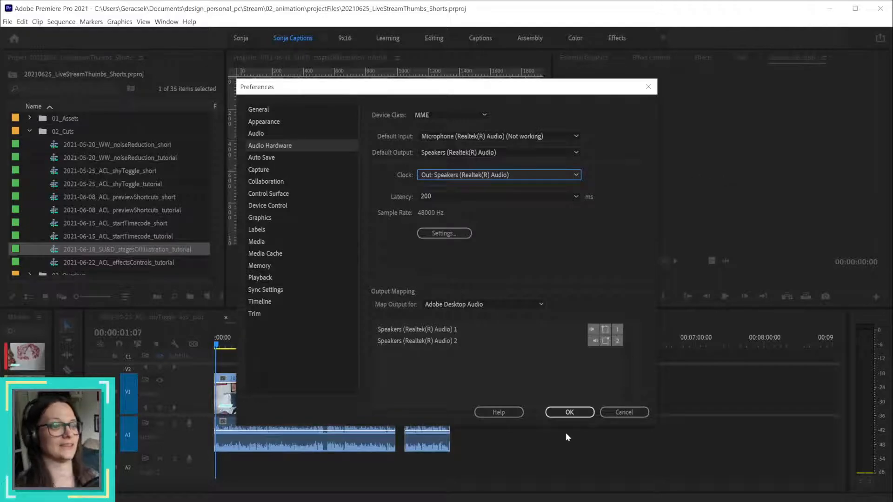
pyautogui.click(576, 411)
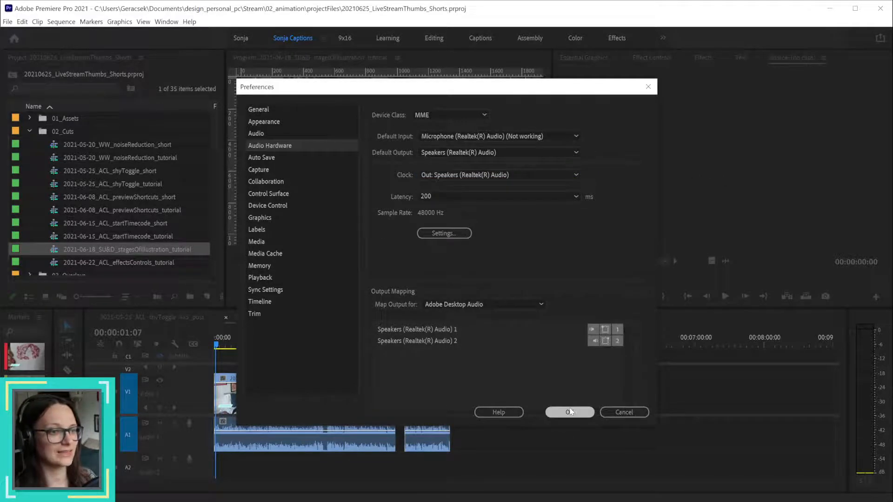
# - Play the cut from about 00:00:43 to test the sound
pyautogui.press('space')
pyautogui.click(263, 342)
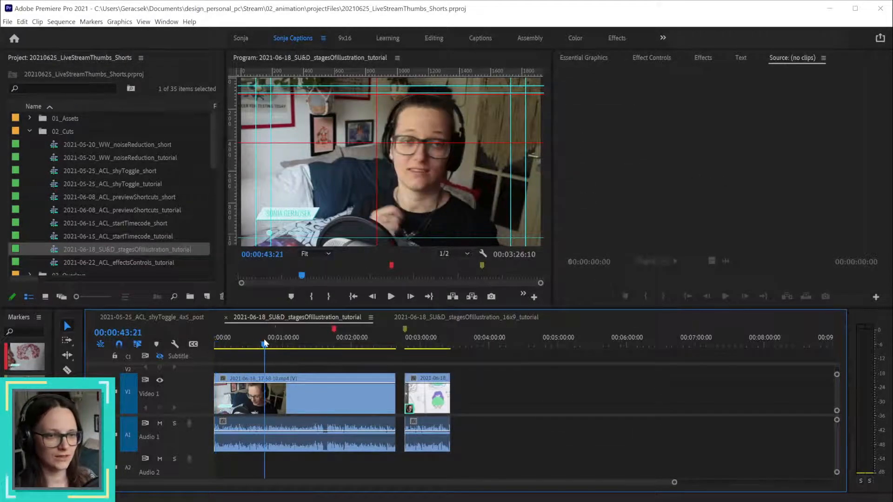
pyautogui.press('space')
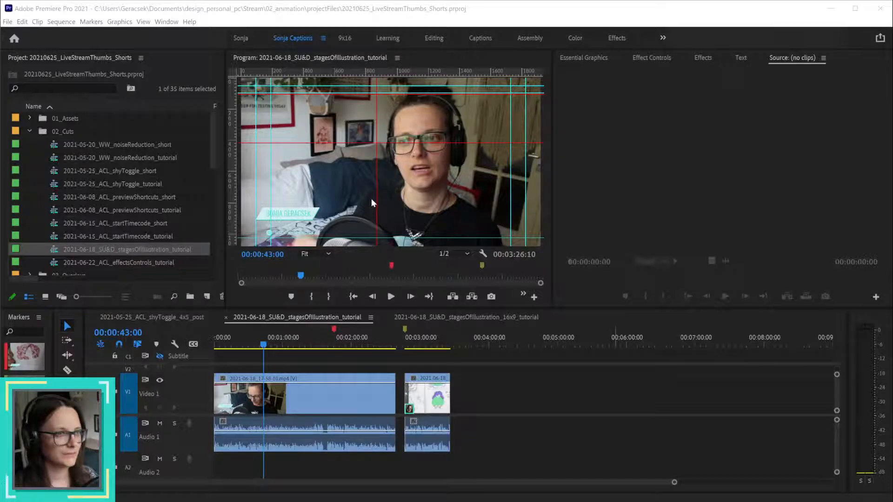
# - Set the default output in the Audio Hardware preferences to BenQ LCD (NVIDIA High Definition Audio)
pyautogui.click(9, 22)
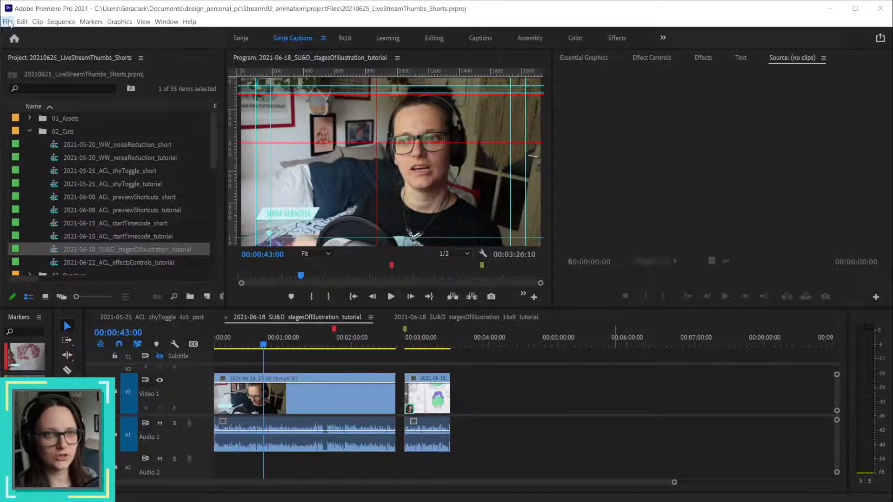
pyautogui.click(22, 21)
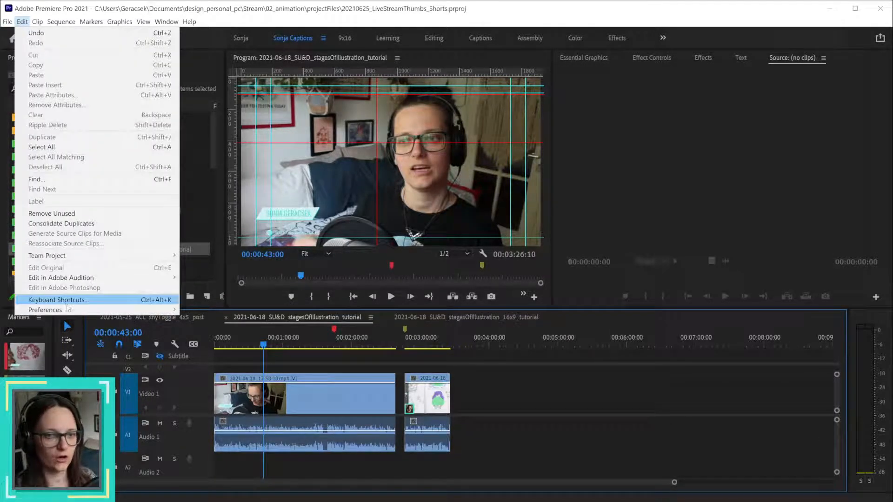
pyautogui.moveTo(68, 309)
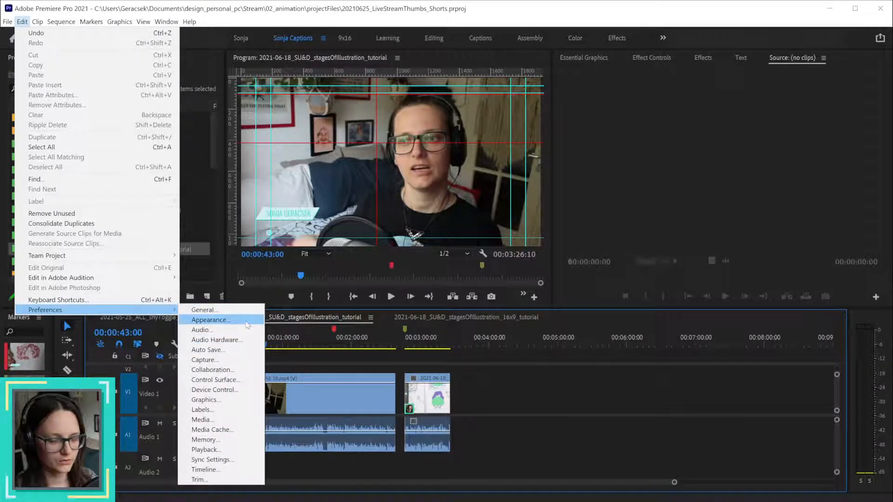
pyautogui.click(406, 392)
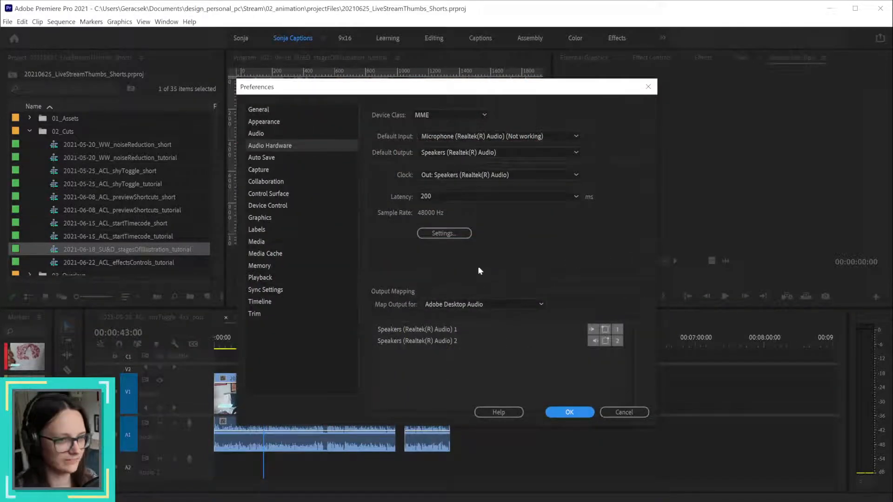
pyautogui.click(454, 175)
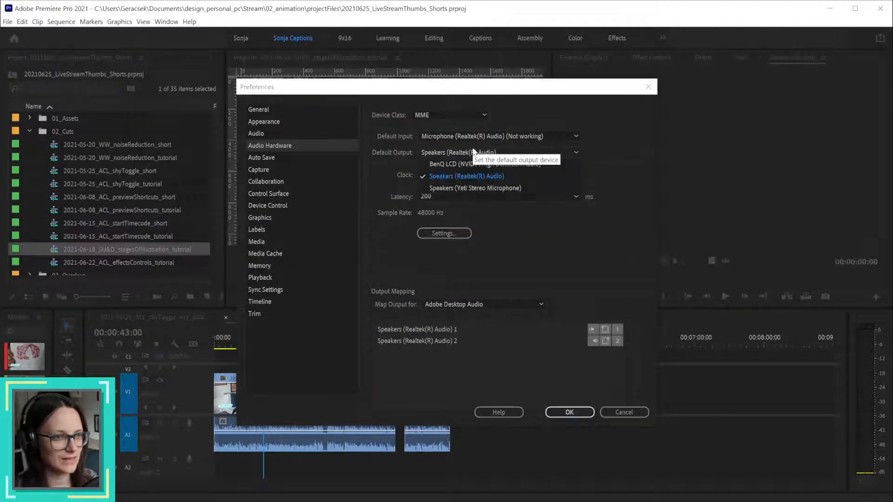
pyautogui.click(485, 164)
pyautogui.click(569, 412)
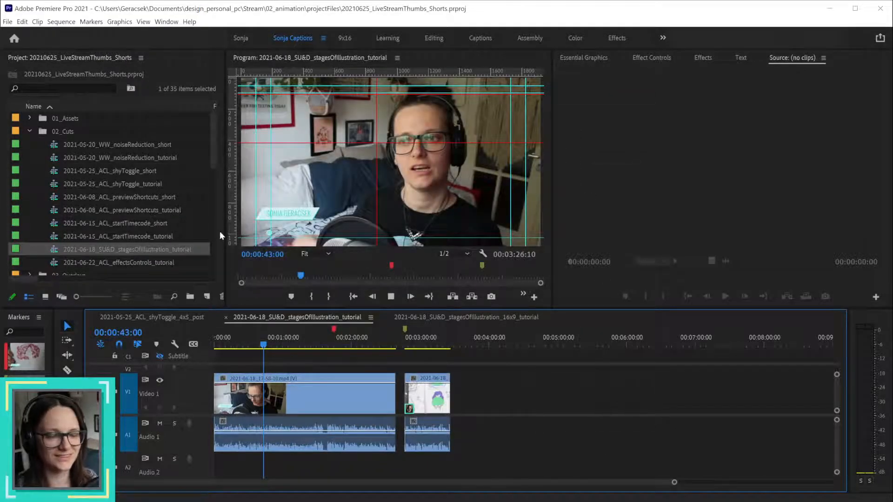
# - Play the cut from 00:00:00:00 to 00:00:13:03 while lowering the system volume
pyautogui.press('space')
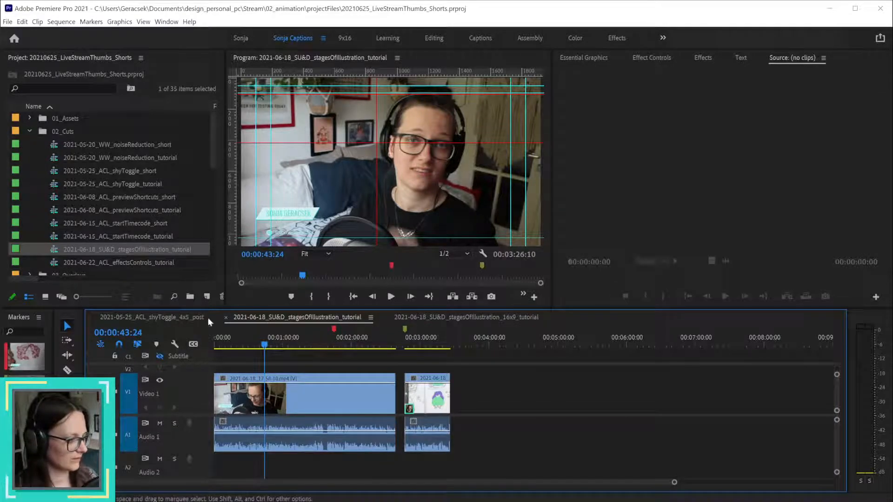
pyautogui.click(217, 341)
pyautogui.moveTo(216, 342)
pyautogui.mouseDown()
pyautogui.moveTo(315, 337)
pyautogui.moveTo(211, 331)
pyautogui.mouseUp()
pyautogui.moveTo(675, 482); pyautogui.dragTo(408, 482)
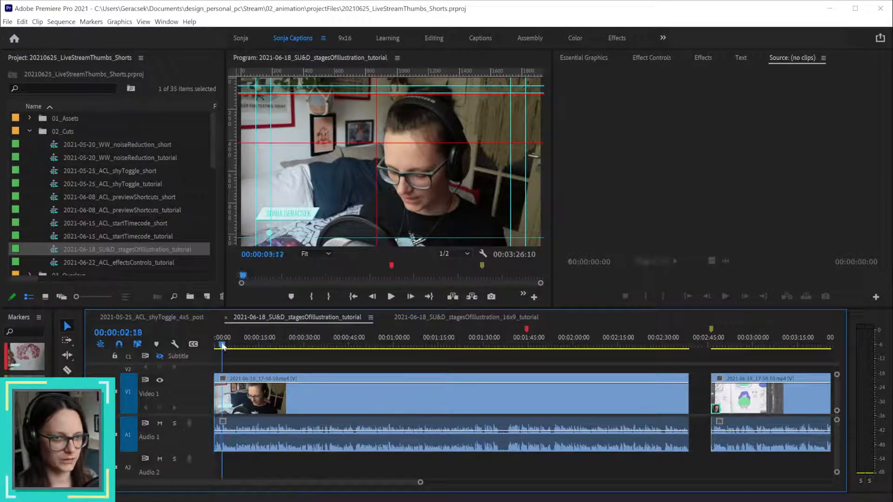
pyautogui.press('=')
pyautogui.scroll(3, 245, 404)
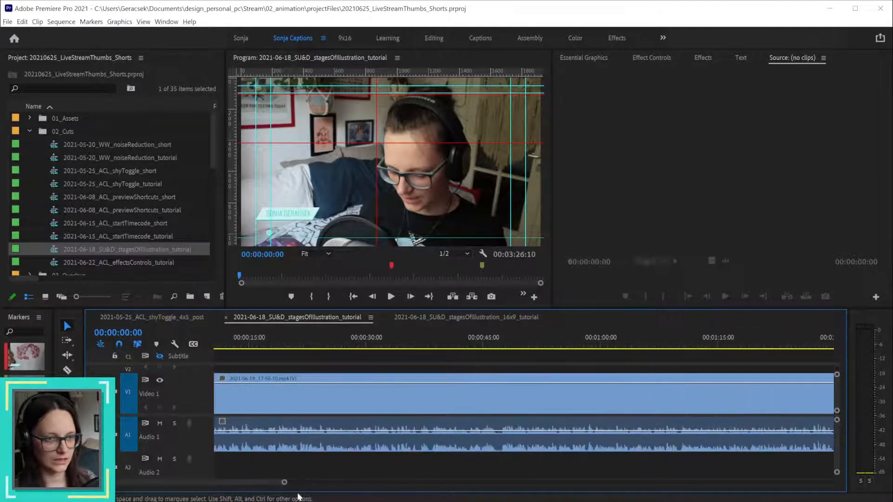
pyautogui.moveTo(270, 482); pyautogui.dragTo(180, 484)
pyautogui.press('space')
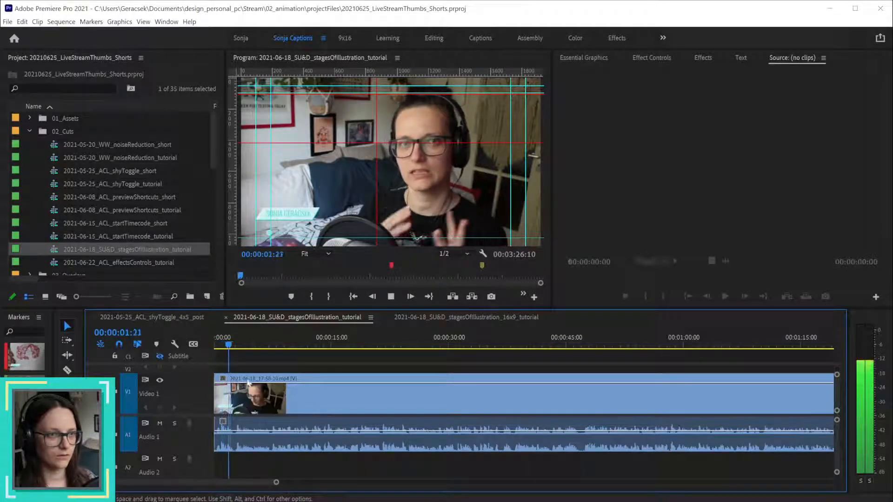
pyautogui.press('XF86AudioLowerVolume')
pyautogui.press('XF86AudioLowerVolume')
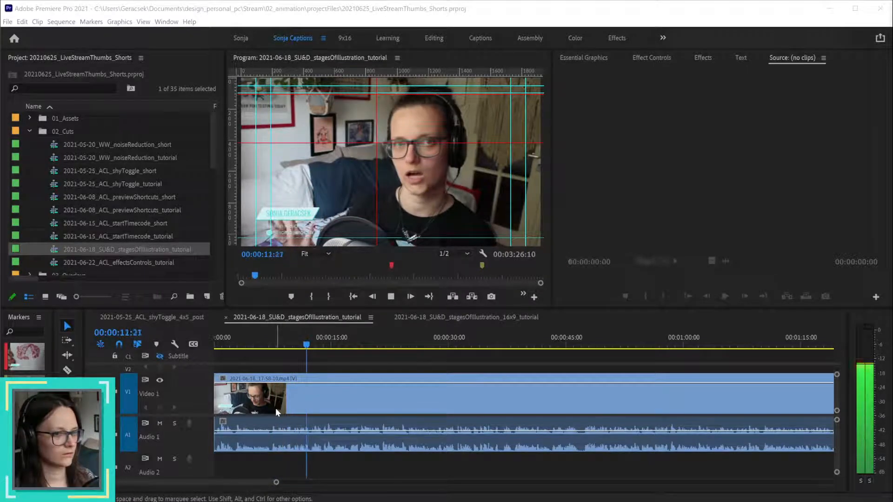
pyautogui.click(314, 456)
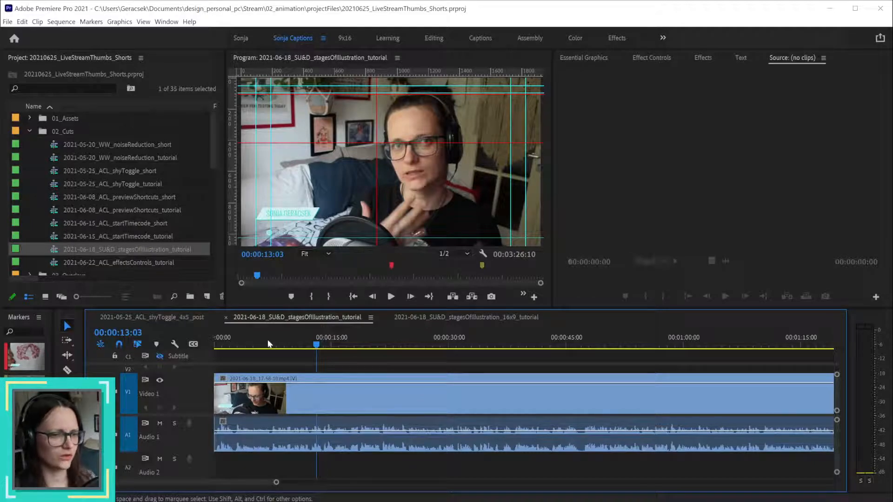
# - Return the playhead to 00:00:00:00 and replay the cut's opening up to 00:00:06:22
pyautogui.moveTo(267, 343); pyautogui.dragTo(181, 333)
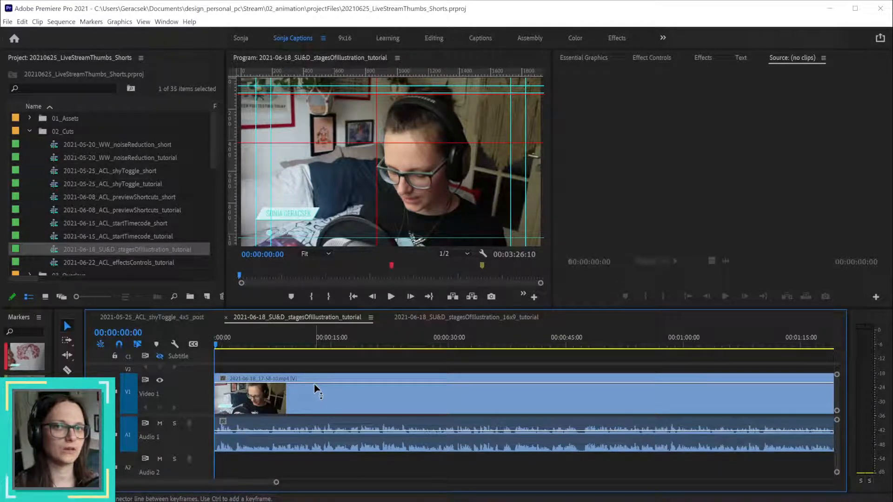
pyautogui.press('space')
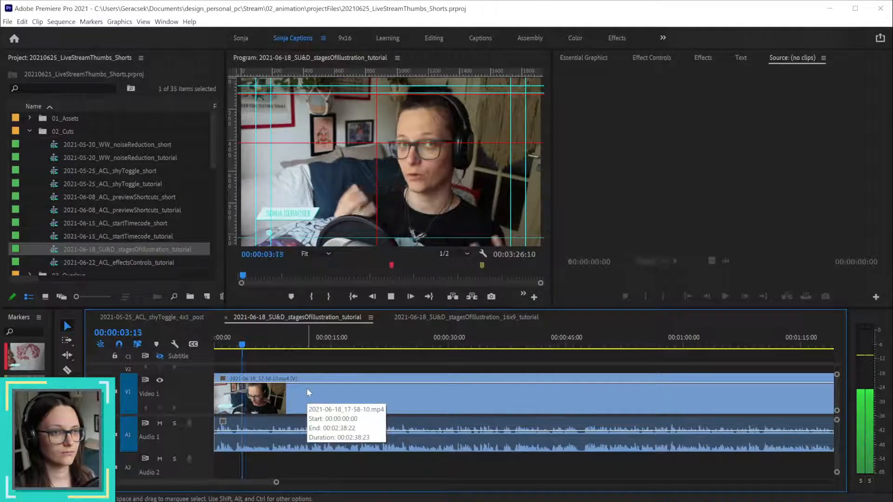
pyautogui.press('space')
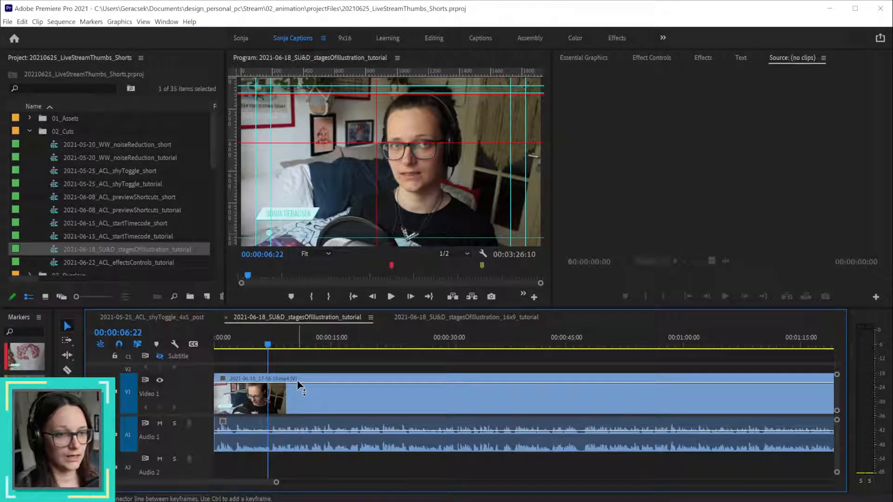
# - Play the cut from the start through to 00:00:41:15, pausing at 00:00:22:11
pyautogui.moveTo(298, 381)
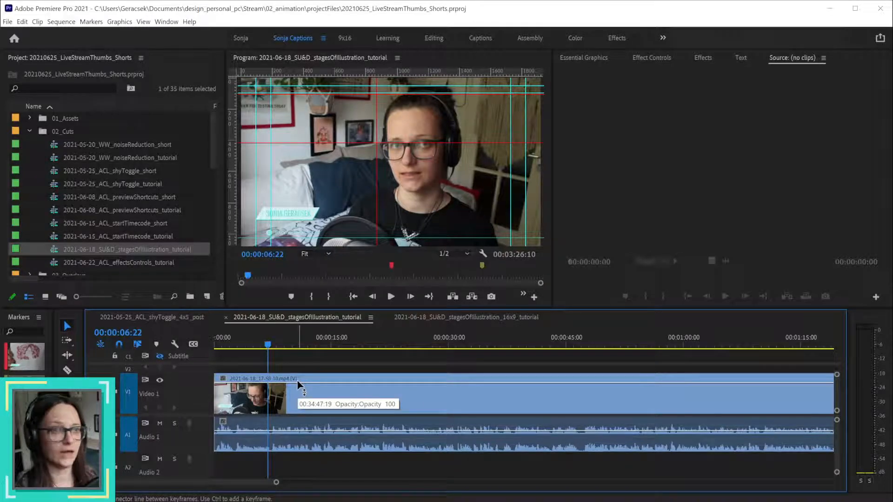
pyautogui.press('Home')
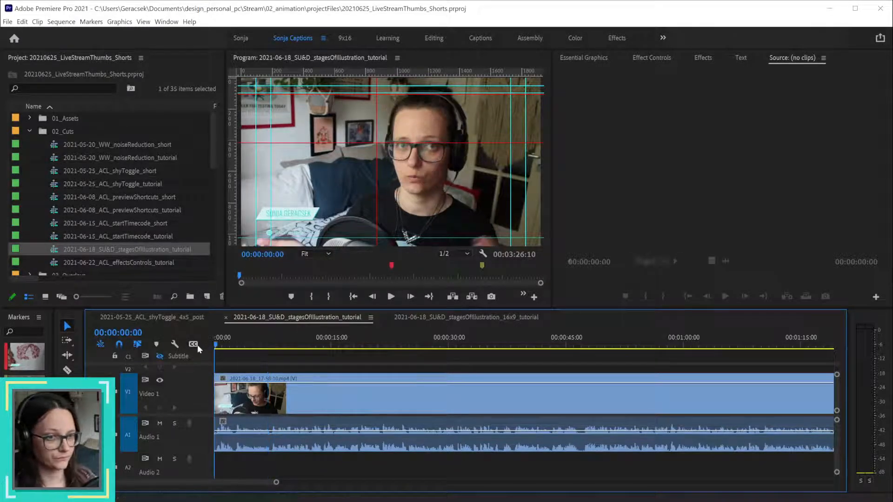
pyautogui.press('space')
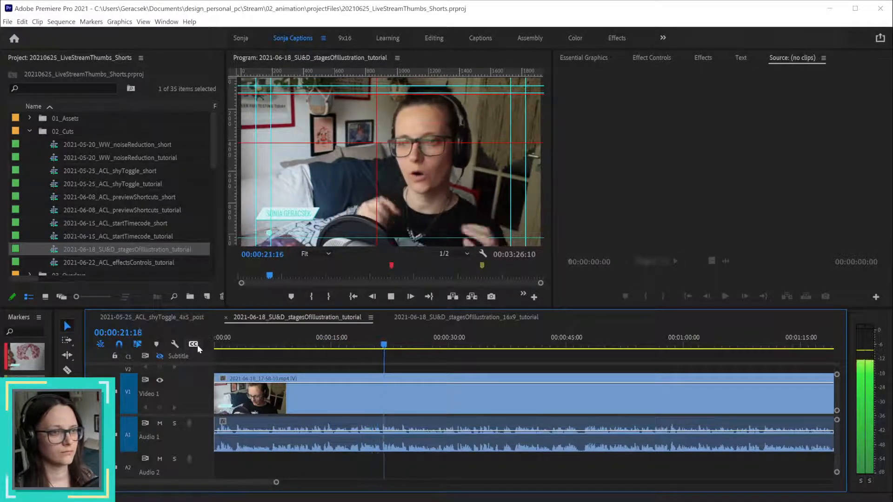
pyautogui.press('space')
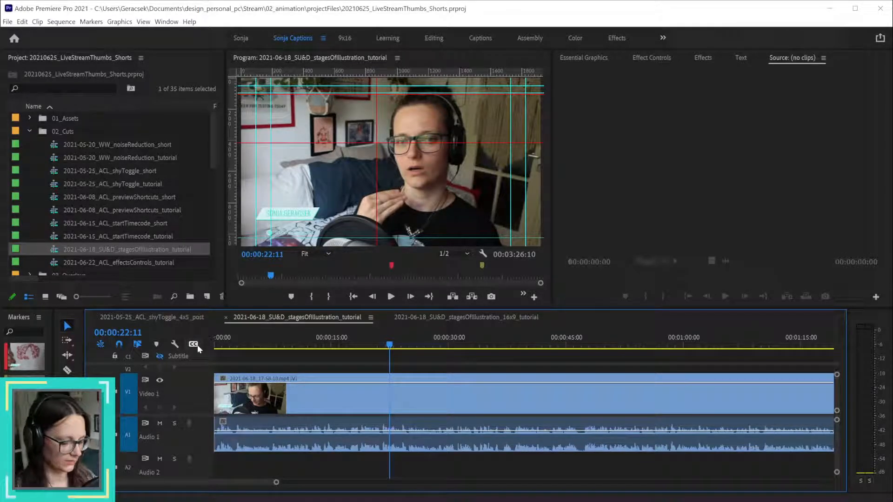
pyautogui.press('space')
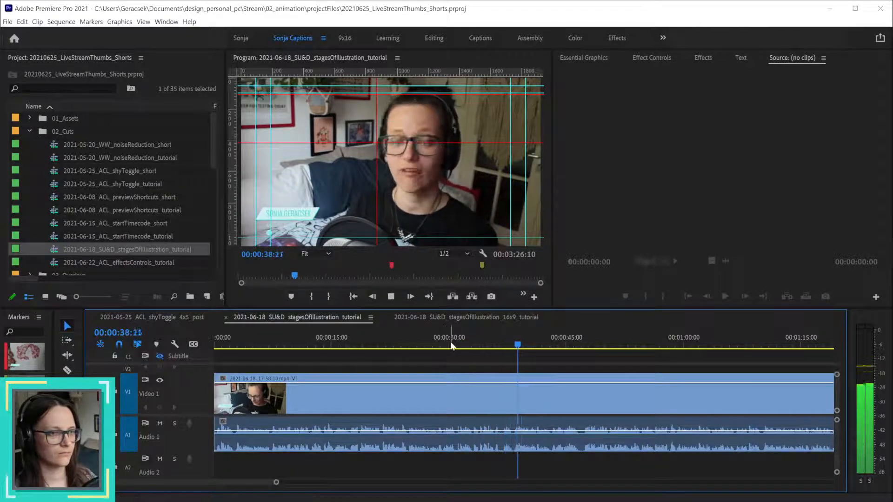
pyautogui.press('space')
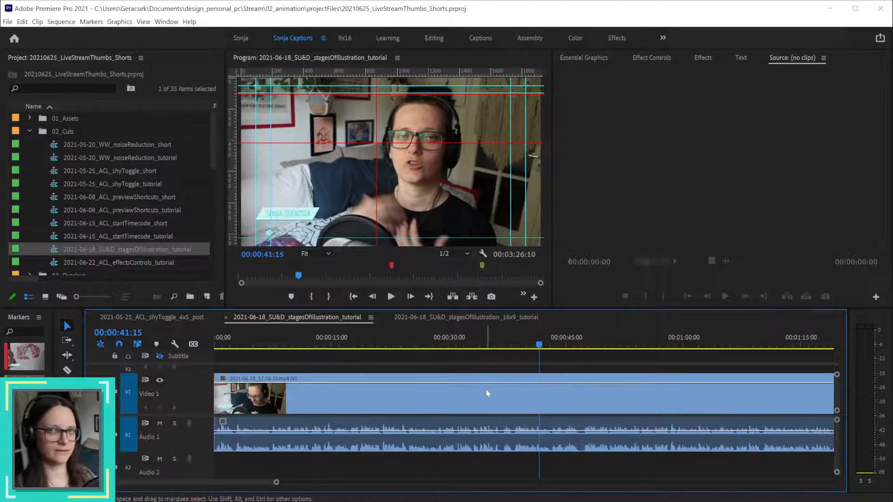
# - Play the cut from 00:00:27:10 to 00:00:30:19
pyautogui.scroll(3, 483, 387)
pyautogui.click(399, 345)
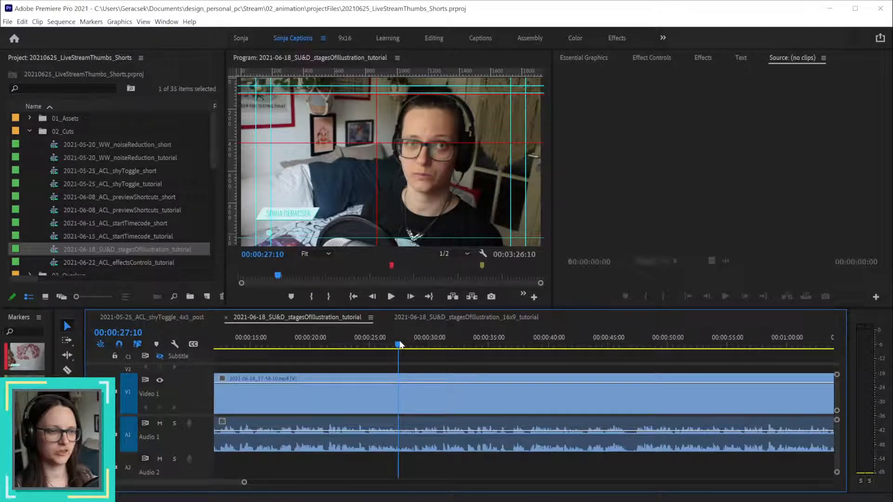
pyautogui.press('space')
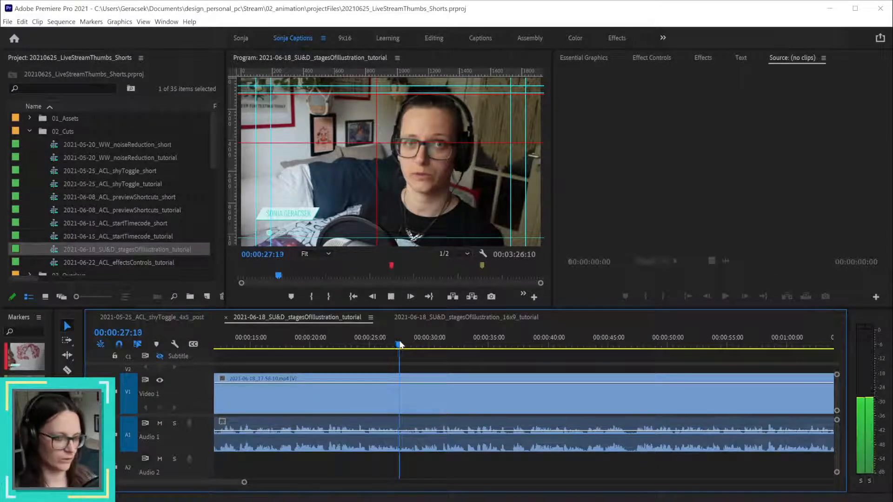
pyautogui.scroll(3, 436, 412)
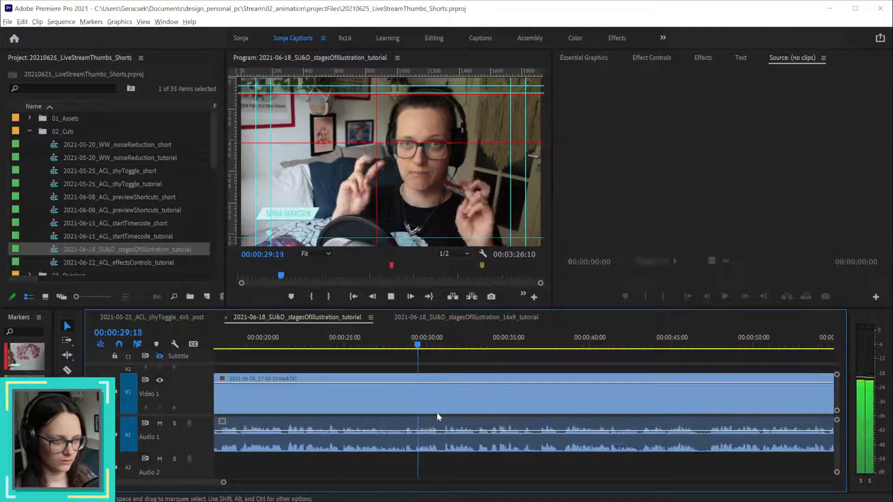
pyautogui.press('space')
# - Split the clip and its audio at 00:00:30:04
pyautogui.scroll(3, 459, 430)
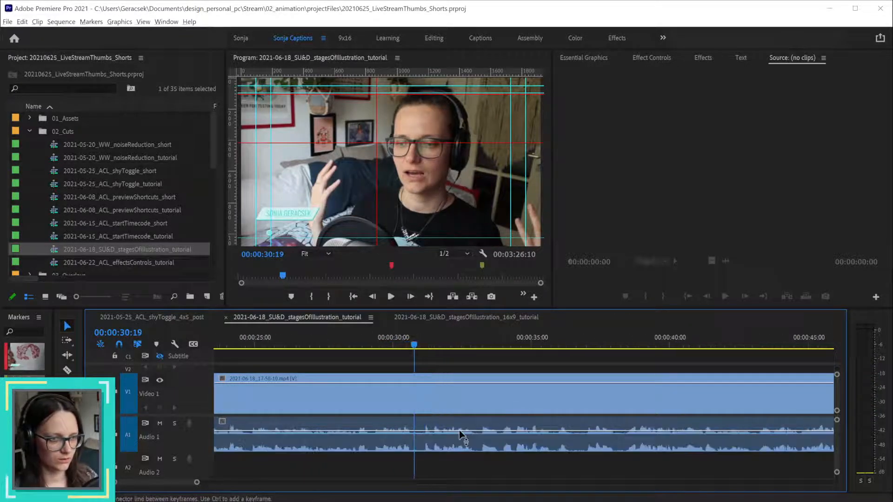
pyautogui.click(365, 342)
pyautogui.moveTo(367, 345); pyautogui.dragTo(383, 343)
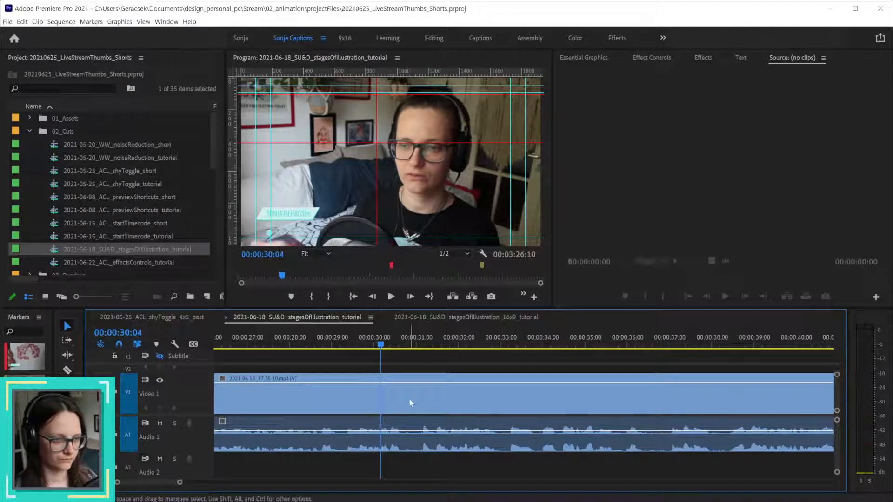
pyautogui.hotkey('ctrl', 'k')
# - Play on from the split and ripple-trim the start of the second clip to 00:00:31:04
pyautogui.press('space')
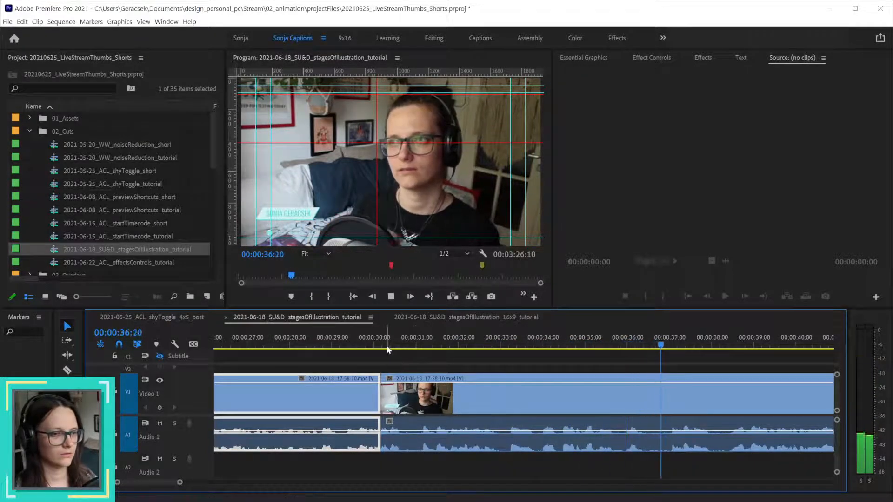
pyautogui.press('space')
pyautogui.moveTo(414, 342); pyautogui.dragTo(424, 342)
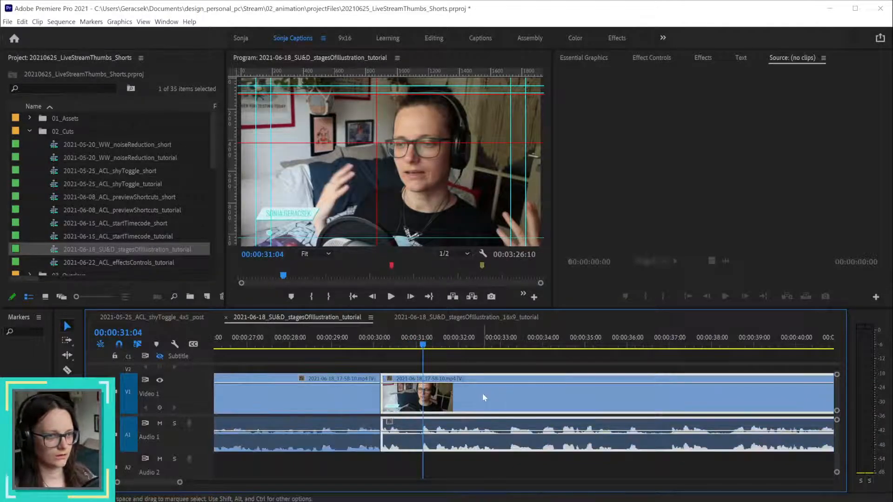
pyautogui.press('q')
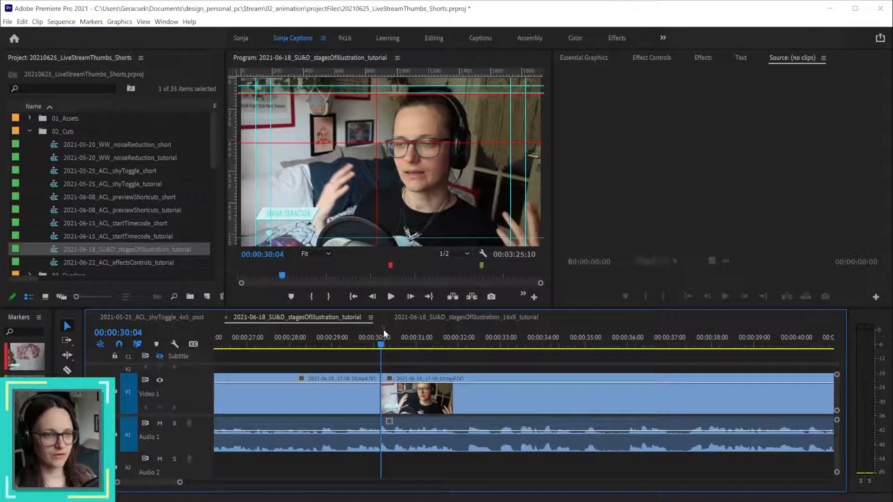
# - Play across the edit point from 00:00:28:00 to 00:00:31:12
pyautogui.moveTo(379, 344); pyautogui.dragTo(385, 346)
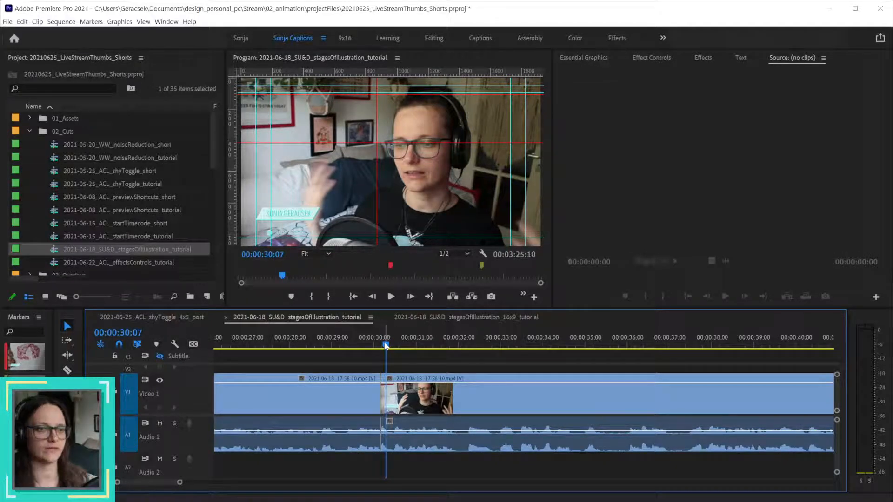
pyautogui.scroll(-4, 442, 436)
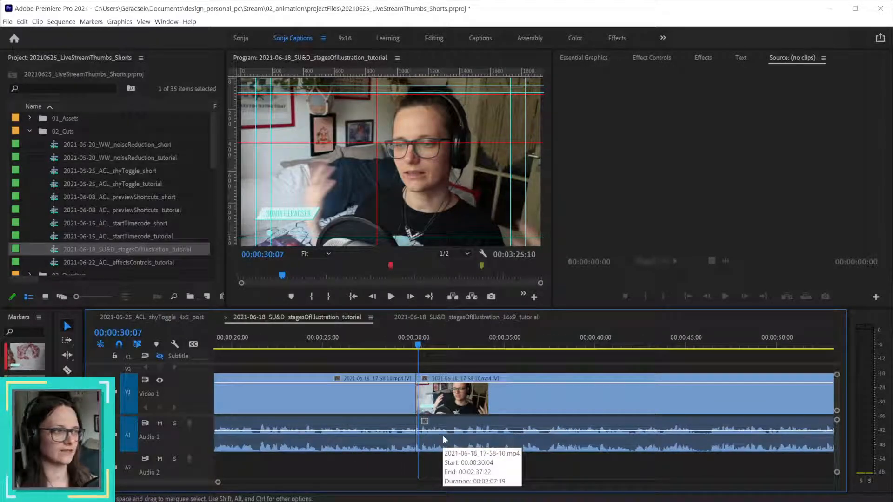
pyautogui.scroll(-1, 485, 433)
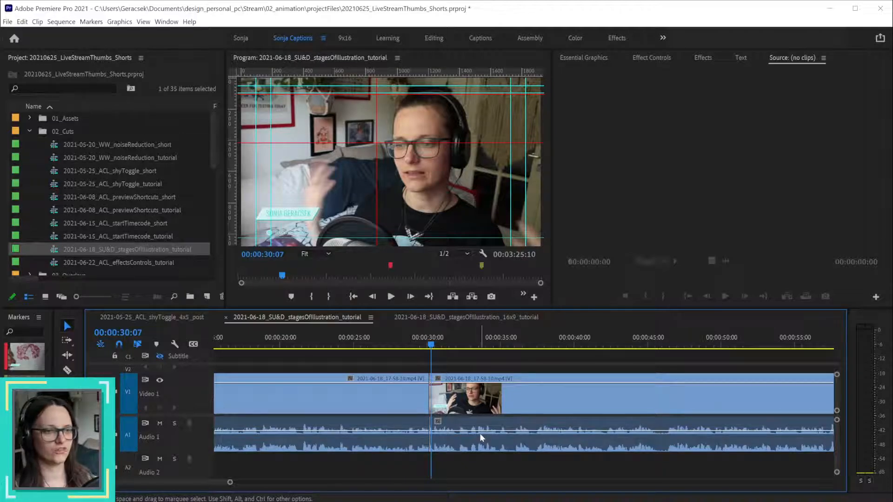
pyautogui.click(396, 345)
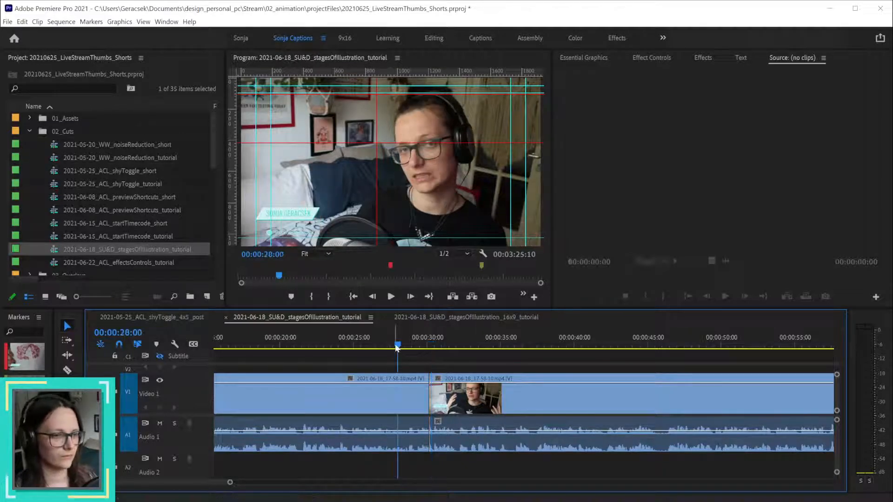
pyautogui.press('space')
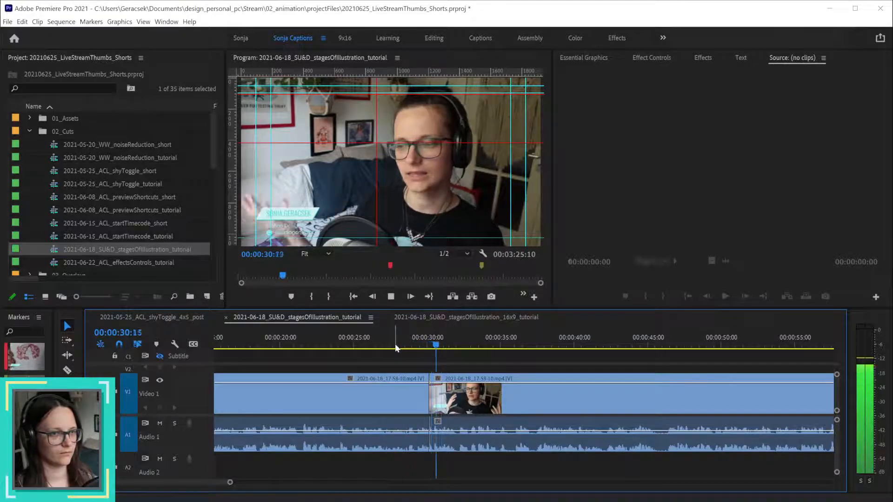
pyautogui.press('space')
# - Extend the second clip's start slightly earlier and place it directly against the end of the first clip
pyautogui.scroll(5, 435, 417)
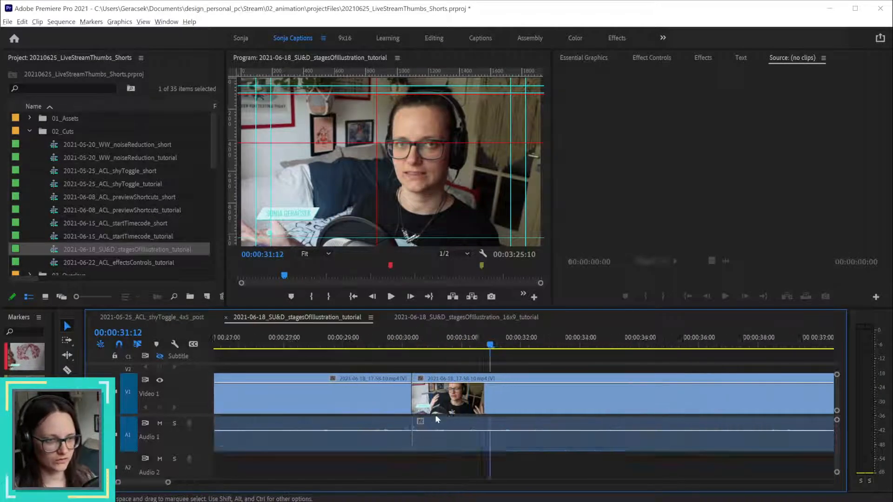
pyautogui.scroll(2, 435, 416)
pyautogui.moveTo(516, 417); pyautogui.dragTo(578, 427)
pyautogui.moveTo(463, 396); pyautogui.dragTo(455, 397)
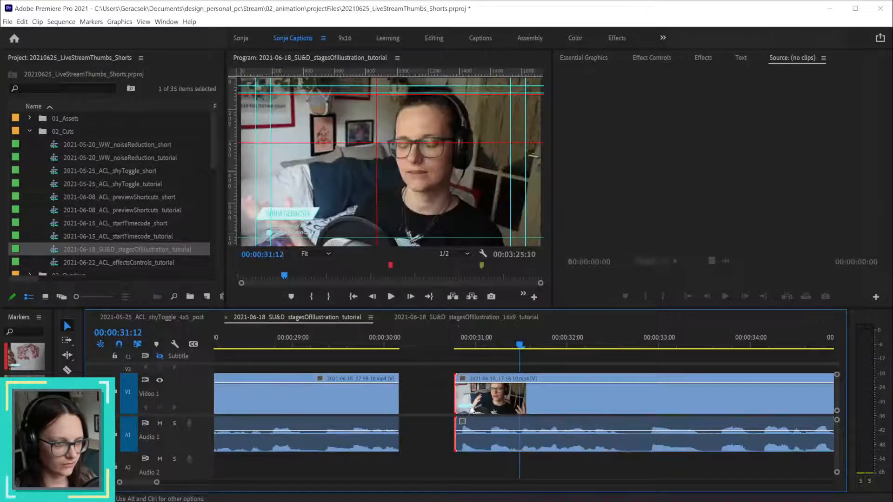
pyautogui.click(504, 397)
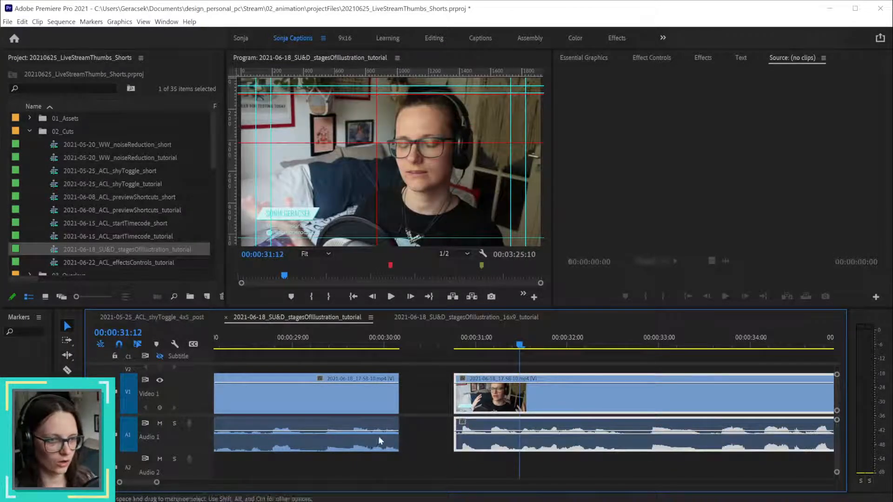
pyautogui.moveTo(493, 402); pyautogui.dragTo(439, 403)
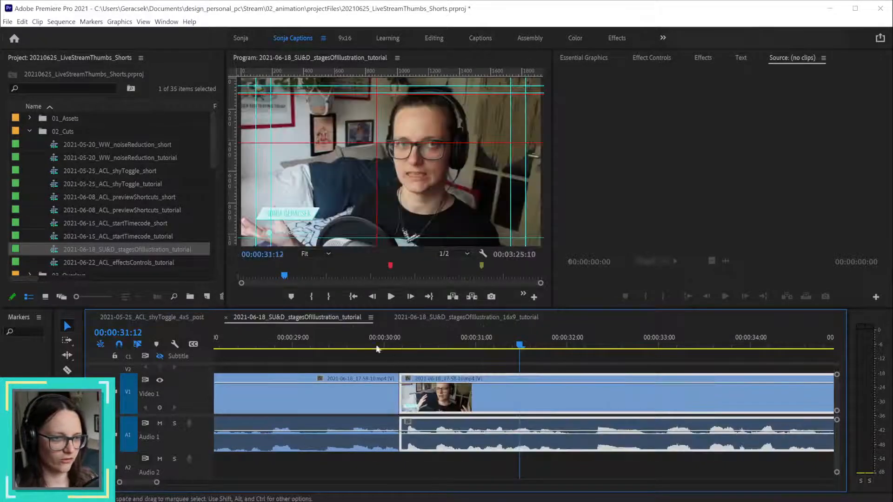
# - Replay the adjusted edit point twice and split the second clip at 00:00:32:01
pyautogui.click(349, 344)
pyautogui.press('space')
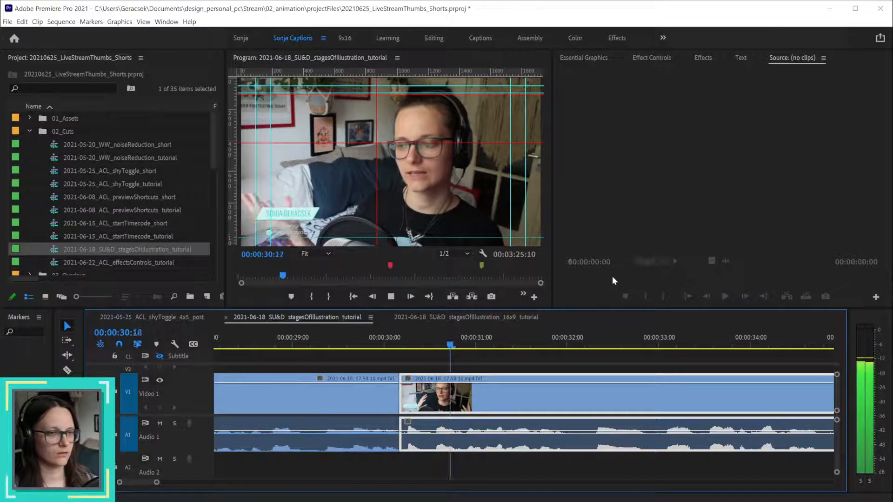
pyautogui.press('space')
pyautogui.click(259, 343)
pyautogui.press('space')
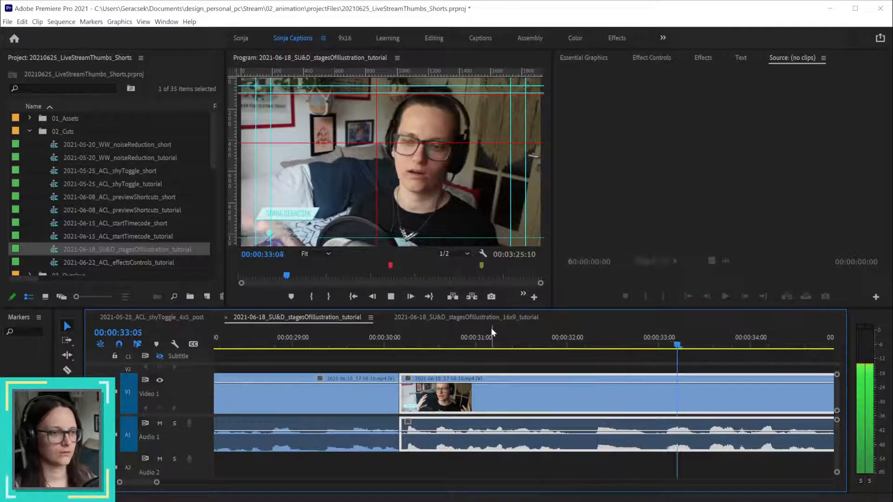
pyautogui.moveTo(396, 343); pyautogui.dragTo(572, 345)
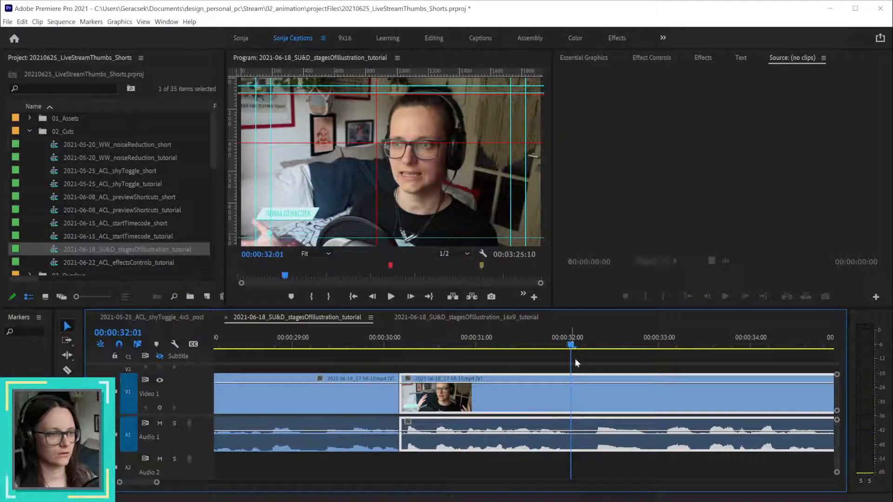
pyautogui.hotkey('ctrl', 'k')
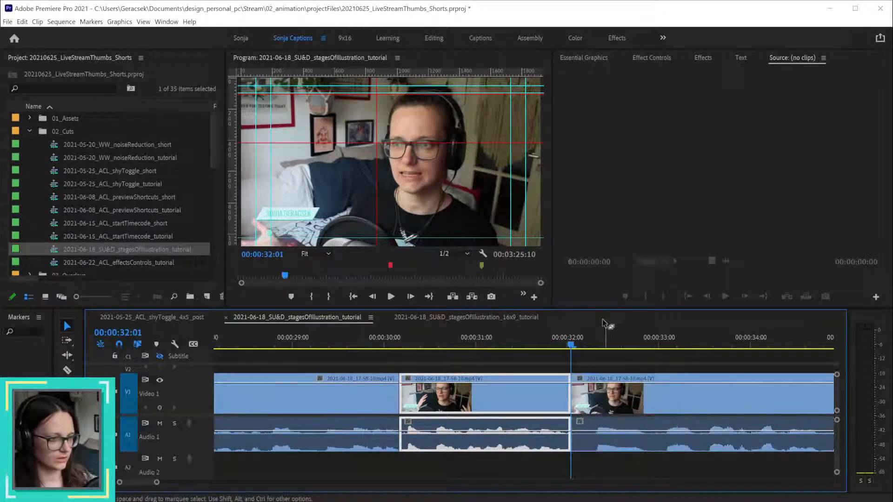
# - Try ripple-deleting the segment between 00:00:32:01 and a new split at 00:00:33:13, and undo it
pyautogui.click(663, 344)
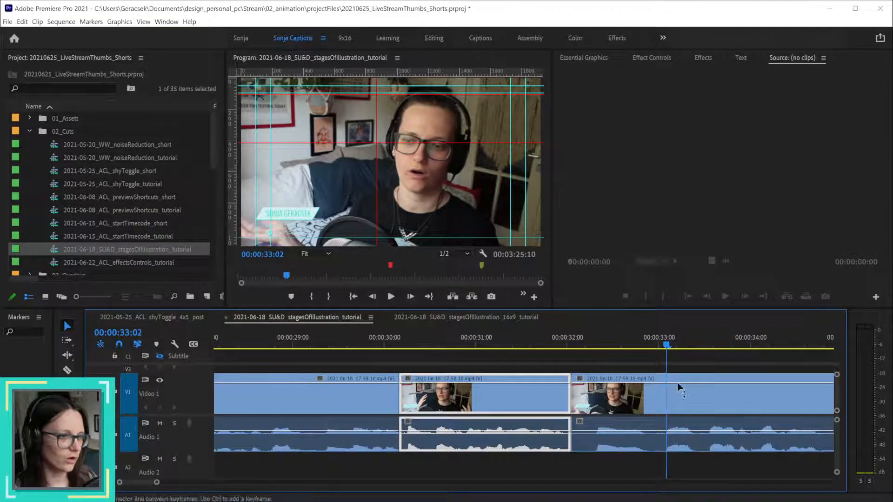
pyautogui.click(704, 344)
pyautogui.moveTo(703, 344); pyautogui.dragTo(706, 344)
pyautogui.click(730, 404)
pyautogui.hotkey('ctrl', 'k')
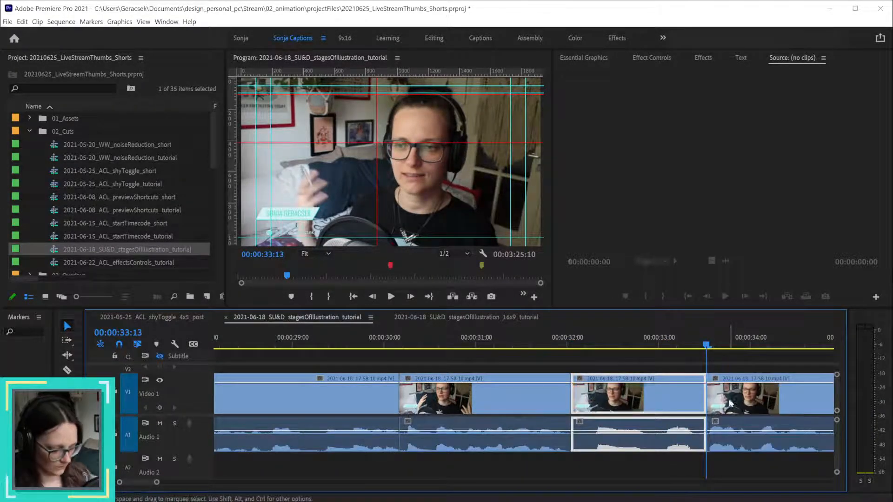
pyautogui.hotkey('shift', 'Delete')
pyautogui.scroll(-3, 729, 403)
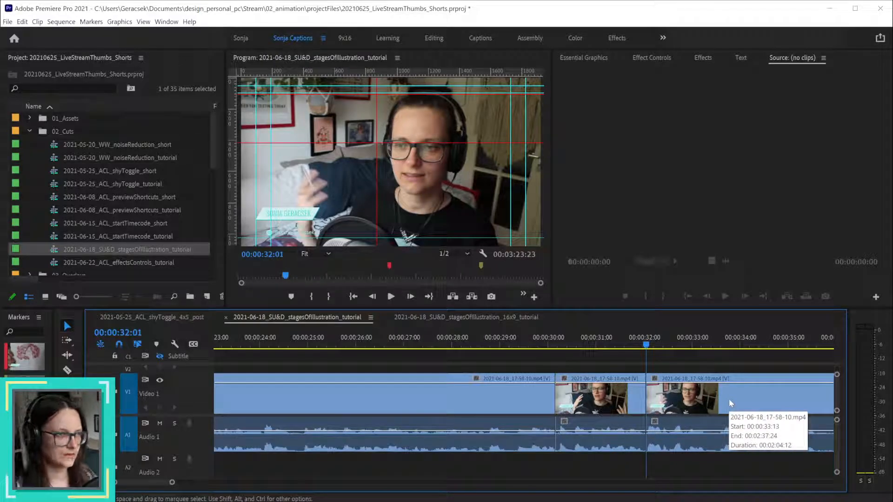
pyautogui.click(691, 397)
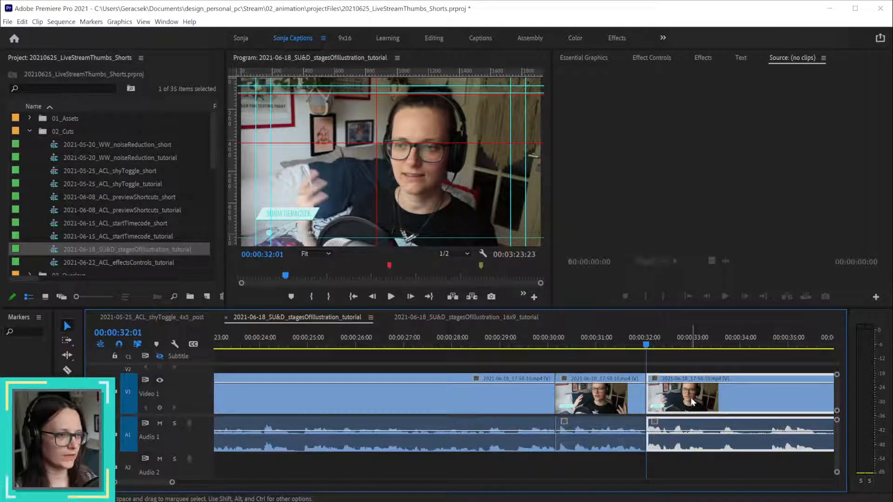
pyautogui.hotkey('ctrl', 'z')
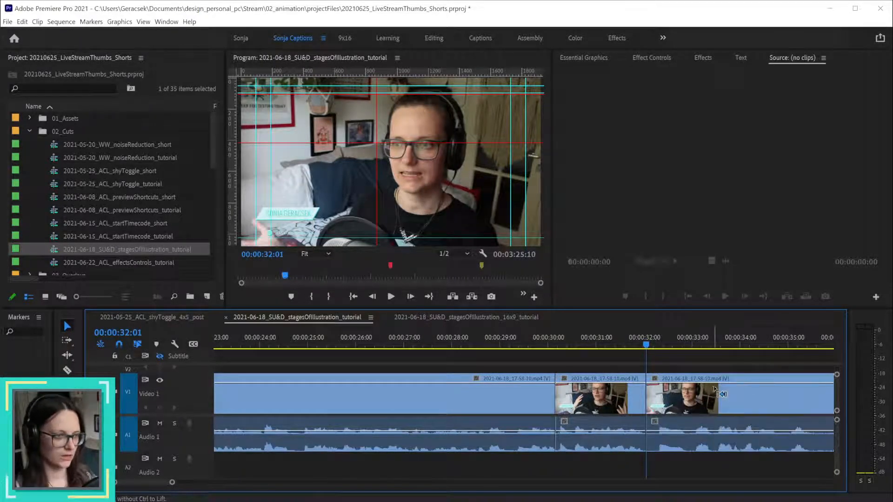
# - Split the last clip at 00:00:33:11 and ripple-delete the segment from 00:00:32:01 up to that split
pyautogui.click(693, 390)
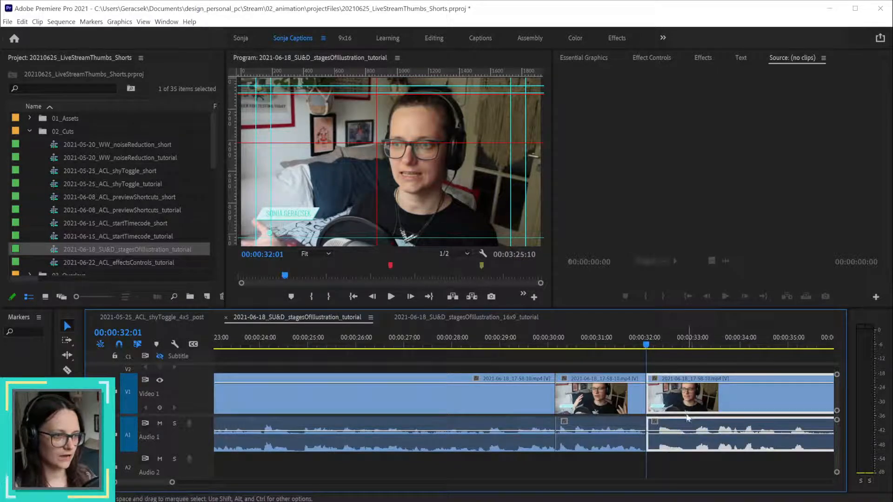
pyautogui.moveTo(646, 345); pyautogui.dragTo(713, 345)
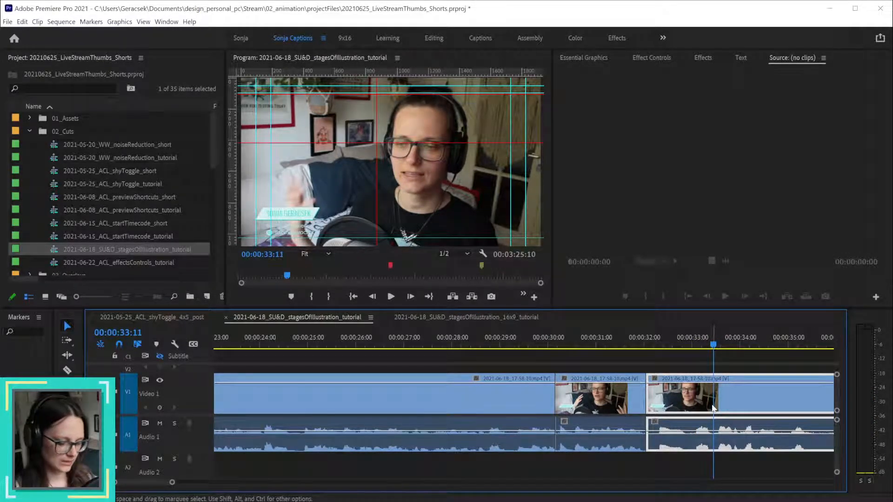
pyautogui.hotkey('ctrl', 'k')
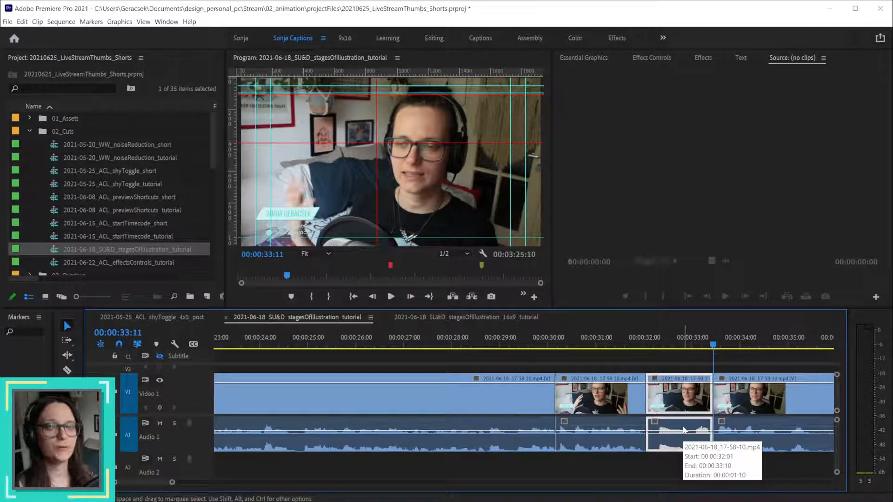
pyautogui.hotkey('shift', 'Delete')
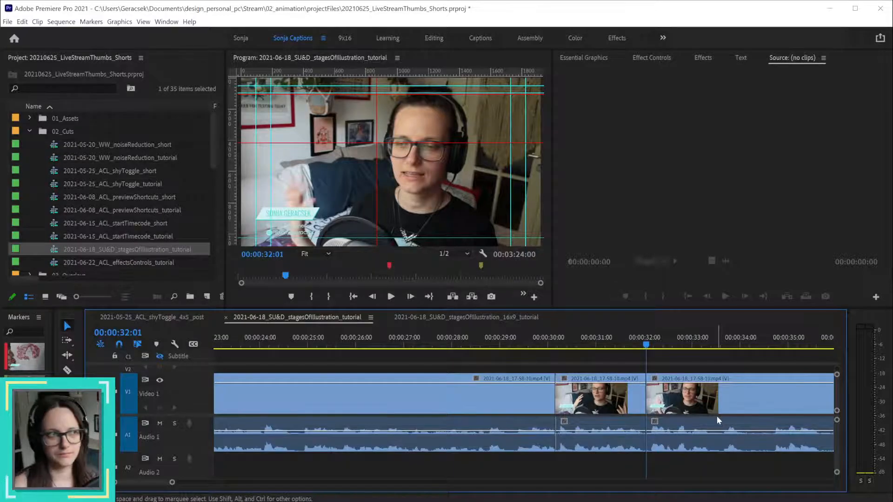
# - Play the tightened section from 00:00:29:02 to 00:00:33:06
pyautogui.click(503, 346)
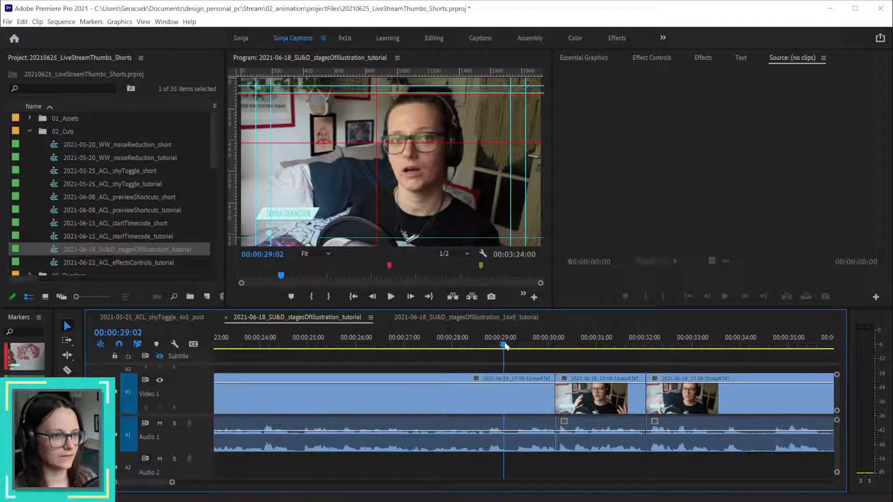
pyautogui.press('space')
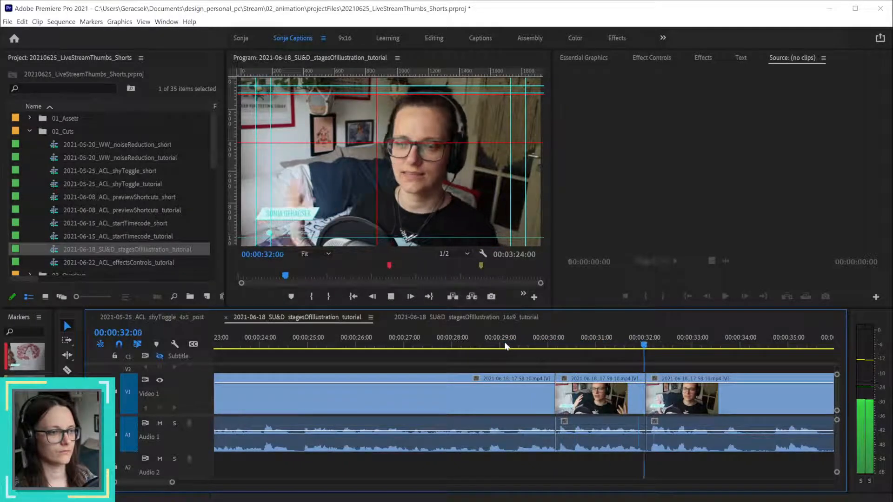
pyautogui.press('space')
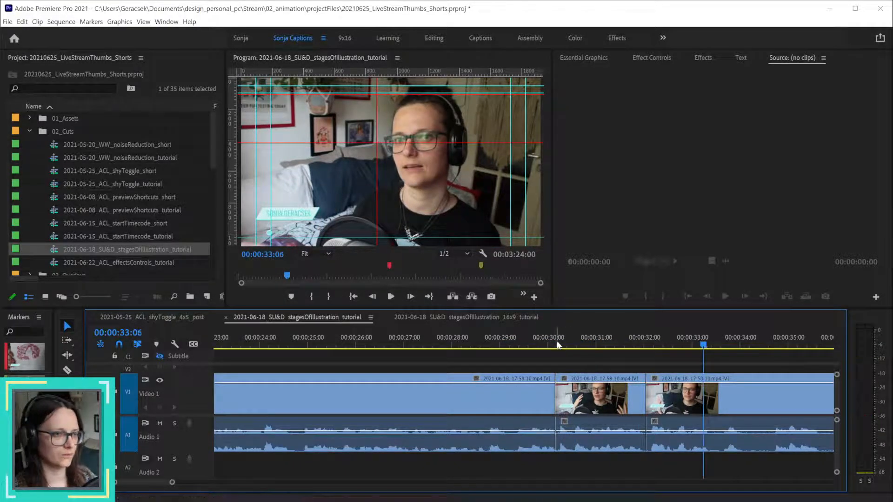
# - Split the short middle clip at 00:00:31:02 and ripple-delete its remainder up to 00:00:32:01
pyautogui.click(586, 337)
pyautogui.moveTo(587, 341); pyautogui.dragTo(601, 335)
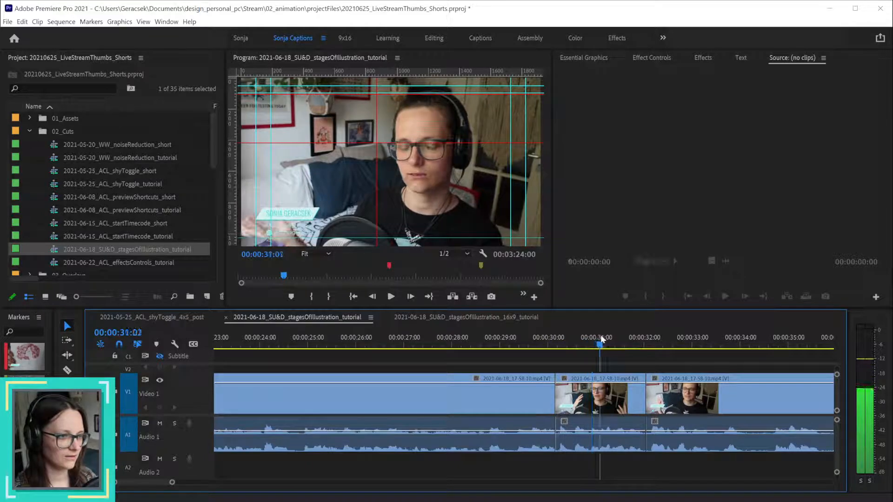
pyautogui.click(626, 399)
pyautogui.hotkey('ctrl', 'k')
pyautogui.click(626, 399)
pyautogui.hotkey('shift', 'Delete')
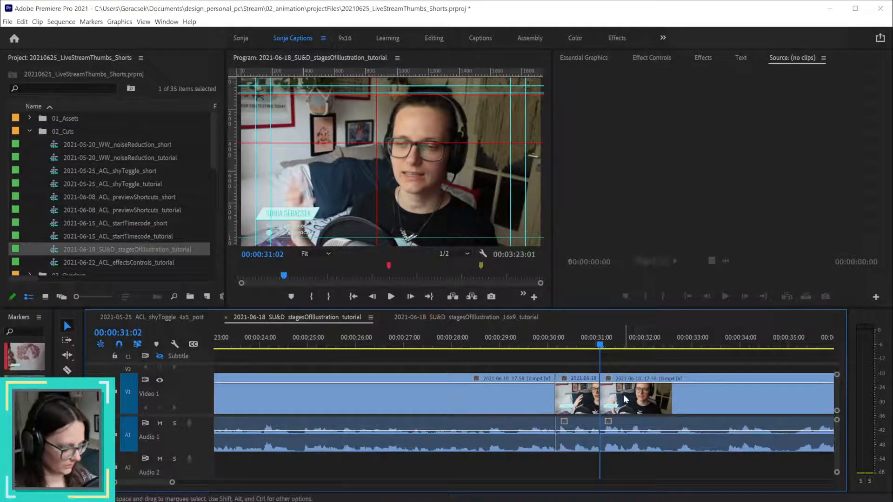
# - Play the tightened section from 00:00:29:17 to 00:00:32:12
pyautogui.click(534, 340)
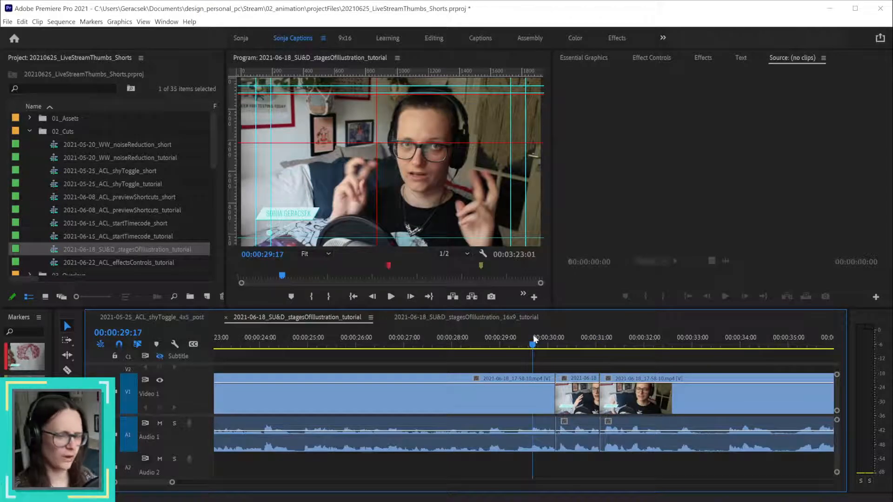
pyautogui.press('space')
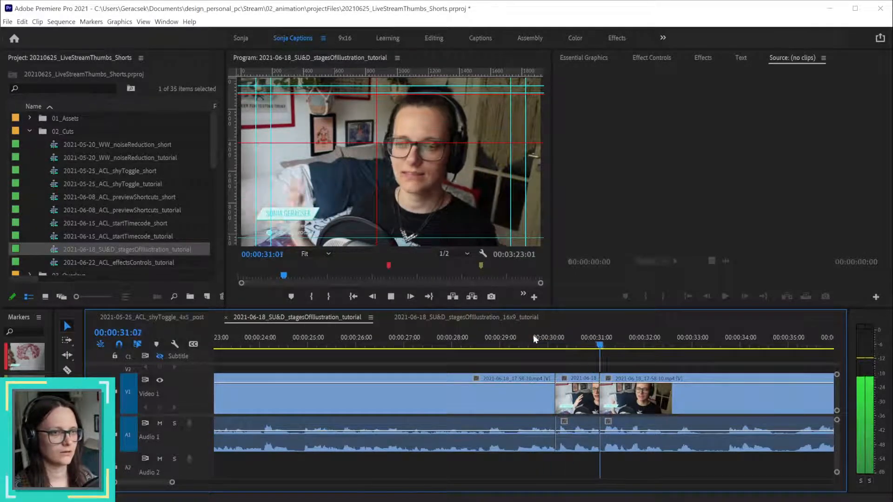
pyautogui.press('space')
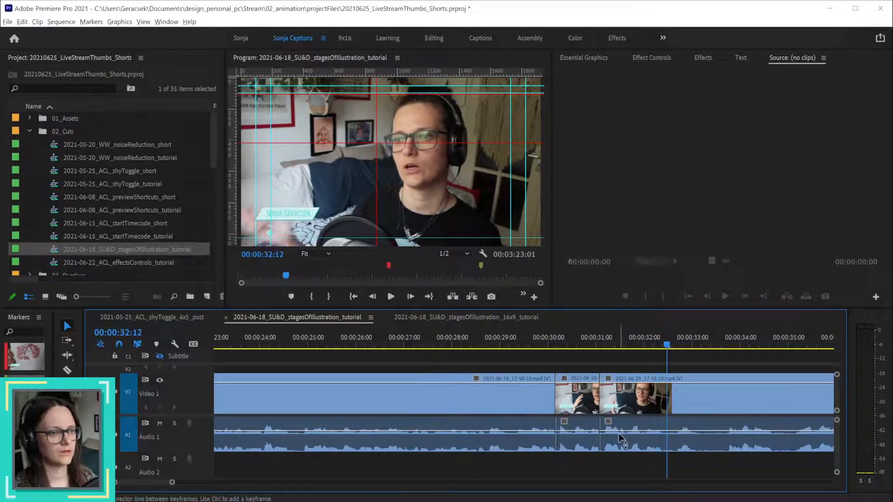
# - Ripple-trim two frames off the start of the last clip, from its edit at 00:00:31:02 up to 00:00:31:04
pyautogui.scroll(3, 619, 434)
pyautogui.scroll(1, 619, 435)
pyautogui.moveTo(568, 342); pyautogui.dragTo(579, 344)
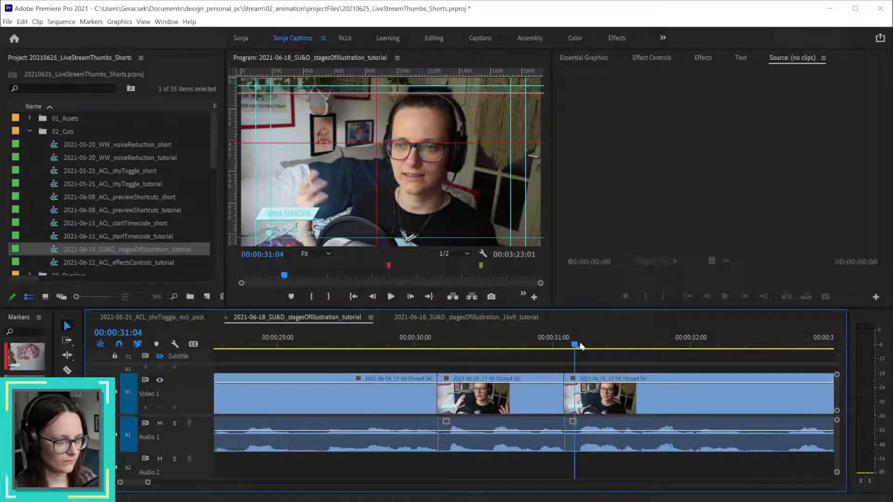
pyautogui.press('Left')
pyautogui.press('Left')
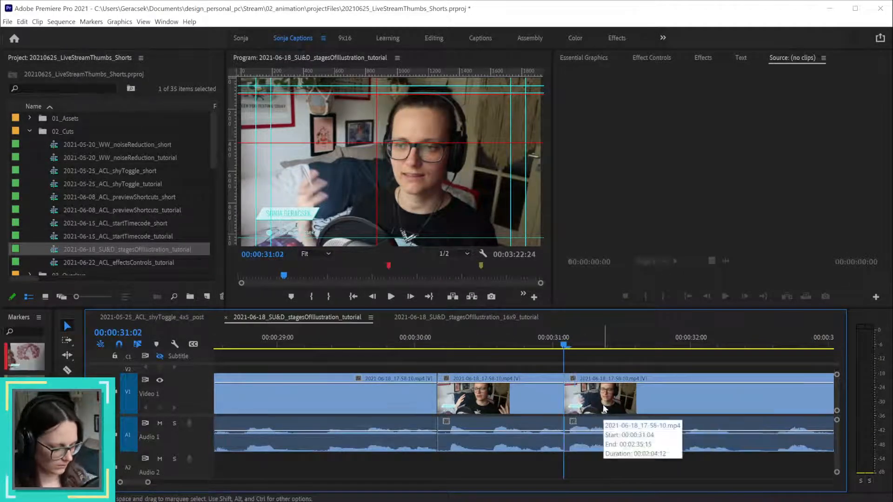
# - Play across both cuts from 00:00:30:00 to 00:00:32:00
pyautogui.click(418, 341)
pyautogui.press('space')
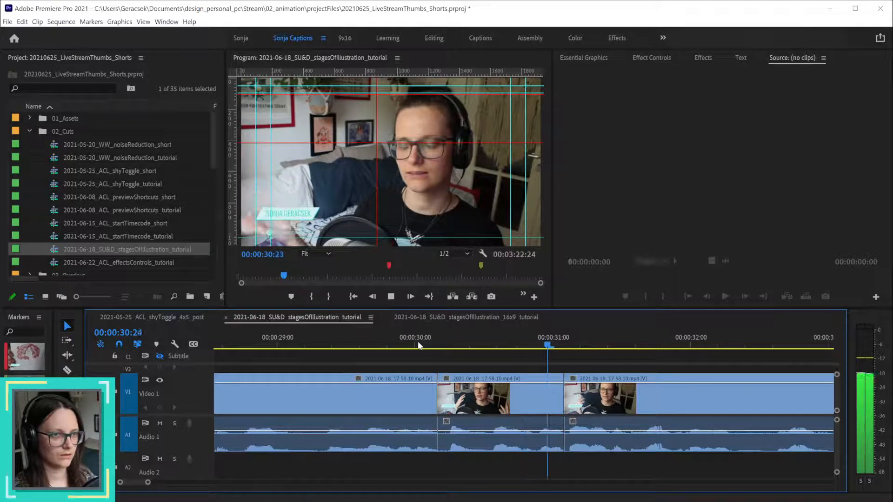
pyautogui.press('space')
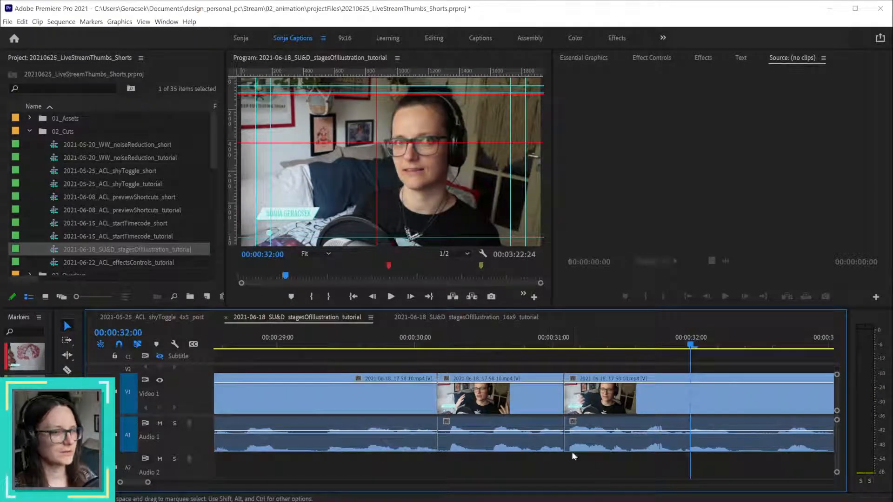
# - Undo the last start trim and the earlier splits and ripple deletions, back to one continuous clip after the cut near 00:00:30
pyautogui.moveTo(561, 446); pyautogui.dragTo(571, 446)
pyautogui.hotkey('ctrl', 'z')
pyautogui.hotkey('ctrl', 'z')
pyautogui.hotkey('ctrl', 'z')
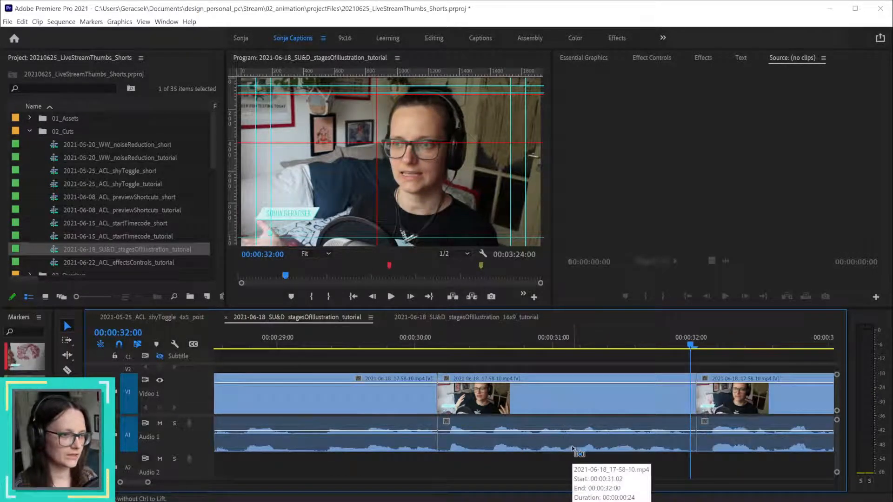
pyautogui.scroll(-1, 606, 432)
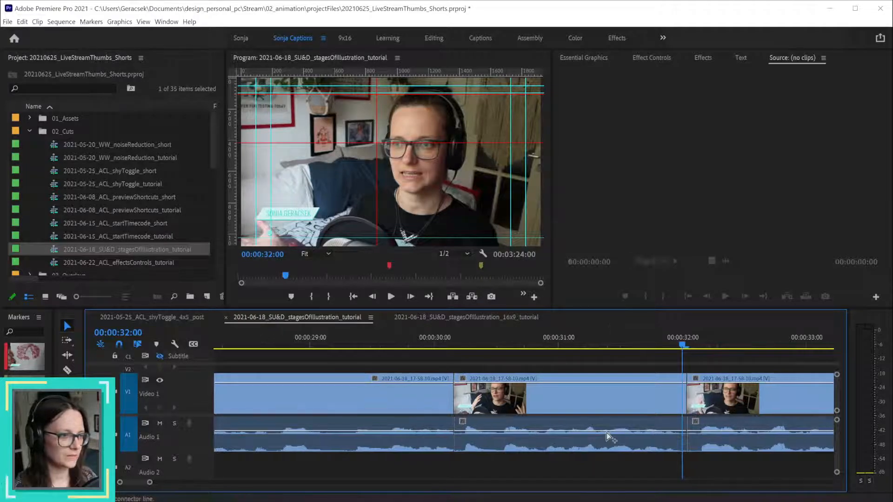
pyautogui.hotkey('ctrl', 'z')
pyautogui.hotkey('ctrl', 'z')
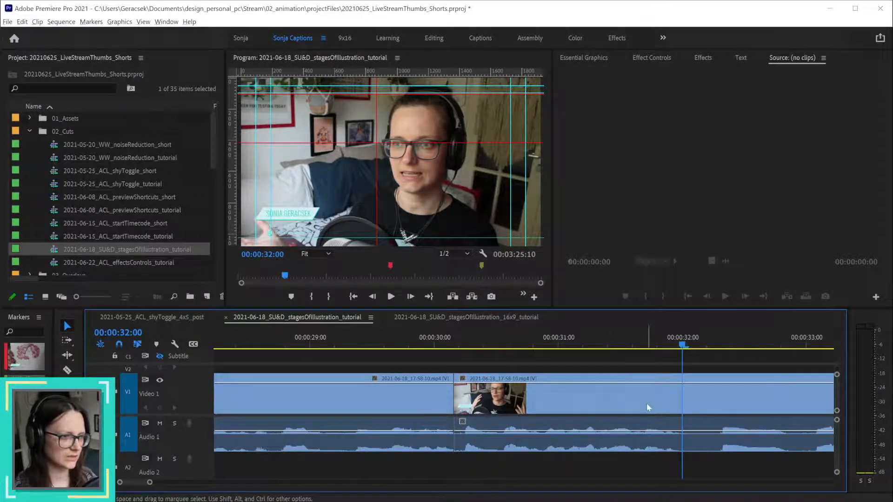
# - Play the sequence from before the cut near 00:00:30 through to 00:00:40:17
pyautogui.scroll(-2, 646, 402)
pyautogui.scroll(-3, 646, 403)
pyautogui.press('space')
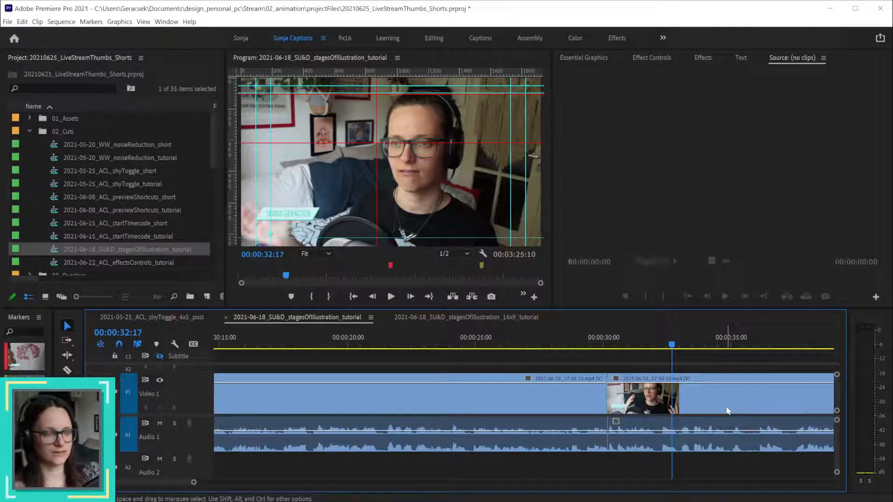
pyautogui.scroll(-2, 650, 406)
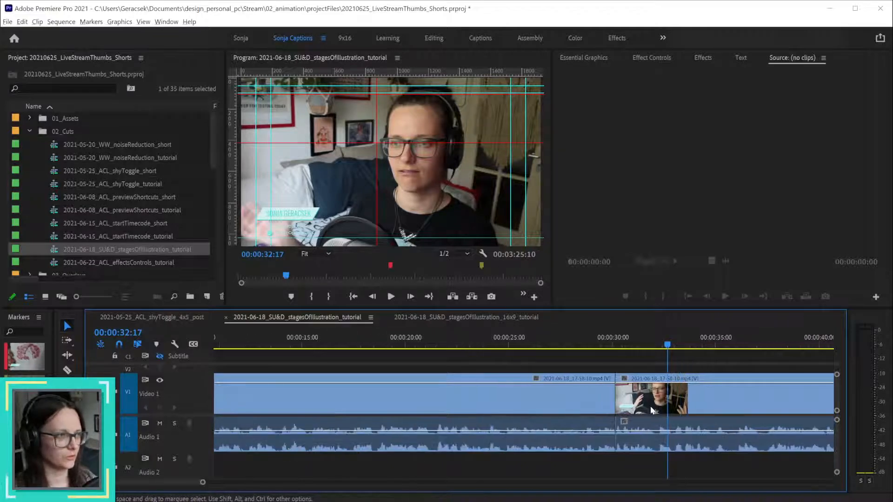
pyautogui.click(586, 345)
pyautogui.press('space')
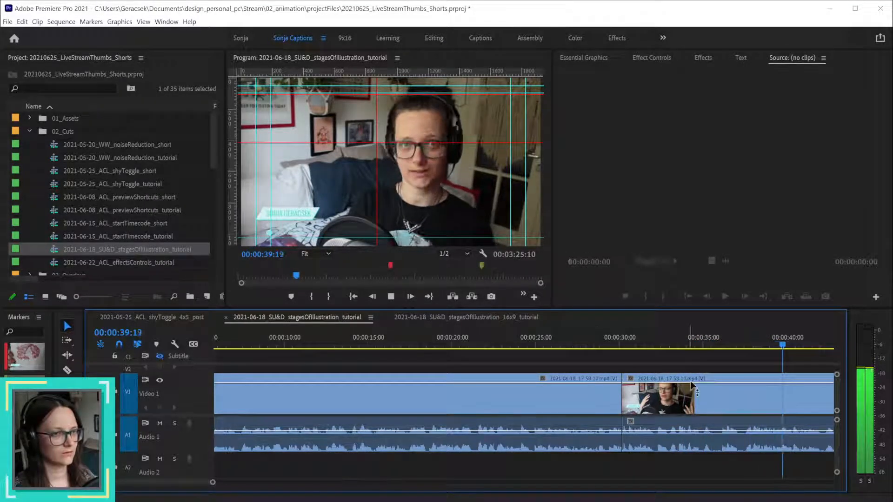
pyautogui.press('space')
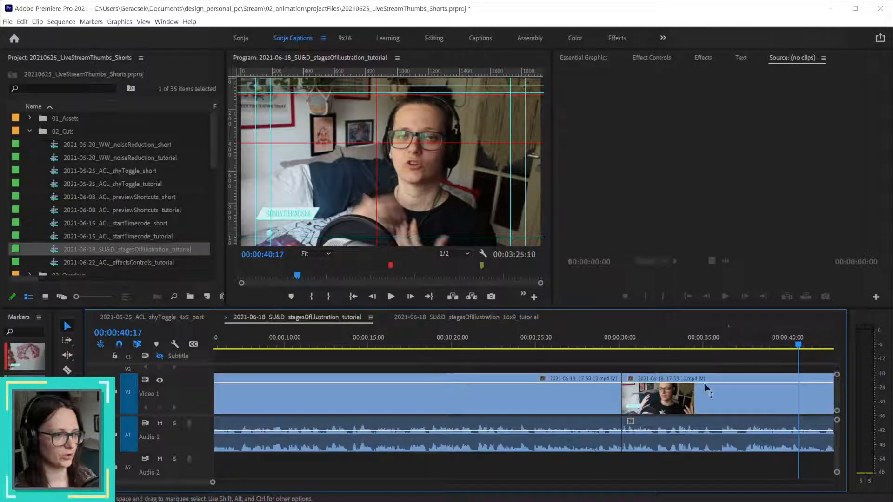
pyautogui.press('h')
pyautogui.moveTo(707, 396); pyautogui.dragTo(553, 399)
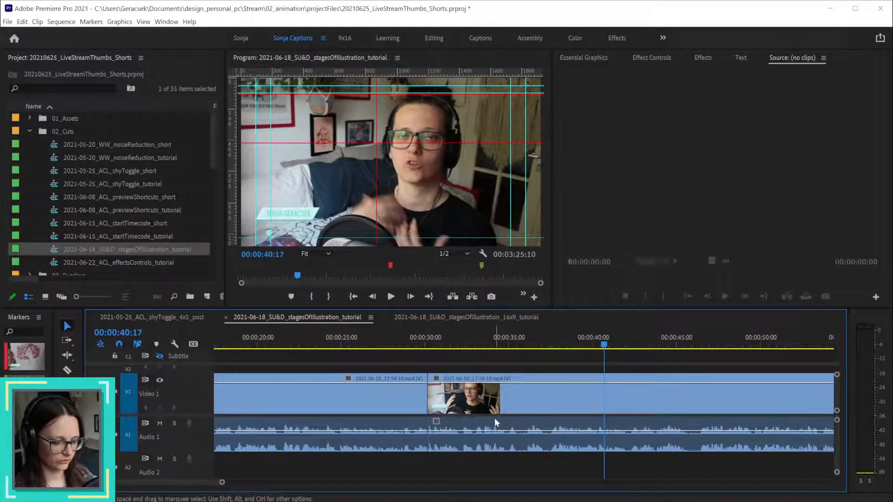
pyautogui.press('h')
pyautogui.moveTo(604, 408); pyautogui.dragTo(726, 391)
pyautogui.moveTo(169, 483)
pyautogui.mouseDown()
pyautogui.moveTo(294, 487)
pyautogui.moveTo(172, 487)
pyautogui.mouseUp()
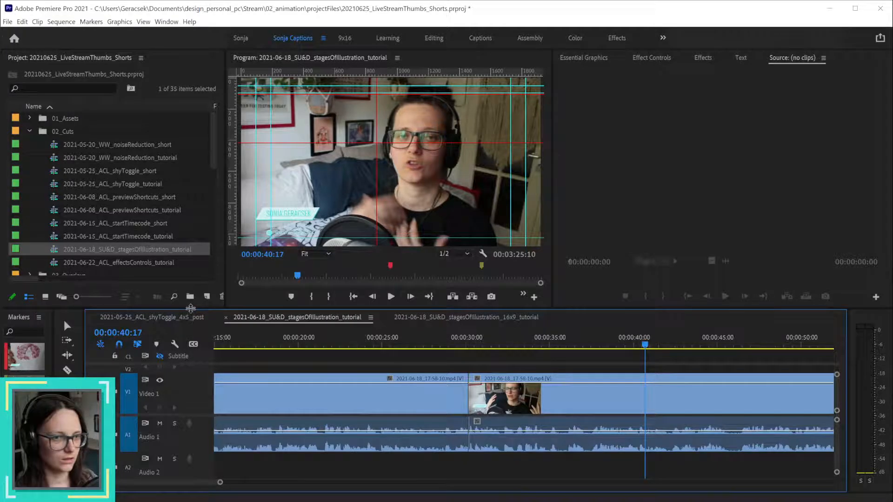
# - Enlarge the Program monitor in both height and width by resizing the workspace
pyautogui.moveTo(191, 308); pyautogui.dragTo(189, 333)
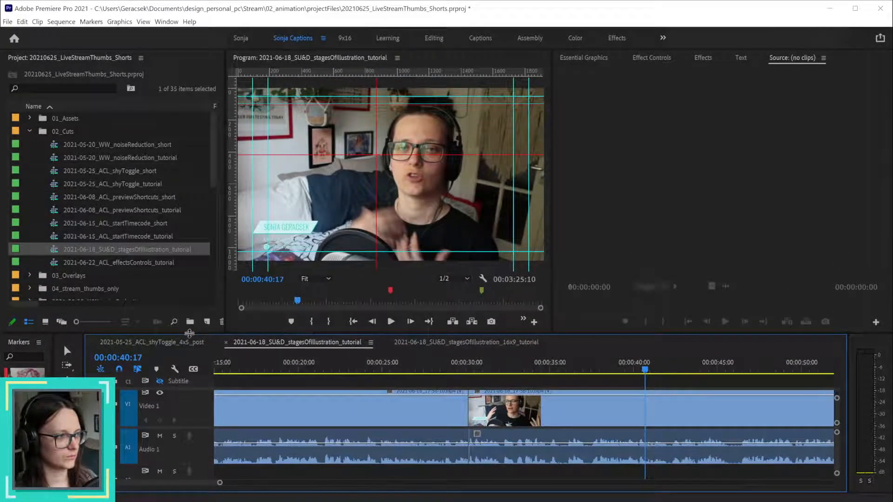
pyautogui.moveTo(553, 227); pyautogui.dragTo(593, 232)
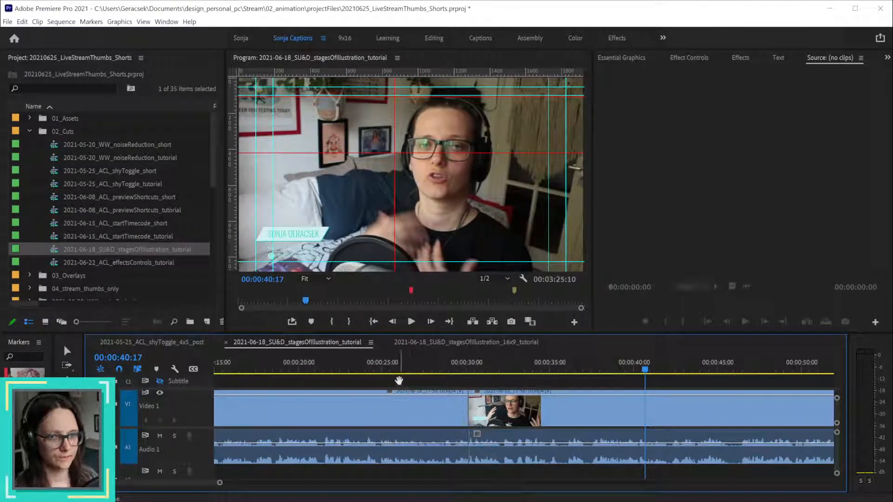
# - Go to the cut at 00:00:30:01 and search the effects library for "diss"
pyautogui.click(466, 370)
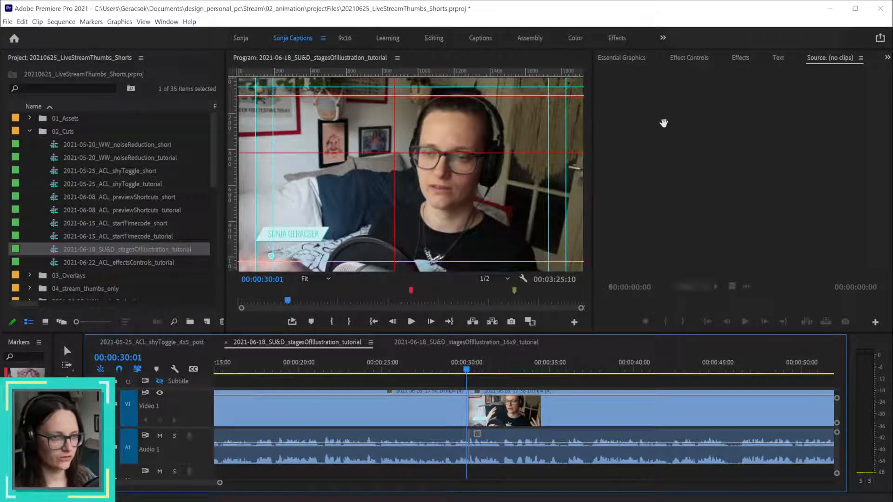
pyautogui.click(636, 58)
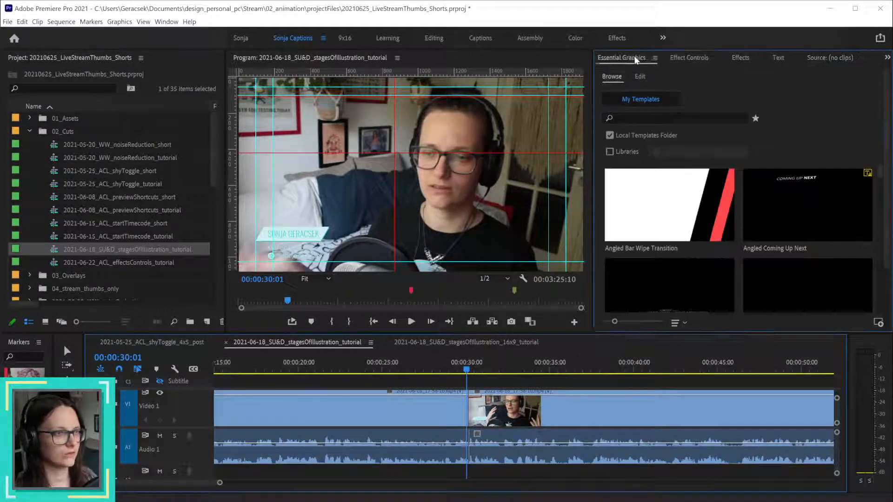
pyautogui.click(693, 58)
pyautogui.click(745, 60)
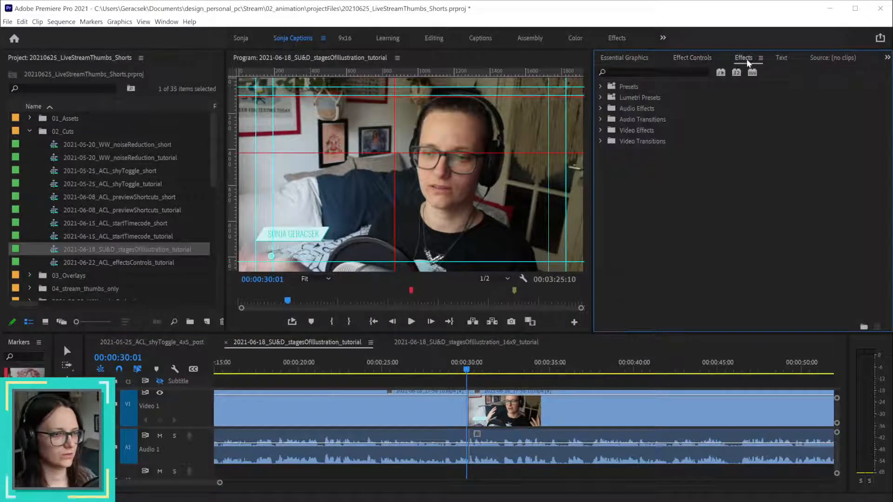
pyautogui.click(631, 70)
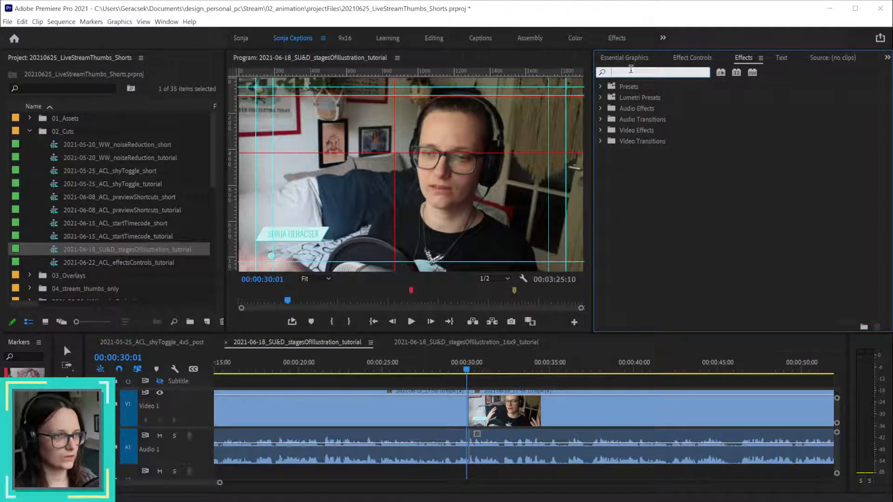
pyautogui.write('diss')
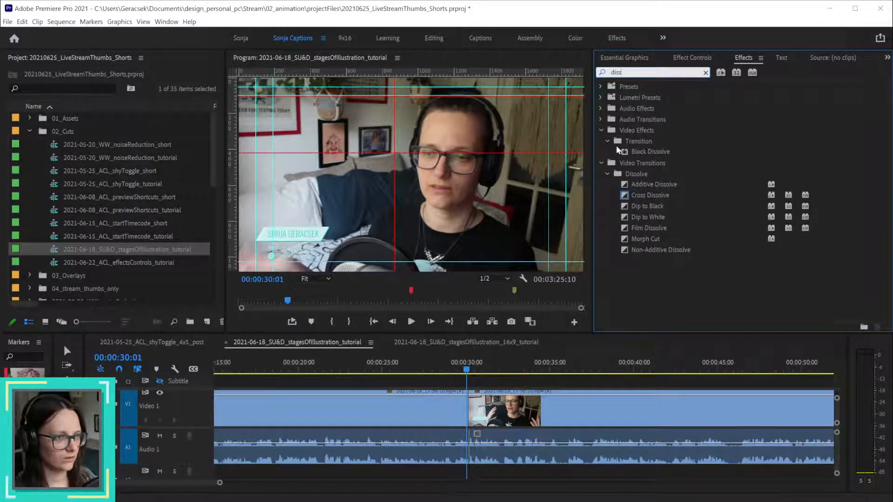
# - Clear the effects search and apply the Exponential Fade crossfade to the Audio 1 cut near 00:00:30
pyautogui.click(600, 119)
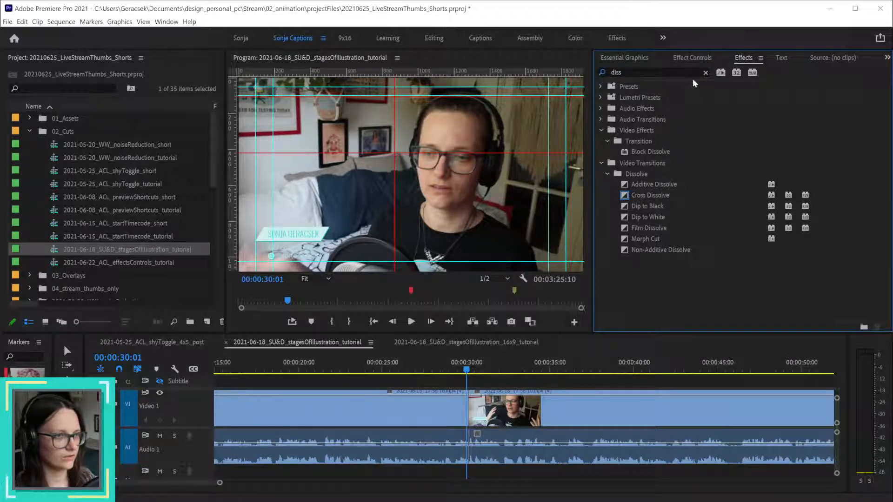
pyautogui.click(706, 73)
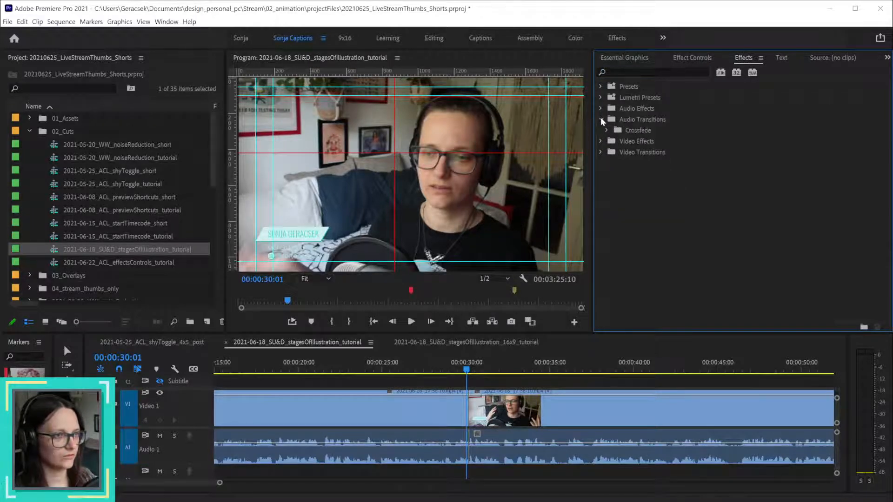
pyautogui.click(607, 130)
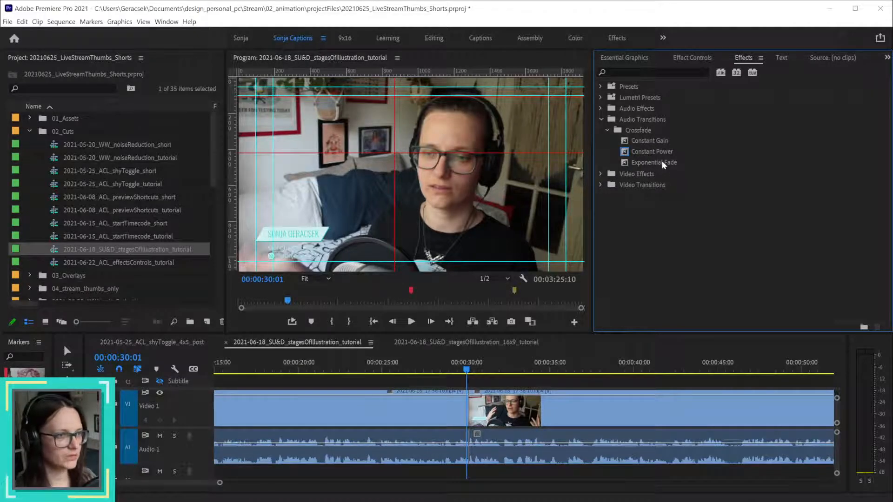
pyautogui.moveTo(662, 163); pyautogui.dragTo(462, 444)
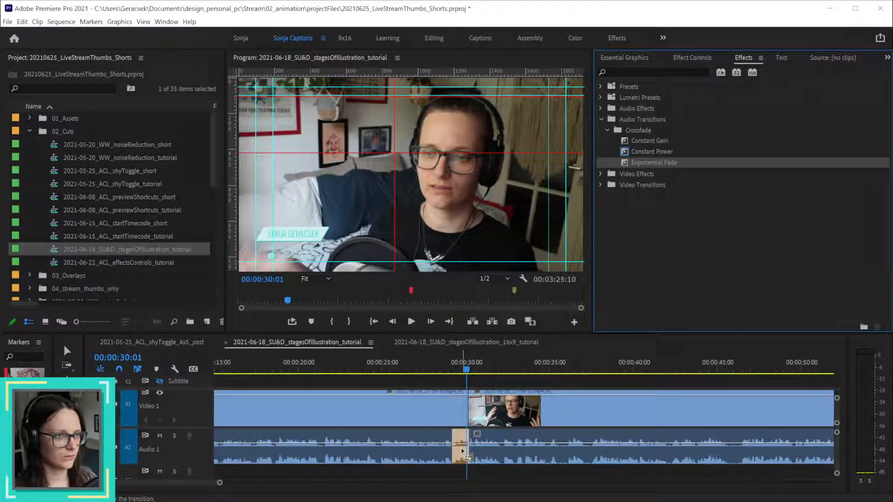
# - Shorten the Exponential Fade around the audio cut to 5 frames
pyautogui.press('=')
pyautogui.press('=')
pyautogui.press('=')
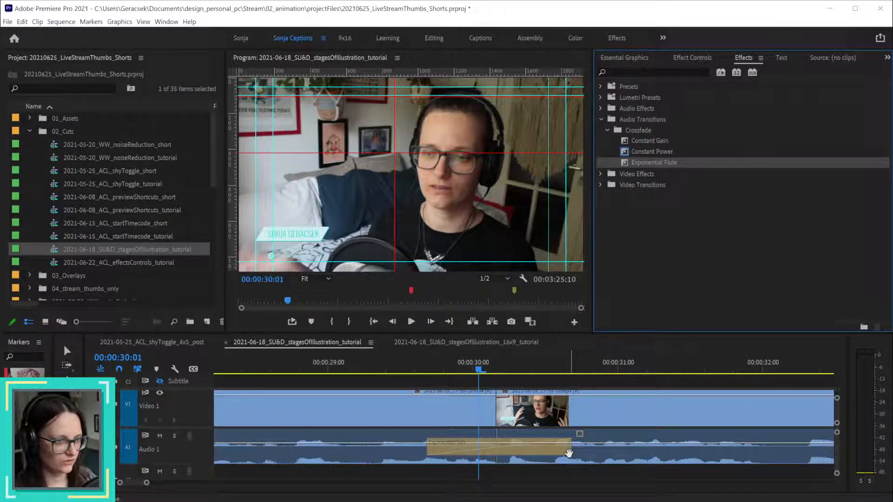
pyautogui.press('v')
pyautogui.moveTo(572, 456); pyautogui.dragTo(513, 454)
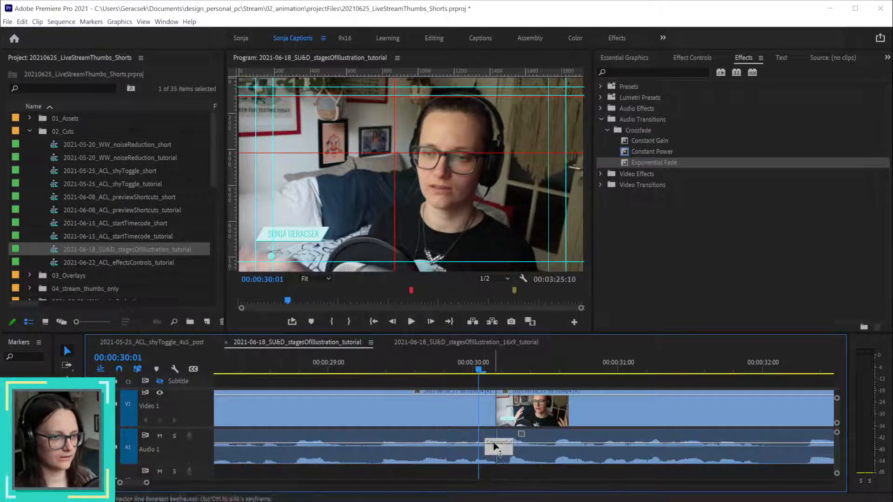
pyautogui.scroll(2, 502, 453)
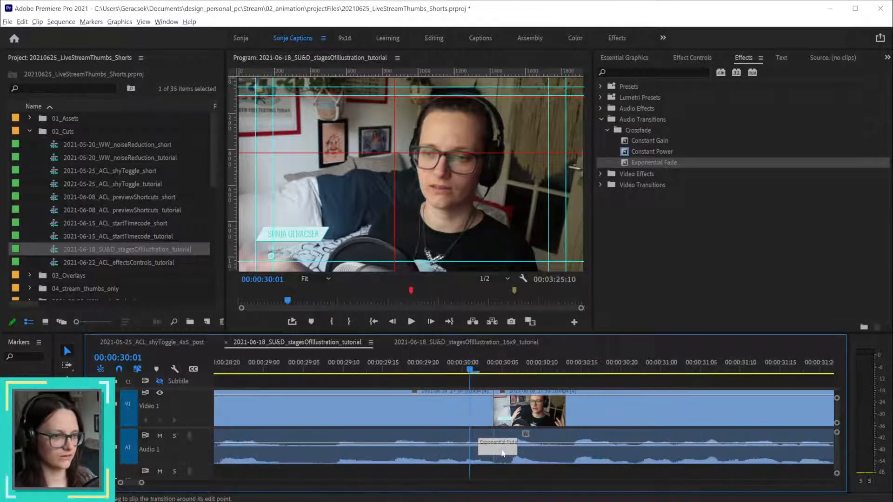
pyautogui.moveTo(513, 449); pyautogui.dragTo(512, 450)
# - Play across the crossfaded cut near 00:00:30, up to 00:00:30:22
pyautogui.scroll(-3, 514, 449)
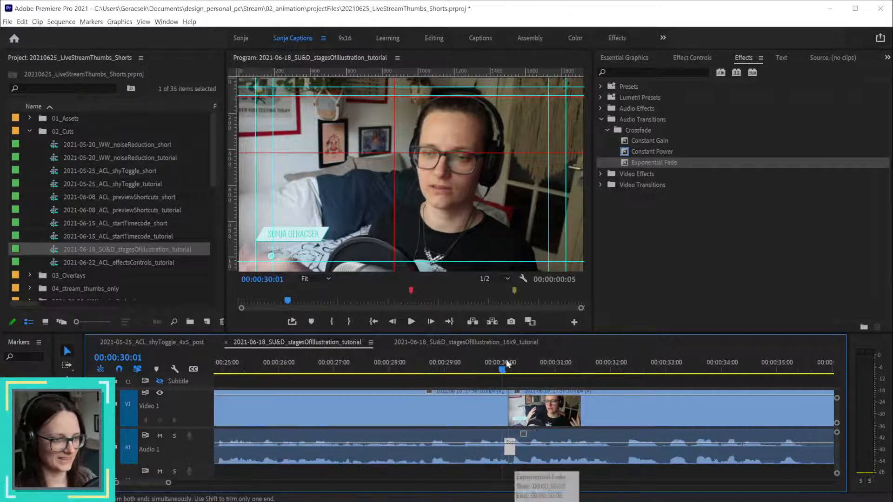
pyautogui.click(487, 371)
pyautogui.press('space')
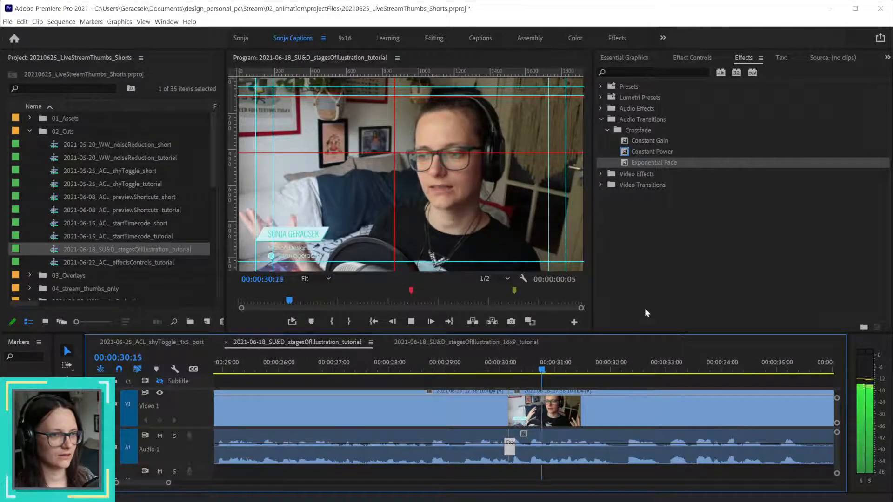
# - Move the clip after the cut about 3 frames later and extend the preceding clip's end into the gap
pyautogui.scroll(5, 496, 437)
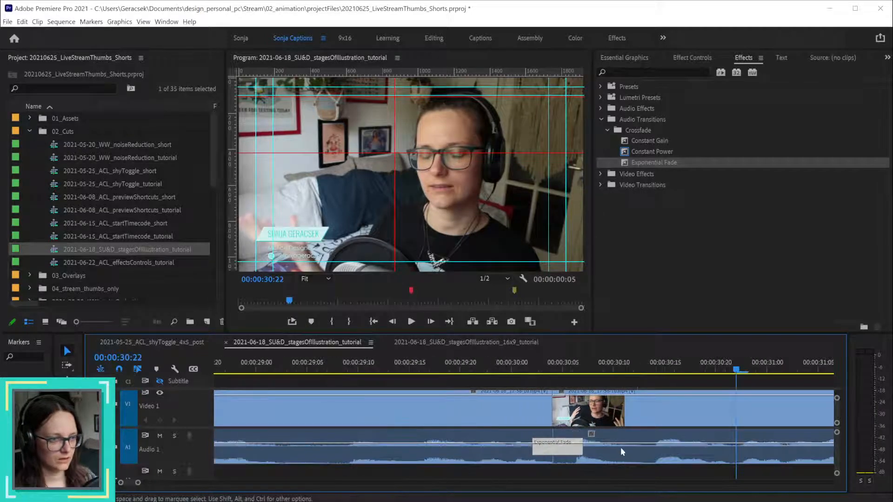
pyautogui.moveTo(636, 440); pyautogui.dragTo(658, 433)
pyautogui.click(534, 434)
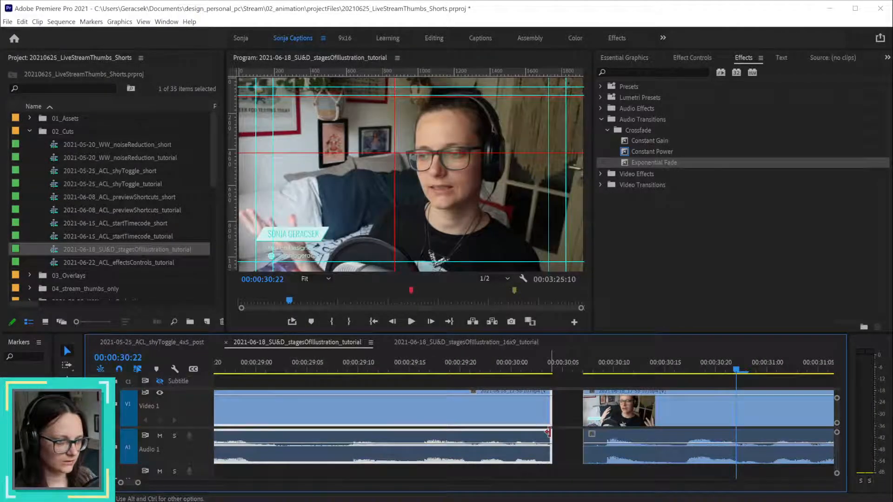
pyautogui.moveTo(550, 430); pyautogui.dragTo(565, 429)
pyautogui.moveTo(495, 364); pyautogui.dragTo(558, 365)
# - Move the second clip to about 00:00:30:20, extend the preceding clip's end to about 00:00:30:15, and scrub through the extended footage
pyautogui.moveTo(612, 409); pyautogui.dragTo(746, 409)
pyautogui.moveTo(570, 409); pyautogui.dragTo(663, 409)
pyautogui.moveTo(479, 370); pyautogui.dragTo(655, 379)
pyautogui.click(726, 371)
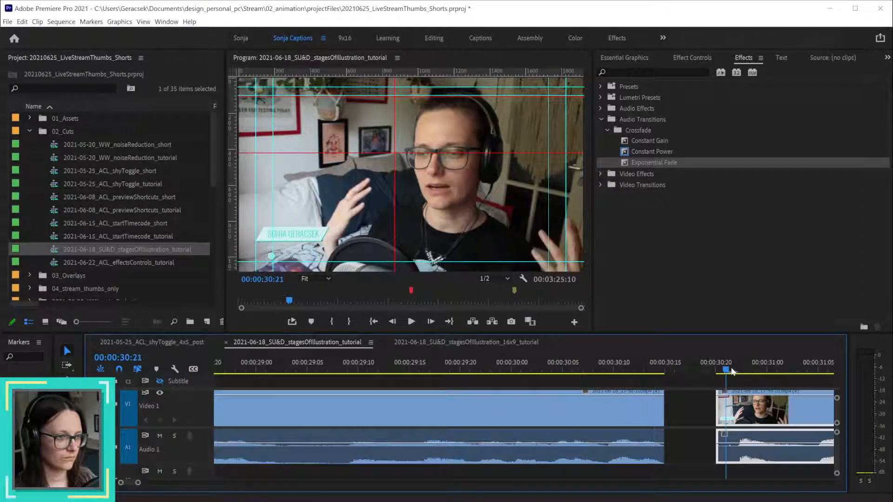
# - Play the clip after the gap, undo the preceding clip's last extension, and extend its end to about 00:00:30:09 instead
pyautogui.press('space')
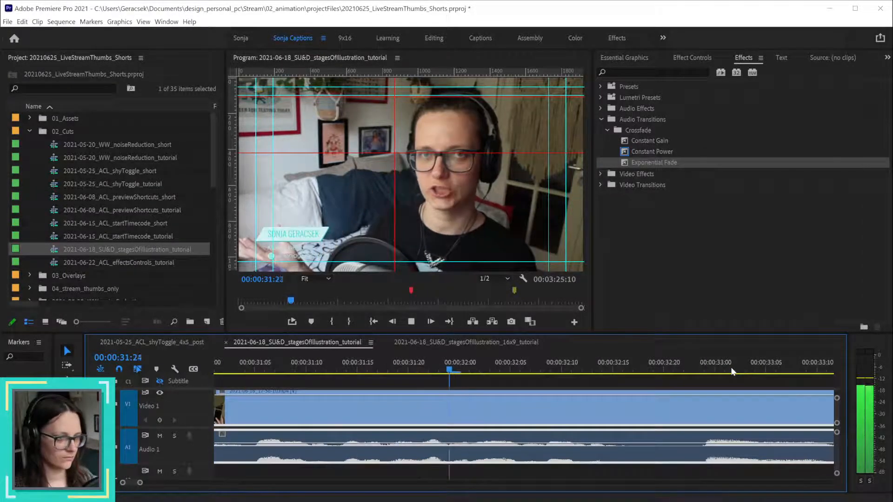
pyautogui.scroll(-3, 690, 439)
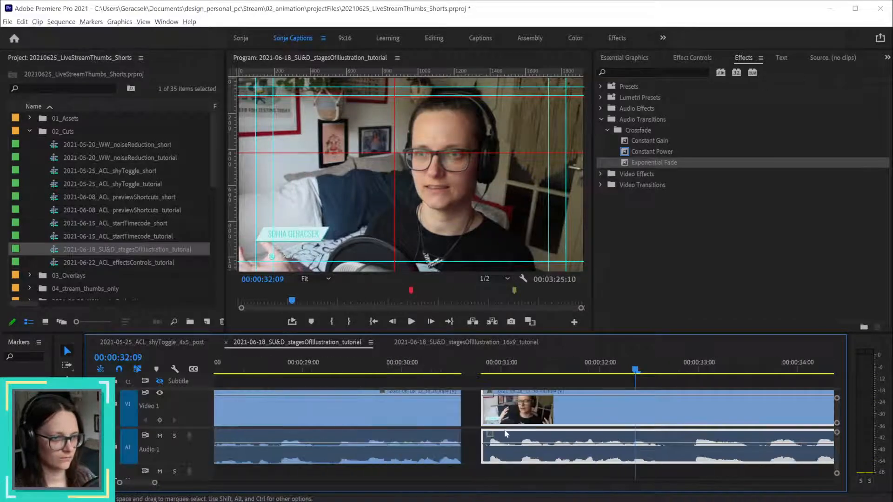
pyautogui.hotkey('ctrl', 'z')
pyautogui.scroll(4, 468, 426)
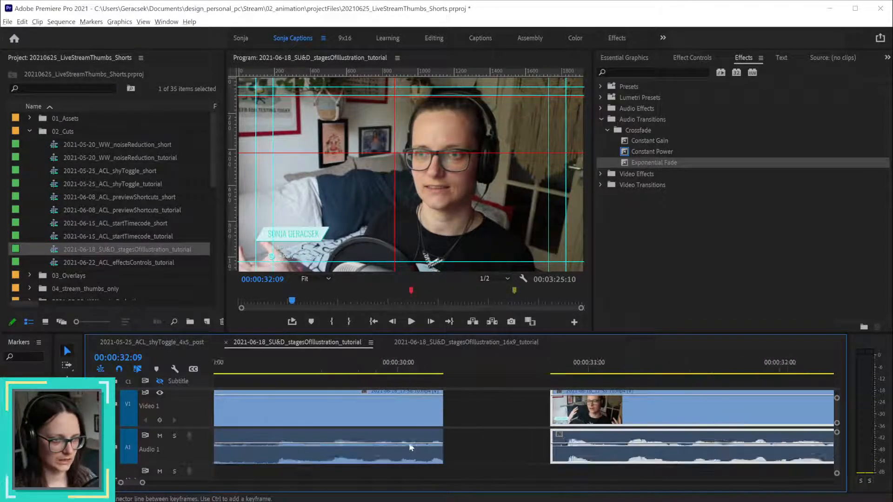
pyautogui.moveTo(457, 432); pyautogui.dragTo(504, 432)
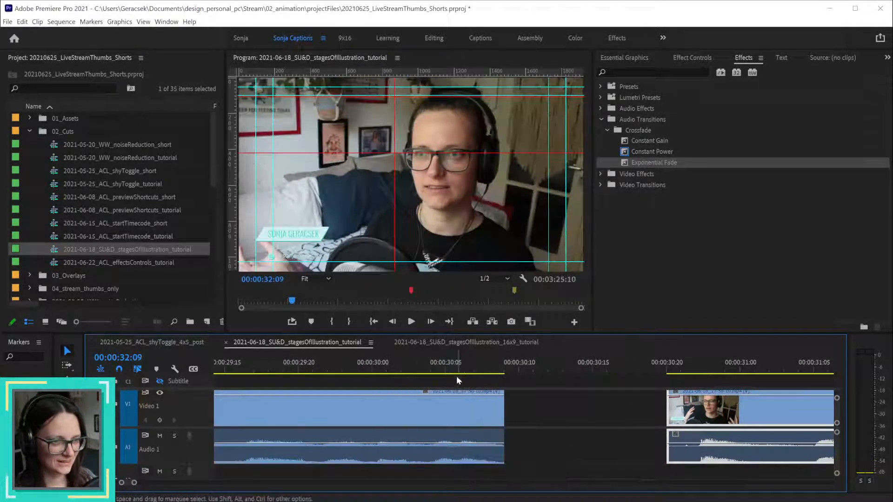
# - Trim the preceding clip's end back to 00:00:30:02 and ripple delete the gap before the next clip
pyautogui.moveTo(428, 363); pyautogui.dragTo(409, 373)
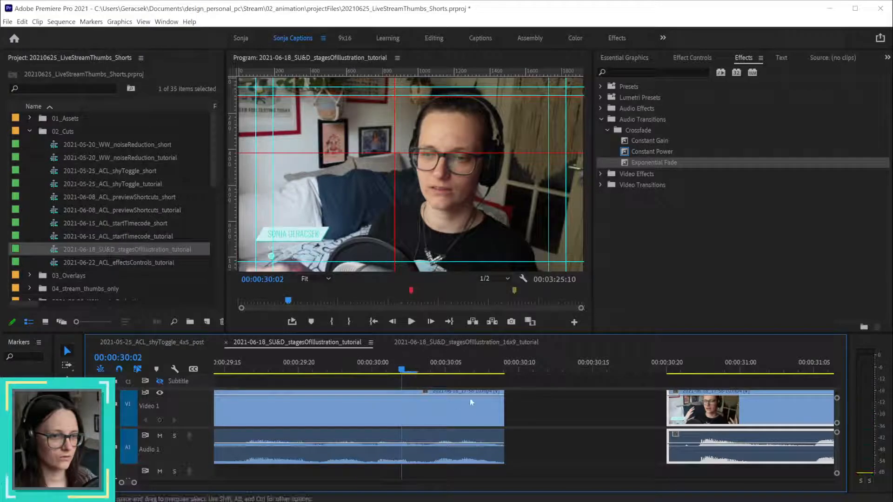
pyautogui.moveTo(502, 408); pyautogui.dragTo(400, 413)
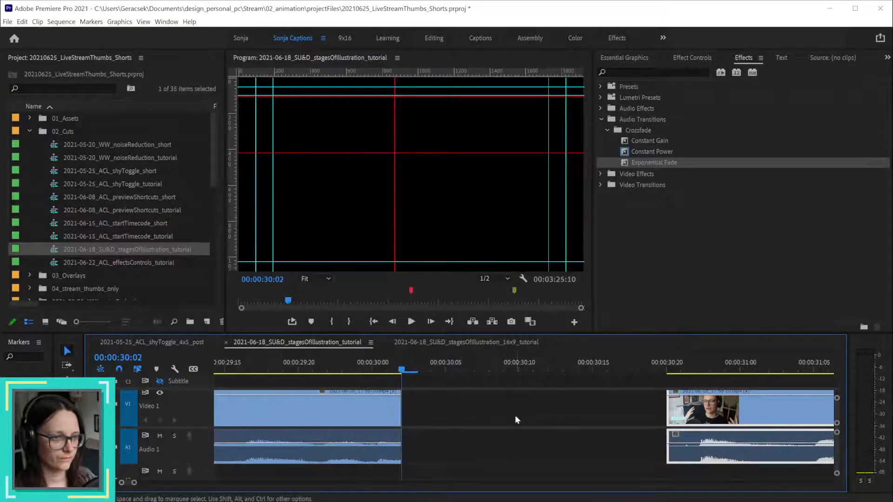
pyautogui.rightClick(516, 416)
pyautogui.click(549, 422)
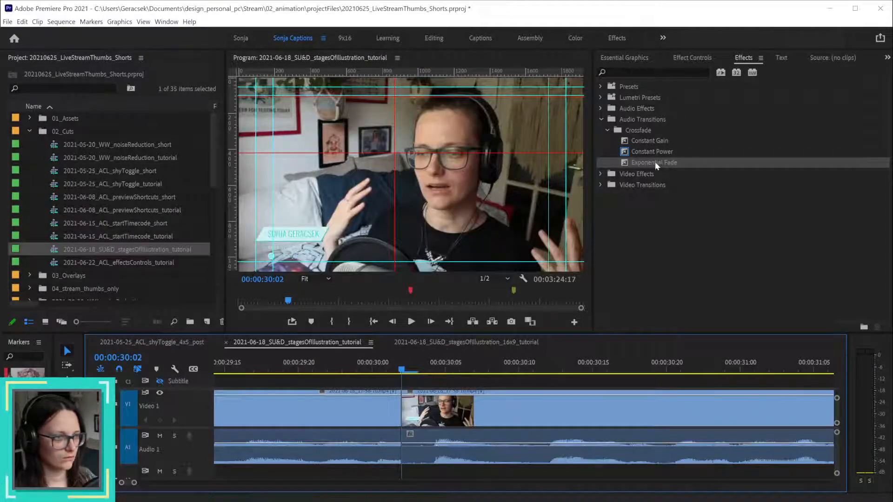
# - Apply an Exponential Fade to the audio, placing it across the cut at 00:00:30:02 rather than only on the second clip
pyautogui.moveTo(655, 161); pyautogui.dragTo(612, 462)
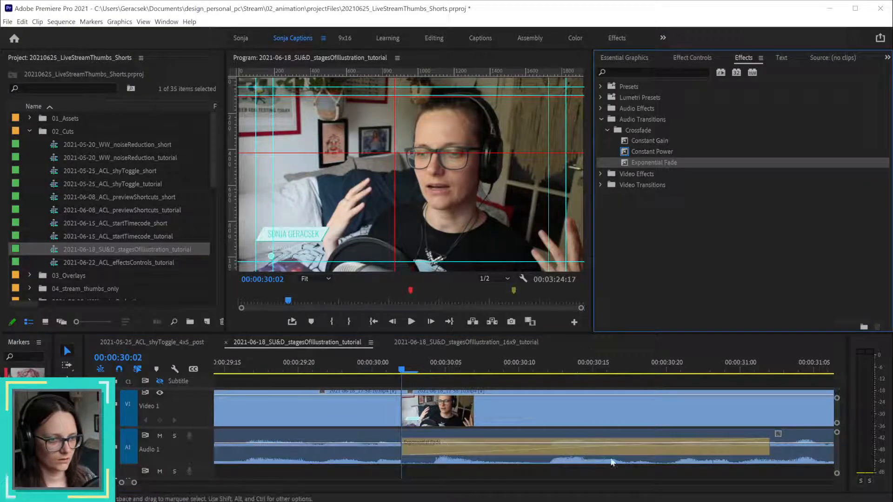
pyautogui.hotkey('ctrl', 'z')
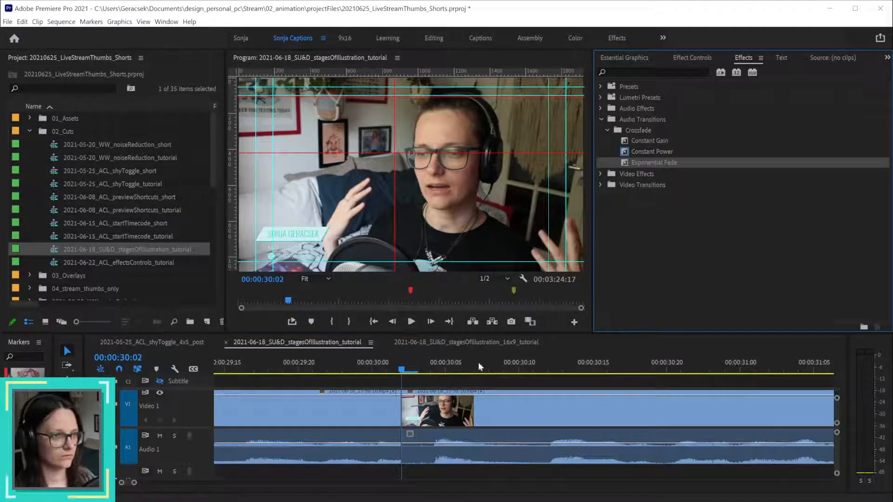
pyautogui.moveTo(479, 367); pyautogui.dragTo(426, 453)
pyautogui.scroll(-2, 438, 449)
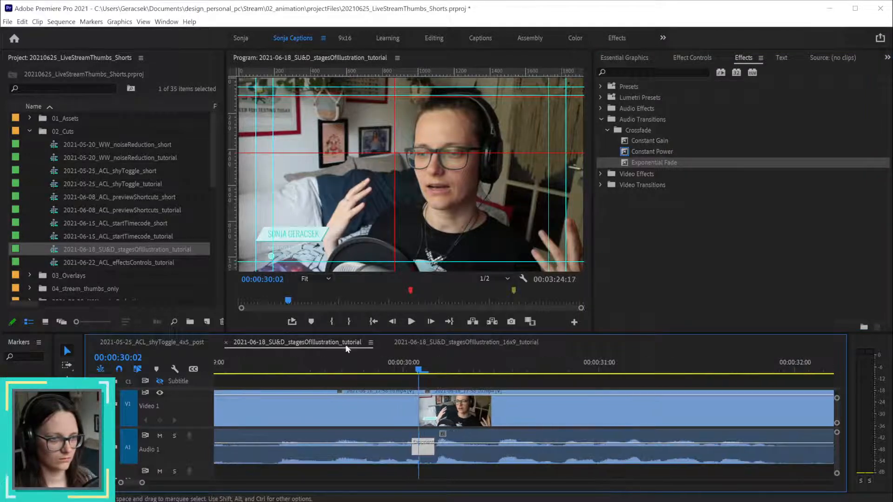
# - Play across the crossfaded cut from 00:00:28:16 and stop at about 00:00:30:19
pyautogui.scroll(-2, 363, 420)
pyautogui.scroll(-2, 363, 419)
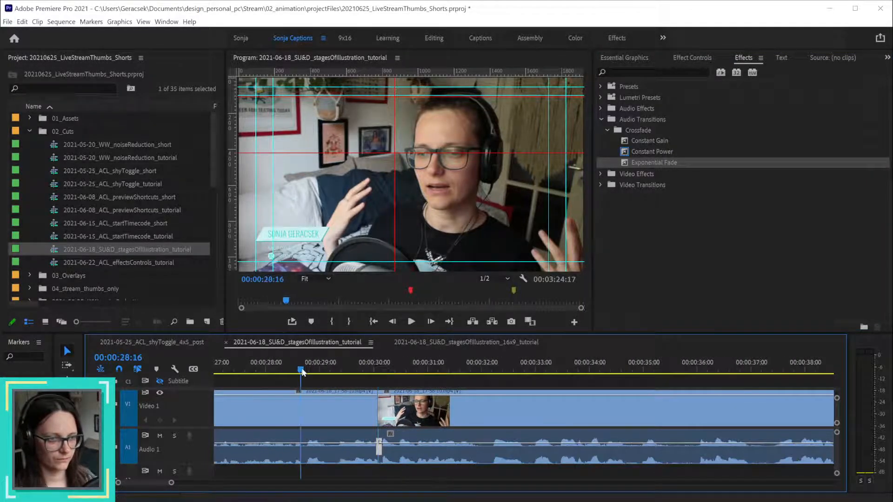
pyautogui.press('space')
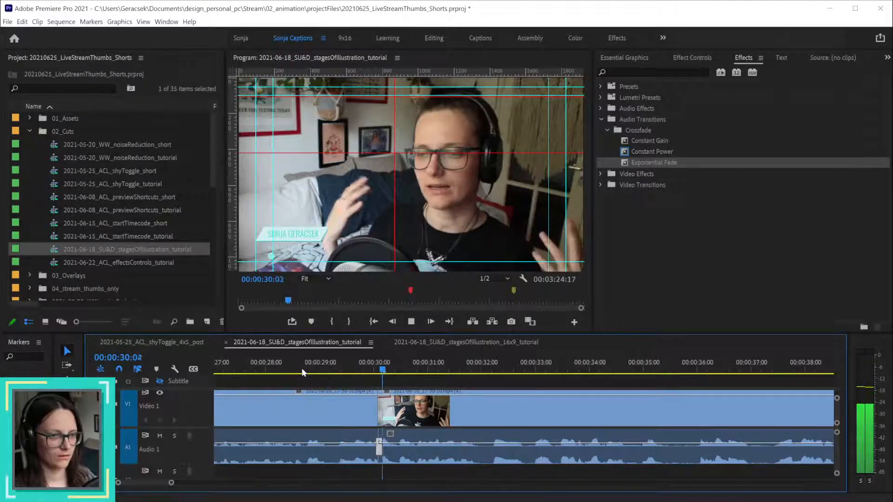
pyautogui.press('space')
pyautogui.scroll(3, 350, 412)
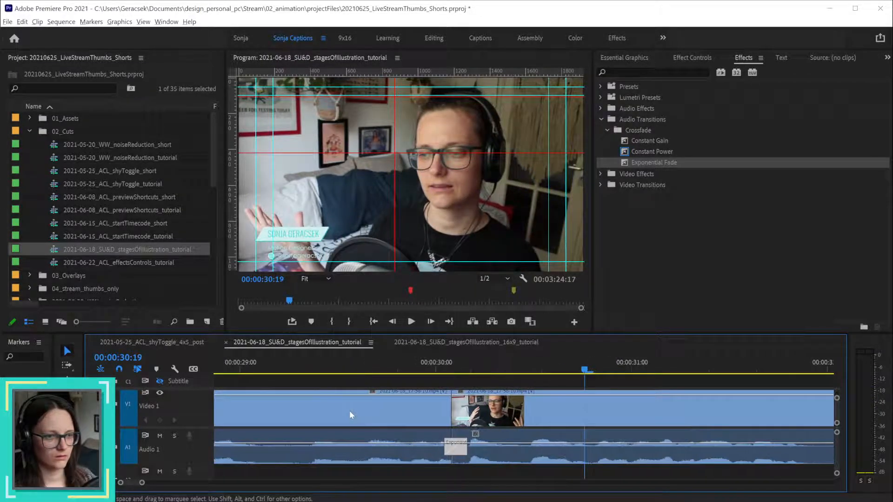
# - Undo the crossfade, the gap removal and the preceding clip's trim
pyautogui.hotkey('ctrl', 'z')
pyautogui.hotkey('ctrl', 'z')
pyautogui.hotkey('ctrl', 'z')
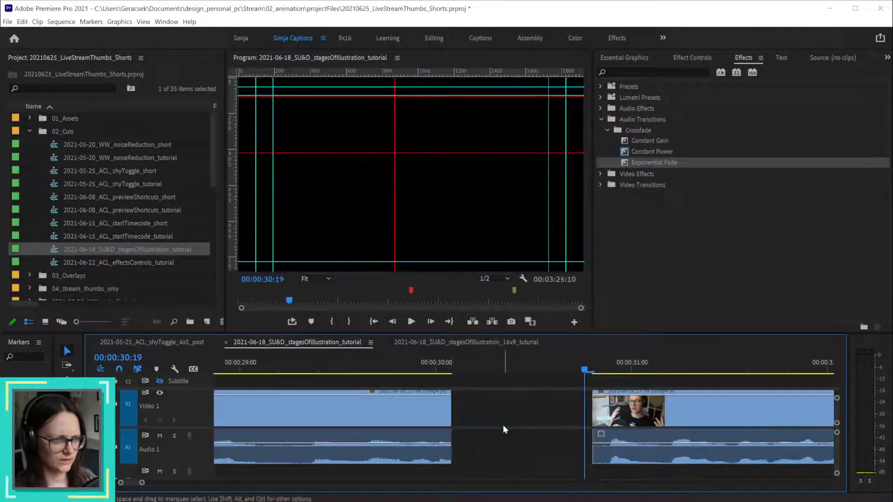
pyautogui.hotkey('ctrl', 'z')
# - Shorten the preceding clip to end at 00:00:30:02 and ripple delete the gap after it
pyautogui.moveTo(401, 361); pyautogui.dragTo(452, 367)
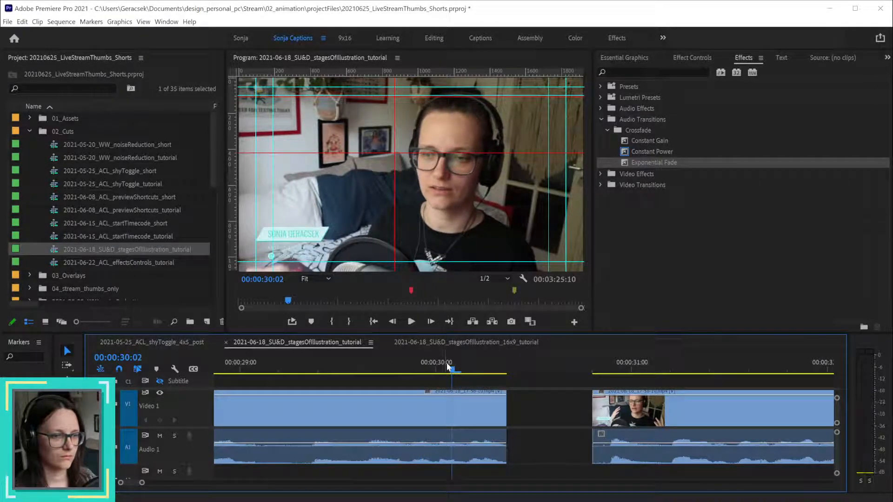
pyautogui.moveTo(502, 409); pyautogui.dragTo(452, 409)
pyautogui.rightClick(499, 411)
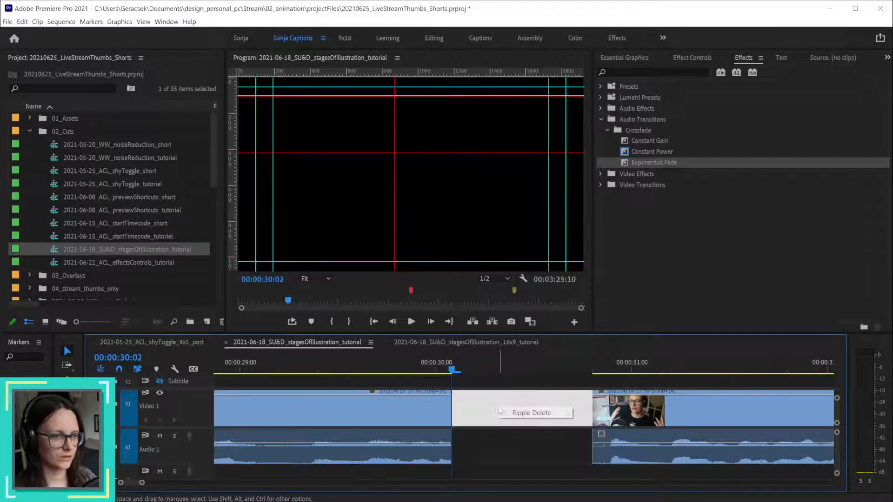
pyautogui.click(531, 413)
# - Apply an Exponential Fade across the audio cut at 00:00:30:02 and play the sequence on to about 00:01:19
pyautogui.moveTo(642, 159); pyautogui.dragTo(465, 451)
pyautogui.press('space')
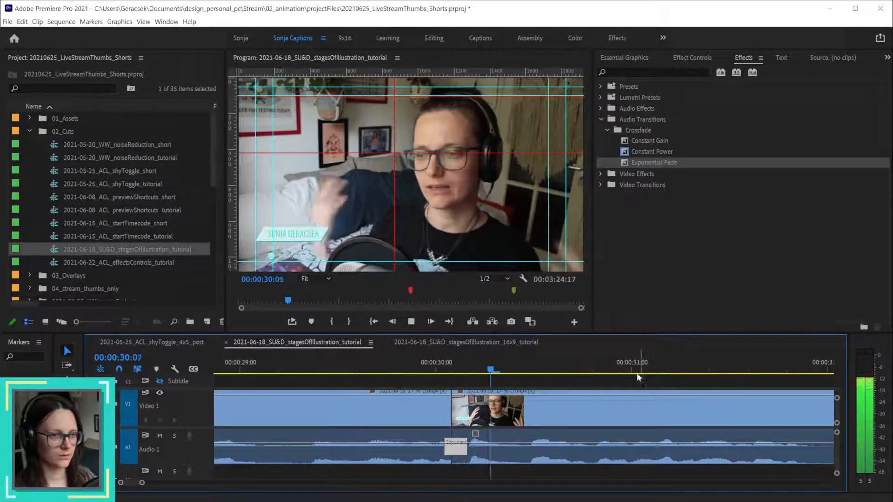
pyautogui.scroll(-4, 633, 415)
pyautogui.scroll(-3, 633, 416)
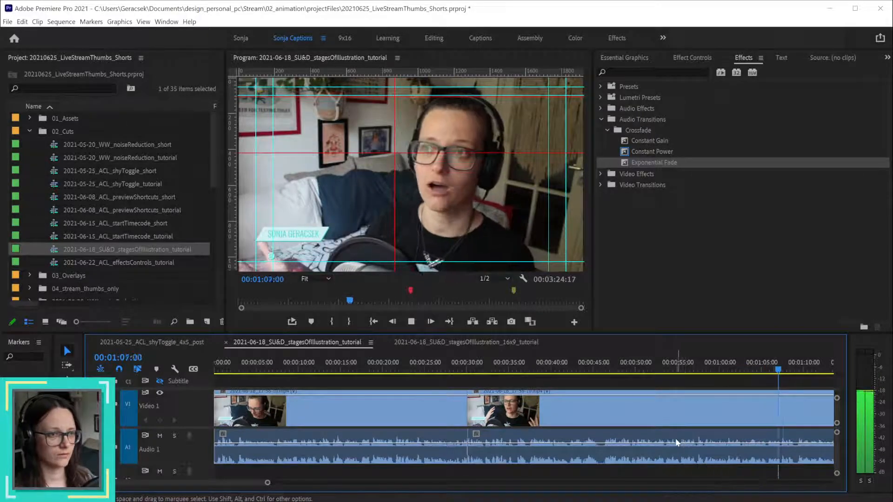
pyautogui.scroll(-3, 677, 443)
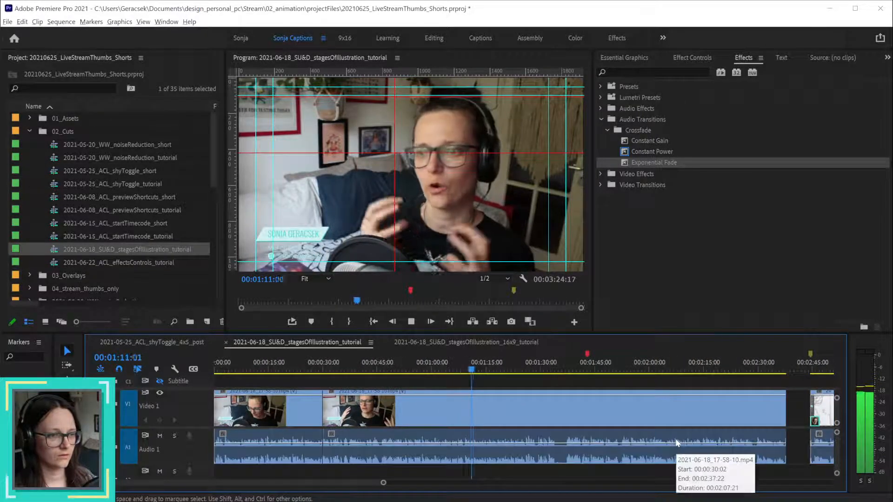
pyautogui.scroll(-3, 614, 442)
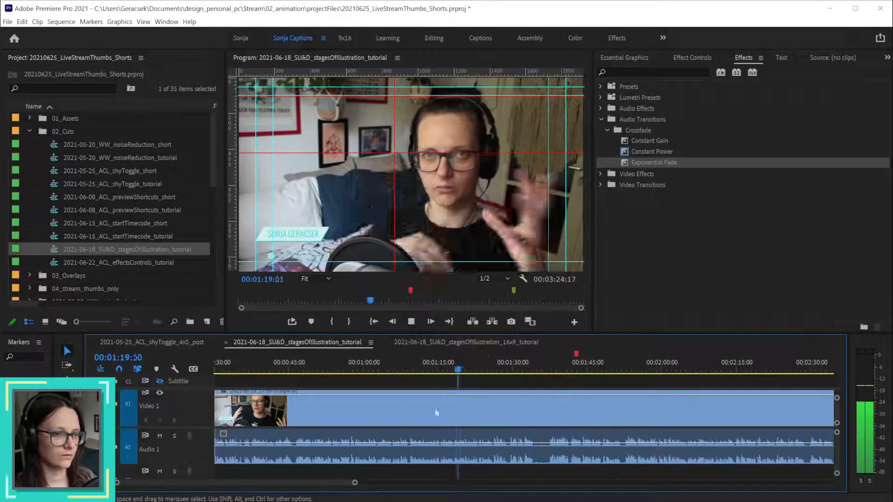
pyautogui.press('space')
# - Scrub back to 00:01:06:15 and replay the passage from there
pyautogui.scroll(3, 392, 395)
pyautogui.scroll(2, 405, 395)
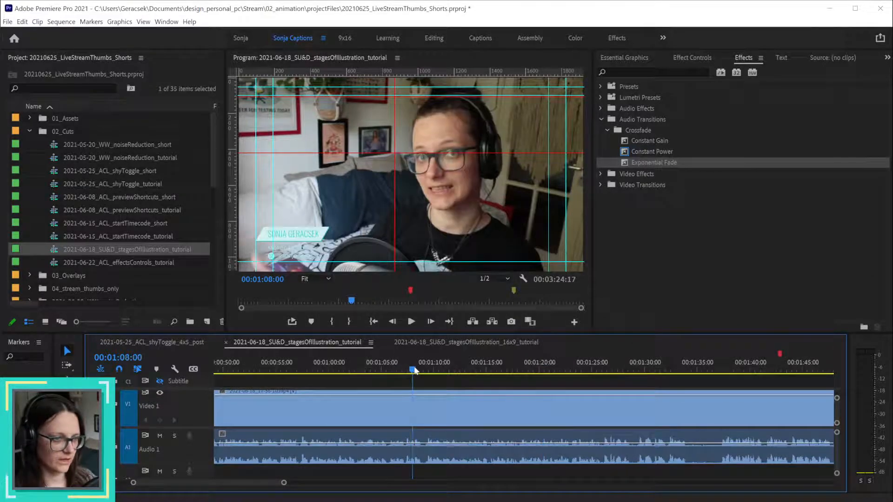
pyautogui.moveTo(415, 370); pyautogui.dragTo(400, 371)
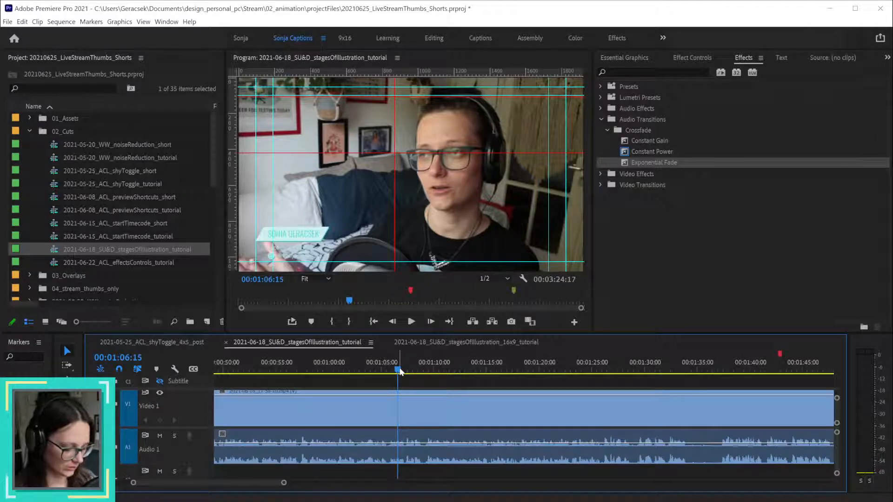
pyautogui.press('space')
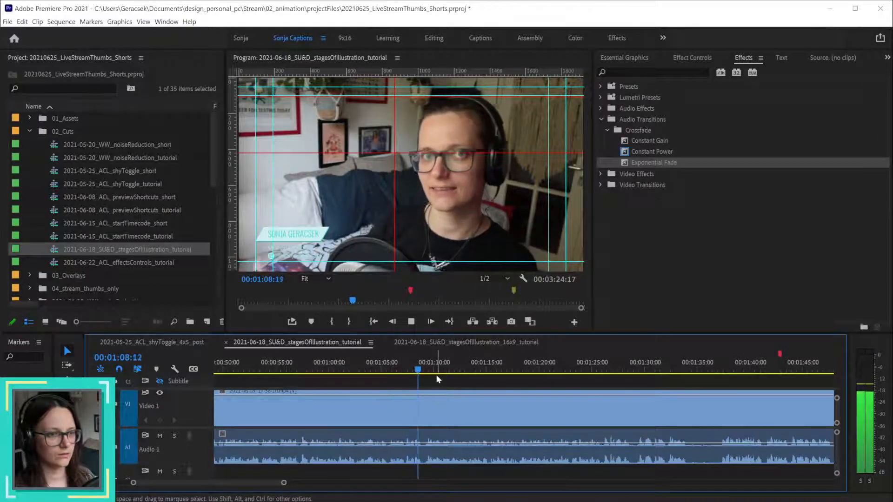
# - Split the clip at 00:01:05:15 and ripple-trim away the footage from there to 00:01:07:04
pyautogui.moveTo(372, 370)
pyautogui.mouseDown()
pyautogui.moveTo(365, 370)
pyautogui.moveTo(388, 368)
pyautogui.mouseUp()
pyautogui.click(424, 415)
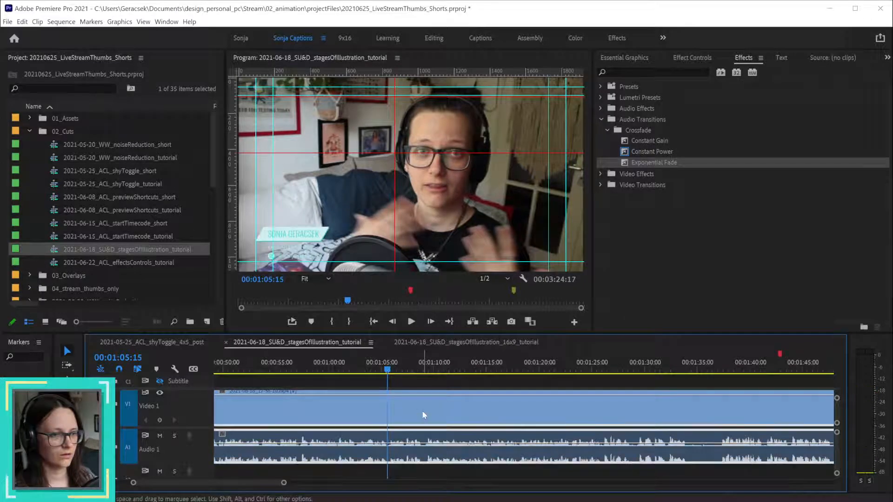
pyautogui.hotkey('ctrl', 'k')
pyautogui.scroll(3, 428, 414)
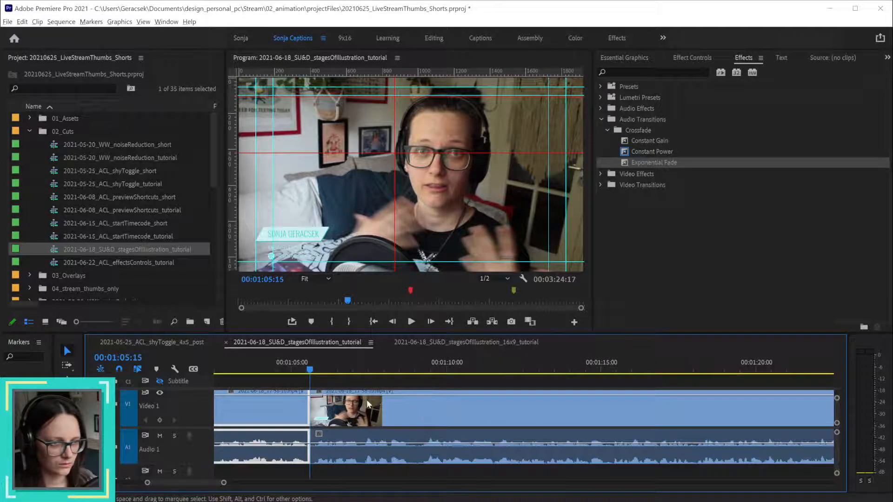
pyautogui.moveTo(323, 370); pyautogui.dragTo(362, 371)
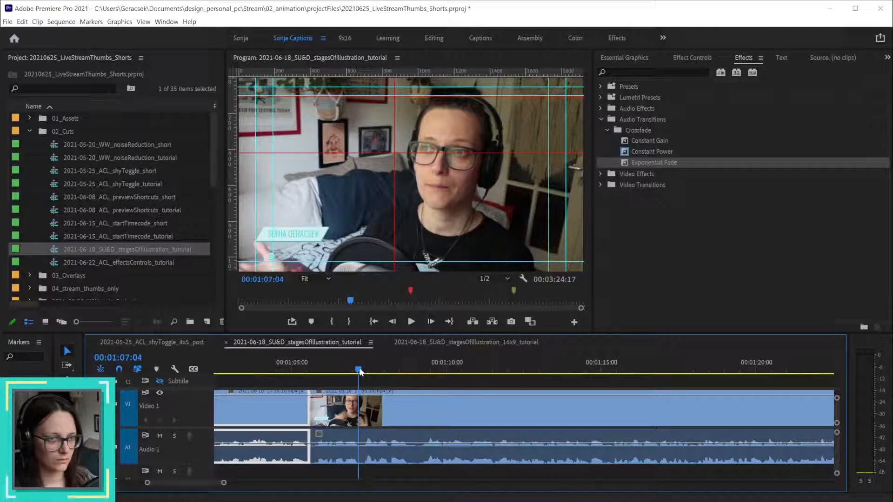
pyautogui.press('Up')
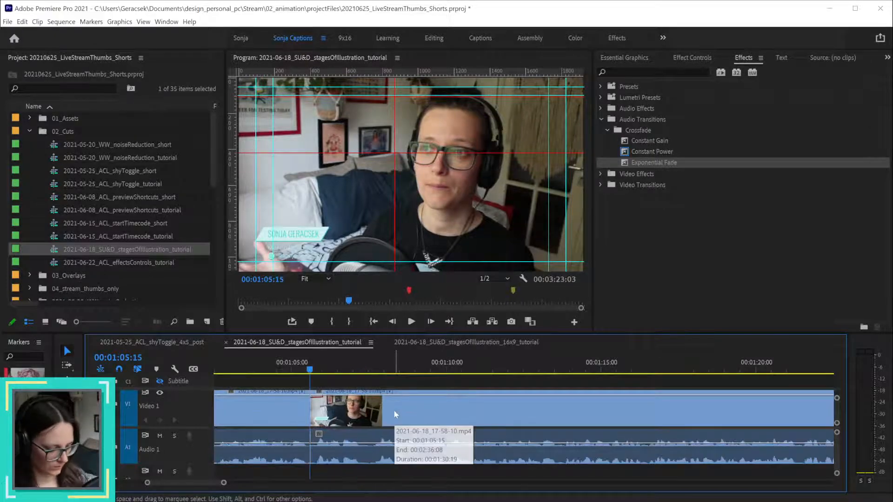
# - Play across the new cut at 00:01:05:15, starting from 00:01:04:02
pyautogui.press('-')
pyautogui.press('space')
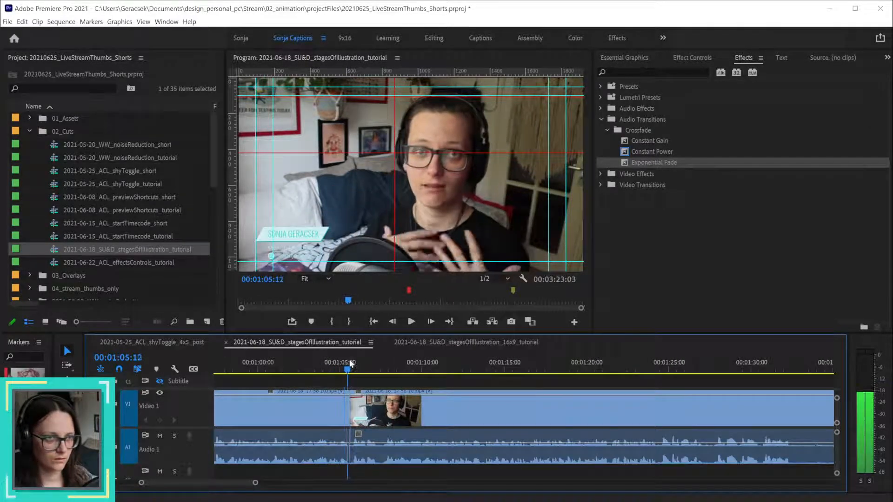
pyautogui.moveTo(358, 359); pyautogui.dragTo(327, 363)
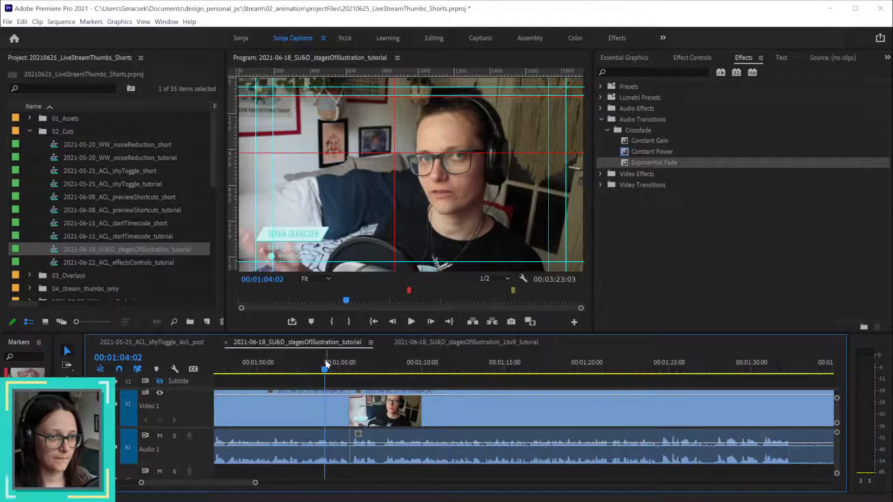
pyautogui.press('space')
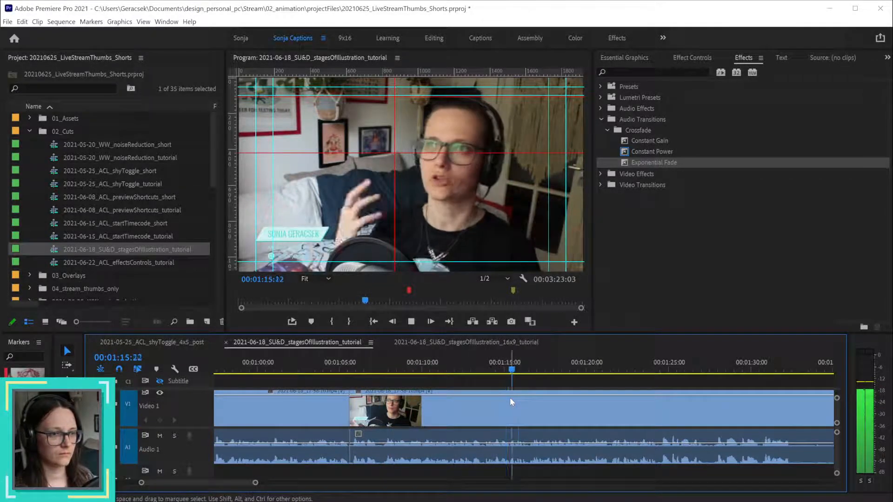
# - Scrub back to 00:01:11:17 and split the clip there
pyautogui.click(443, 364)
pyautogui.moveTo(445, 361)
pyautogui.mouseDown()
pyautogui.moveTo(544, 364)
pyautogui.moveTo(429, 374)
pyautogui.moveTo(442, 373)
pyautogui.mouseUp()
pyautogui.scroll(4, 441, 441)
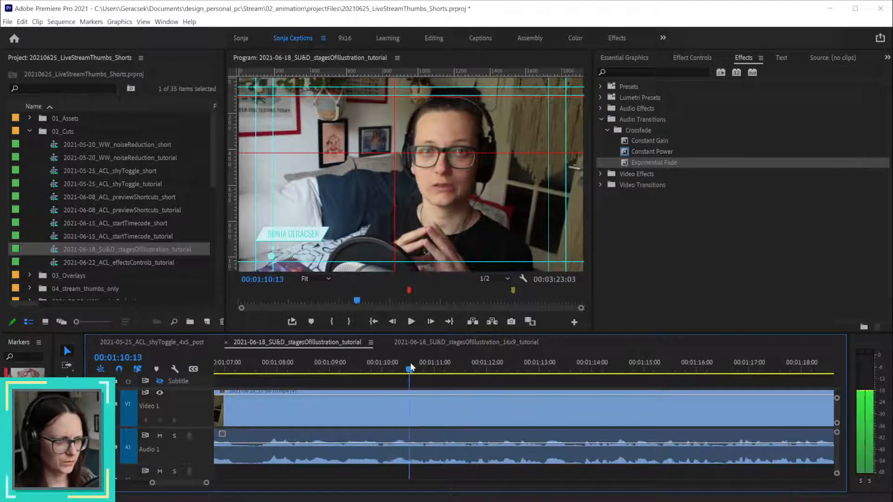
pyautogui.moveTo(448, 363); pyautogui.dragTo(471, 362)
pyautogui.click(501, 412)
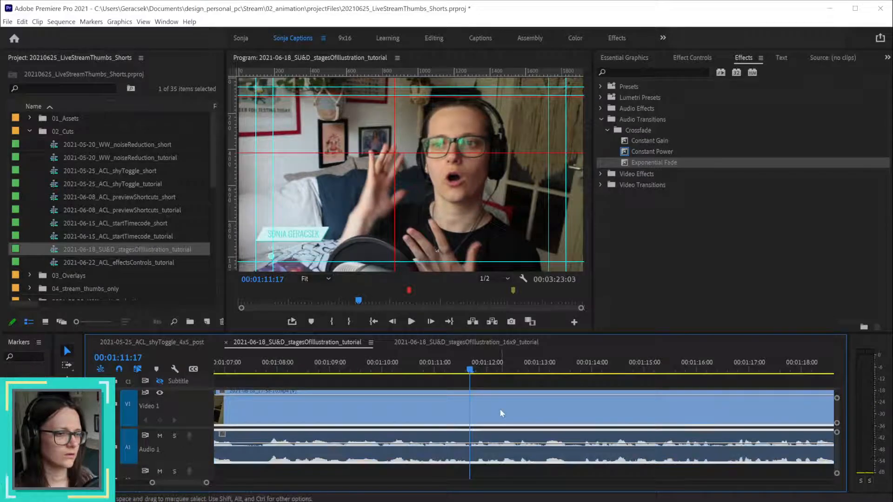
pyautogui.hotkey('ctrl', 'k')
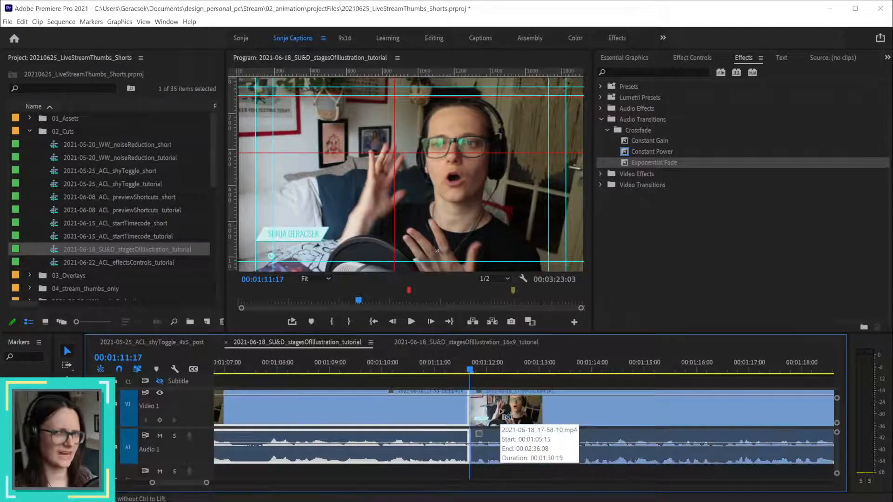
# - Ripple-trim away the footage between the split at 00:01:11:17 and 00:01:16:13
pyautogui.keyDown('alt'); pyautogui.scroll(-3, 527, 428); pyautogui.keyUp('alt')
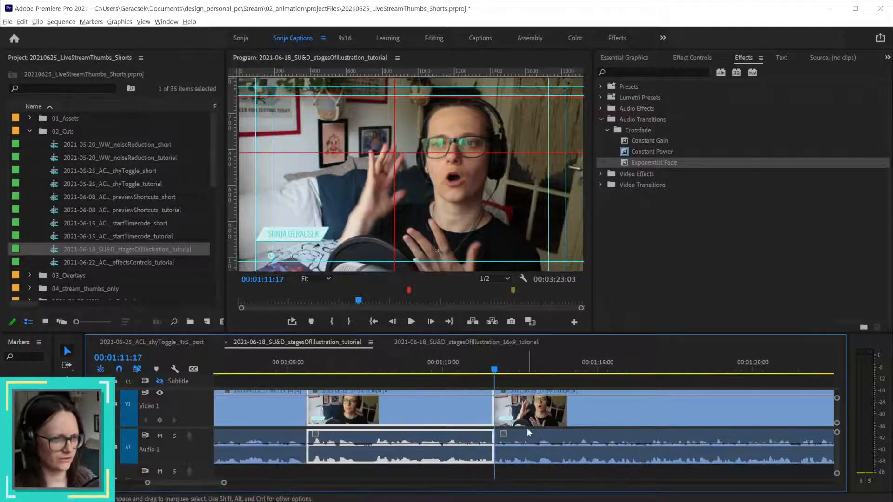
pyautogui.click(520, 369)
pyautogui.moveTo(521, 368); pyautogui.dragTo(604, 372)
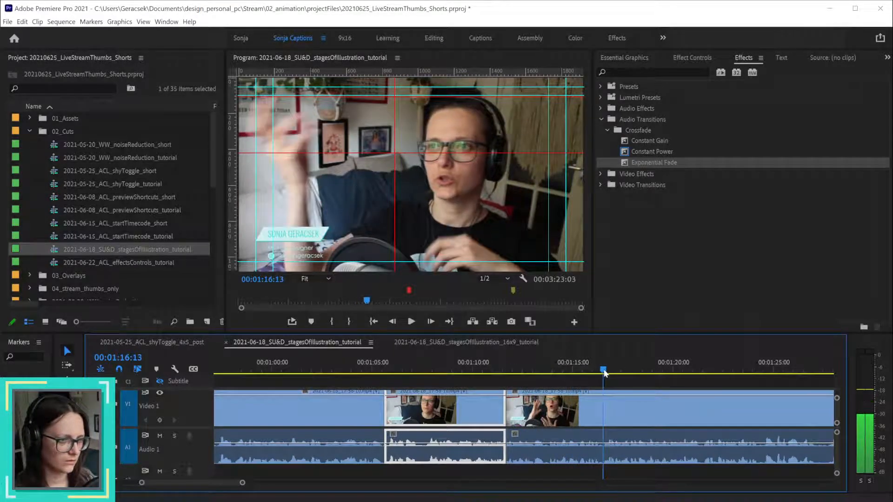
pyautogui.click(624, 410)
pyautogui.press('q')
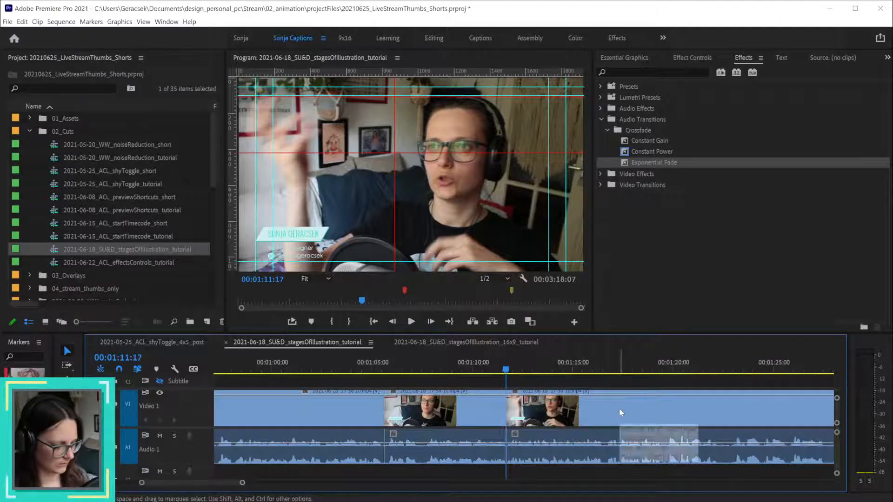
# - Play across the new cut at 00:01:11:17 from shortly before it
pyautogui.keyDown('alt'); pyautogui.scroll(-2, 623, 410); pyautogui.keyUp('alt')
pyautogui.click(519, 370)
pyautogui.press('space')
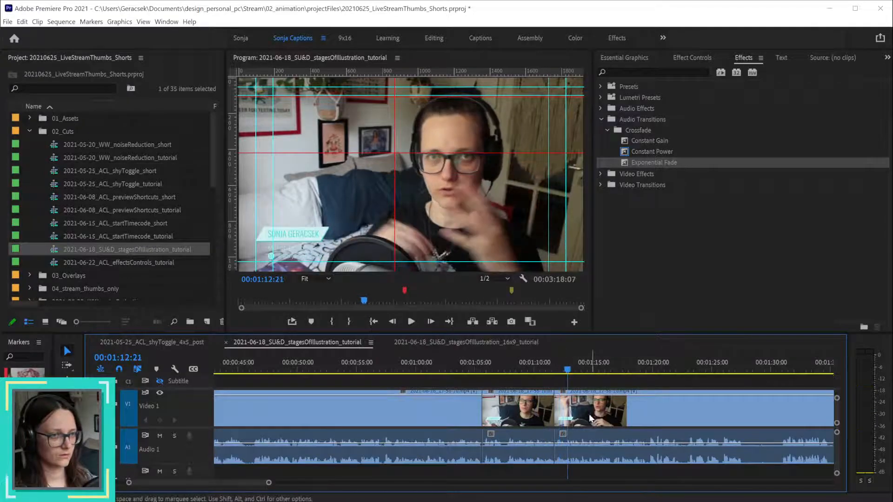
pyautogui.press('space')
# - Split the clip at 00:01:11:01 and ripple-trim away the short piece up to the cut at 00:01:11:17
pyautogui.keyDown('alt'); pyautogui.scroll(1, 570, 428); pyautogui.keyUp('alt')
pyautogui.keyDown('alt'); pyautogui.scroll(1, 570, 427); pyautogui.keyUp('alt')
pyautogui.moveTo(558, 370)
pyautogui.mouseDown()
pyautogui.moveTo(629, 356)
pyautogui.moveTo(618, 367)
pyautogui.moveTo(482, 368)
pyautogui.moveTo(563, 369)
pyautogui.mouseUp()
pyautogui.keyDown('alt'); pyautogui.scroll(3, 656, 420); pyautogui.keyUp('alt')
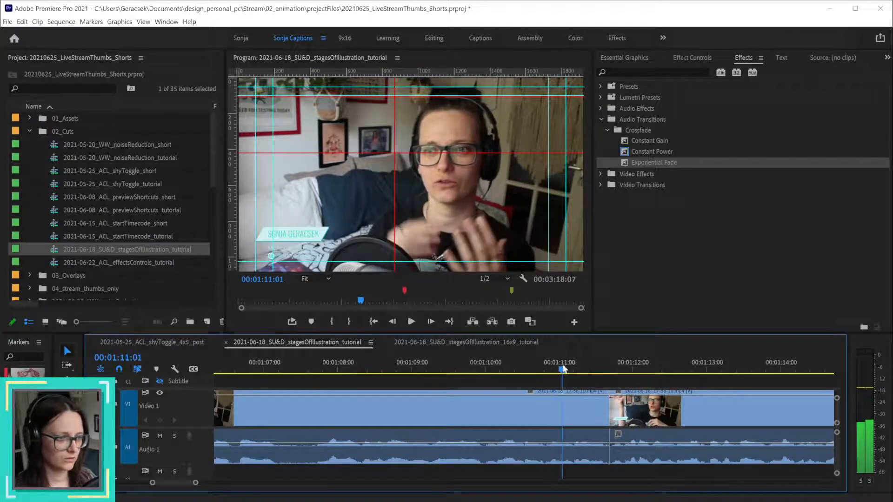
pyautogui.click(580, 422)
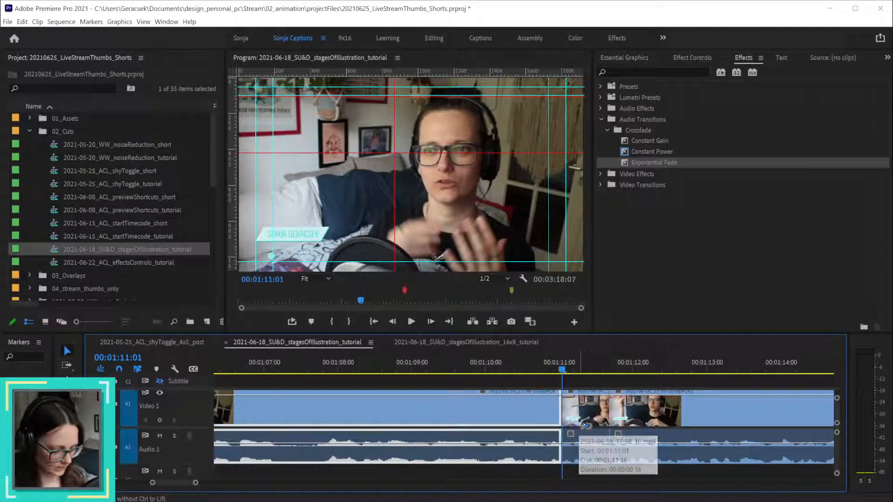
pyautogui.press('w')
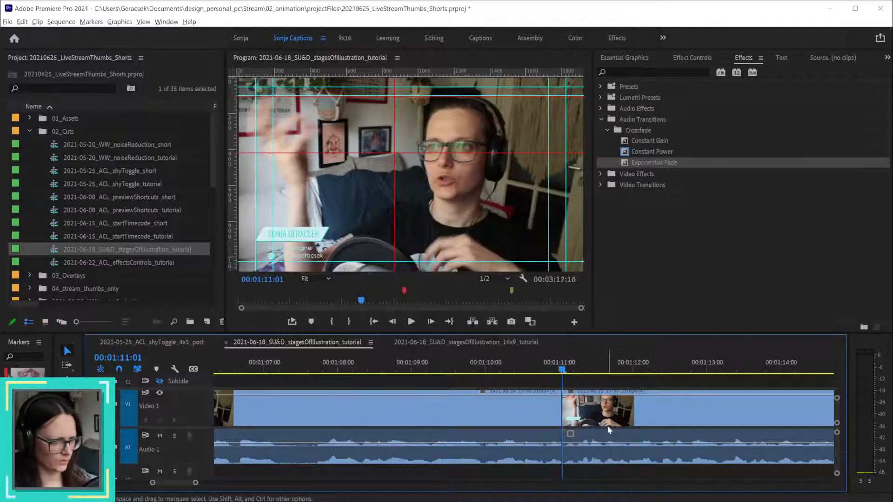
# - Play across the tightened cut at 00:01:11:01
pyautogui.press('-')
pyautogui.click(543, 367)
pyautogui.press('space')
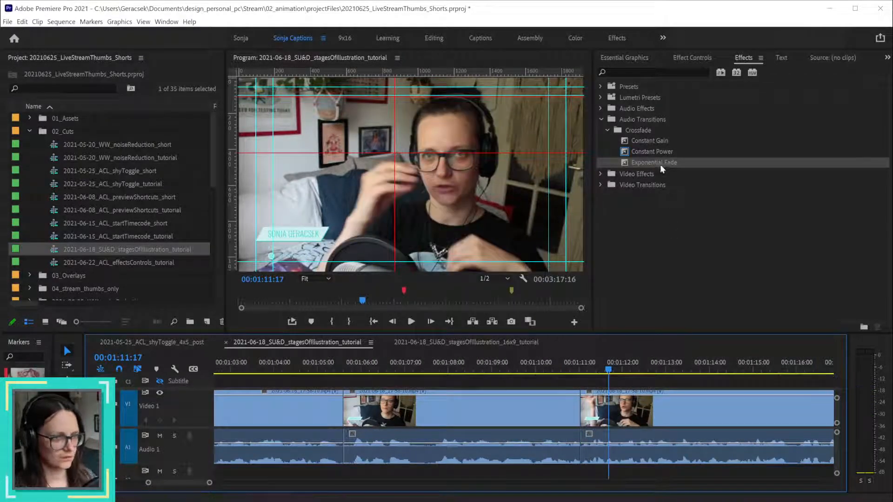
# - Apply an Exponential Fade to the Audio 1 edit at 00:01:11:01
pyautogui.moveTo(656, 163); pyautogui.dragTo(580, 449)
pyautogui.press('=')
pyautogui.press('=')
pyautogui.press('-')
pyautogui.press('-')
pyautogui.press('-')
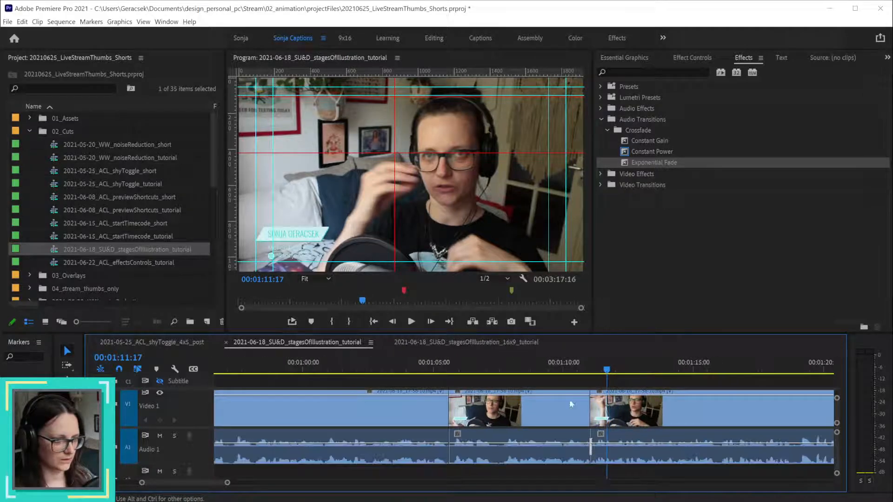
# - Replay the crossfaded cut at 00:01:11:01 and let playback continue to 00:01:22:15
pyautogui.press('space')
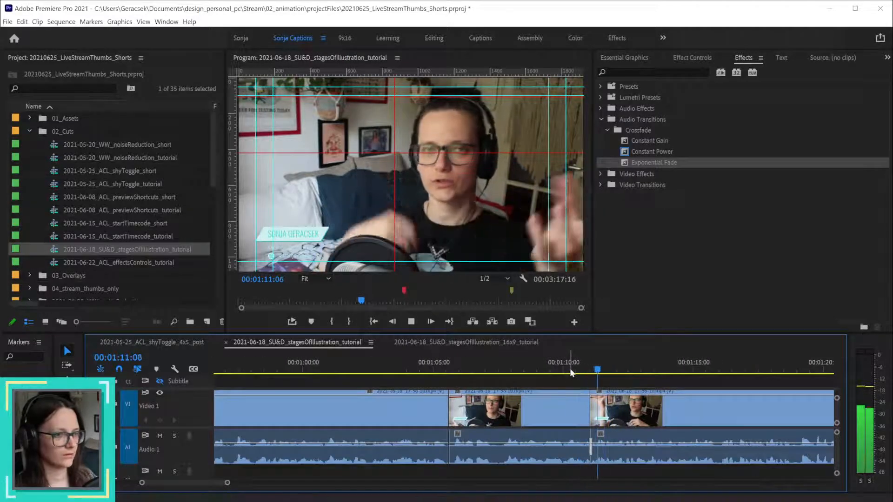
pyautogui.click(570, 369)
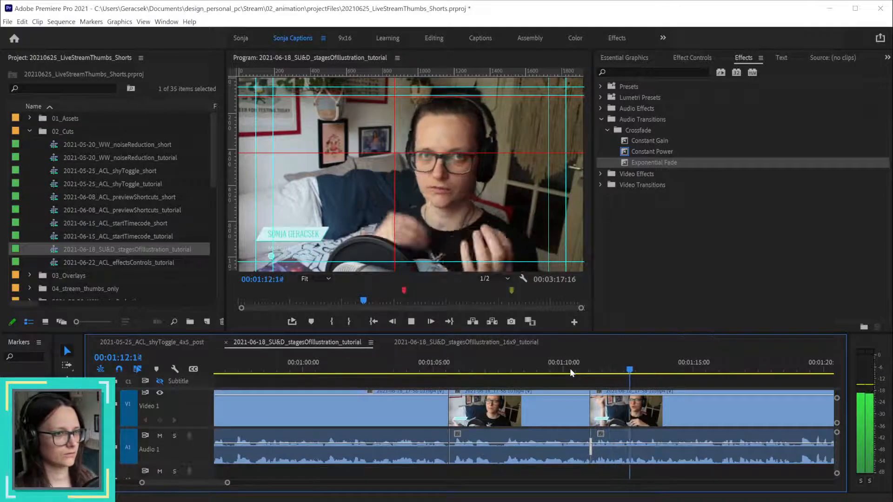
pyautogui.scroll(-1, 652, 439)
pyautogui.scroll(-2, 652, 440)
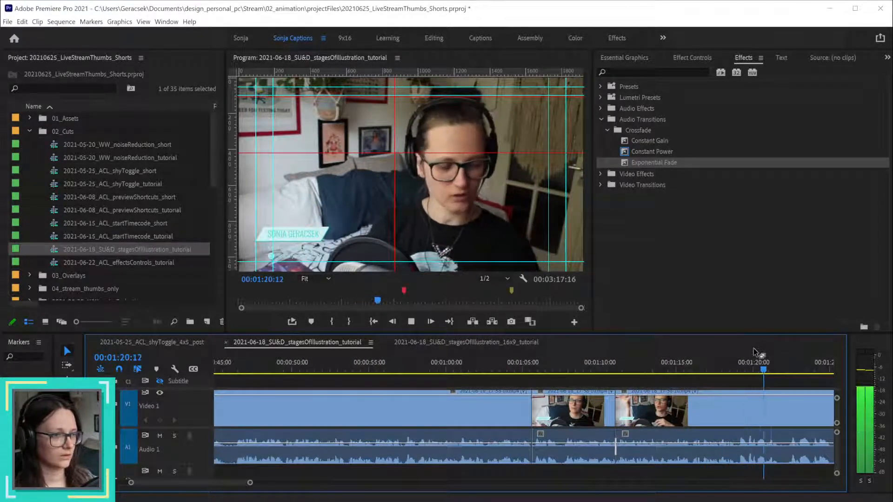
pyautogui.press('space')
# - Replay the sketch passage from 00:01:20:09 and stop at 00:01:26:22
pyautogui.scroll(2, 790, 438)
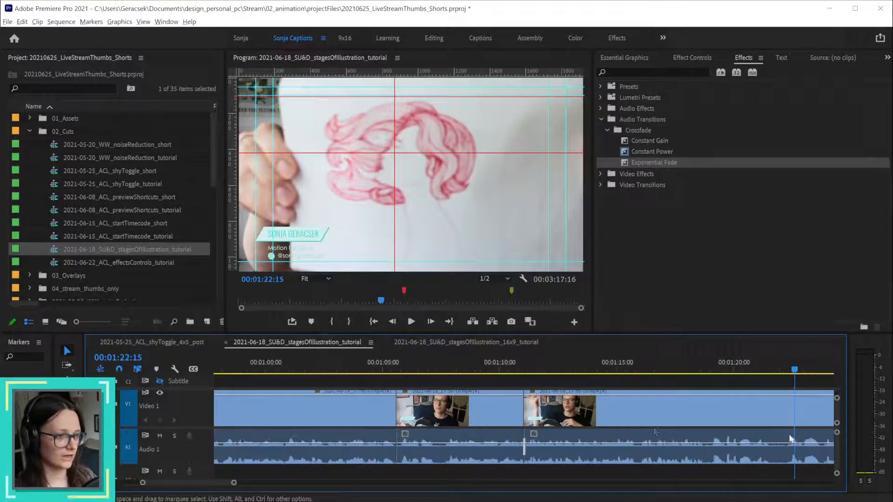
pyautogui.scroll(-4, 735, 448)
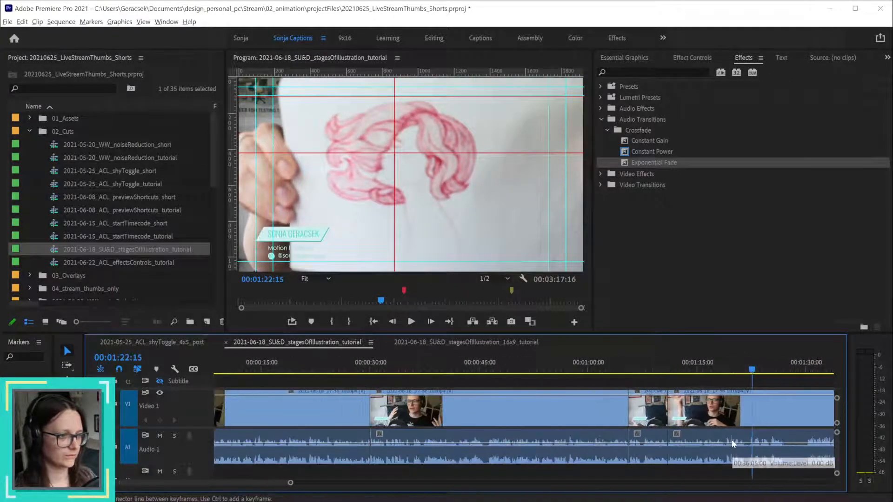
pyautogui.moveTo(272, 481); pyautogui.dragTo(295, 481)
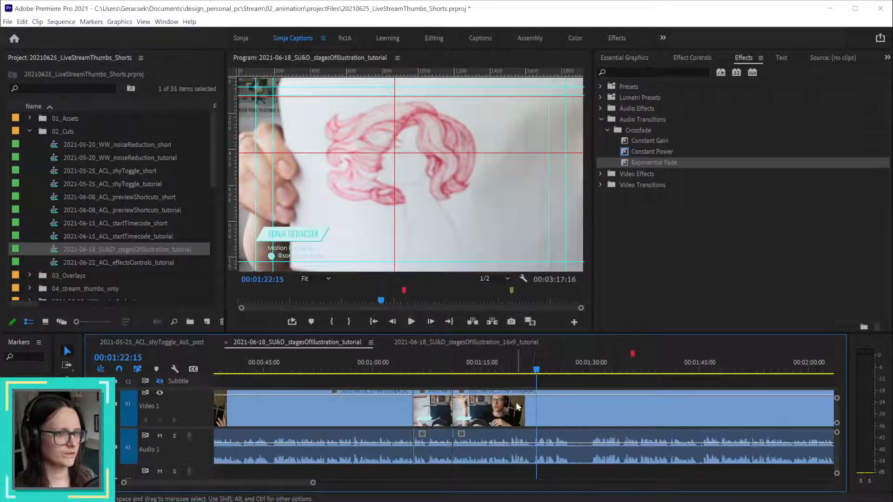
pyautogui.click(521, 369)
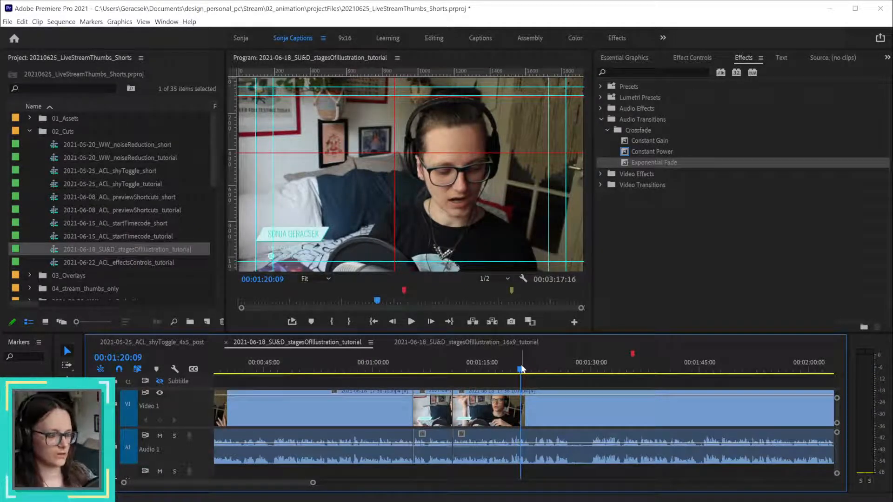
pyautogui.press('space')
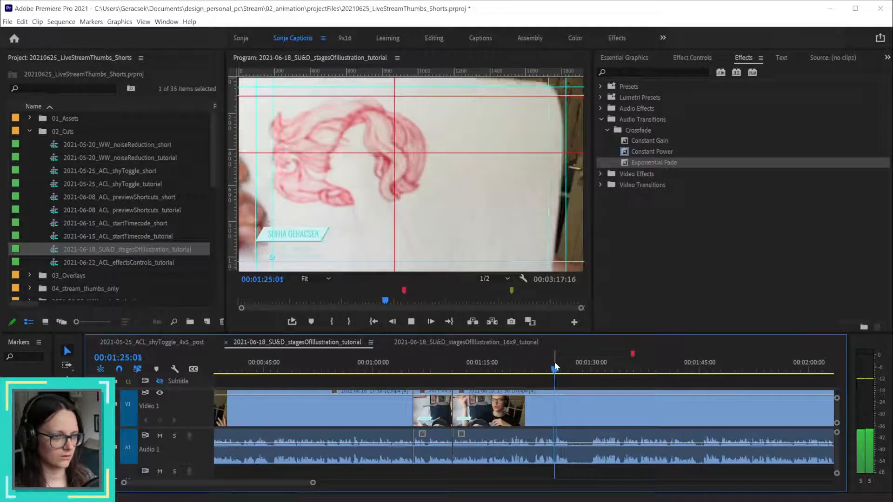
pyautogui.press('space')
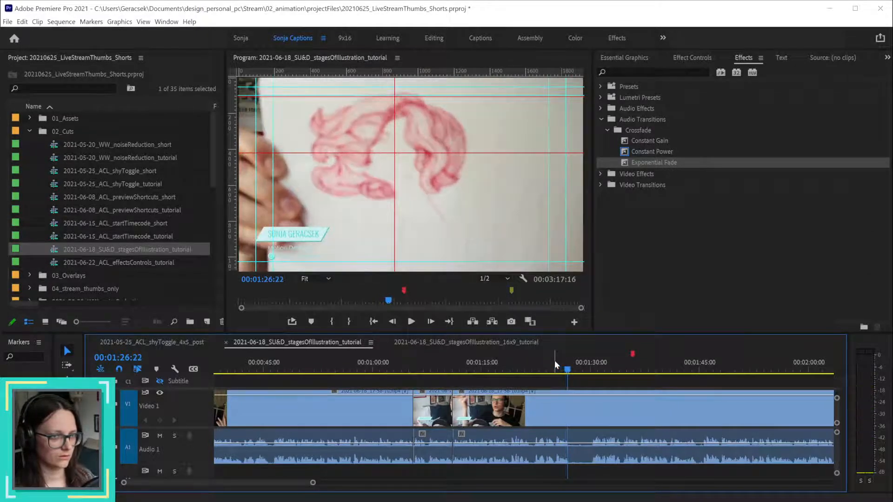
# - Split the clip at 00:01:26:22 and ripple-trim away the footage from there to 00:01:30:07
pyautogui.press('=')
pyautogui.press('=')
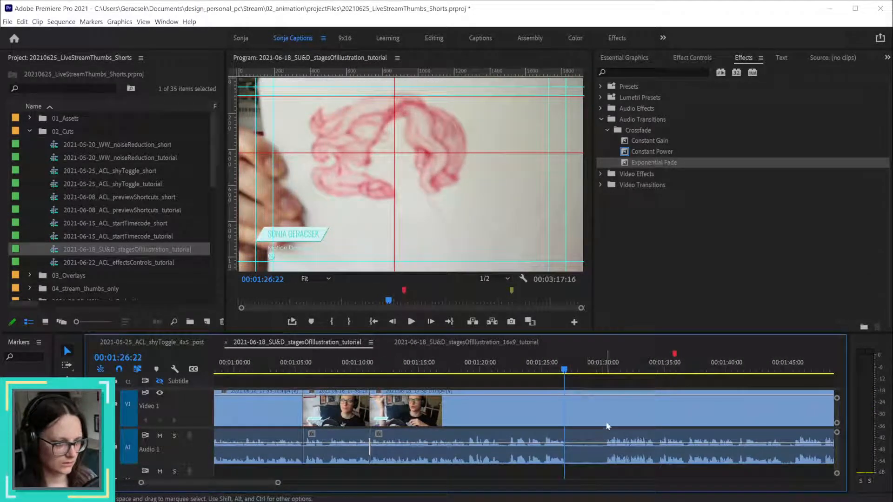
pyautogui.click(607, 426)
pyautogui.hotkey('ctrl', 'k')
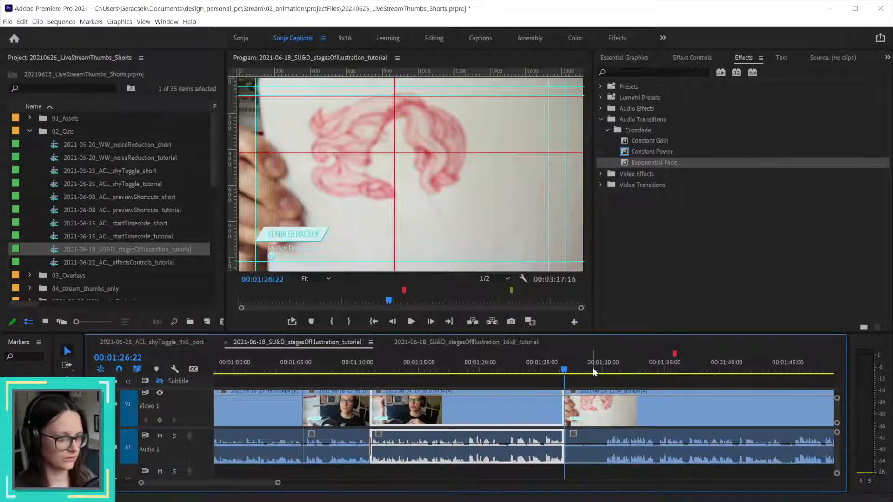
pyautogui.moveTo(594, 371); pyautogui.dragTo(608, 368)
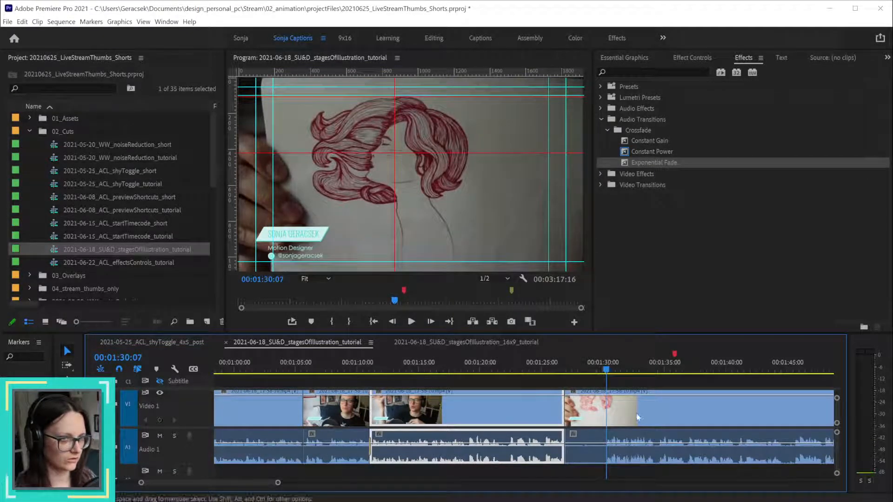
pyautogui.press('q')
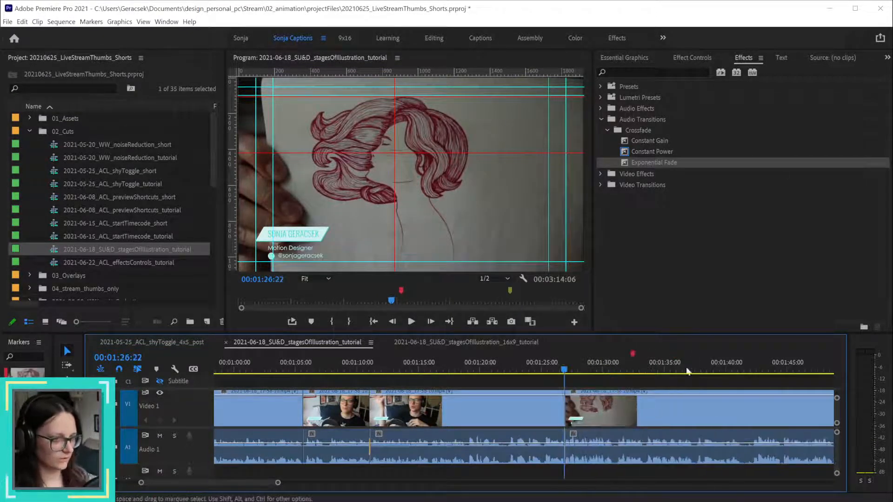
pyautogui.click(600, 174)
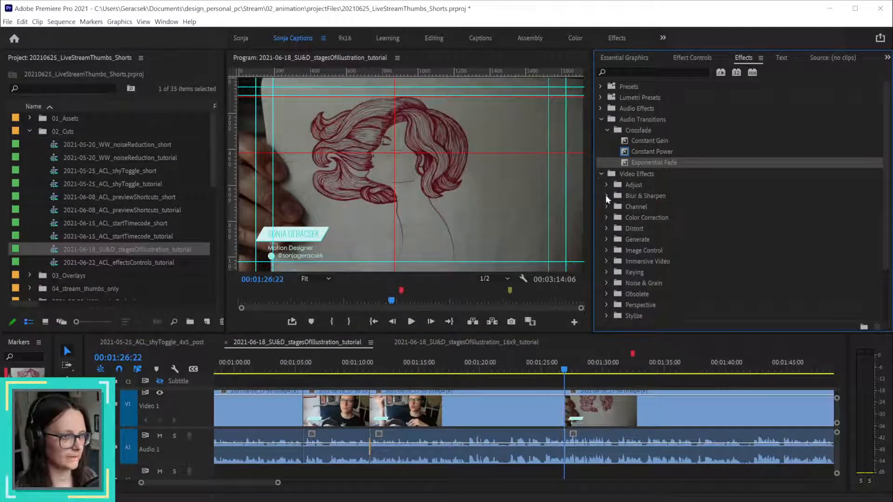
pyautogui.click(644, 71)
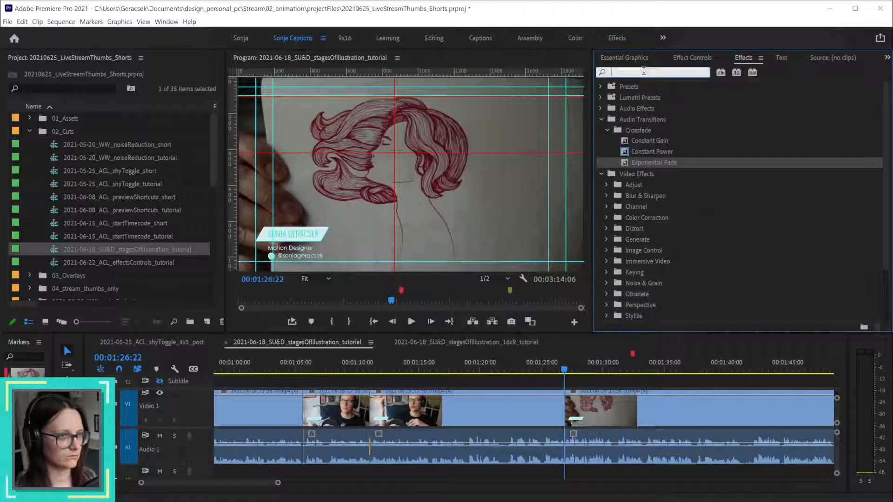
pyautogui.write('fade')
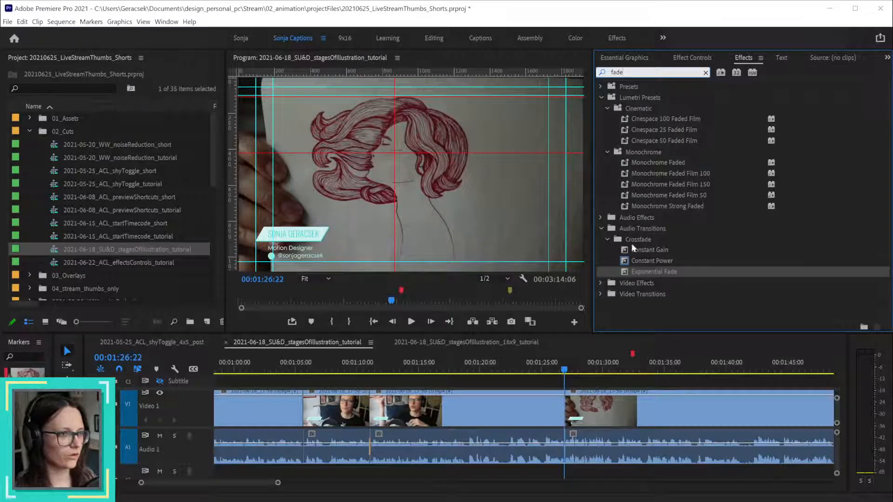
pyautogui.press('BackSpace')
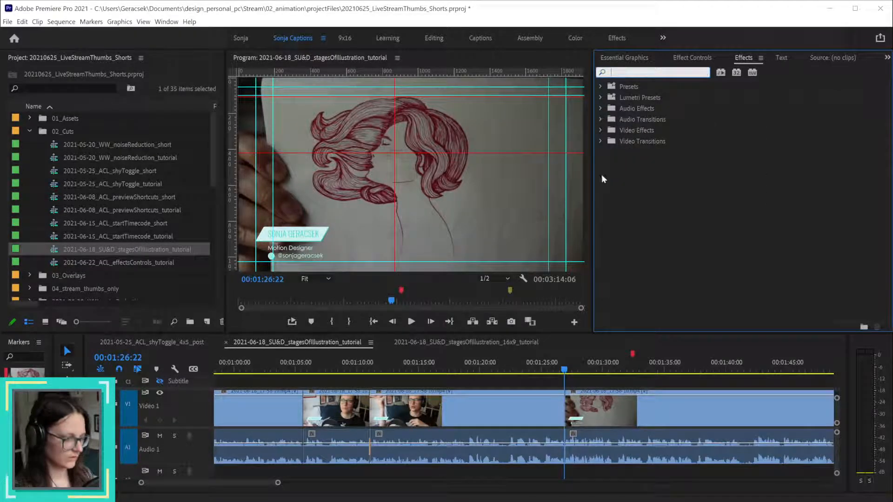
# - Apply a Cross Dissolve video transition to the Video 1 cut at 00:01:26:22
pyautogui.click(601, 141)
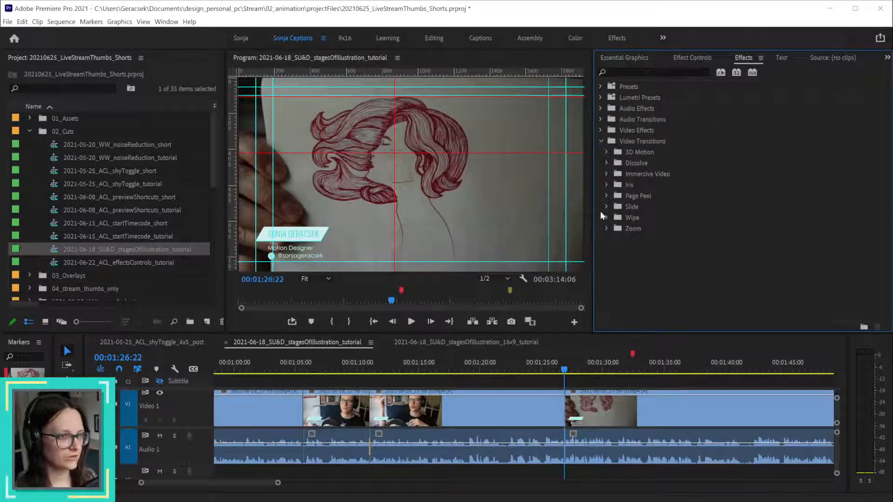
pyautogui.click(606, 163)
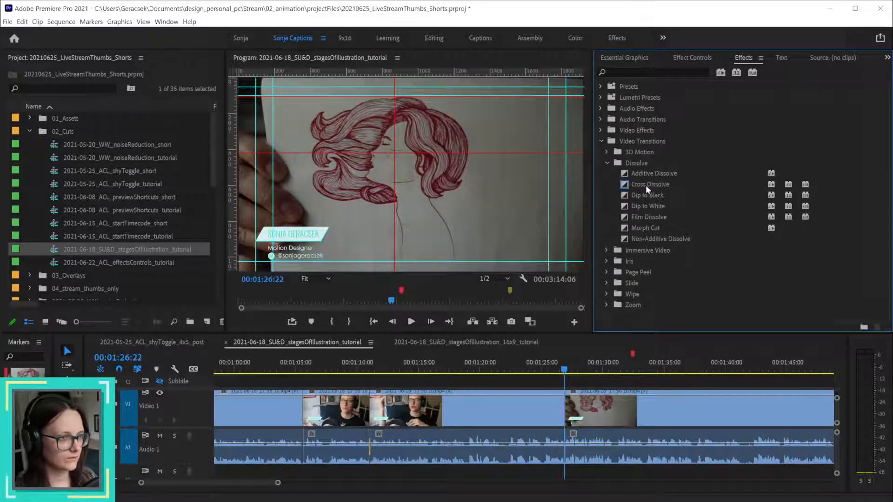
pyautogui.moveTo(646, 186); pyautogui.dragTo(562, 409)
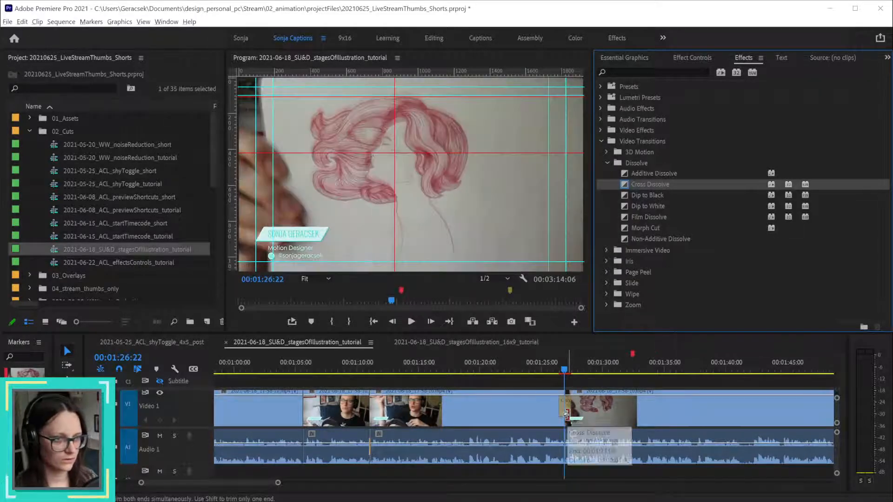
# - Scrub back from the dissolve to 00:01:26:03 and save the project
pyautogui.scroll(3, 566, 413)
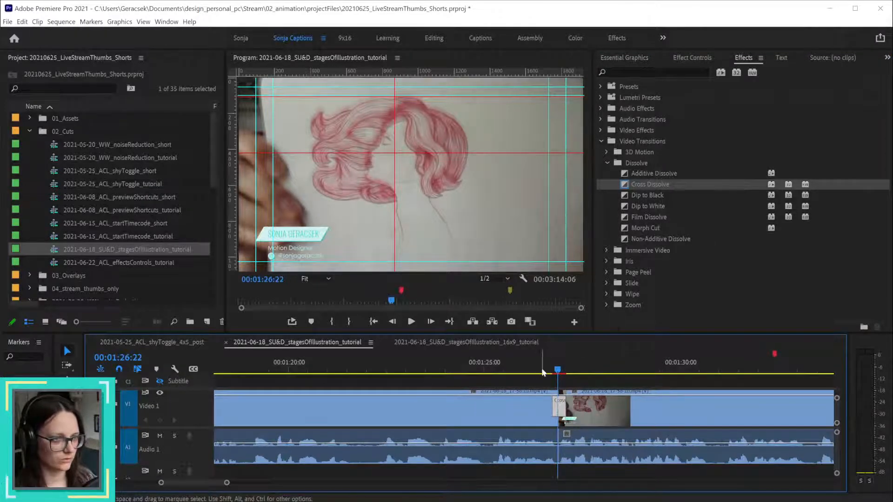
pyautogui.click(551, 370)
pyautogui.moveTo(551, 370); pyautogui.dragTo(528, 380)
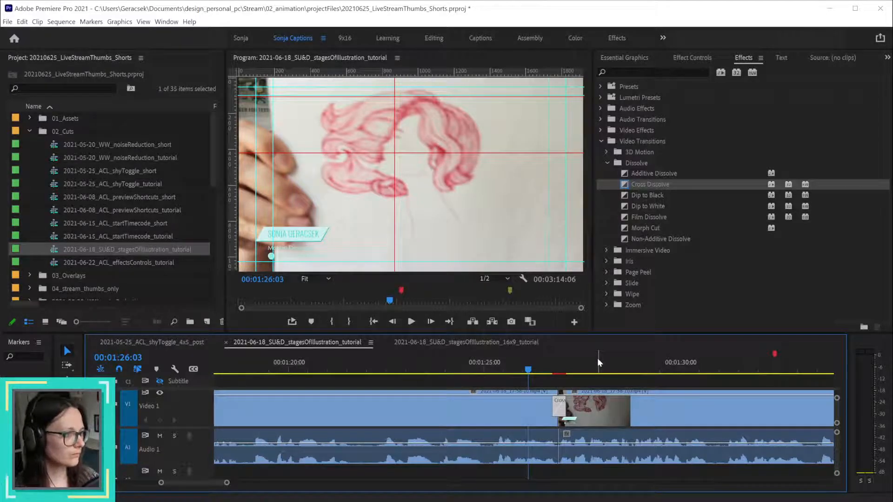
pyautogui.hotkey('ctrl', 's')
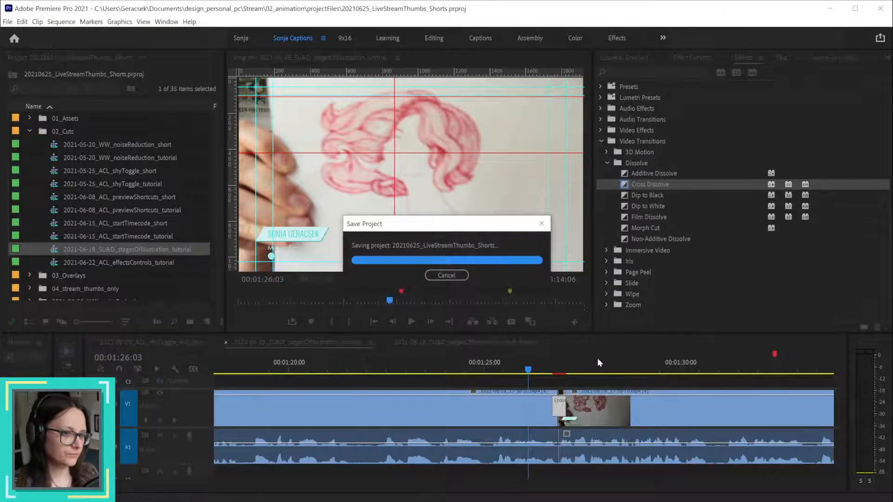
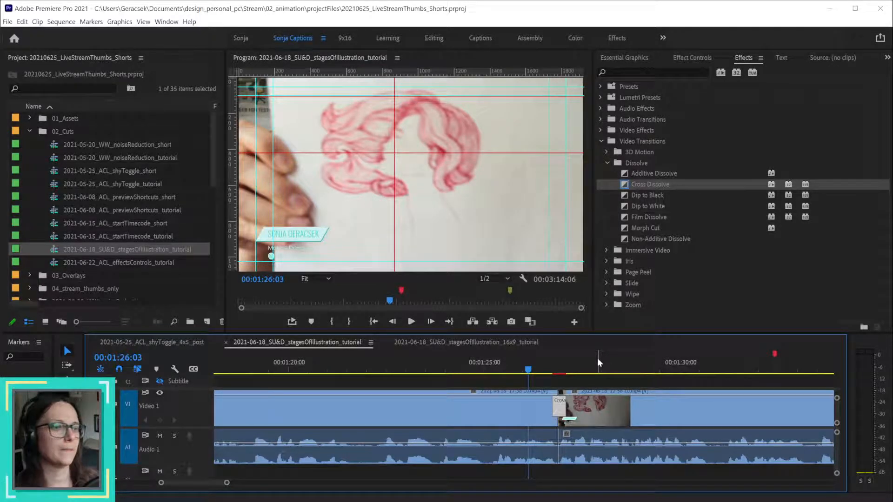
# - Scrub into the cross dissolve and stop at 00:01:26:22 to examine the blend between the two sketch shots
pyautogui.keyDown('alt'); pyautogui.scroll(-3, 574, 446); pyautogui.keyUp('alt')
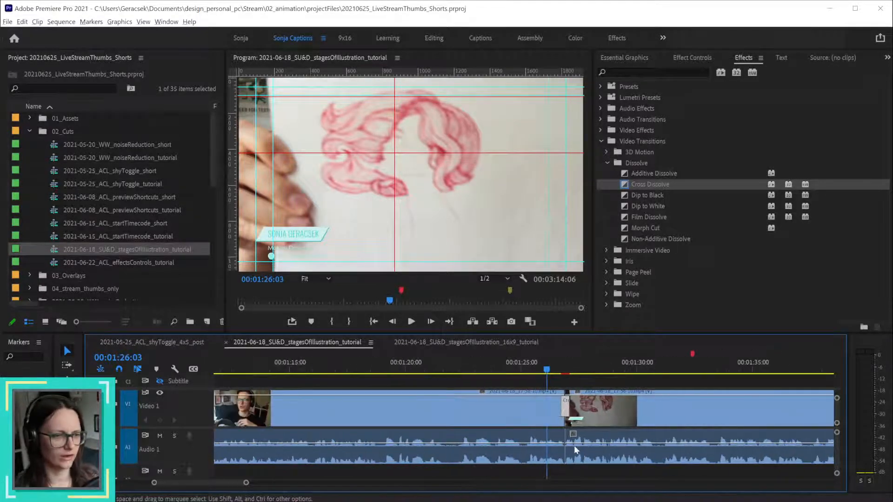
pyautogui.keyDown('alt'); pyautogui.scroll(3, 542, 444); pyautogui.keyUp('alt')
pyautogui.moveTo(554, 371); pyautogui.dragTo(563, 367)
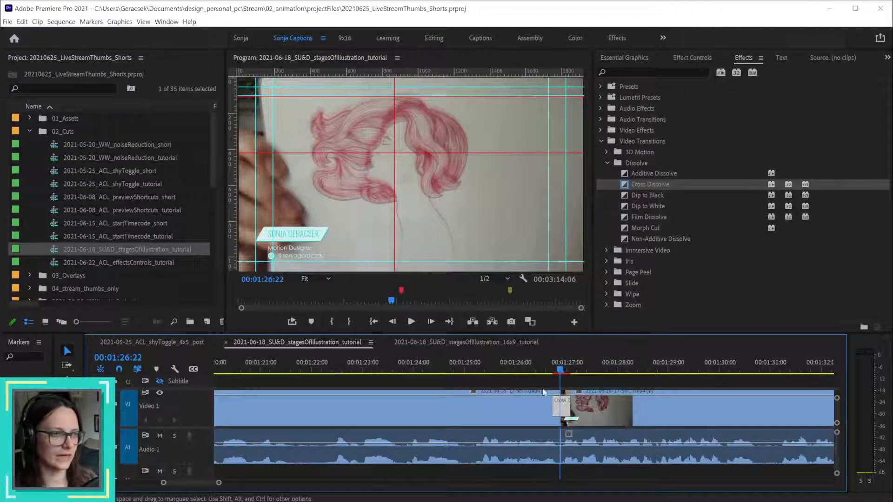
# - Slip the Cross Dissolve at the 00:01:26:22 cut slightly earlier and play back across it to check the blend
pyautogui.keyDown('alt'); pyautogui.scroll(2, 582, 422); pyautogui.keyUp('alt')
pyautogui.moveTo(558, 405); pyautogui.dragTo(554, 407)
pyautogui.keyDown('alt'); pyautogui.scroll(-2, 559, 405); pyautogui.keyUp('alt')
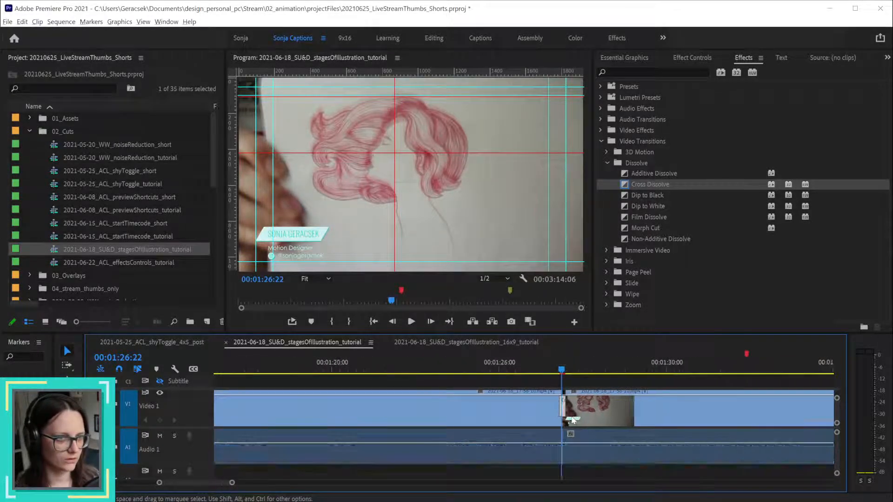
pyautogui.click(534, 370)
pyautogui.press('space')
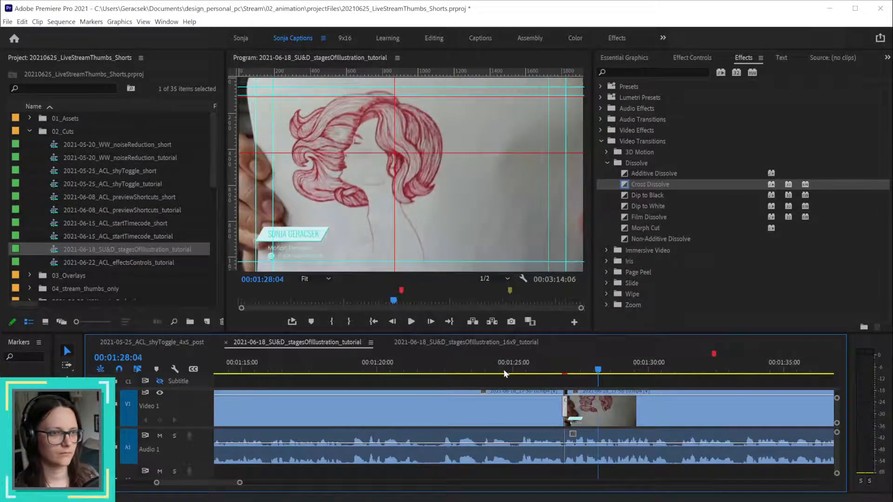
pyautogui.click(492, 370)
pyautogui.press('space')
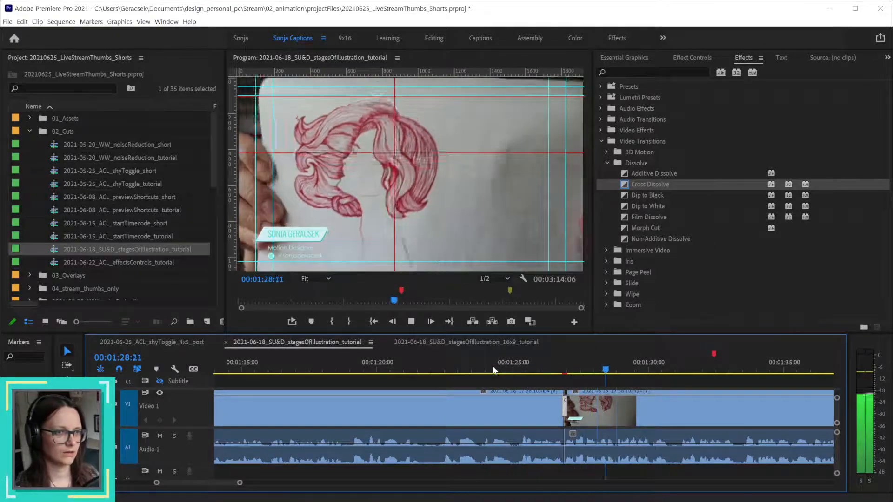
# - Play on to the talking-head shot and split the clip at 00:01:41:05
pyautogui.scroll(-3, 593, 441)
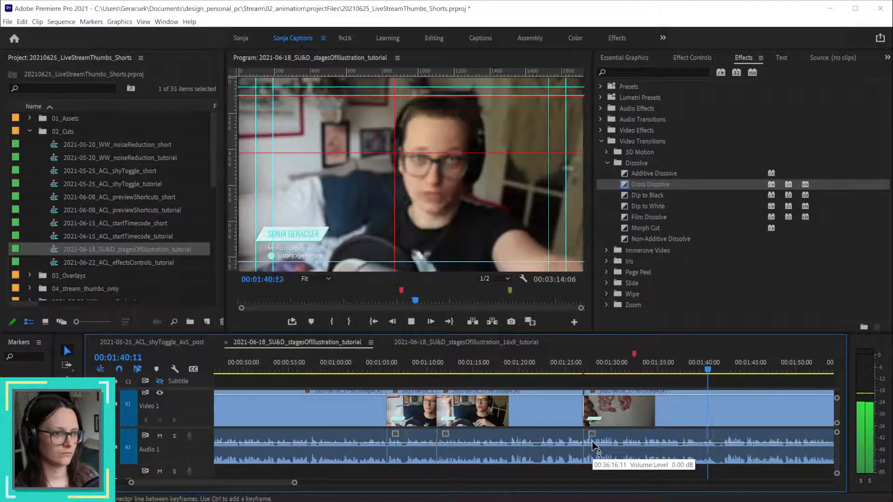
pyautogui.press('space')
pyautogui.moveTo(721, 369); pyautogui.dragTo(714, 369)
pyautogui.click(736, 415)
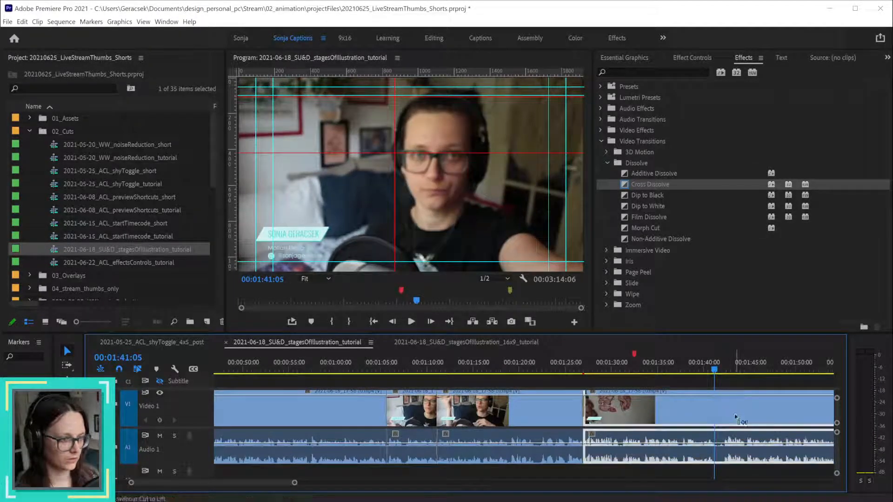
pyautogui.hotkey('ctrl', 'k')
pyautogui.scroll(2, 747, 418)
pyautogui.scroll(-2, 762, 445)
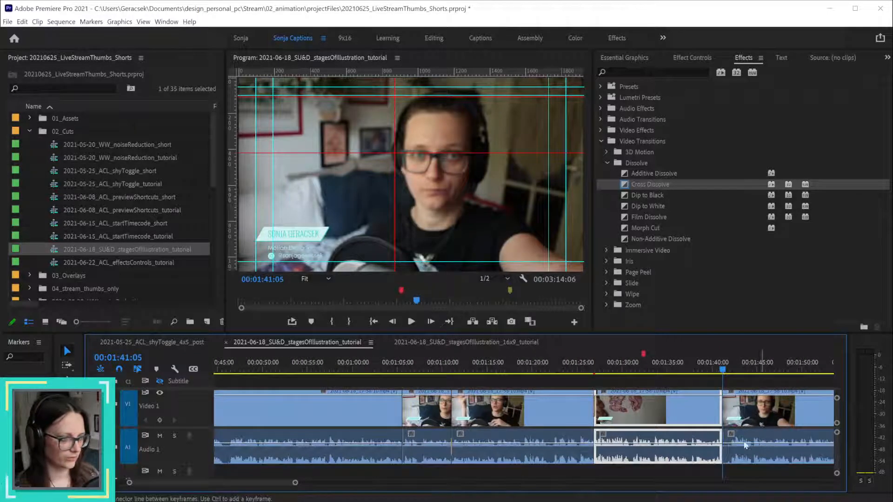
# - Review the footage after the new cut and ripple-trim away the part from 00:01:41:05 to 00:01:42:05
pyautogui.moveTo(270, 482); pyautogui.dragTo(289, 484)
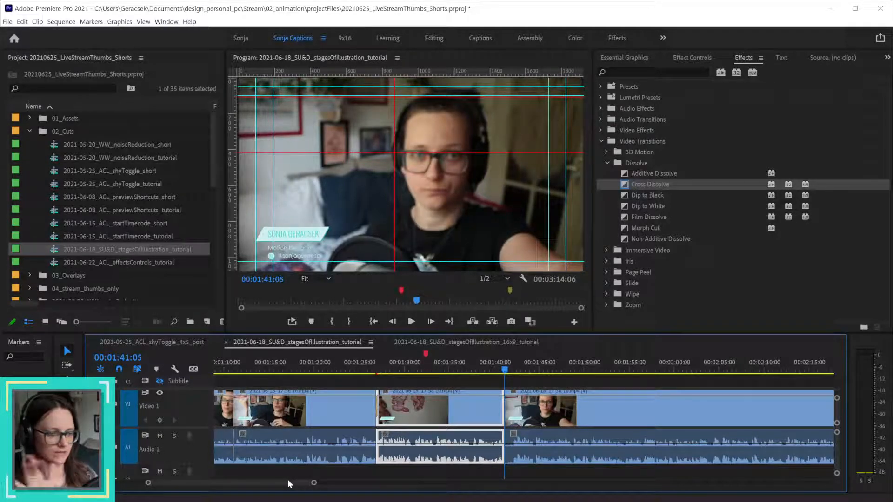
pyautogui.press('space')
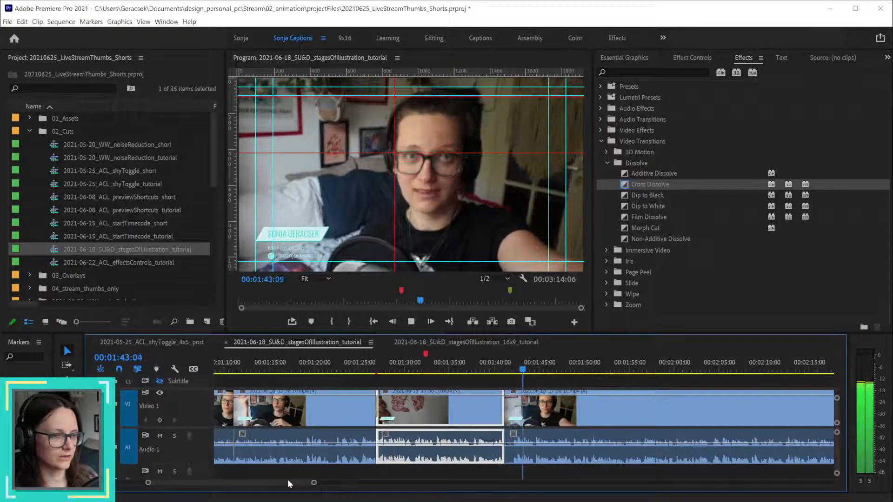
pyautogui.press('space')
pyautogui.scroll(4, 432, 437)
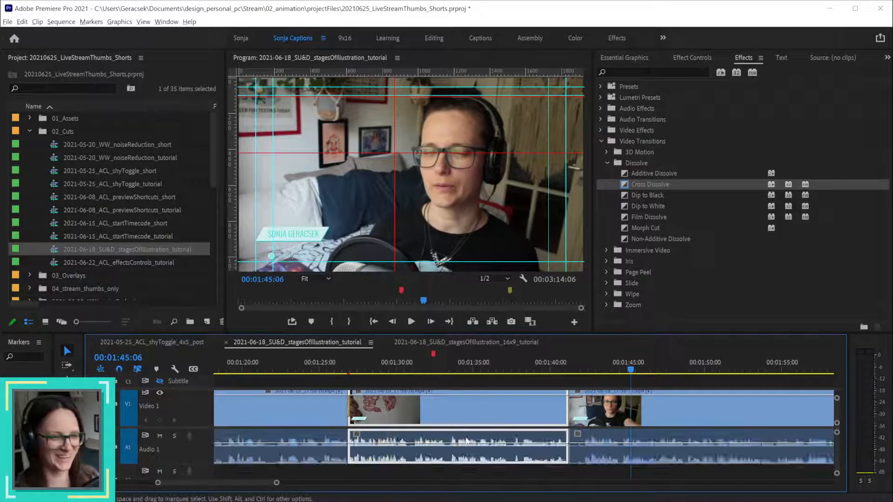
pyautogui.click(645, 370)
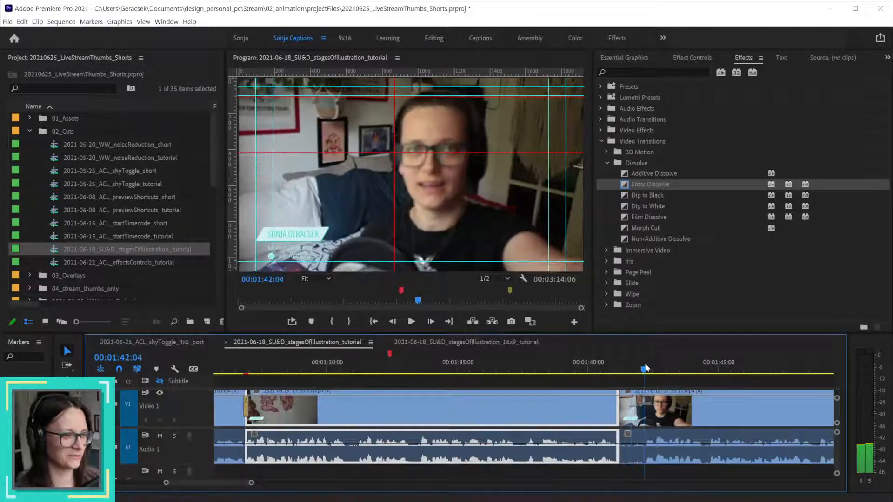
pyautogui.moveTo(647, 366); pyautogui.dragTo(645, 366)
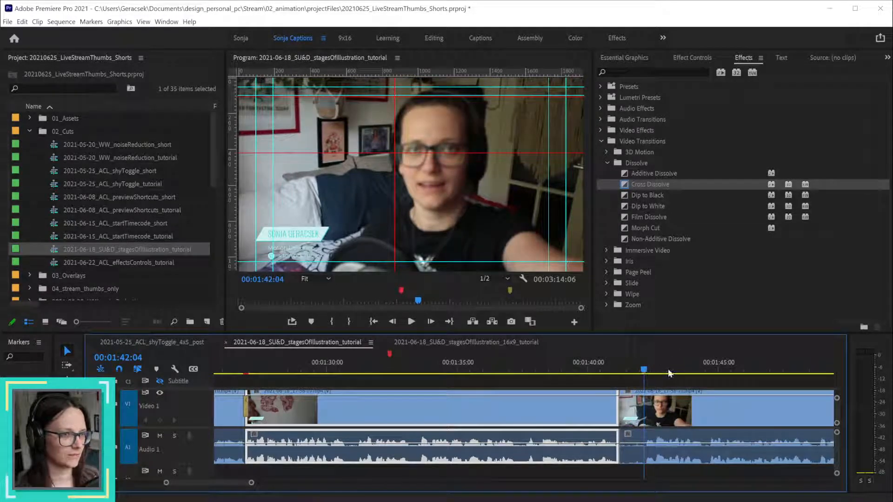
pyautogui.moveTo(644, 369); pyautogui.dragTo(646, 373)
pyautogui.click(668, 411)
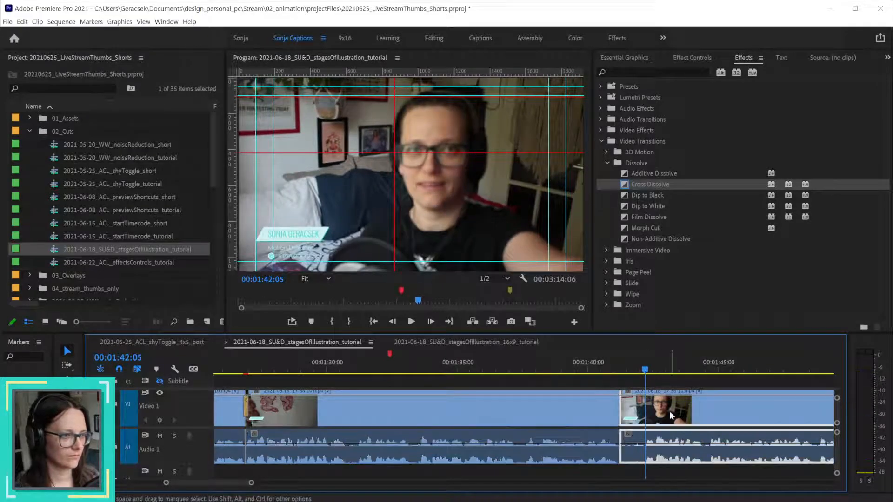
pyautogui.press('q')
pyautogui.press('-')
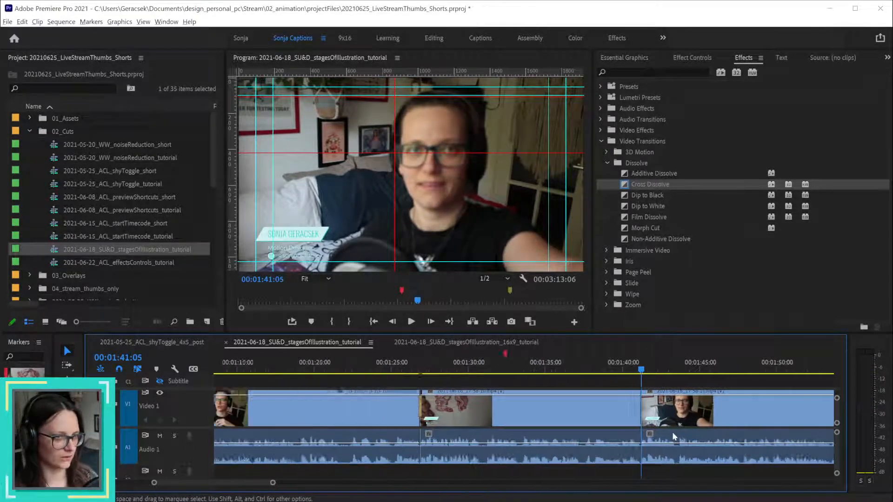
# - Play across the cut and ripple-trim the start of the following clip from 00:01:41:05 up to 00:01:45:24
pyautogui.moveTo(641, 367); pyautogui.dragTo(634, 367)
pyautogui.press('space')
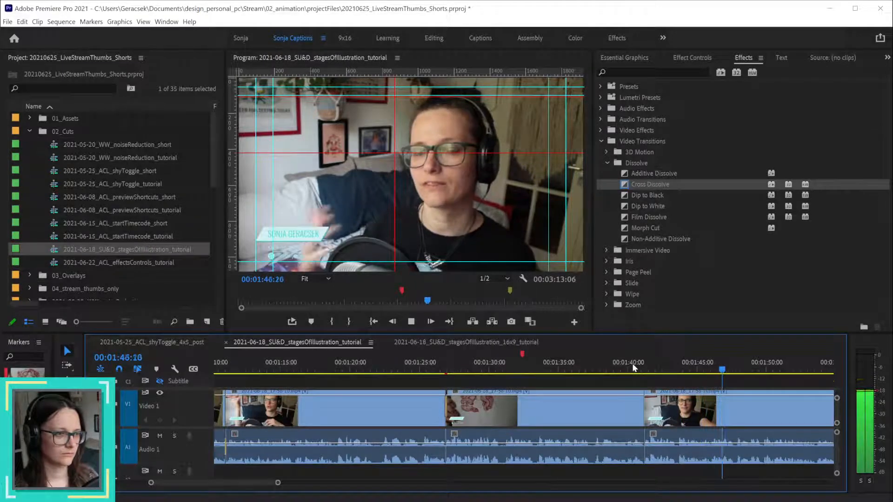
pyautogui.press('space')
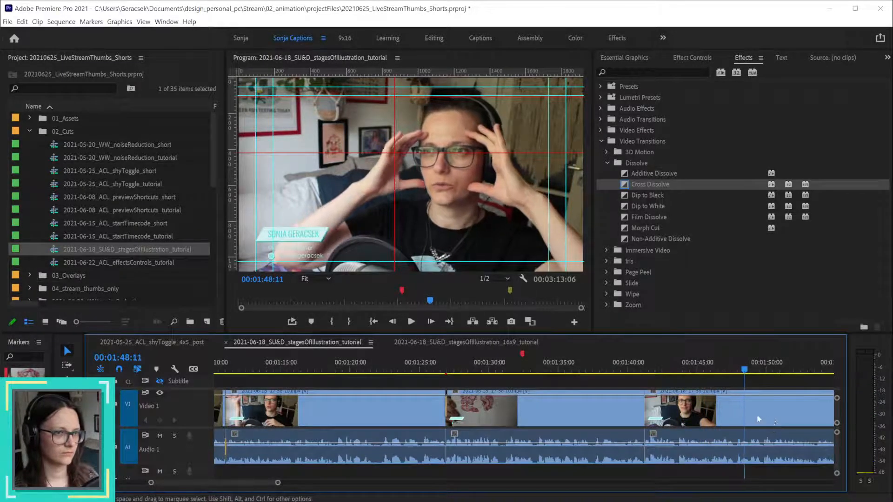
pyautogui.scroll(3, 757, 417)
pyautogui.moveTo(608, 362); pyautogui.dragTo(648, 358)
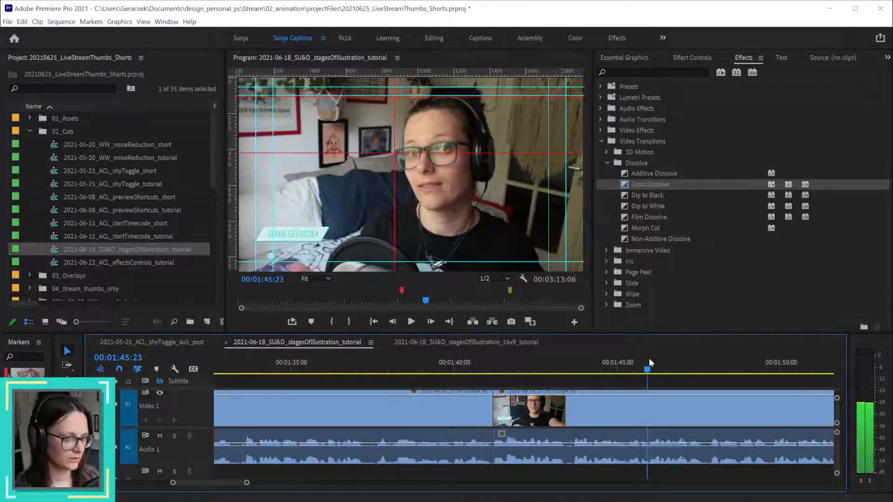
pyautogui.click(658, 407)
pyautogui.press('q')
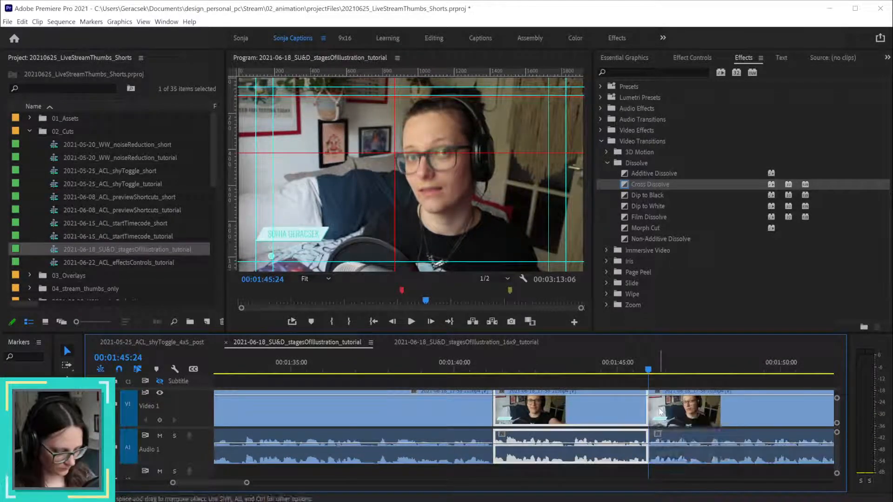
pyautogui.scroll(-3, 659, 407)
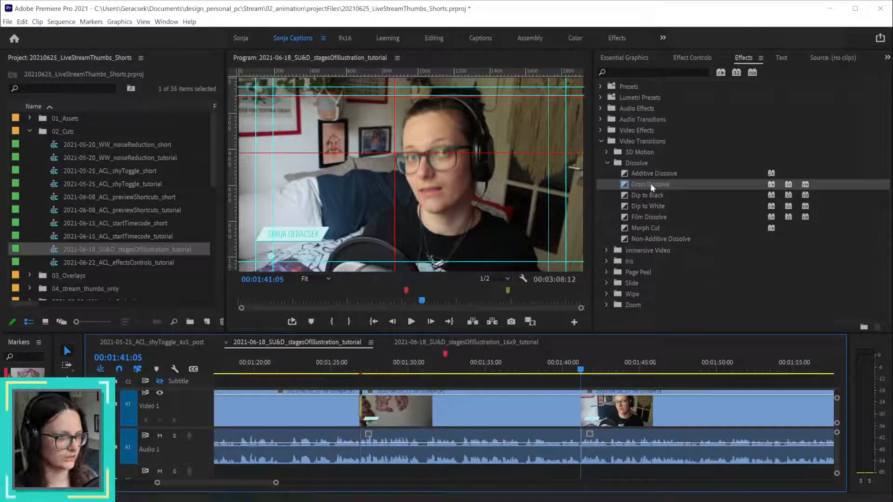
# - Apply a Cross Dissolve video transition to the Video 1 cut at 00:01:41:05 and play across it
pyautogui.moveTo(651, 185); pyautogui.dragTo(584, 410)
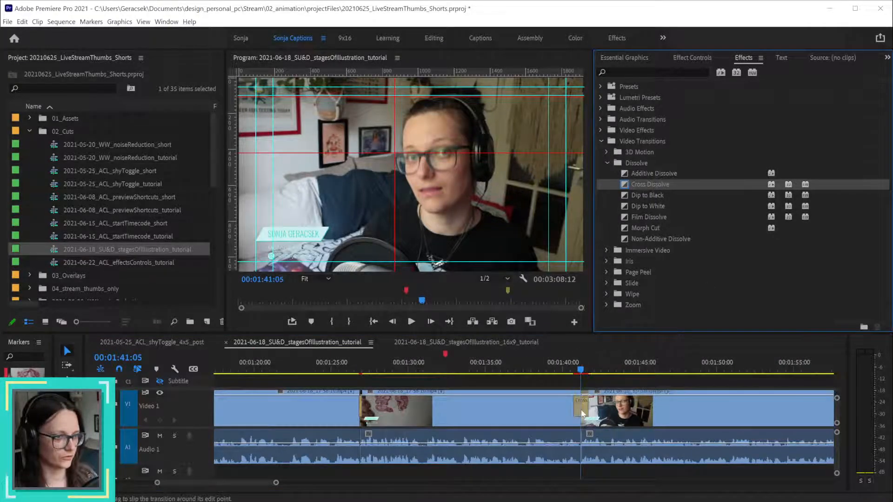
pyautogui.scroll(3, 583, 413)
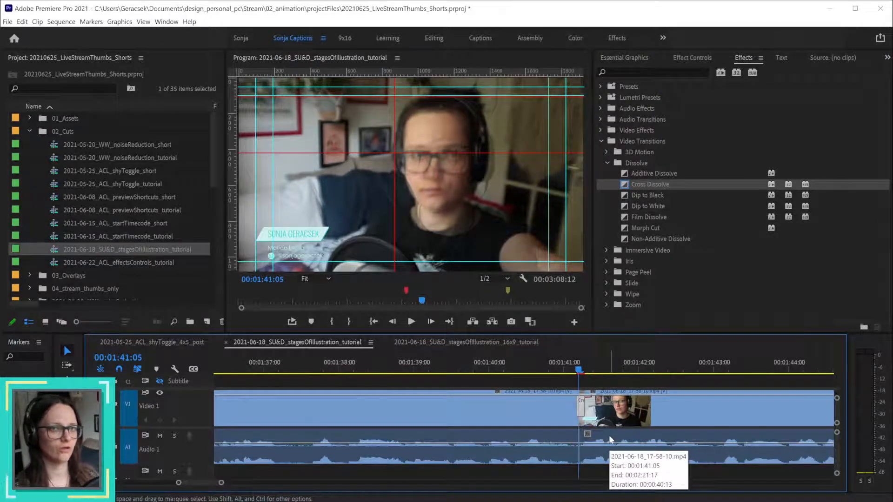
pyautogui.scroll(-3, 638, 429)
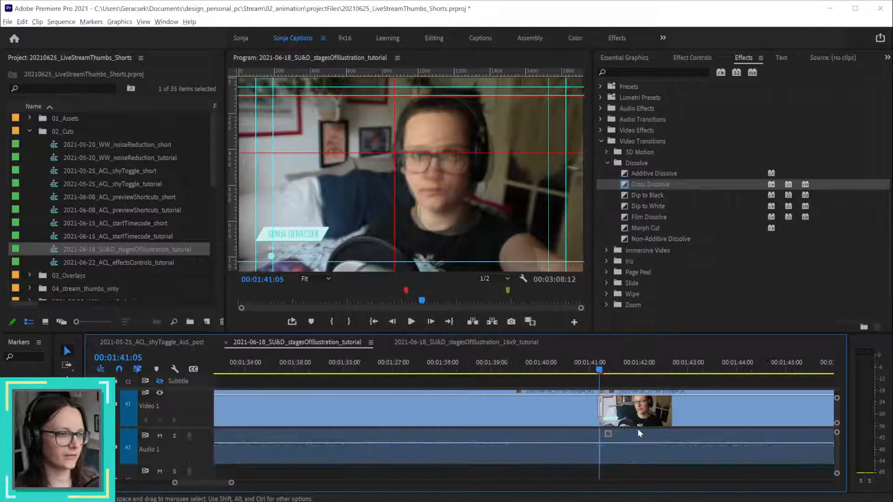
pyautogui.scroll(-1, 637, 429)
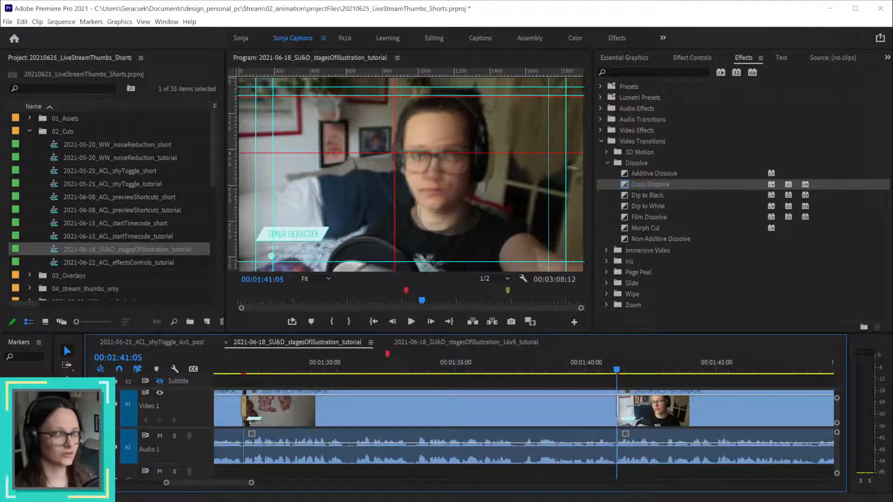
pyautogui.click(599, 372)
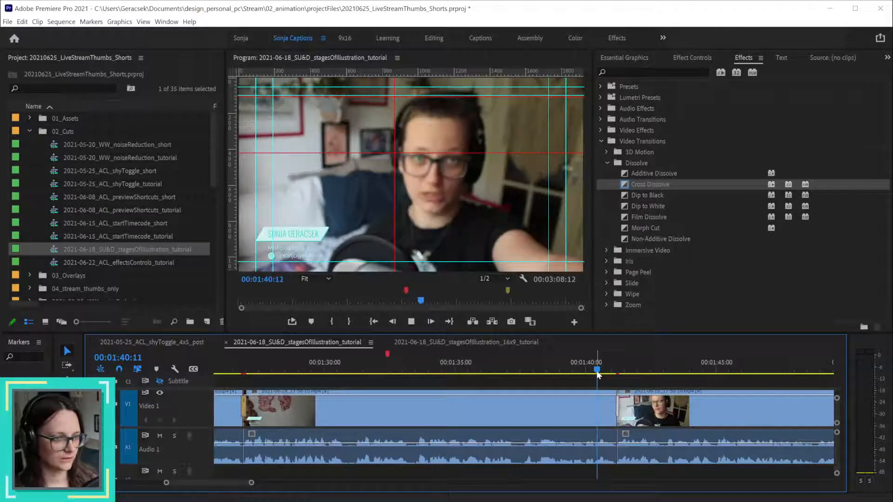
pyautogui.press('space')
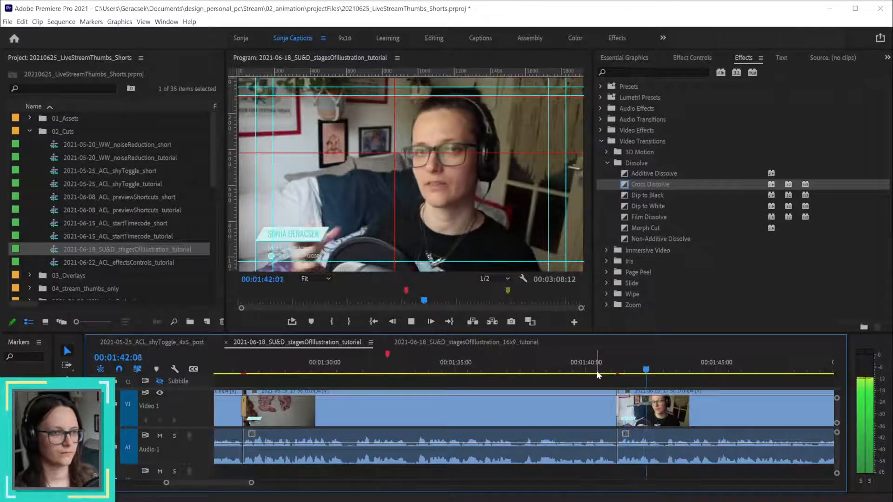
pyautogui.scroll(3, 651, 420)
pyautogui.press('space')
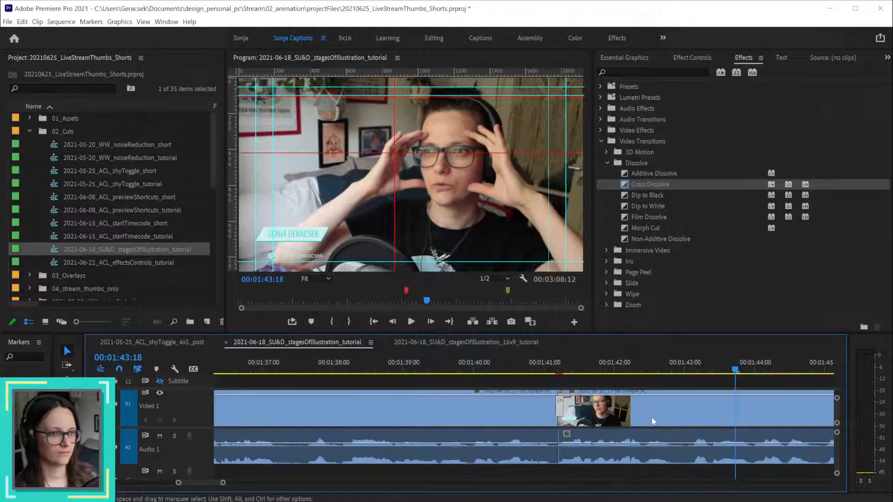
# - Trim the end of the clip before the cut back to 00:01:41:02 and move the following clip against it
pyautogui.click(547, 367)
pyautogui.moveTo(551, 361)
pyautogui.mouseDown()
pyautogui.moveTo(562, 361)
pyautogui.moveTo(553, 362)
pyautogui.mouseUp()
pyautogui.moveTo(555, 421); pyautogui.dragTo(549, 423)
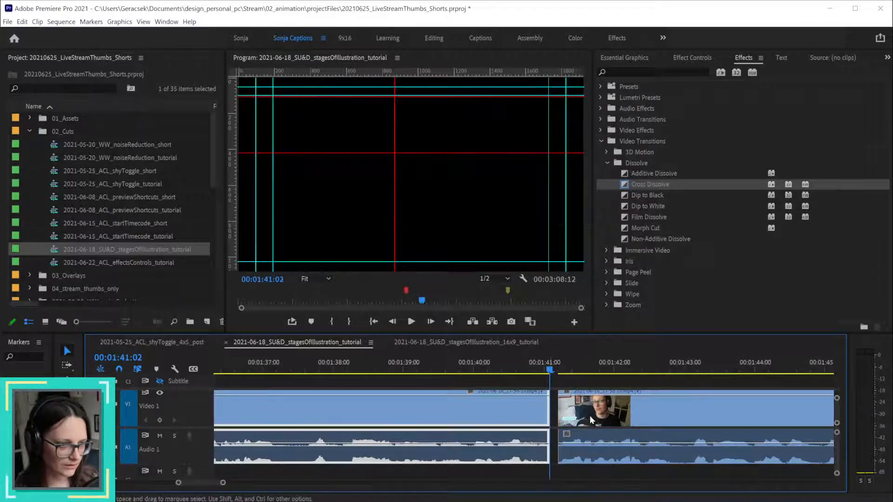
pyautogui.click(612, 414)
pyautogui.moveTo(610, 411); pyautogui.dragTo(602, 412)
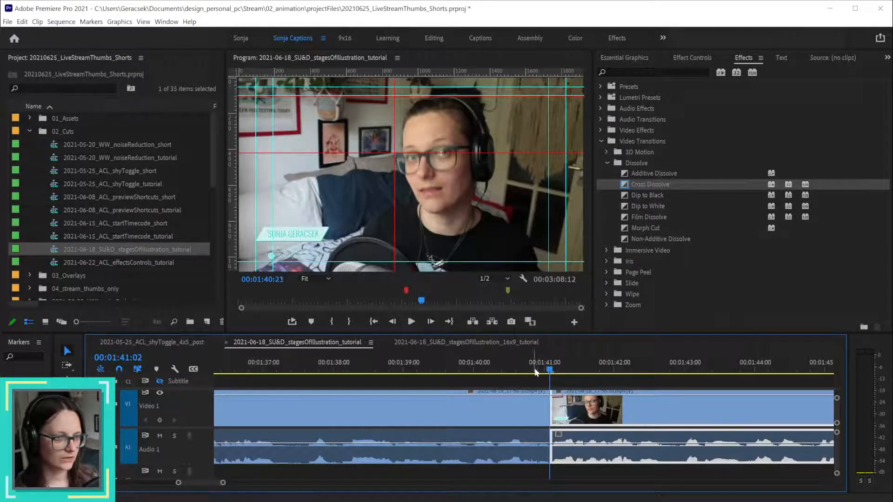
# - Scrub across the tightened cut, apply a Cross Dissolve to it at 00:01:41:02 on Video 1, and play it back
pyautogui.click(544, 368)
pyautogui.moveTo(546, 371); pyautogui.dragTo(571, 372)
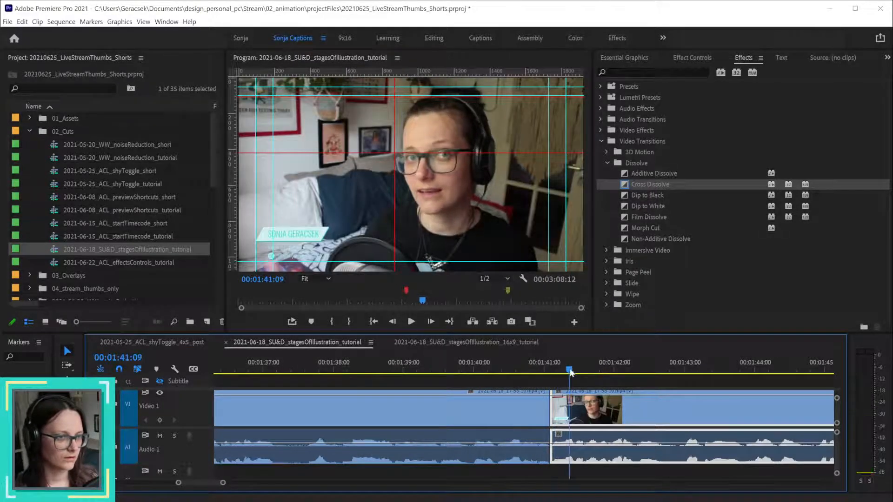
pyautogui.moveTo(645, 190); pyautogui.dragTo(556, 420)
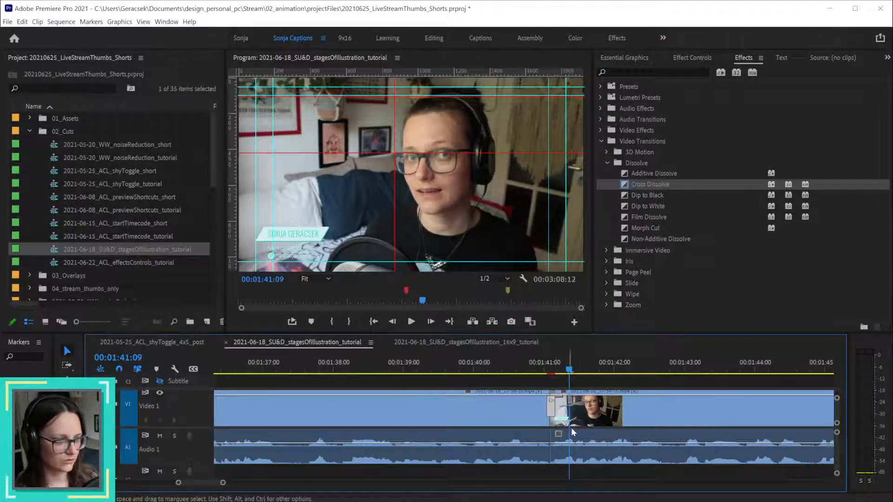
pyautogui.scroll(-2, 574, 429)
pyautogui.scroll(-2, 574, 429)
pyautogui.click(535, 362)
pyautogui.press('space')
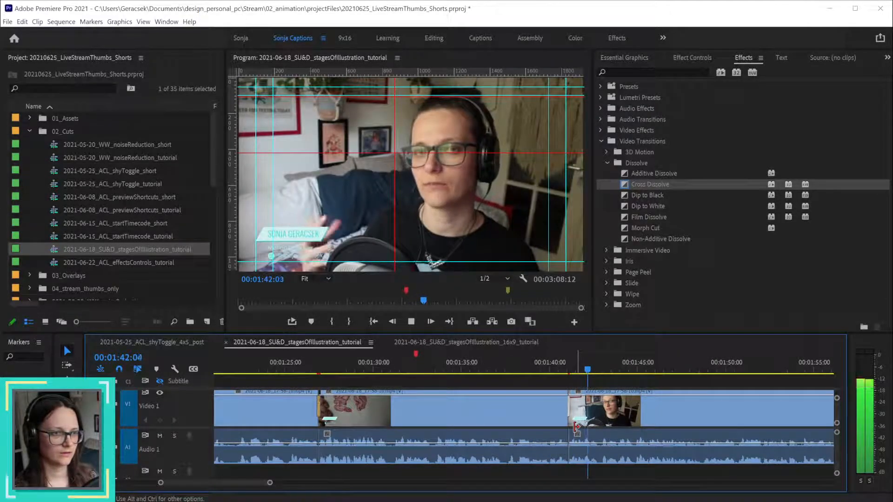
# - Replay the edit from 00:01:40:00 and continue through the clip, stopping at 00:02:21:07 near its end
pyautogui.click(551, 368)
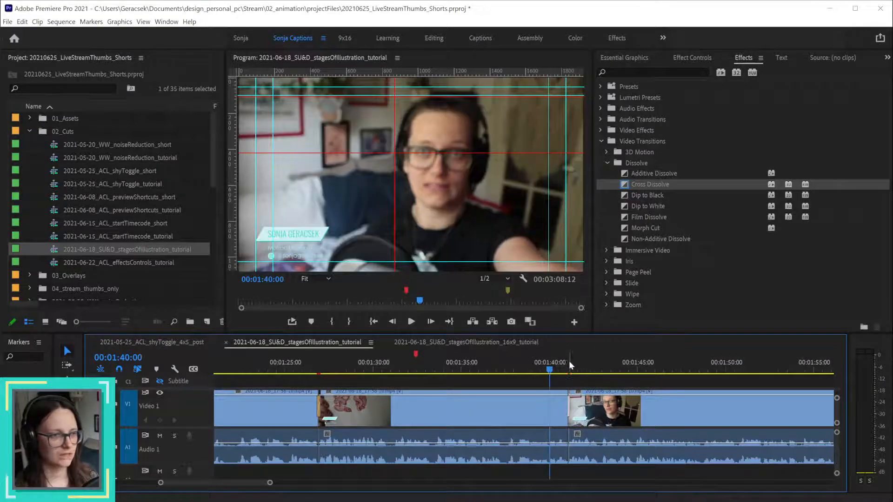
pyautogui.moveTo(553, 370)
pyautogui.mouseDown()
pyautogui.moveTo(575, 372)
pyautogui.moveTo(552, 370)
pyautogui.mouseUp()
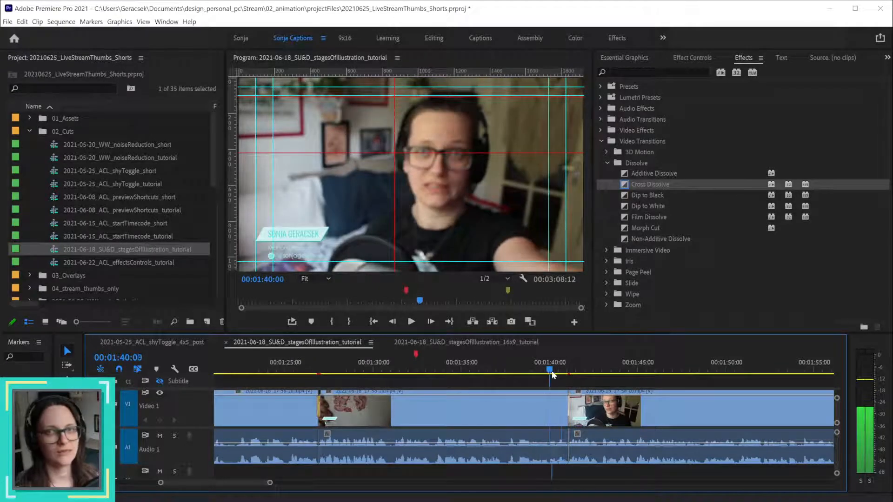
pyautogui.press('space')
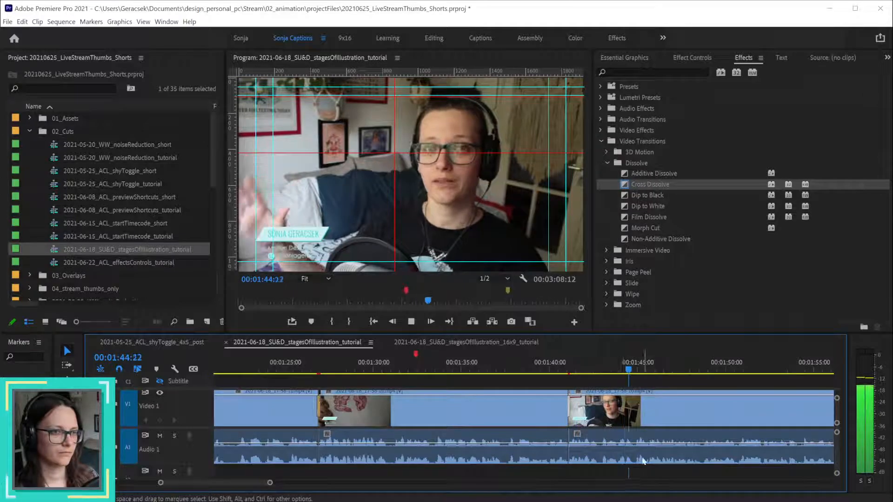
pyautogui.scroll(-4, 621, 423)
pyautogui.scroll(-1, 621, 428)
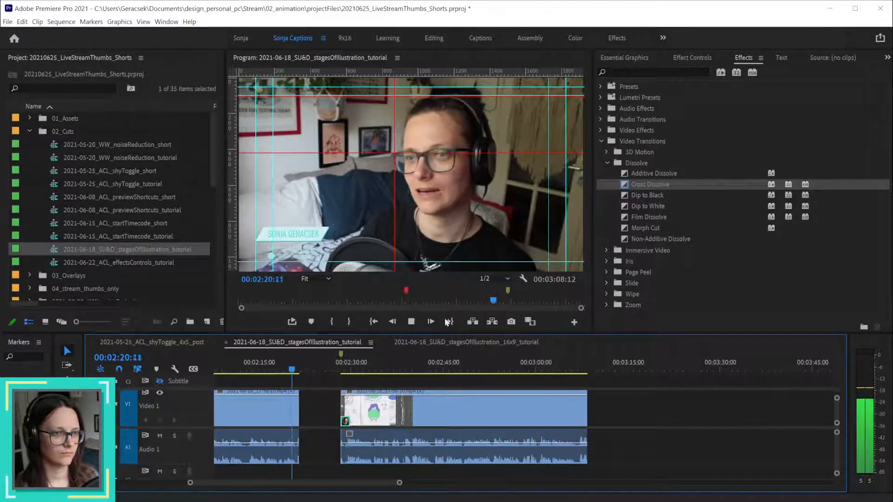
pyautogui.press('space')
pyautogui.scroll(3, 288, 425)
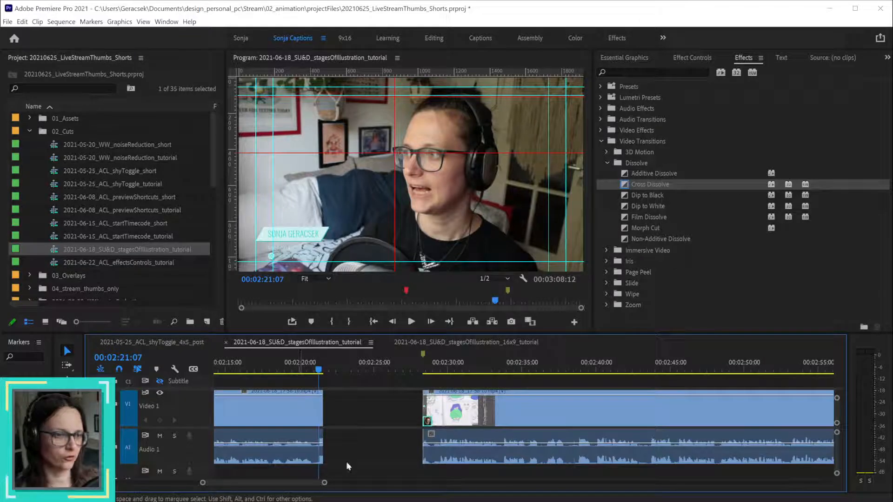
# - Shift the Cross Dissolve on Video 1 one frame earlier around its cut, so that it starts at 00:01:41:00
pyautogui.moveTo(314, 488); pyautogui.dragTo(273, 490)
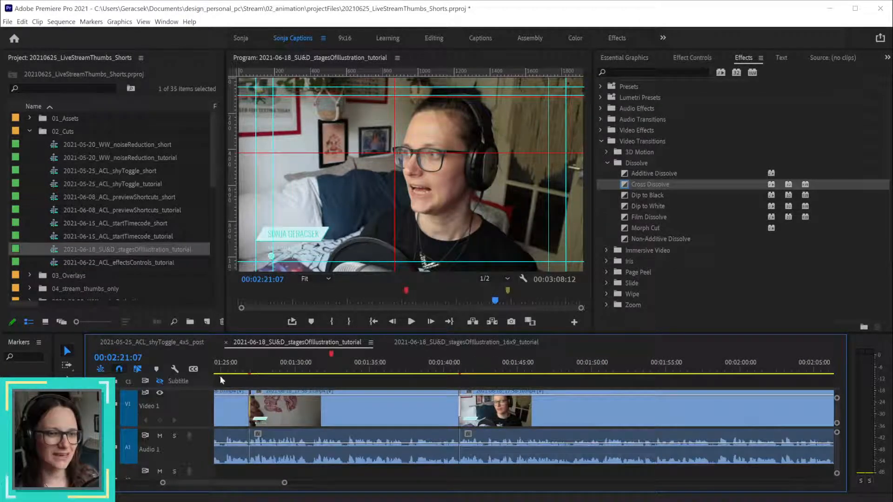
pyautogui.scroll(8, 454, 417)
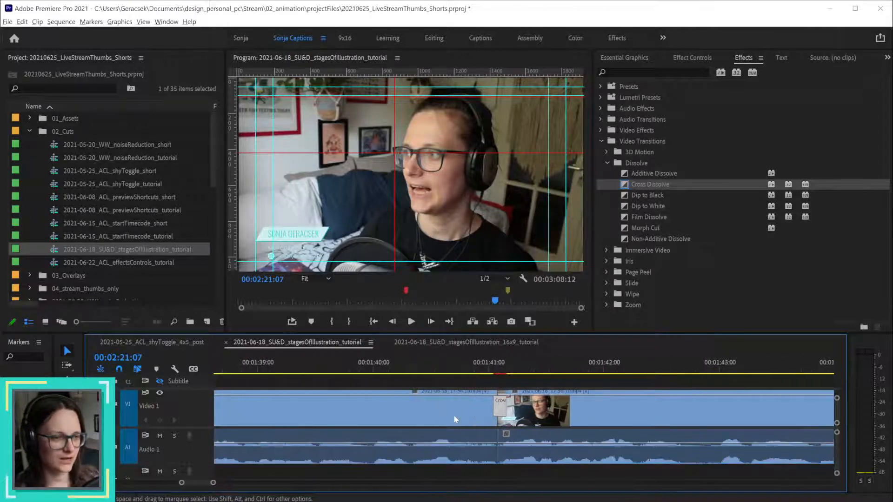
pyautogui.scroll(4, 493, 396)
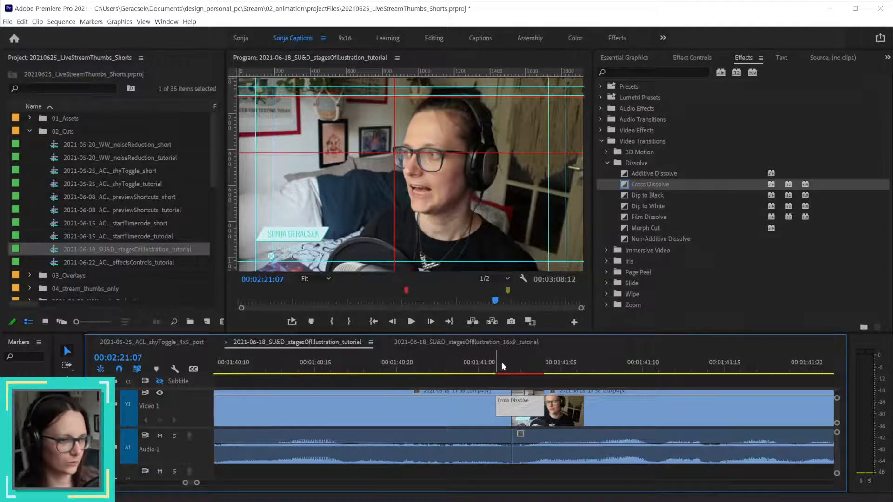
pyautogui.click(511, 369)
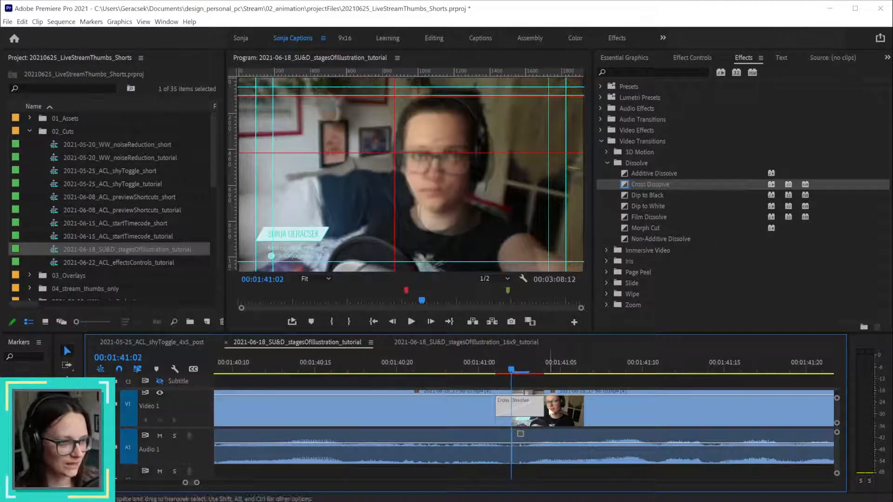
pyautogui.moveTo(544, 412); pyautogui.dragTo(520, 415)
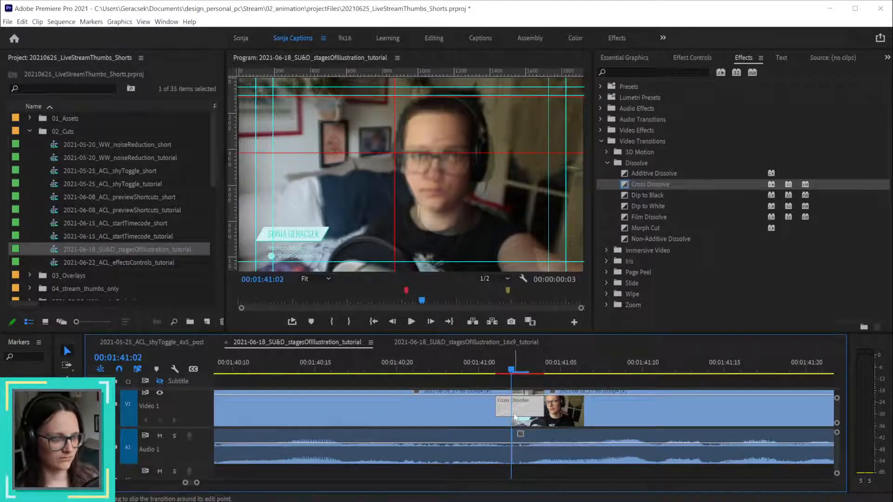
pyautogui.moveTo(515, 416); pyautogui.dragTo(485, 377)
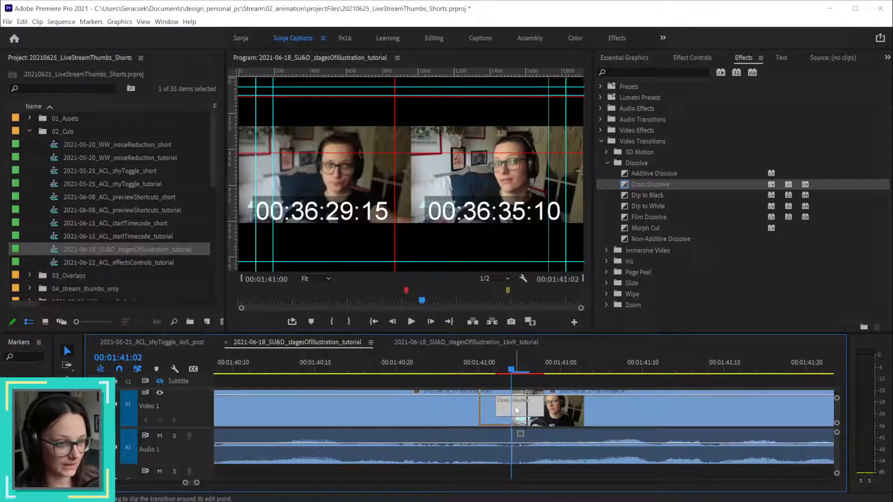
# - Step frame by frame through the shifted Cross Dissolve from 00:01:41:00 to 00:01:41:03, and play on from there
pyautogui.click(482, 370)
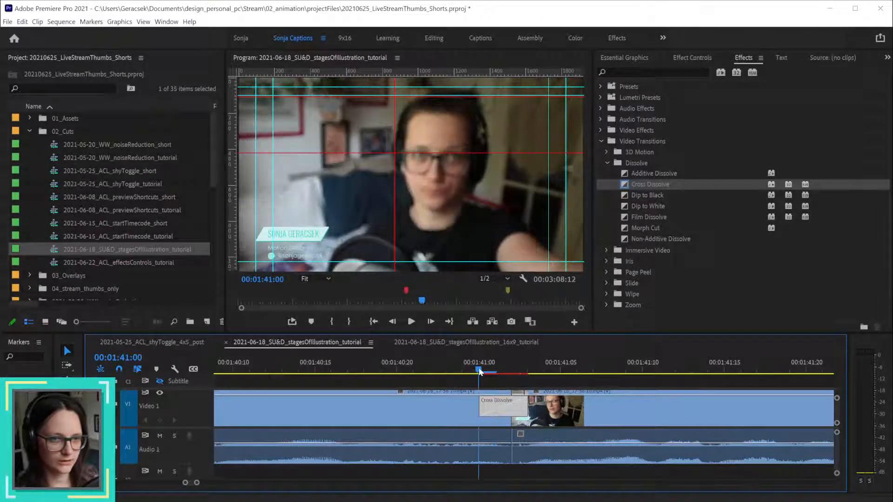
pyautogui.press('Right')
pyautogui.press('Right')
pyautogui.press('Right')
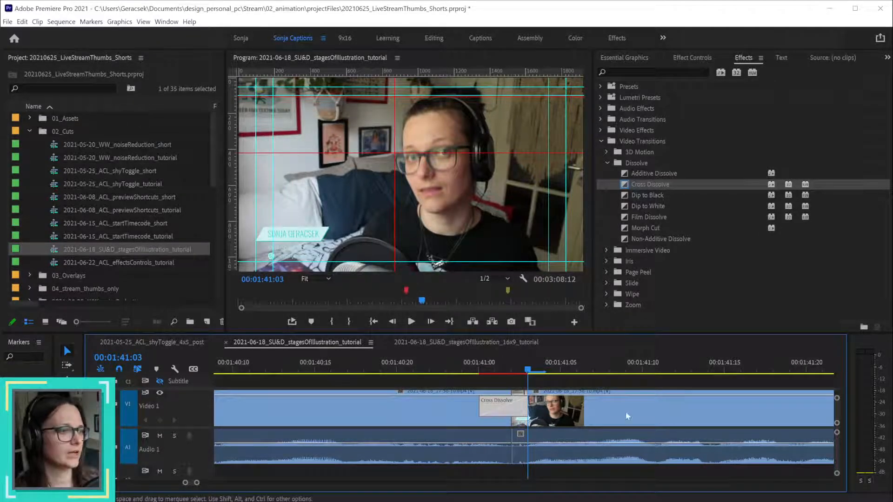
pyautogui.scroll(-3, 627, 413)
pyautogui.scroll(-5, 630, 419)
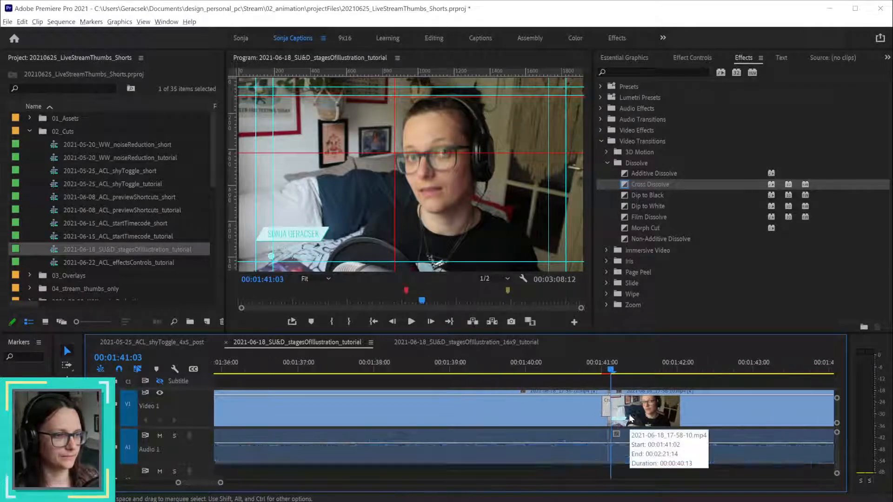
pyautogui.press('space')
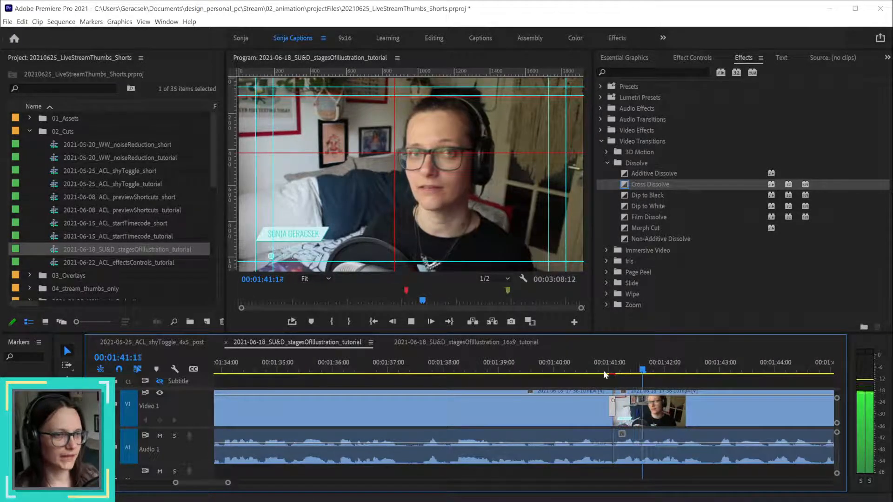
pyautogui.press('space')
# - Play across the preceding cut to the drawing clip from 00:01:26:18, and scrub over it to 00:01:27:04
pyautogui.scroll(-3, 604, 370)
pyautogui.click(262, 369)
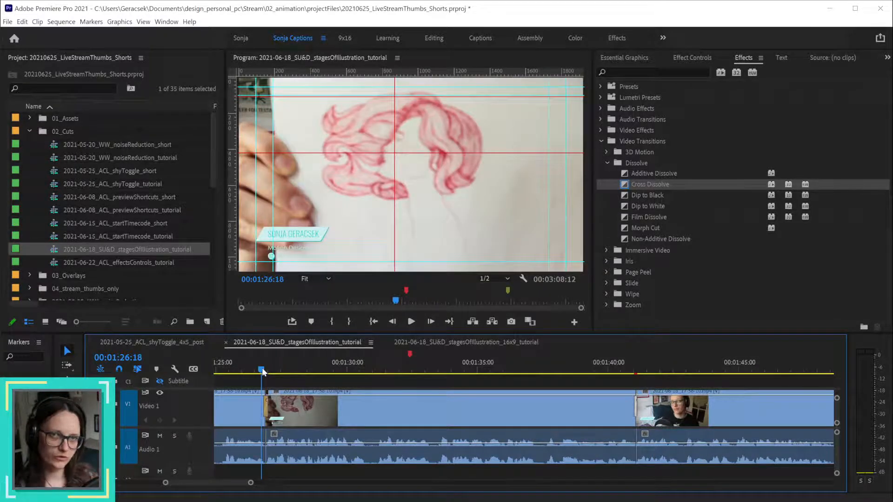
pyautogui.press('space')
pyautogui.press('space')
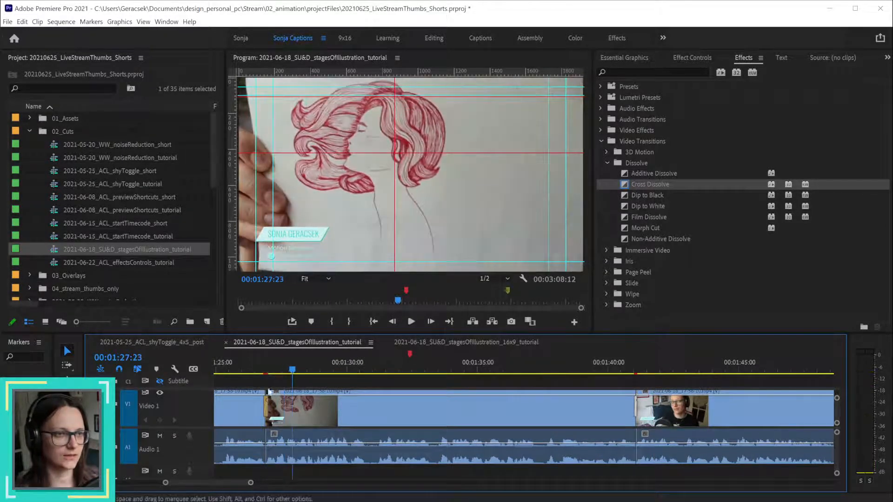
pyautogui.click(265, 370)
pyautogui.moveTo(265, 369); pyautogui.dragTo(273, 369)
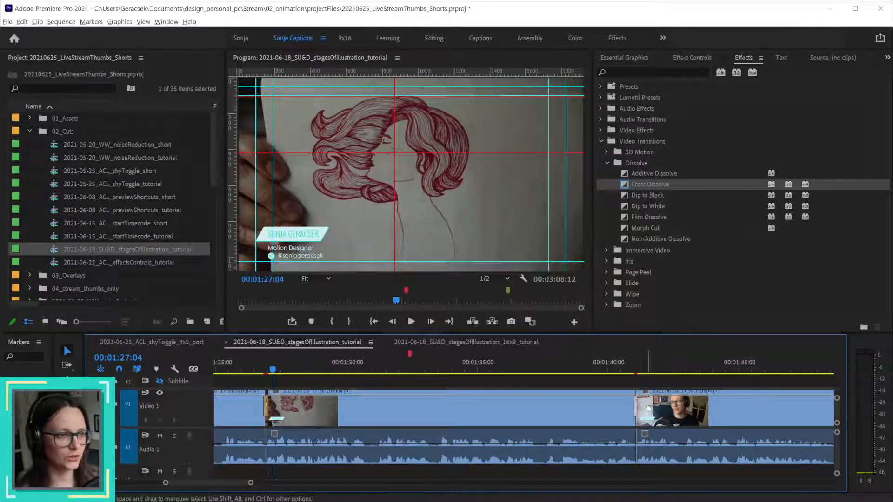
# - Scrub back and forth over the Cross Dissolve between 00:01:40:23 and 00:01:41:05 to examine the blend
pyautogui.scroll(5, 641, 393)
pyautogui.moveTo(607, 370); pyautogui.dragTo(621, 369)
pyautogui.scroll(-3, 459, 404)
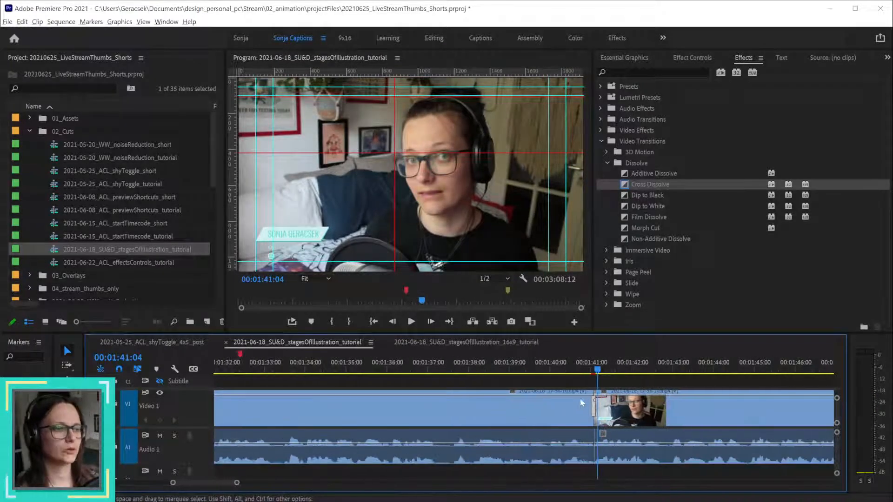
pyautogui.hotkey('ctrl', 'd')
pyautogui.scroll(3, 587, 370)
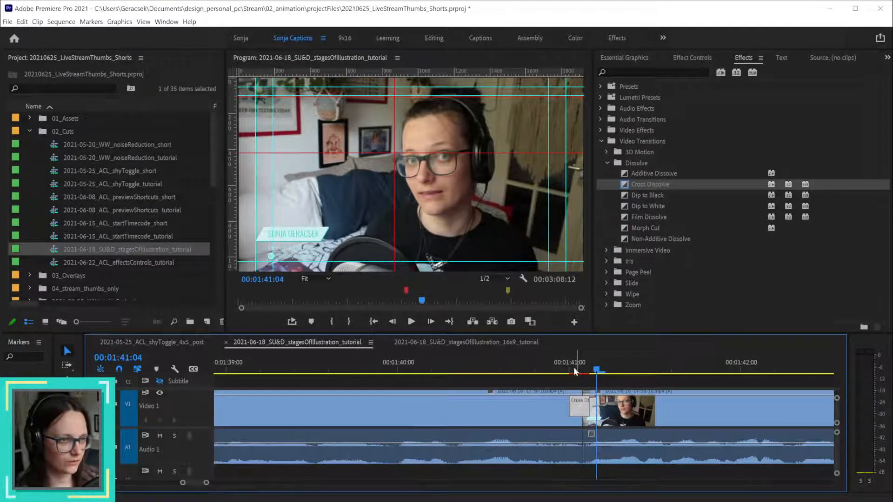
pyautogui.click(575, 371)
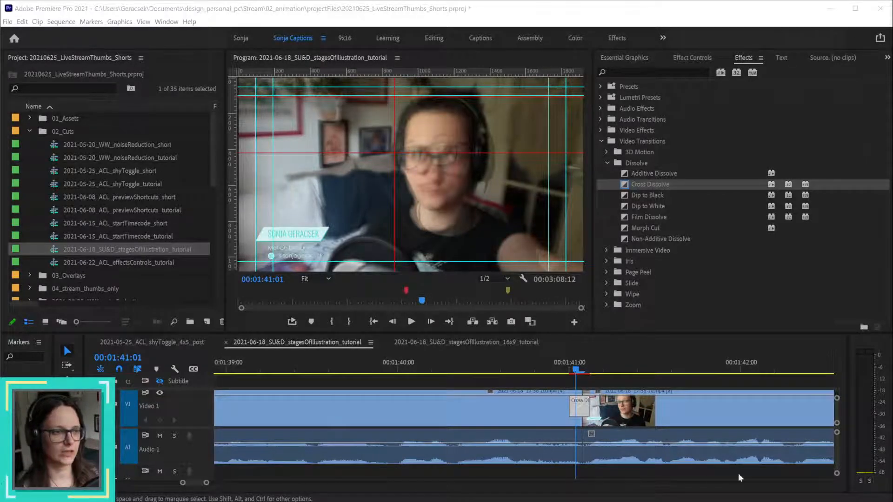
pyautogui.click(557, 368)
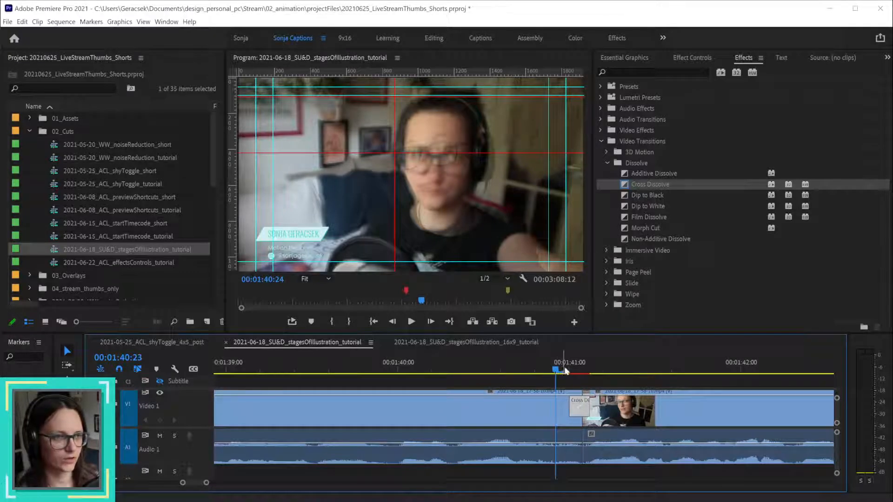
pyautogui.moveTo(565, 368); pyautogui.dragTo(606, 375)
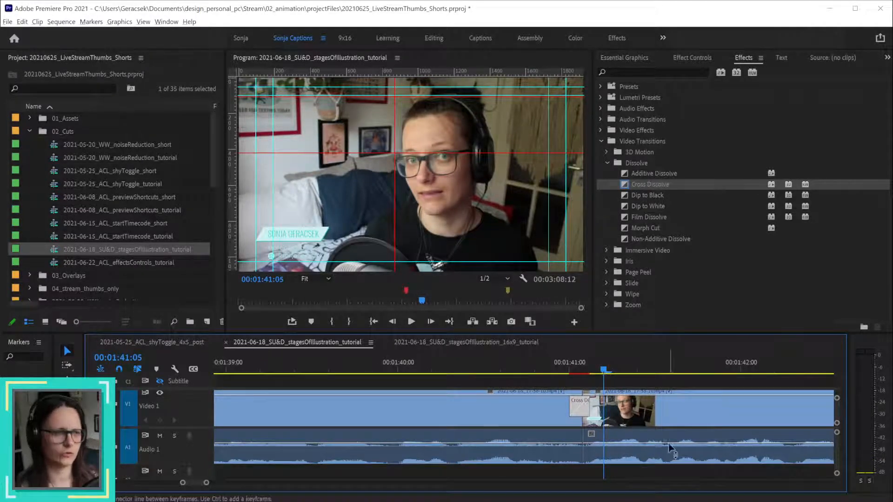
# - Extend the end of the talking clip before the timeline gap to about 00:02:25:00
pyautogui.scroll(-6, 675, 434)
pyautogui.scroll(-5, 676, 436)
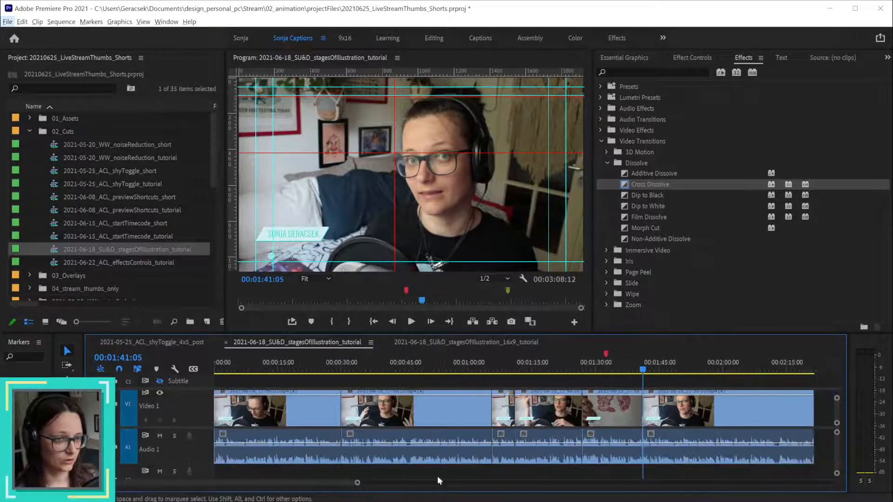
pyautogui.moveTo(272, 485); pyautogui.dragTo(299, 482)
pyautogui.scroll(3, 610, 444)
pyautogui.scroll(2, 678, 437)
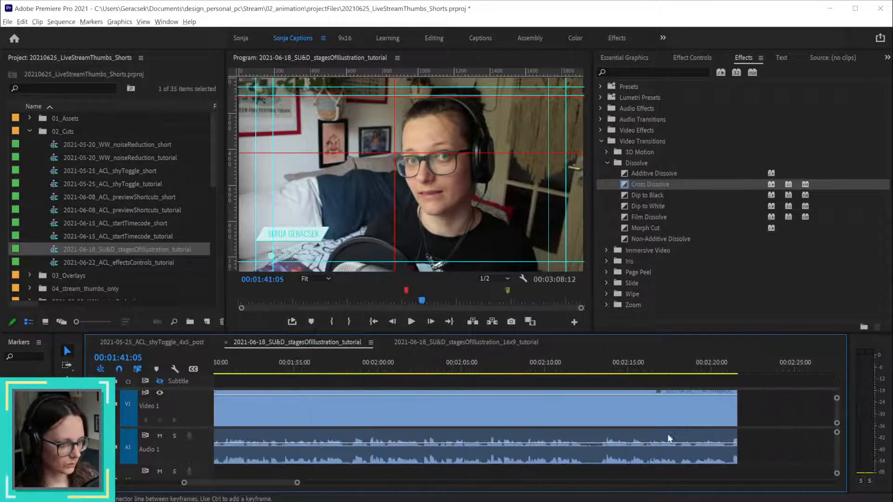
pyautogui.moveTo(735, 408); pyautogui.dragTo(788, 408)
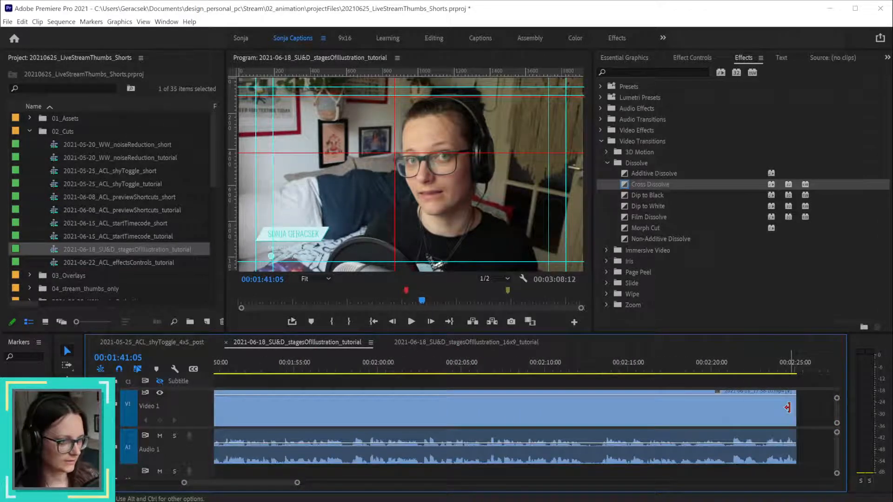
# - Play the extended clip from 00:02:12:19 and stop at 00:02:23:13
pyautogui.click(591, 371)
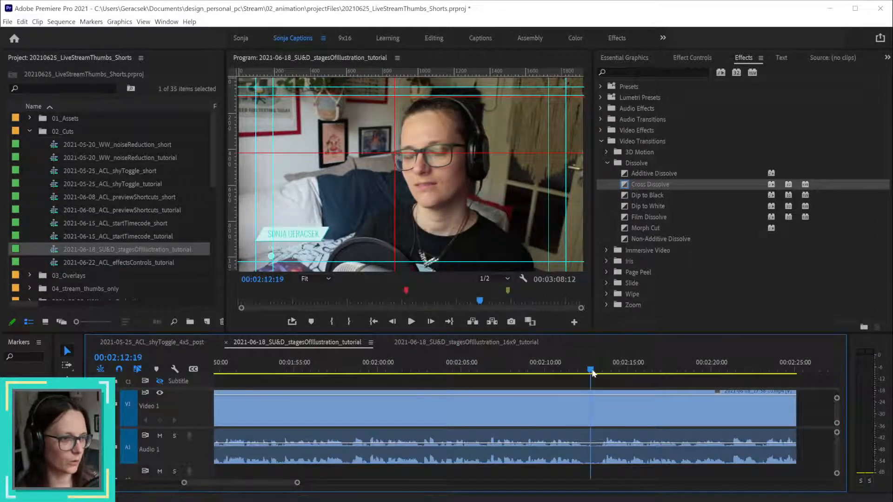
pyautogui.press('space')
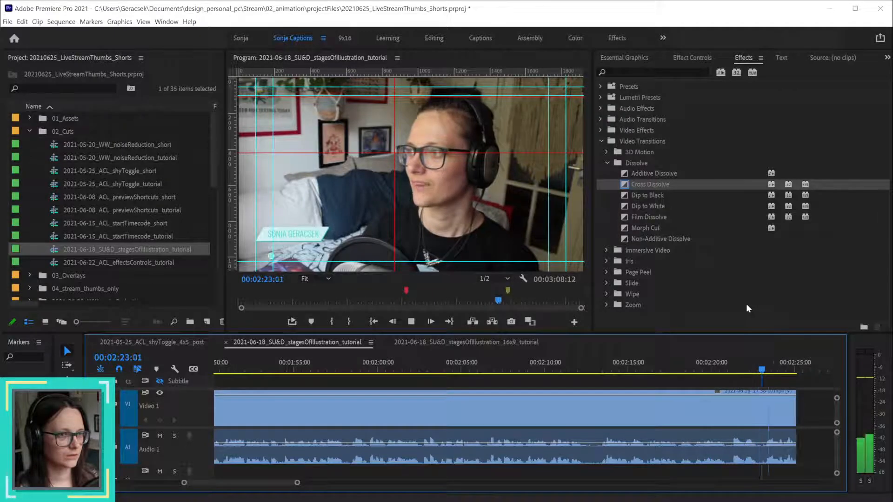
pyautogui.press('space')
# - Extend the talking clip's end to meet the following illustration clip, and review its footage between 00:02:19:21 and 00:02:27:15
pyautogui.scroll(-4, 759, 428)
pyautogui.moveTo(769, 412); pyautogui.dragTo(782, 408)
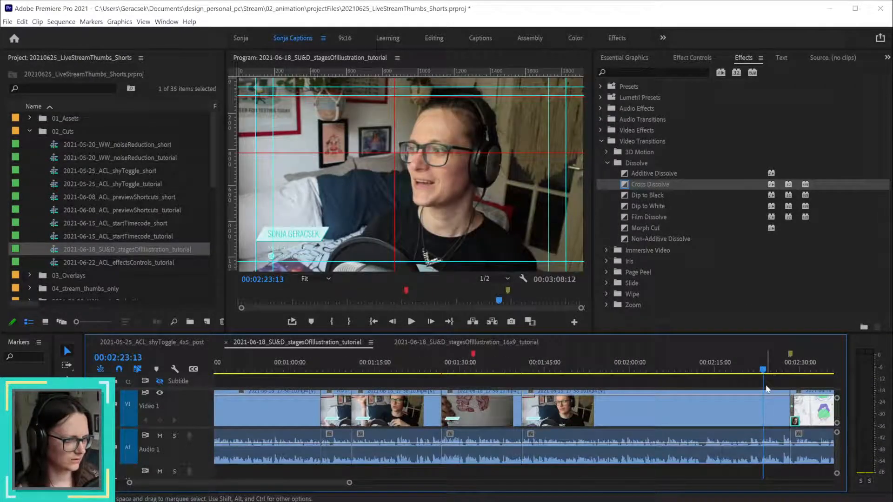
pyautogui.press('space')
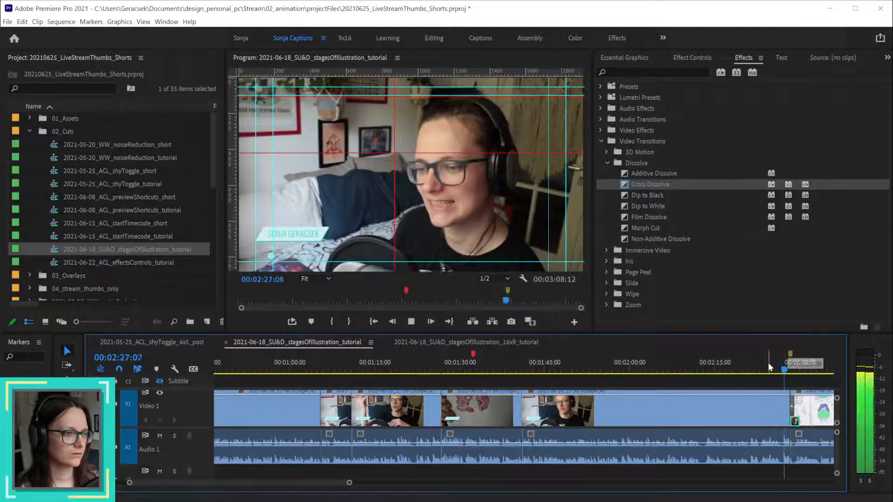
pyautogui.press('space')
pyautogui.scroll(1, 744, 400)
pyautogui.scroll(1, 744, 398)
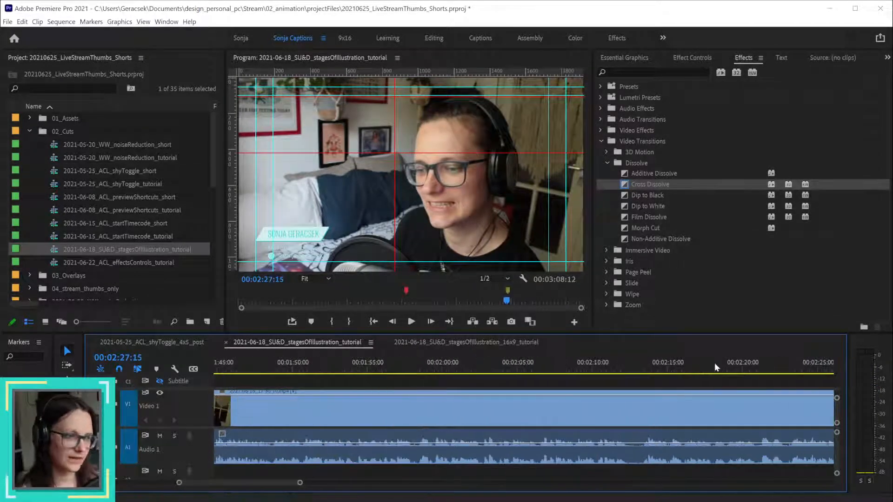
pyautogui.moveTo(718, 363); pyautogui.dragTo(738, 359)
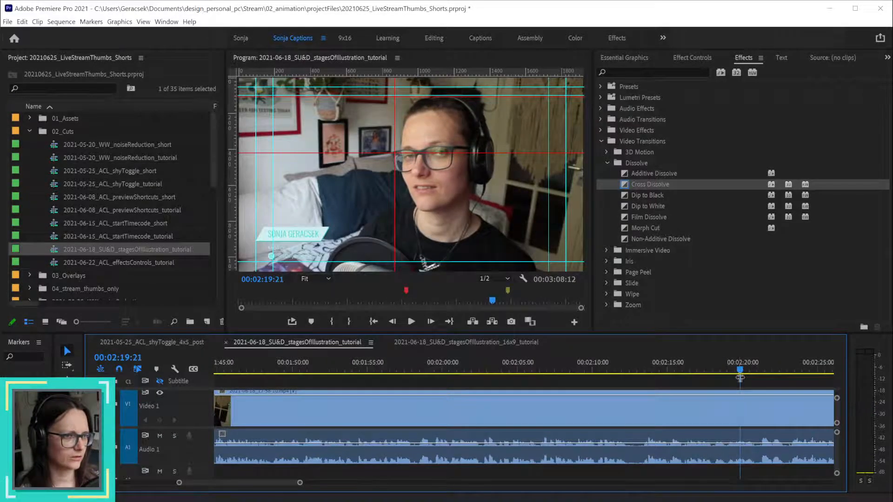
# - Move the final illustration clip along the timeline to start at 00:03:55:00, and move the green marker to its new start
pyautogui.scroll(-2, 738, 403)
pyautogui.scroll(-2, 737, 405)
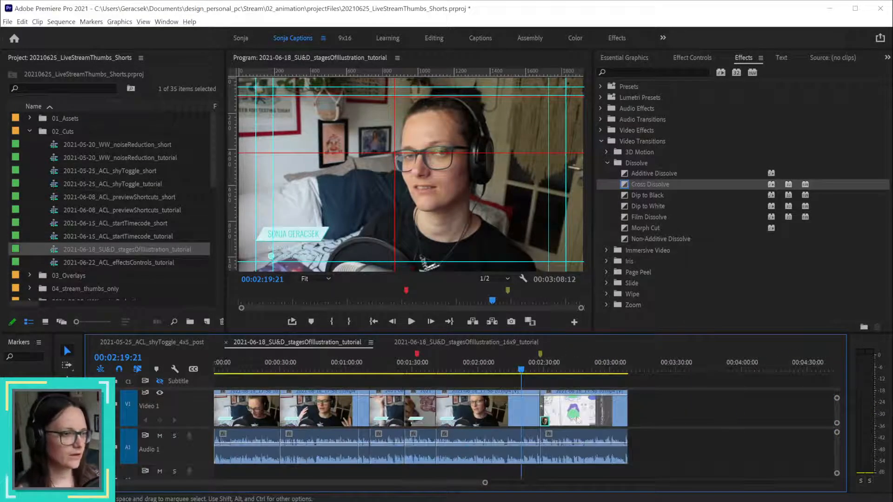
pyautogui.moveTo(575, 418); pyautogui.dragTo(764, 412)
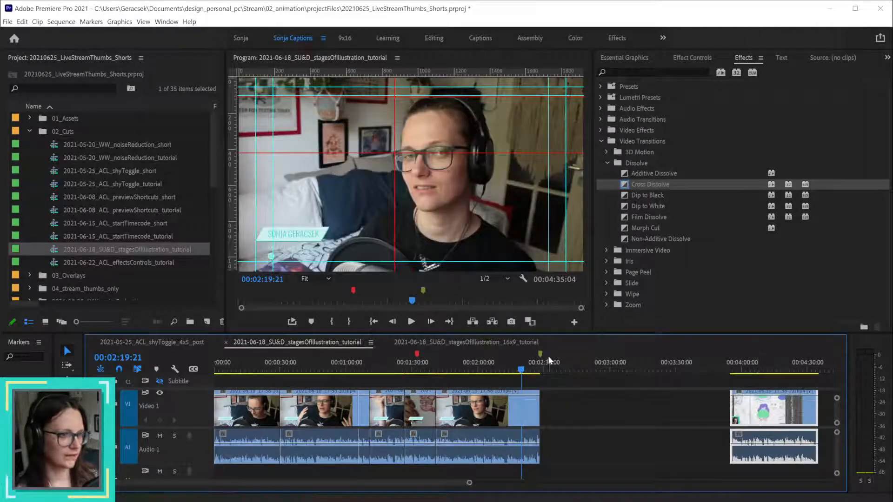
pyautogui.moveTo(540, 356); pyautogui.dragTo(619, 360)
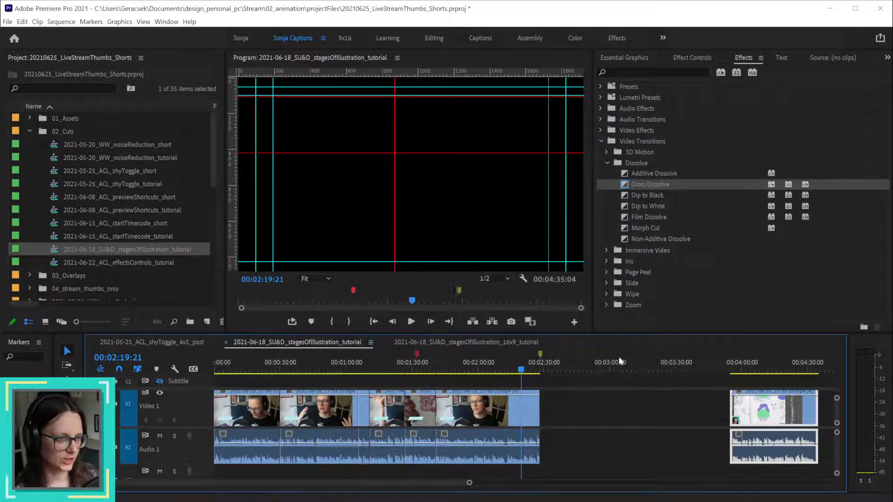
pyautogui.moveTo(723, 364); pyautogui.dragTo(730, 365)
pyautogui.click(729, 364)
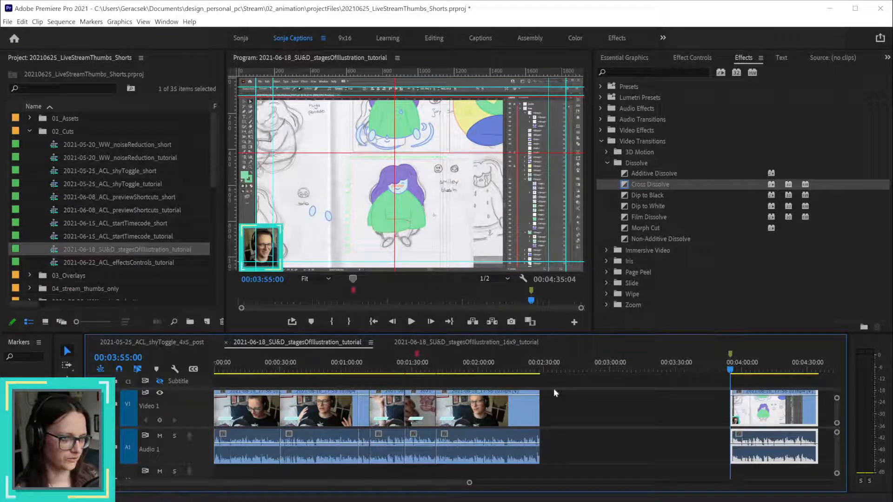
# - Extend the end of the talking clip into the freed space to about 00:03:30:00
pyautogui.moveTo(537, 406); pyautogui.dragTo(676, 409)
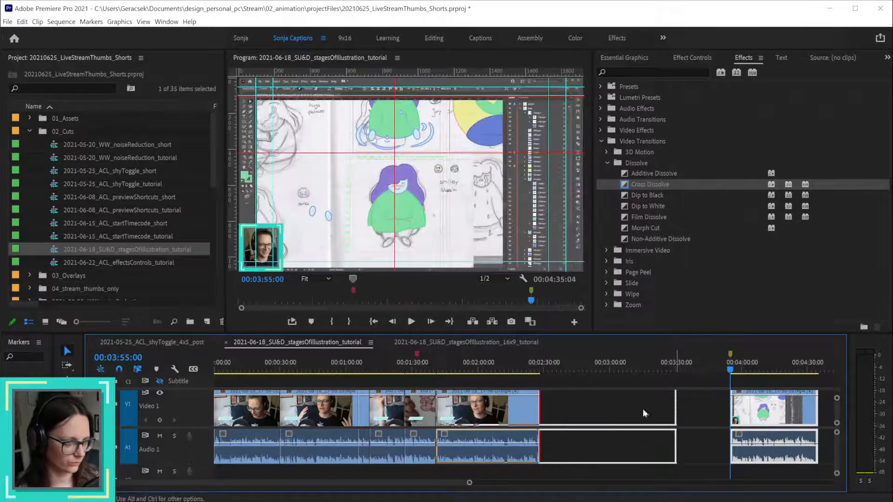
pyautogui.scroll(1, 534, 412)
pyautogui.scroll(1, 535, 412)
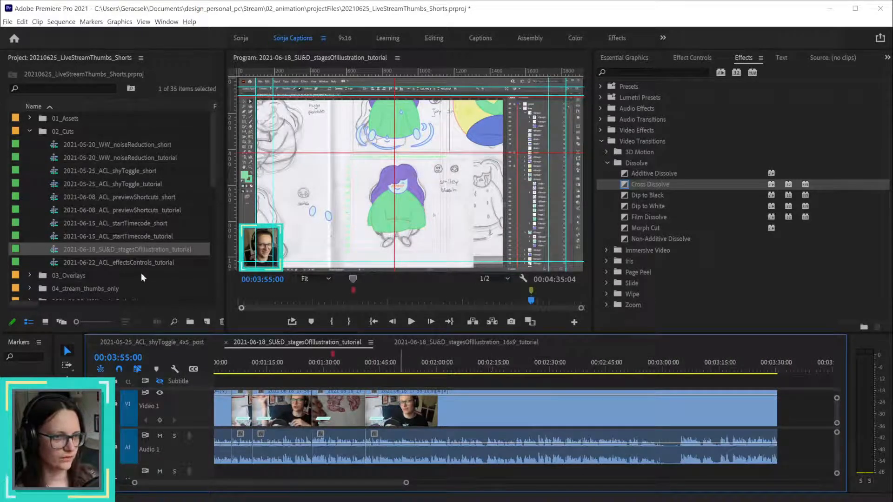
# - Review the extended talking clip in fast playback from about 00:01:40:23, stopping at 00:02:22:09
pyautogui.click(464, 362)
pyautogui.scroll(1, 442, 367)
pyautogui.moveTo(383, 370); pyautogui.dragTo(311, 372)
pyautogui.press('space')
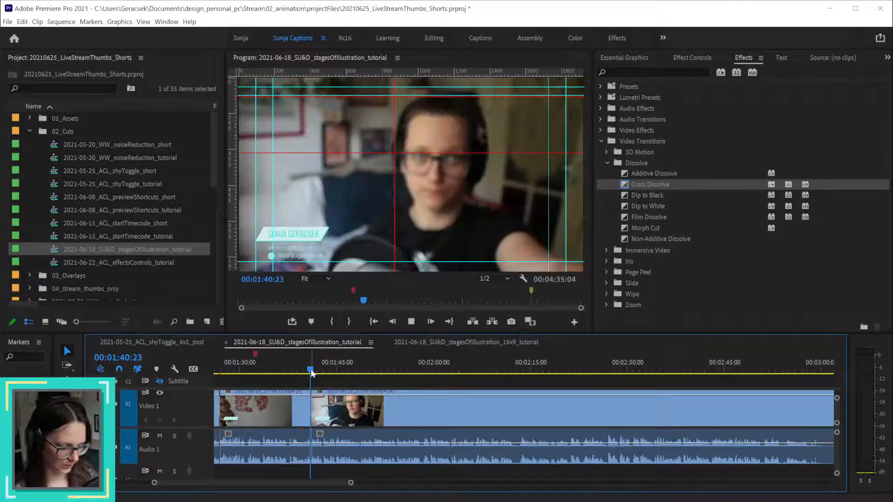
pyautogui.press('l')
pyautogui.press('l')
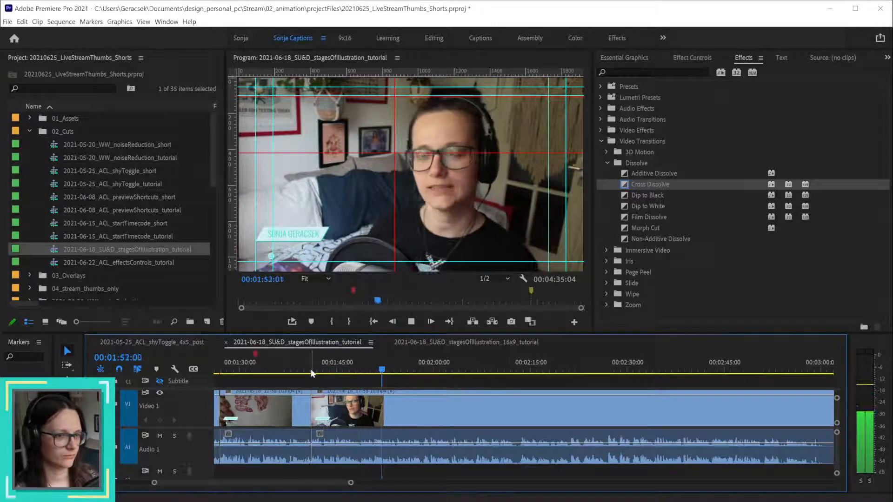
pyautogui.scroll(-2, 593, 432)
pyautogui.scroll(2, 593, 431)
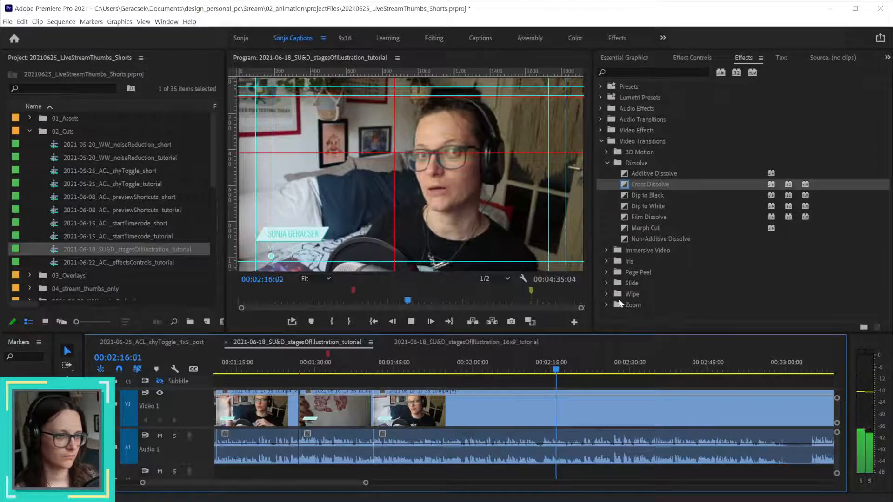
pyautogui.press('space')
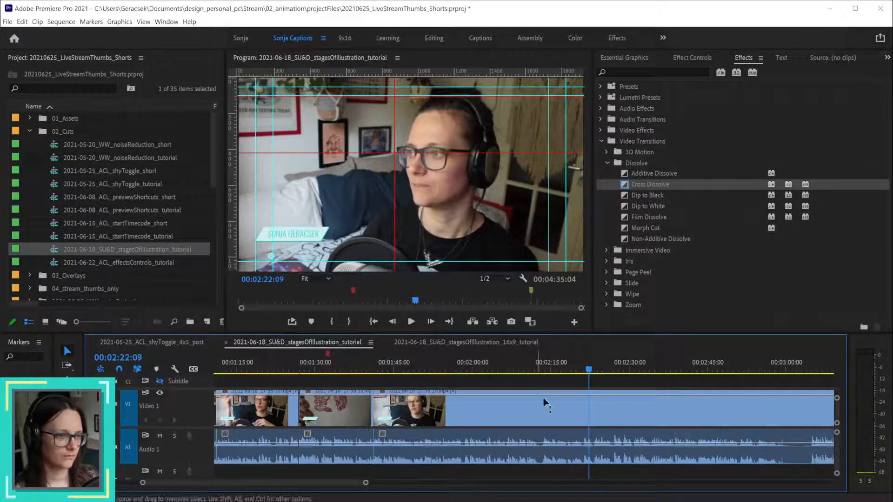
# - Split the extended talking clip, video and audio together, at 00:02:20:24
pyautogui.scroll(2, 578, 409)
pyautogui.moveTo(571, 371); pyautogui.dragTo(587, 371)
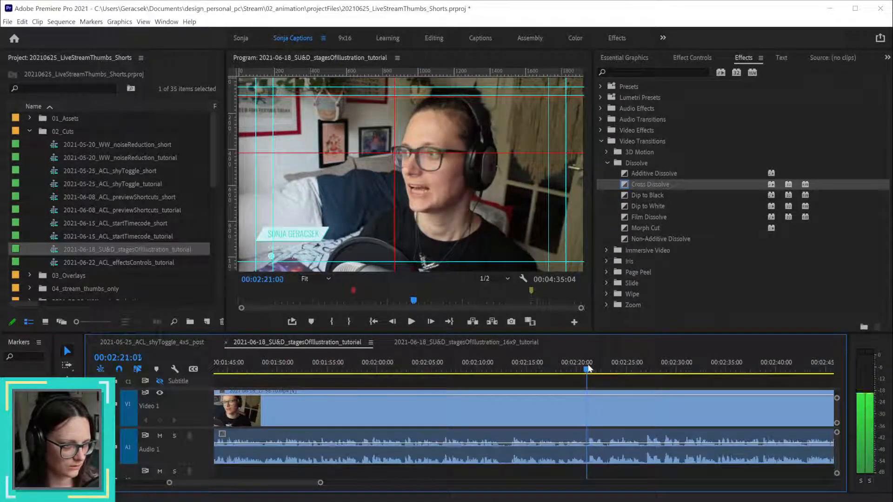
pyautogui.click(605, 412)
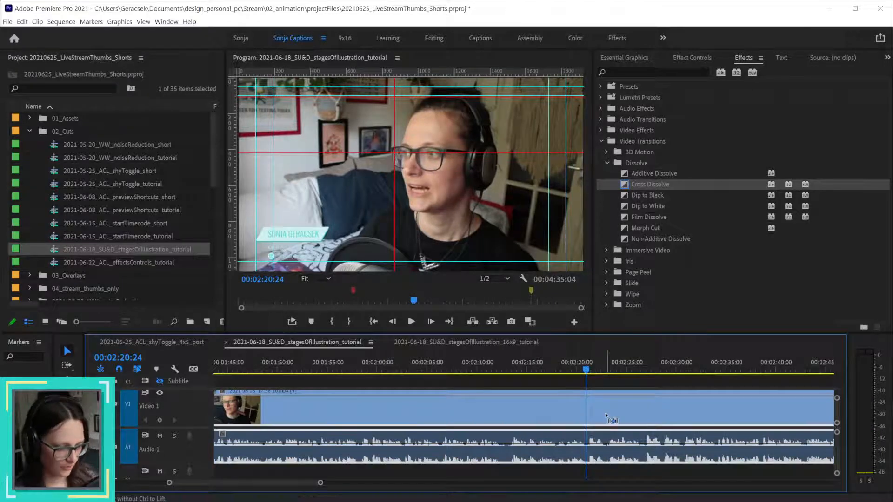
pyautogui.hotkey('ctrl', 'k')
pyautogui.scroll(-2, 634, 438)
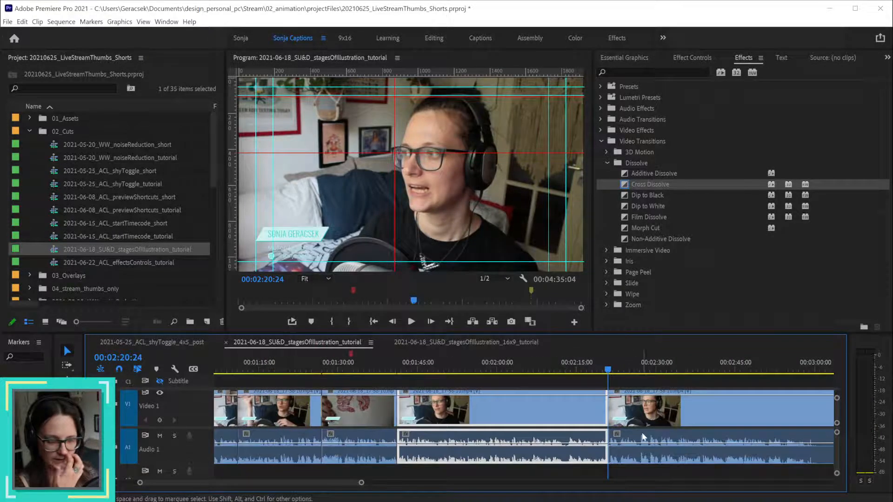
pyautogui.scroll(3, 645, 432)
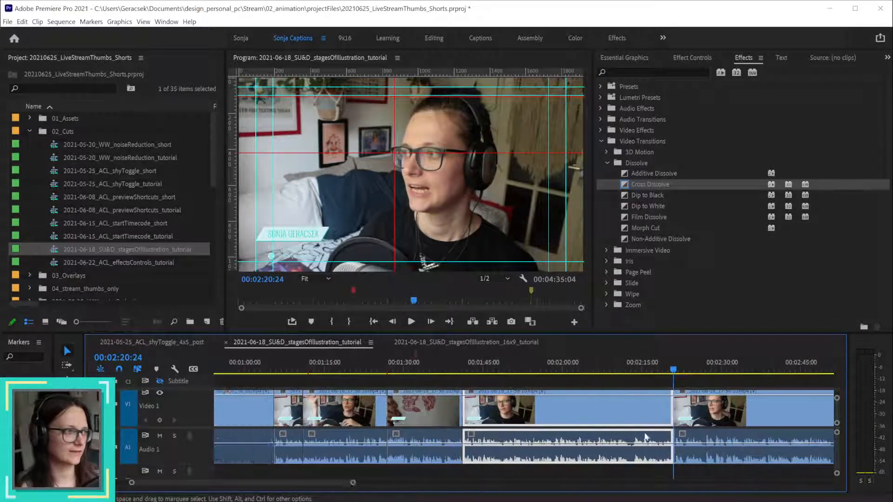
pyautogui.scroll(-3, 646, 431)
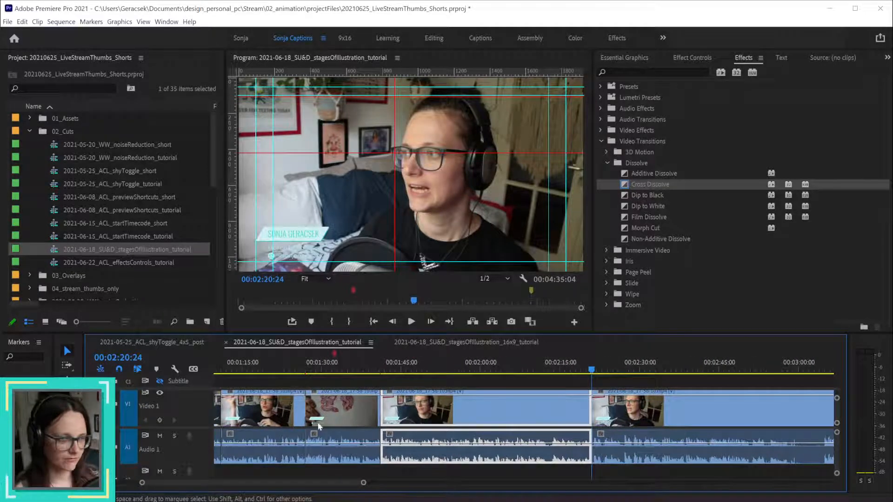
# - Delete all empty video and audio tracks from the stagesOfIllustration tutorial sequence
pyautogui.scroll(2, 712, 425)
pyautogui.moveTo(837, 398)
pyautogui.mouseDown()
pyautogui.moveTo(839, 386)
pyautogui.moveTo(839, 408)
pyautogui.moveTo(849, 394)
pyautogui.mouseUp()
pyautogui.hscroll(-2, 187, 424)
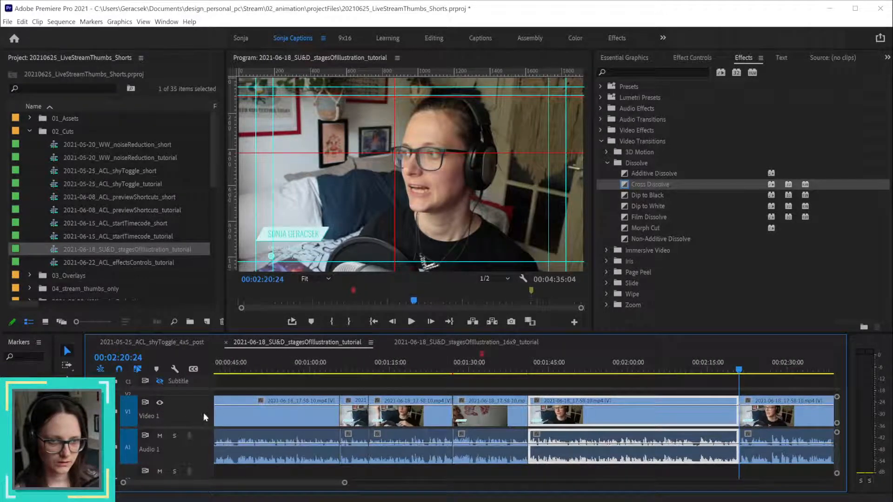
pyautogui.scroll(2, 222, 409)
pyautogui.rightClick(190, 414)
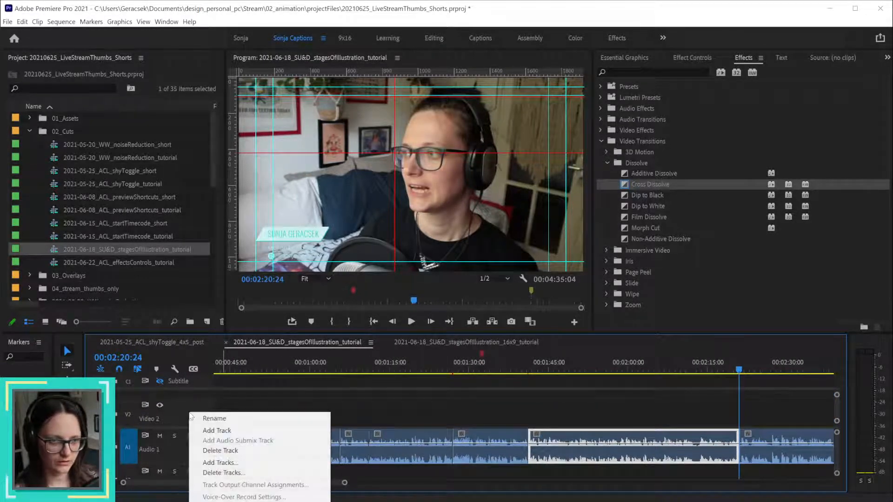
pyautogui.click(207, 474)
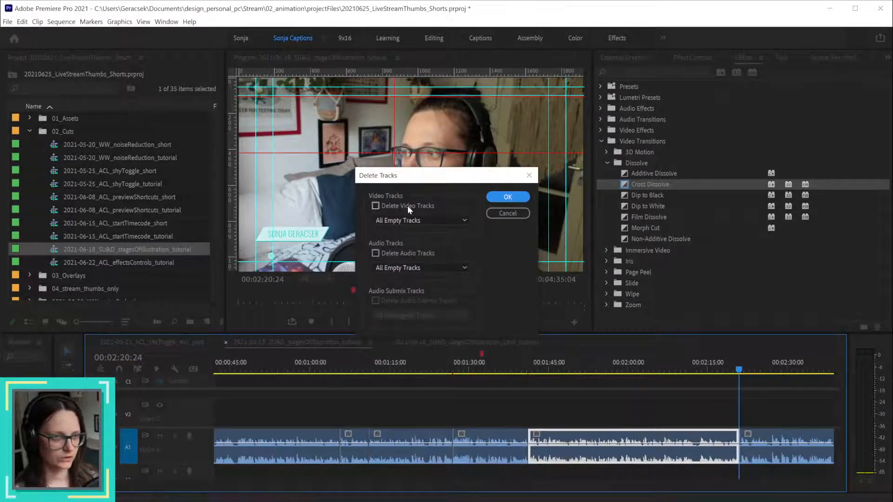
pyautogui.click(408, 205)
pyautogui.click(384, 253)
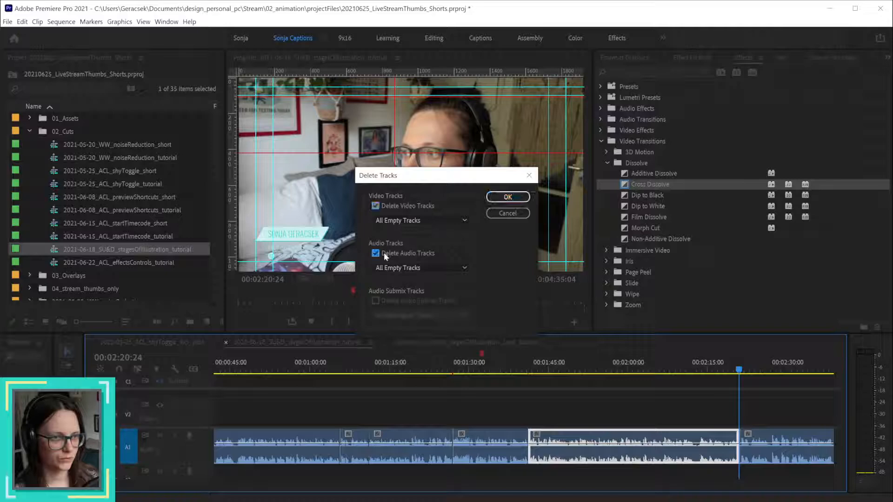
pyautogui.click(506, 198)
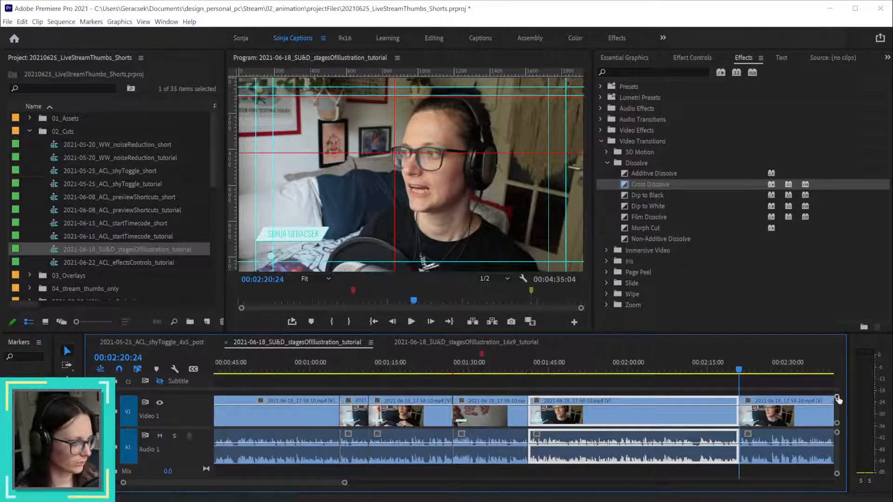
# - Adjust the Video 1 track height, shift the divider between video and audio tracks down, and shrink Audio 1 to a slim row
pyautogui.moveTo(838, 397); pyautogui.dragTo(840, 399)
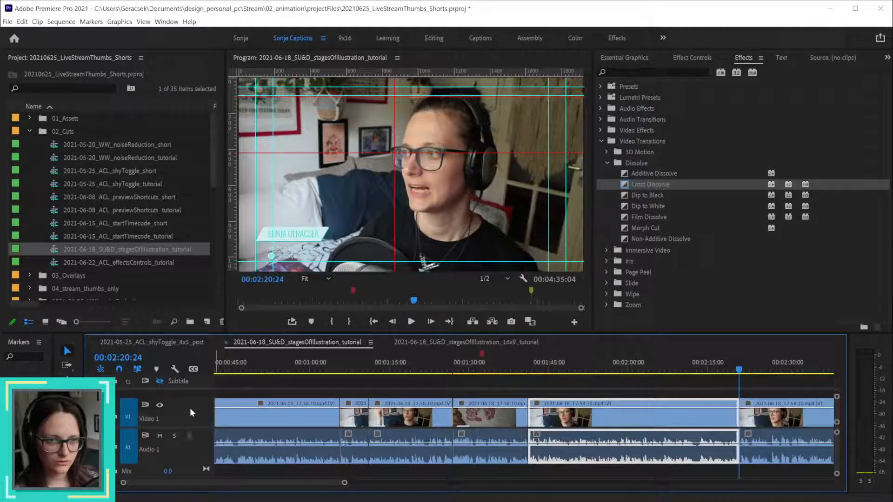
pyautogui.scroll(-1, 190, 408)
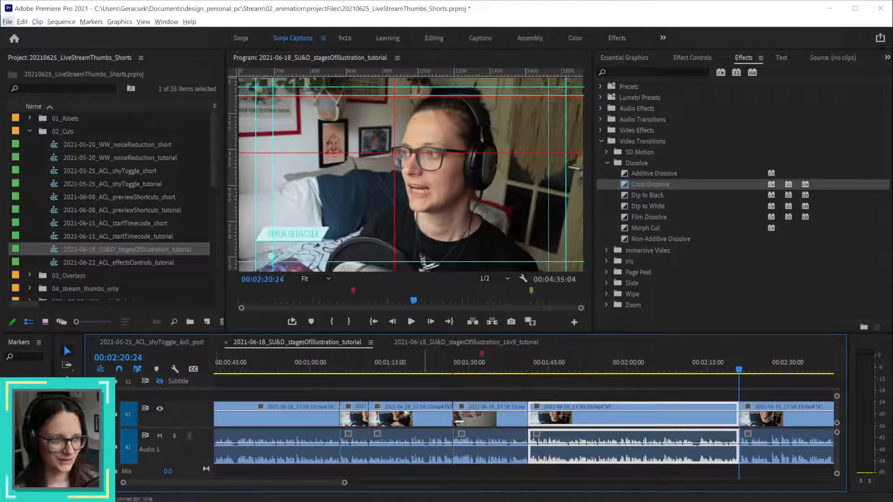
pyautogui.scroll(1, 190, 417)
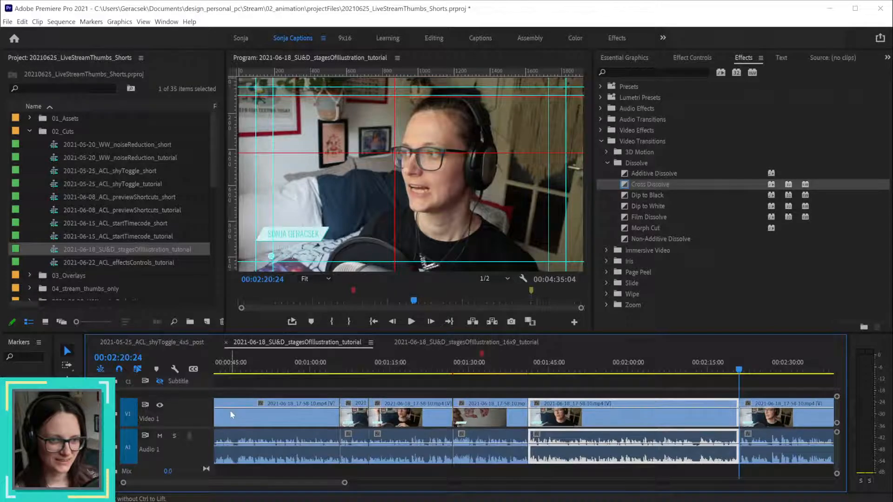
pyautogui.scroll(1, 199, 413)
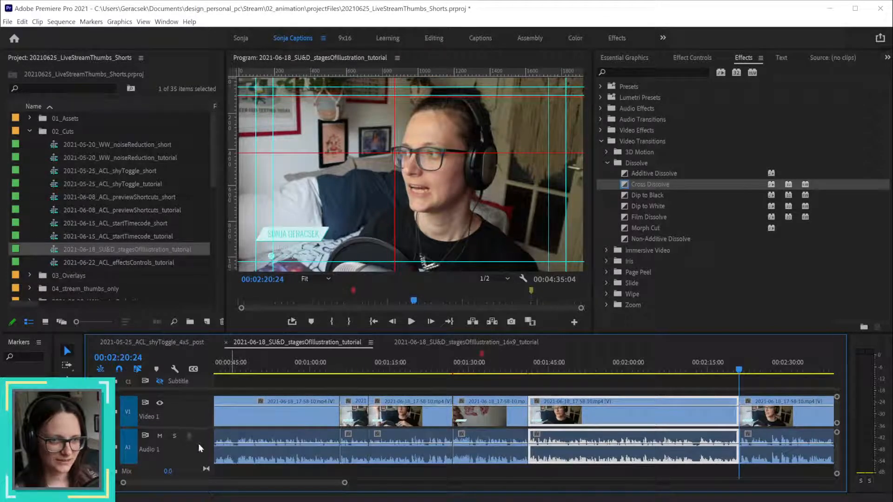
pyautogui.scroll(-1, 199, 448)
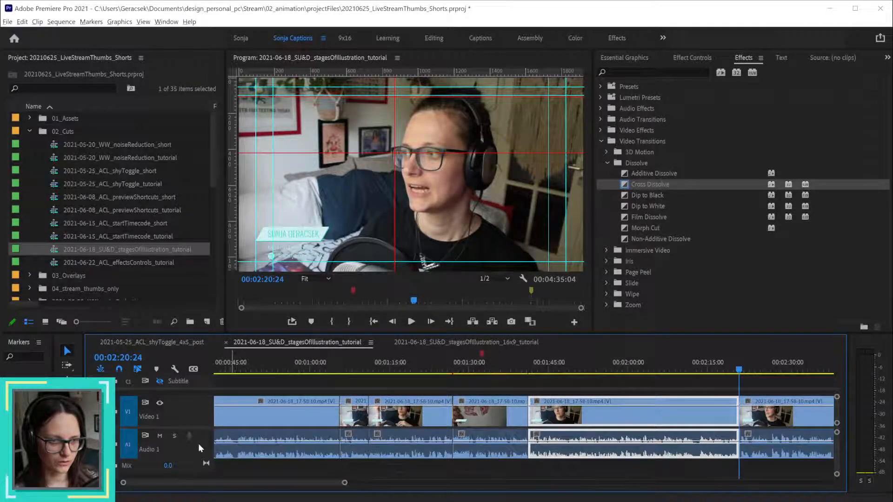
pyautogui.press('alt')
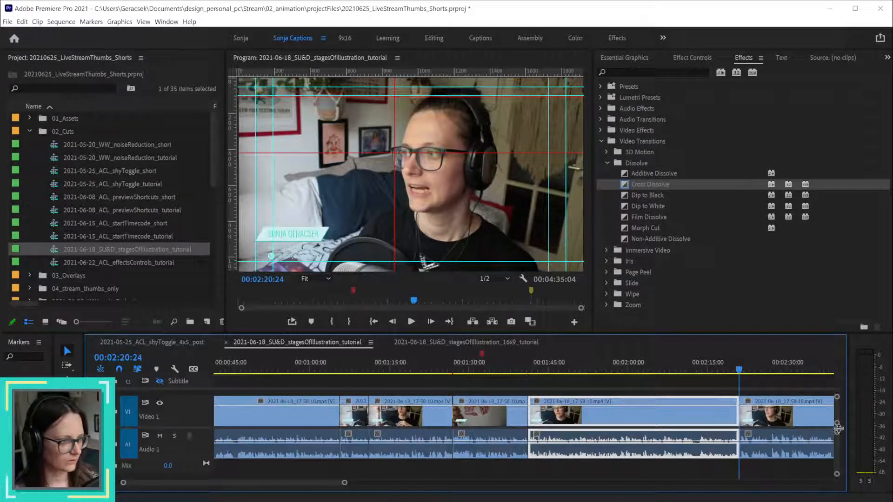
pyautogui.moveTo(838, 429); pyautogui.dragTo(838, 438)
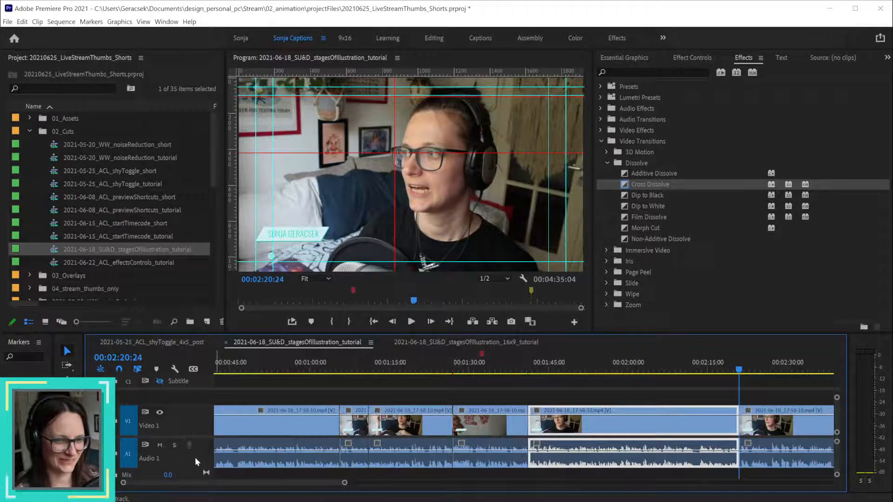
pyautogui.keyDown('alt'); pyautogui.scroll(-1, 195, 461); pyautogui.keyUp('alt')
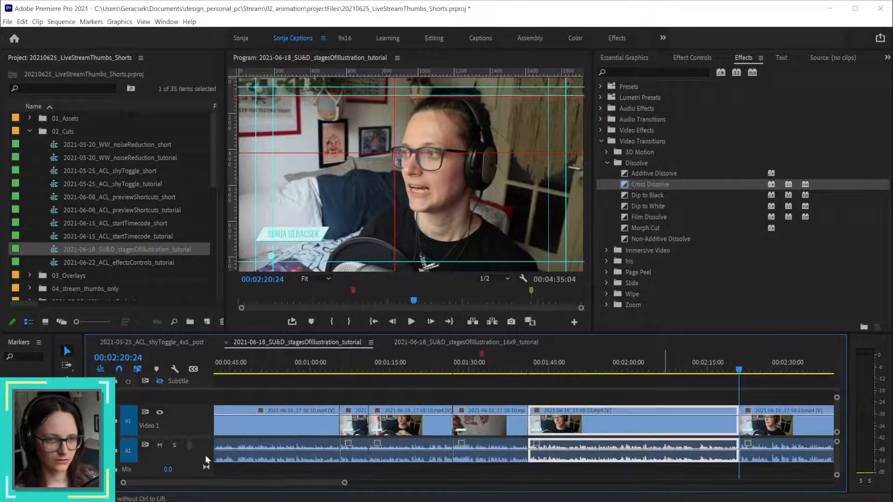
pyautogui.moveTo(201, 463); pyautogui.dragTo(205, 457)
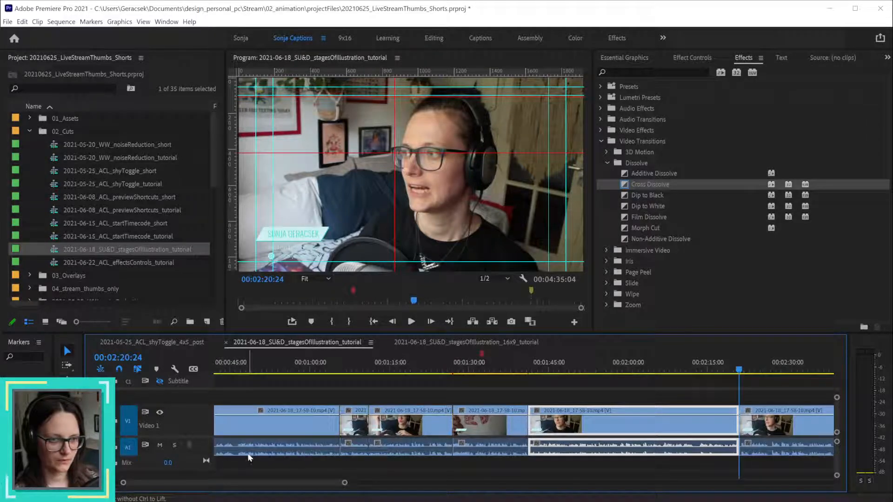
# - Enlarge the timeline panel, make the Video 1 and Audio 1 tracks taller, and shift the divider between them slightly up
pyautogui.scroll(1, 762, 451)
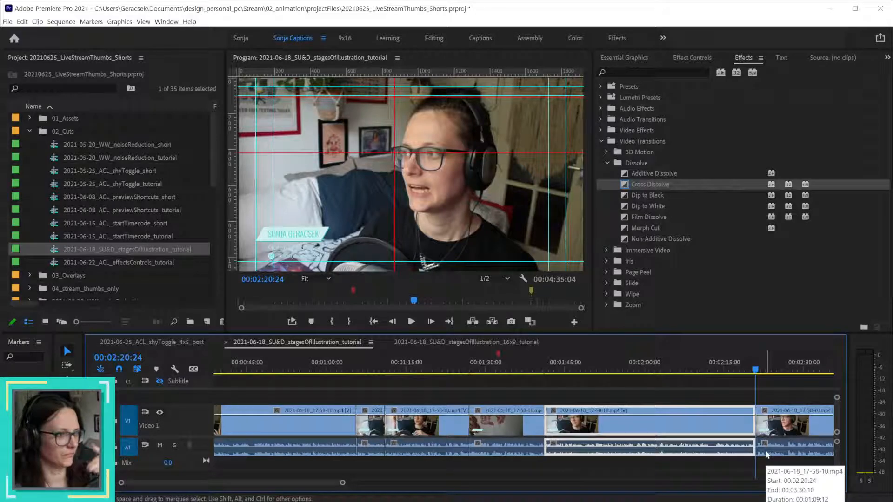
pyautogui.scroll(5, 765, 451)
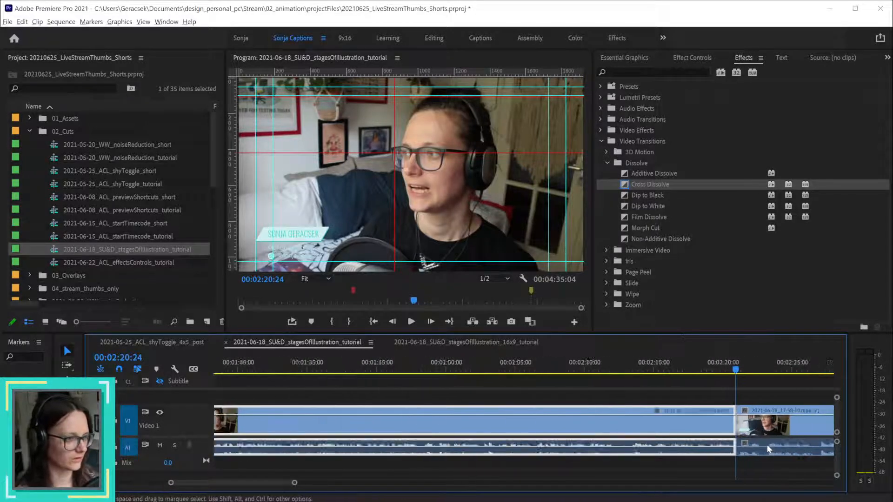
pyautogui.scroll(1, 766, 448)
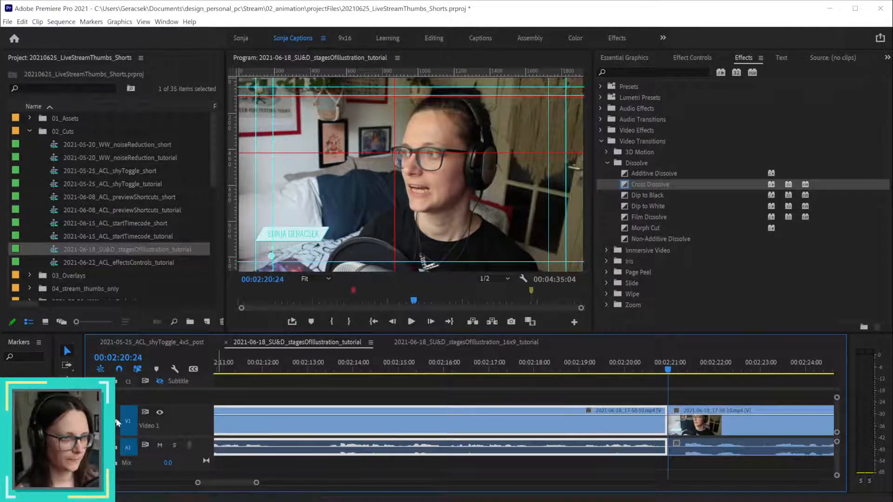
pyautogui.moveTo(189, 406); pyautogui.dragTo(189, 401)
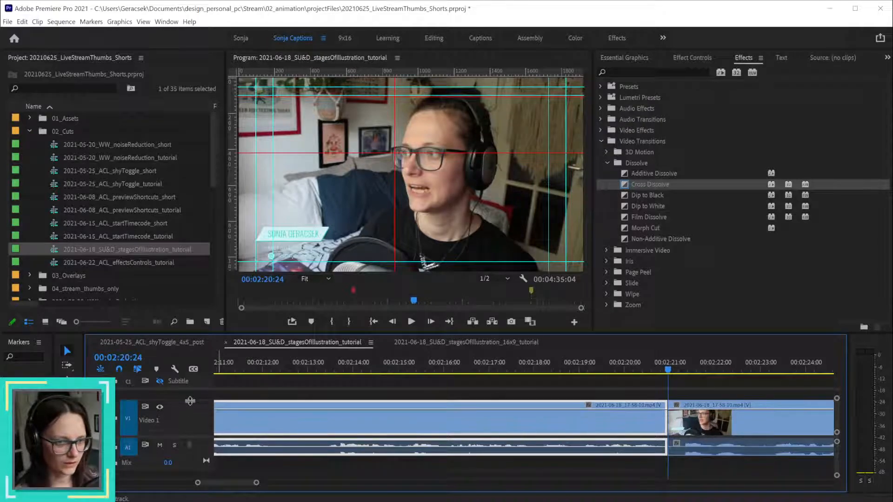
pyautogui.moveTo(312, 333); pyautogui.dragTo(312, 321)
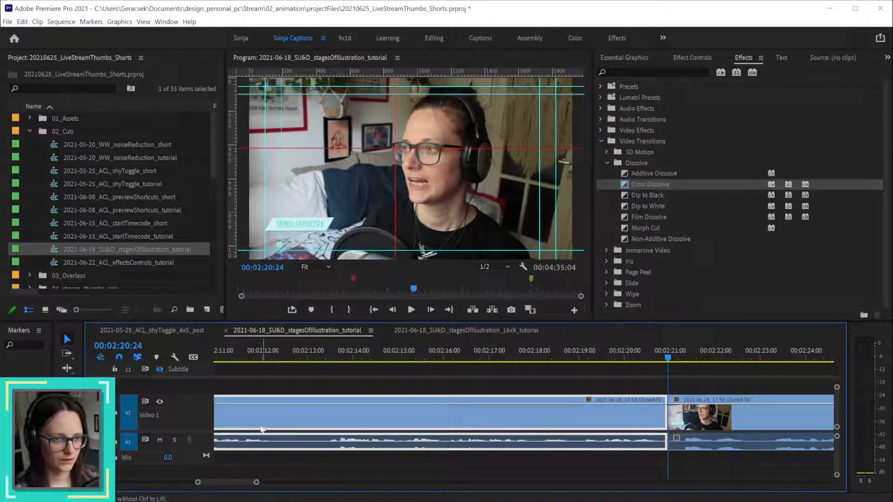
pyautogui.moveTo(173, 452); pyautogui.dragTo(606, 459)
pyautogui.hotkey('alt', '=')
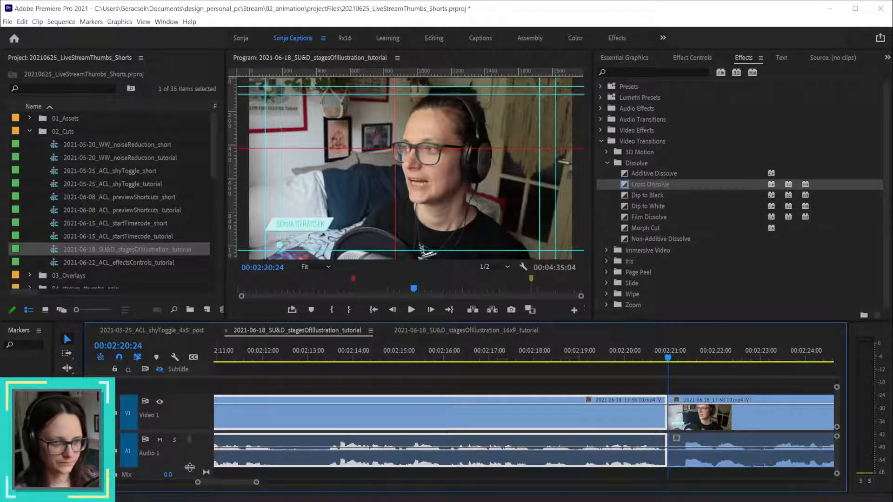
pyautogui.moveTo(190, 467); pyautogui.dragTo(190, 460)
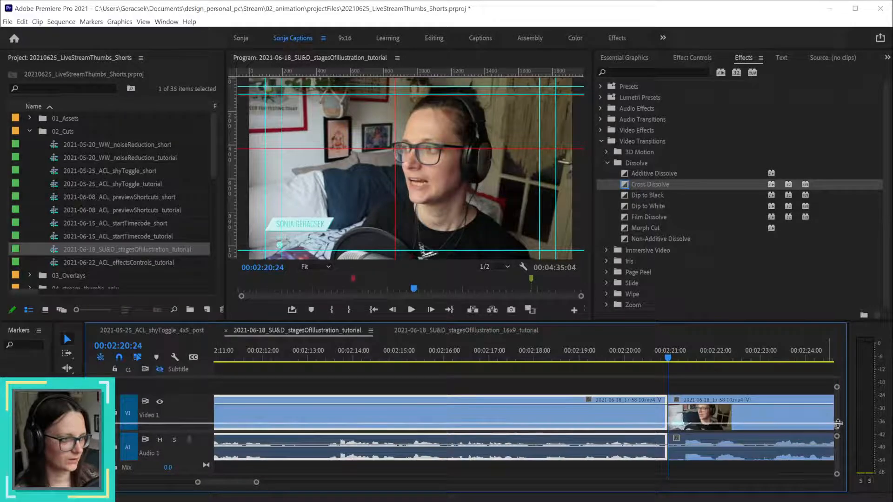
pyautogui.moveTo(838, 429); pyautogui.dragTo(838, 424)
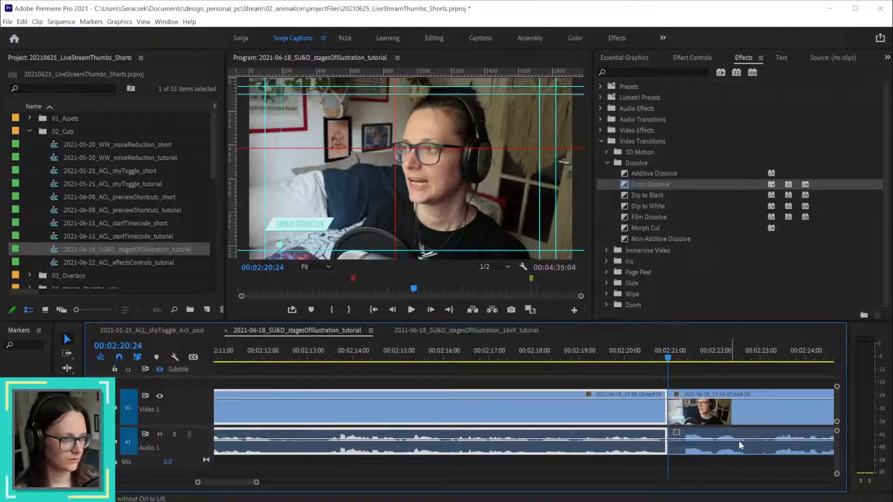
# - Play the talking clip that follows the 00:02:20:24 split, reviewing it up to the drawings at 00:03:06:21
pyautogui.scroll(-6, 751, 444)
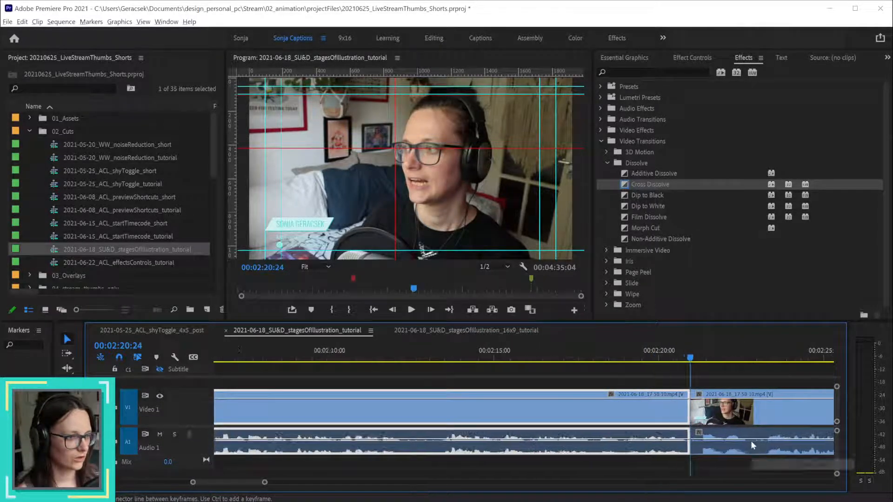
pyautogui.scroll(-4, 749, 440)
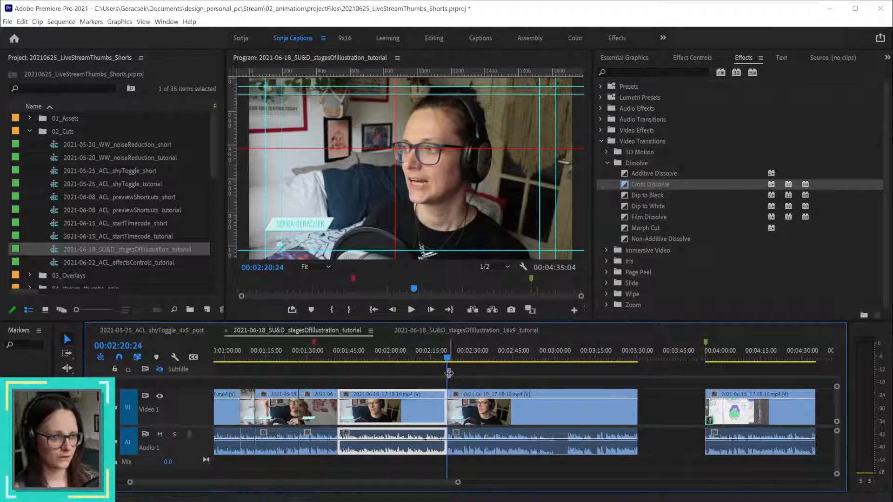
pyautogui.press('space')
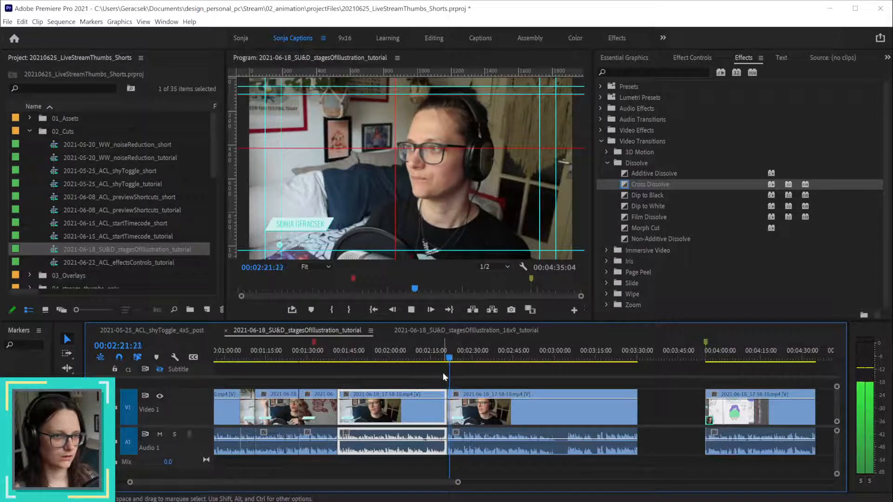
pyautogui.scroll(3, 460, 408)
pyautogui.scroll(2, 460, 408)
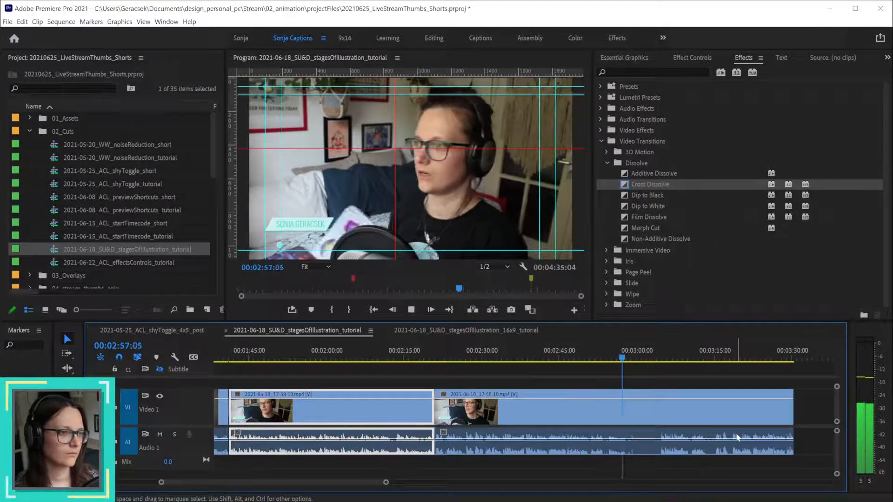
pyautogui.scroll(-3, 726, 441)
pyautogui.scroll(-2, 674, 424)
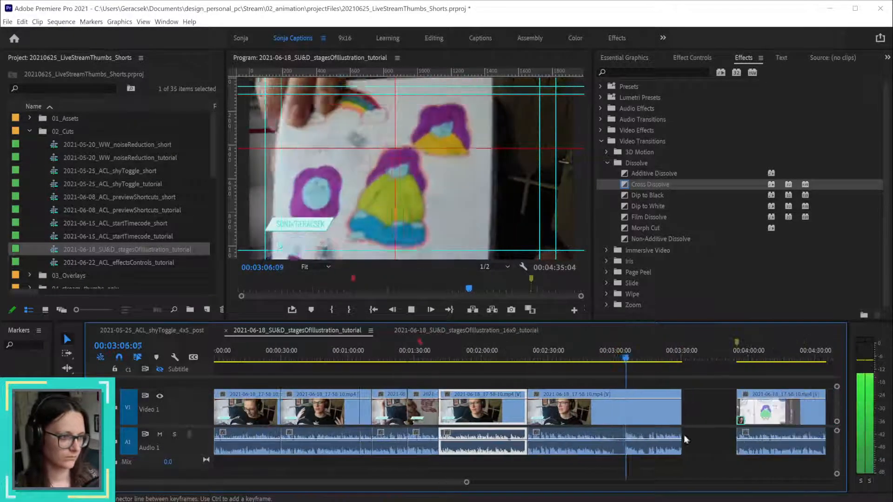
pyautogui.press('space')
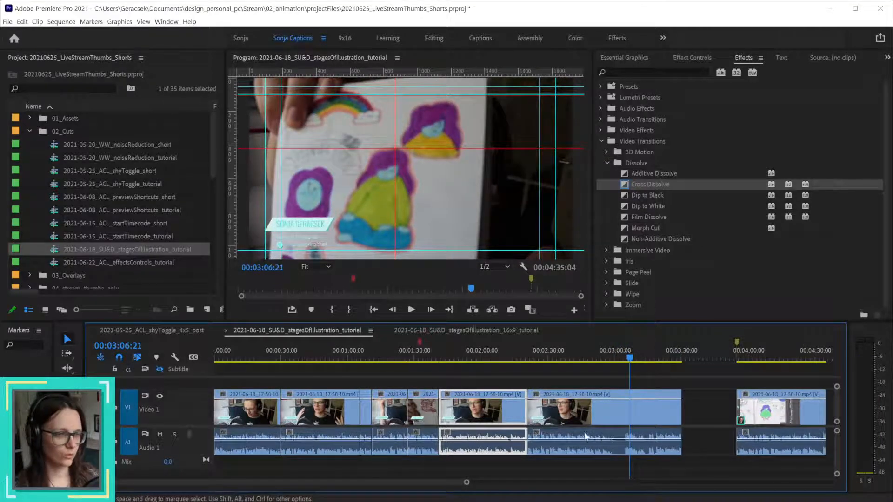
# - Open the last talking clip's source footage and review it beyond the current cut, from about 00:38:01 to 00:40:07
pyautogui.doubleClick(597, 408)
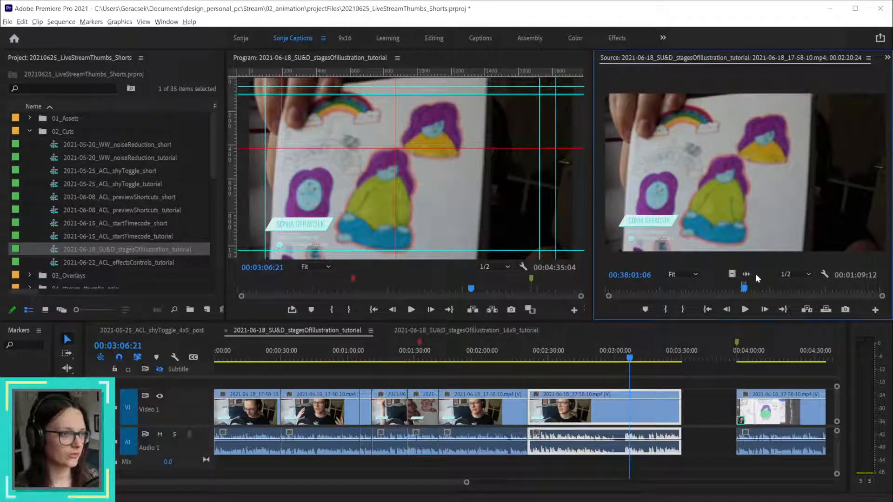
pyautogui.press('Left')
pyautogui.press('Left')
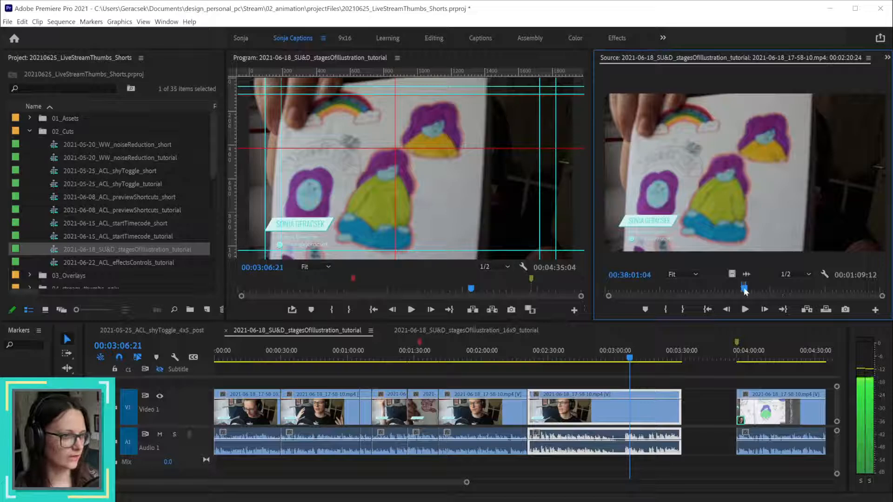
pyautogui.click(745, 288)
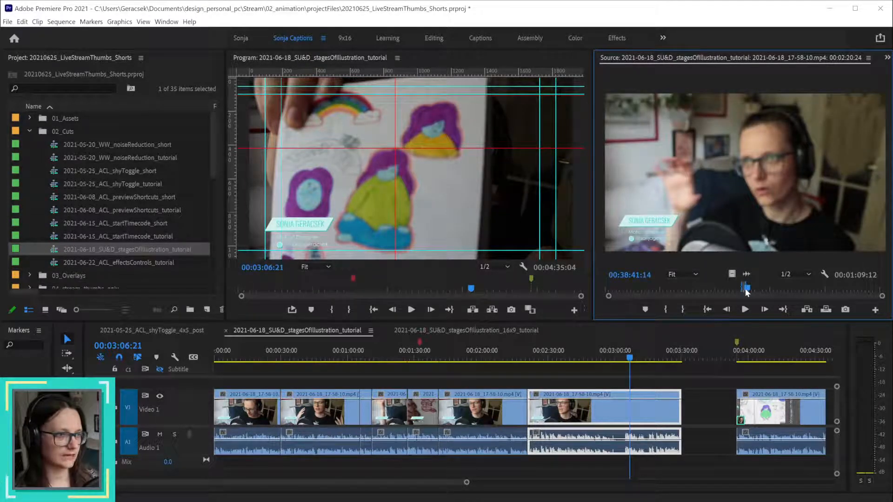
pyautogui.moveTo(746, 289); pyautogui.dragTo(748, 290)
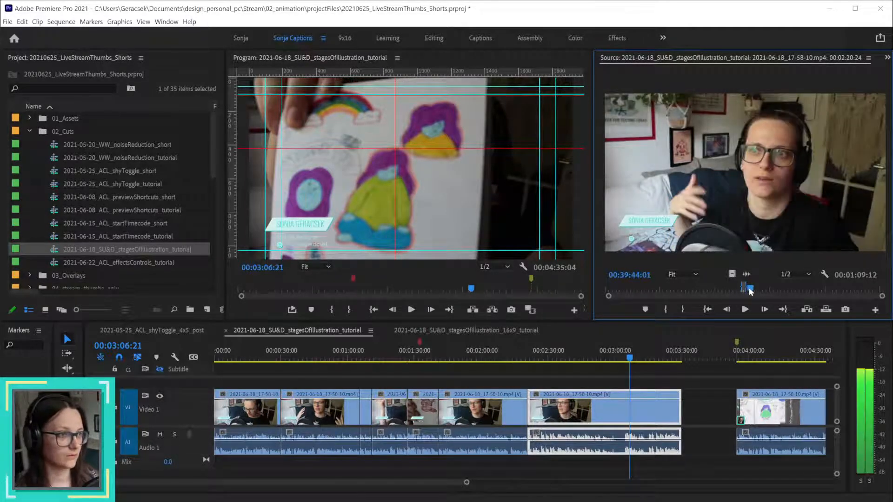
pyautogui.press('space')
pyautogui.press('space')
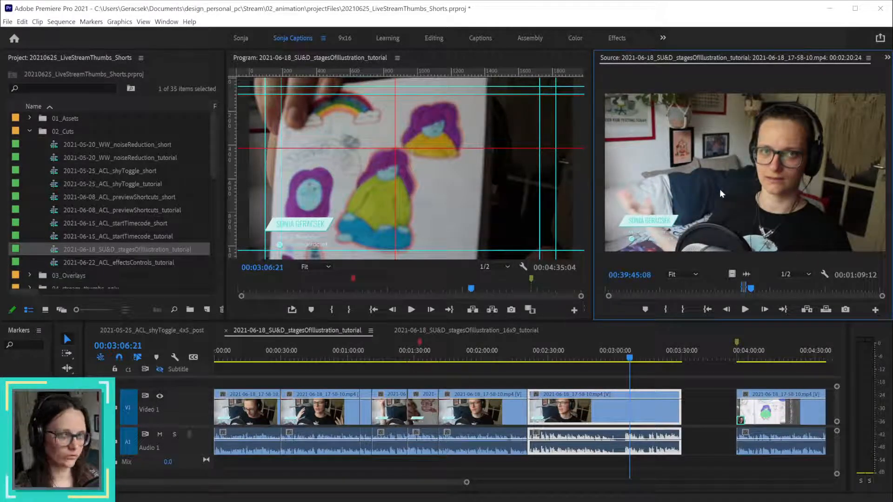
pyautogui.press('space')
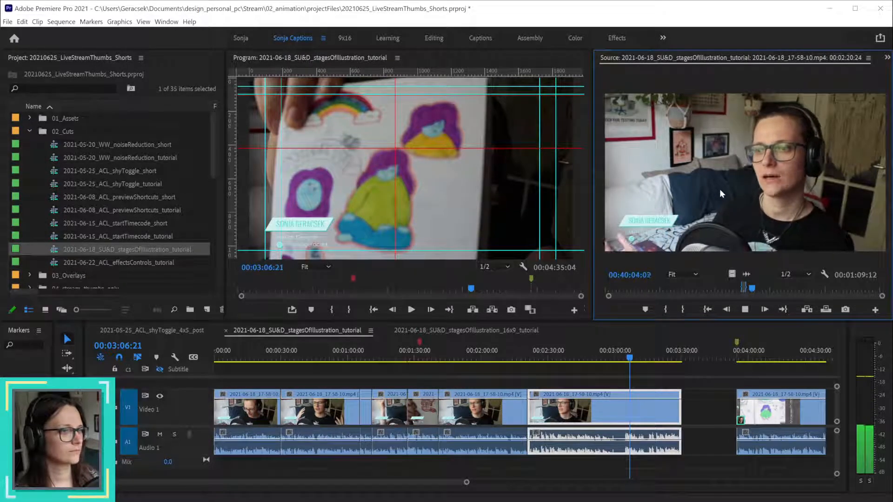
pyautogui.press('space')
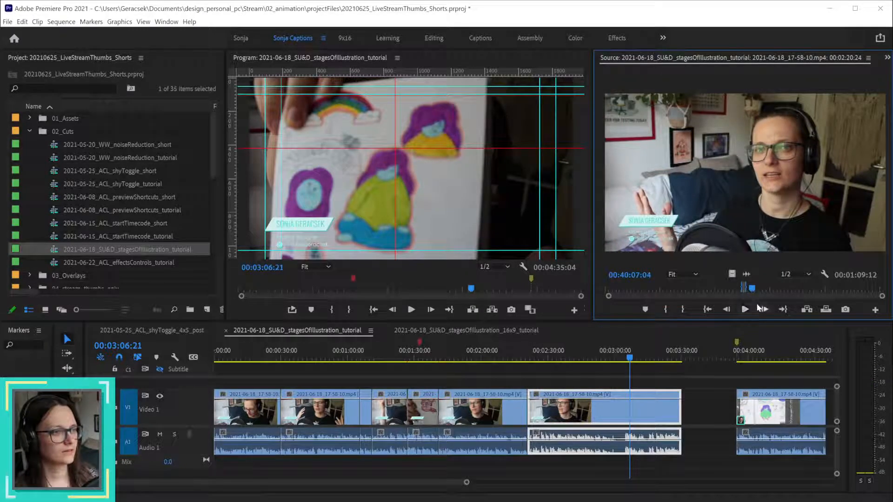
# - Shift the talking clip to start at 00:02:44:16 and move the closing clip much further along the timeline to free space between them
pyautogui.moveTo(747, 288); pyautogui.dragTo(769, 286)
pyautogui.click(765, 410)
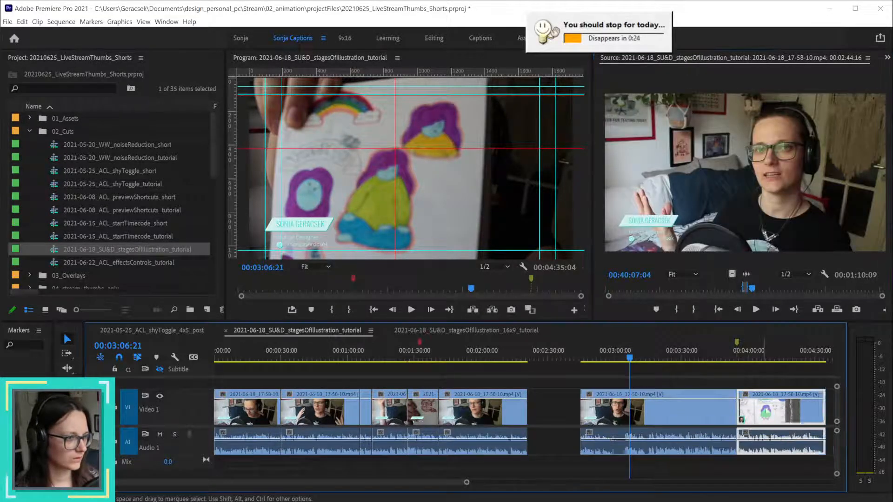
pyautogui.scroll(-1, 762, 432)
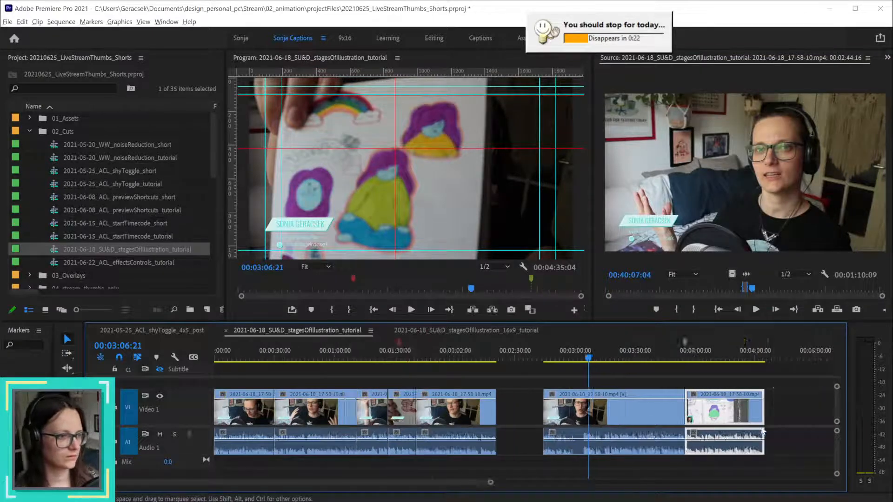
pyautogui.scroll(-3, 763, 432)
pyautogui.moveTo(513, 420); pyautogui.dragTo(758, 421)
pyautogui.scroll(3, 437, 415)
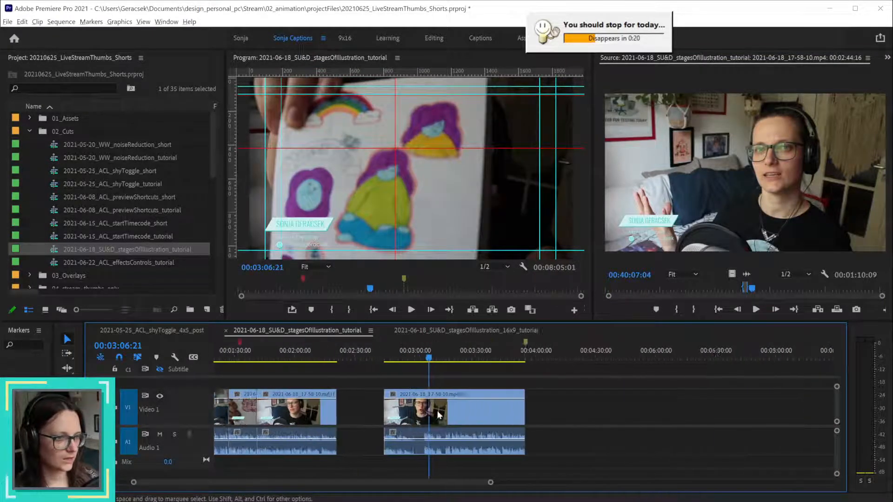
pyautogui.scroll(2, 438, 415)
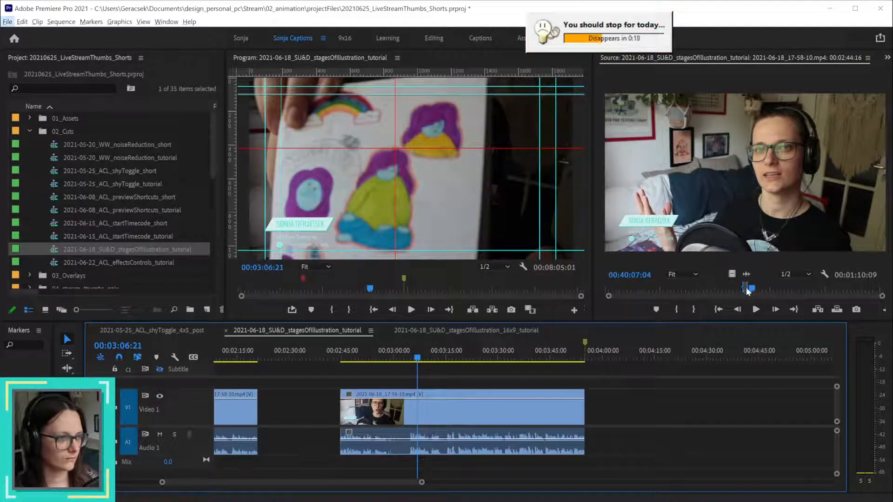
# - Extend the talking clip's out point to a duration of 00:04:40:06 and review its source around 00:38:14 to 00:38:20
pyautogui.press('o')
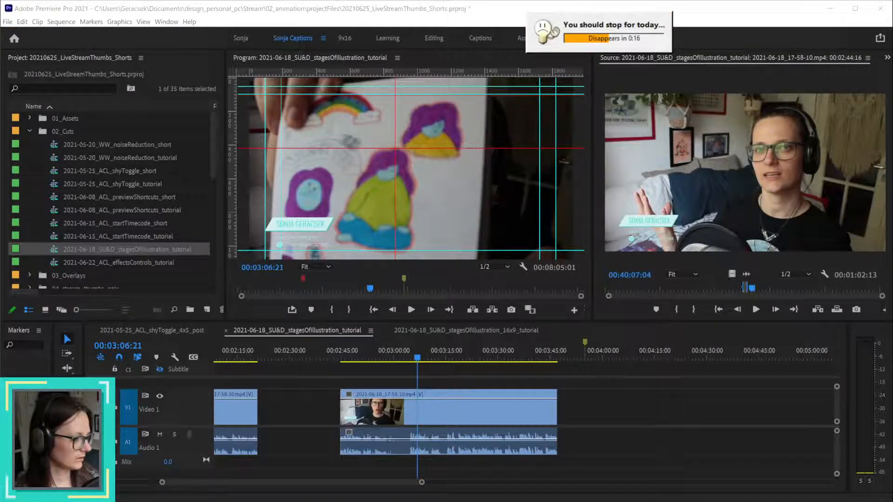
pyautogui.moveTo(747, 289); pyautogui.dragTo(790, 288)
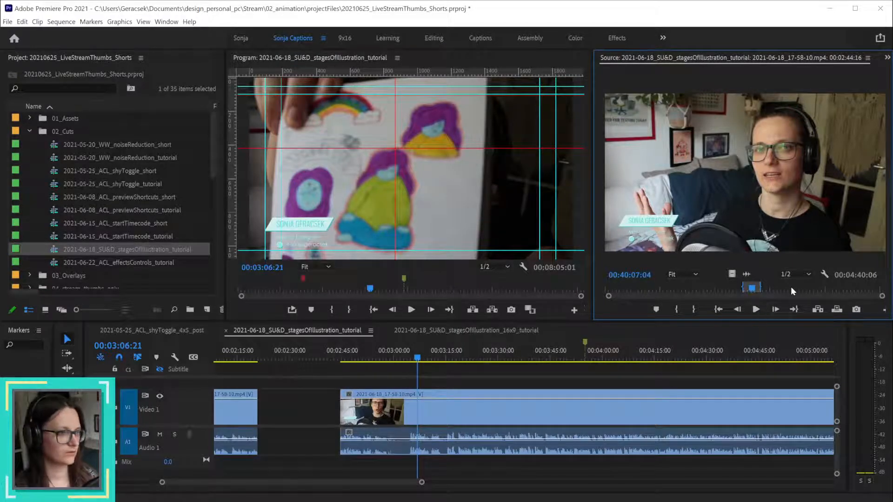
pyautogui.moveTo(791, 288); pyautogui.dragTo(746, 288)
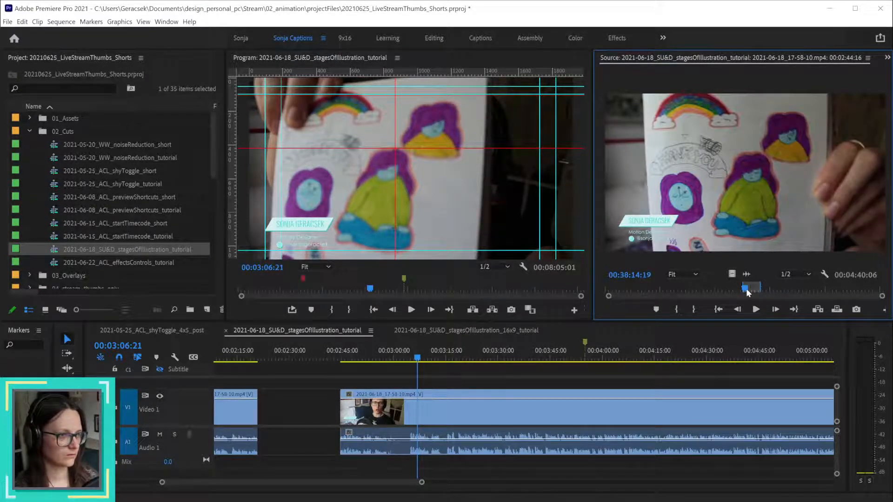
pyautogui.press('space')
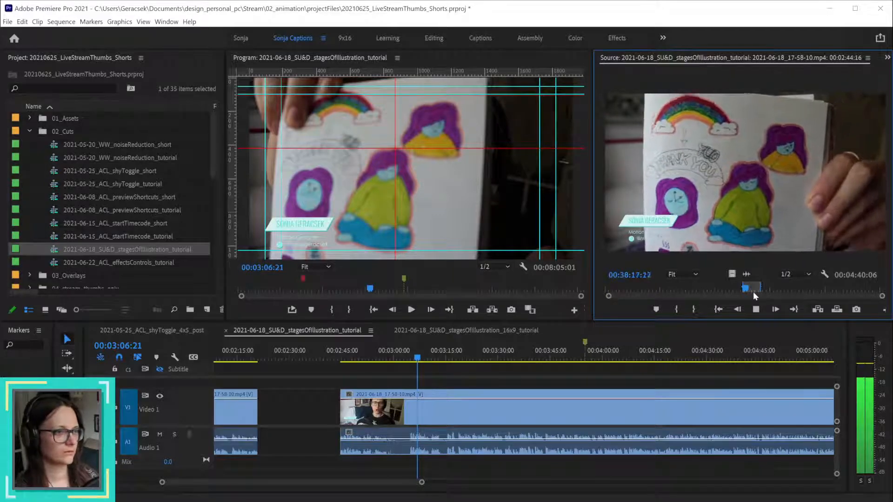
pyautogui.press('space')
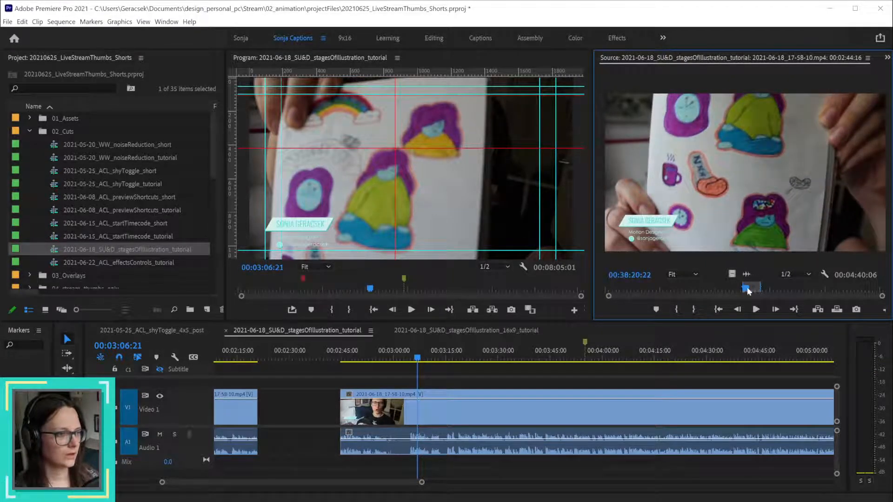
pyautogui.press('alt')
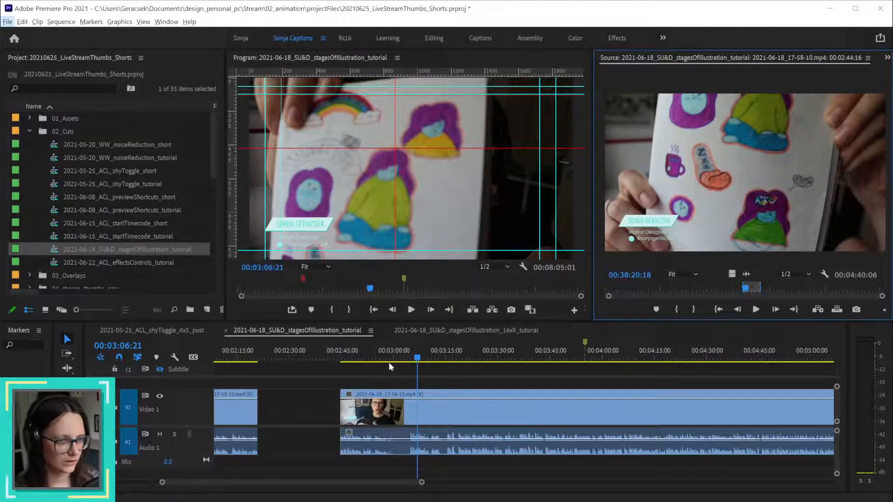
# - Split the extended clip at 00:03:04:18, remove the part before it, and place the remainder directly after the preceding clip at 00:02:20:24
pyautogui.click(410, 357)
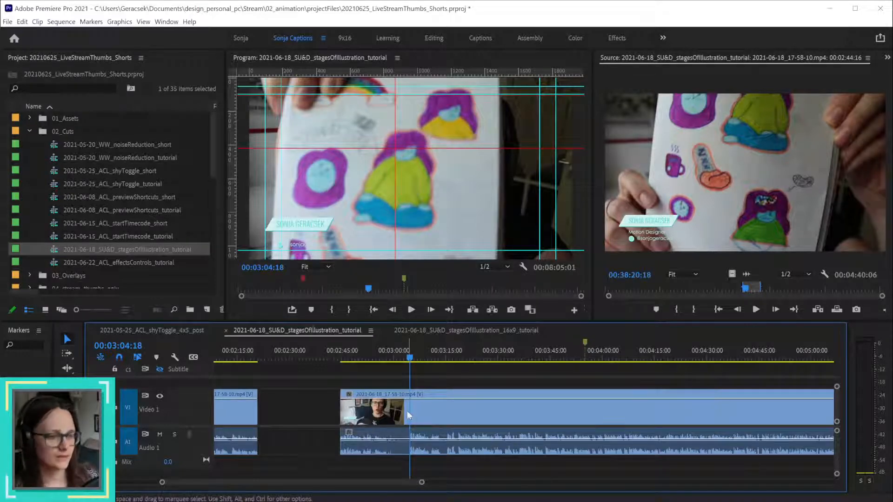
pyautogui.hotkey('ctrl', 'k')
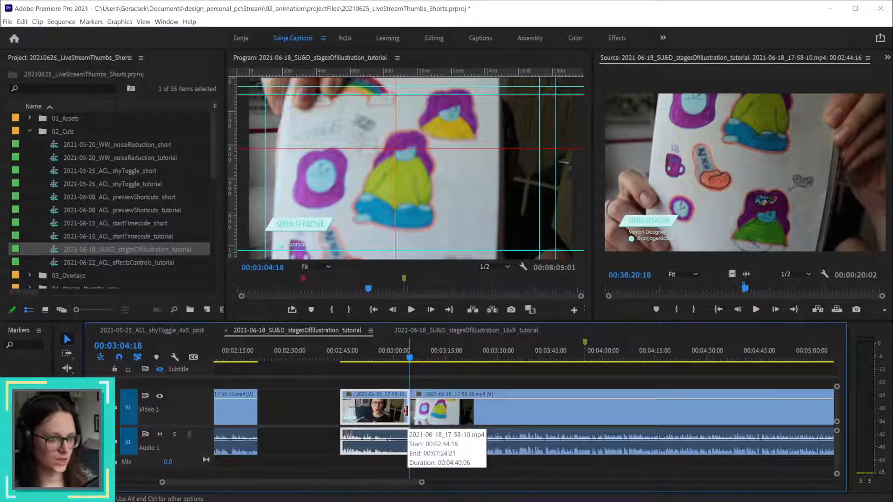
pyautogui.press('q')
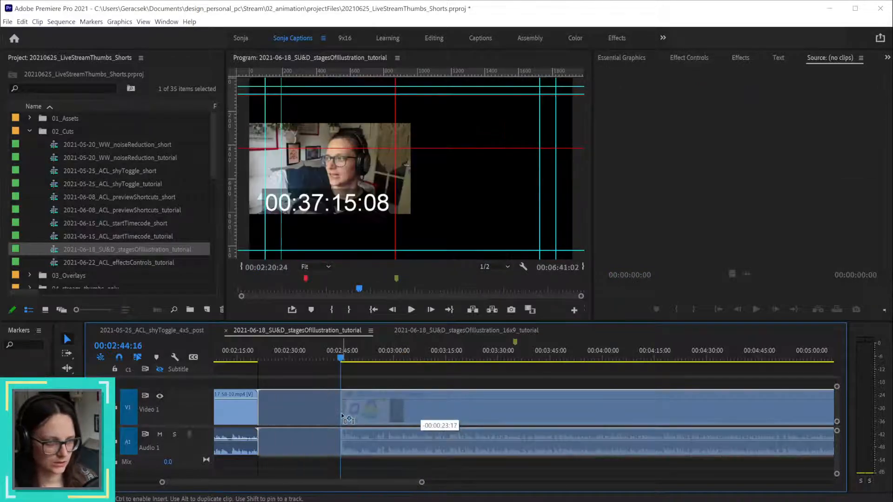
# - Review the new join, ripple delete the start of the drawings clip up to 00:02:22:16, and replay the cut from 00:02:20:00
pyautogui.click(249, 359)
pyautogui.press('space')
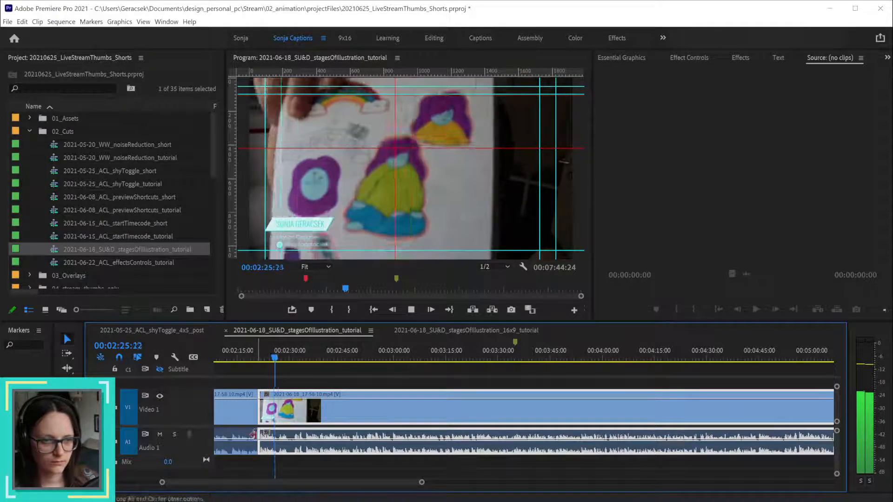
pyautogui.scroll(2, 256, 439)
pyautogui.scroll(3, 256, 439)
pyautogui.press('space')
pyautogui.moveTo(295, 358)
pyautogui.mouseDown()
pyautogui.moveTo(308, 358)
pyautogui.moveTo(295, 361)
pyautogui.mouseUp()
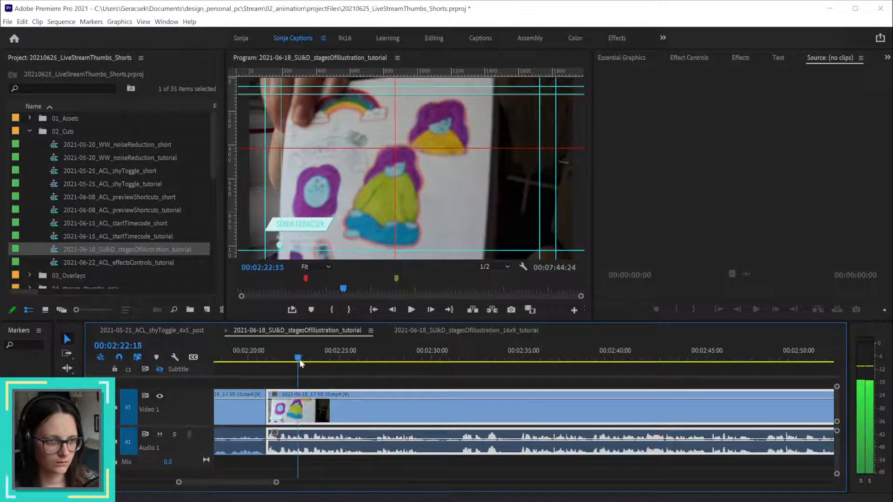
pyautogui.moveTo(298, 365); pyautogui.dragTo(299, 367)
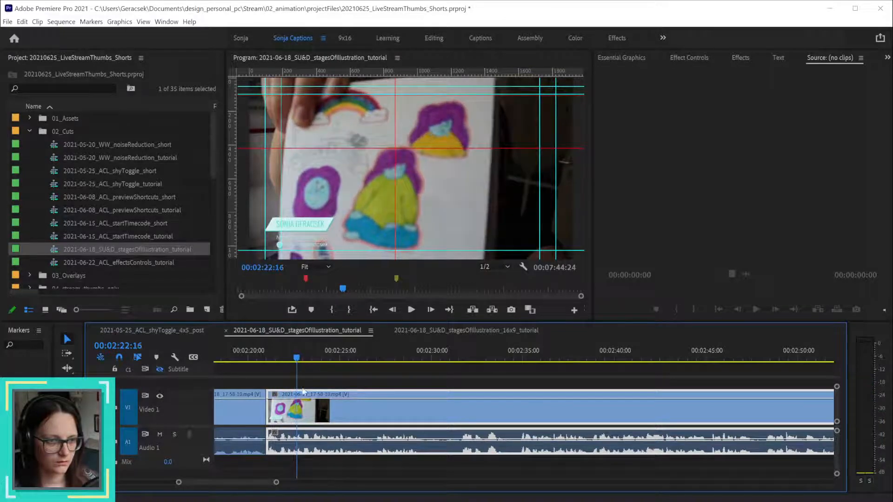
pyautogui.hotkey('ctrl', 'k')
pyautogui.hotkey('shift', 'Delete')
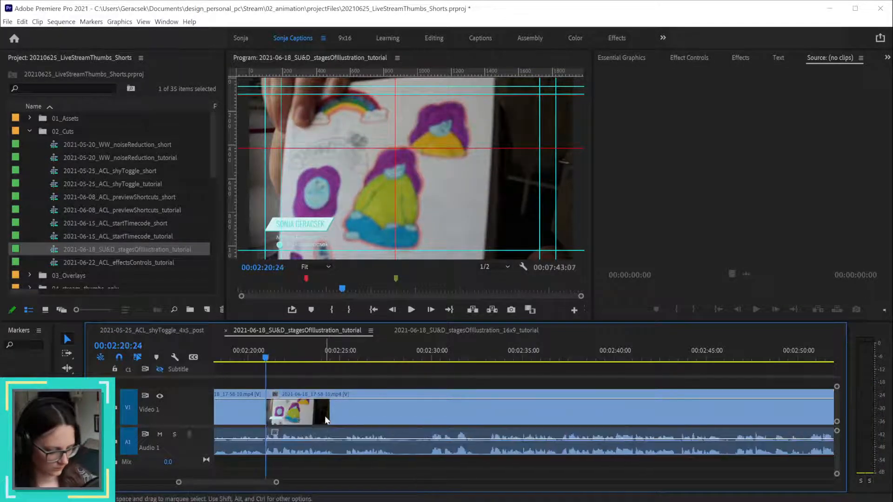
pyautogui.click(248, 357)
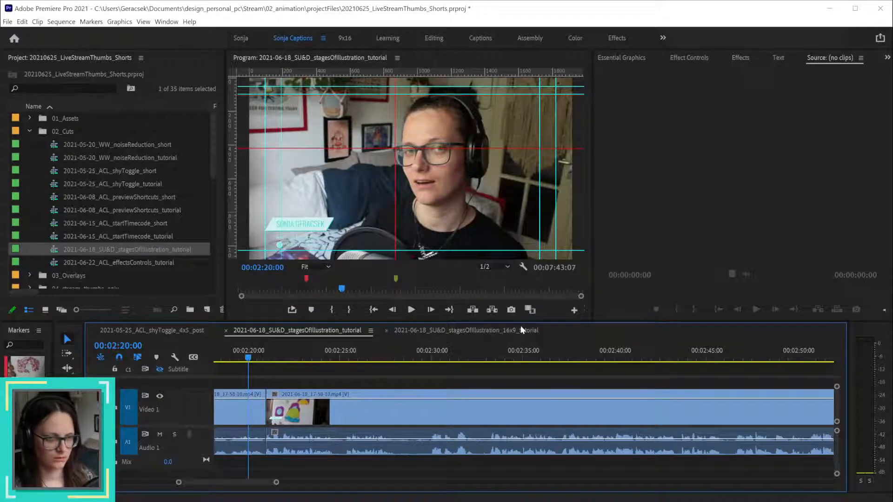
pyautogui.press('space')
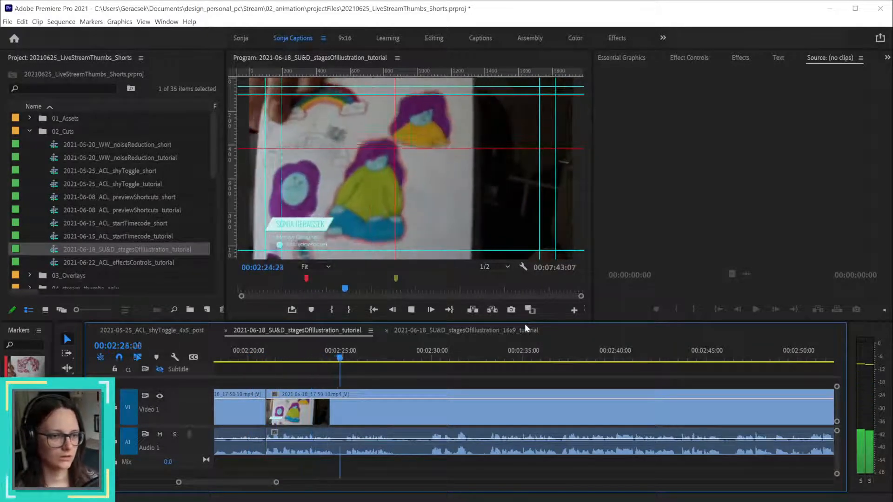
# - Find the pause after the drawings clip starts and split the clip at 00:02:24:16
pyautogui.click(275, 356)
pyautogui.press('space')
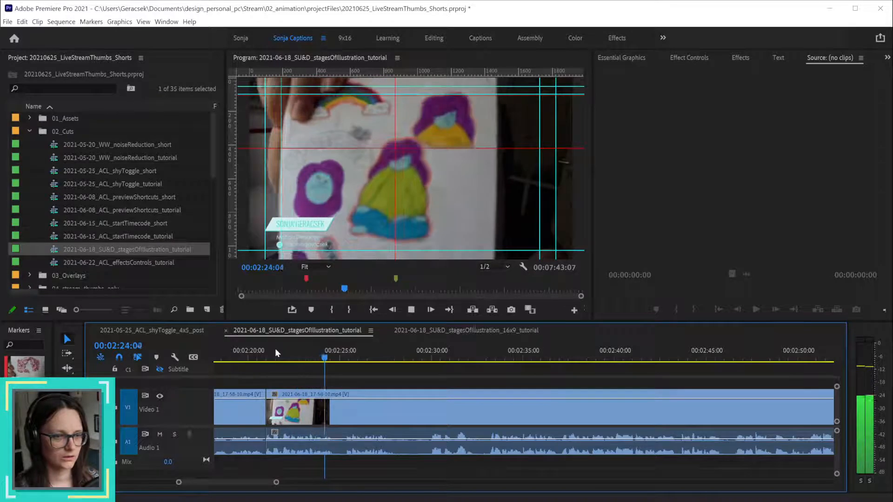
pyautogui.press('space')
pyautogui.press('=')
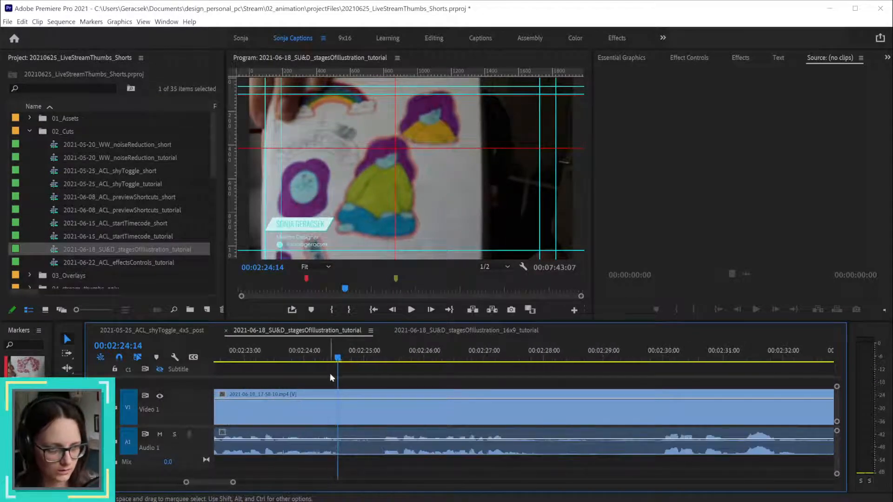
pyautogui.press('Right')
pyautogui.press('Right')
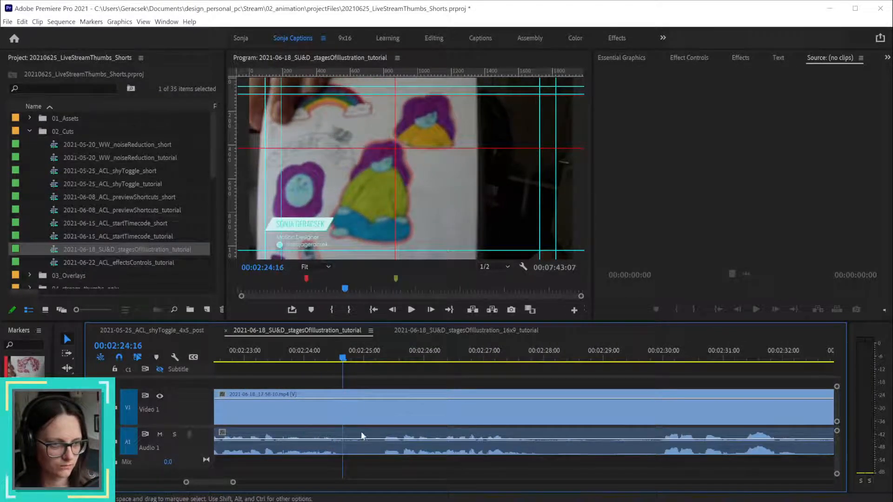
pyautogui.click(363, 418)
pyautogui.hotkey('ctrl', 'k')
pyautogui.press('-')
pyautogui.press('-')
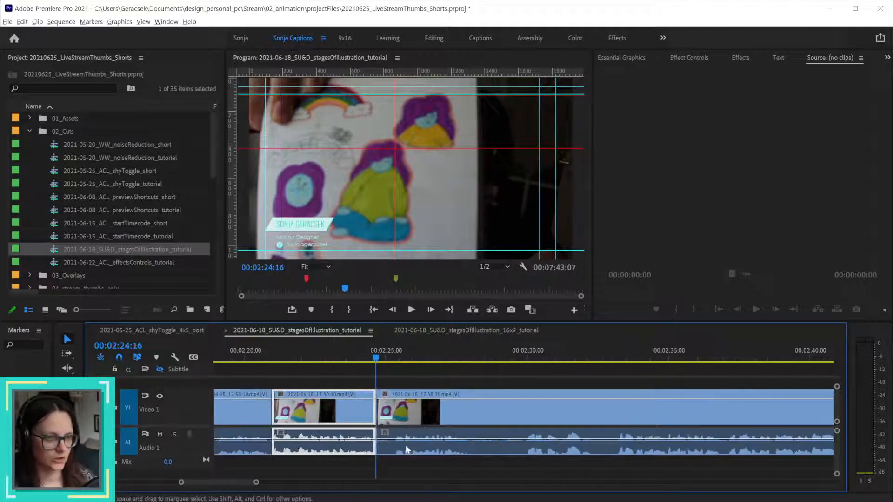
# - Split the clip again at 00:02:29:23, ripple-delete the section after 00:02:24:16, and play back the join
pyautogui.moveTo(395, 356); pyautogui.dragTo(468, 364)
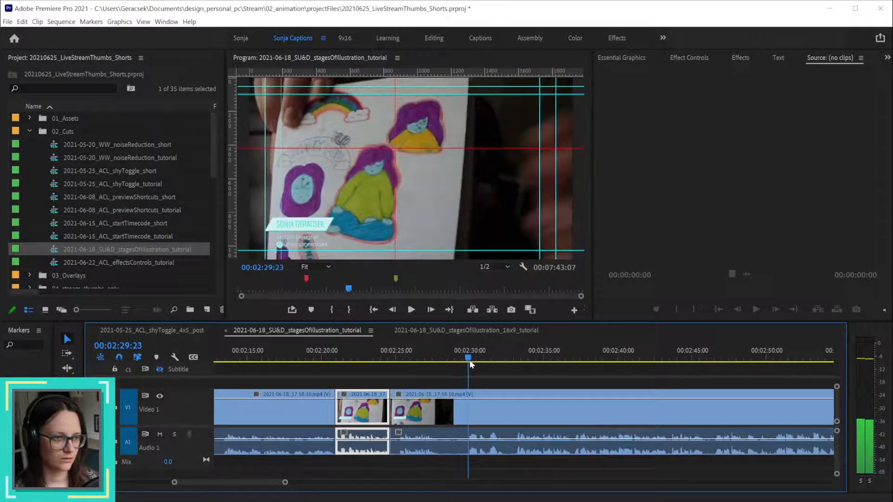
pyautogui.click(498, 409)
pyautogui.hotkey('ctrl', 'k')
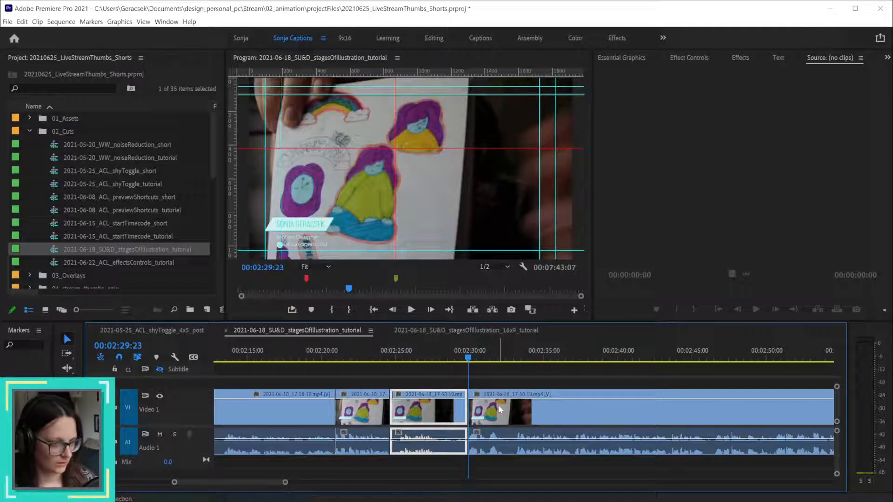
pyautogui.hotkey('shift', 'Delete')
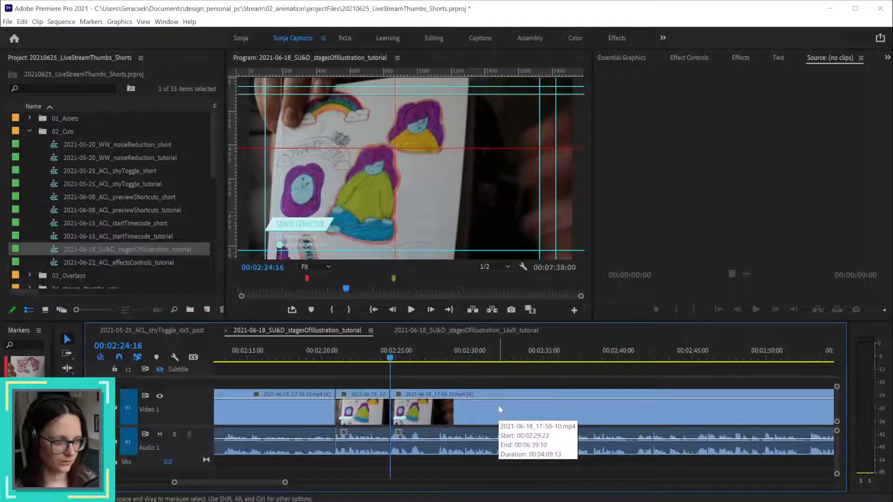
pyautogui.moveTo(392, 357)
pyautogui.mouseDown()
pyautogui.moveTo(449, 357)
pyautogui.moveTo(381, 359)
pyautogui.mouseUp()
pyautogui.press('space')
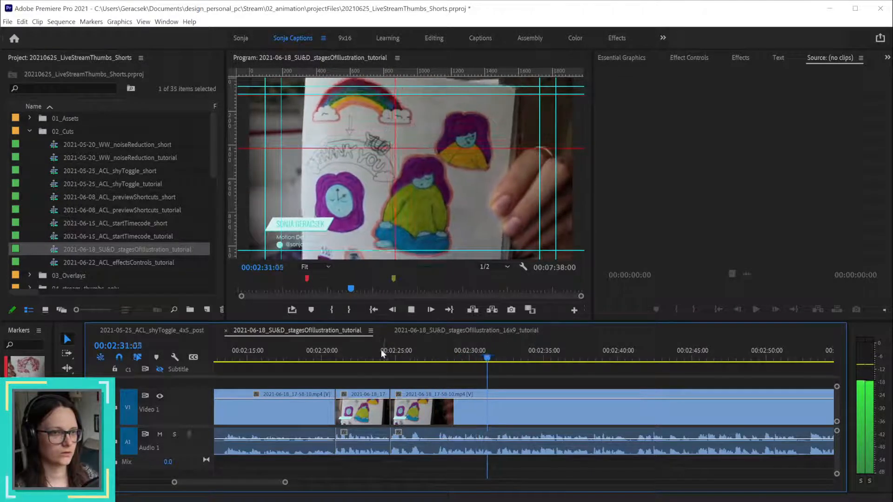
pyautogui.press('space')
# - Add a Cross Dissolve to the video cut near 00:02:21:00, shorten it to a few frames, and preview it
pyautogui.click(735, 58)
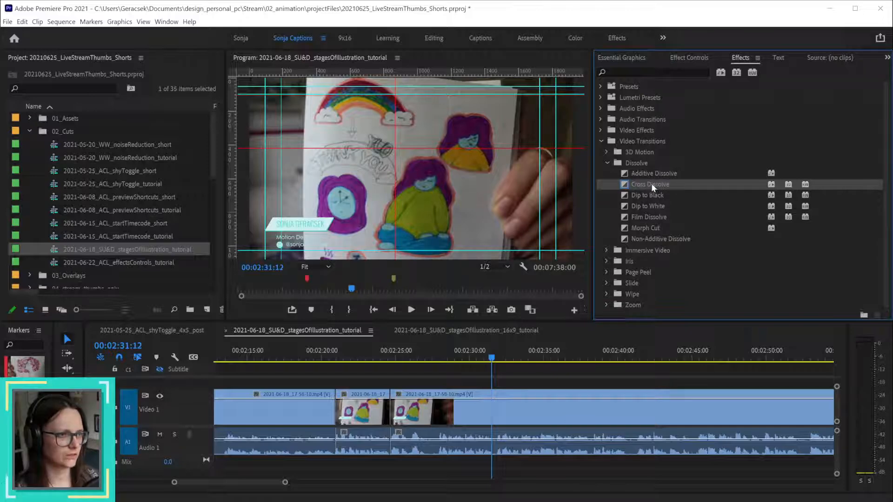
pyautogui.moveTo(488, 308); pyautogui.dragTo(335, 416)
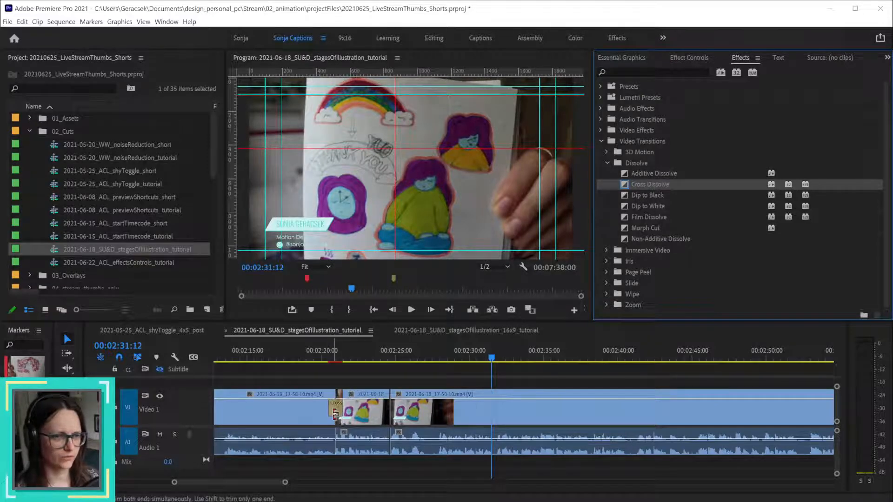
pyautogui.scroll(4, 333, 417)
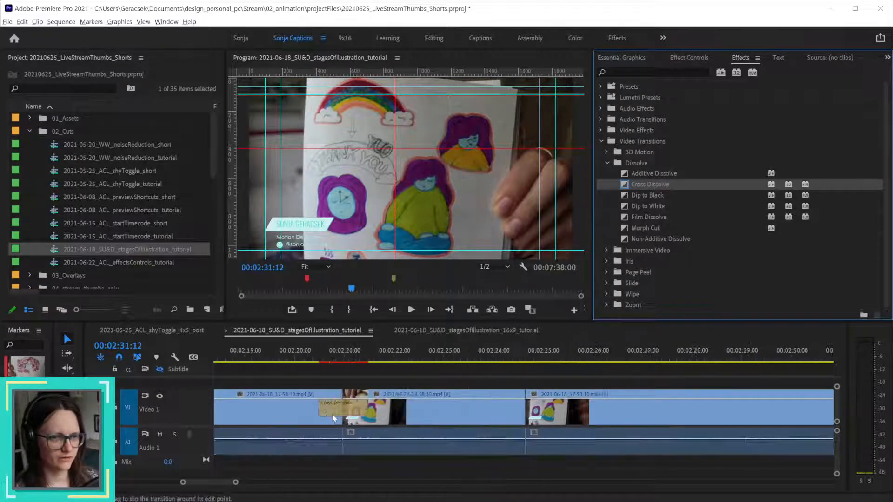
pyautogui.scroll(3, 333, 417)
pyautogui.click(401, 408)
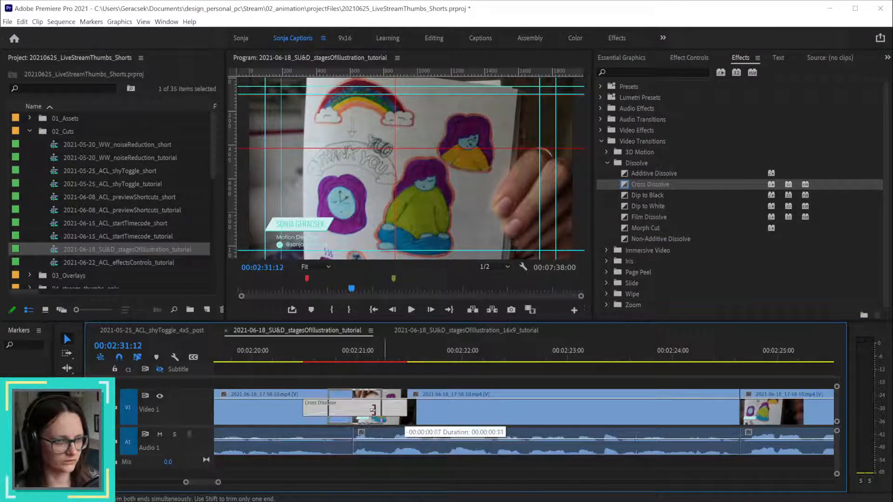
pyautogui.press('Delete')
pyautogui.scroll(-5, 369, 417)
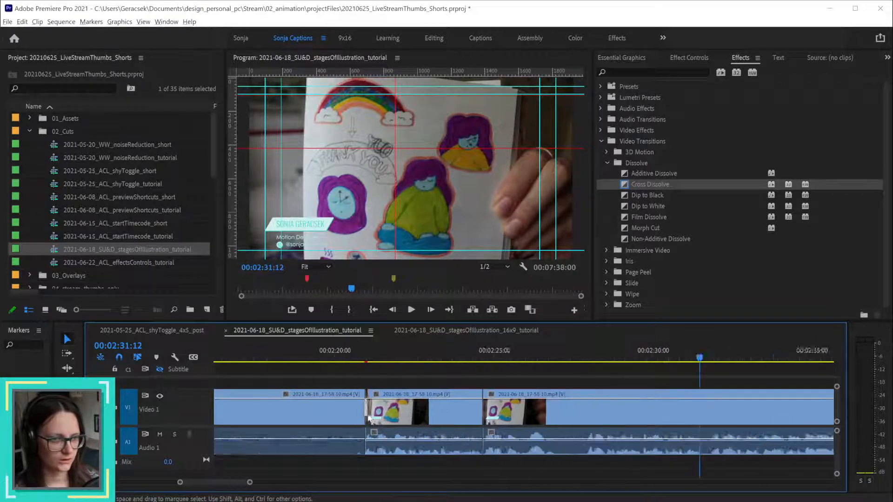
pyautogui.scroll(-3, 369, 417)
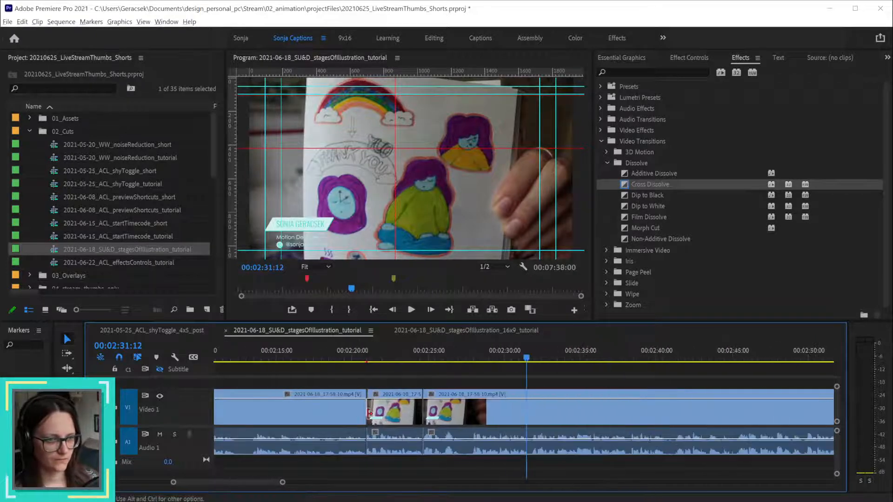
pyautogui.click(354, 359)
pyautogui.press('space')
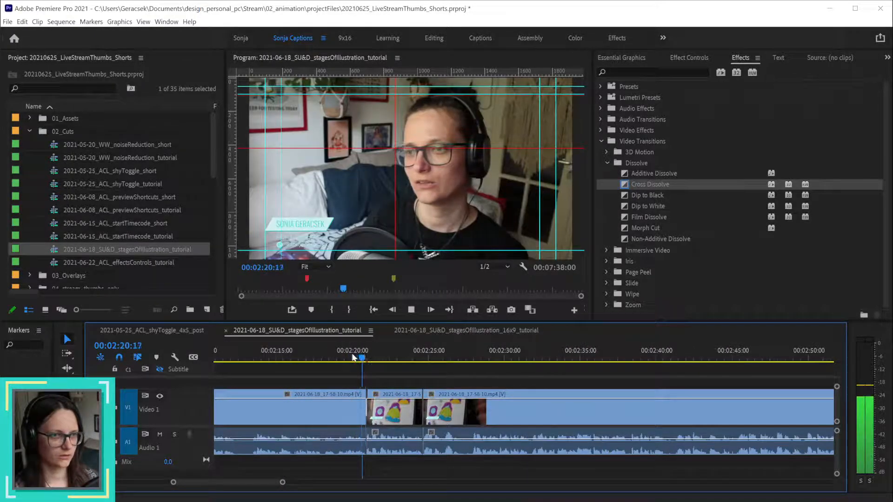
pyautogui.press('space')
# - Lengthen the Cross Dissolve near 00:02:21:00 by a few frames and preview the transition
pyautogui.scroll(5, 426, 417)
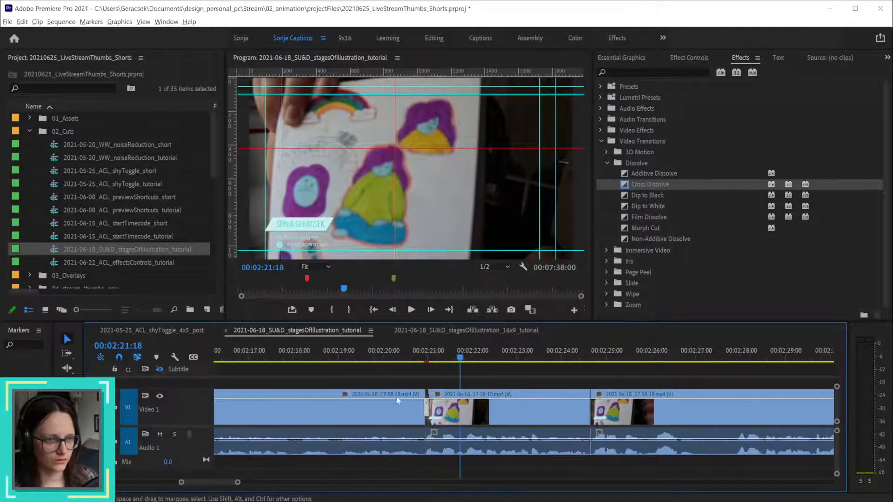
pyautogui.scroll(3, 426, 416)
pyautogui.moveTo(486, 417); pyautogui.dragTo(500, 408)
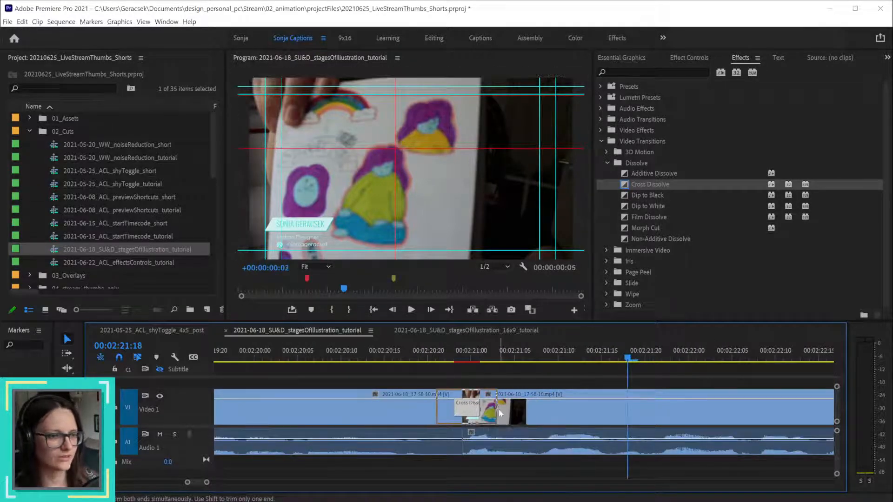
pyautogui.scroll(-3, 482, 364)
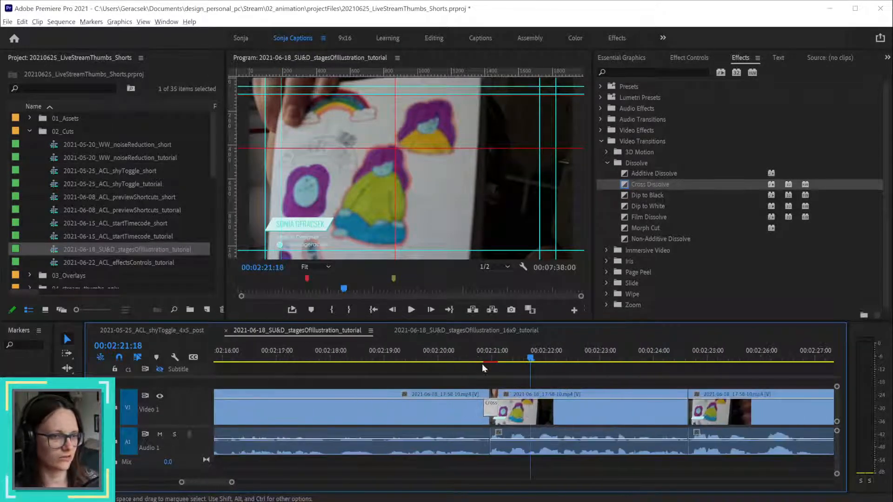
pyautogui.moveTo(482, 361); pyautogui.dragTo(450, 359)
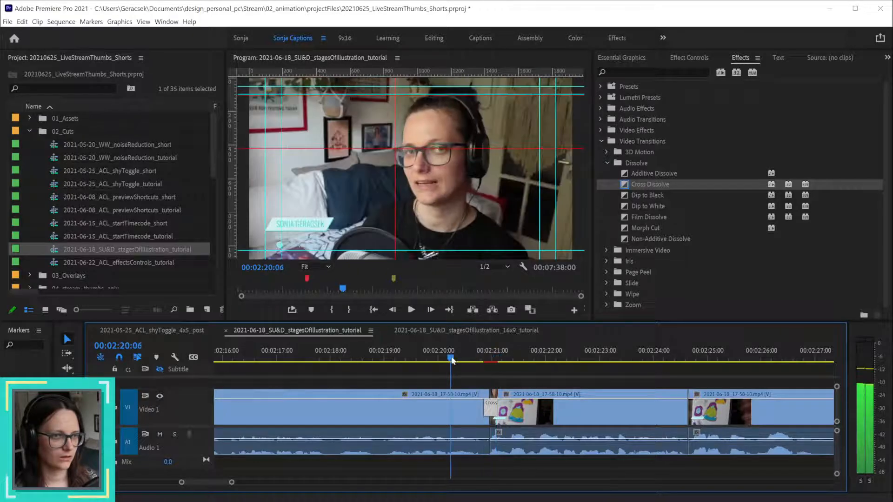
pyautogui.press('space')
pyautogui.scroll(-3, 596, 426)
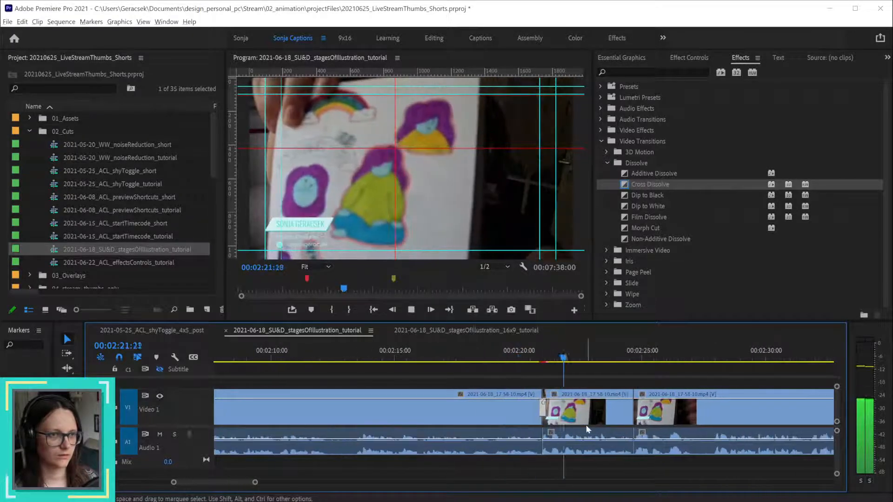
pyautogui.scroll(3, 586, 426)
pyautogui.press('space')
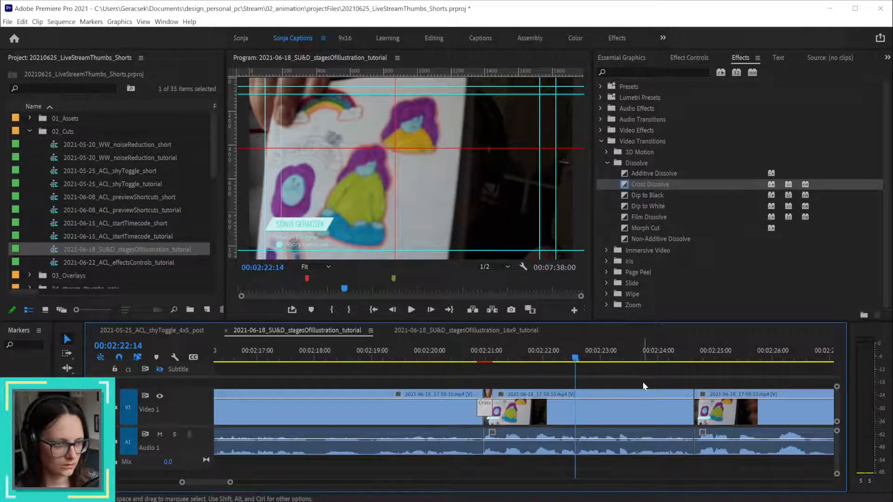
# - Try to open a gap at the cross-dissolved cut by moving the following clips and extending the first one's start, and undo both edits
pyautogui.moveTo(527, 427); pyautogui.dragTo(739, 439)
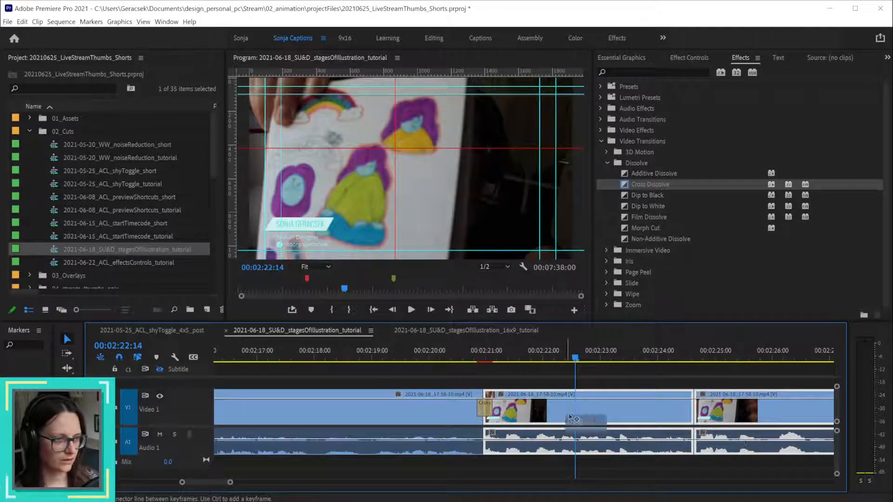
pyautogui.moveTo(566, 418); pyautogui.dragTo(576, 418)
pyautogui.click(499, 386)
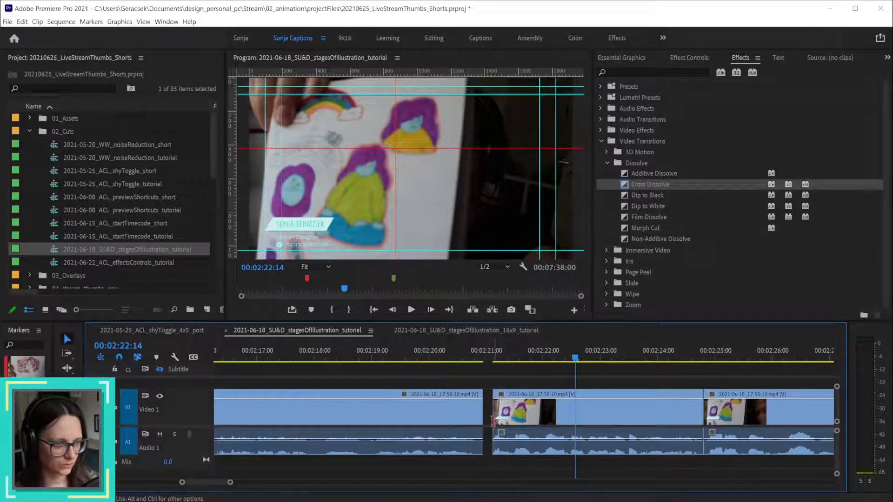
pyautogui.moveTo(494, 420); pyautogui.dragTo(488, 421)
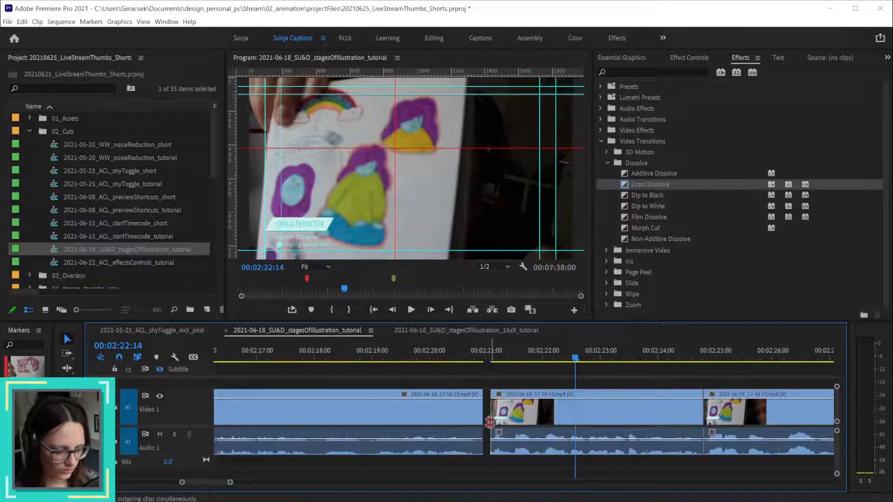
pyautogui.hotkey('ctrl', 'z')
pyautogui.hotkey('ctrl', 'z')
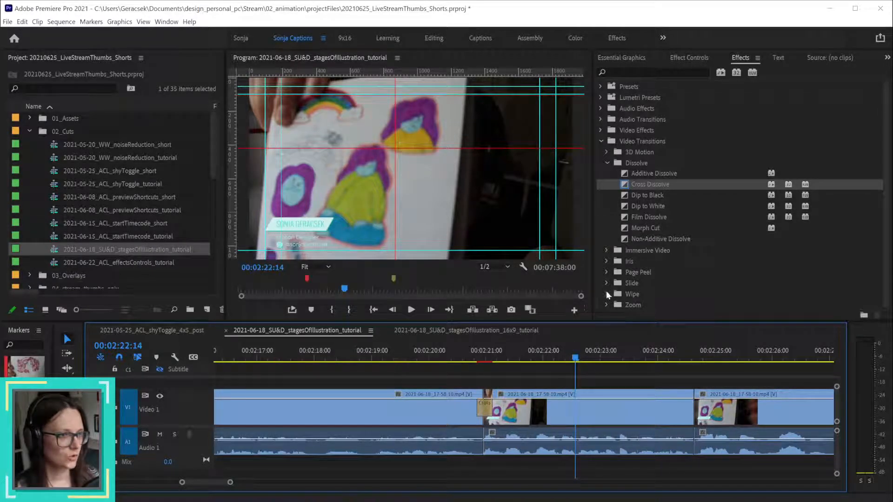
# - Add an Exponential Fade to the audio cut near 00:02:21:00 and shorten it to 3 frames
pyautogui.click(600, 119)
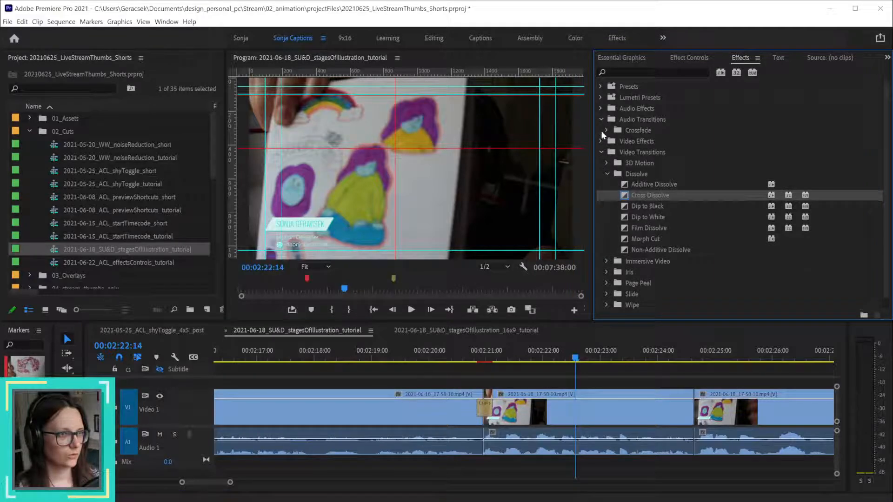
pyautogui.click(605, 130)
pyautogui.moveTo(659, 165); pyautogui.dragTo(486, 442)
pyautogui.scroll(3, 493, 453)
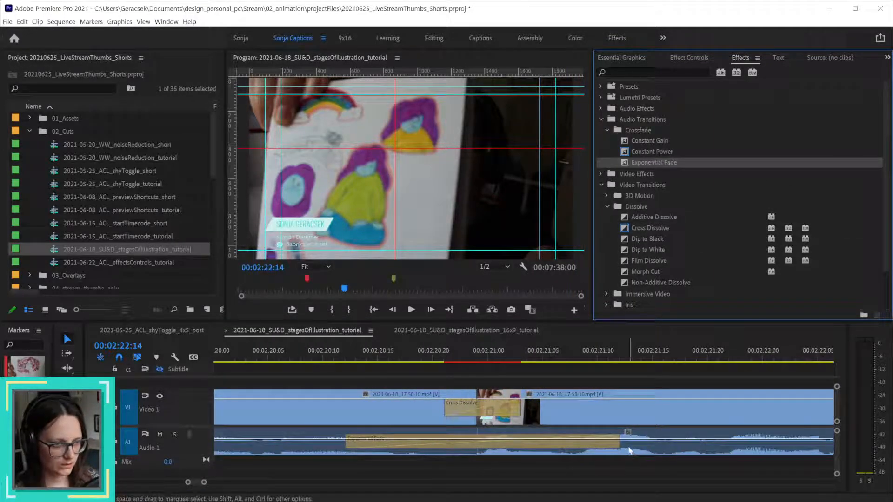
pyautogui.moveTo(621, 449); pyautogui.dragTo(486, 459)
pyautogui.hotkey('ctrl', 'z')
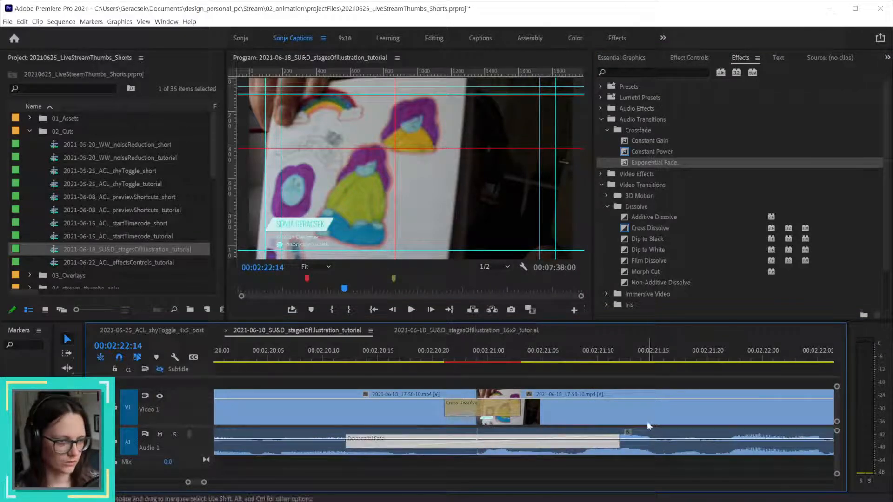
pyautogui.moveTo(617, 443); pyautogui.dragTo(488, 448)
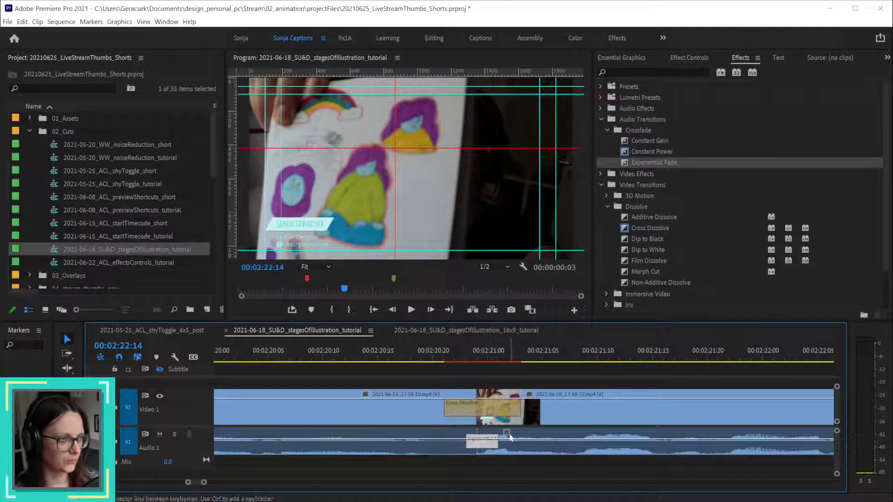
pyautogui.scroll(-8, 479, 408)
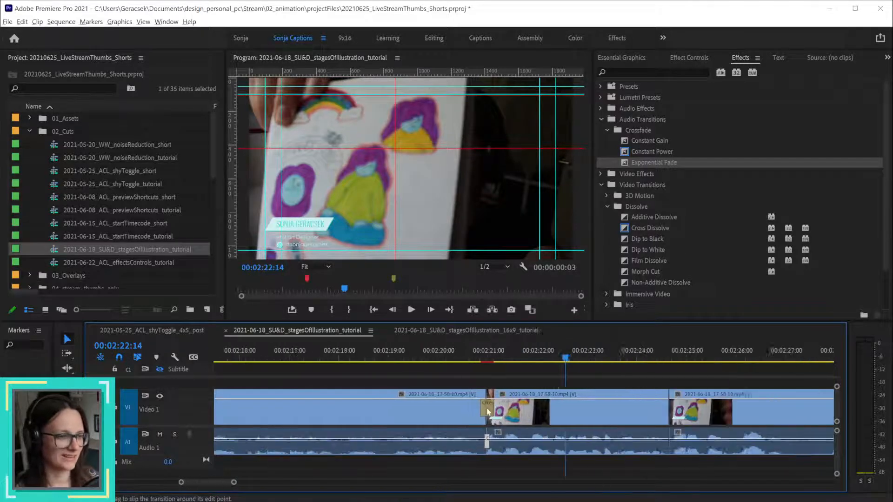
# - Preview the video and audio transitions at the cut near 00:02:21:00 from just before it
pyautogui.press('space')
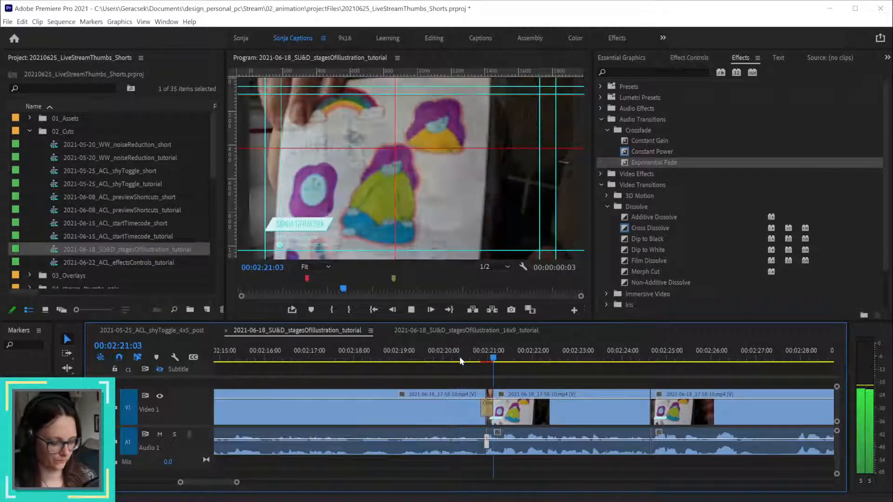
pyautogui.click(459, 357)
pyautogui.press('space')
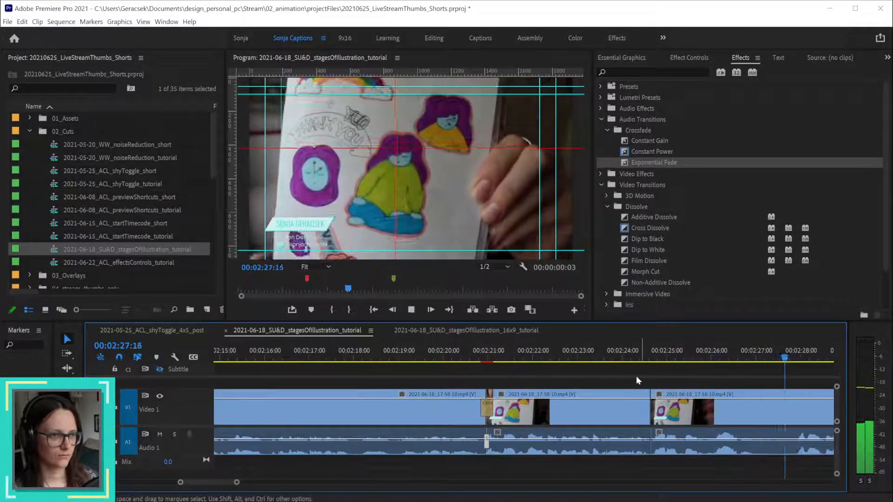
# - Review the footage after the transition up to about 00:03:15:00 for the next section to cut
pyautogui.press('-')
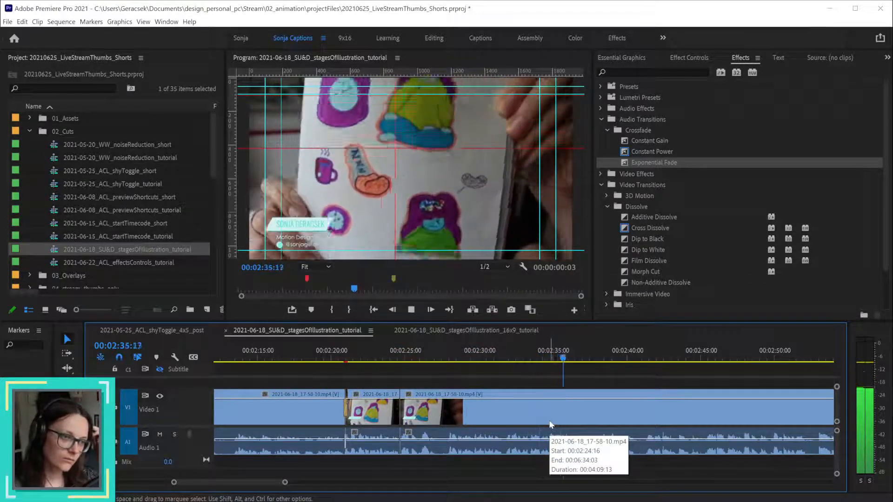
pyautogui.press('-')
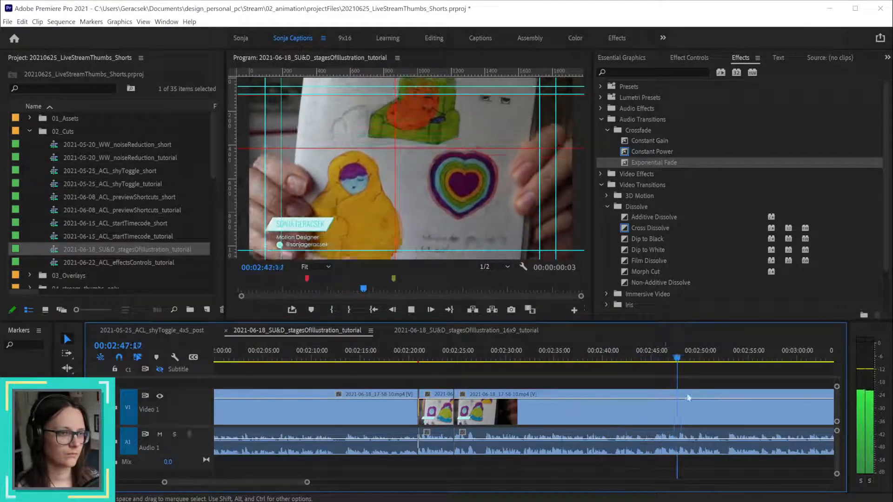
pyautogui.press('-')
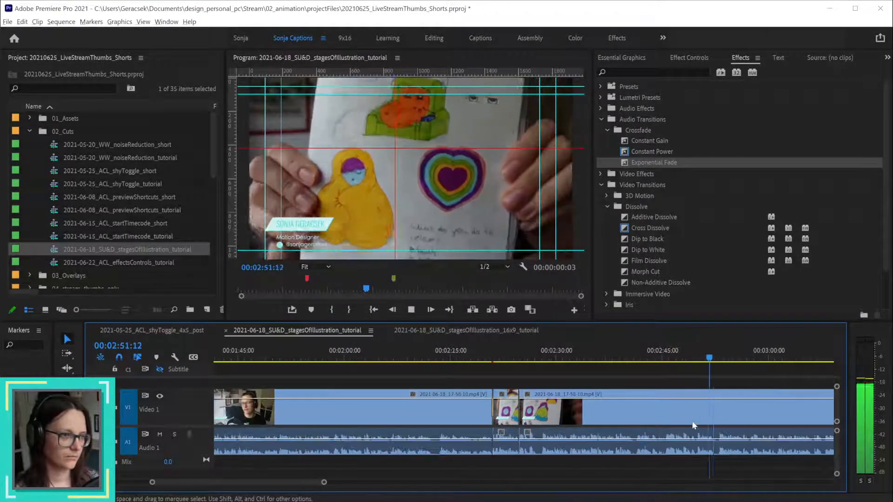
pyautogui.press('-')
pyautogui.press('-')
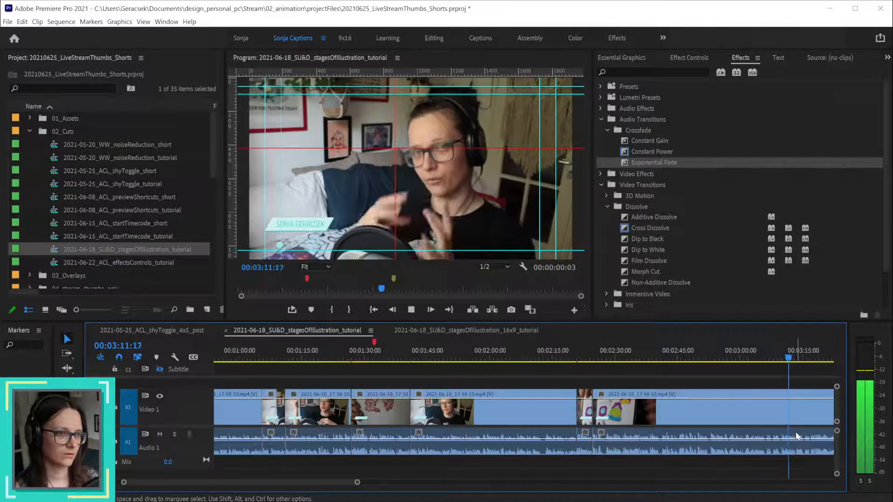
pyautogui.scroll(-5, 339, 480)
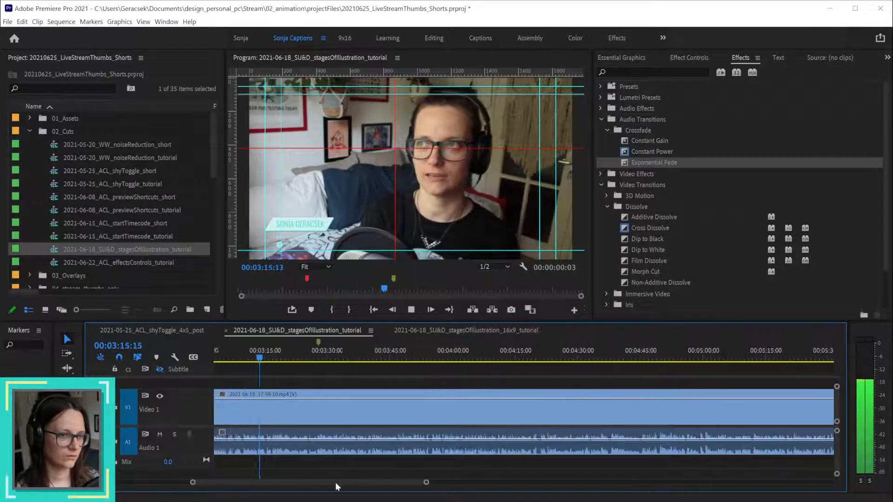
pyautogui.scroll(1, 336, 482)
pyautogui.press('space')
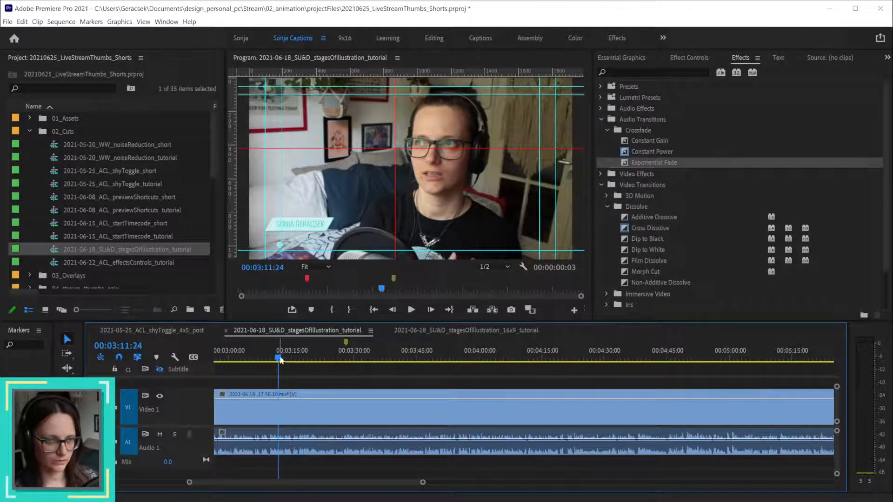
# - Replay the footage around 00:03:10:00 and split the clip at 00:03:13:05
pyautogui.keyDown('alt'); pyautogui.scroll(5, 265, 425); pyautogui.keyUp('alt')
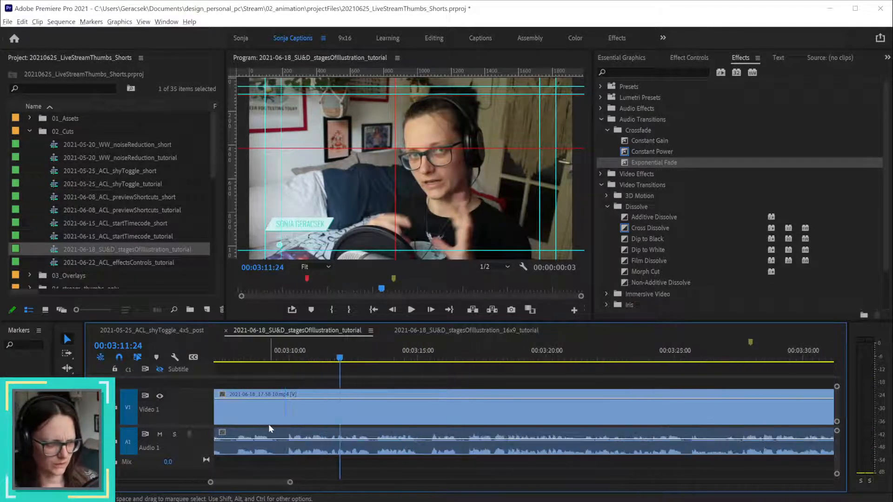
pyautogui.click(286, 358)
pyautogui.press('space')
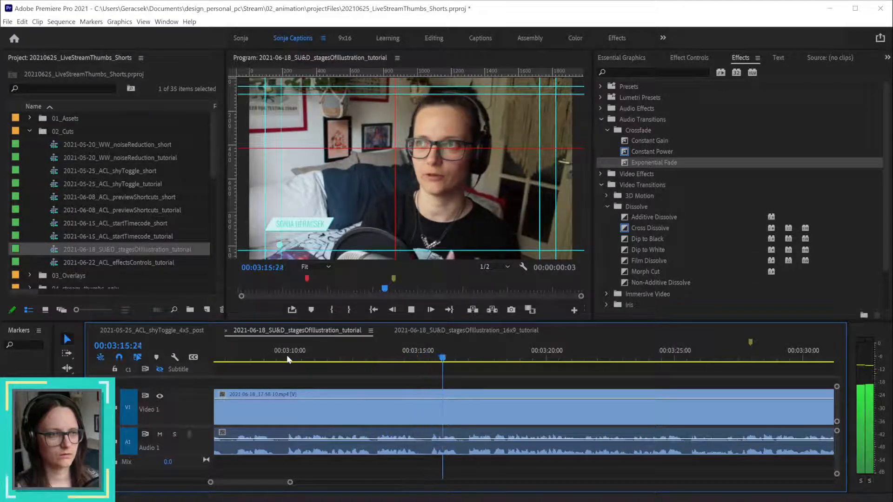
pyautogui.moveTo(353, 358); pyautogui.dragTo(371, 359)
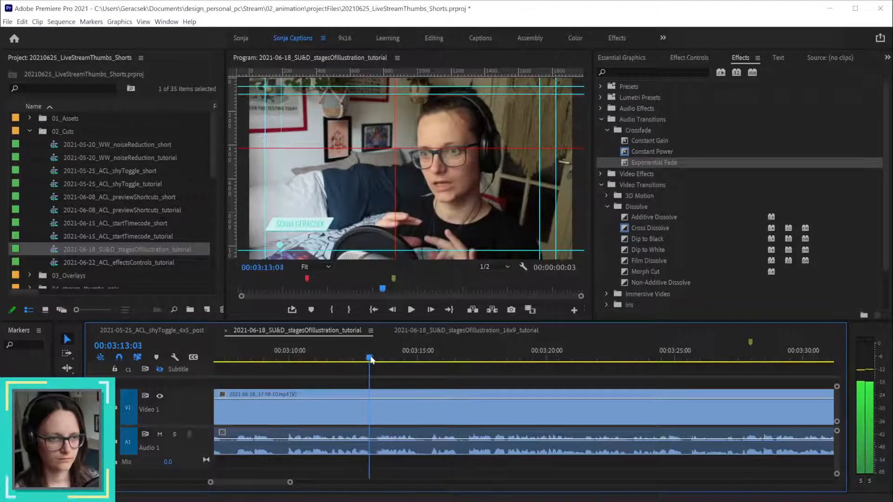
pyautogui.hotkey('ctrl', 'k')
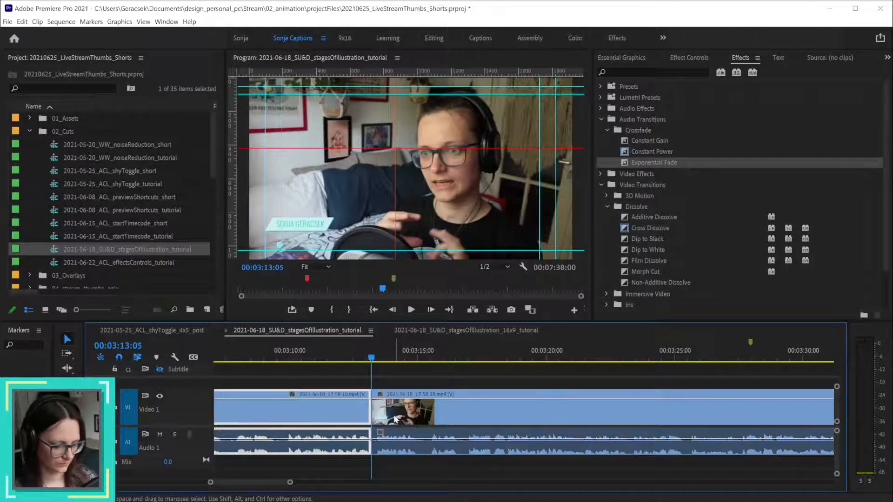
# - Split the clip at 00:03:16:23 and ripple-delete the section between 00:03:13:05 and that point
pyautogui.press('space')
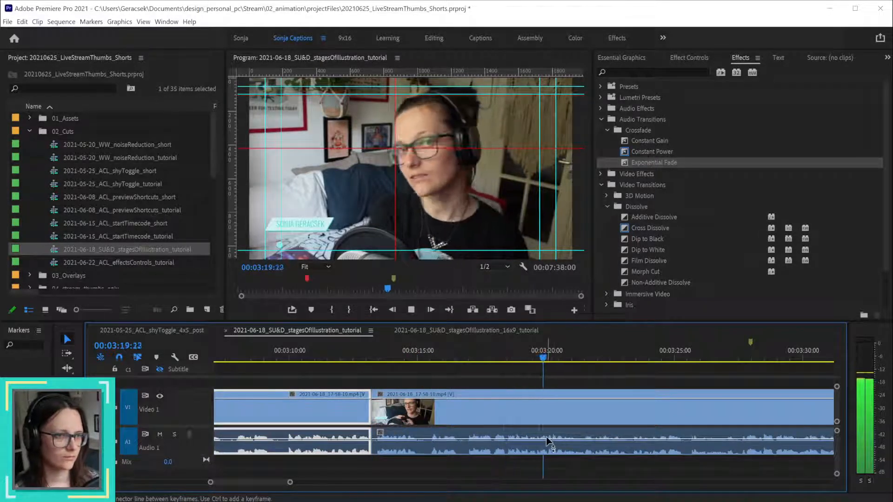
pyautogui.moveTo(460, 358); pyautogui.dragTo(468, 358)
pyautogui.click(484, 409)
pyautogui.hotkey('ctrl', 'k')
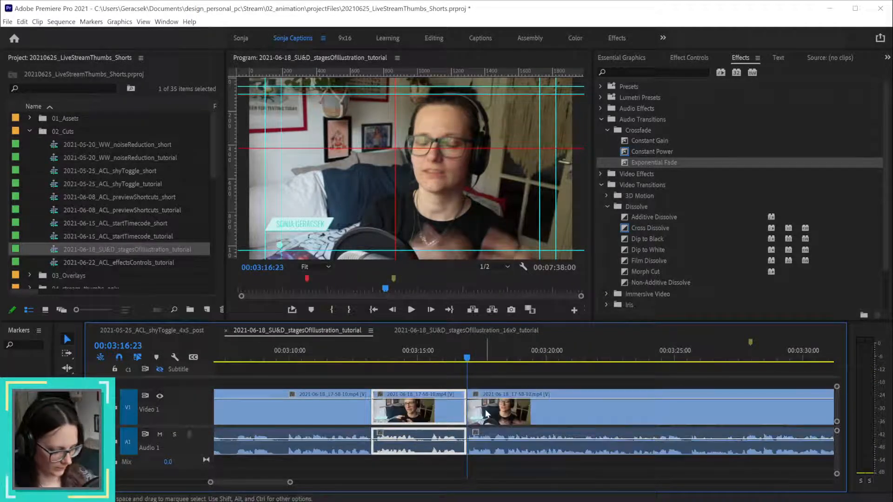
pyautogui.hotkey('shift', 'Delete')
# - Preview the cut at 00:03:13:05 and review the following footage to about 00:04:22:00
pyautogui.press('-')
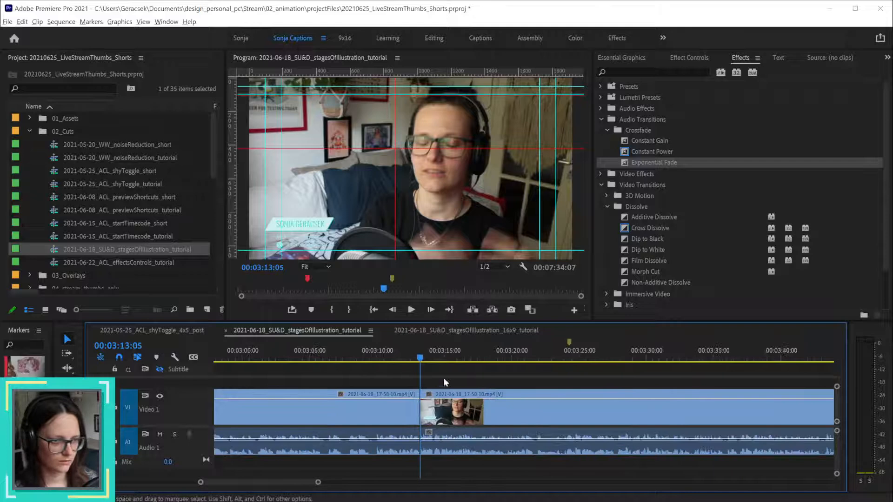
pyautogui.click(365, 360)
pyautogui.press('space')
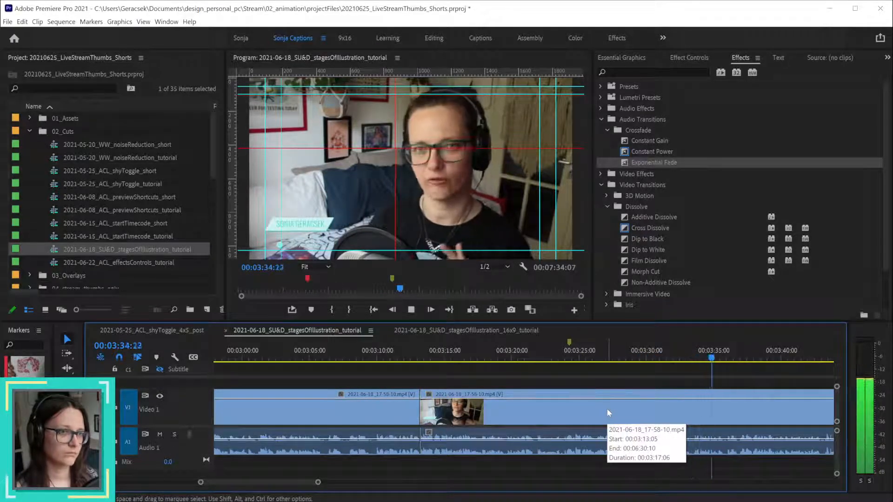
pyautogui.scroll(-2, 606, 425)
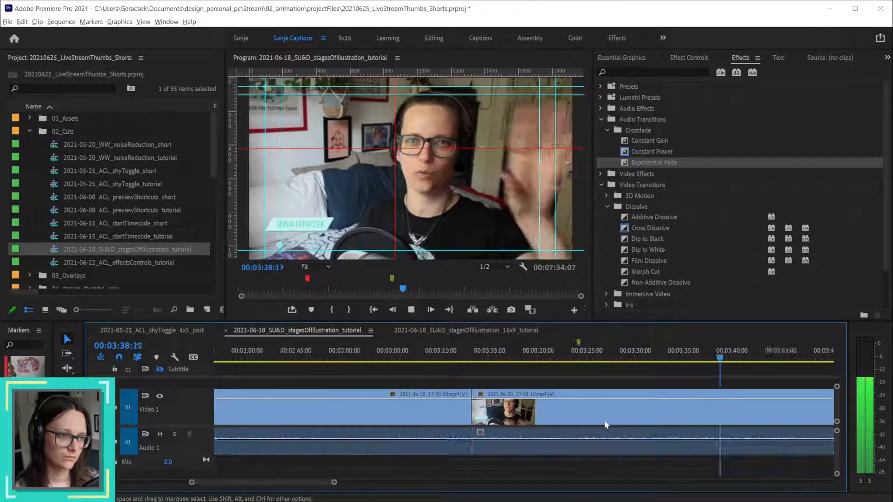
pyautogui.scroll(-1, 606, 424)
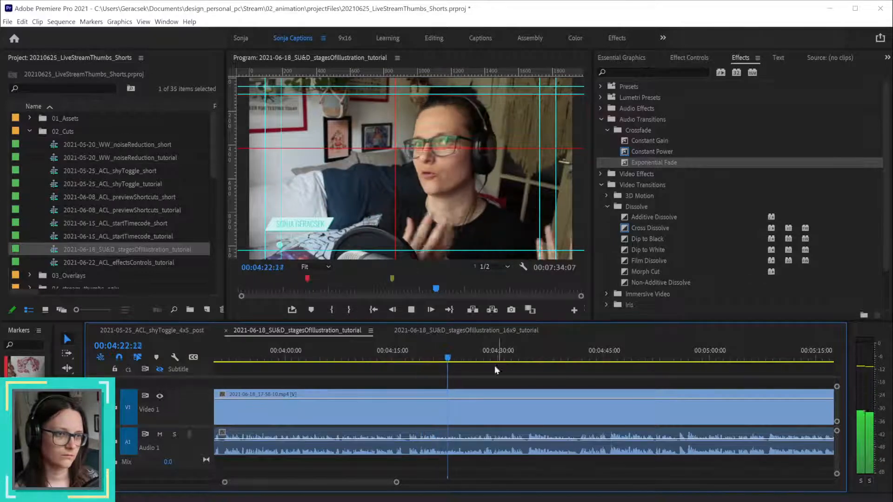
# - Split the clip at 00:04:20:09, at the start of the next unwanted section
pyautogui.press('space')
pyautogui.scroll(2, 403, 409)
pyautogui.moveTo(400, 359); pyautogui.dragTo(456, 361)
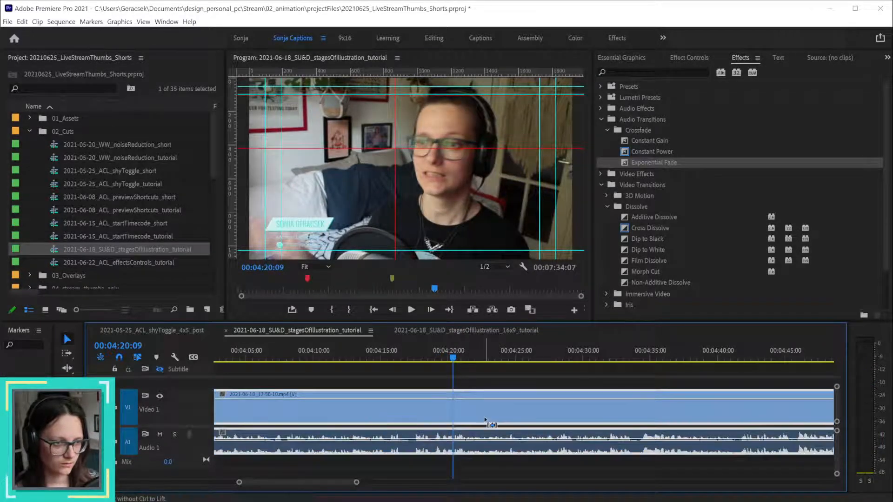
pyautogui.hotkey('ctrl', 'k')
# - Find the end of the unwanted section, split the clip at 00:04:28:00, and ripple-delete the piece from 00:04:20:09
pyautogui.press('space')
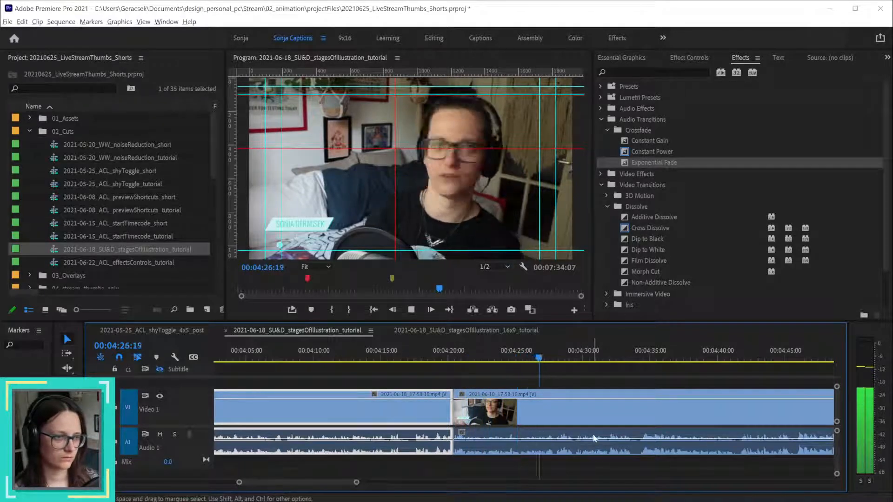
pyautogui.keyDown('alt'); pyautogui.scroll(-2, 589, 438); pyautogui.keyUp('alt')
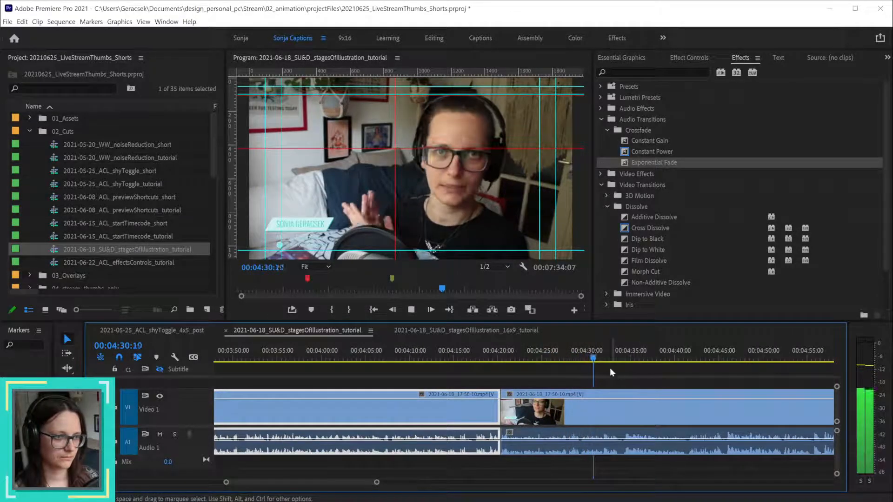
pyautogui.press('space')
pyautogui.keyDown('alt'); pyautogui.scroll(2, 574, 408); pyautogui.keyUp('alt')
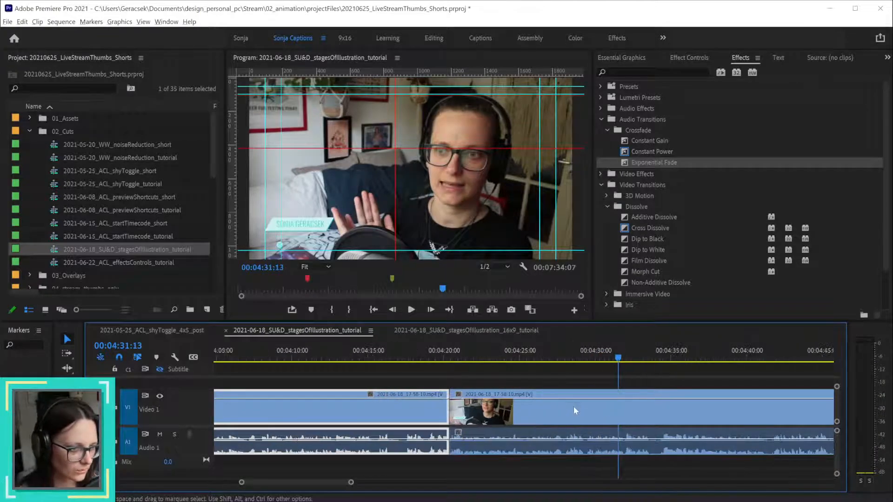
pyautogui.click(520, 358)
pyautogui.press('space')
pyautogui.moveTo(539, 357); pyautogui.dragTo(562, 359)
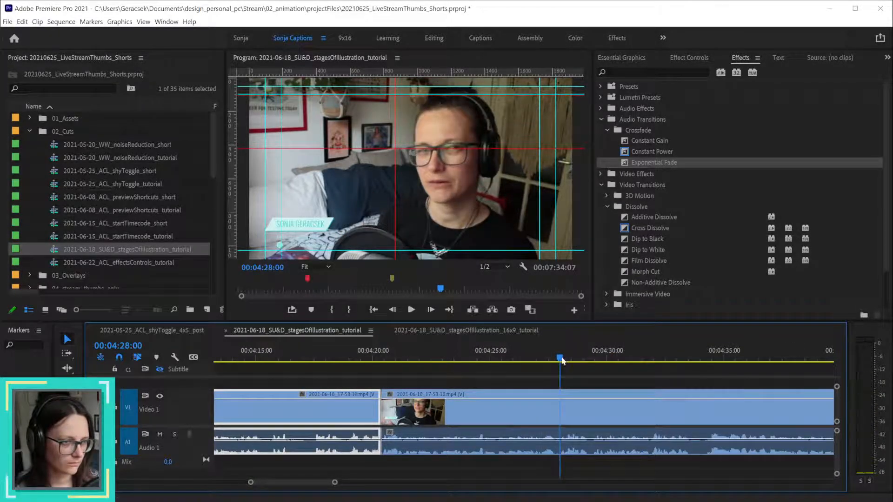
pyautogui.hotkey('ctrl', 'k')
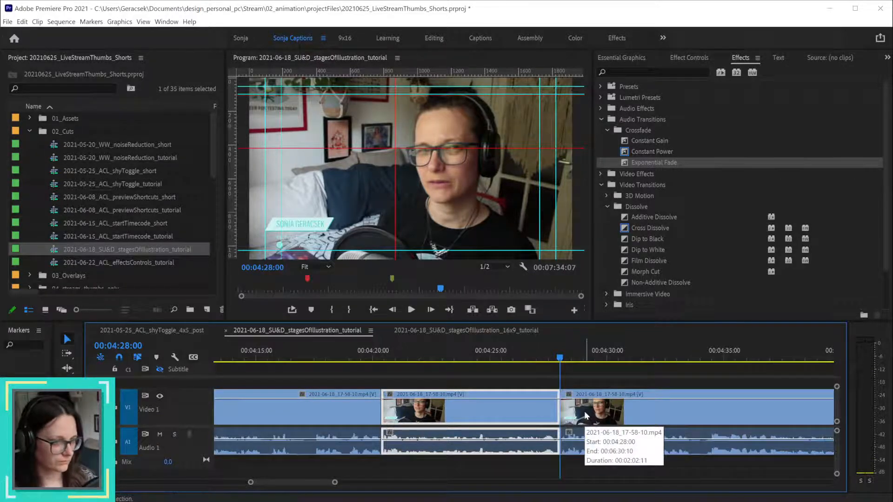
pyautogui.hotkey('shift', 'Delete')
# - Preview the cut at 00:04:20:09, split the preceding clip at 00:04:17:11, and ripple-delete its remaining end
pyautogui.keyDown('alt'); pyautogui.scroll(-2, 584, 411); pyautogui.keyUp('alt')
pyautogui.click(413, 357)
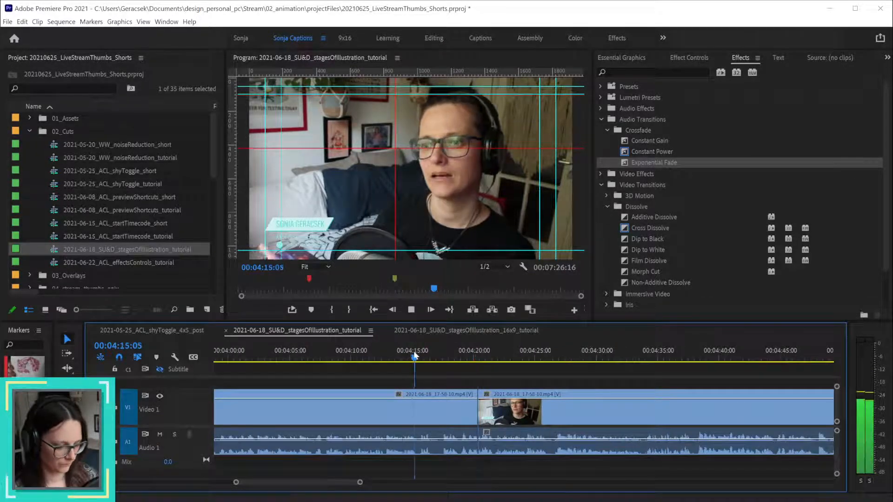
pyautogui.press('space')
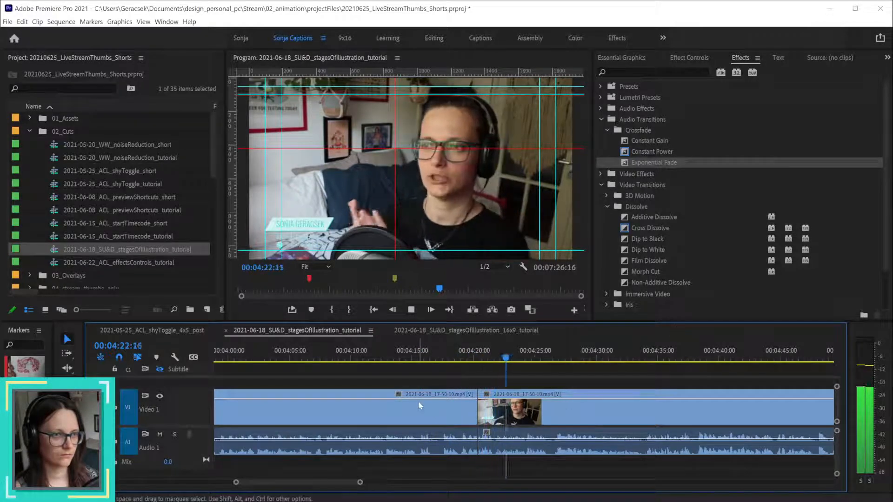
pyautogui.moveTo(392, 355); pyautogui.dragTo(443, 350)
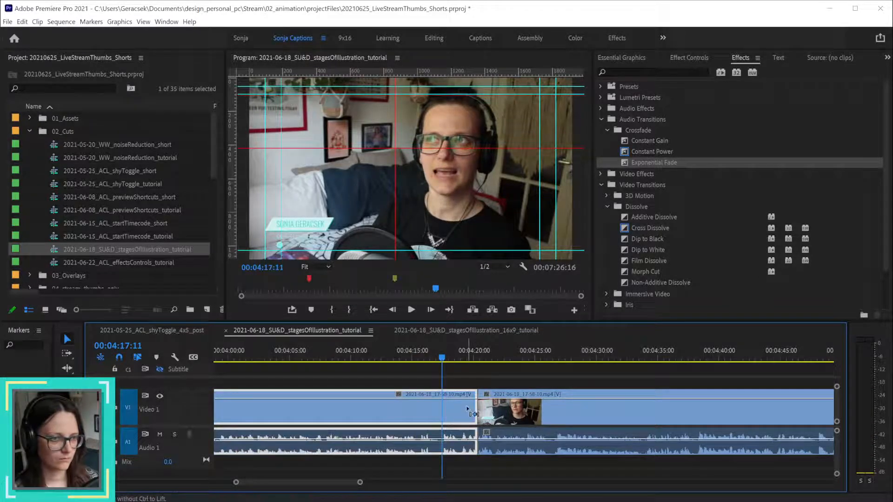
pyautogui.hotkey('ctrl', 'k')
pyautogui.hotkey('shift', 'Delete')
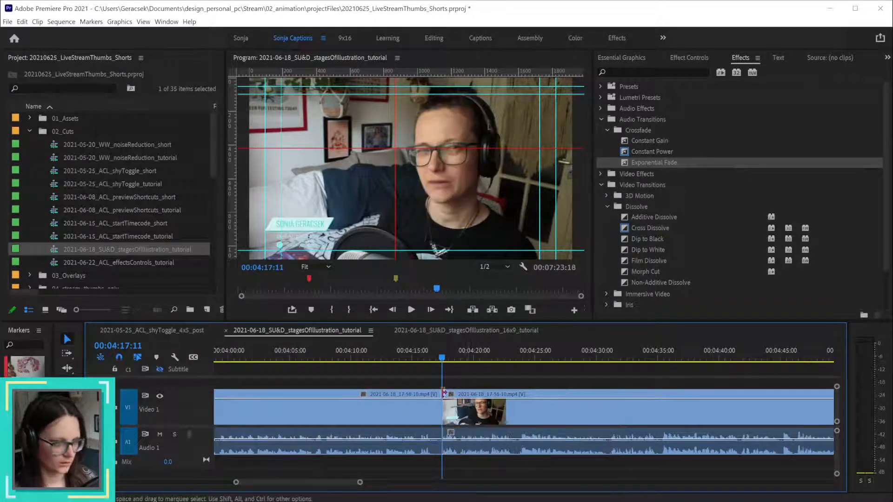
# - Preview the cut at 00:04:17:11, split the preceding clip at 00:04:15:16, and ripple-delete the piece between them
pyautogui.click(390, 354)
pyautogui.press('space')
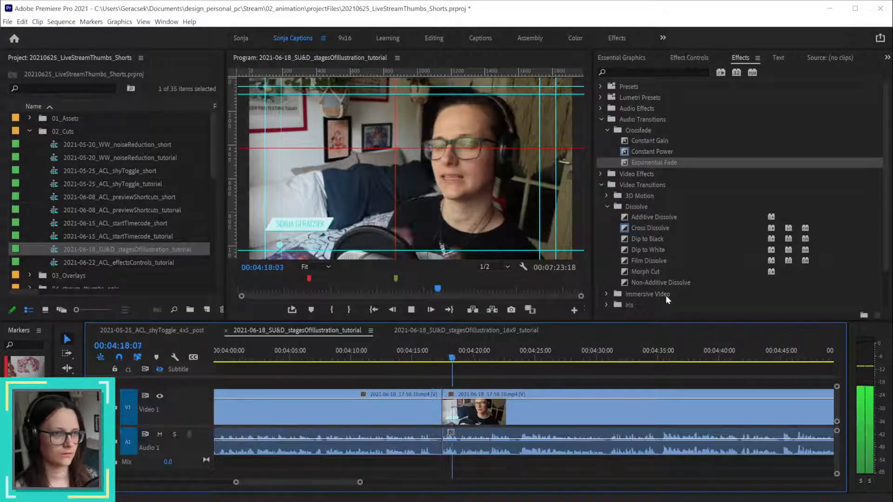
pyautogui.press('space')
pyautogui.scroll(2, 432, 405)
pyautogui.scroll(2, 446, 402)
pyautogui.moveTo(498, 352); pyautogui.dragTo(554, 350)
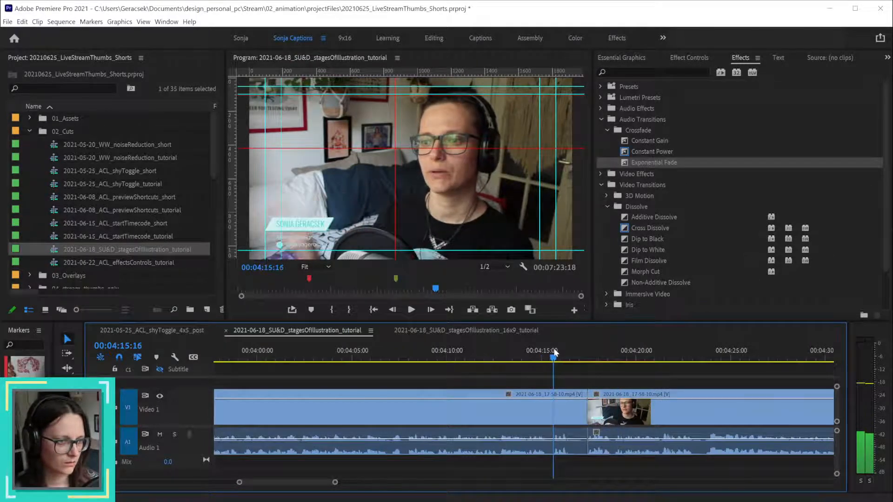
pyautogui.click(551, 415)
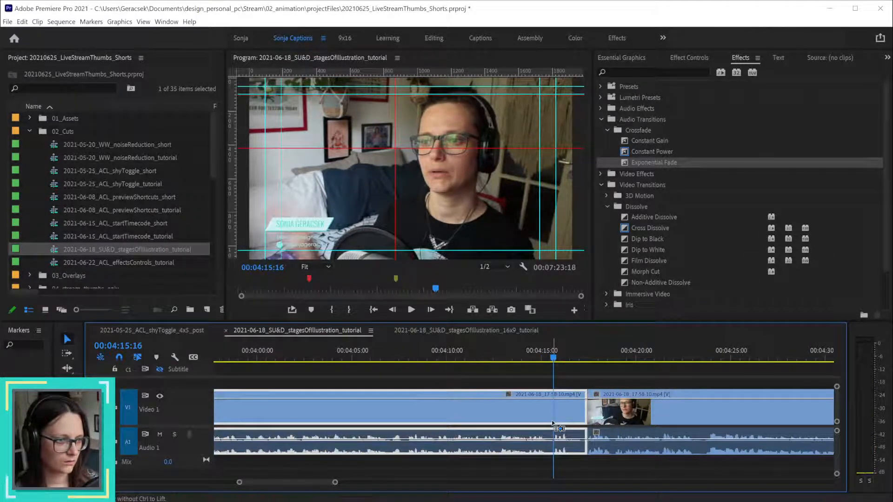
pyautogui.hotkey('ctrl', 'k')
pyautogui.click(573, 412)
pyautogui.hotkey('shift', 'Delete')
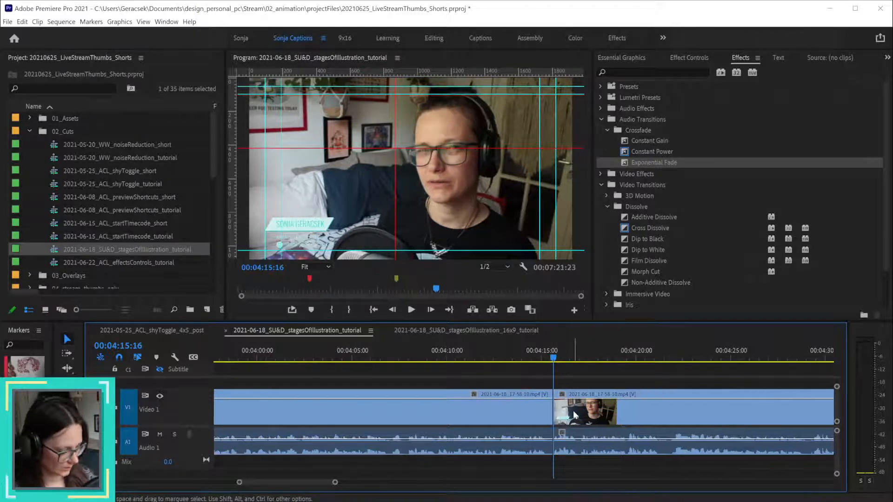
# - Preview the cut at 00:04:15:16 by playing from a few seconds before it
pyautogui.scroll(-2, 523, 359)
pyautogui.click(518, 356)
pyautogui.press('space')
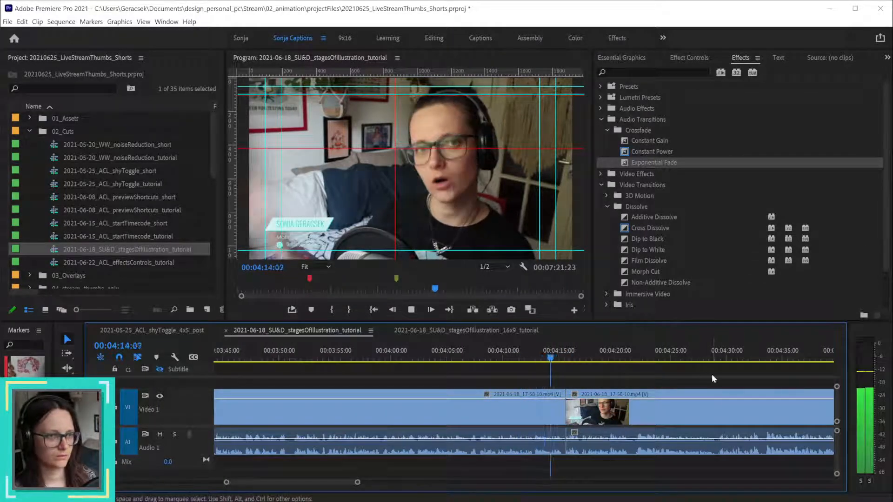
pyautogui.press('space')
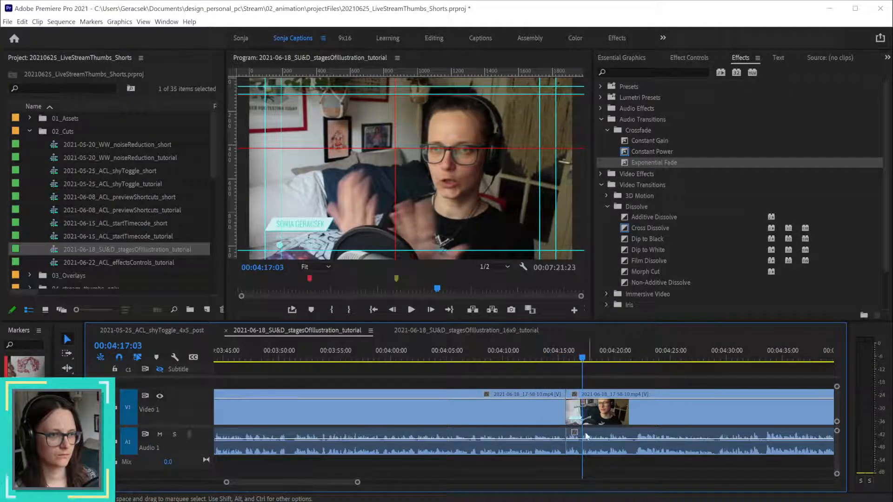
# - Replay the passage around the cut at 00:04:15:16 several times to judge its timing
pyautogui.scroll(4, 578, 425)
pyautogui.moveTo(526, 357); pyautogui.dragTo(587, 359)
pyautogui.scroll(-4, 553, 361)
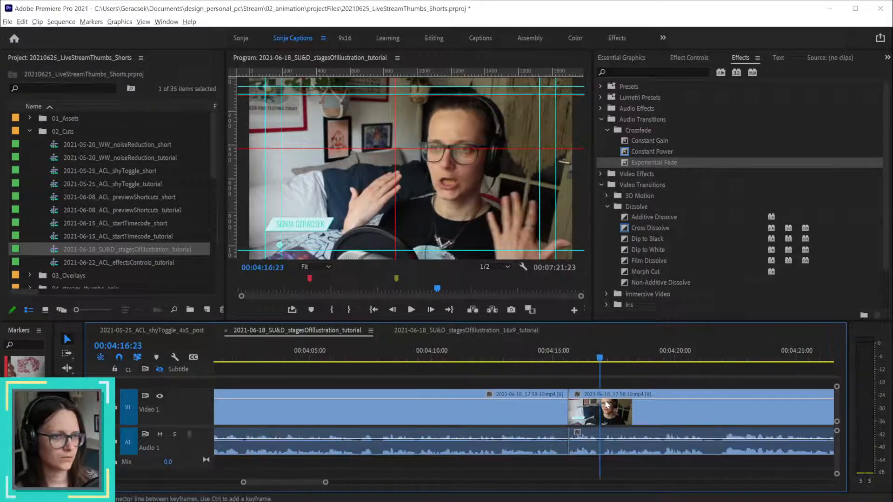
pyautogui.press('space')
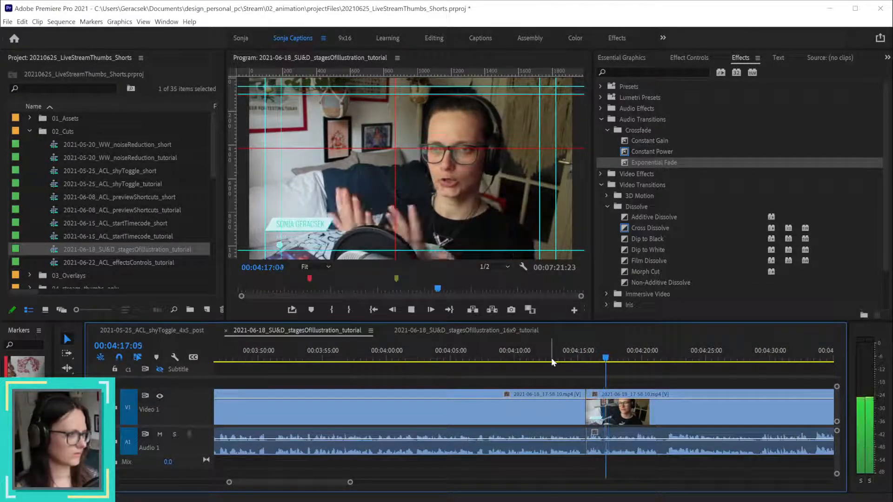
pyautogui.click(509, 361)
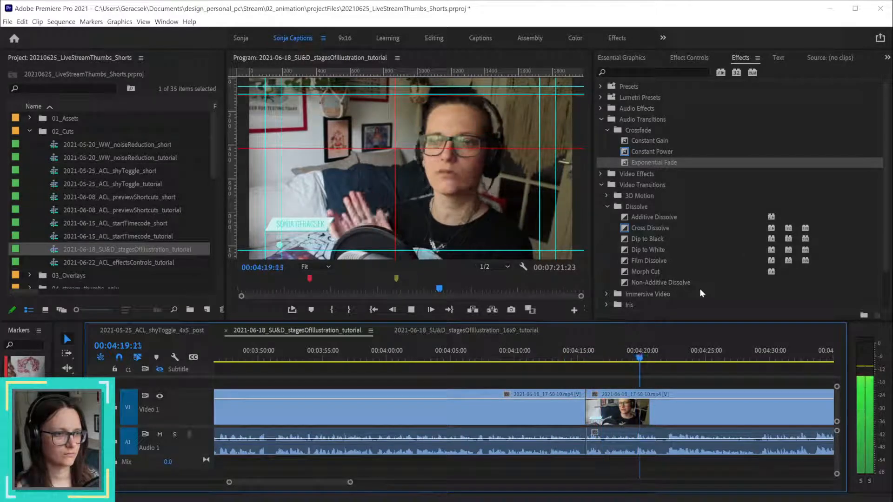
pyautogui.click(554, 359)
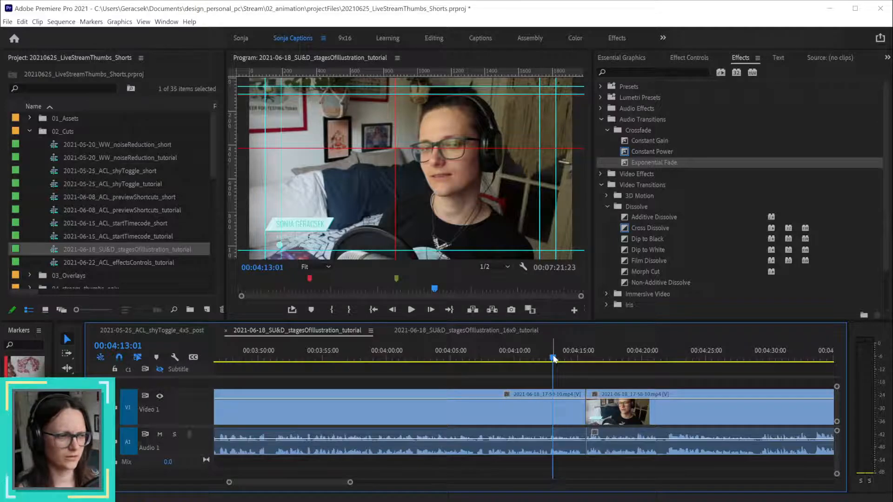
pyautogui.press('space')
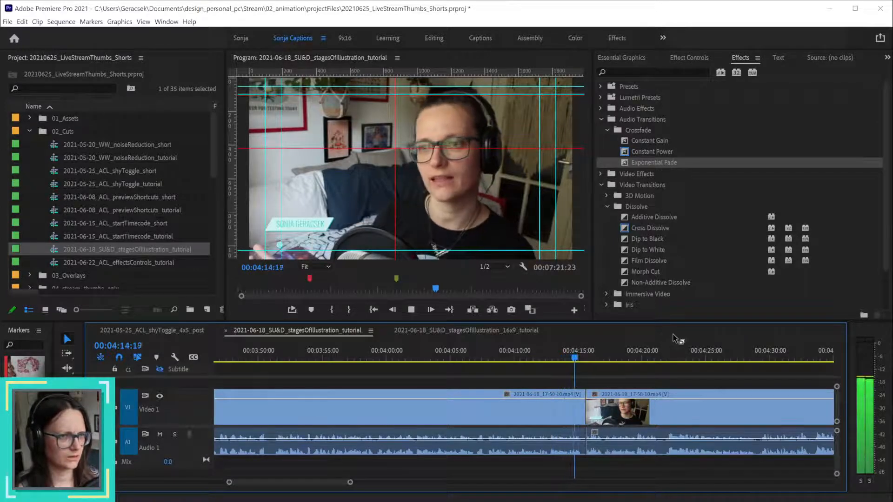
pyautogui.press('space')
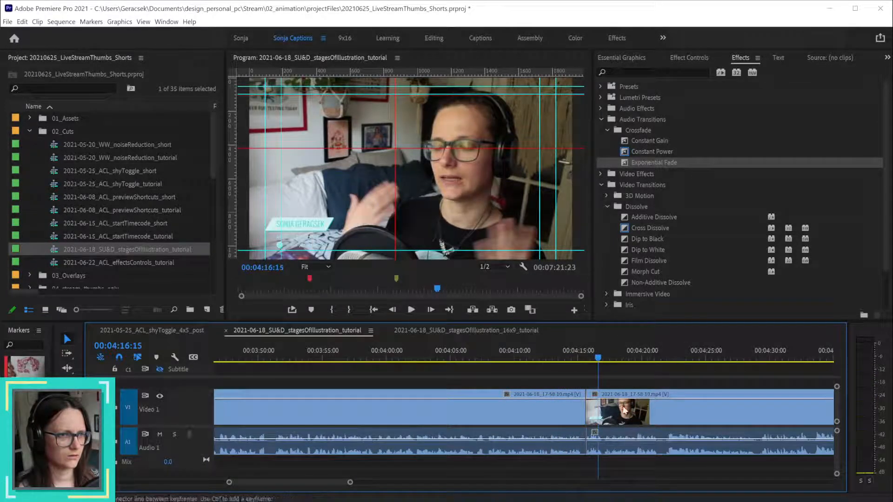
# - Trim the start of the clip following the cut to 00:04:16:00 and move the clip back to close the gap
pyautogui.scroll(6, 606, 425)
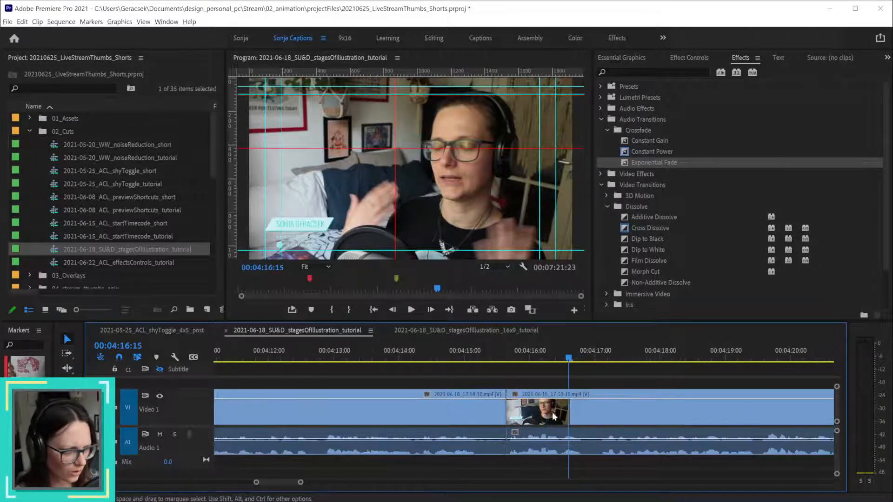
pyautogui.moveTo(507, 416)
pyautogui.mouseDown()
pyautogui.moveTo(538, 419)
pyautogui.moveTo(523, 419)
pyautogui.mouseUp()
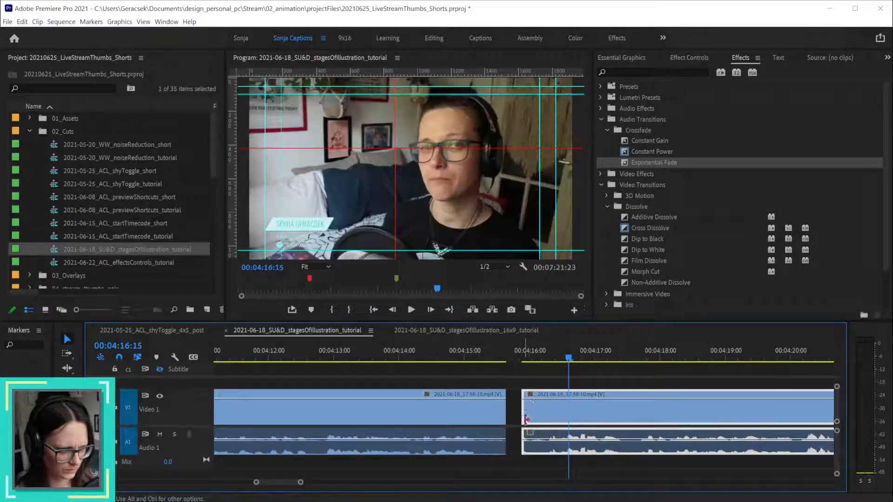
pyautogui.moveTo(530, 357)
pyautogui.mouseDown()
pyautogui.moveTo(550, 357)
pyautogui.moveTo(529, 363)
pyautogui.mouseUp()
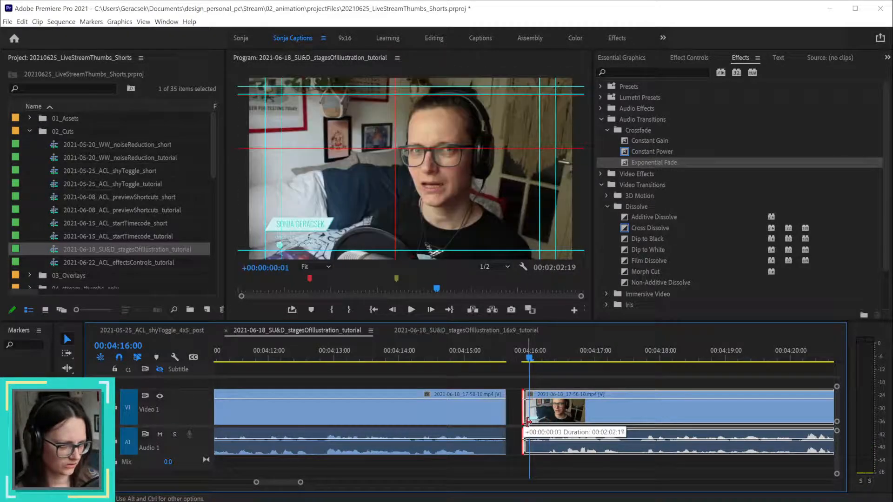
pyautogui.moveTo(522, 418); pyautogui.dragTo(539, 421)
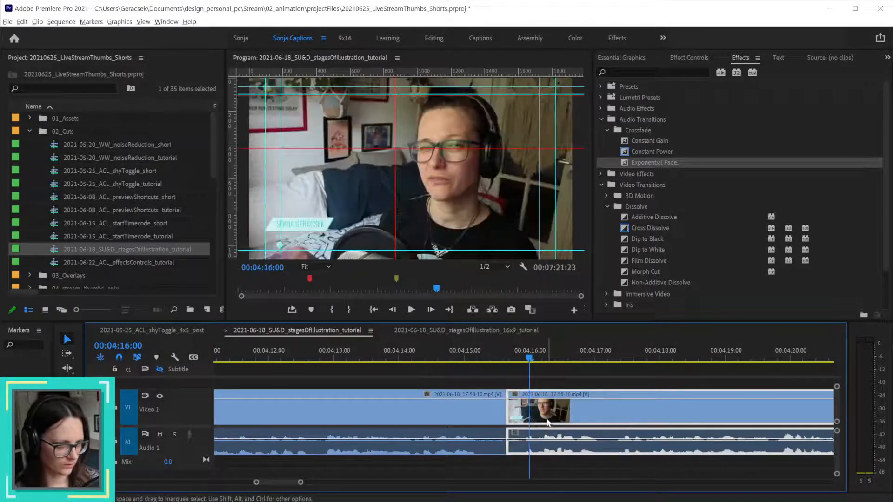
# - Preview the adjusted cut, trim the following clip's start to 00:04:15:20, and close the gap at 00:04:15:16
pyautogui.press('-')
pyautogui.click(473, 357)
pyautogui.press('space')
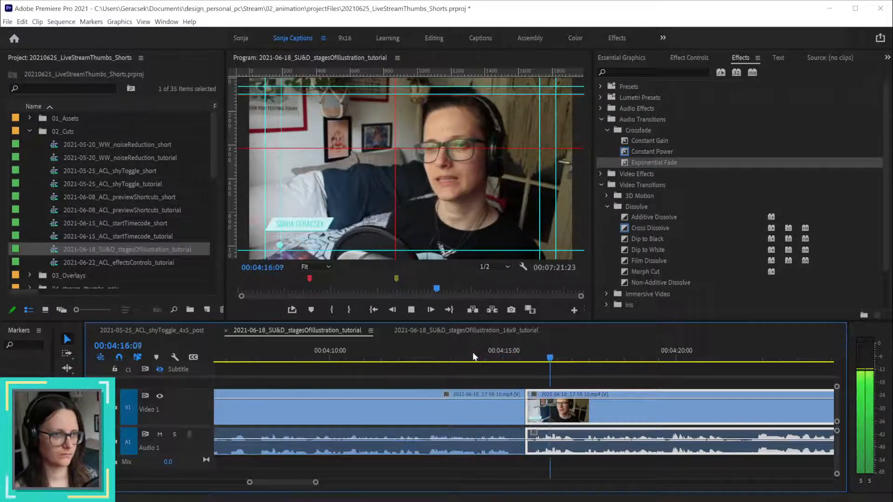
pyautogui.click(496, 357)
pyautogui.moveTo(497, 358); pyautogui.dragTo(533, 358)
pyautogui.scroll(5, 529, 417)
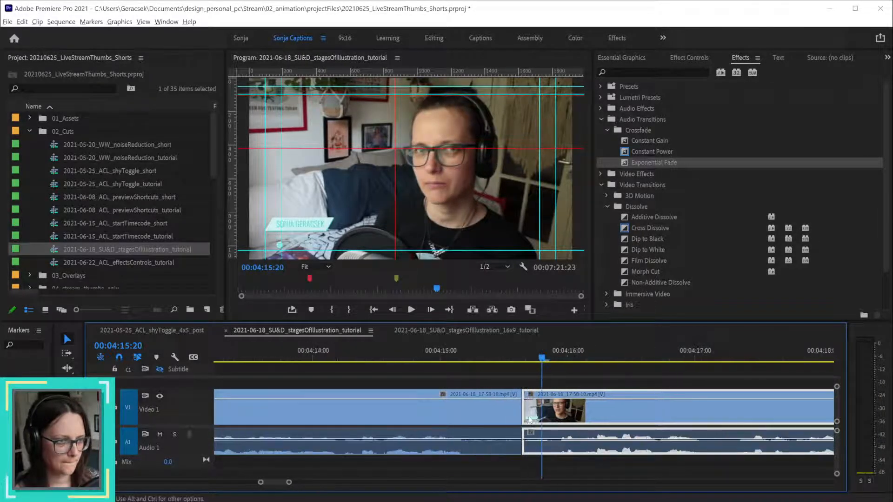
pyautogui.moveTo(546, 368)
pyautogui.mouseDown()
pyautogui.moveTo(559, 362)
pyautogui.moveTo(537, 361)
pyautogui.moveTo(588, 364)
pyautogui.moveTo(543, 365)
pyautogui.mouseUp()
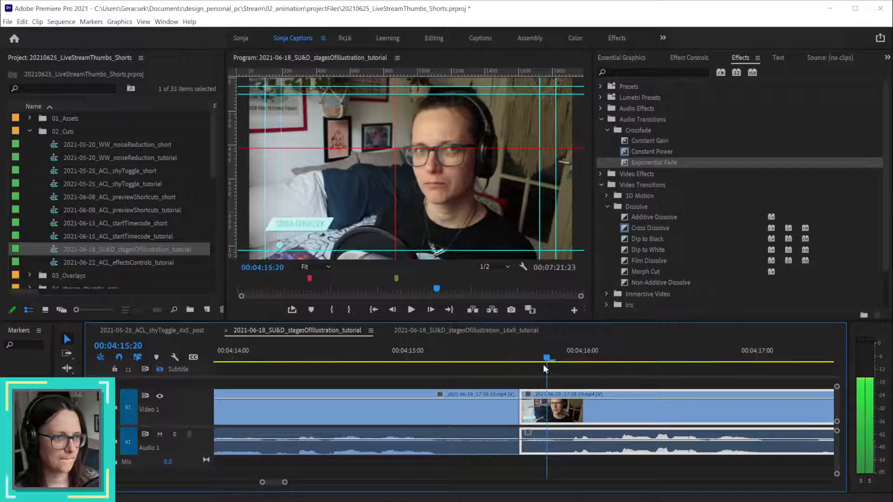
pyautogui.moveTo(547, 408); pyautogui.dragTo(549, 412)
# - Play the tightened cut from about five seconds before it and save the project
pyautogui.press('-')
pyautogui.press('-')
pyautogui.press('-')
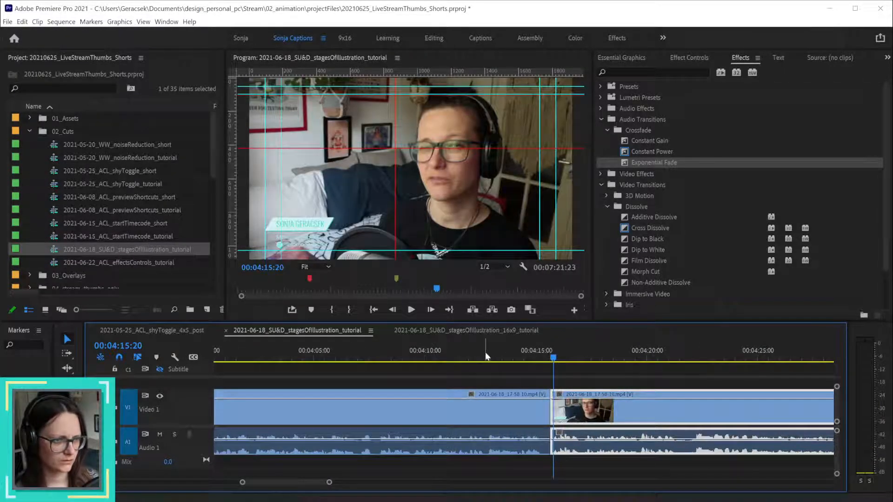
pyautogui.press('space')
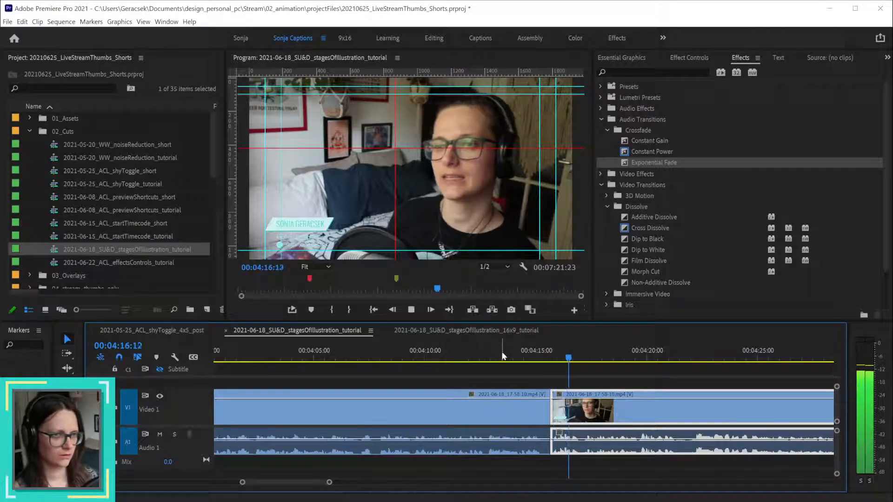
pyautogui.click(435, 356)
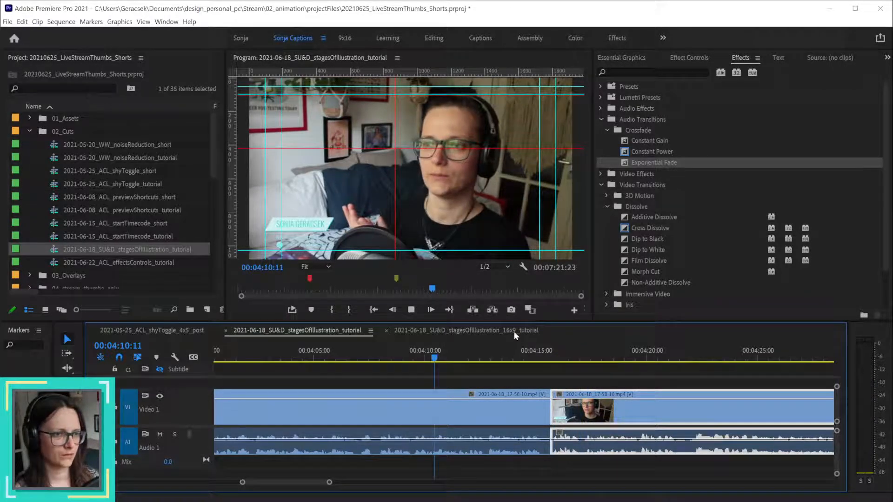
pyautogui.press('space')
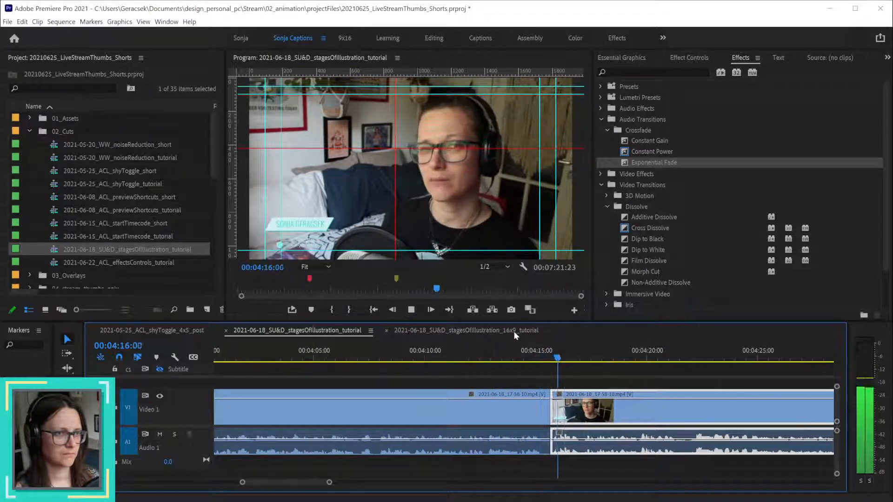
pyautogui.moveTo(509, 346); pyautogui.dragTo(553, 352)
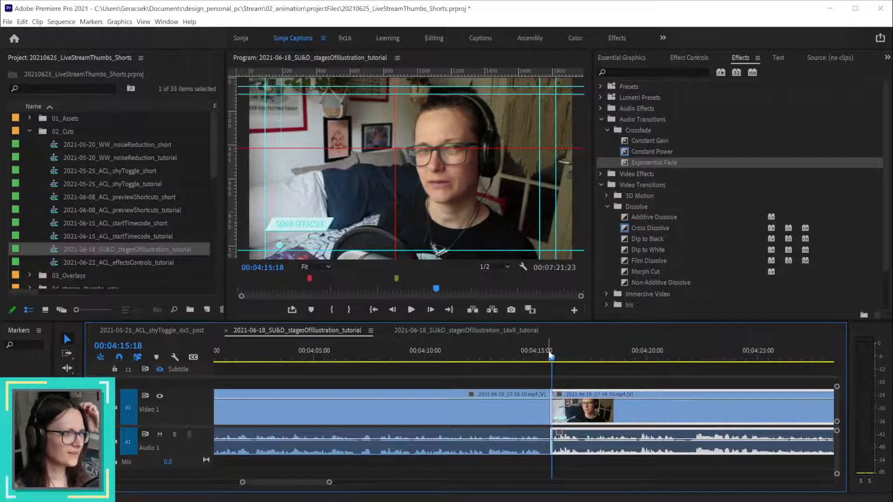
pyautogui.hotkey('ctrl', 's')
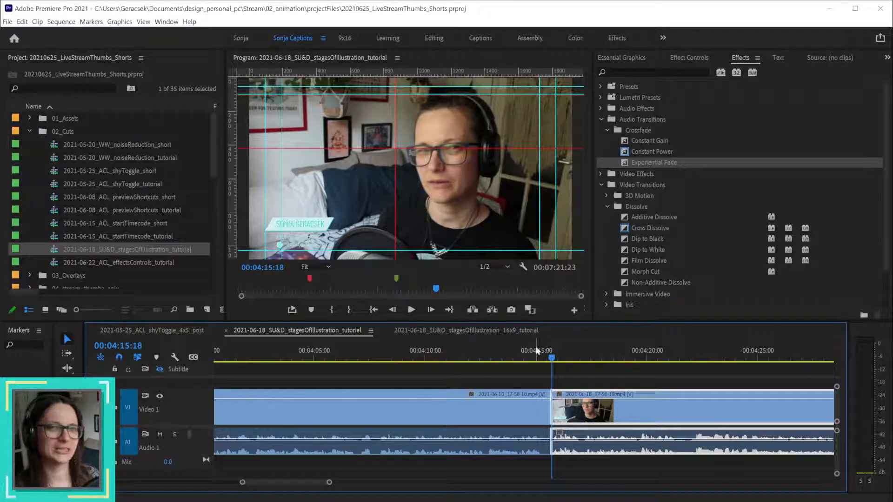
# - Play from 00:04:08:18 across the cut to check how the two clips connect
pyautogui.press('-')
pyautogui.press('-')
pyautogui.click(496, 356)
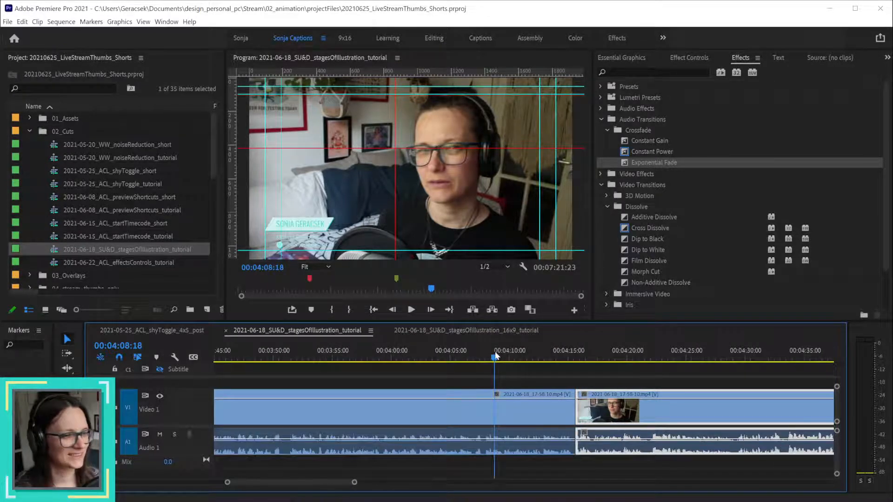
pyautogui.press('space')
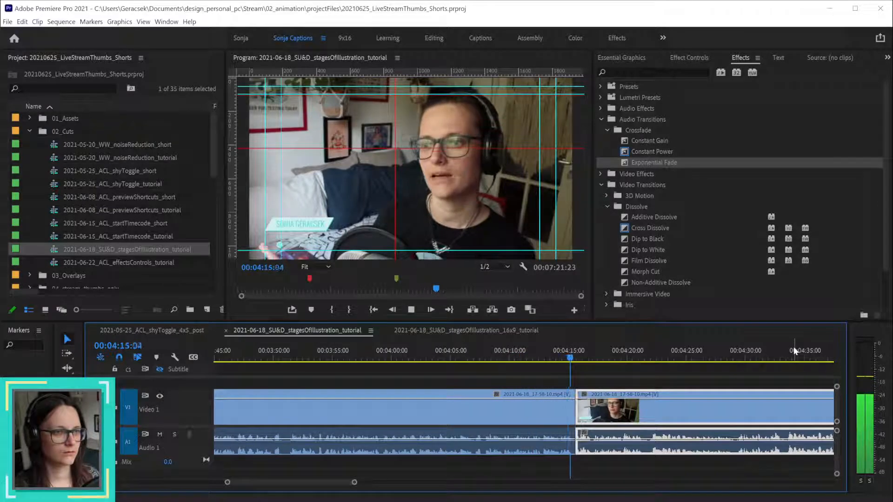
pyautogui.press('space')
# - Trim the end of the clip before the cut to 00:04:15:08 and extend the following clip's start to meet it
pyautogui.press('=')
pyautogui.press('=')
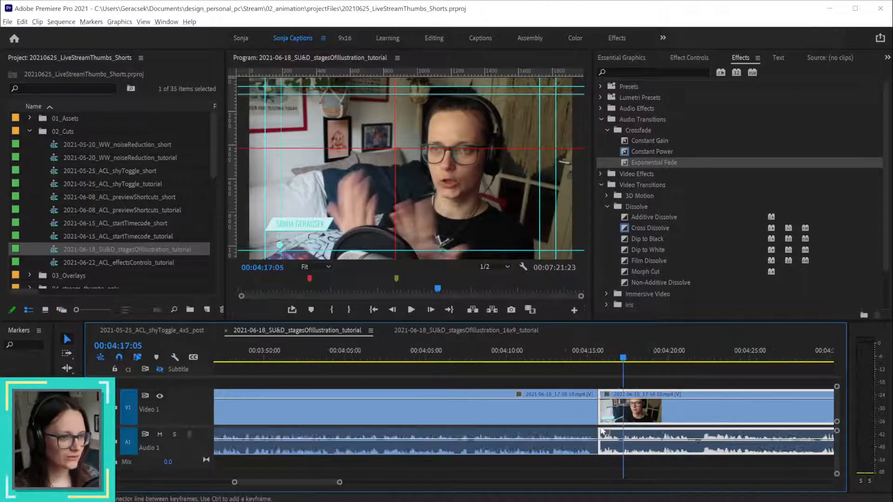
pyautogui.moveTo(579, 356); pyautogui.dragTo(586, 356)
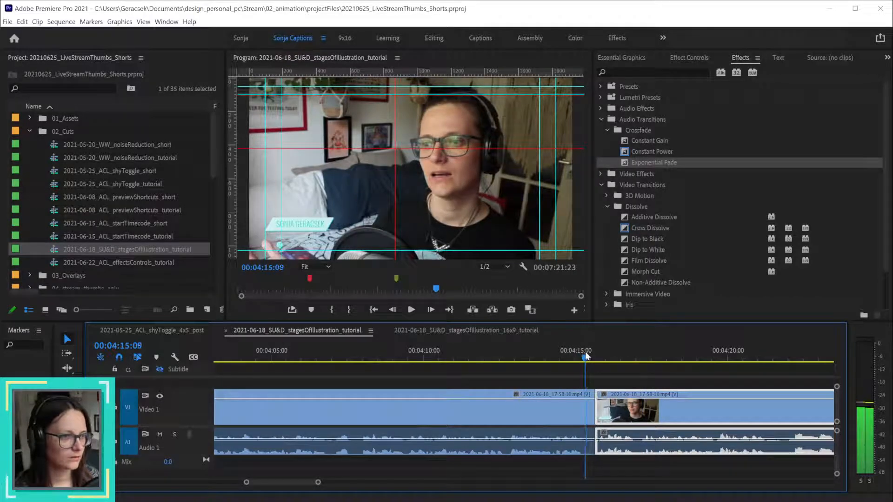
pyautogui.moveTo(592, 410); pyautogui.dragTo(581, 410)
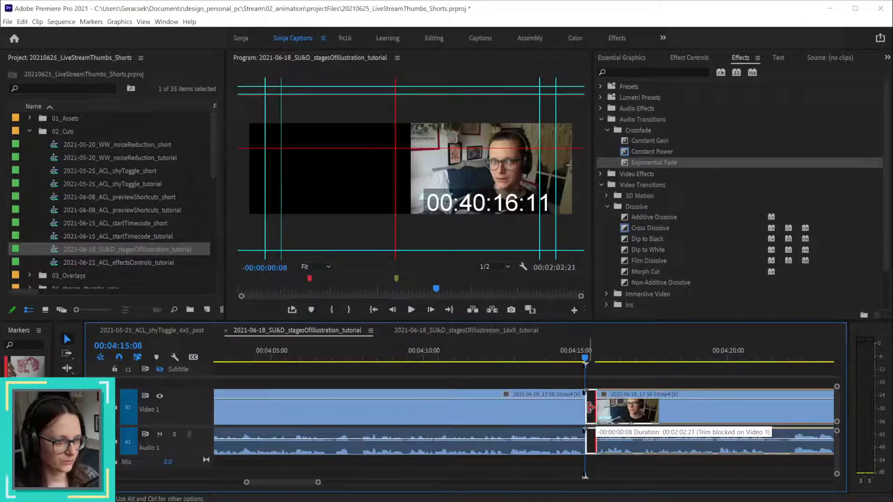
# - Trim the following clip's start to 00:04:15:12 and move it back against the preceding clip at 00:04:15:08
pyautogui.scroll(2, 610, 364)
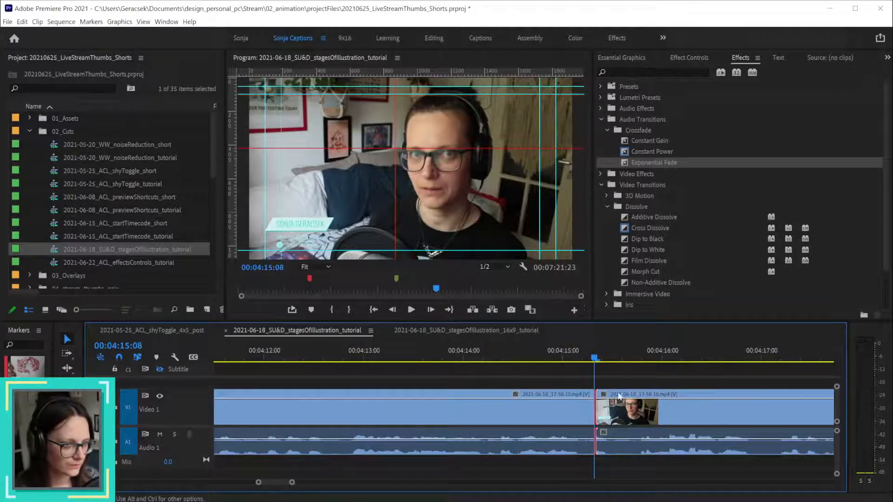
pyautogui.click(611, 364)
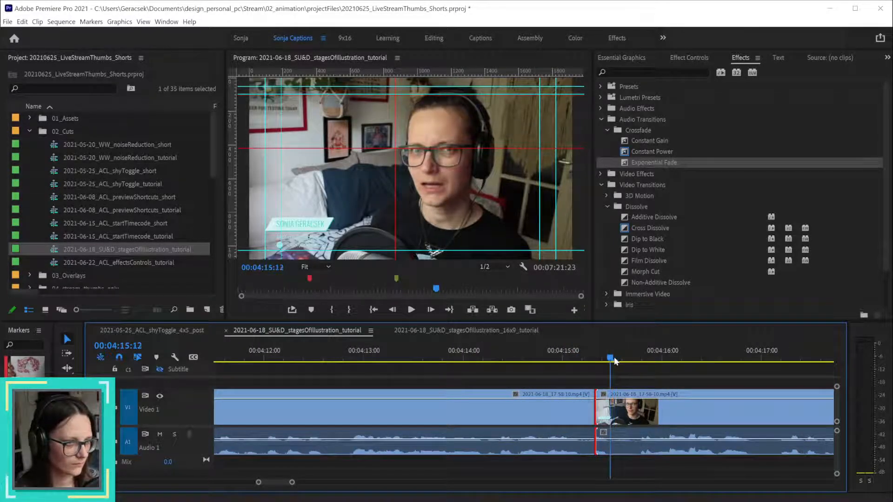
pyautogui.moveTo(626, 409)
pyautogui.mouseDown()
pyautogui.moveTo(638, 407)
pyautogui.moveTo(628, 409)
pyautogui.mouseUp()
# - Preview the cut at 00:04:15:08, trim the preceding clip's end to 00:04:15:05, and ripple-delete the gap
pyautogui.scroll(-2, 628, 410)
pyautogui.click(554, 357)
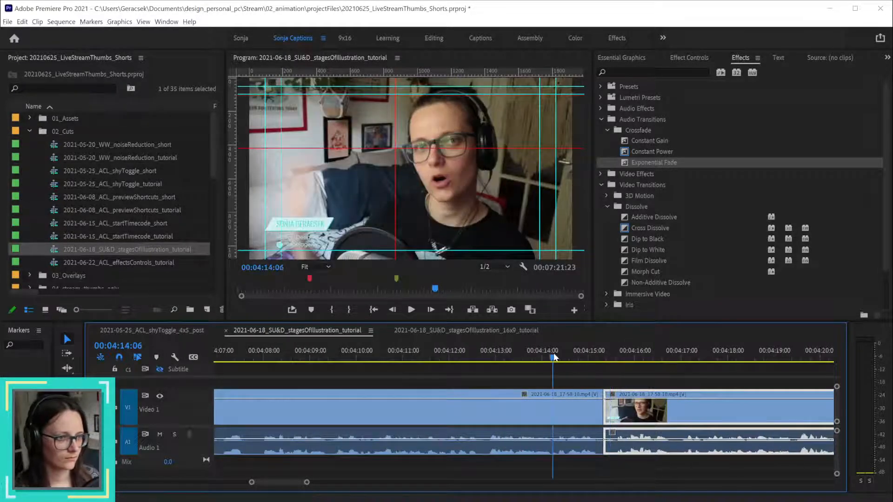
pyautogui.press('space')
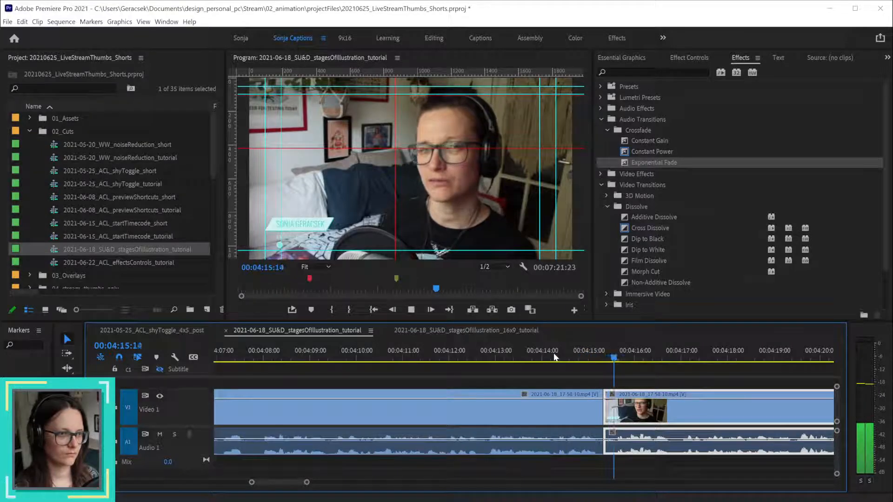
pyautogui.press('space')
pyautogui.scroll(3, 606, 410)
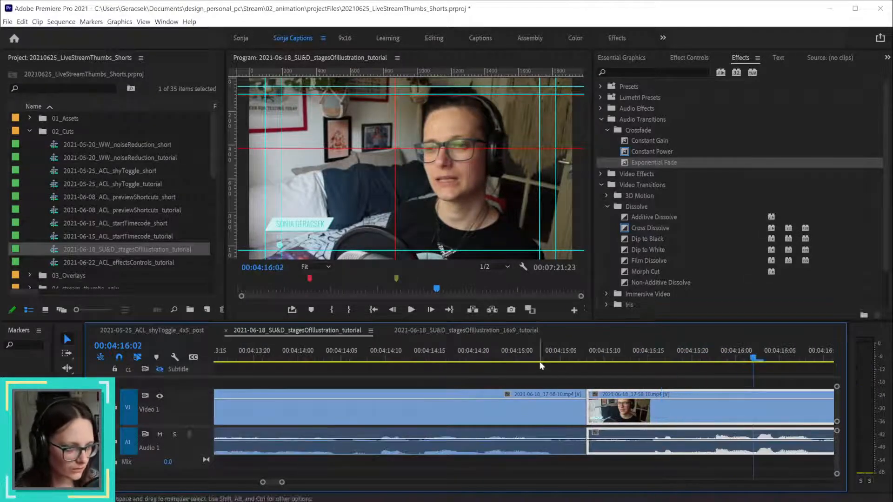
pyautogui.moveTo(580, 403); pyautogui.dragTo(560, 404)
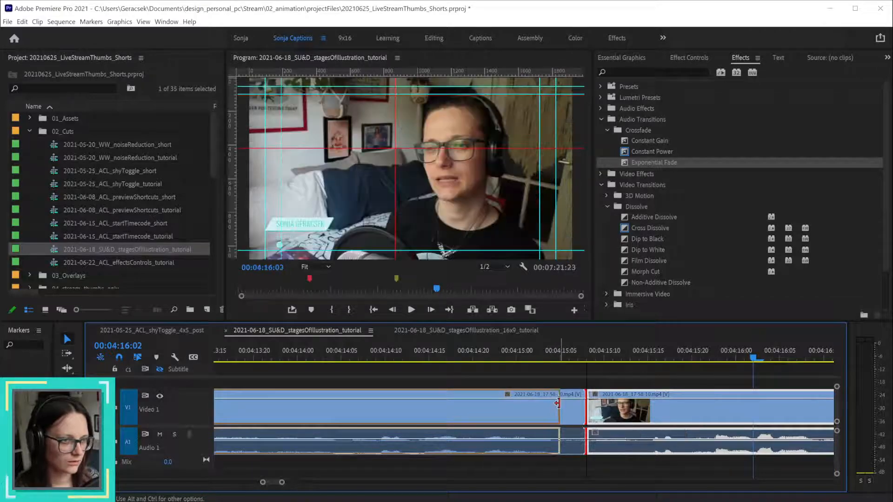
pyautogui.rightClick(573, 413)
pyautogui.click(589, 415)
# - Preview the cut at 00:04:15:05, playing from shortly before it and again from a few seconds earlier
pyautogui.scroll(-3, 606, 421)
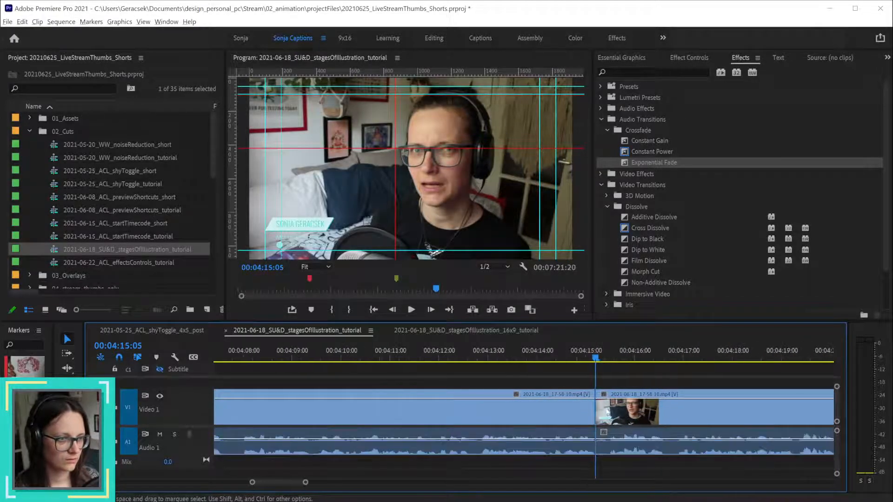
pyautogui.click(559, 357)
pyautogui.press('space')
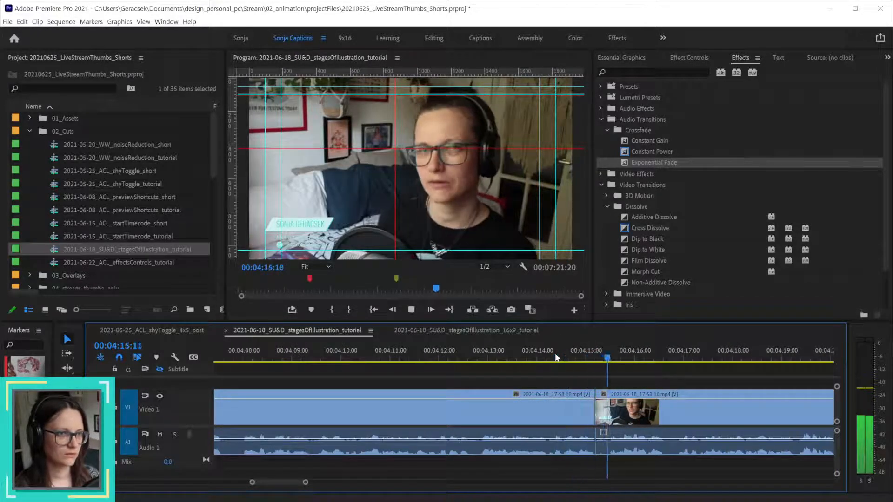
pyautogui.scroll(-3, 594, 415)
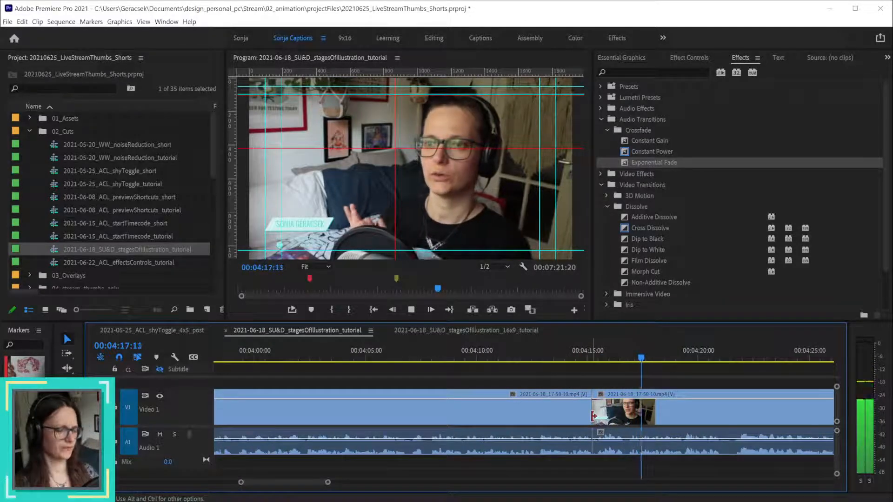
pyautogui.click(445, 356)
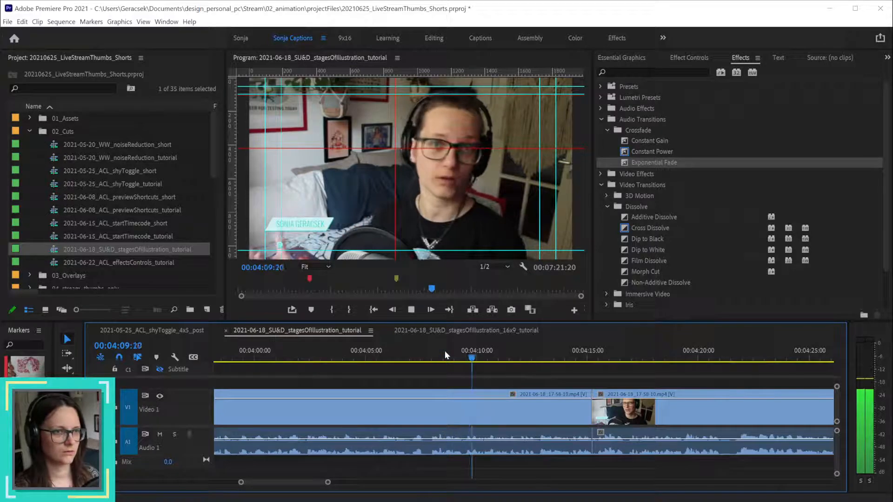
pyautogui.press('space')
pyautogui.rightClick(435, 149)
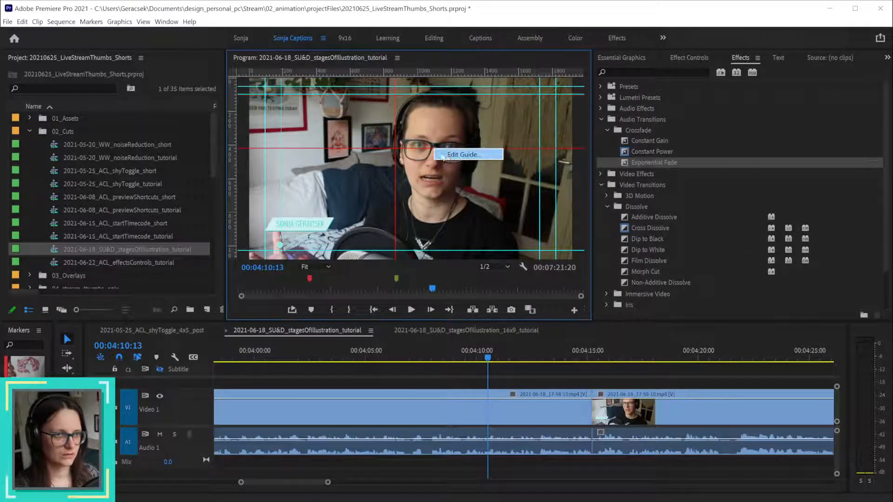
# - Remove the horizontal and vertical red centre guides from the program preview
pyautogui.click(419, 149)
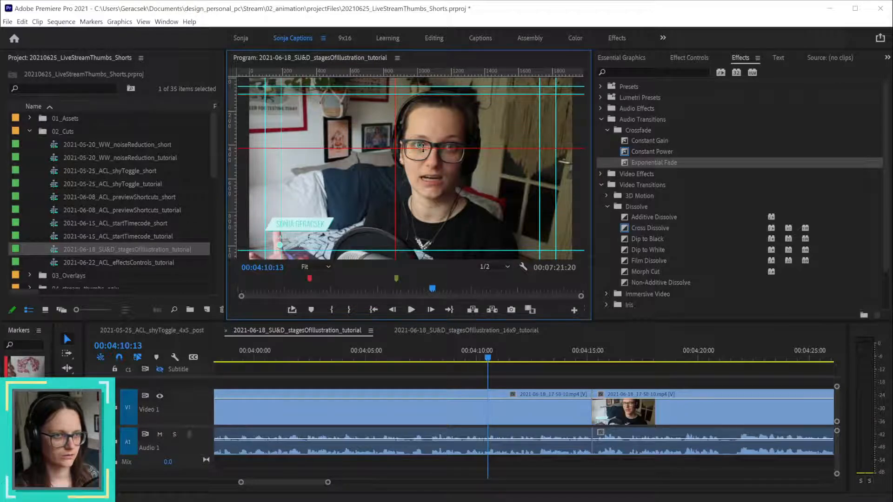
pyautogui.moveTo(423, 149); pyautogui.dragTo(457, 4)
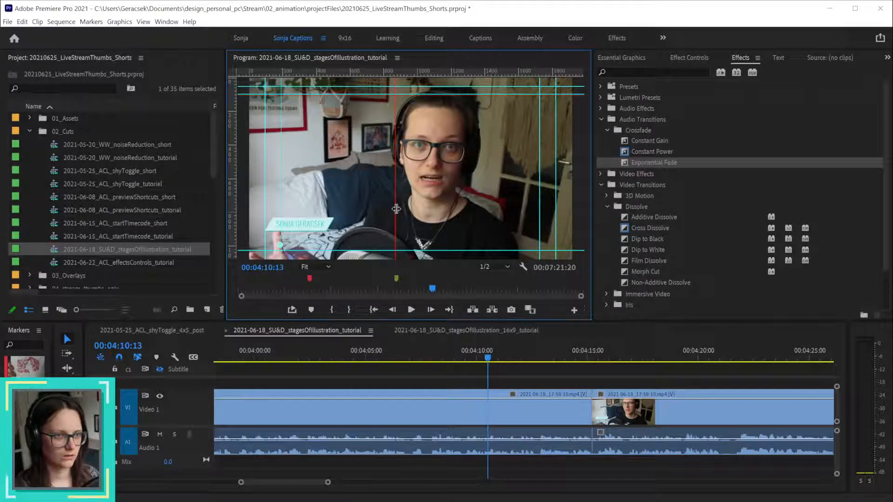
pyautogui.moveTo(395, 208); pyautogui.dragTo(121, 186)
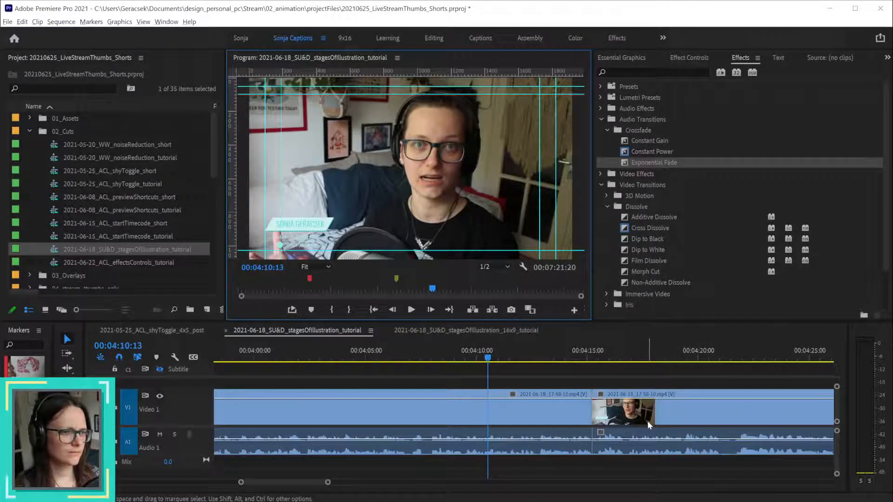
# - Preview the cut at 00:04:15:05, replaying it from about a second before the cut
pyautogui.scroll(-1, 648, 421)
pyautogui.scroll(2, 648, 421)
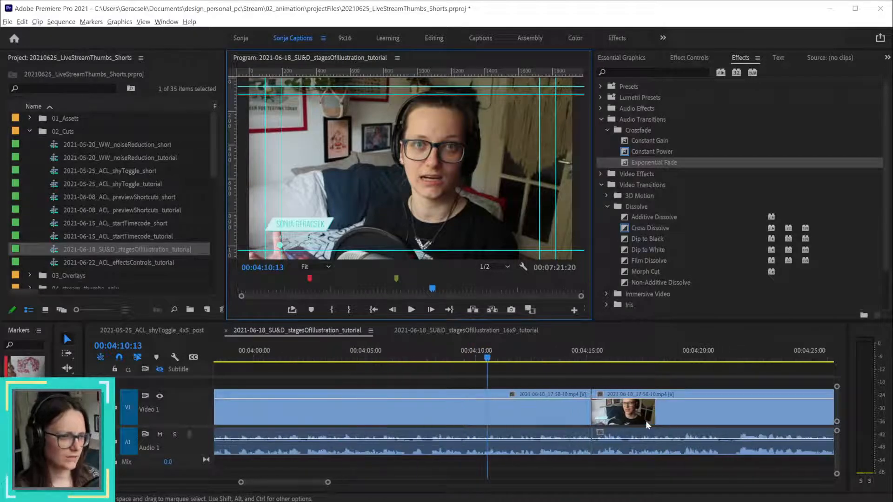
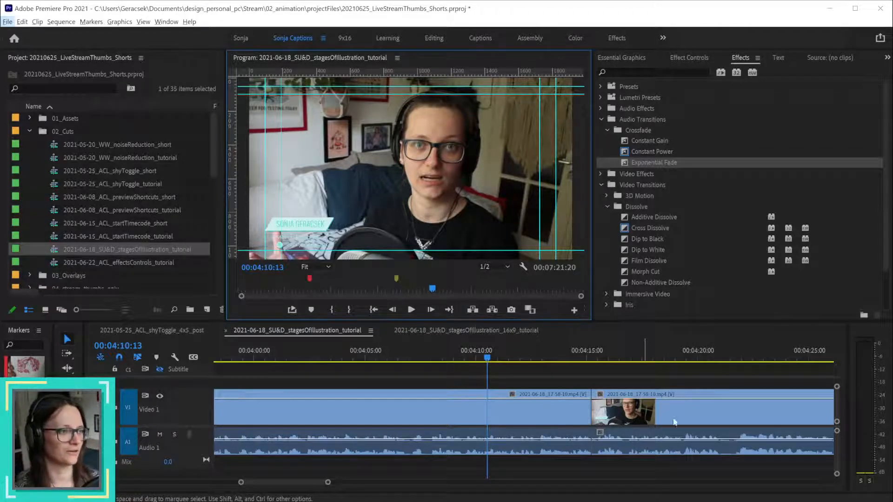
pyautogui.scroll(-3, 519, 401)
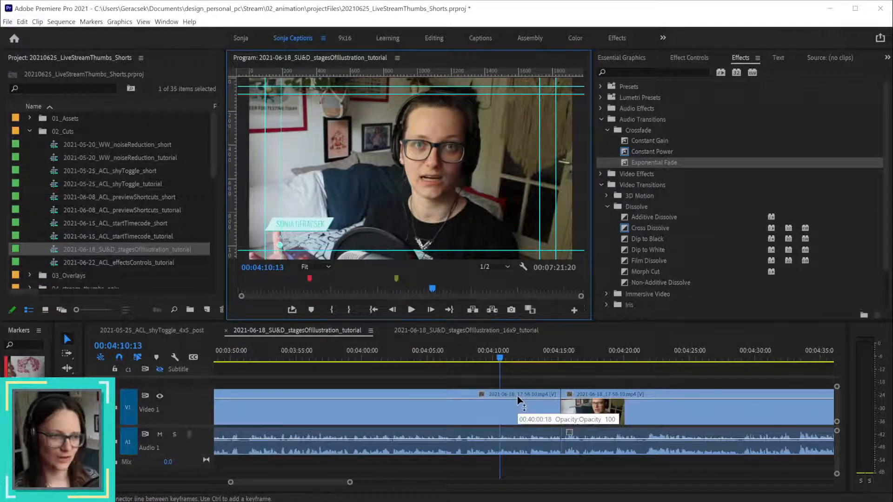
pyautogui.press('space')
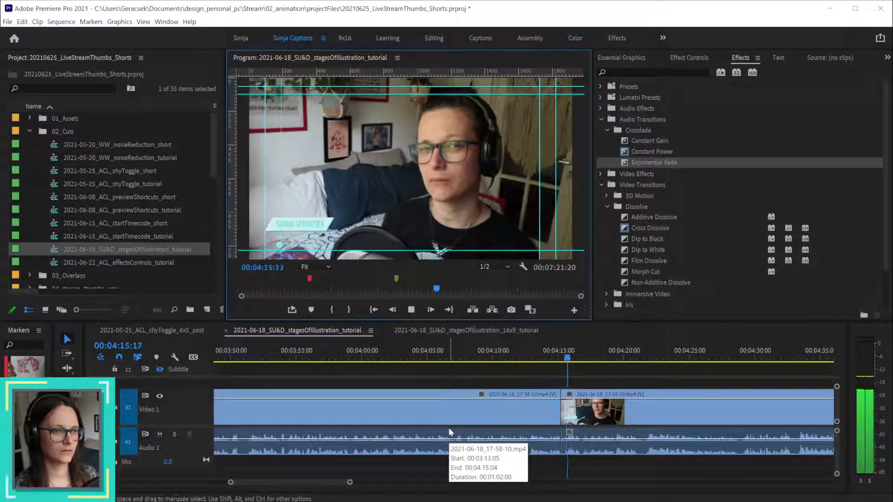
pyautogui.press('space')
pyautogui.scroll(5, 580, 442)
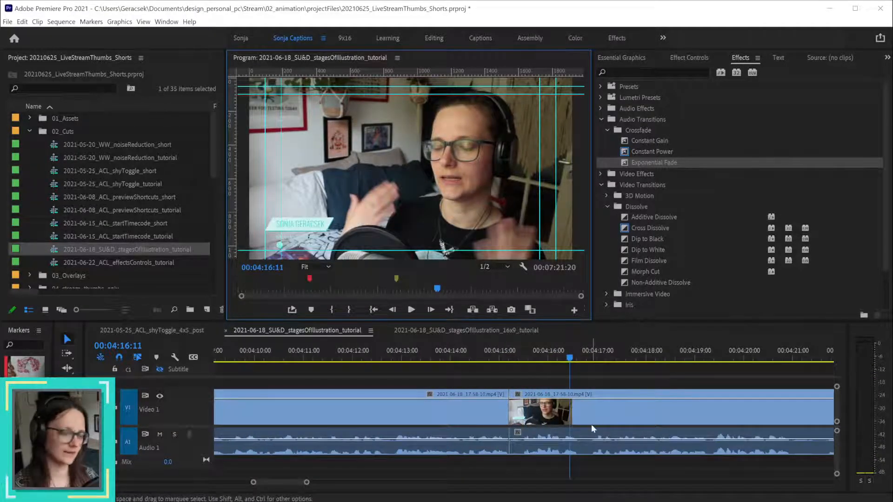
pyautogui.click(464, 355)
pyautogui.press('space')
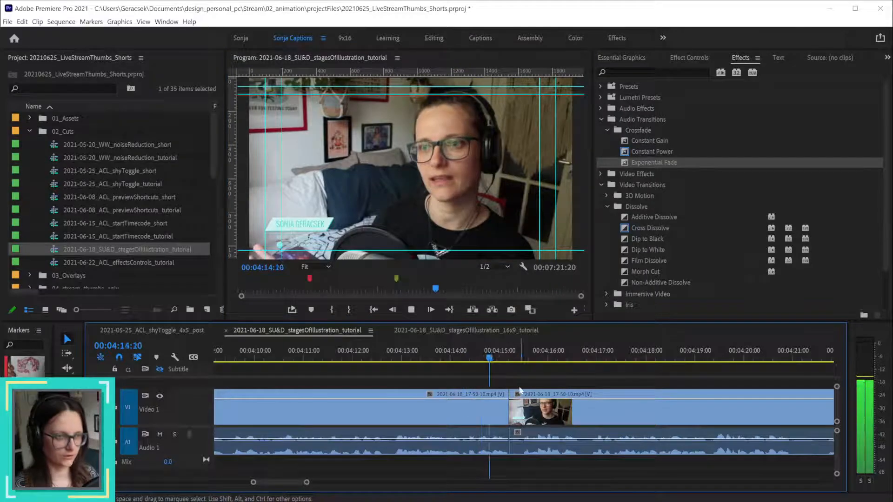
# - Play on to 00:04:28:24 and split the clip there
pyautogui.scroll(-3, 567, 434)
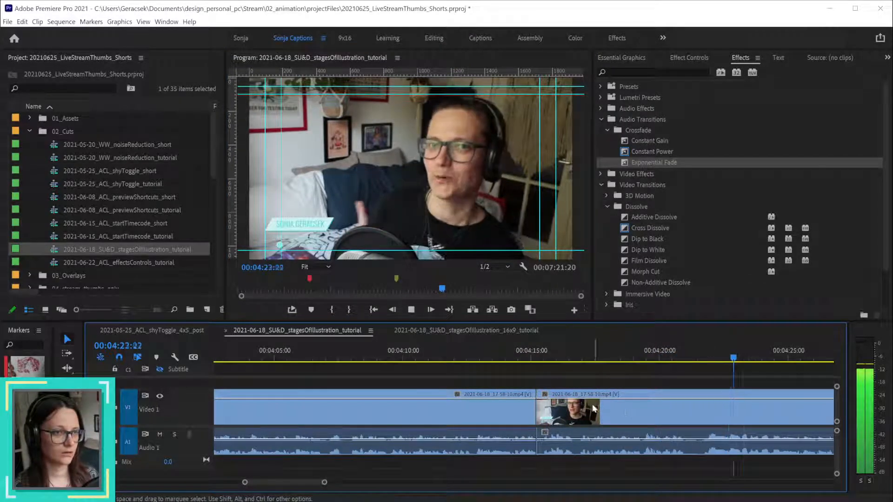
pyautogui.scroll(-3, 588, 404)
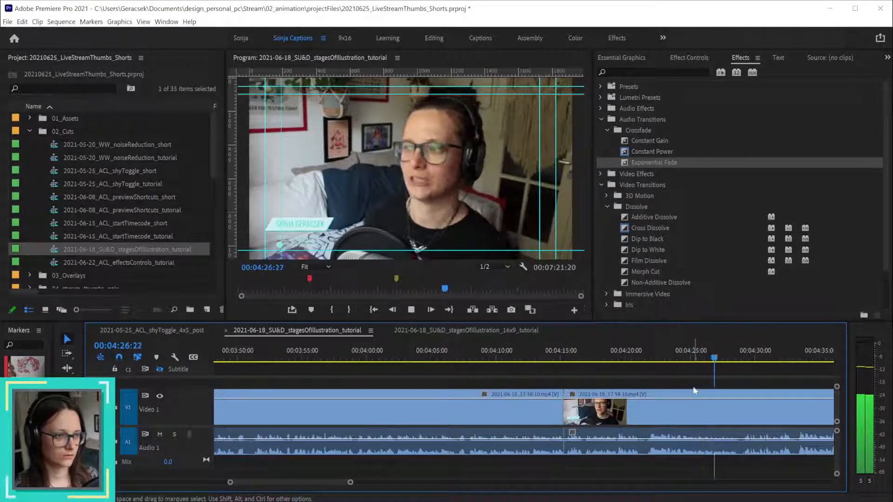
pyautogui.press('space')
pyautogui.click(772, 412)
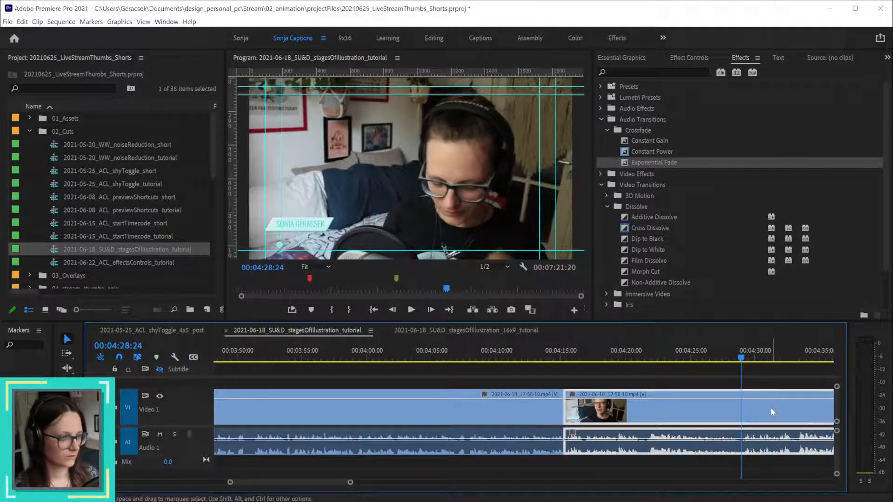
pyautogui.hotkey('ctrl', 'k')
pyautogui.scroll(-3, 772, 408)
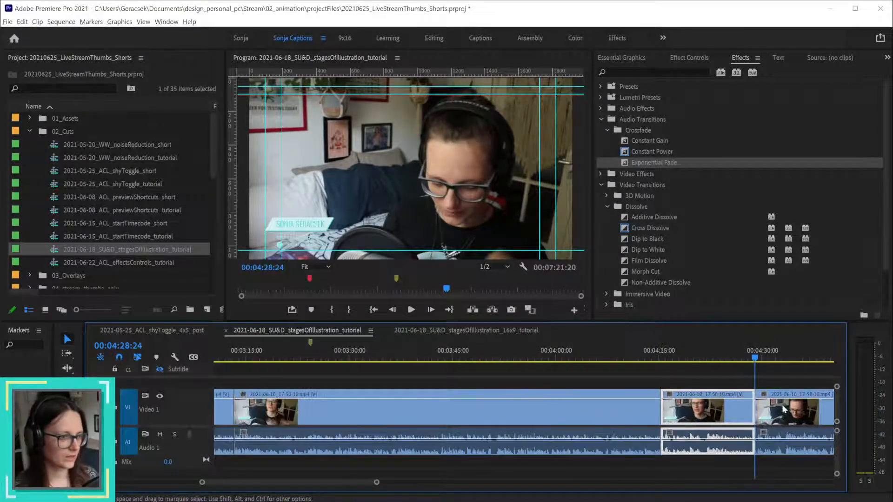
# - Try splitting the preceding clip at 00:04:21:13 and ripple-deleting the section from there to the cut at 00:04:28:24
pyautogui.press('space')
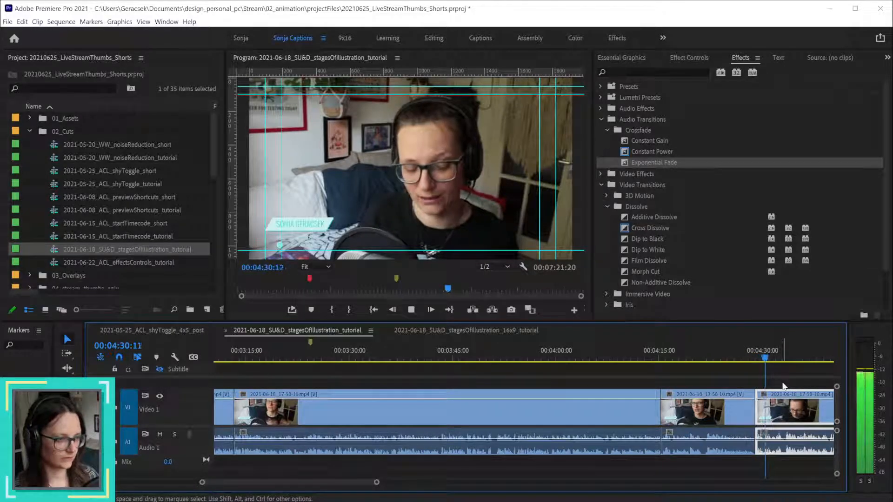
pyautogui.press('h')
pyautogui.moveTo(786, 381); pyautogui.dragTo(606, 380)
pyautogui.press('space')
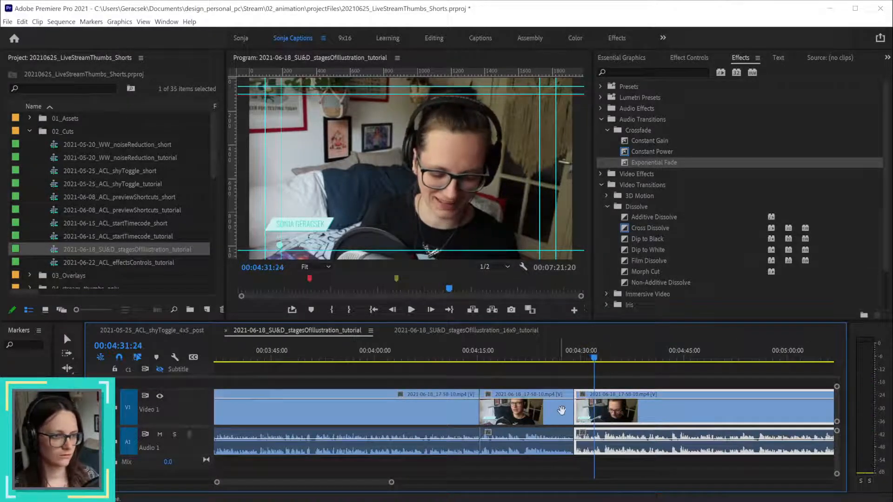
pyautogui.scroll(3, 562, 410)
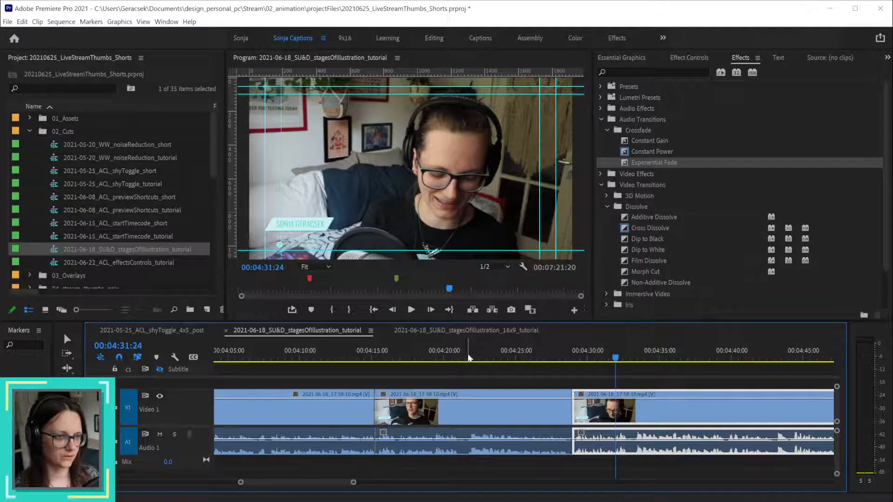
pyautogui.moveTo(468, 358)
pyautogui.mouseDown()
pyautogui.moveTo(499, 358)
pyautogui.moveTo(449, 361)
pyautogui.moveTo(468, 362)
pyautogui.mouseUp()
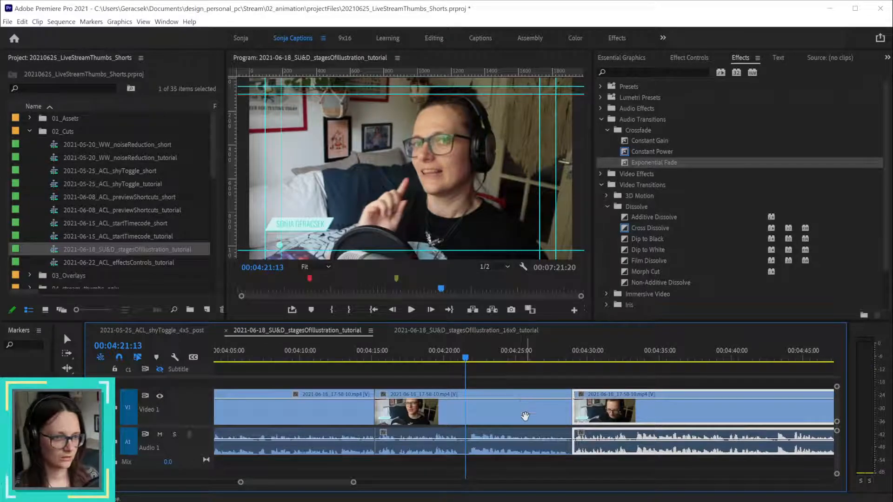
pyautogui.press('v')
pyautogui.click(525, 415)
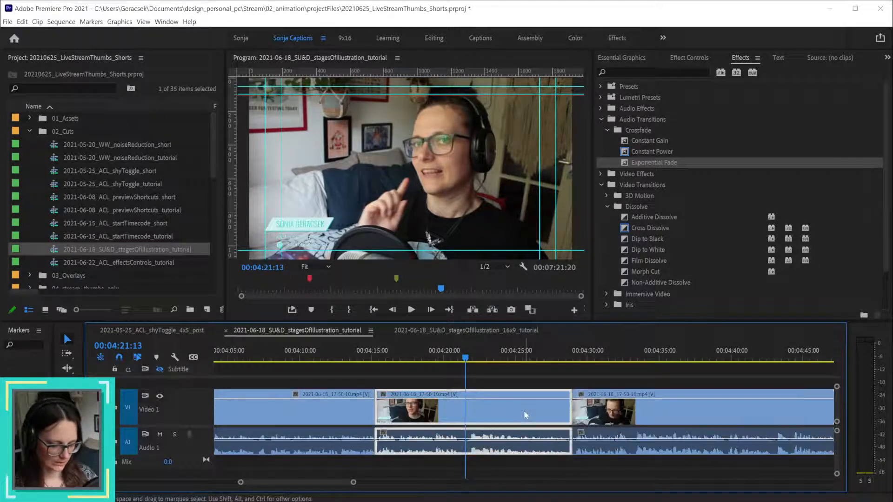
pyautogui.hotkey('ctrl', 'k')
pyautogui.press('=')
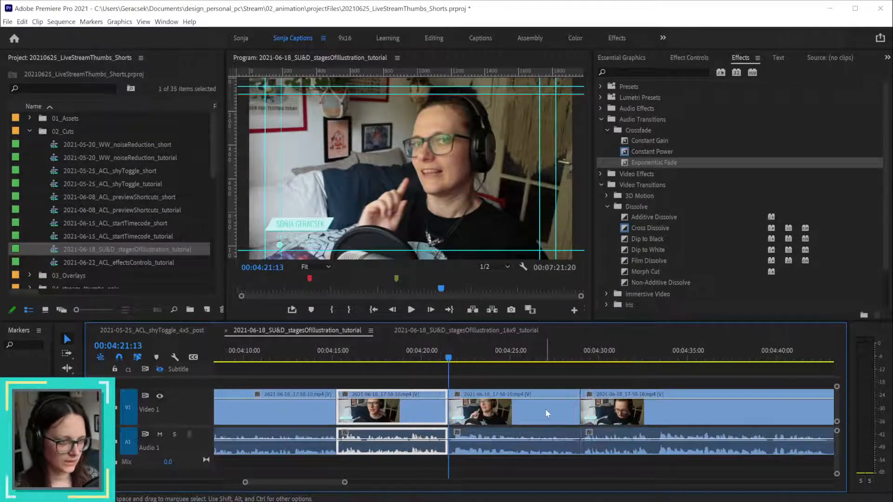
pyautogui.click(545, 409)
pyautogui.hotkey('shift', 'Delete')
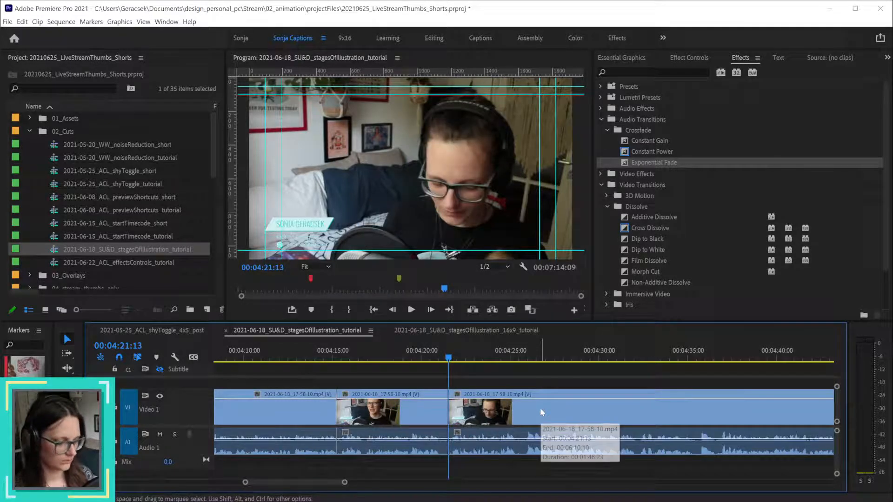
# - Try splitting the clip after the 00:04:21:13 cut at 00:04:22:04 and ripple-deleting its short opening piece
pyautogui.press('space')
pyautogui.press('space')
pyautogui.press('=')
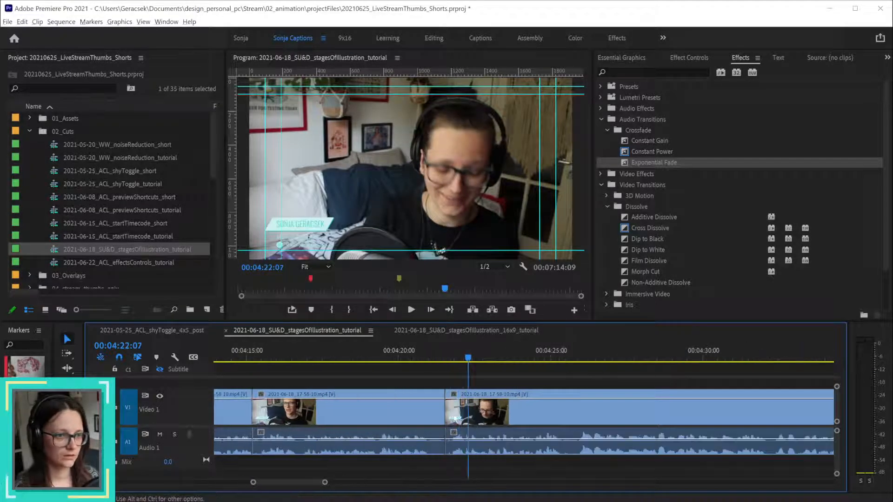
pyautogui.moveTo(463, 360)
pyautogui.mouseDown()
pyautogui.moveTo(472, 357)
pyautogui.moveTo(464, 358)
pyautogui.mouseUp()
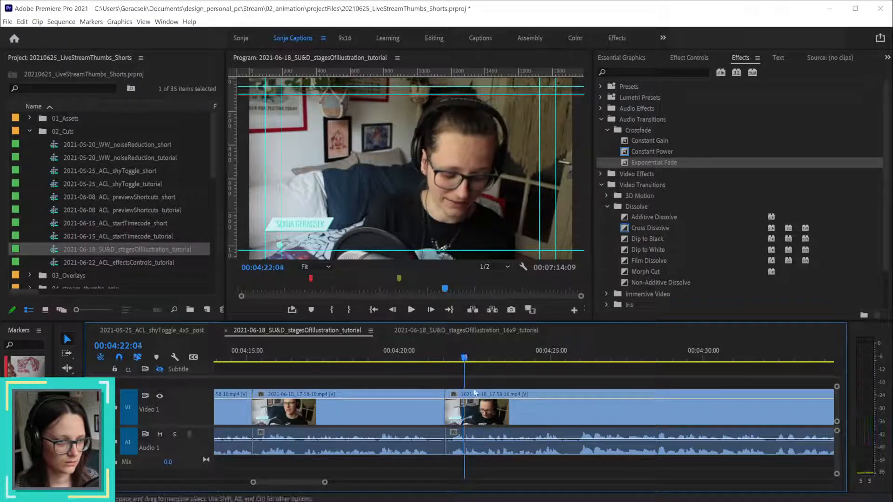
pyautogui.click(476, 395)
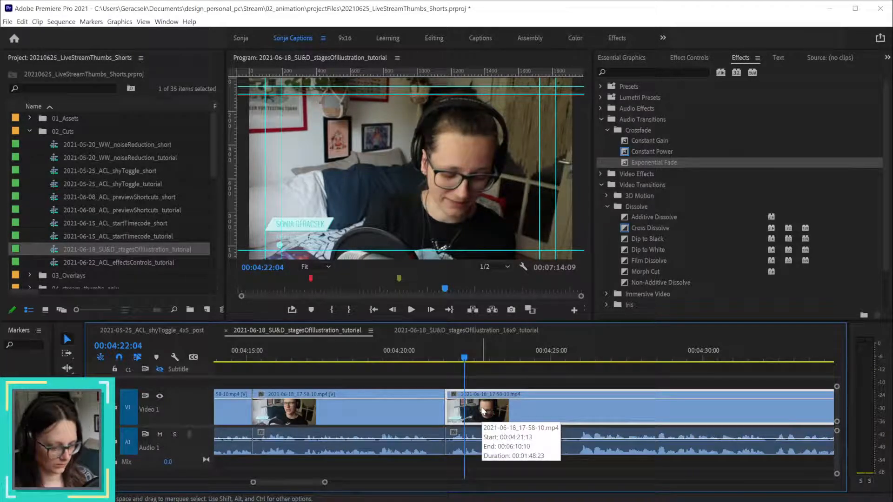
pyautogui.click(532, 482)
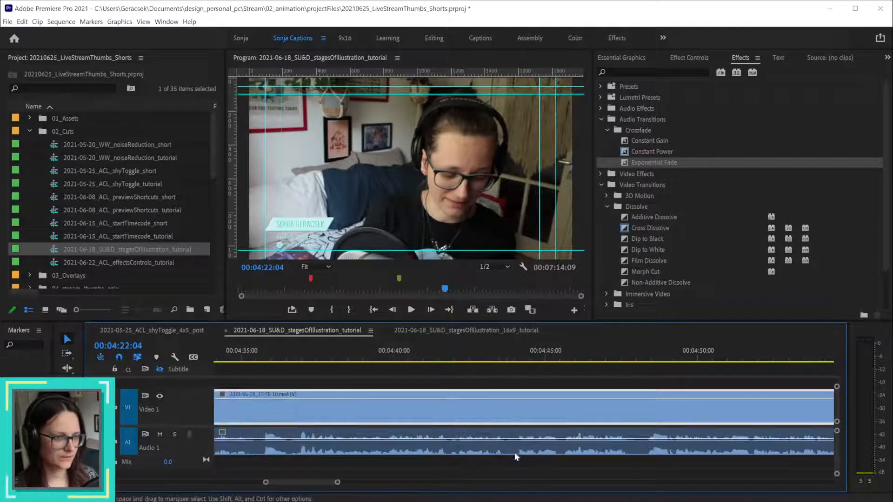
pyautogui.moveTo(325, 482)
pyautogui.mouseDown()
pyautogui.moveTo(299, 477)
pyautogui.moveTo(310, 479)
pyautogui.mouseUp()
pyautogui.click(605, 371)
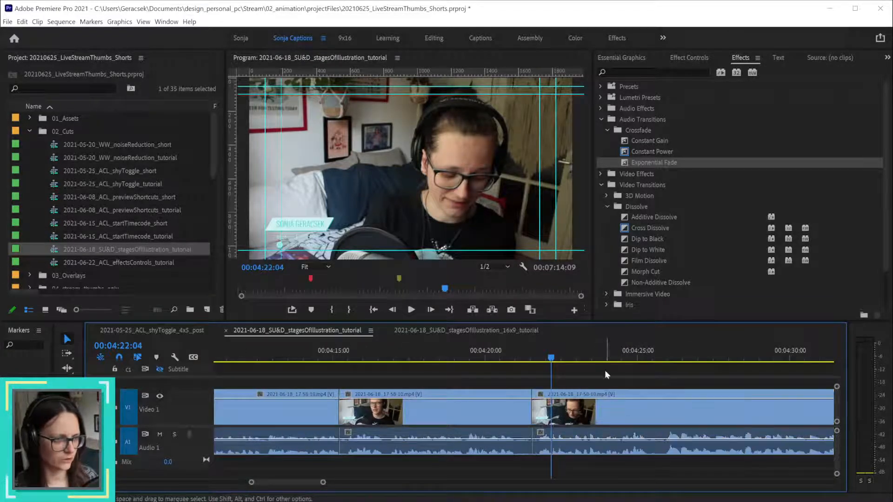
pyautogui.click(616, 407)
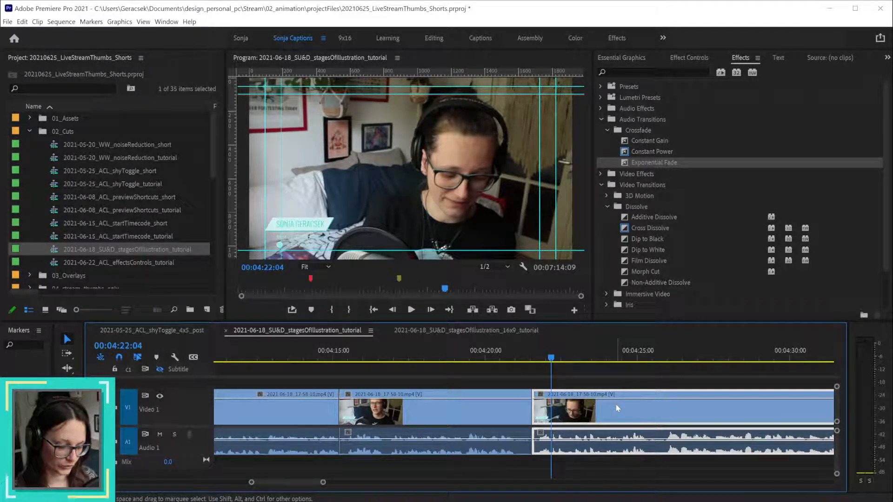
pyautogui.hotkey('ctrl', 'k')
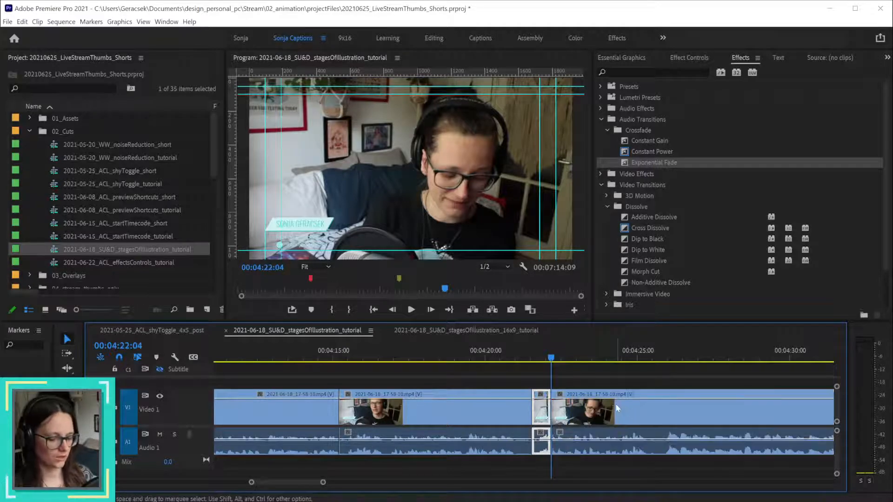
pyautogui.hotkey('shift', 'Delete')
# - Preview the cut at 00:04:21:13 from 00:04:16:20, undo the removal of the short opening piece, and play the cut again
pyautogui.click(389, 358)
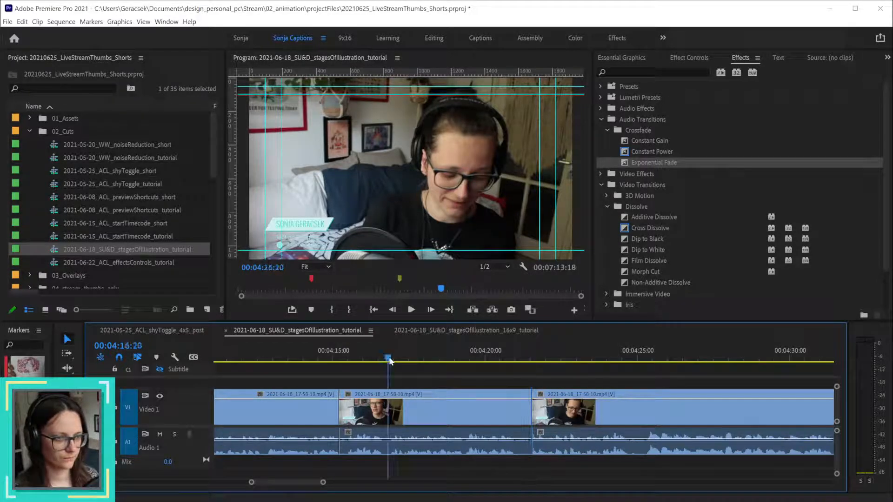
pyautogui.press('space')
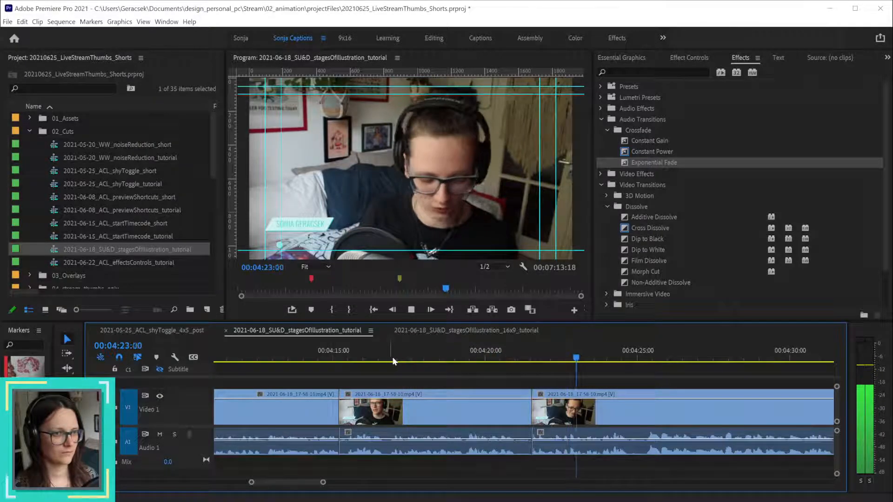
pyautogui.moveTo(498, 358); pyautogui.dragTo(509, 357)
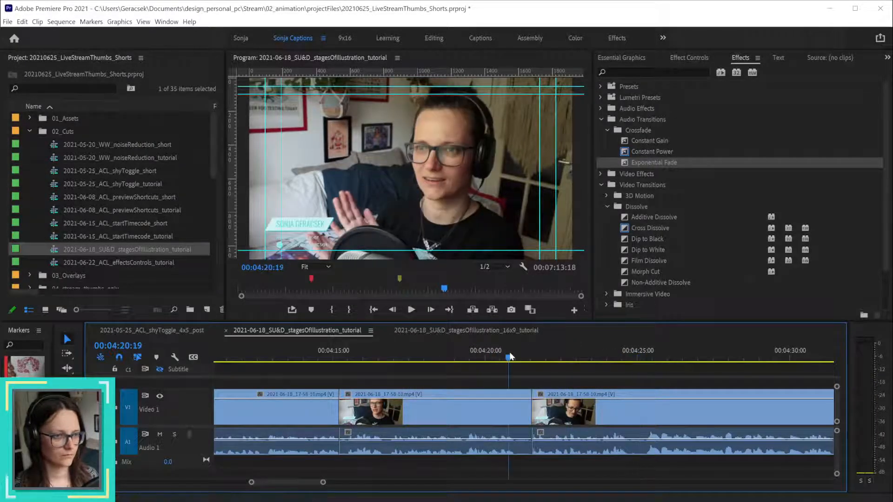
pyautogui.scroll(-3, 591, 385)
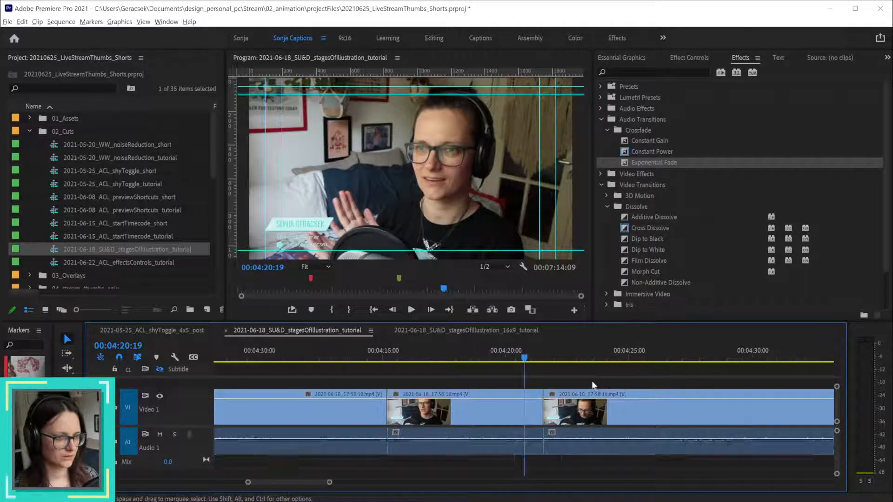
pyautogui.press('space')
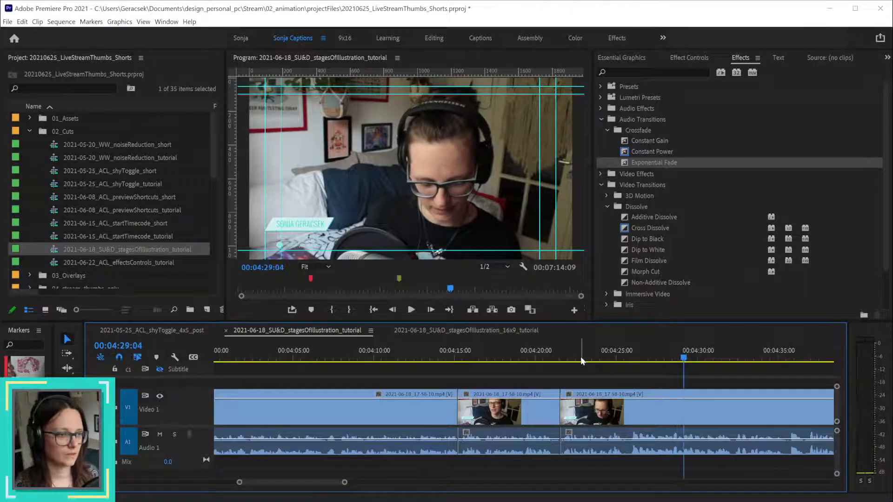
# - Review the cut at 00:04:21:13 with a longer lead-in and undo the ripple-delete and the split made there
pyautogui.click(598, 357)
pyautogui.moveTo(598, 358); pyautogui.dragTo(624, 359)
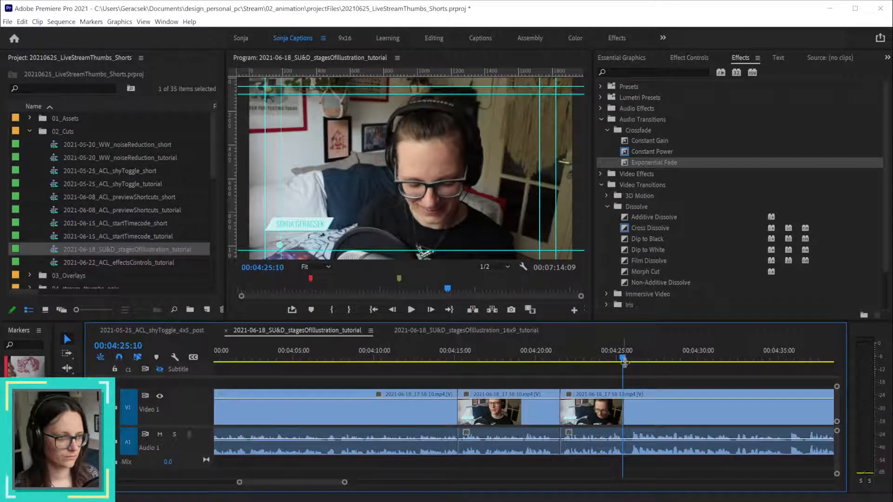
pyautogui.press('space')
pyautogui.click(342, 358)
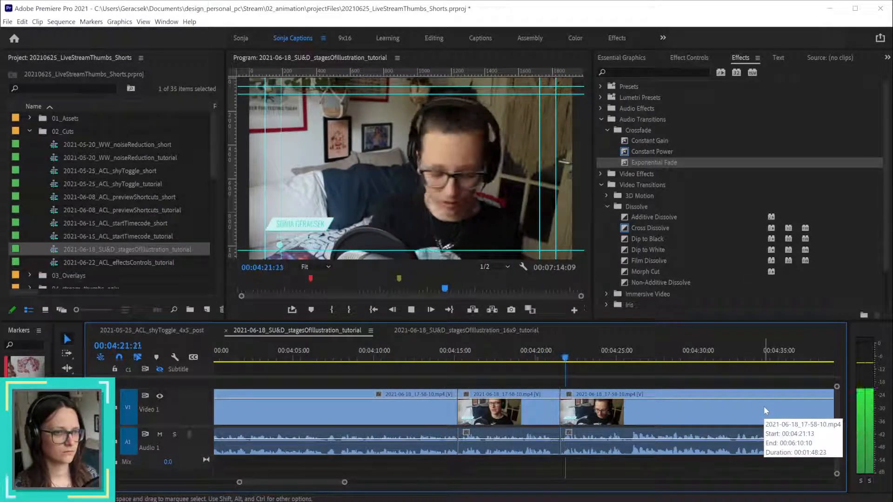
pyautogui.press('space')
pyautogui.hotkey('ctrl', 'z')
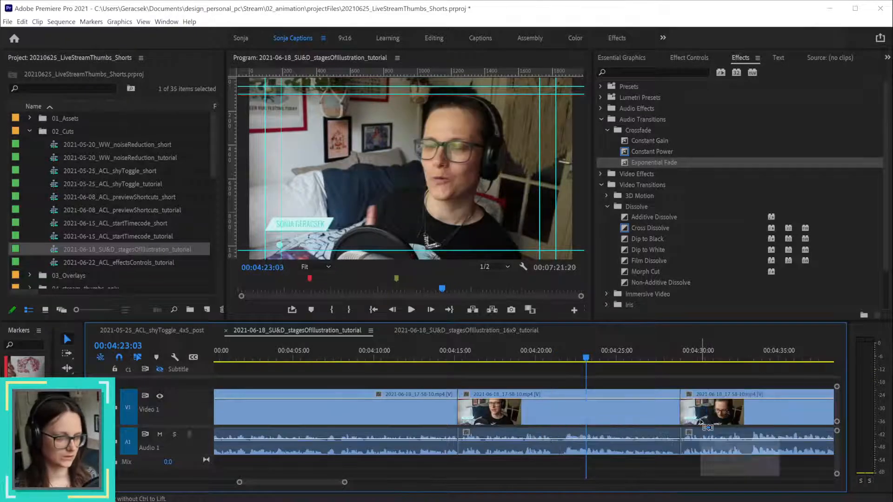
# - Undo the split at 00:04:28:24 and play the restored clip from 00:04:13:18 to review the cut leading into it
pyautogui.hotkey('ctrl', 'z')
pyautogui.click(435, 359)
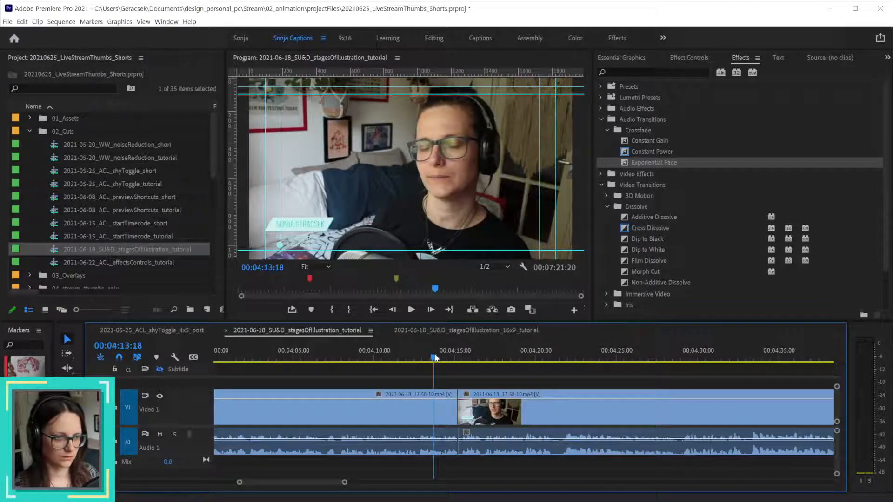
pyautogui.press('space')
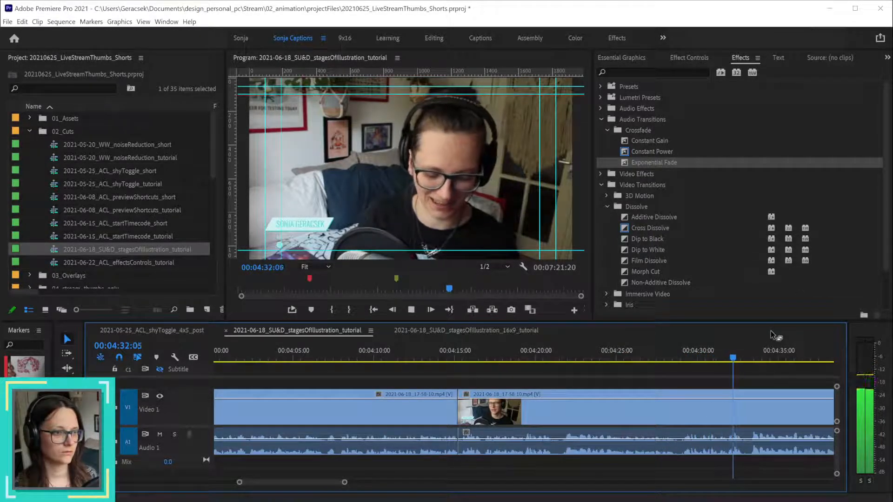
pyautogui.press('space')
# - Split the talking clip at 00:04:32:20 and delete everything after the split up to the existing gap
pyautogui.moveTo(745, 356); pyautogui.dragTo(743, 357)
pyautogui.hotkey('ctrl', 'k')
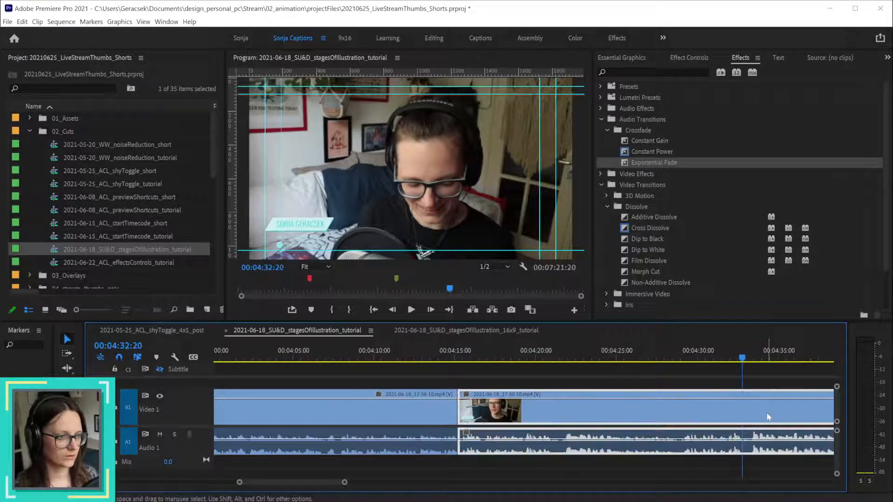
pyautogui.scroll(-8, 766, 413)
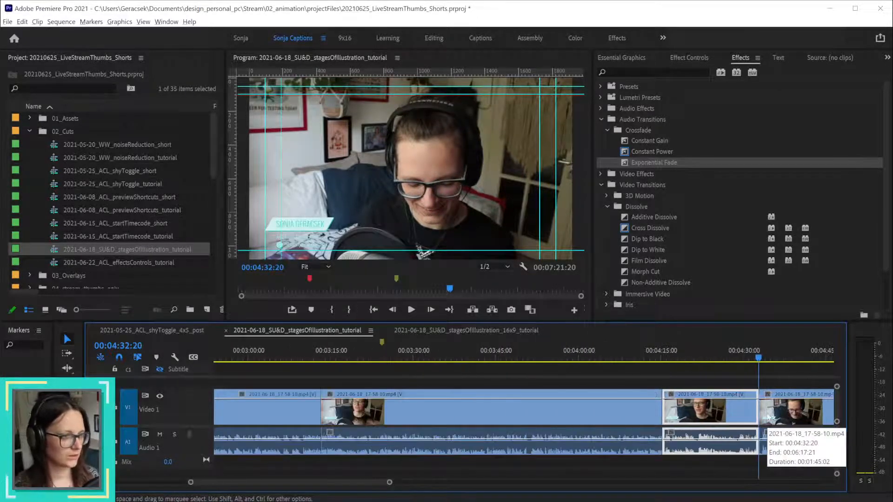
pyautogui.click(545, 417)
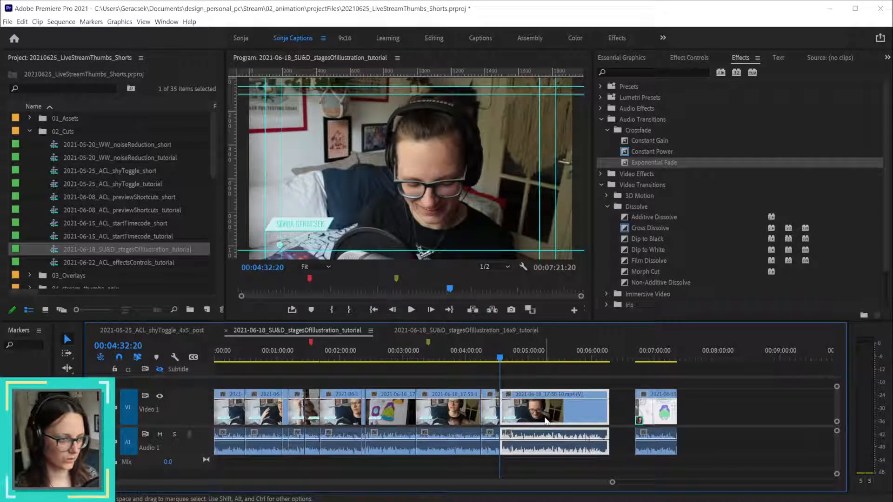
pyautogui.press('Delete')
# - Move the final drawing clip and the green sequence marker to 00:05:00:00, and save the project
pyautogui.click(527, 357)
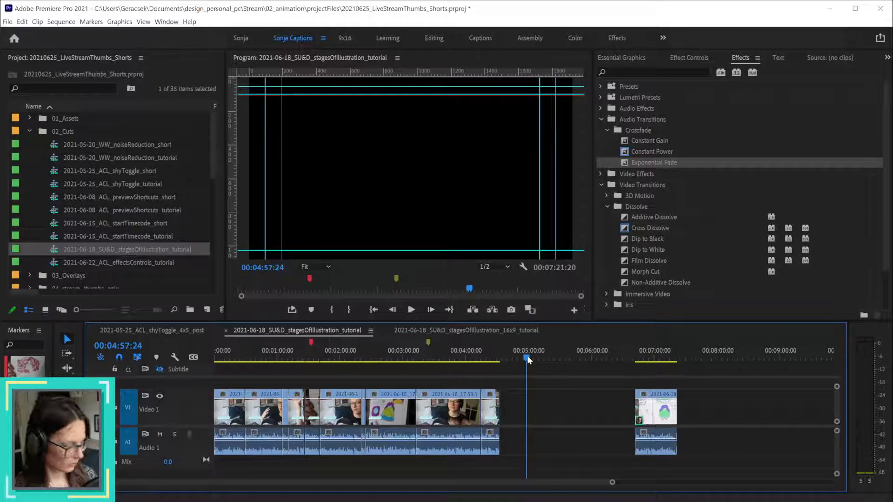
pyautogui.scroll(-8, 528, 359)
pyautogui.scroll(8, 526, 355)
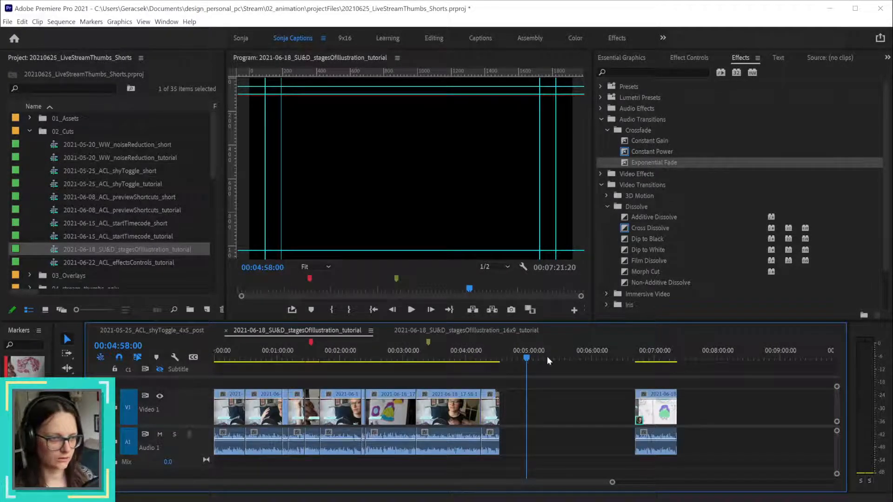
pyautogui.scroll(6, 552, 391)
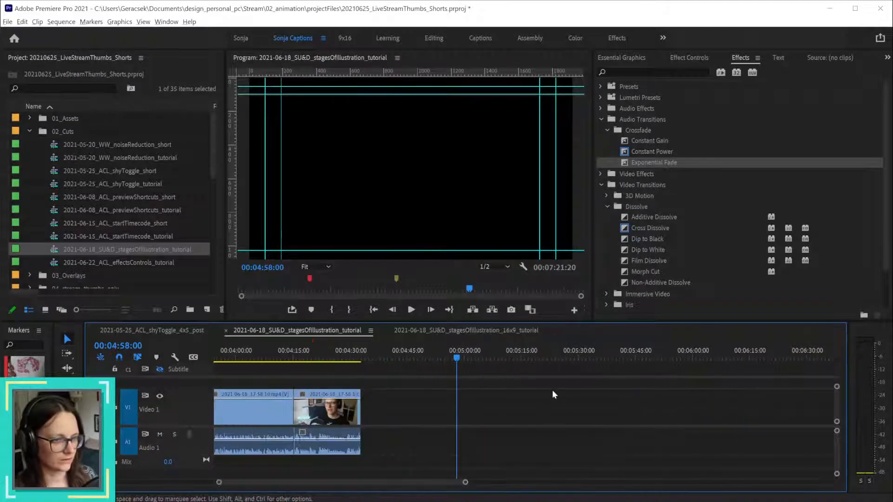
pyautogui.scroll(-1, 553, 393)
pyautogui.moveTo(488, 356); pyautogui.dragTo(494, 355)
pyautogui.moveTo(796, 419); pyautogui.dragTo(554, 412)
pyautogui.scroll(-3, 552, 412)
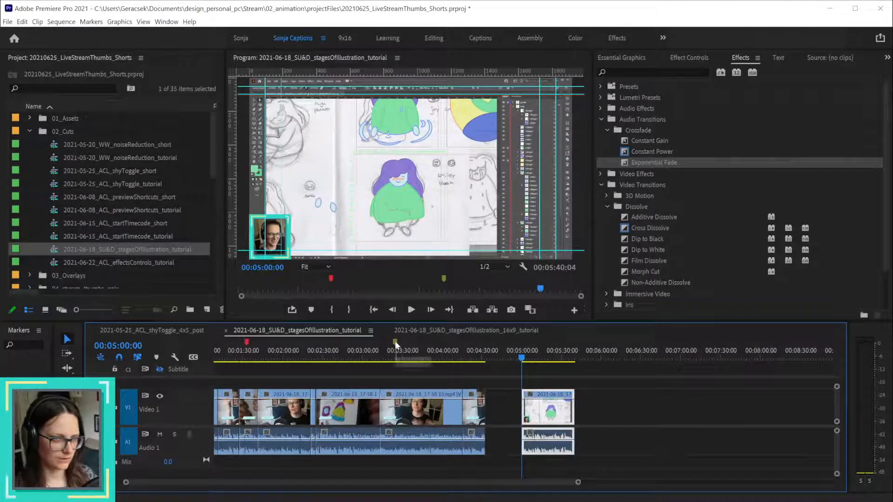
pyautogui.moveTo(395, 341); pyautogui.dragTo(523, 355)
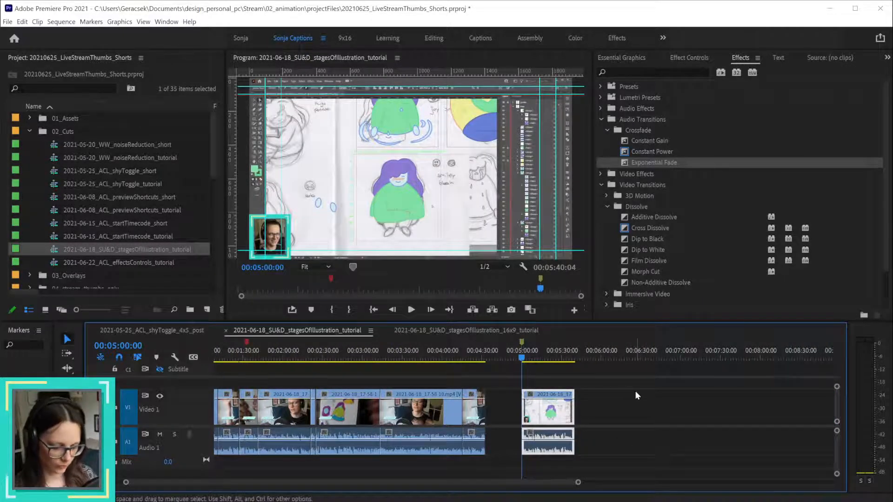
pyautogui.hotkey('ctrl', 's')
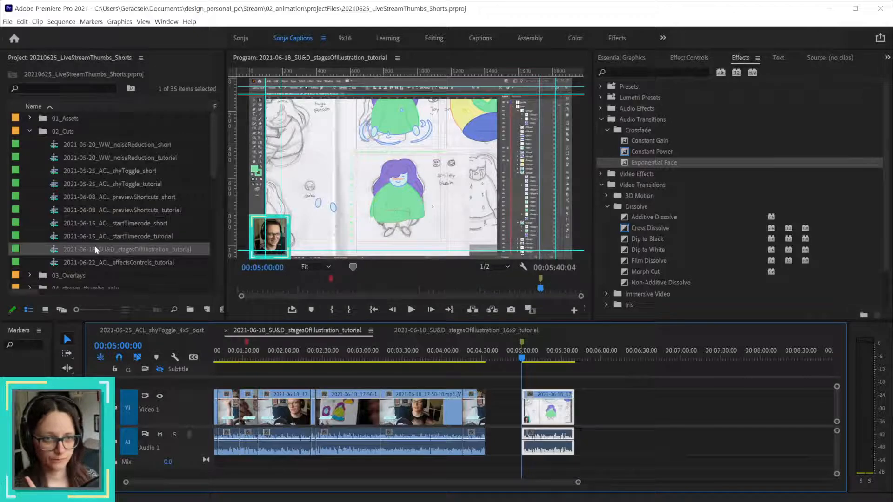
# - Open the illustration-stages 16x9 stream thumbnail sequence and extend the nested tutorial clip on V1 to its full length
pyautogui.scroll(-10, 122, 215)
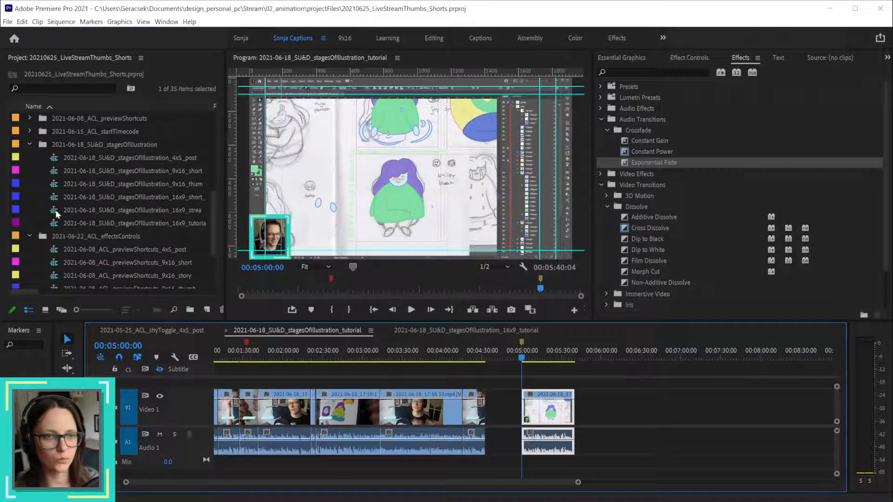
pyautogui.doubleClick(56, 211)
pyautogui.scroll(-4, 517, 340)
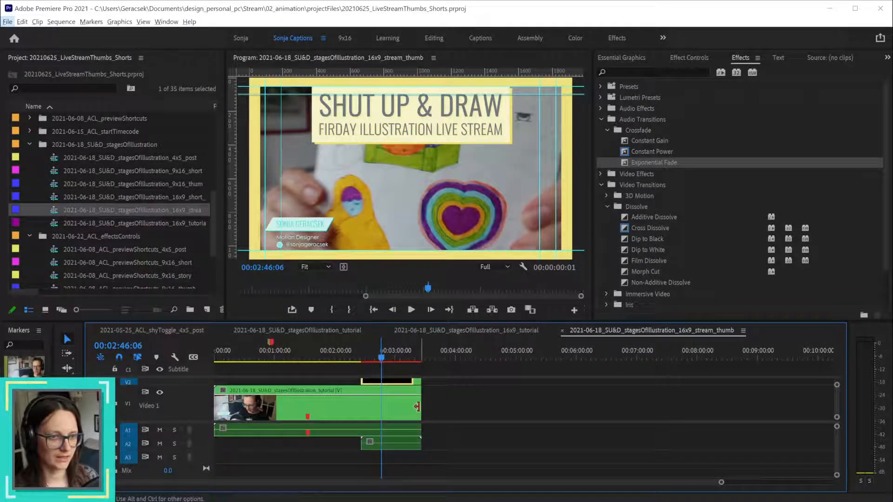
pyautogui.moveTo(421, 408); pyautogui.dragTo(624, 413)
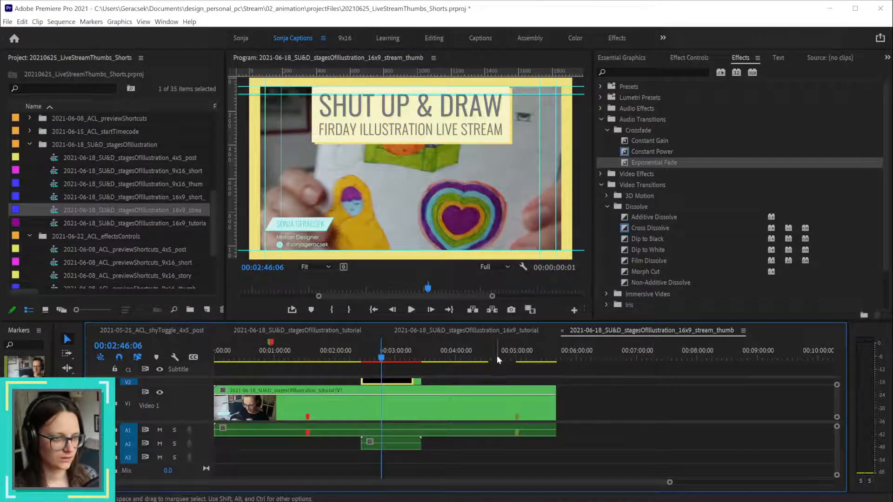
# - Move the Shut Up & Draw overlay with its linked audio to start at the 00:05:00:00 marker
pyautogui.click(522, 359)
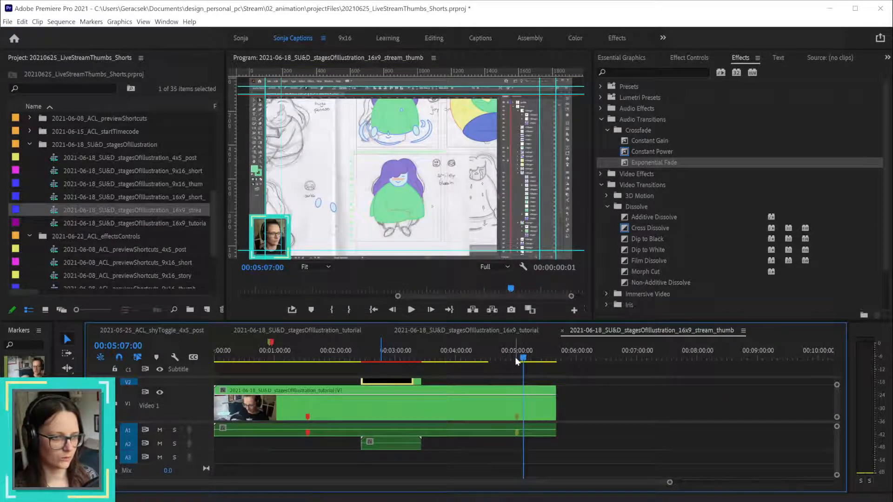
pyautogui.click(515, 362)
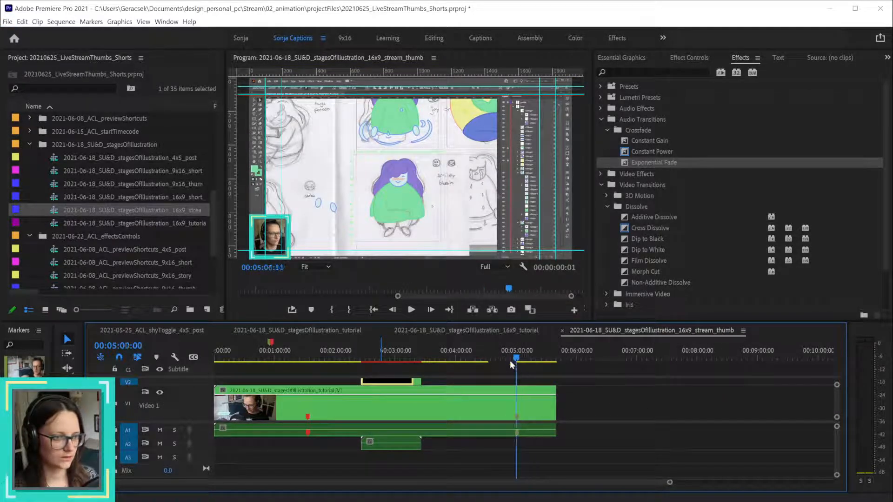
pyautogui.click(407, 382)
pyautogui.press(']')
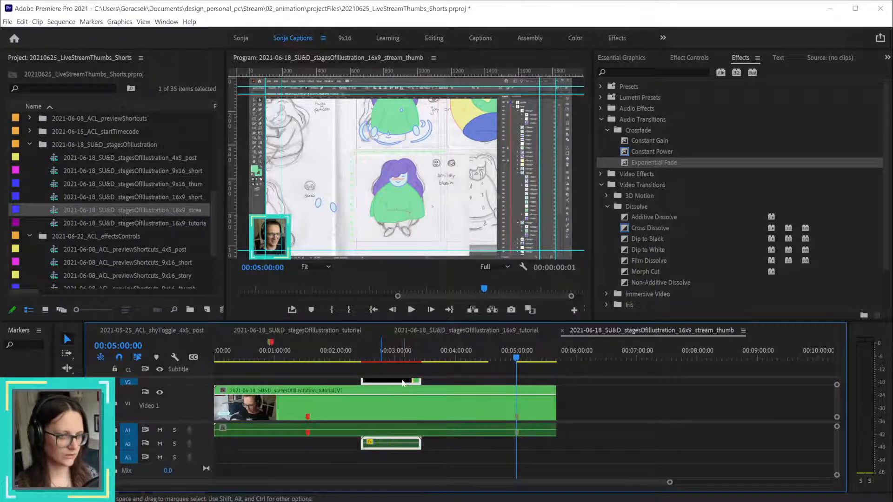
pyautogui.moveTo(403, 383); pyautogui.dragTo(555, 387)
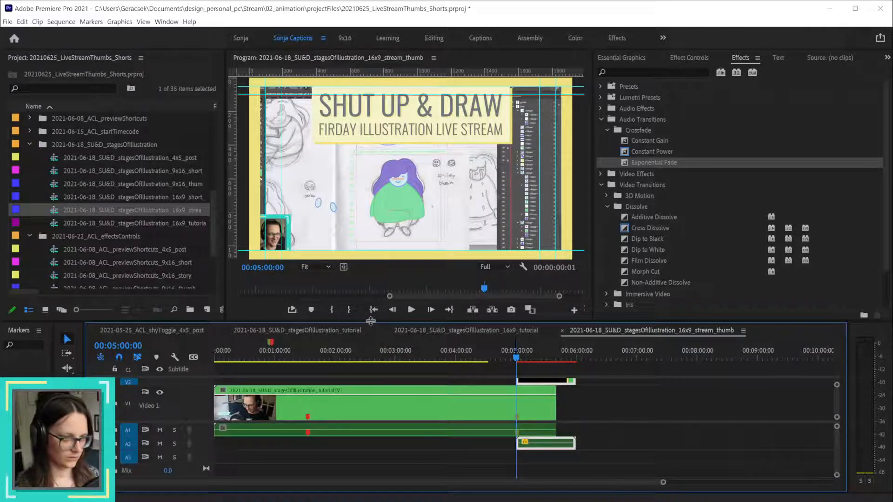
pyautogui.click(449, 457)
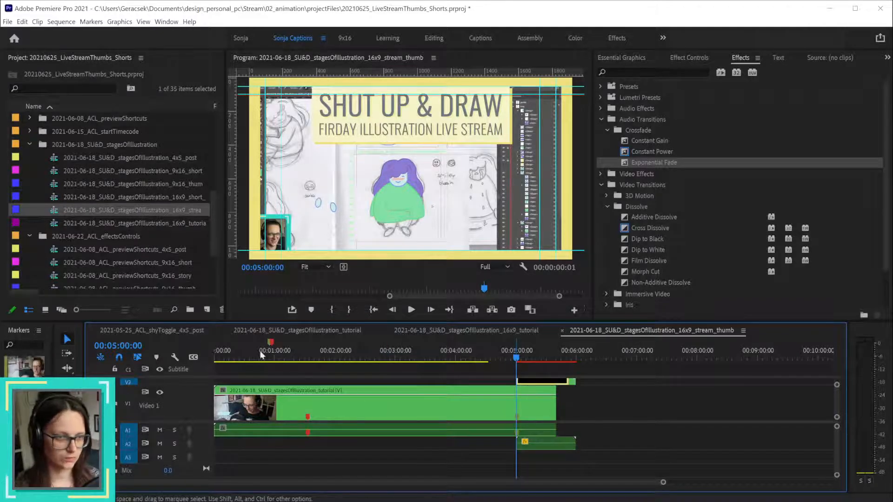
# - Compare the frame at 00:00:57:05 with the thumbnail frame at 00:05:00:00
pyautogui.click(271, 353)
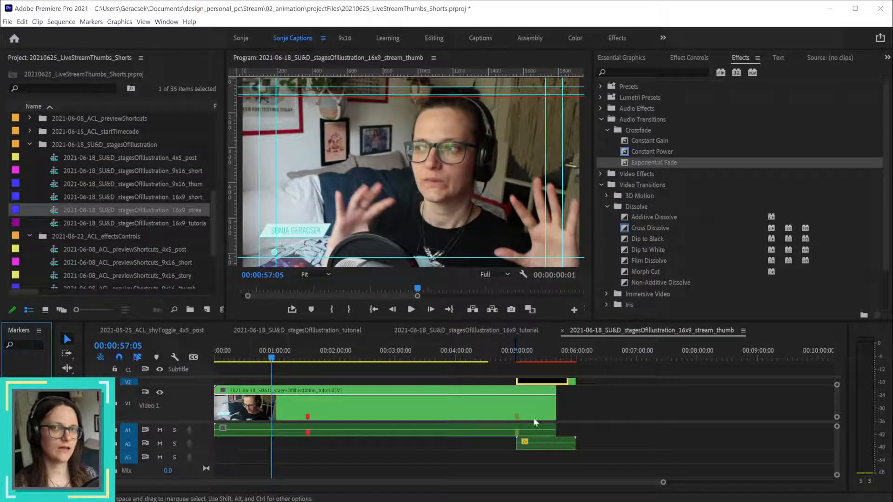
pyautogui.click(516, 354)
pyautogui.click(401, 416)
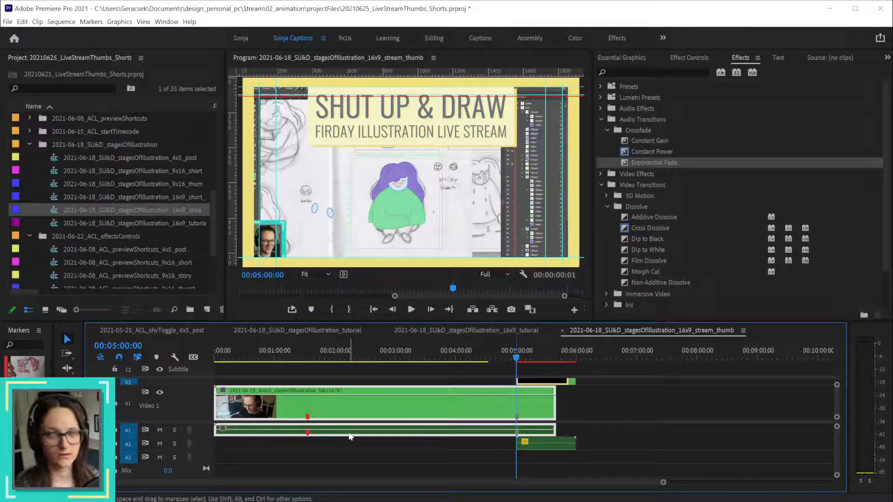
pyautogui.scroll(2, 520, 432)
pyautogui.scroll(-3, 534, 427)
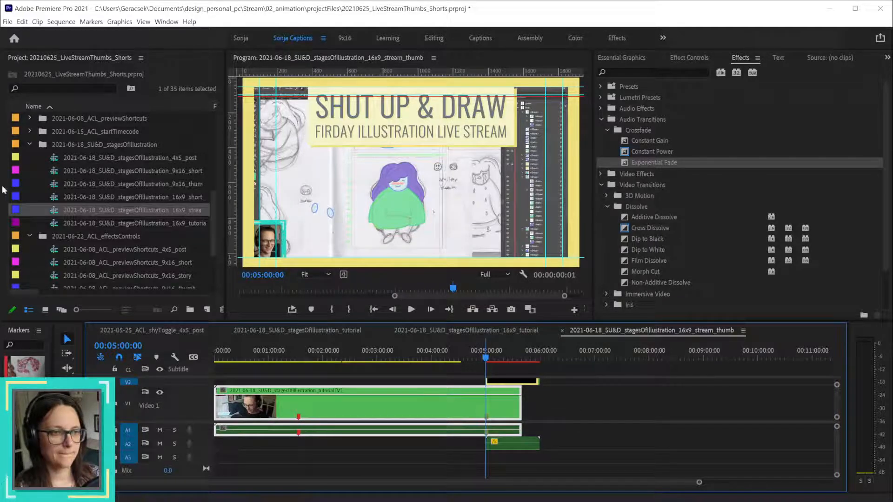
# - Open the IG_summer_overlay sequence from the 03_Overlays bin and delete the Live Stream Post graphic on V2
pyautogui.click(30, 145)
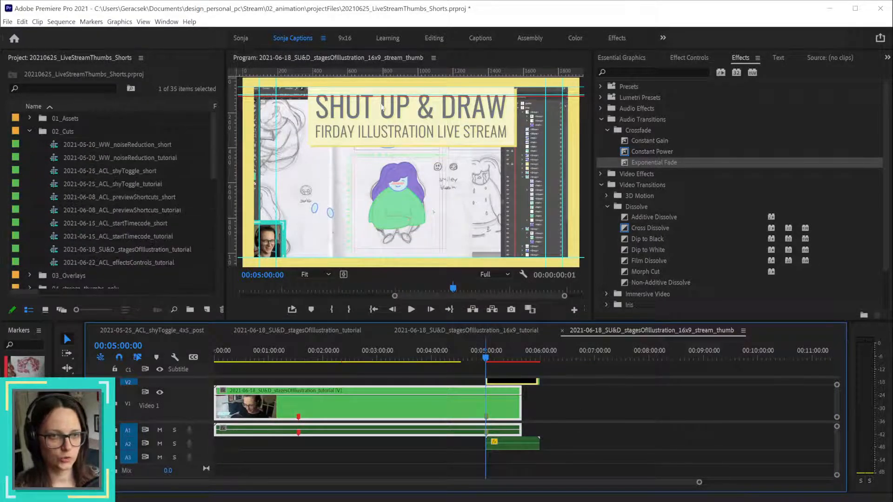
pyautogui.click(30, 131)
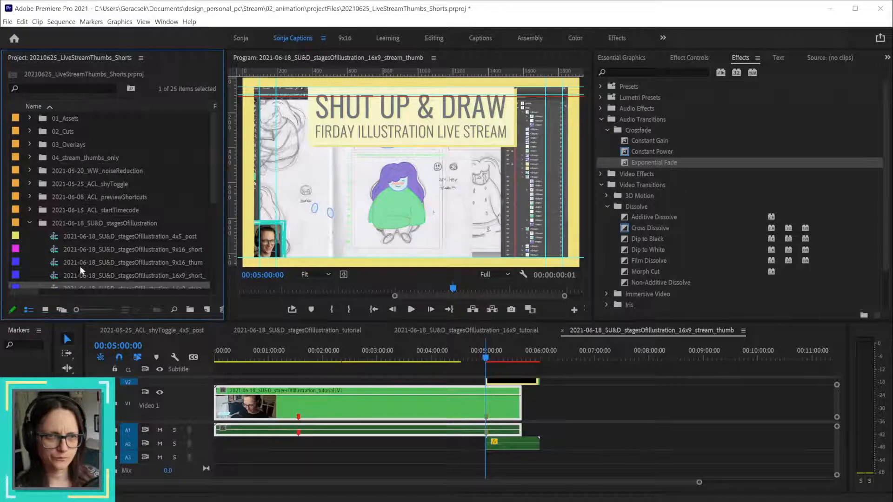
pyautogui.click(27, 144)
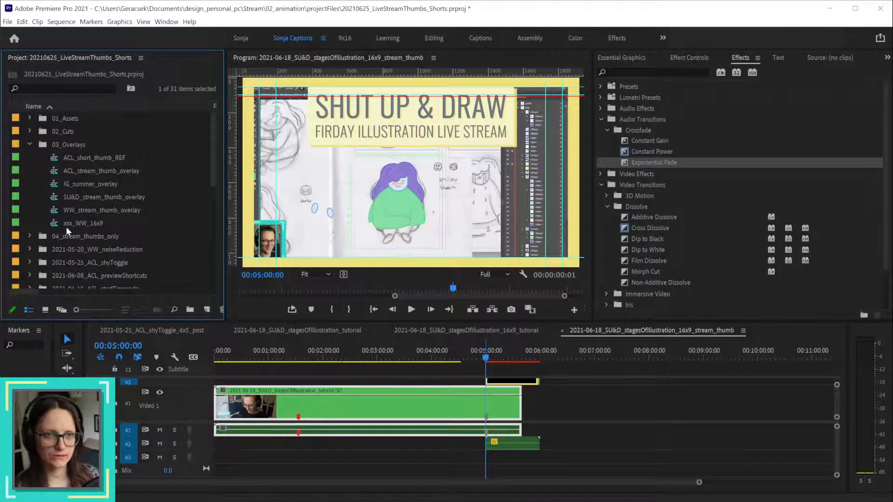
pyautogui.doubleClick(53, 184)
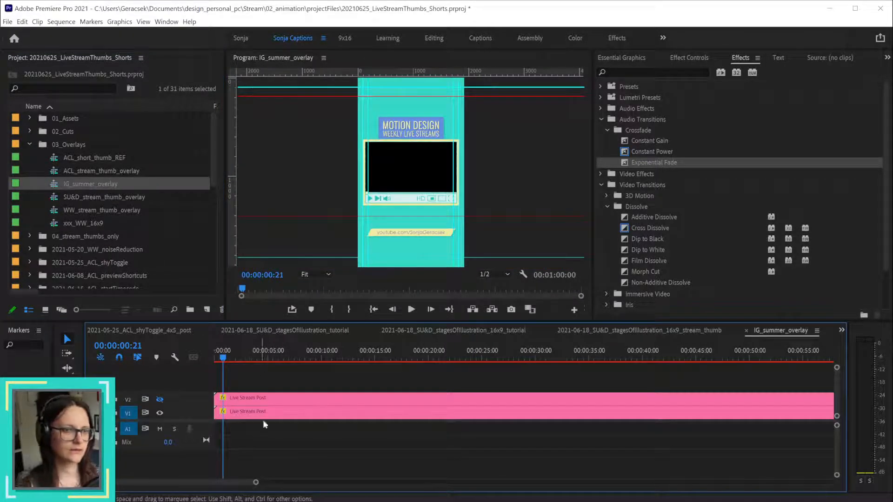
pyautogui.click(264, 401)
pyautogui.press('Delete')
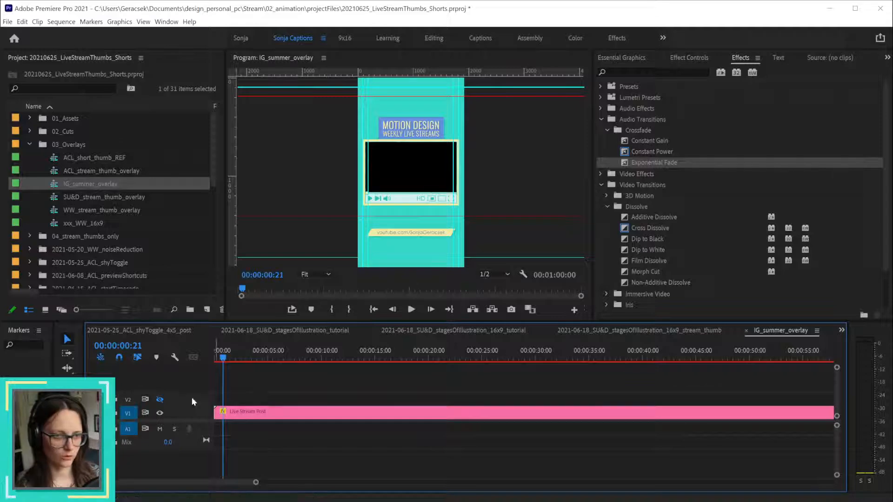
# - Search the local graphics templates by the creator's name, place a fresh Live Stream Post on V2, and make that track visible
pyautogui.click(690, 59)
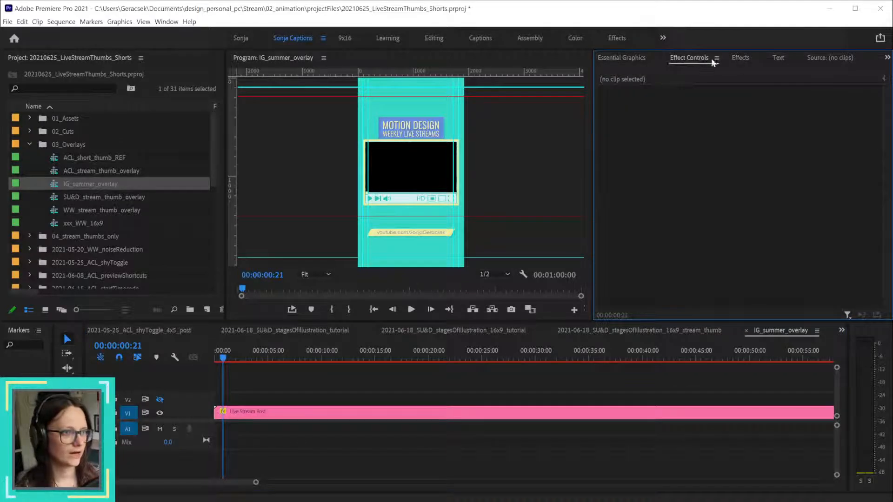
pyautogui.click(627, 58)
pyautogui.click(657, 119)
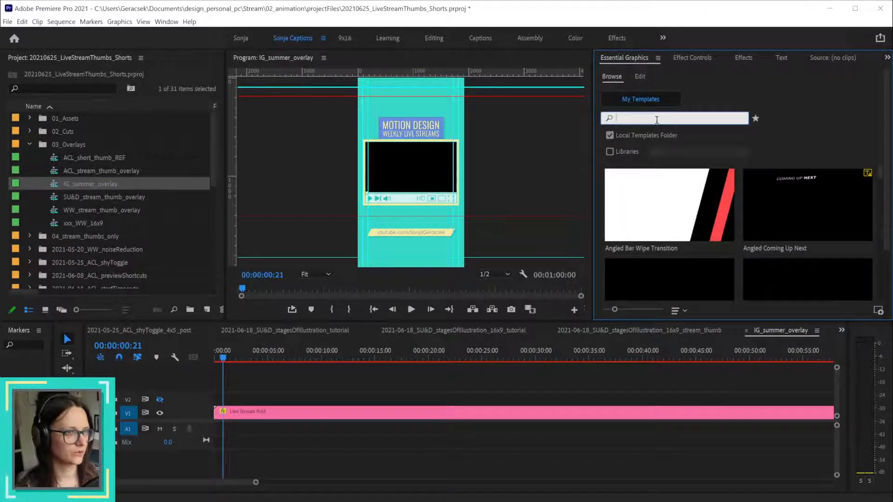
pyautogui.write('sonja')
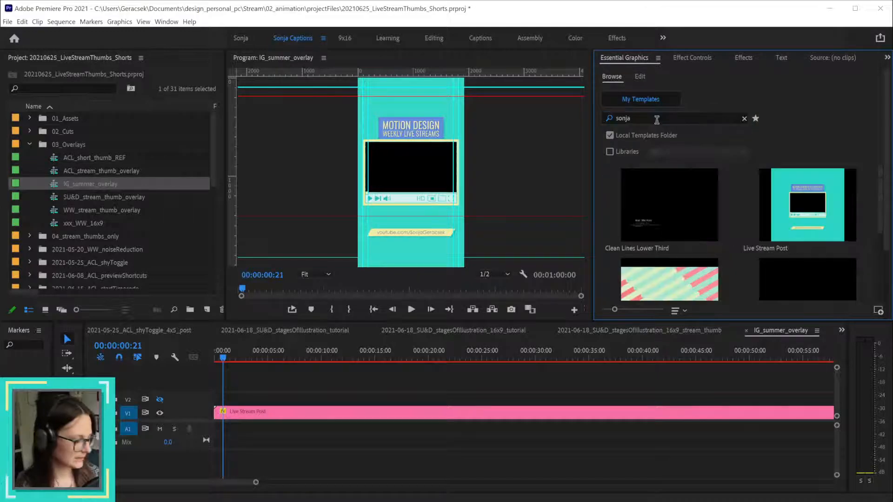
pyautogui.moveTo(796, 217)
pyautogui.moveTo(818, 217); pyautogui.dragTo(180, 401)
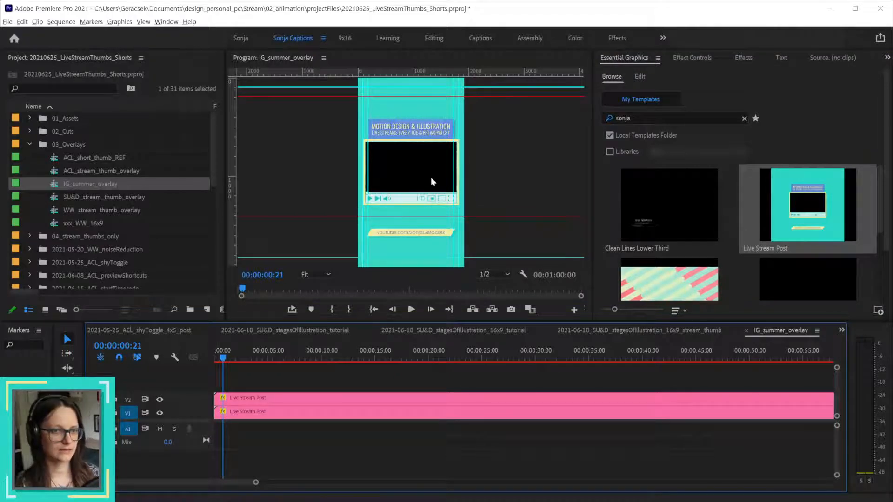
# - Select the upper Live Stream Post graphic on V2 and review its global position, scale, shadow and cutout controls
pyautogui.press('Left')
pyautogui.press('alt')
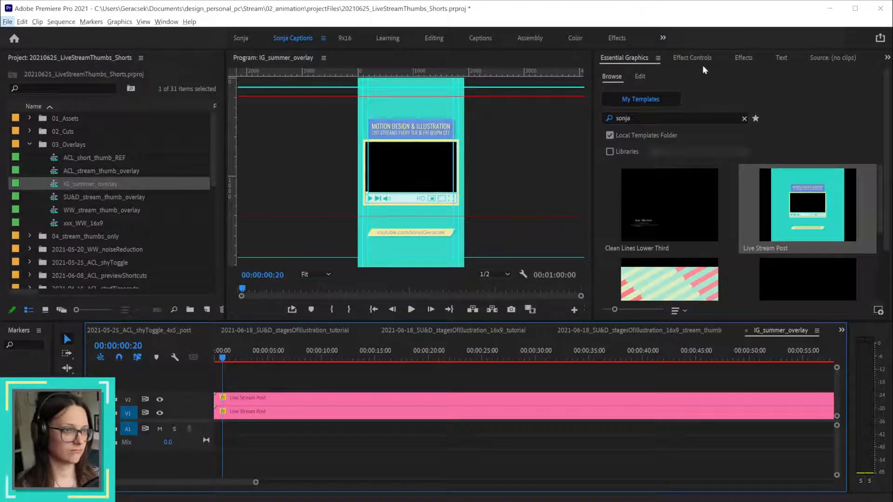
pyautogui.click(586, 397)
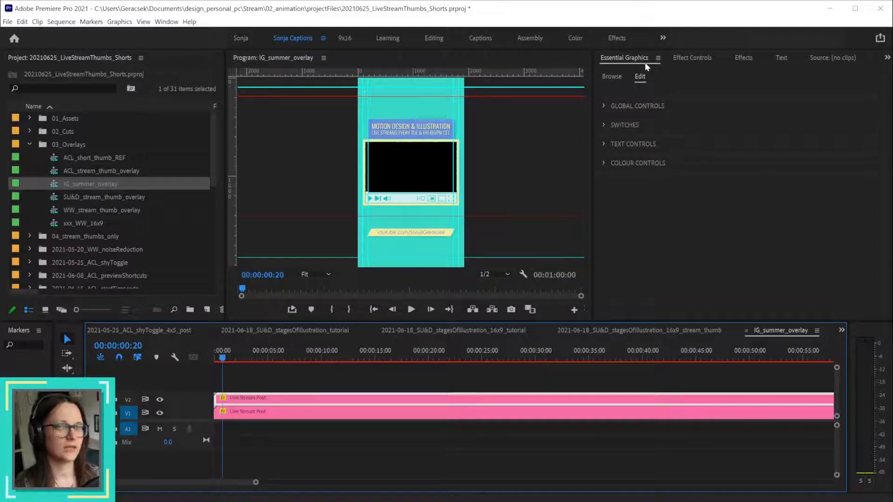
pyautogui.click(603, 106)
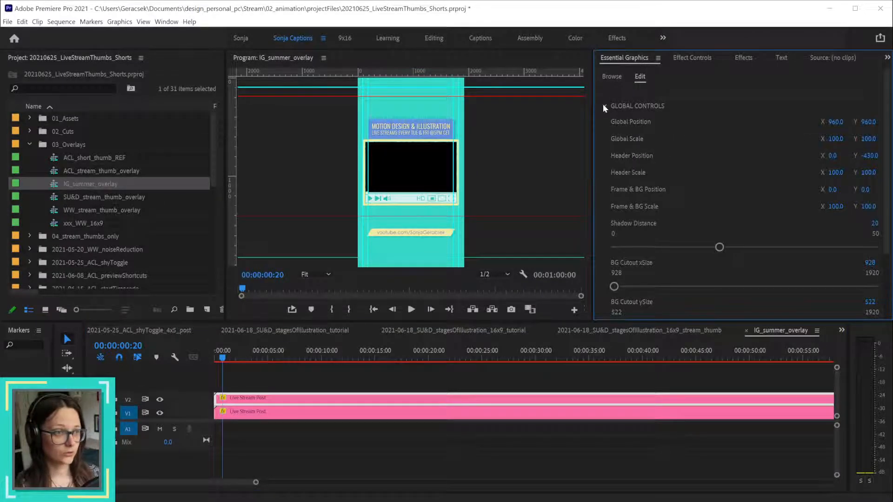
pyautogui.click(604, 105)
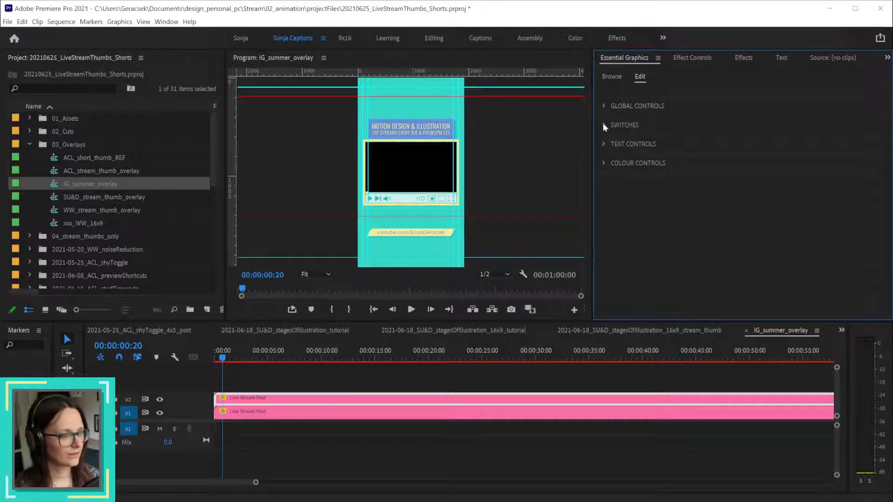
# - Turn the graphic's header, frame and footer switches off and back on, one at a time, to preview each element
pyautogui.click(604, 124)
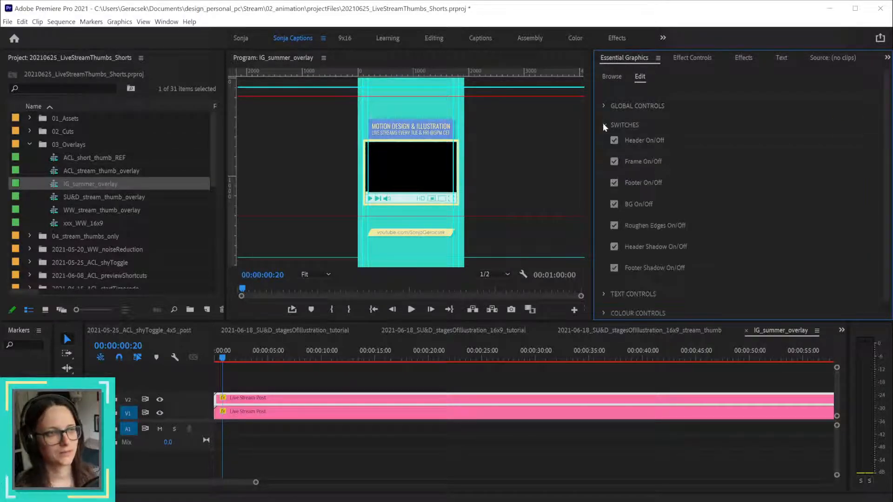
pyautogui.click(615, 141)
pyautogui.click(614, 140)
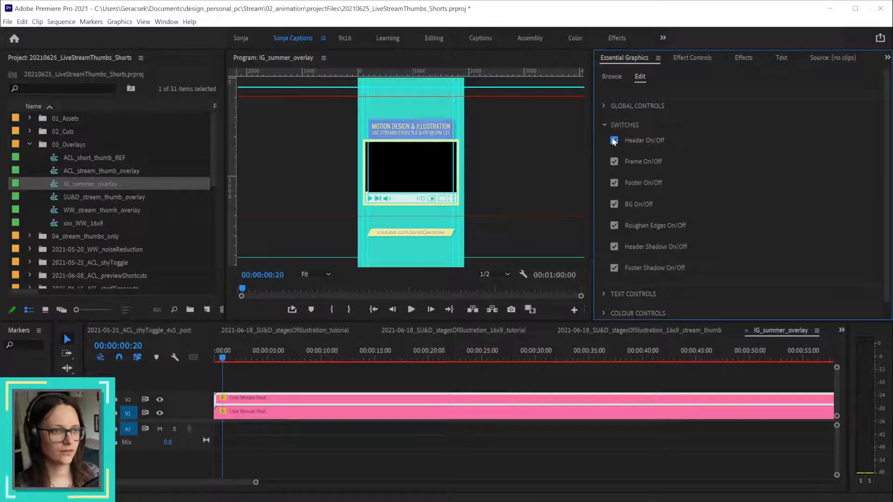
pyautogui.click(611, 163)
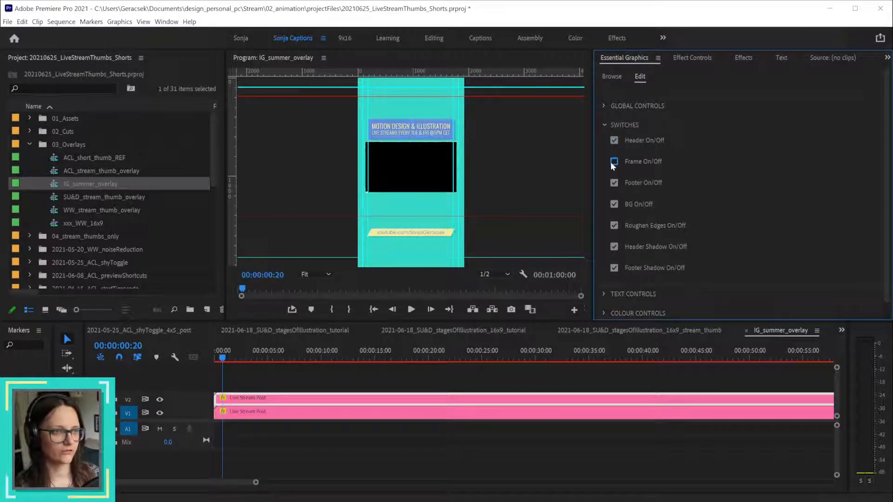
pyautogui.click(612, 163)
pyautogui.click(614, 183)
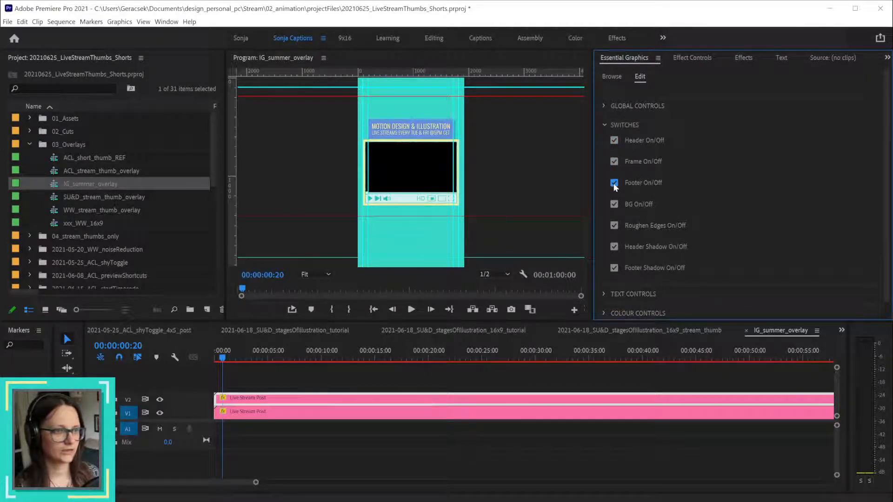
pyautogui.click(614, 183)
# - Turn the graphic's background and roughen-edges switches off and back on to compare the overlay with and without them
pyautogui.click(614, 205)
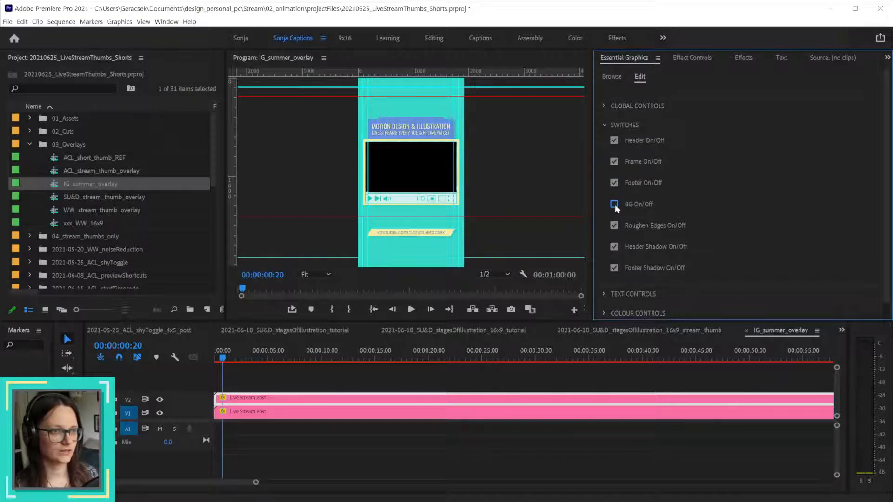
pyautogui.click(614, 205)
pyautogui.click(614, 205)
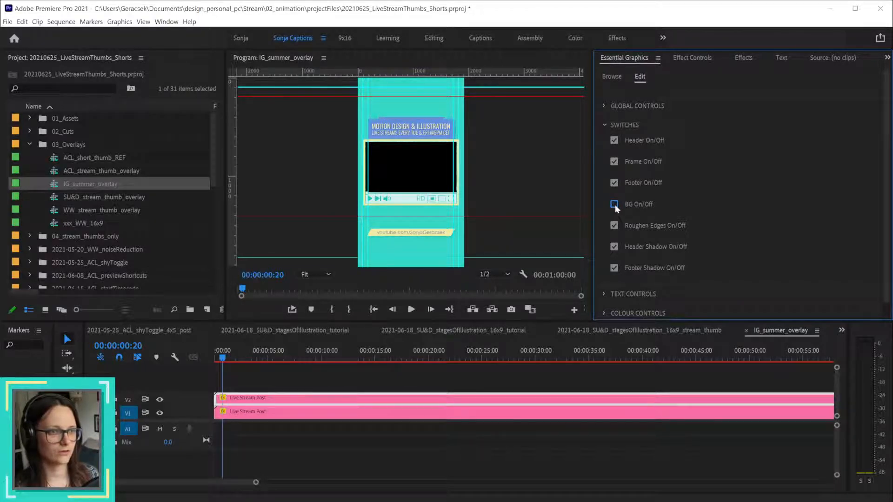
pyautogui.click(615, 205)
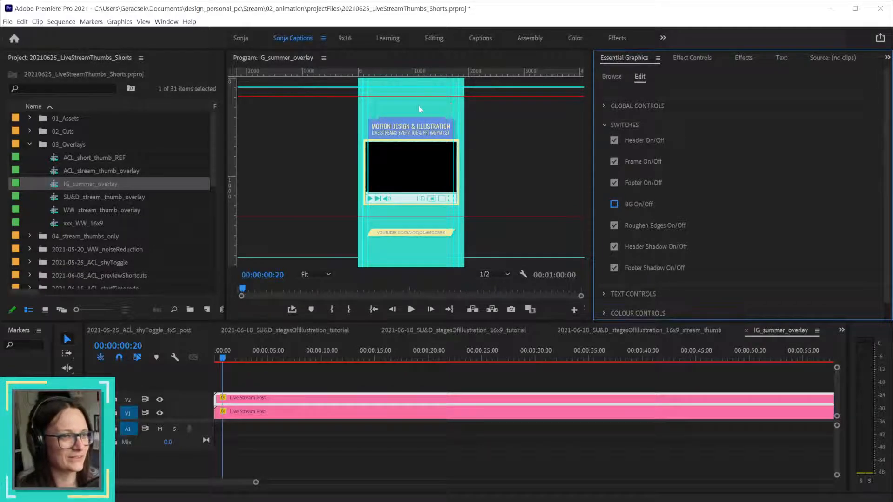
pyautogui.click(614, 206)
pyautogui.click(614, 205)
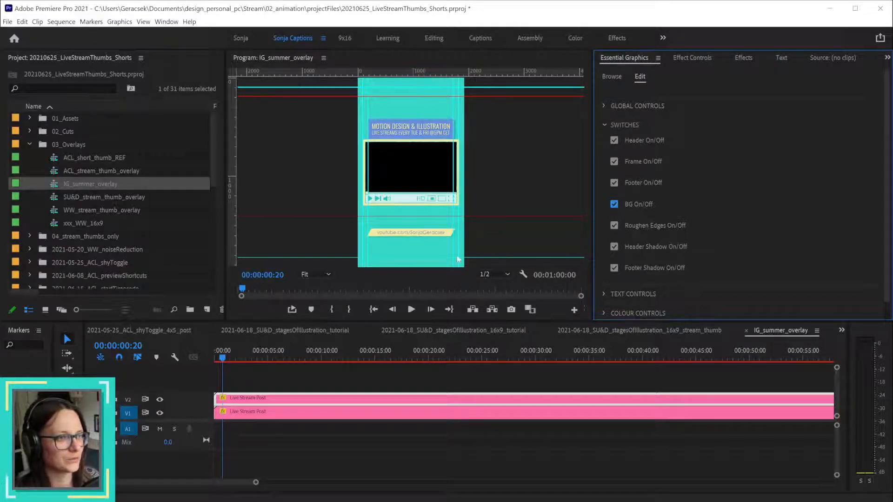
pyautogui.click(614, 225)
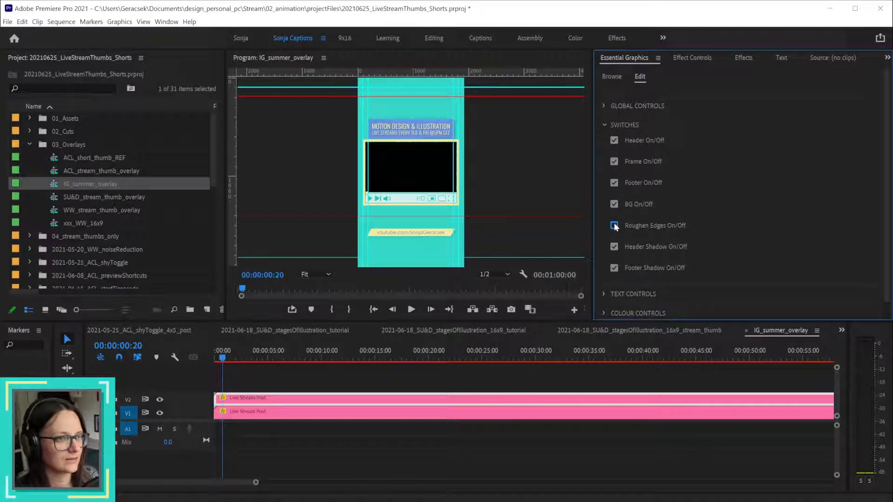
pyautogui.click(614, 204)
pyautogui.click(615, 205)
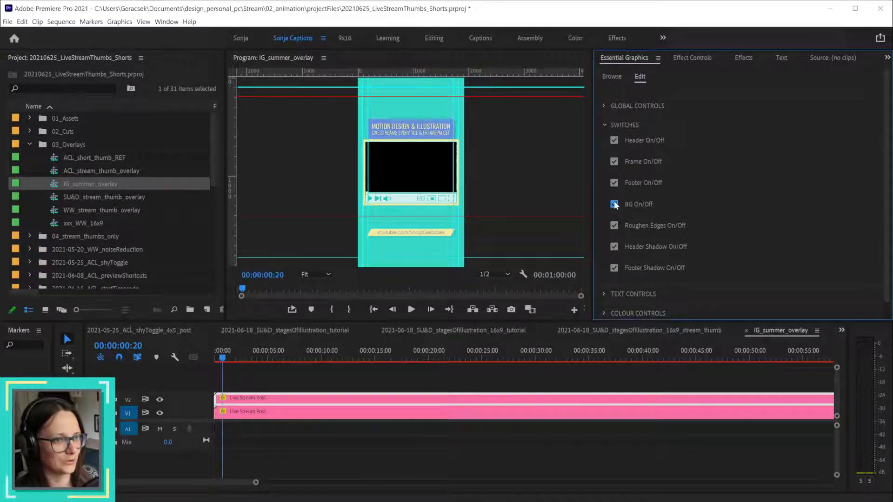
pyautogui.click(615, 205)
pyautogui.click(615, 206)
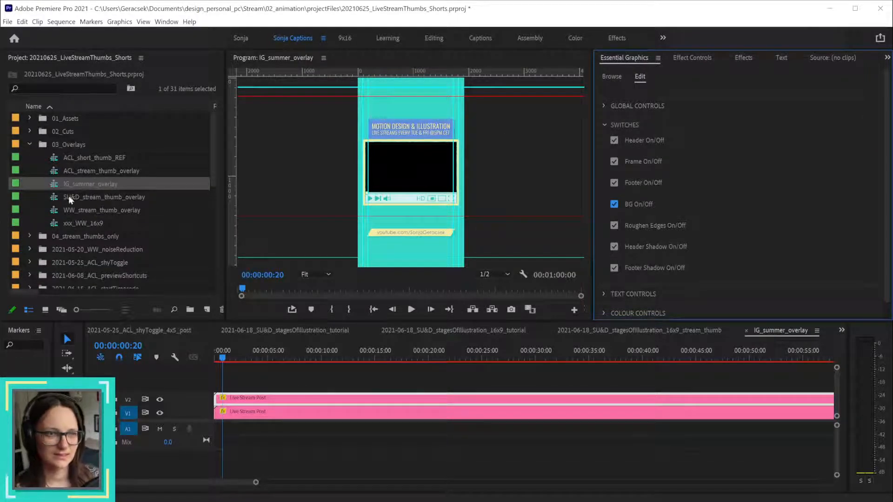
pyautogui.click(614, 205)
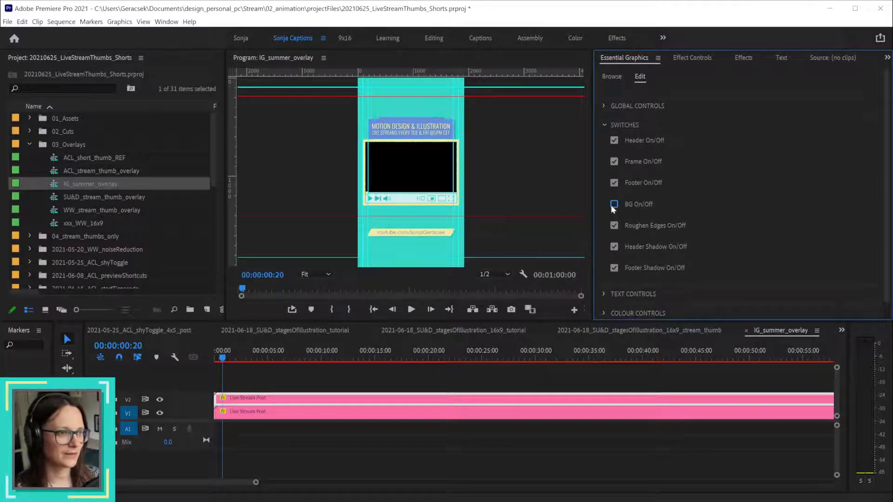
pyautogui.click(614, 205)
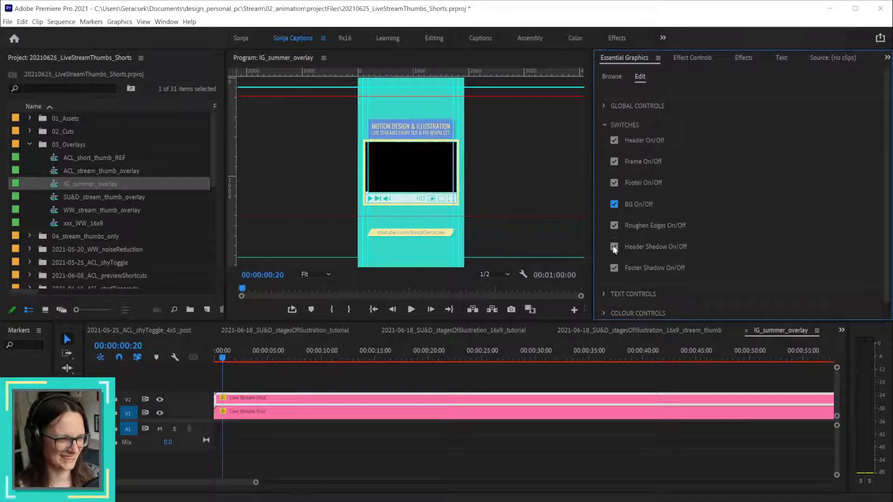
# - Step back and forth through the overlay's opening frames to examine how its roughened edges move
pyautogui.scroll(3, 411, 143)
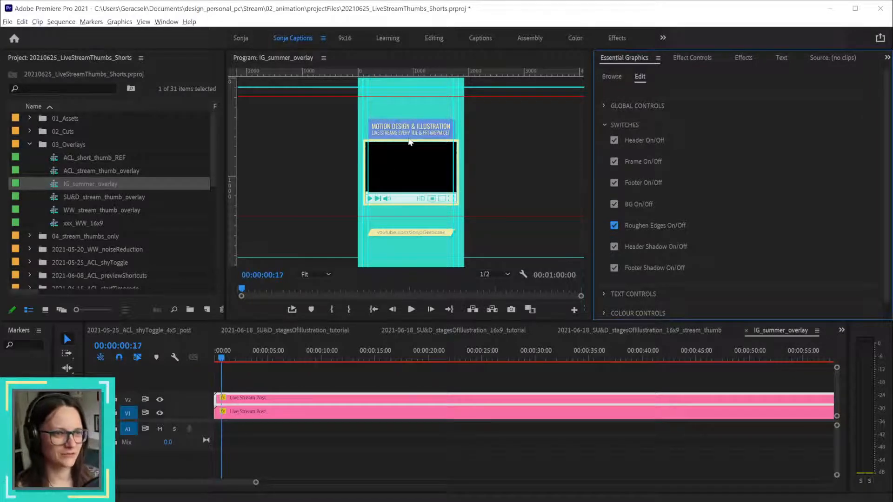
pyautogui.scroll(-3, 412, 143)
pyautogui.press('alt')
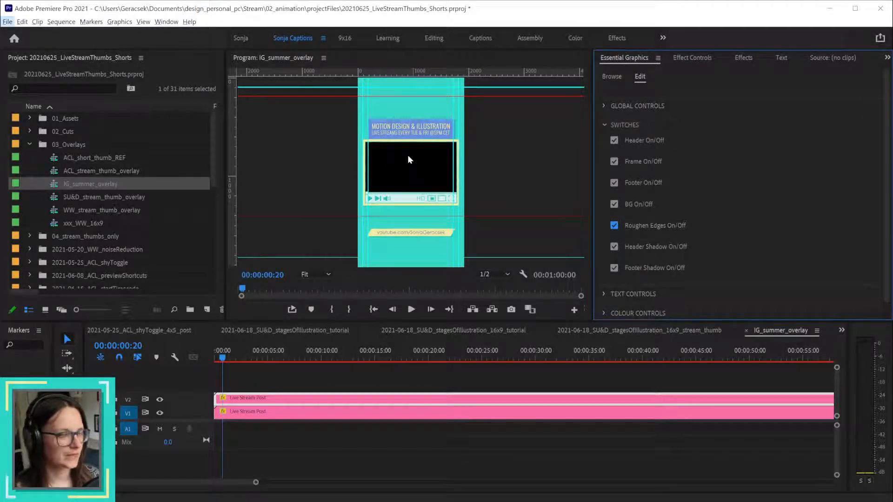
pyautogui.press('alt')
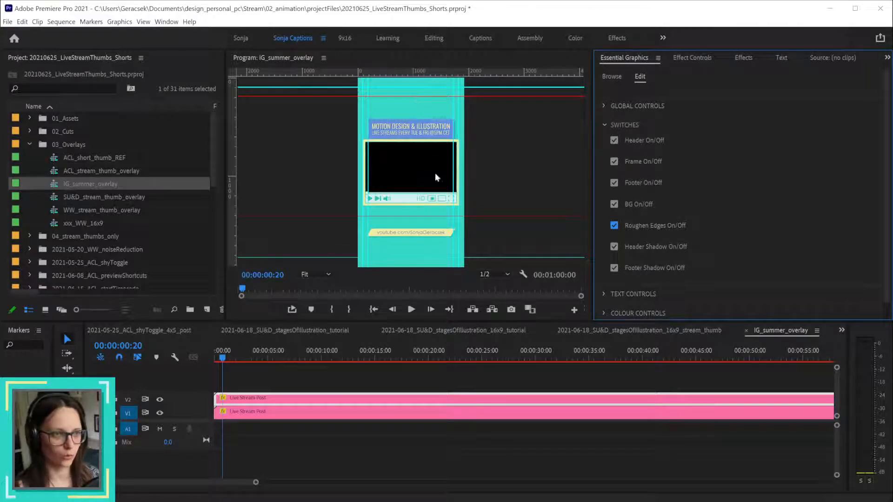
pyautogui.scroll(4, 418, 148)
pyautogui.scroll(-17, 395, 154)
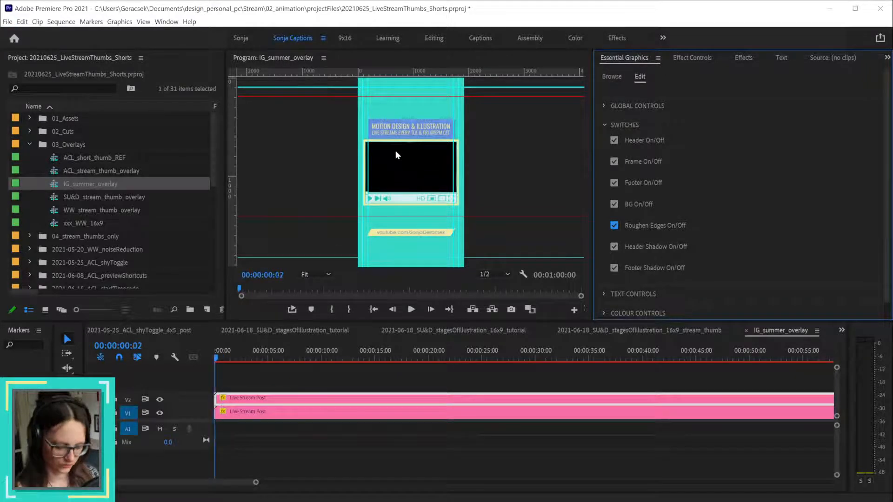
pyautogui.scroll(-2, 401, 160)
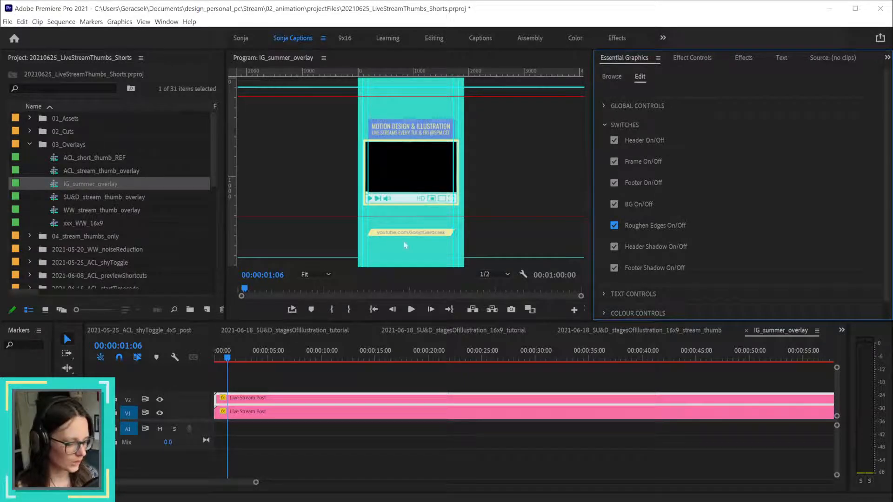
# - Examine the video frame's edges at 75% zoom from 00:00:00:00, comparing them with the roughen-edges switch off and on
pyautogui.click(307, 275)
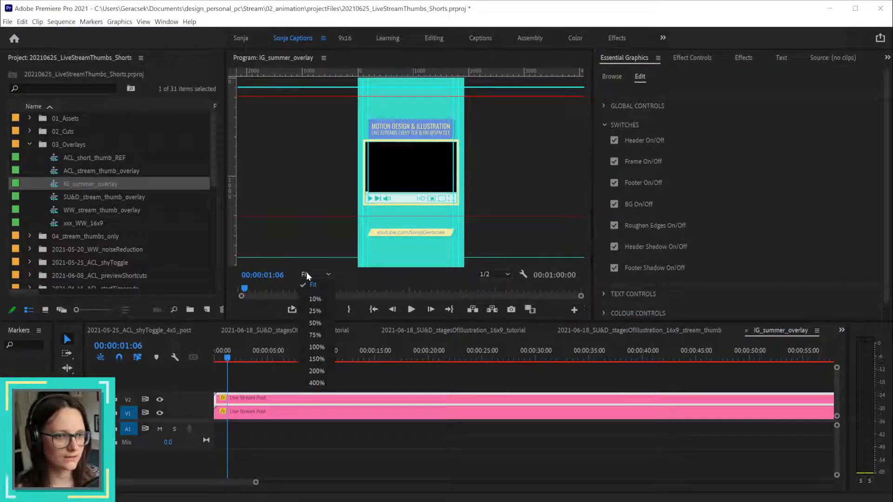
pyautogui.click(314, 335)
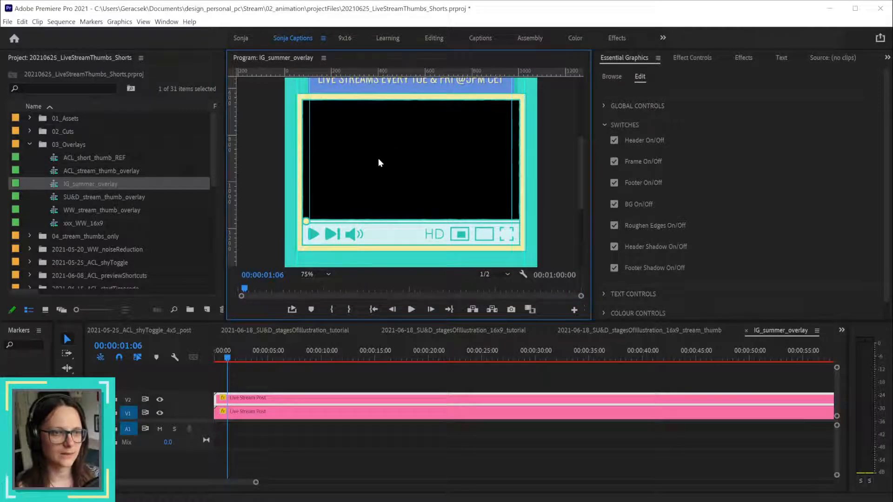
pyautogui.scroll(-6, 465, 153)
pyautogui.scroll(7, 467, 153)
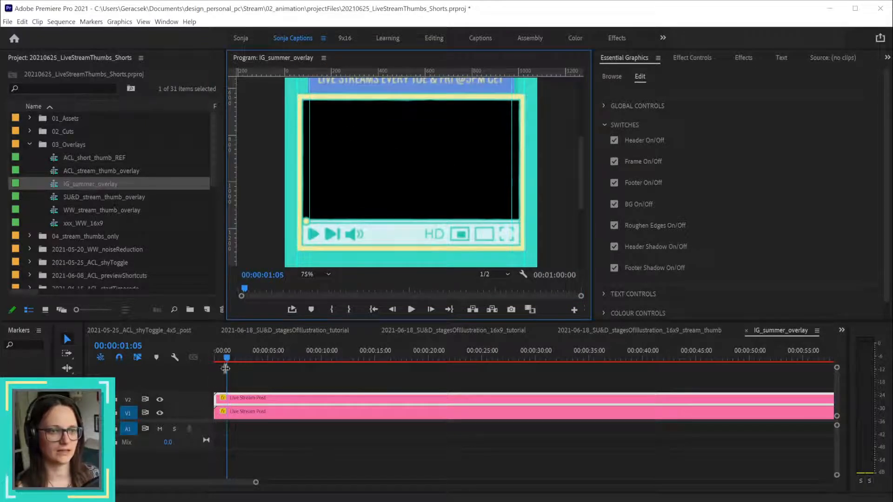
pyautogui.moveTo(223, 359); pyautogui.dragTo(212, 359)
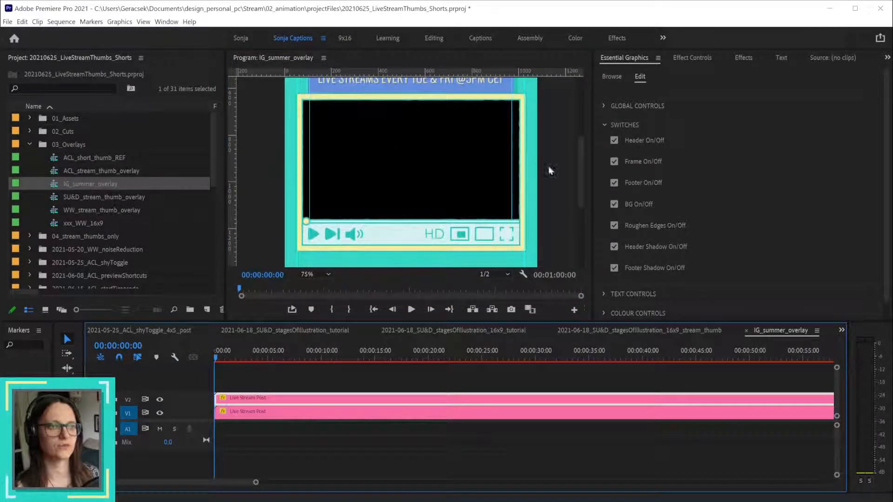
pyautogui.click(614, 226)
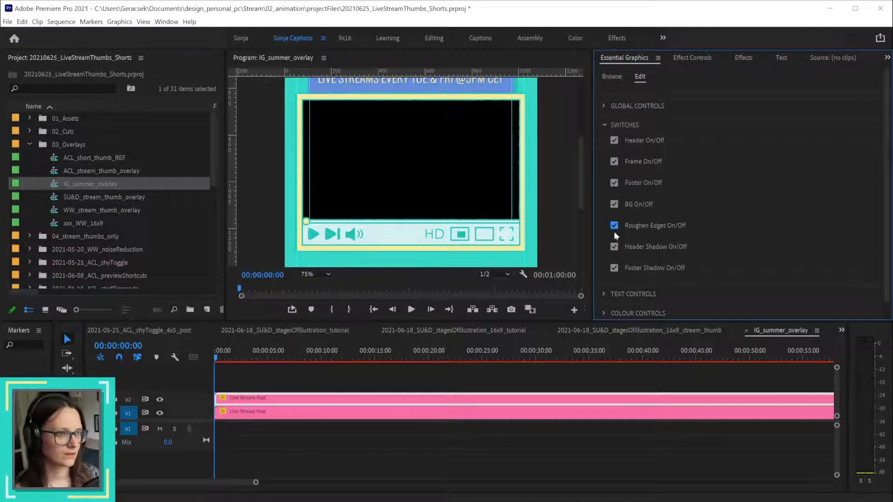
# - Turn off the header shadow behind the Motion Design & Illustration title box
pyautogui.moveTo(579, 188); pyautogui.dragTo(580, 166)
pyautogui.click(614, 247)
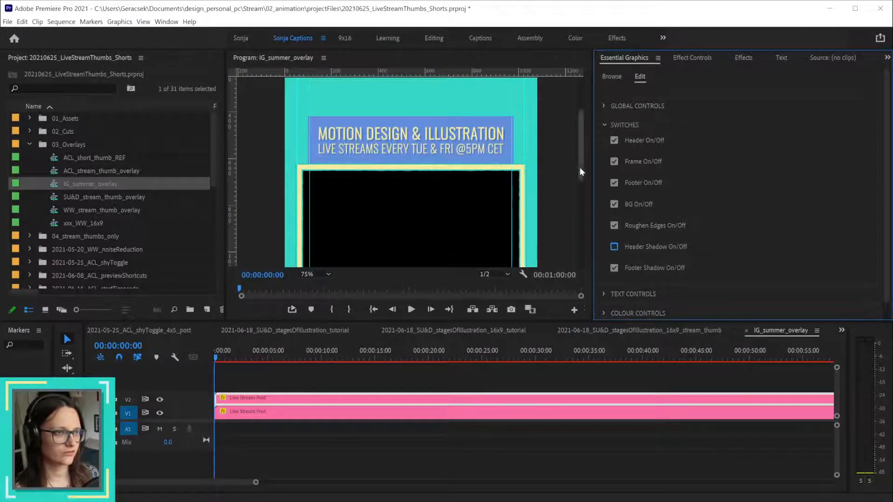
pyautogui.moveTo(580, 166); pyautogui.dragTo(581, 130)
# - Turn the footer shadow off and back on to compare the YouTube link banner with and without it
pyautogui.click(614, 269)
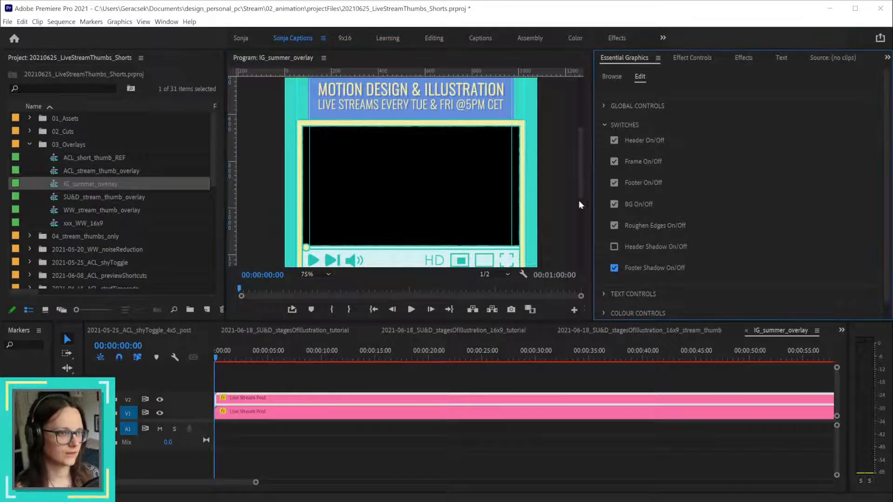
pyautogui.moveTo(576, 174); pyautogui.dragTo(580, 239)
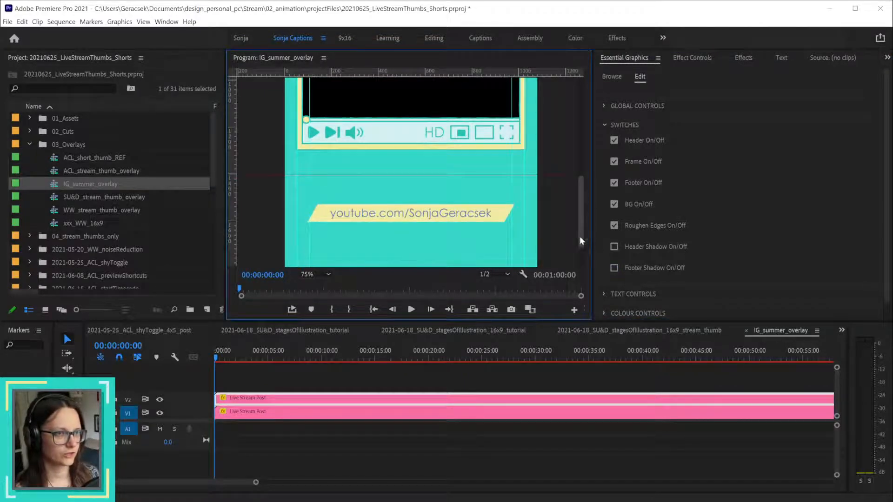
pyautogui.click(613, 269)
pyautogui.click(613, 269)
pyautogui.click(614, 270)
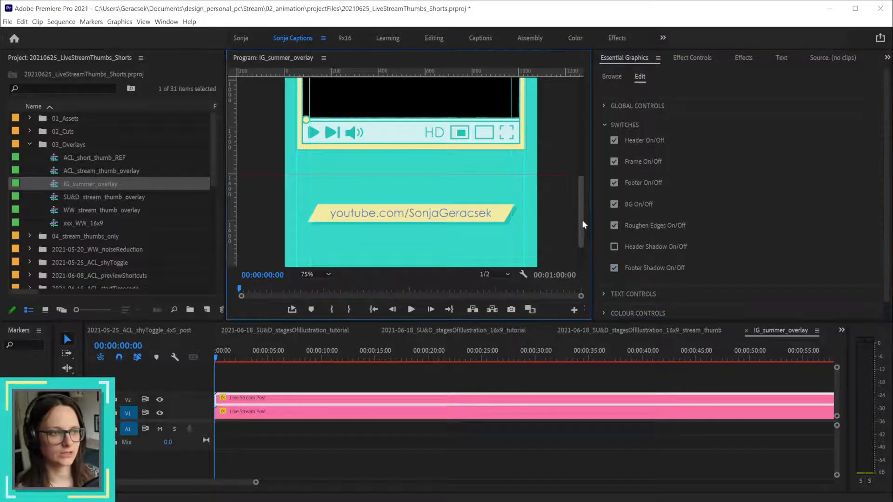
pyautogui.moveTo(581, 220); pyautogui.dragTo(579, 185)
pyautogui.click(307, 276)
pyautogui.click(312, 285)
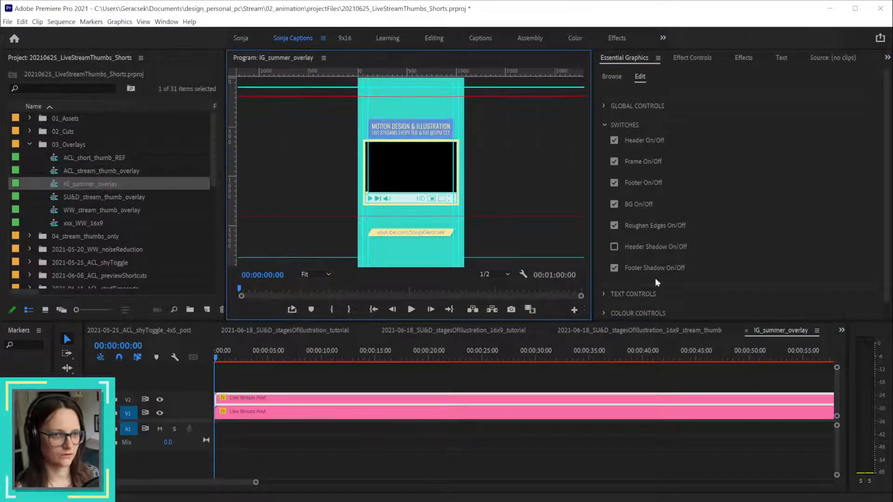
# - Shorten the graphic's top text to "Motion Design" in its text controls
pyautogui.click(604, 125)
pyautogui.click(605, 145)
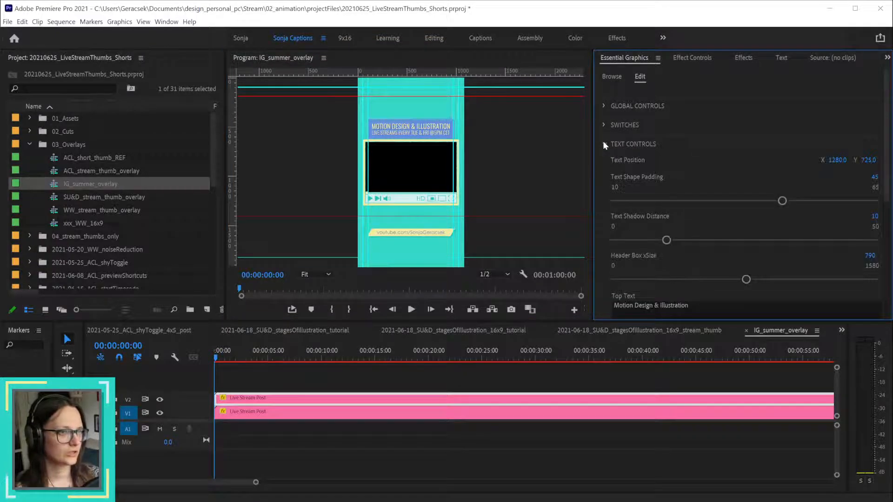
pyautogui.click(679, 307)
pyautogui.click(655, 305)
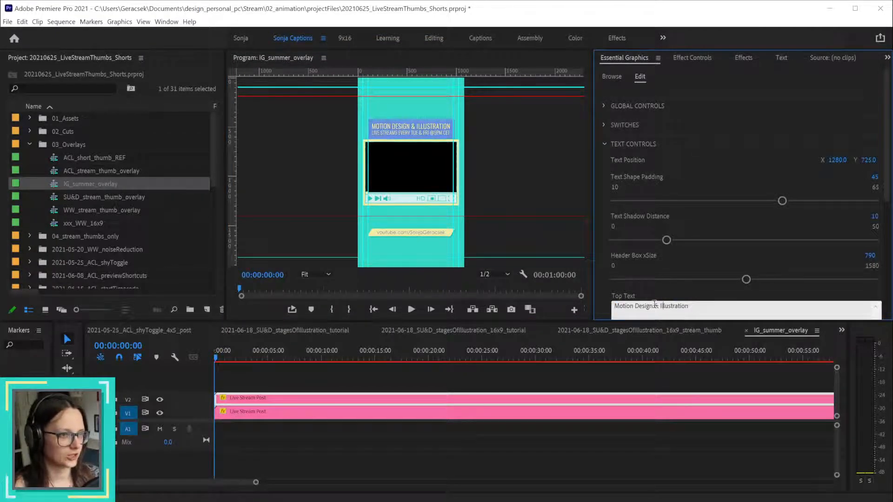
pyautogui.moveTo(654, 306); pyautogui.dragTo(720, 301)
pyautogui.press('BackSpace')
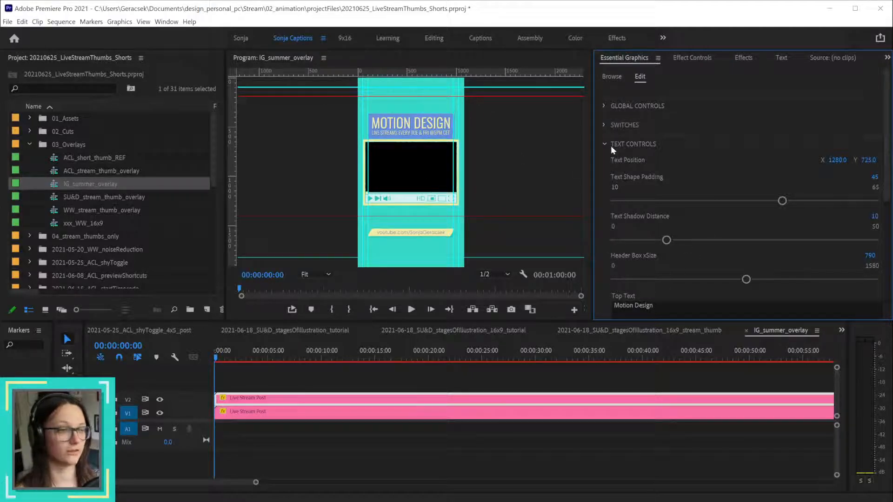
# - Change the graphic's bottom text to "Weekly Live Streams" in its text controls
pyautogui.scroll(-5, 597, 198)
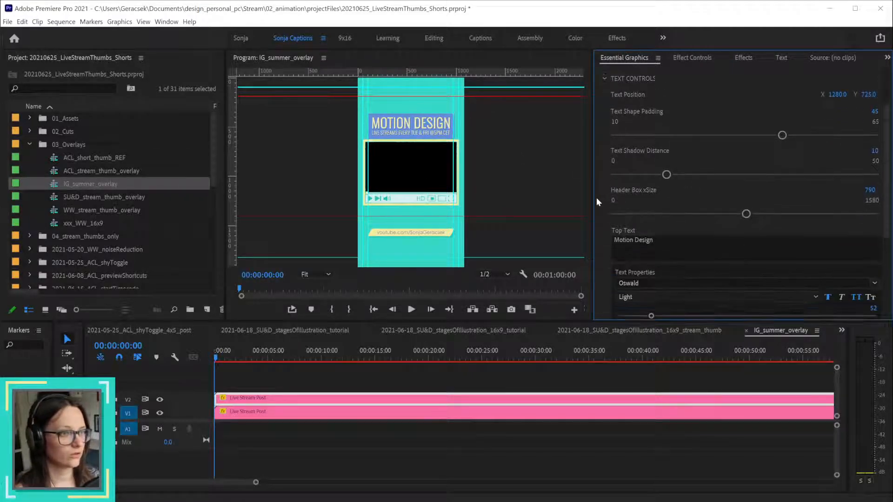
pyautogui.scroll(-3, 598, 204)
pyautogui.click(647, 231)
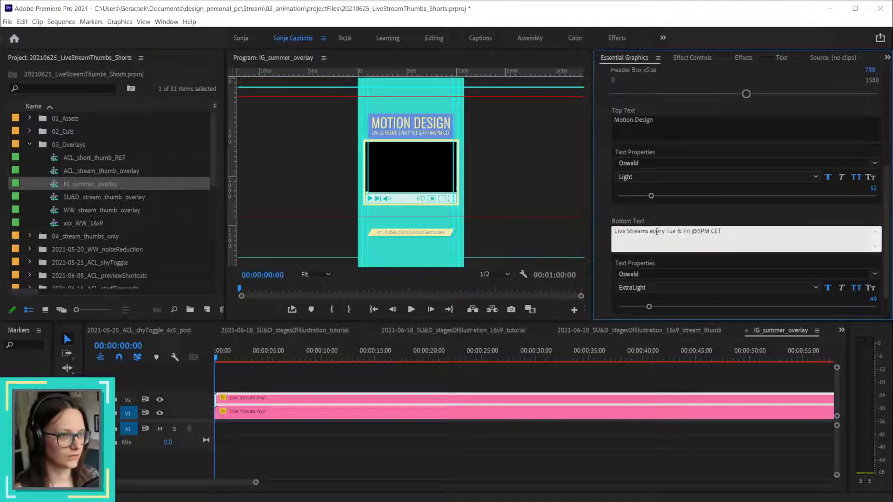
pyautogui.moveTo(651, 232); pyautogui.dragTo(795, 236)
pyautogui.press('BackSpace')
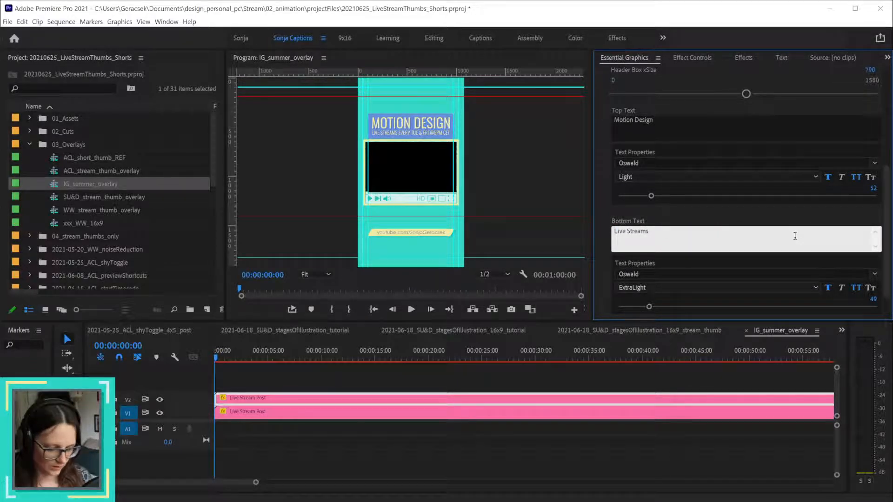
pyautogui.press('Home')
pyautogui.write('Weekly')
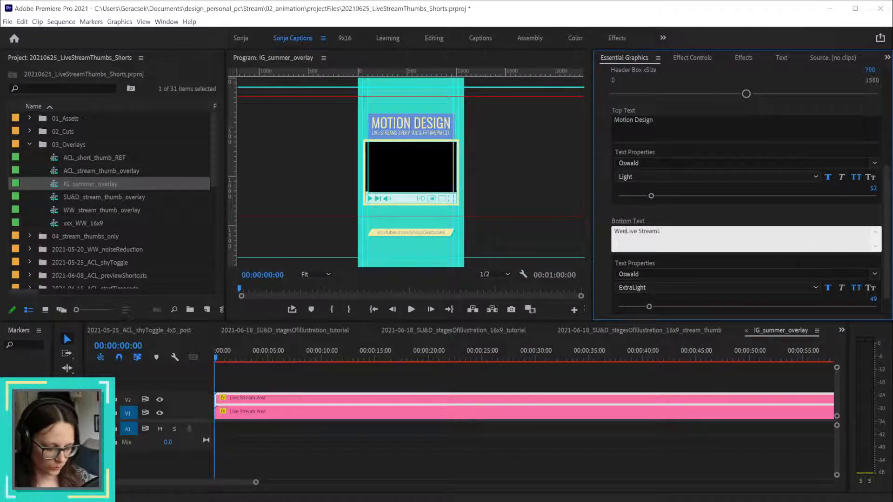
pyautogui.press('Escape')
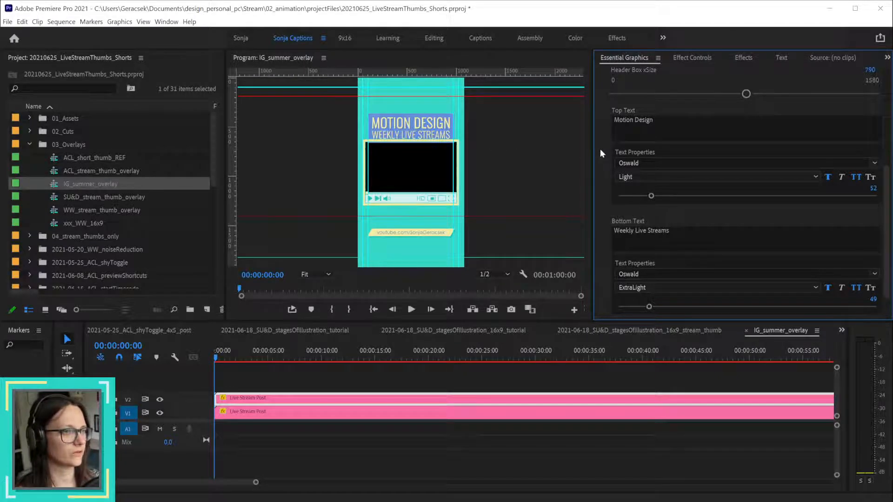
# - Raise the header above the video frame by setting the Header Position Y to -463 in the global controls
pyautogui.scroll(5, 600, 150)
pyautogui.scroll(2, 598, 148)
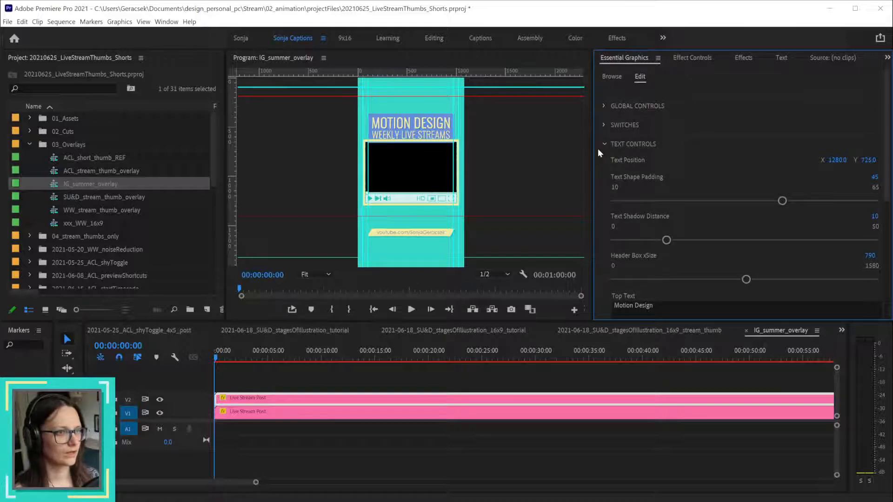
pyautogui.click(603, 106)
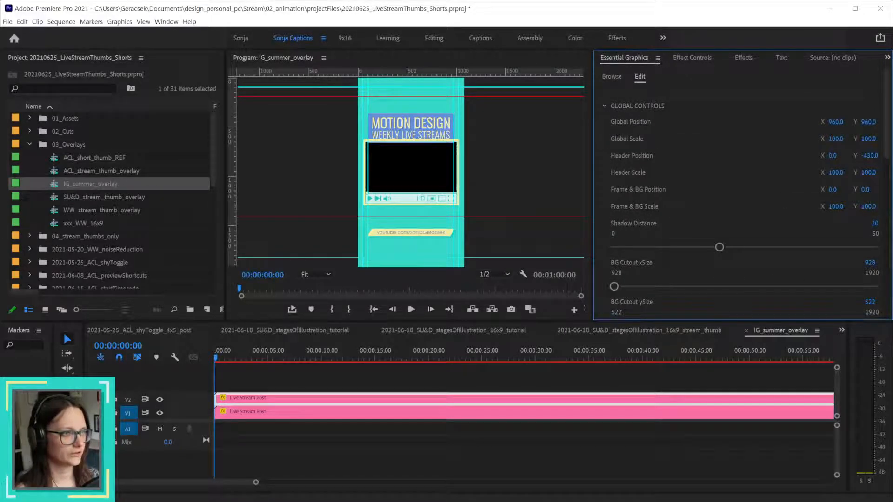
pyautogui.moveTo(869, 156)
pyautogui.mouseDown()
pyautogui.moveTo(823, 156)
pyautogui.moveTo(854, 156)
pyautogui.mouseUp()
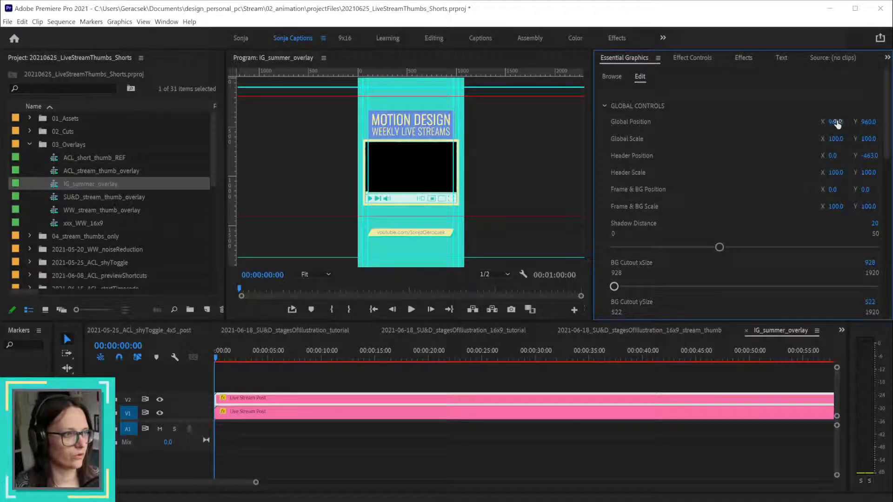
# - Try a Global Position X of 898 and a Global Scale of 115 on the whole graphic, and undo both changes
pyautogui.moveTo(836, 123); pyautogui.dragTo(845, 139)
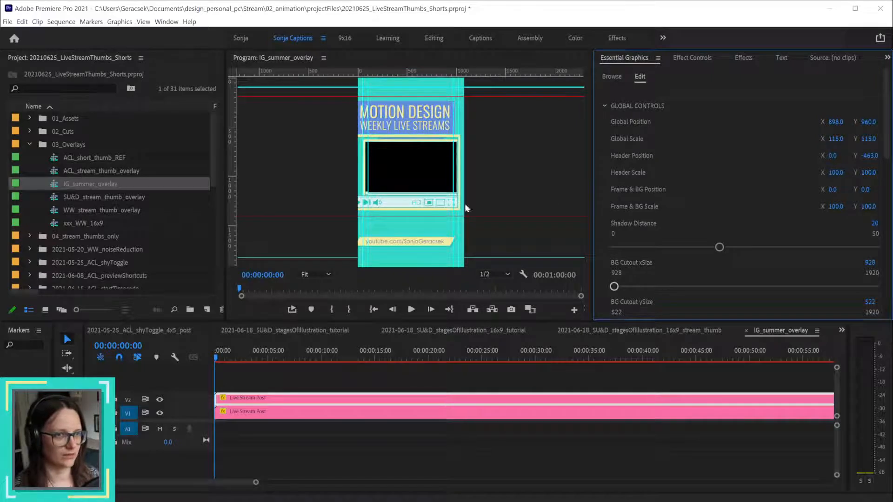
pyautogui.hotkey('ctrl', 'z')
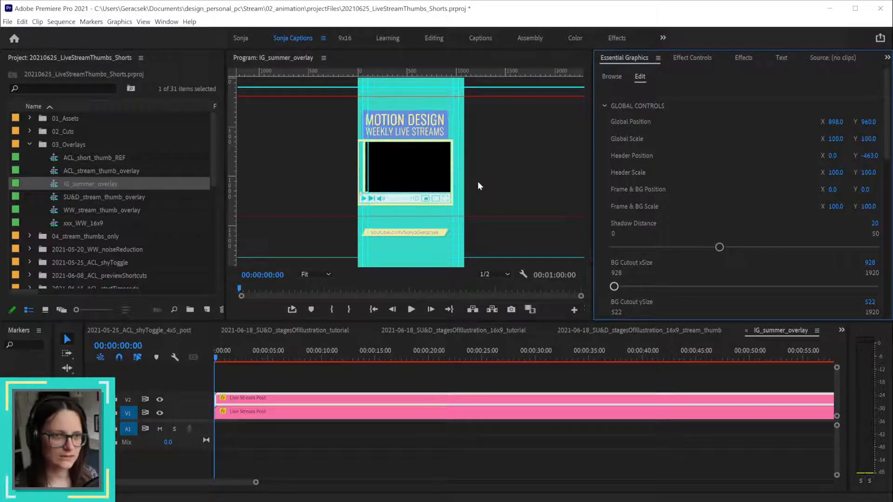
pyautogui.hotkey('ctrl', 'z')
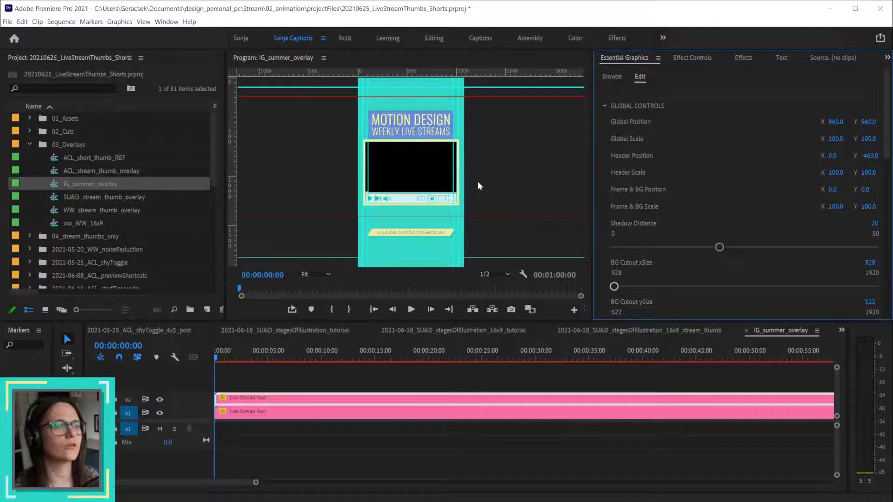
# - Hide the V1 track and toggle the V2 graphic's background switch off and on to compare the overlay with and without it
pyautogui.click(160, 413)
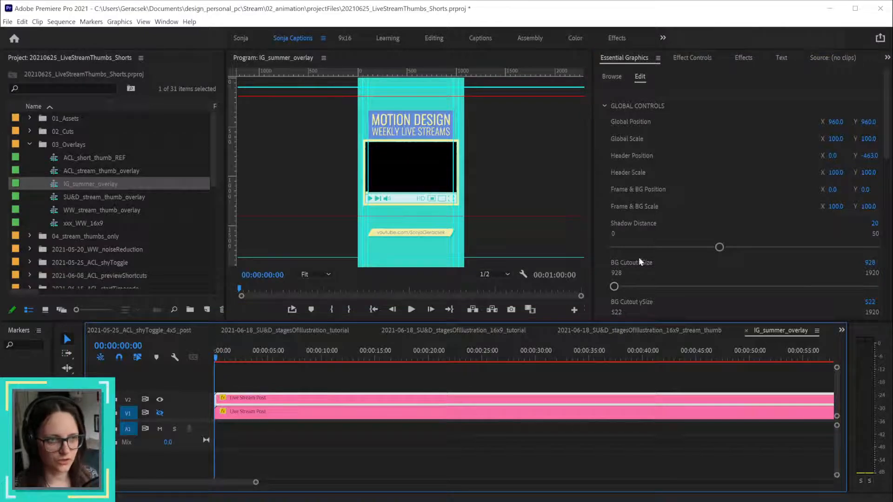
pyautogui.click(605, 106)
pyautogui.click(603, 123)
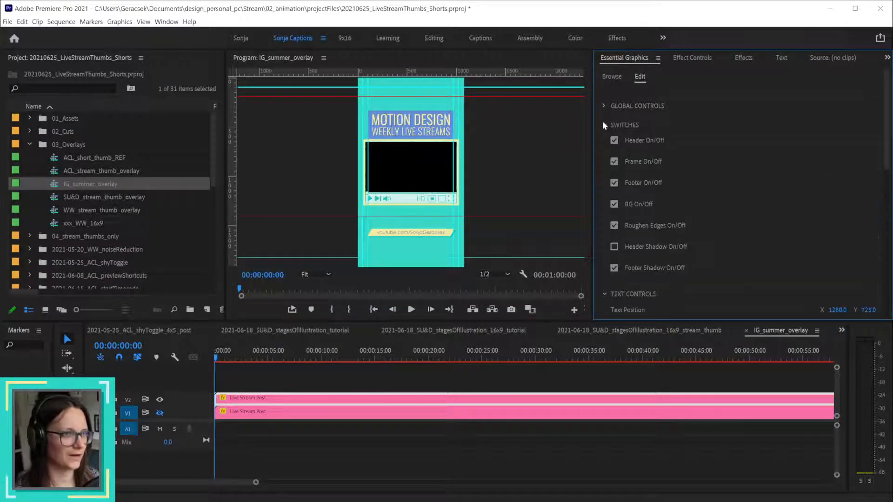
pyautogui.click(614, 204)
pyautogui.click(613, 205)
pyautogui.click(614, 205)
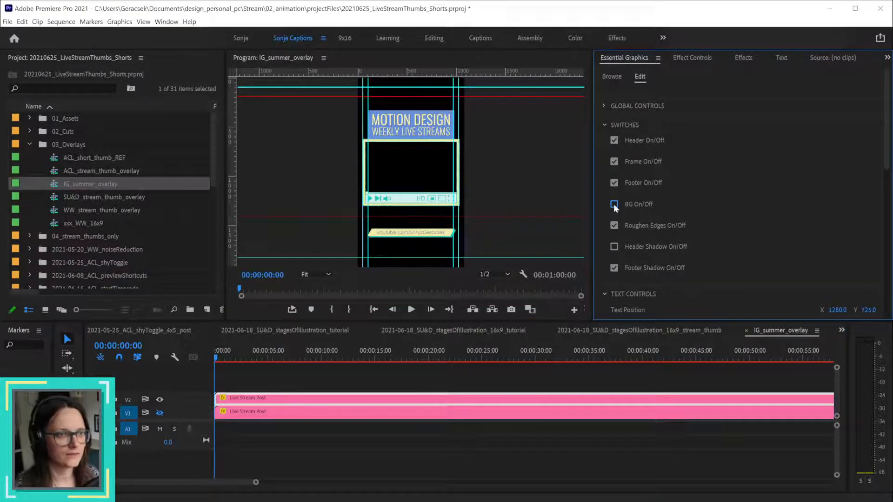
pyautogui.click(614, 204)
pyautogui.click(372, 412)
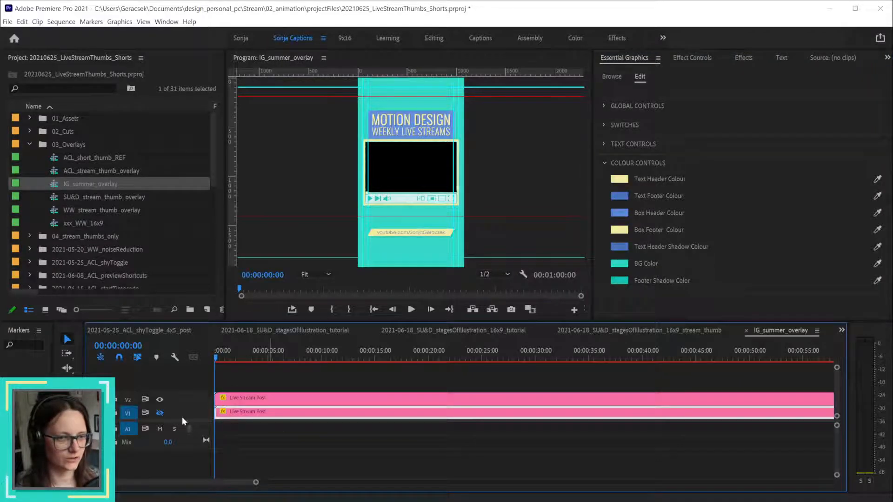
pyautogui.click(360, 398)
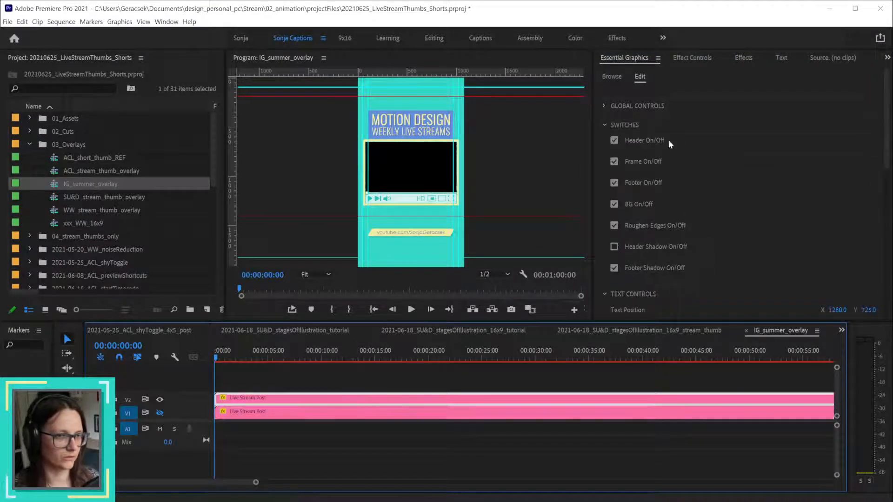
pyautogui.click(614, 205)
pyautogui.click(614, 205)
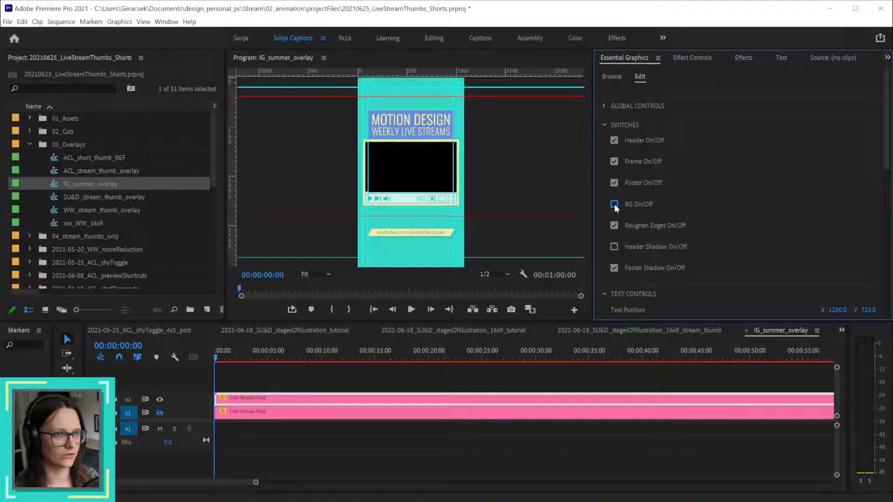
# - Try narrowing the header box to an xSize of 544 in the text controls, and undo the change
pyautogui.click(601, 121)
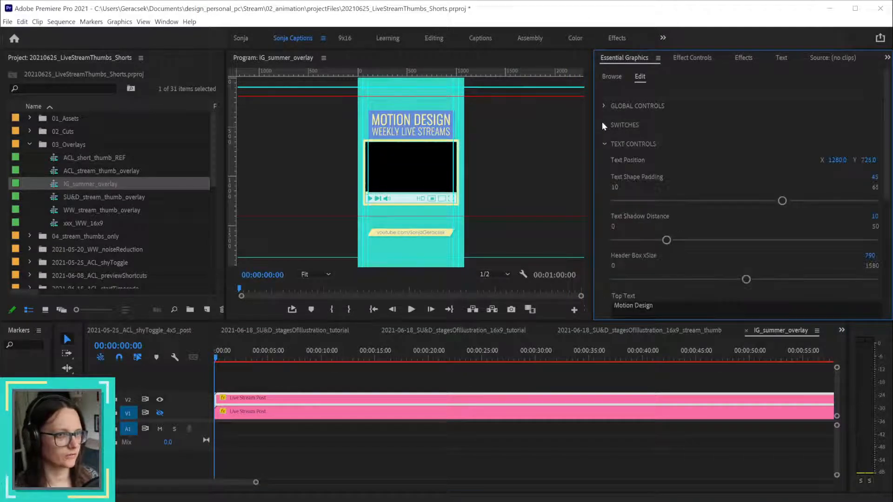
pyautogui.scroll(-3, 603, 179)
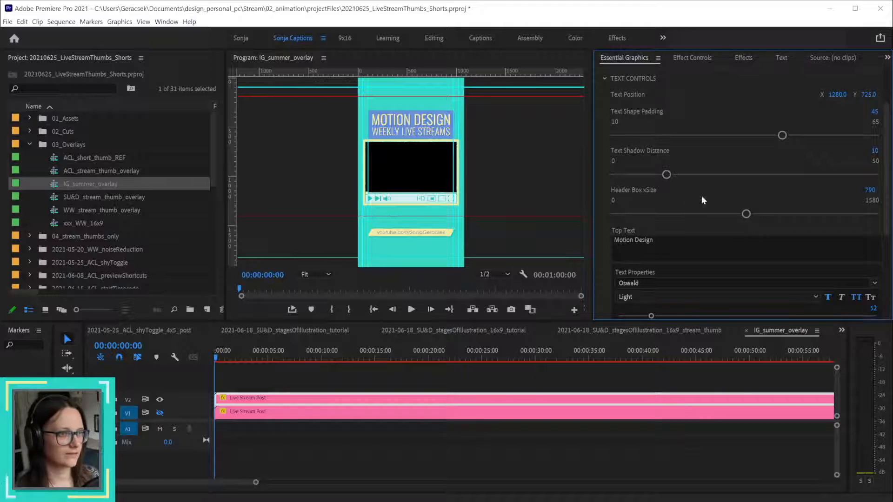
pyautogui.moveTo(747, 214); pyautogui.dragTo(704, 219)
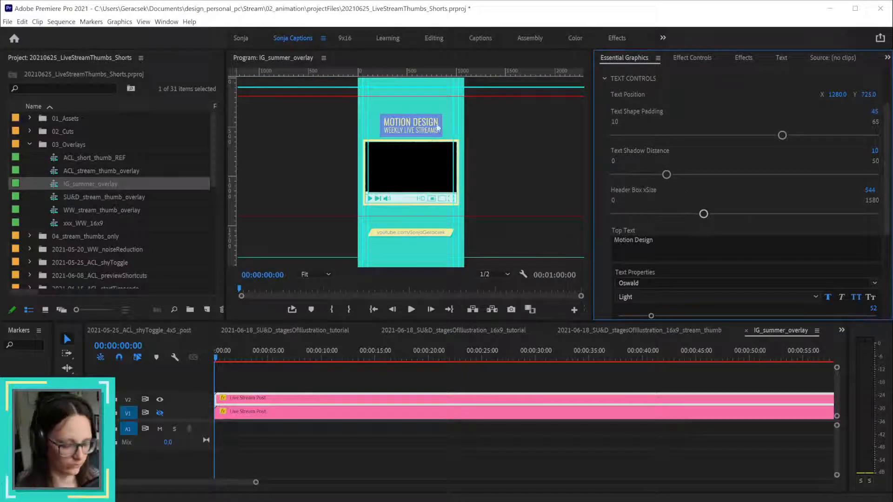
pyautogui.hotkey('ctrl', 'z')
pyautogui.scroll(-5, 596, 259)
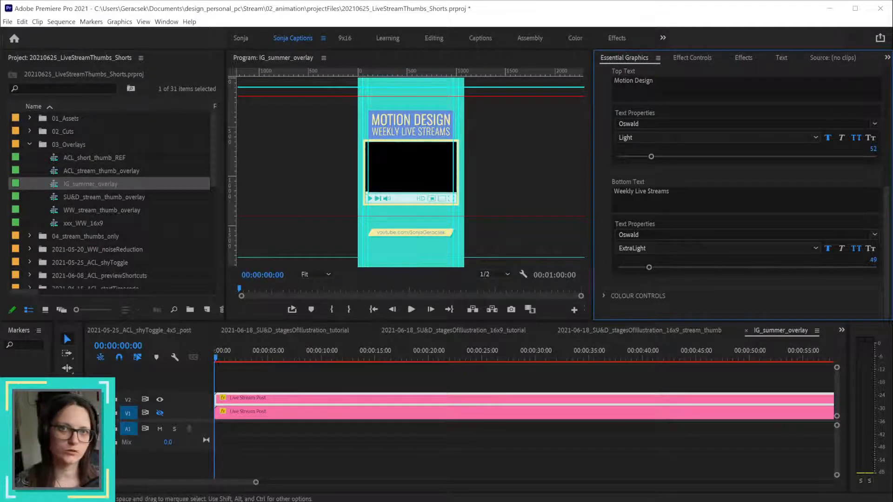
# - Switch to the browser and review the creator's Patreon page, from the membership levels to the post "All in one: Auto-resize Text to Shape & Shape to Text"
pyautogui.hotkey('alt', 'Tab')
pyautogui.scroll(-2, 628, 309)
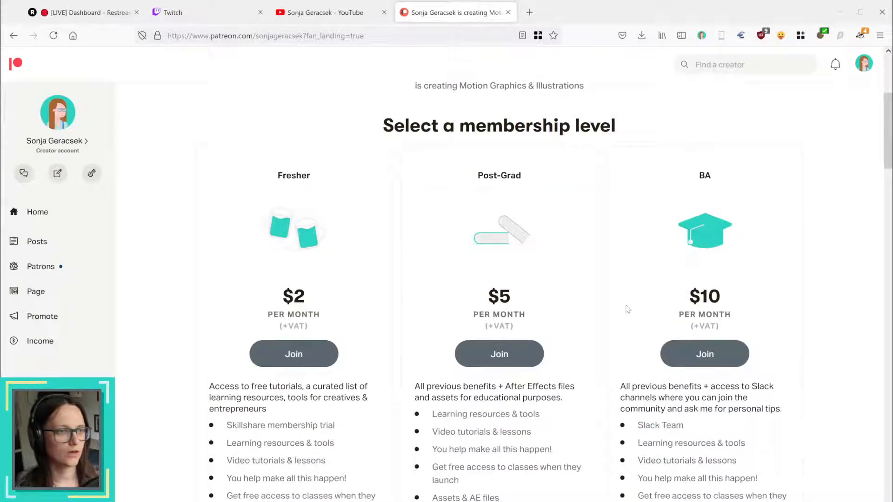
pyautogui.scroll(2, 628, 308)
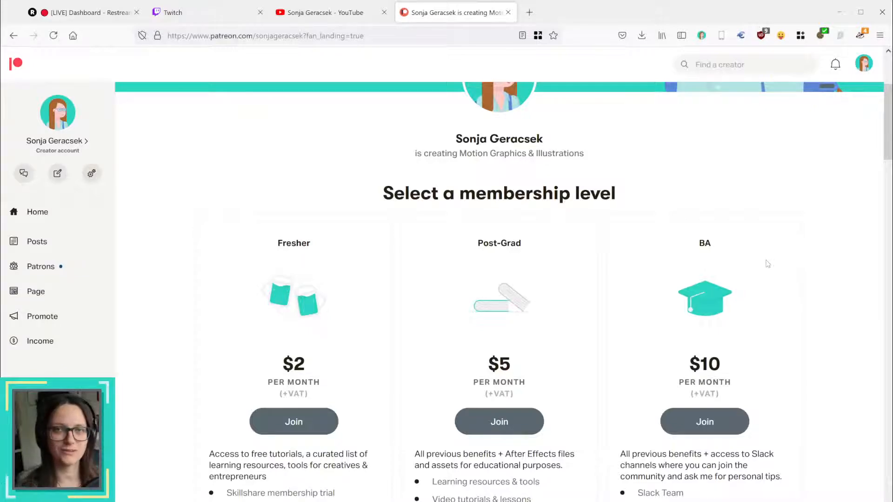
pyautogui.scroll(-15, 823, 263)
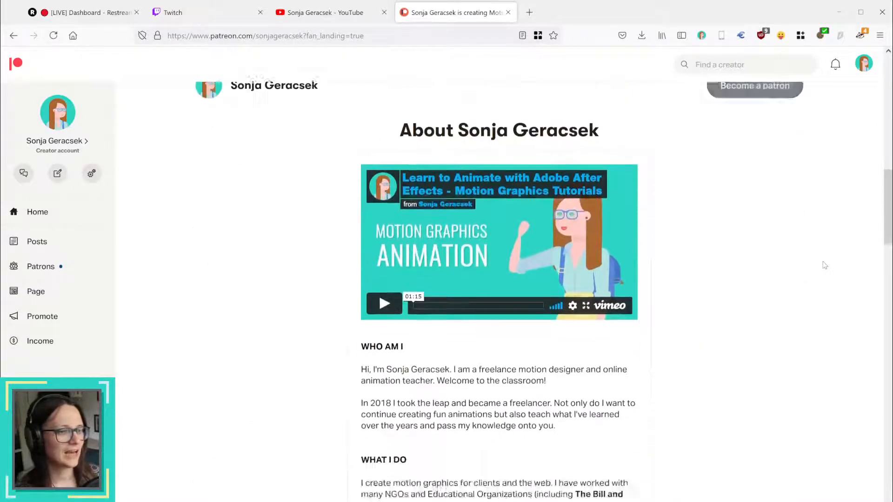
pyautogui.scroll(-5, 824, 265)
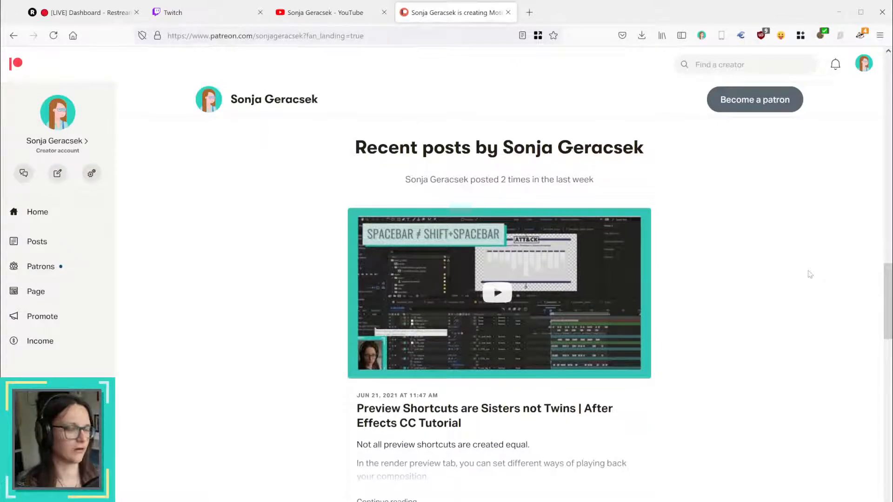
pyautogui.scroll(-15, 810, 275)
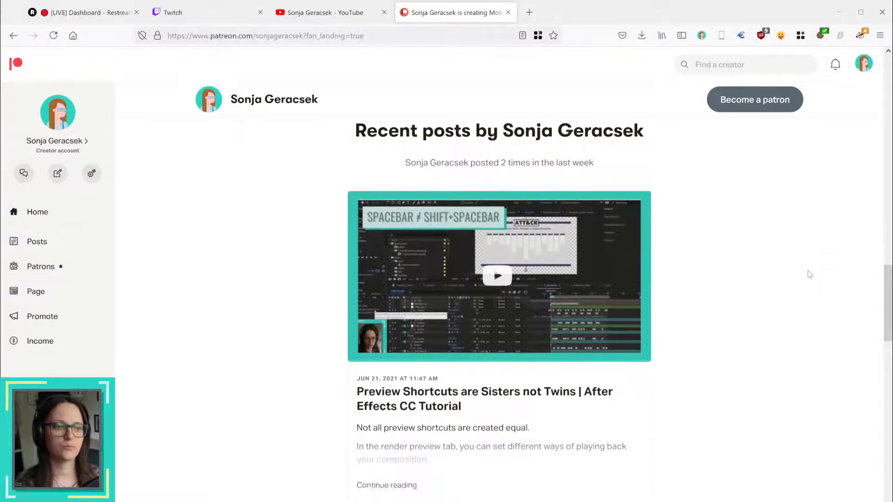
pyautogui.scroll(5, 809, 275)
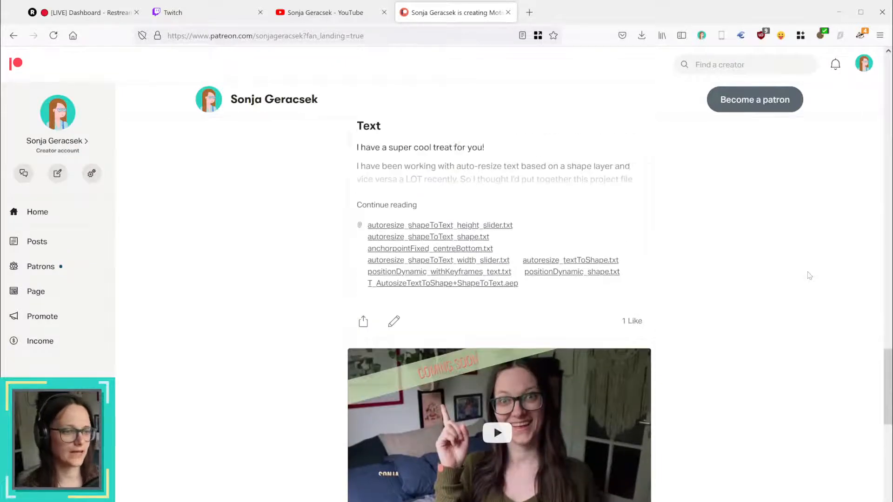
pyautogui.scroll(1, 599, 209)
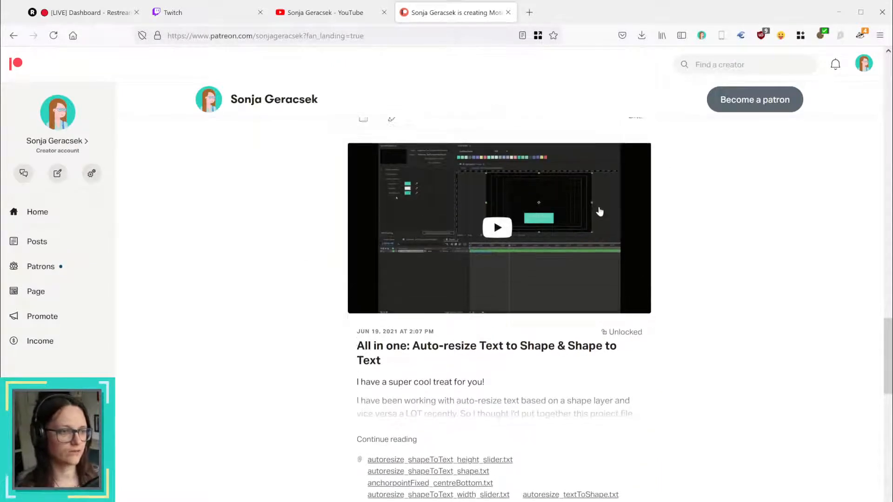
pyautogui.scroll(-1, 600, 211)
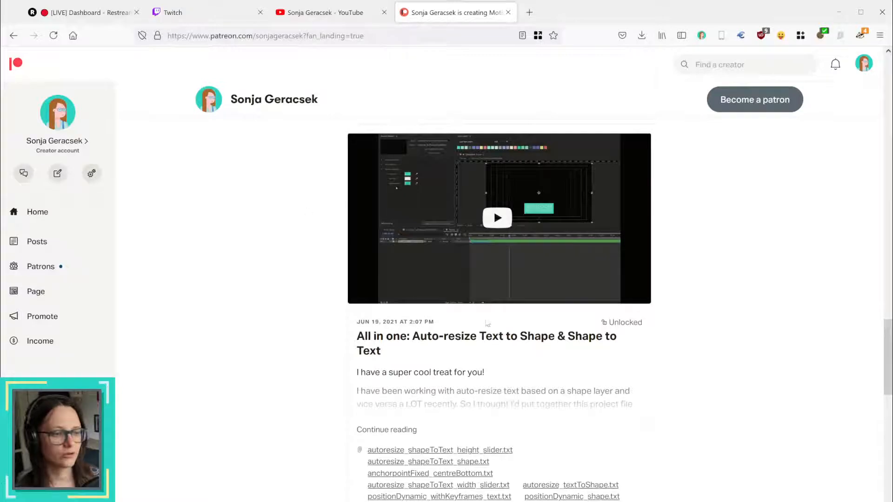
pyautogui.scroll(1, 646, 291)
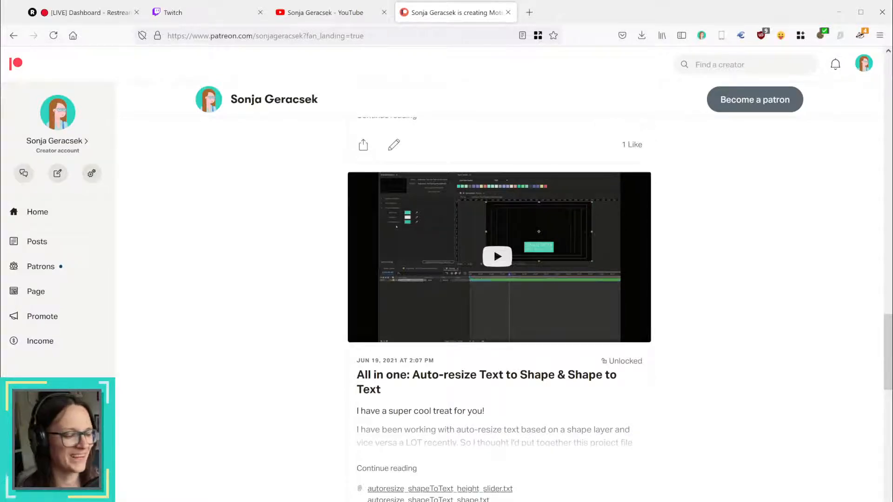
# - Switch back to Premiere Pro and recolour the V2 graphic's header text with the teal sampled from its background colour
pyautogui.hotkey('alt', 'Tab')
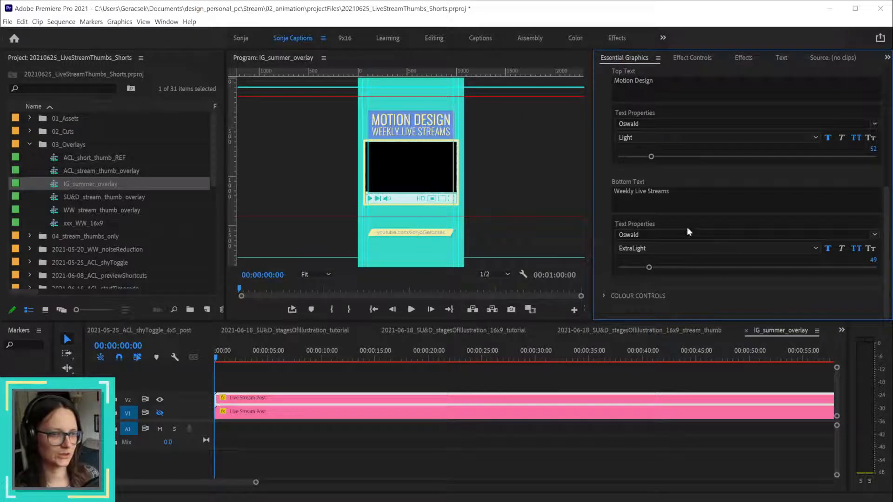
pyautogui.scroll(3, 604, 116)
pyautogui.scroll(5, 605, 112)
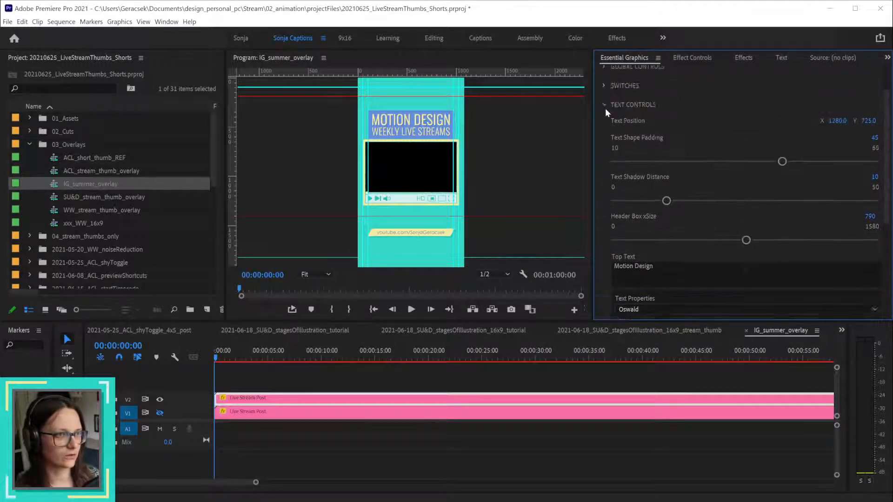
pyautogui.click(604, 127)
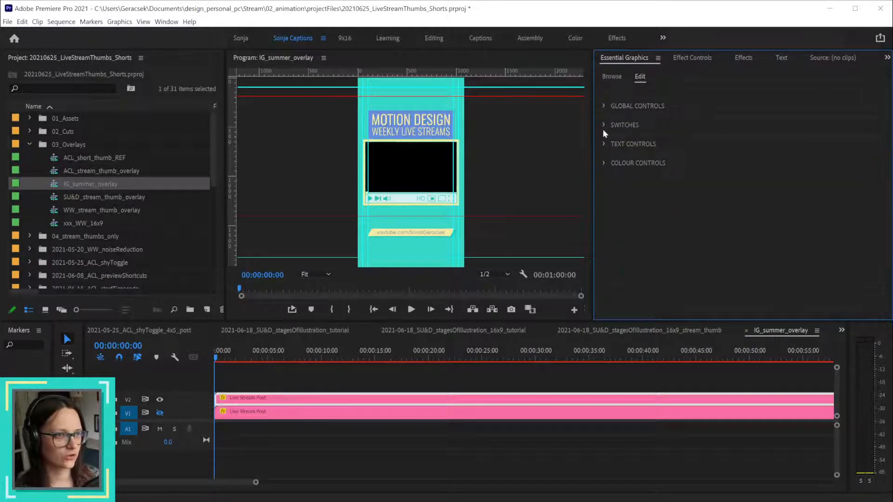
pyautogui.click(604, 163)
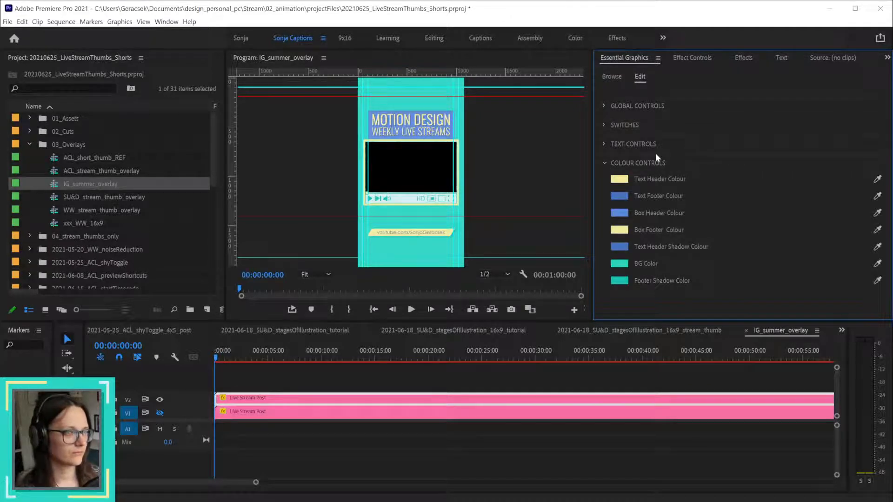
pyautogui.click(877, 180)
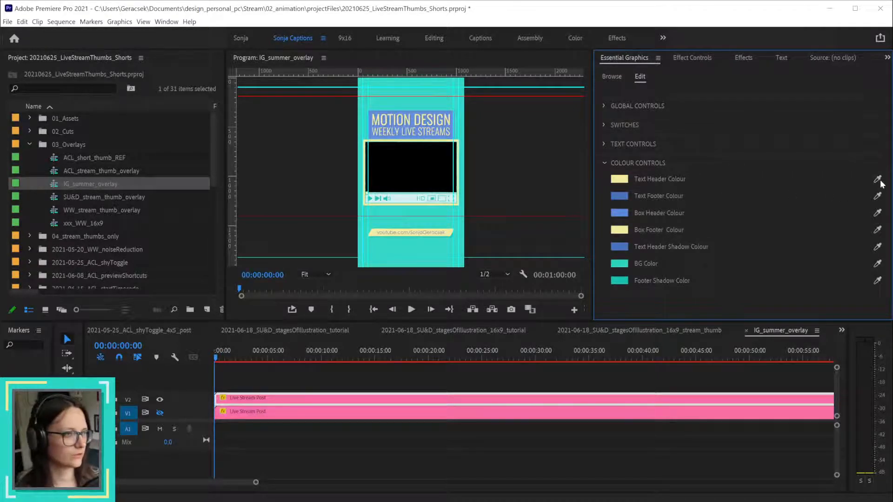
pyautogui.click(623, 264)
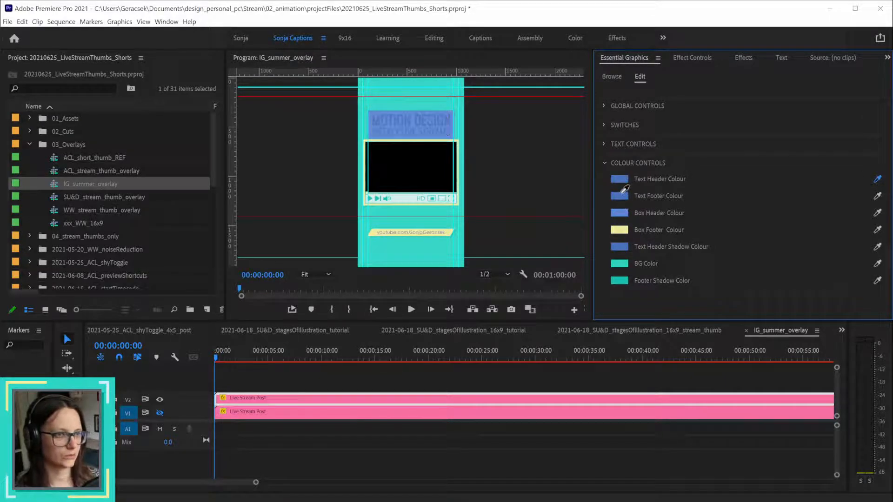
pyautogui.click(622, 263)
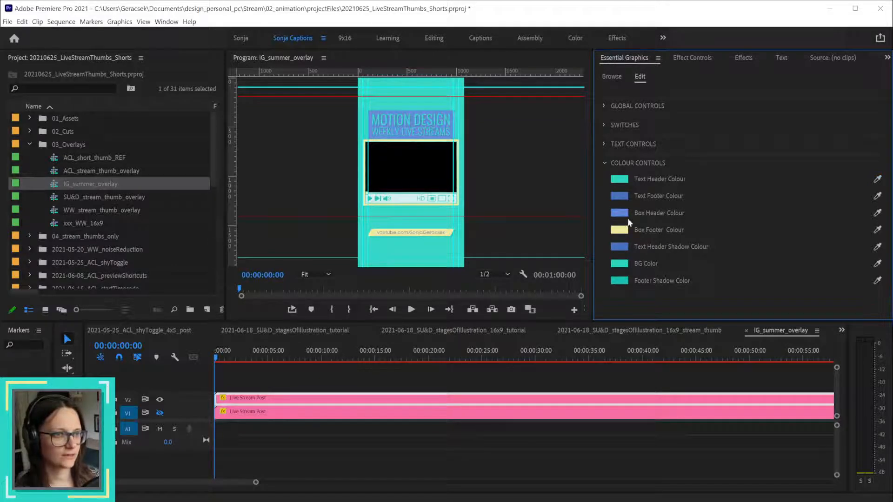
# - Set the V2 graphic's footer text colour to the ochre BC9448
pyautogui.click(619, 196)
pyautogui.click(710, 273)
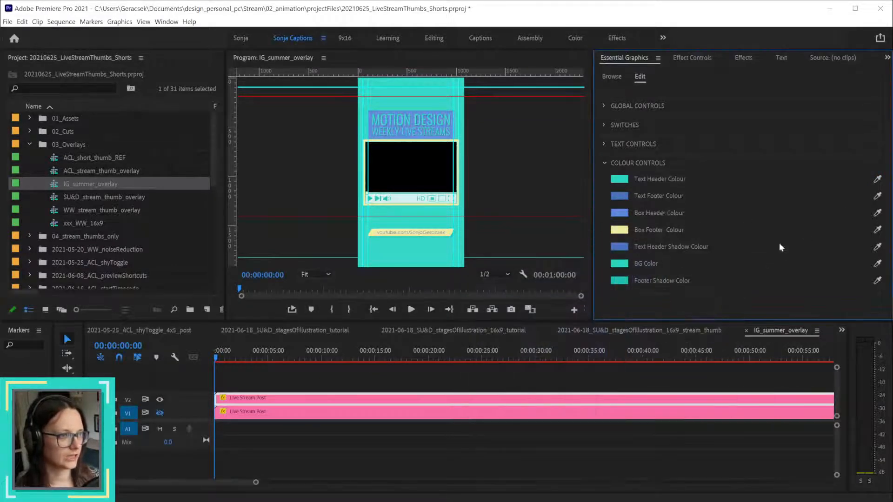
pyautogui.click(620, 196)
pyautogui.moveTo(619, 298); pyautogui.dragTo(619, 281)
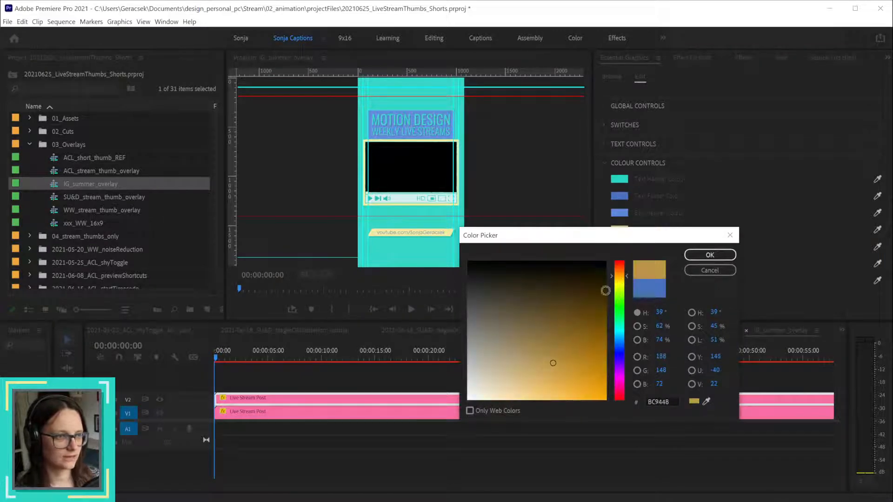
pyautogui.click(710, 255)
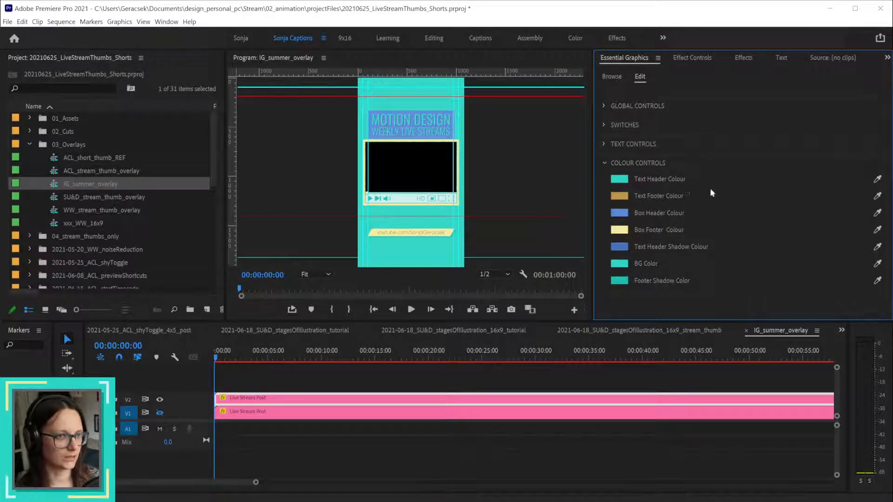
# - Sample the frame's pale yellow as the header box colour, and change the header text's shadow colour to green
pyautogui.click(877, 213)
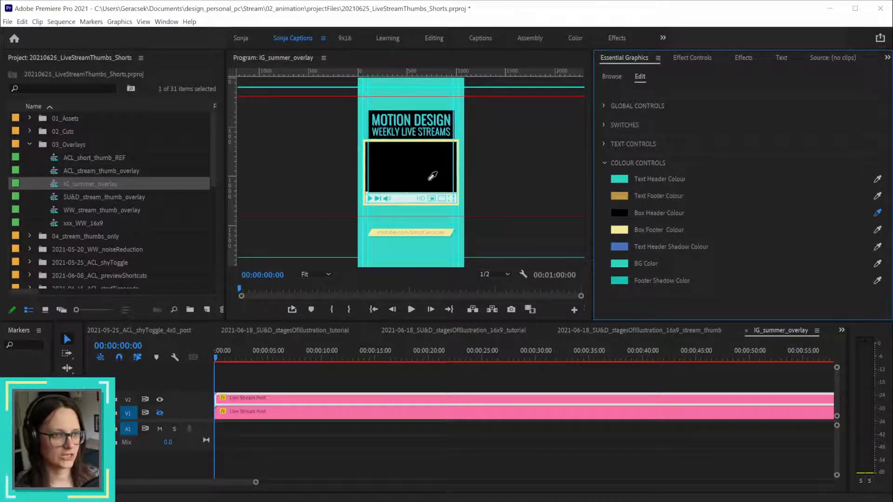
pyautogui.click(404, 202)
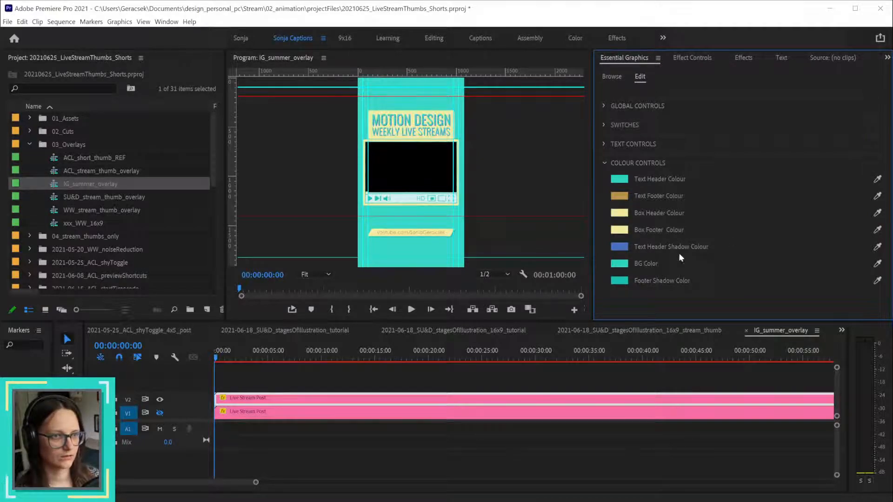
pyautogui.click(619, 245)
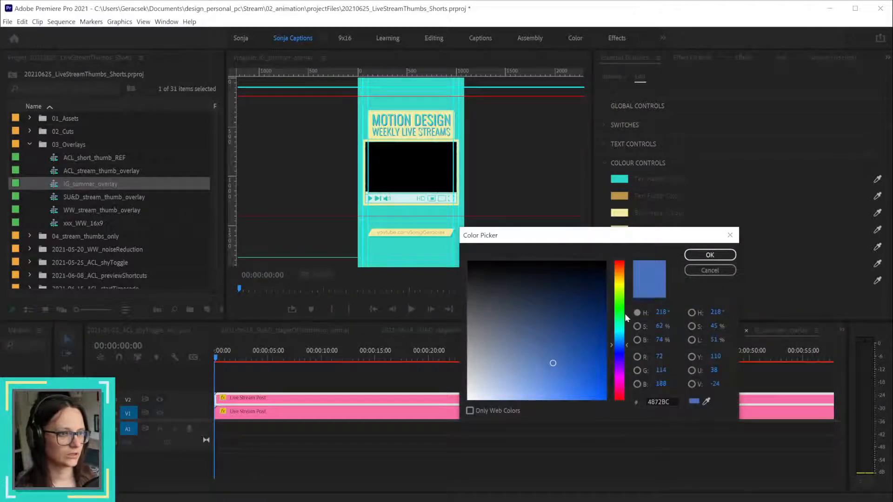
pyautogui.moveTo(624, 314); pyautogui.dragTo(624, 304)
pyautogui.click(709, 255)
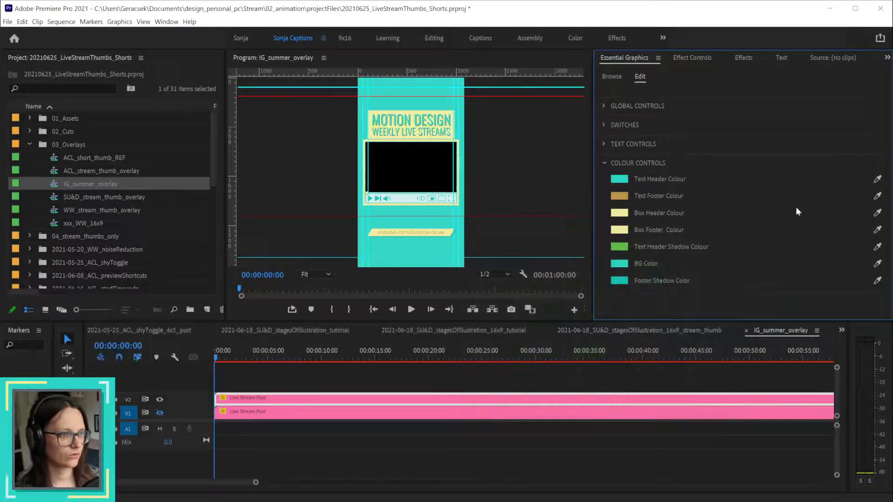
# - Try black (000000) and white (FFFFFF) as the V2 graphic's background colour
pyautogui.click(623, 264)
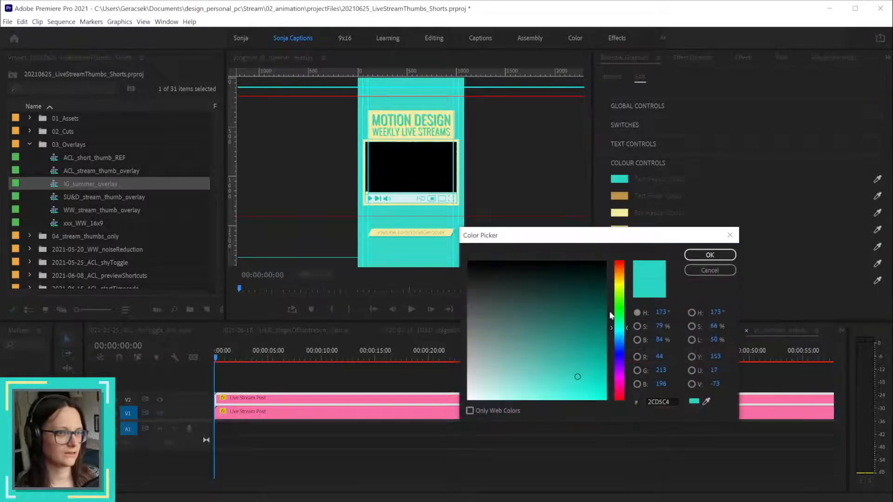
pyautogui.moveTo(540, 311); pyautogui.dragTo(498, 253)
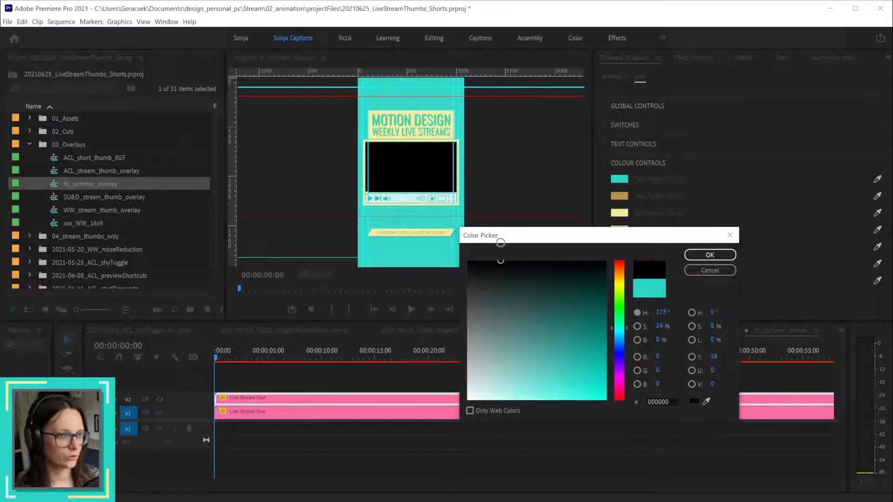
pyautogui.click(714, 254)
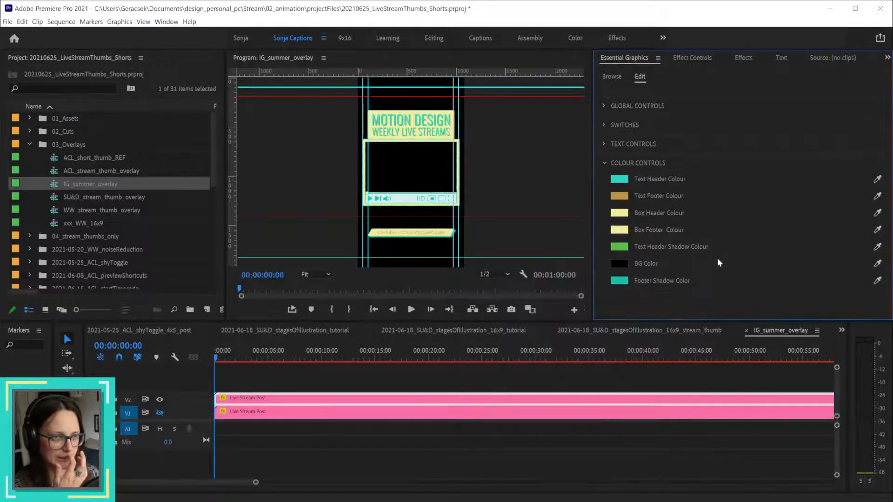
pyautogui.click(617, 263)
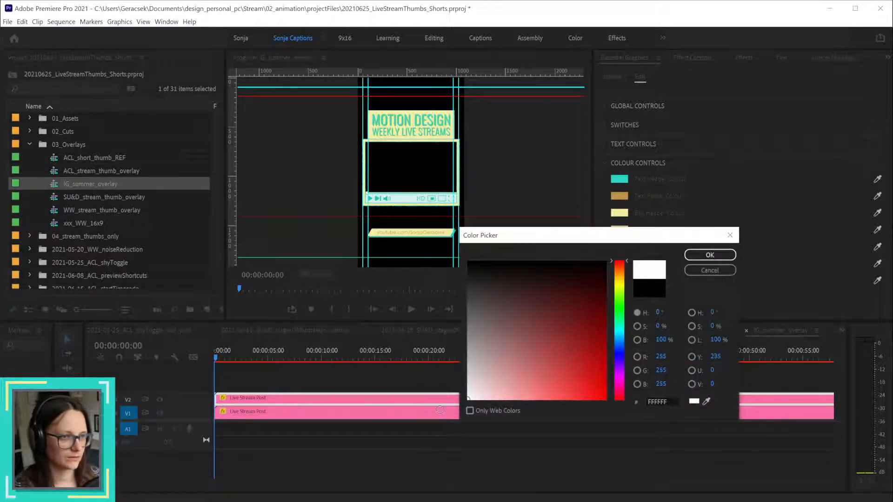
pyautogui.click(709, 255)
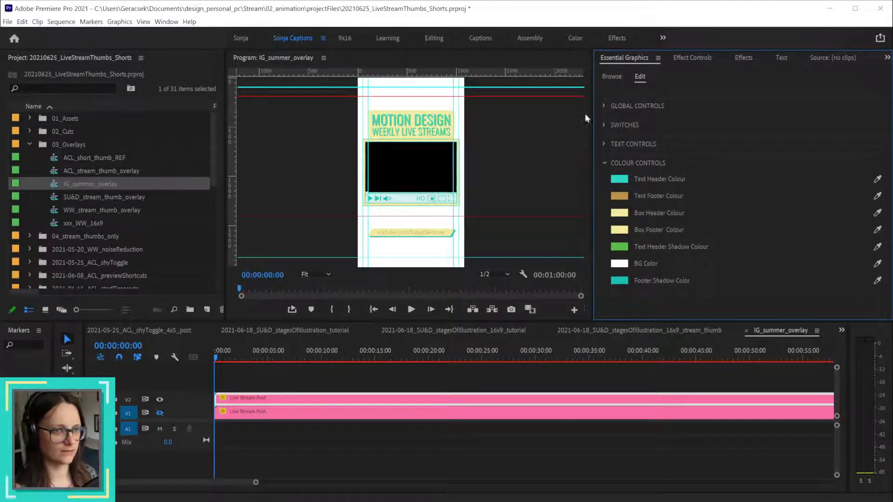
# - Toggle the V2 graphic's frame switch off and on to compare the overlay with and without it
pyautogui.click(604, 145)
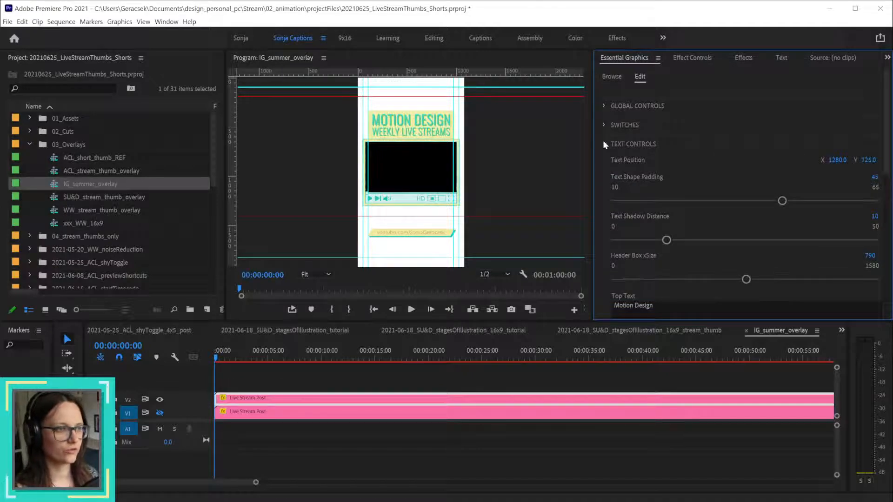
pyautogui.click(603, 144)
pyautogui.click(604, 126)
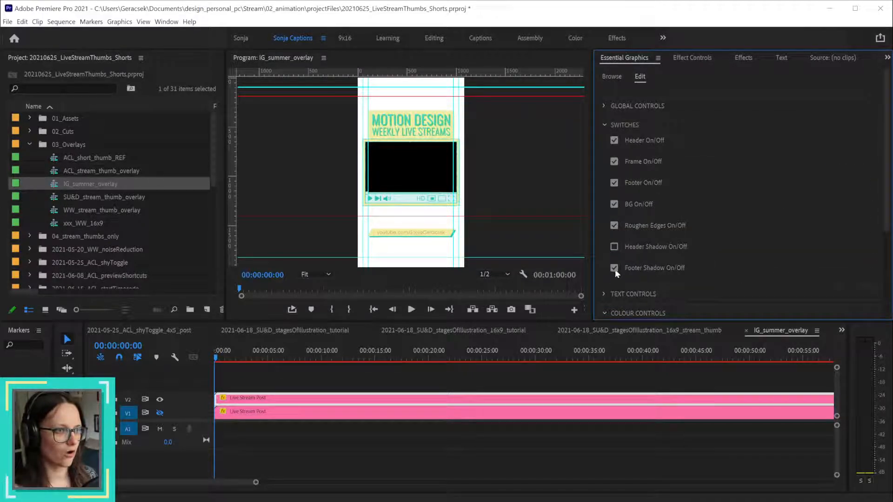
pyautogui.click(614, 161)
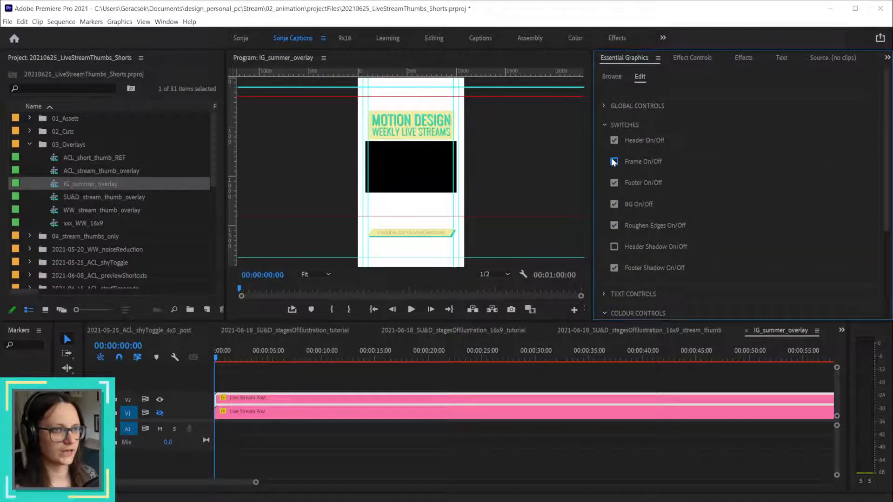
pyautogui.click(614, 161)
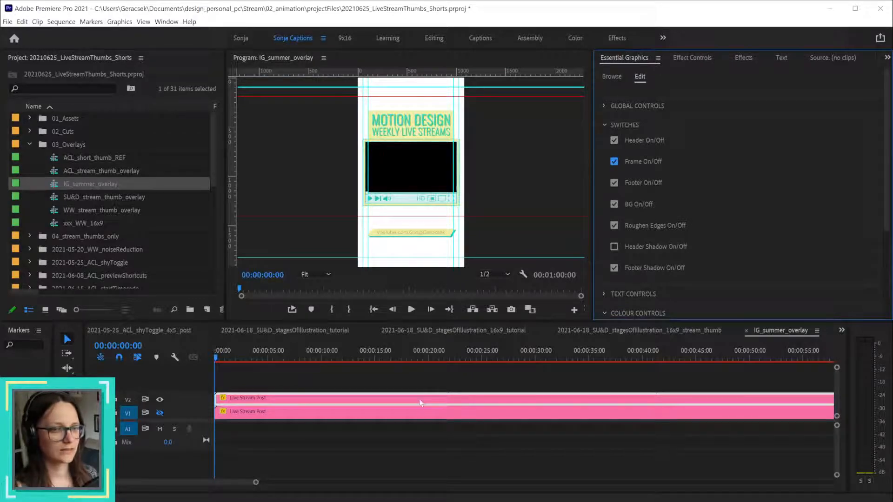
# - Open the SU&D_stream_thumb_overlay sequence and examine its Live Stream Post graphic's colours, switches and global controls
pyautogui.doubleClick(52, 197)
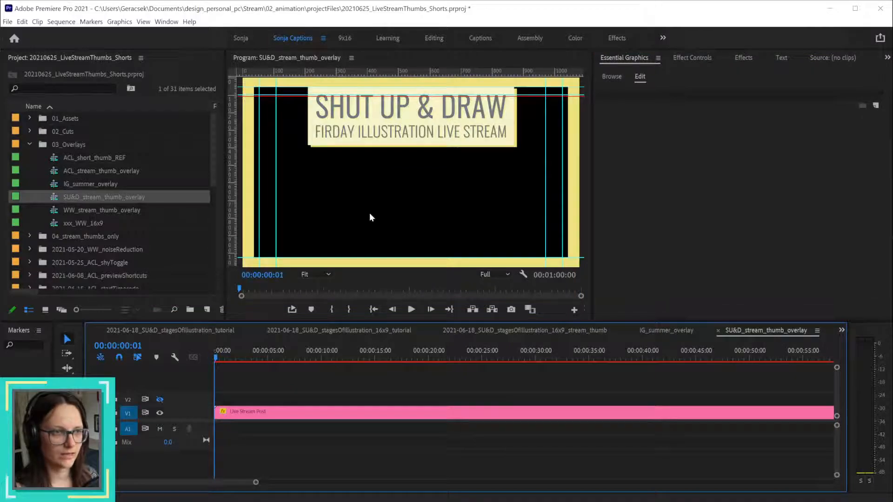
pyautogui.click(263, 412)
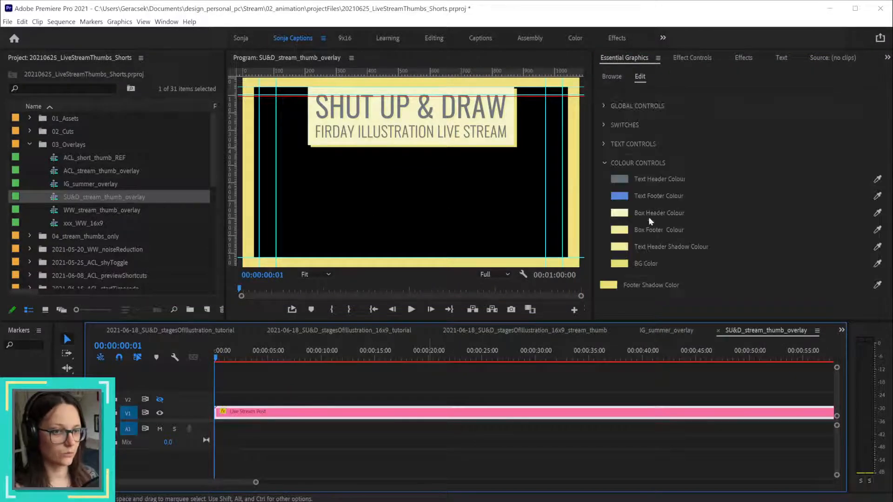
pyautogui.click(604, 126)
pyautogui.click(615, 247)
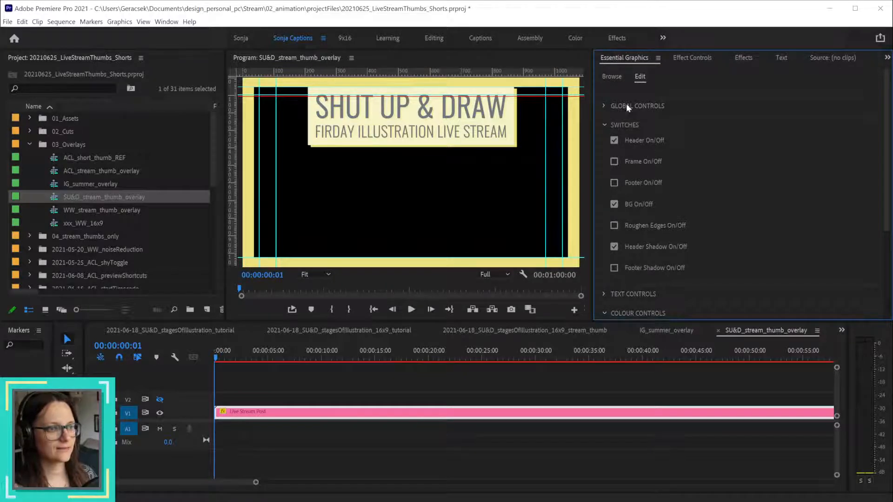
pyautogui.click(604, 125)
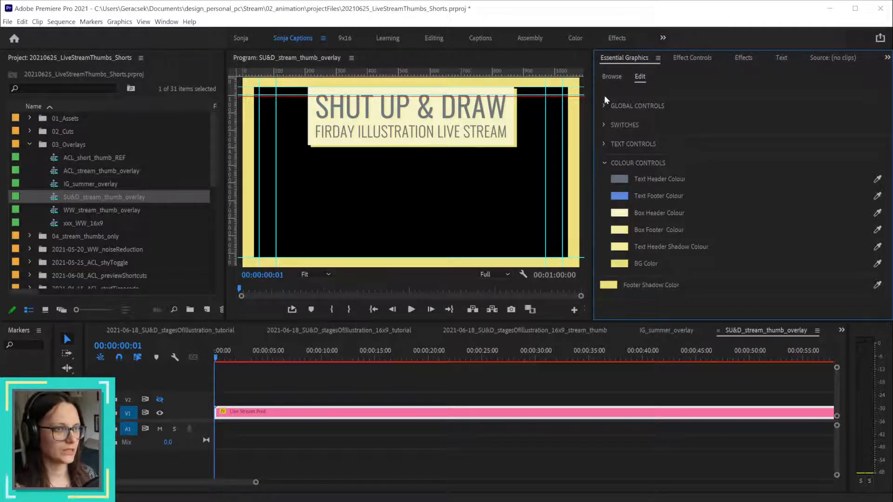
pyautogui.click(603, 106)
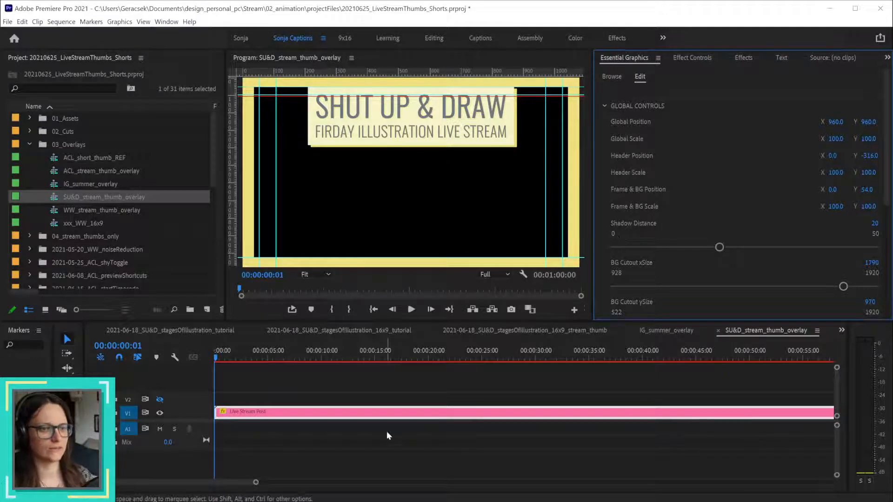
# - Try a BG Cutout xSize of 1801 and ySize of 554 on the SU&D graphic, and undo both changes
pyautogui.click(408, 412)
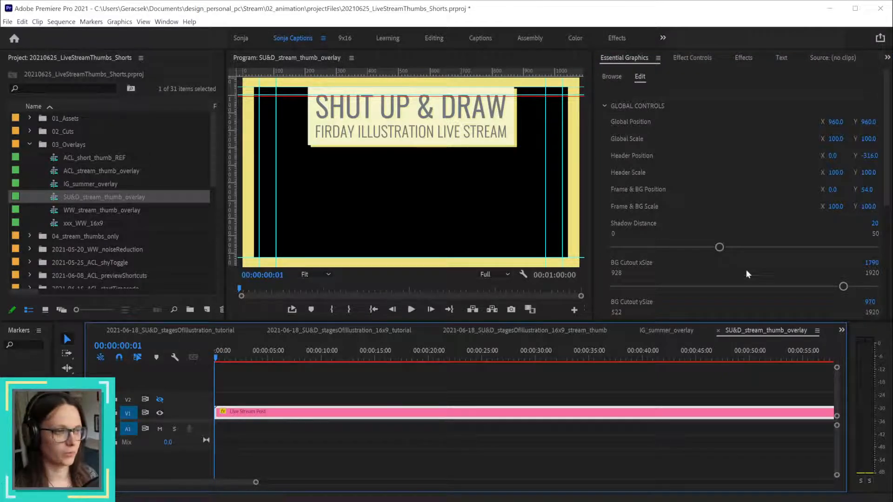
pyautogui.scroll(-2, 669, 263)
pyautogui.moveTo(844, 243)
pyautogui.mouseDown()
pyautogui.moveTo(765, 243)
pyautogui.moveTo(842, 245)
pyautogui.mouseUp()
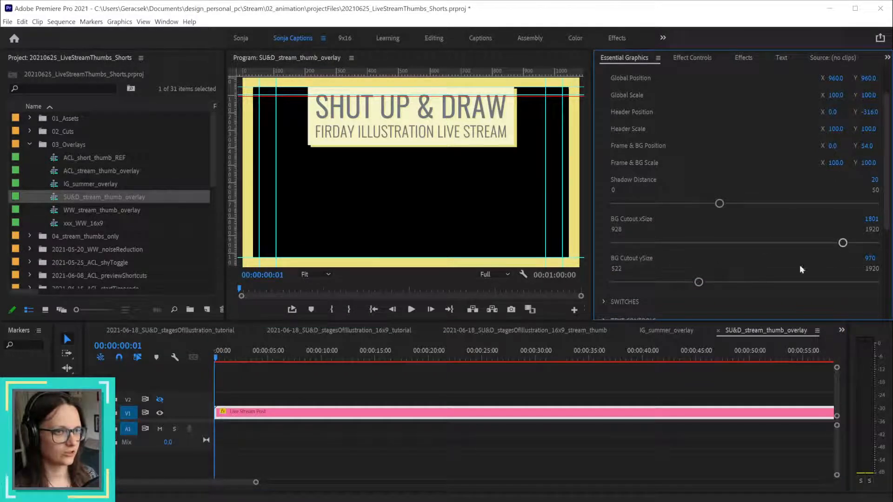
pyautogui.moveTo(699, 282); pyautogui.dragTo(619, 284)
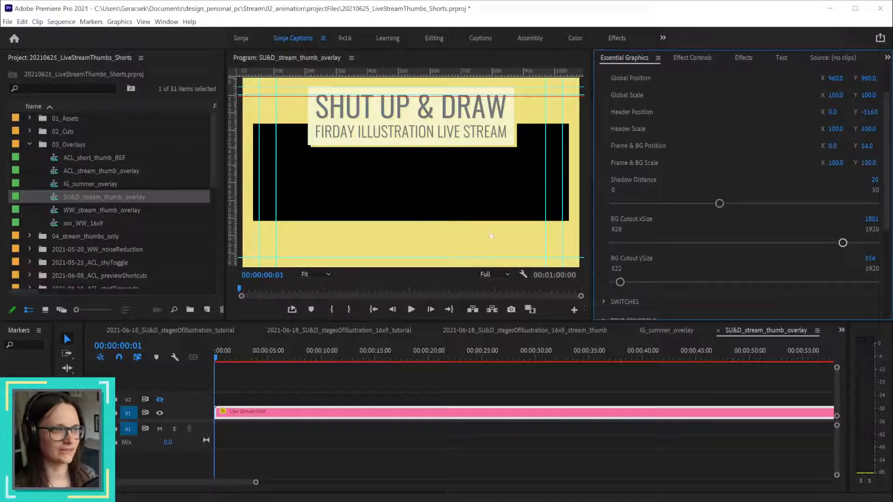
pyautogui.hotkey('ctrl', 'z')
pyautogui.hotkey('ctrl', 'z')
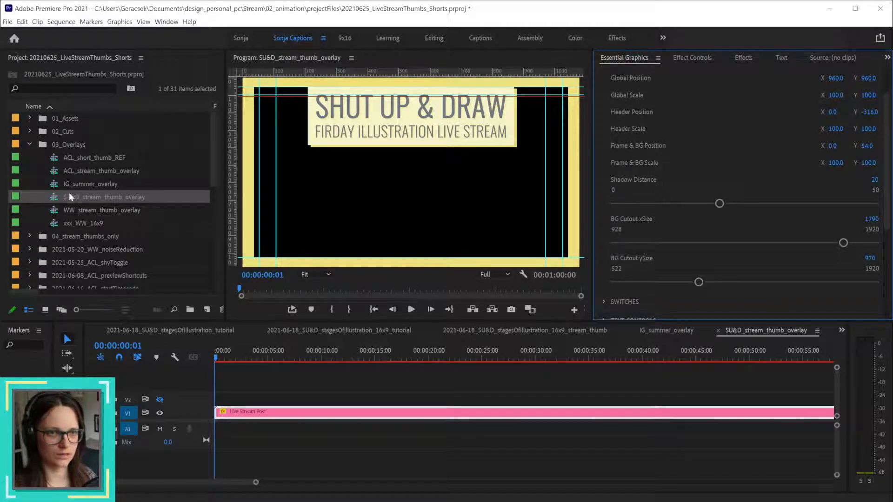
# - Return to the IG_summer_overlay sequence, delete the Live Stream Post graphic on V2, and make the V1 track visible again
pyautogui.click(56, 184)
pyautogui.doubleClick(56, 185)
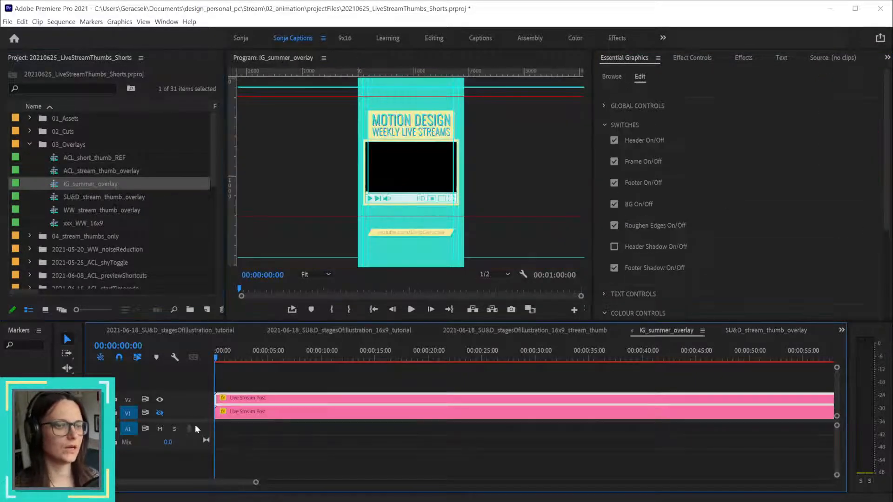
pyautogui.click(291, 402)
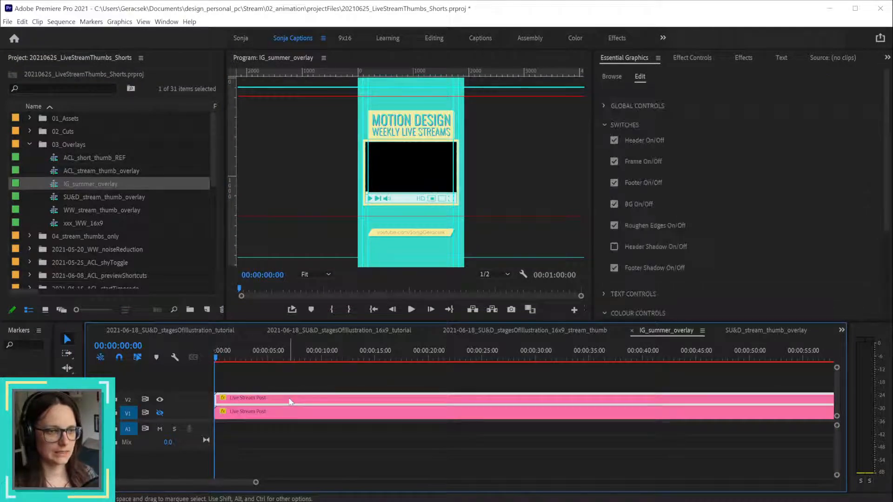
pyautogui.press('Delete')
pyautogui.click(160, 413)
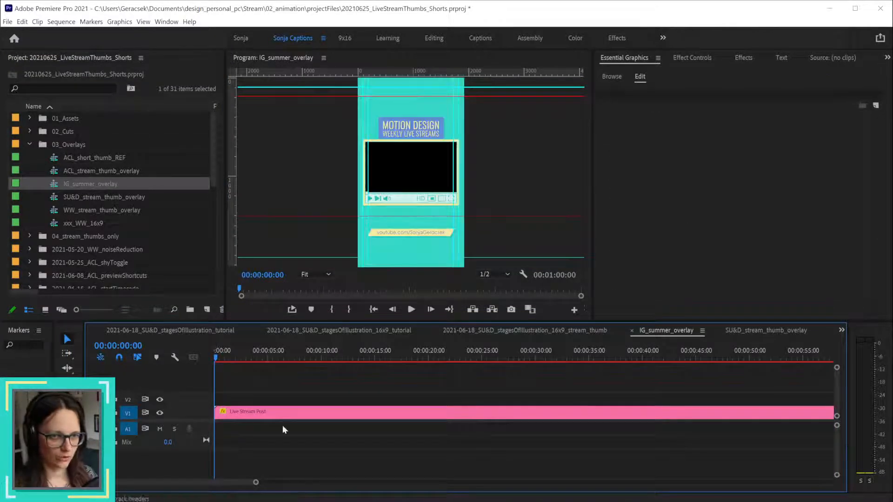
# - Save the project, open the 2021-06-18_SU&D_stagesOfIllustration_16x9_tutorial sequence, and scrub to 00:00:22:15
pyautogui.hotkey('ctrl', 's')
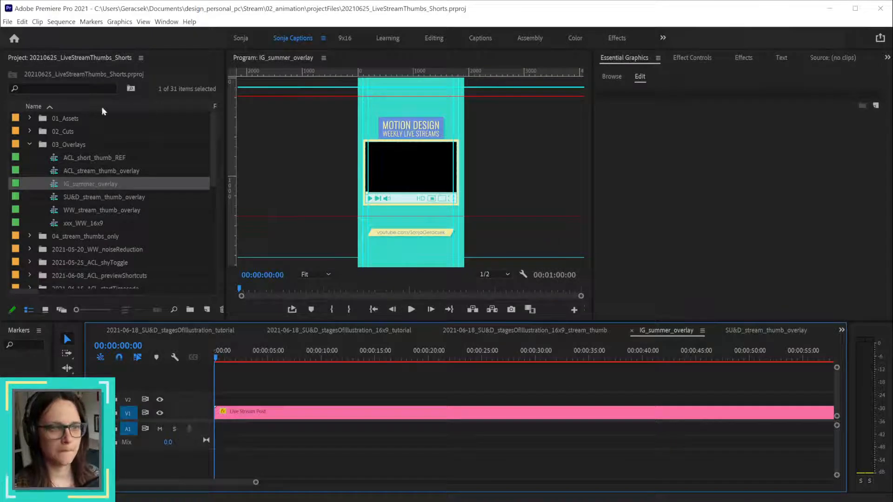
pyautogui.scroll(-5, 82, 188)
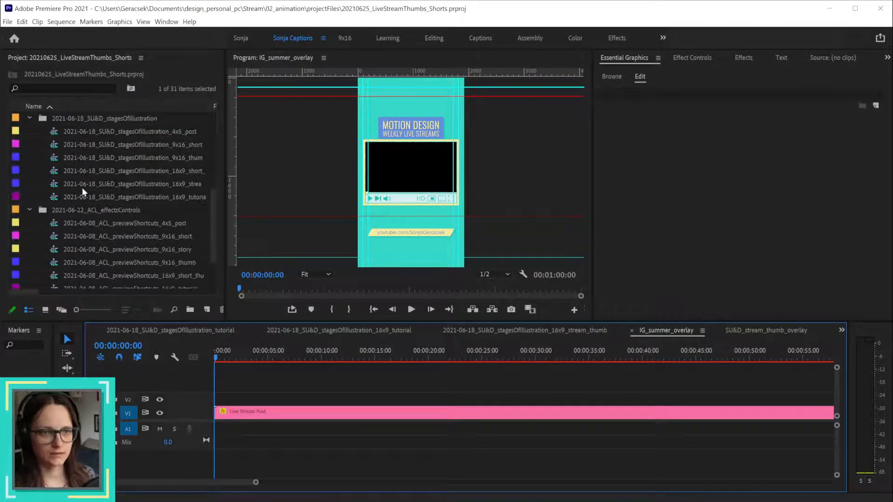
pyautogui.doubleClick(53, 198)
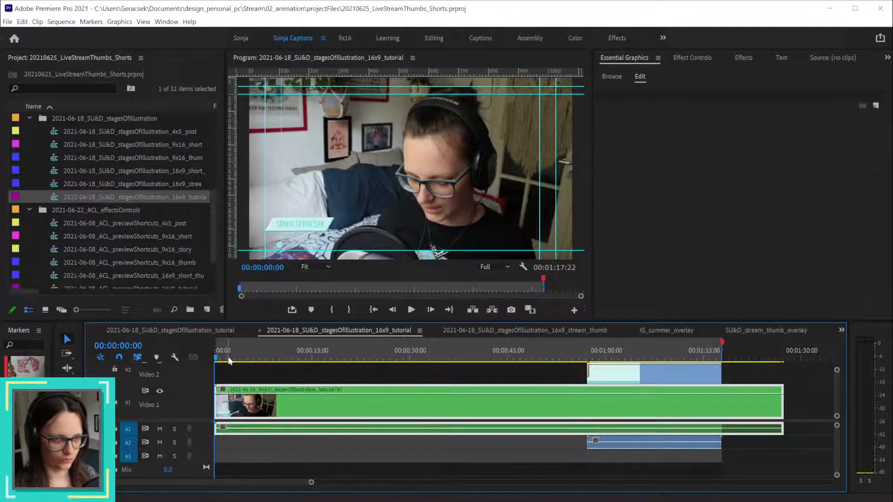
pyautogui.moveTo(229, 361); pyautogui.dragTo(362, 354)
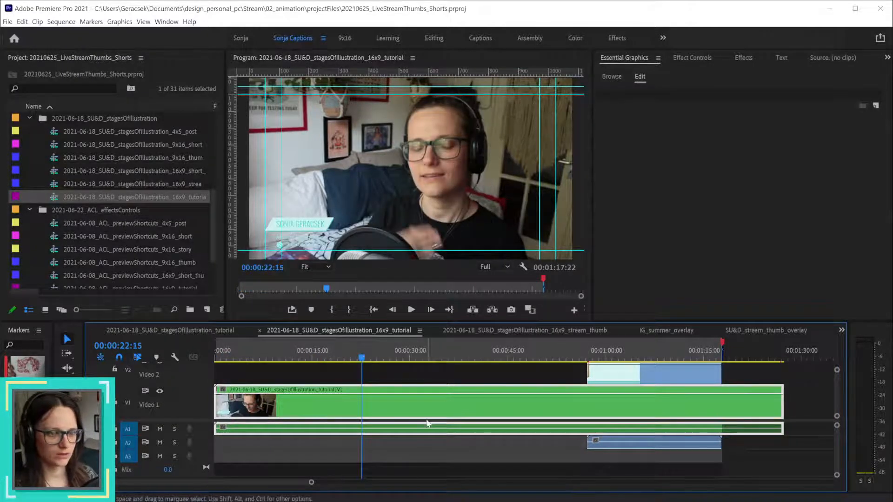
# - Extend the end of the nested tutorial clip on Video 1 to about 00:02:17
pyautogui.scroll(-4, 427, 423)
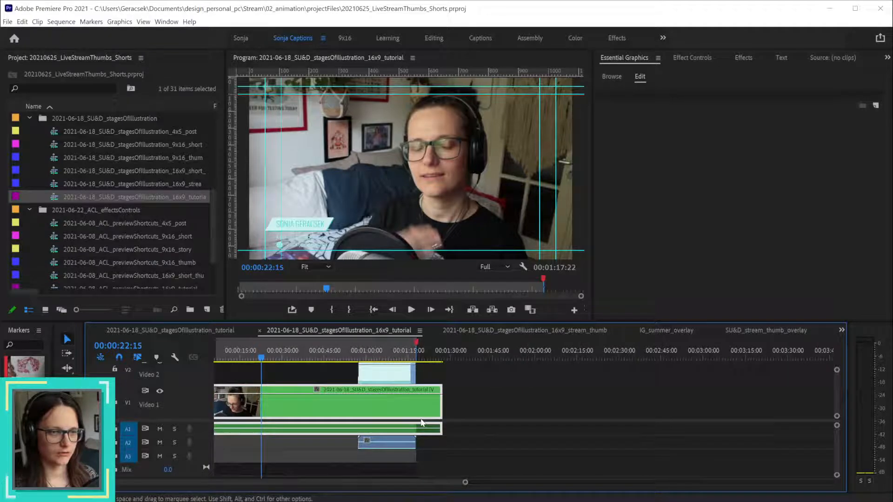
pyautogui.click(488, 402)
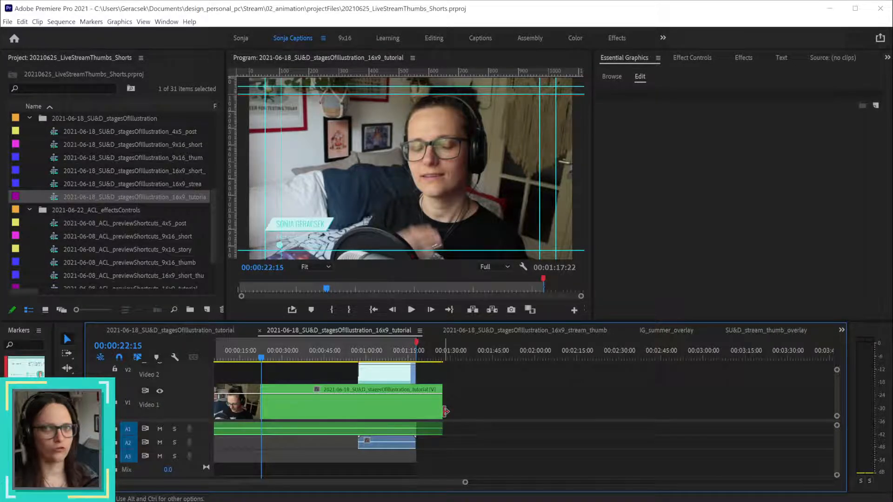
pyautogui.click(445, 411)
pyautogui.moveTo(445, 411); pyautogui.dragTo(587, 406)
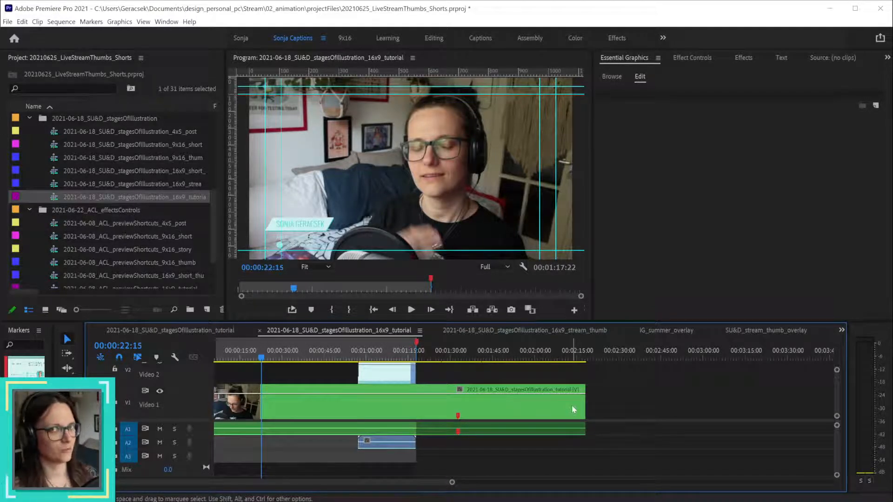
# - Open the nested tutorial sequence, move its red marker to the end of the continuous footage at 00:04:32:20, and save
pyautogui.doubleClick(572, 405)
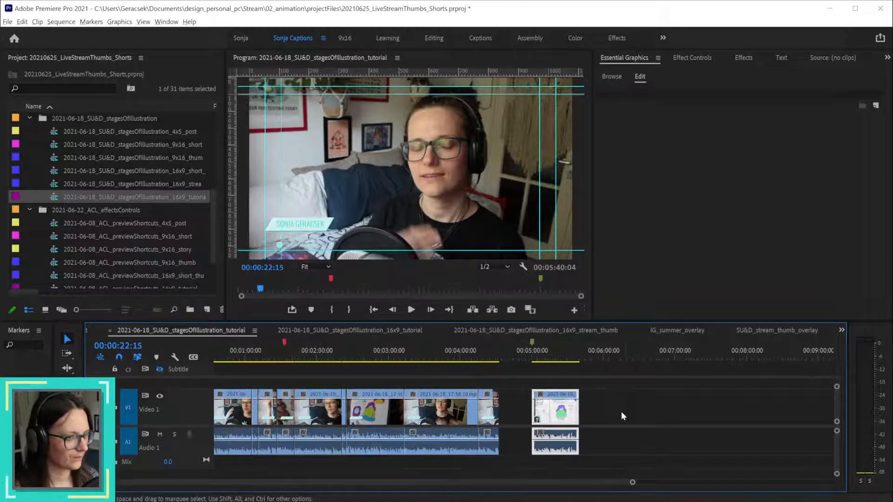
pyautogui.moveTo(284, 342)
pyautogui.mouseDown()
pyautogui.moveTo(508, 344)
pyautogui.moveTo(501, 352)
pyautogui.mouseUp()
pyautogui.click(497, 350)
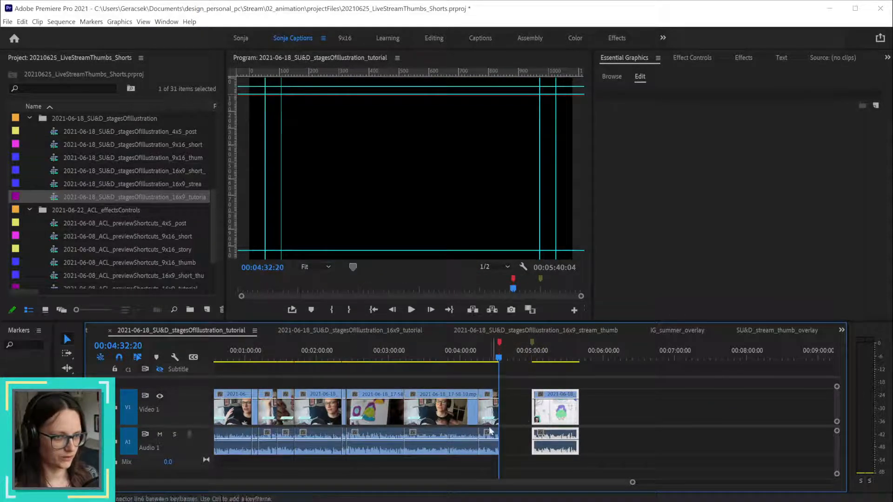
pyautogui.hotkey('ctrl', 's')
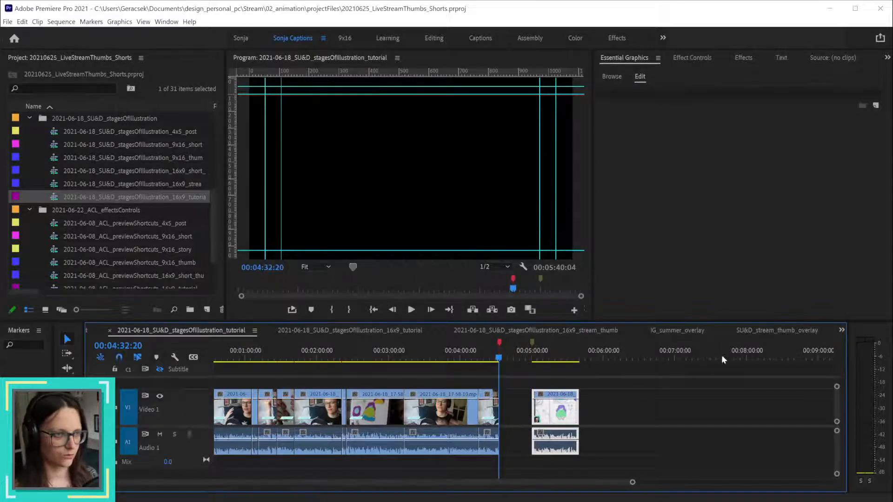
# - Close the IG_summer_overlay and SU&D_stream_thumb_overlay sequences in the timeline
pyautogui.click(673, 331)
pyautogui.click(644, 331)
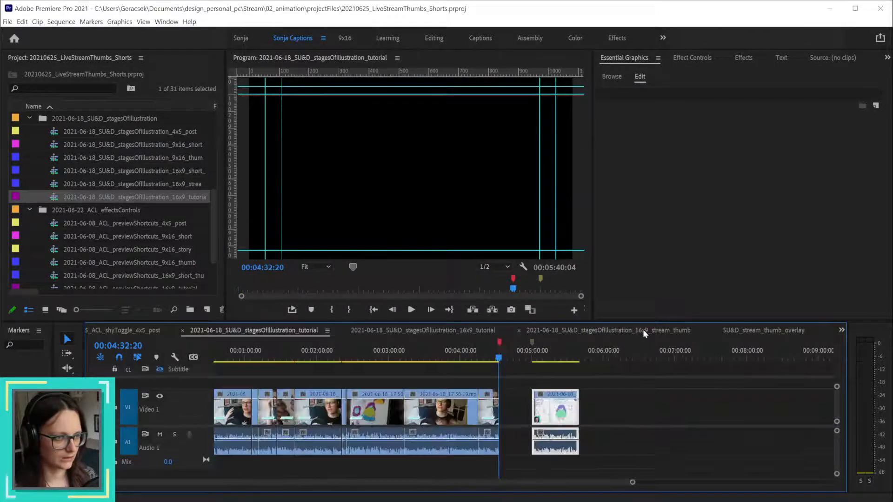
pyautogui.click(720, 332)
pyautogui.click(716, 331)
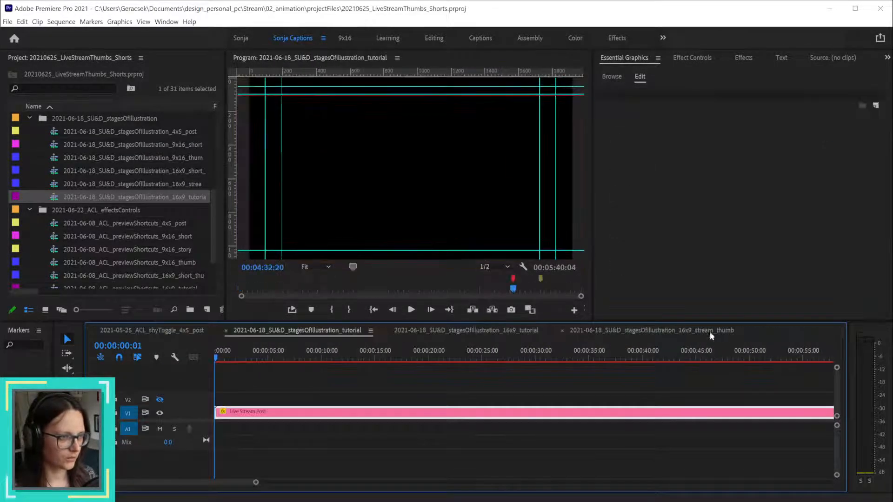
# - Return to the 16x9_tutorial sequence, shift the end-card clips later, and extend the nested Video 1 clip to about 00:05:24
pyautogui.click(397, 330)
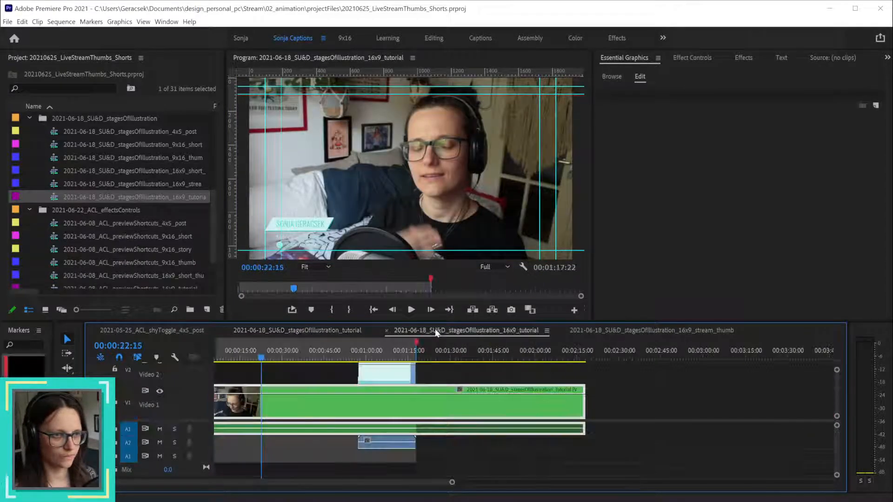
pyautogui.moveTo(372, 378); pyautogui.dragTo(672, 376)
pyautogui.moveTo(584, 399); pyautogui.dragTo(742, 399)
pyautogui.press('-')
pyautogui.press('-')
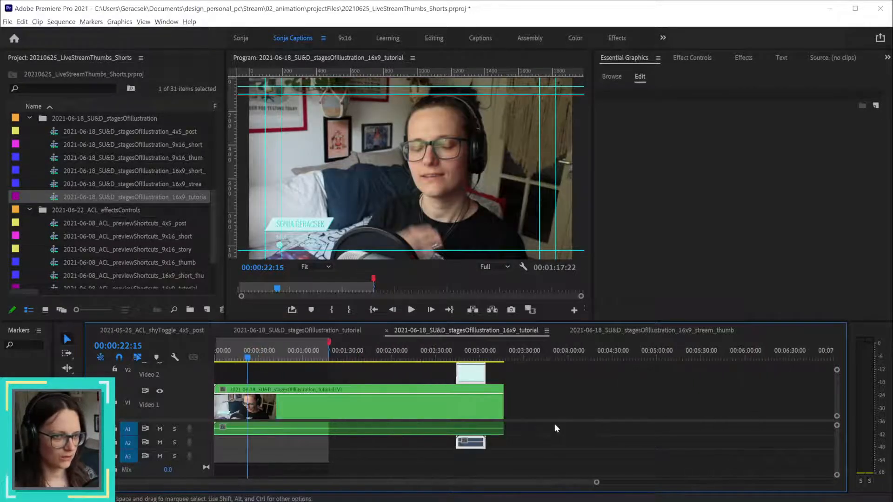
pyautogui.moveTo(503, 408); pyautogui.dragTo(692, 408)
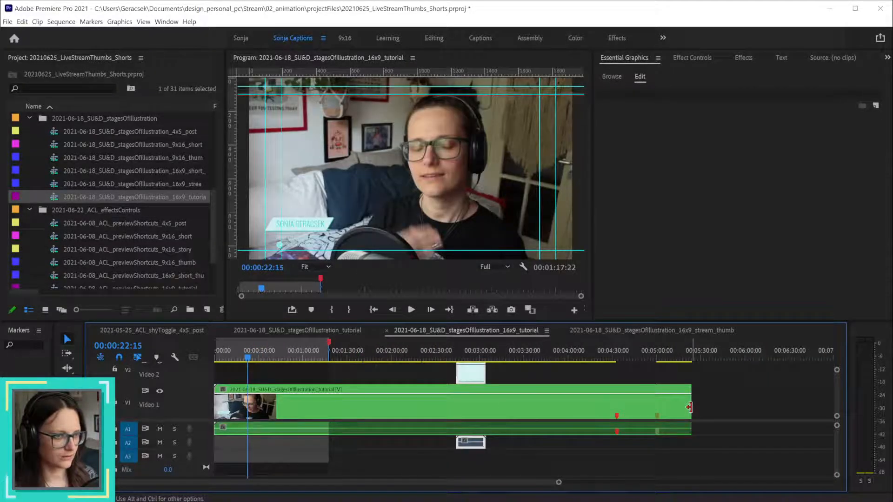
# - Move the end-card video and audio clips to start at the nested clip's red marker at 00:04:32:20
pyautogui.click(596, 358)
pyautogui.moveTo(599, 360); pyautogui.dragTo(617, 358)
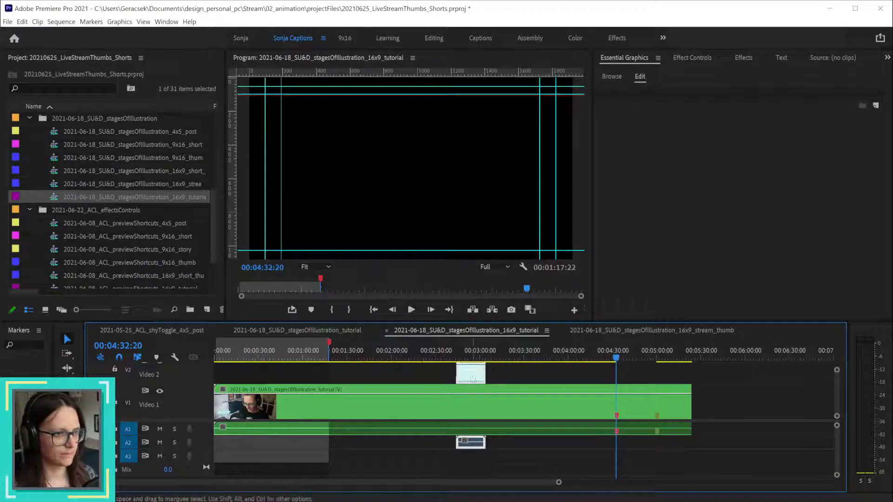
pyautogui.moveTo(469, 376); pyautogui.dragTo(630, 381)
pyautogui.press('=')
pyautogui.scroll(4, 617, 404)
pyautogui.scroll(-5, 616, 405)
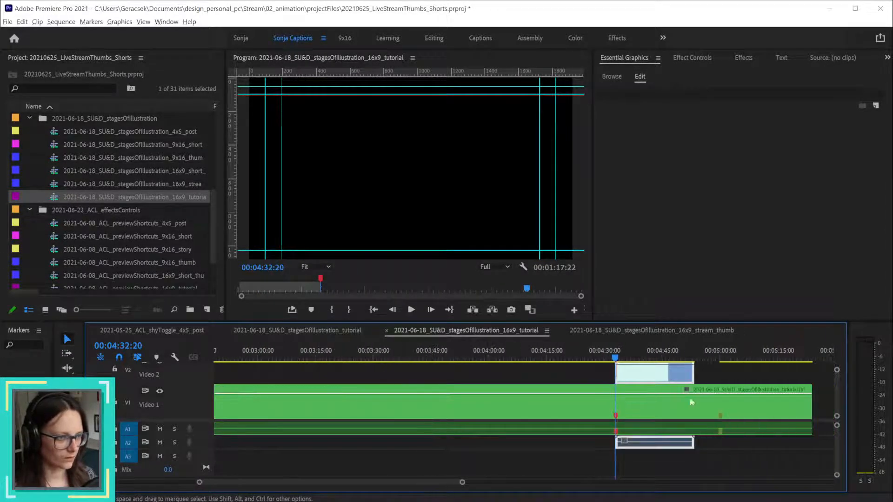
# - Open the nested tutorial sequence from its clip and extend the last continuous clip past the red marker to about 00:04:43
pyautogui.click(737, 408)
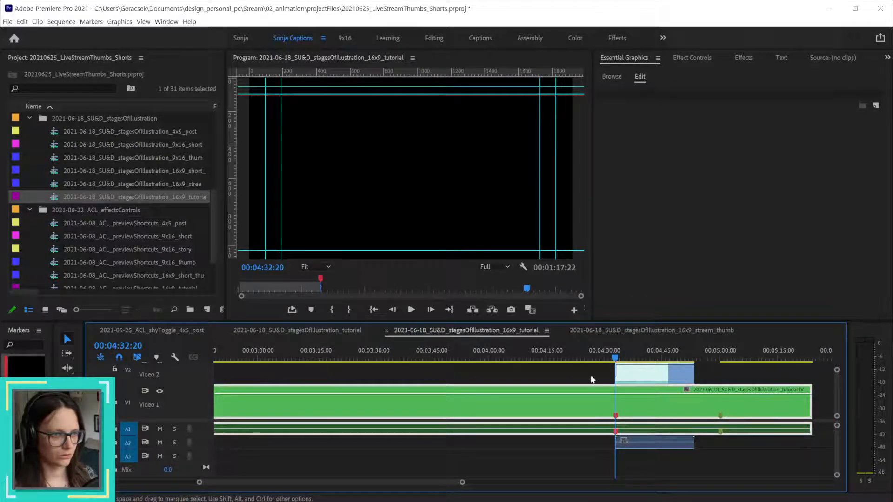
pyautogui.click(530, 356)
pyautogui.moveTo(530, 357); pyautogui.dragTo(615, 357)
pyautogui.scroll(3, 615, 413)
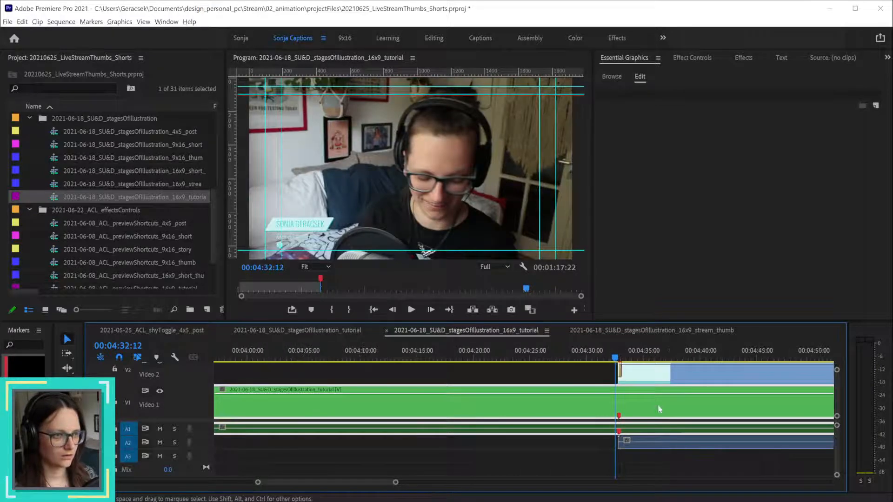
pyautogui.doubleClick(666, 402)
pyautogui.scroll(6, 513, 410)
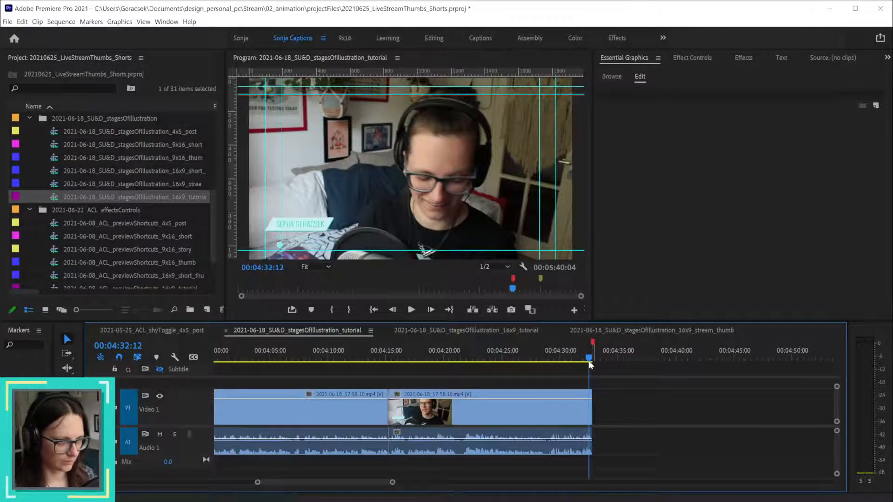
pyautogui.moveTo(589, 359); pyautogui.dragTo(594, 360)
pyautogui.moveTo(589, 405); pyautogui.dragTo(710, 406)
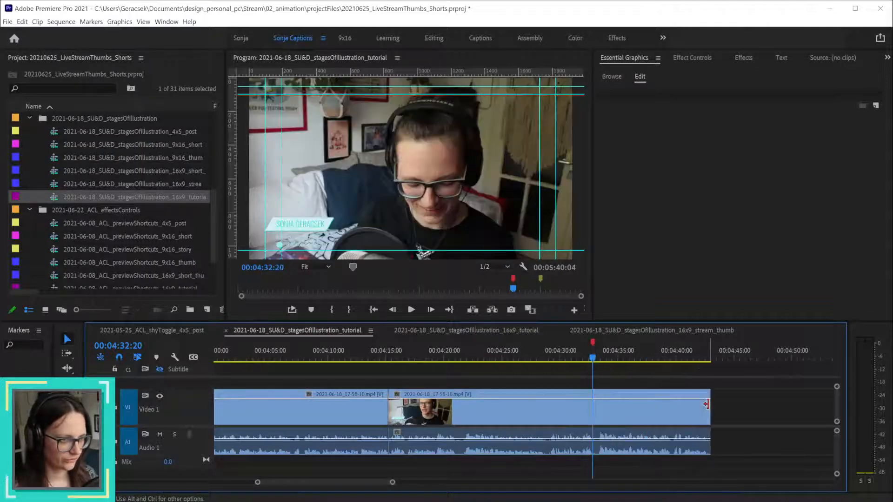
# - Enlarge the Audio 1 track's height and select the clip running past the red marker
pyautogui.scroll(1, 610, 445)
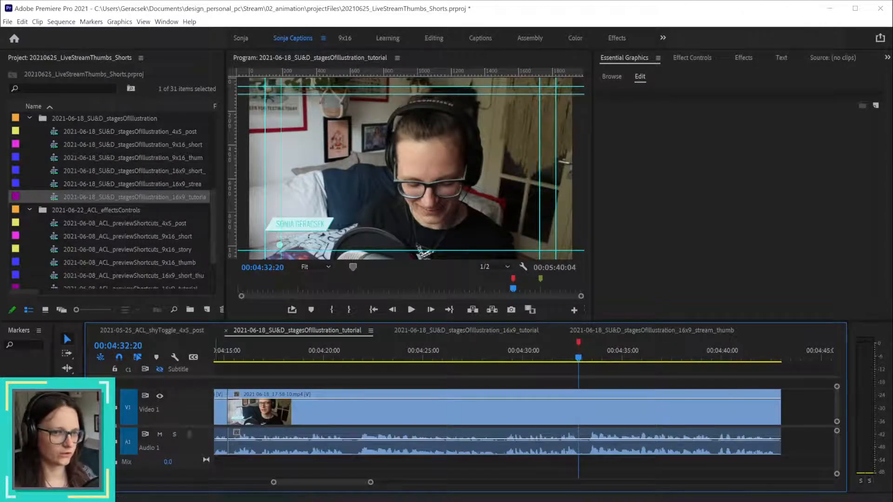
pyautogui.moveTo(180, 455); pyautogui.dragTo(182, 466)
pyautogui.click(804, 440)
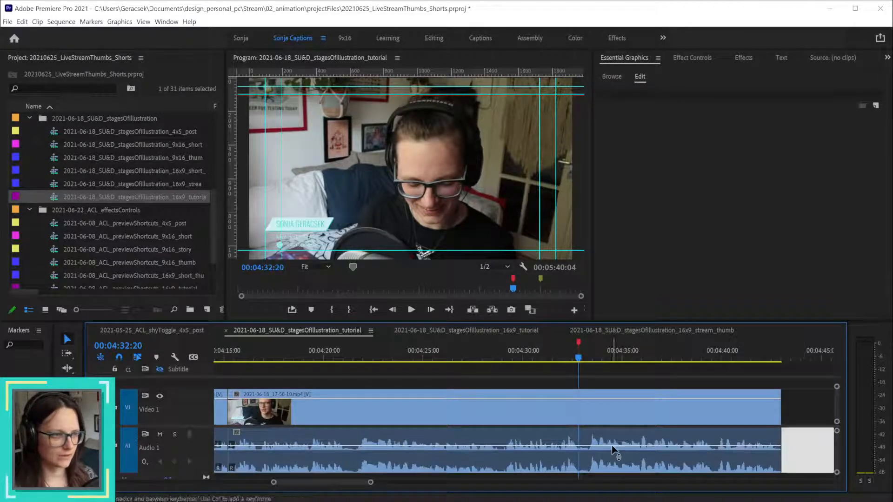
pyautogui.click(615, 439)
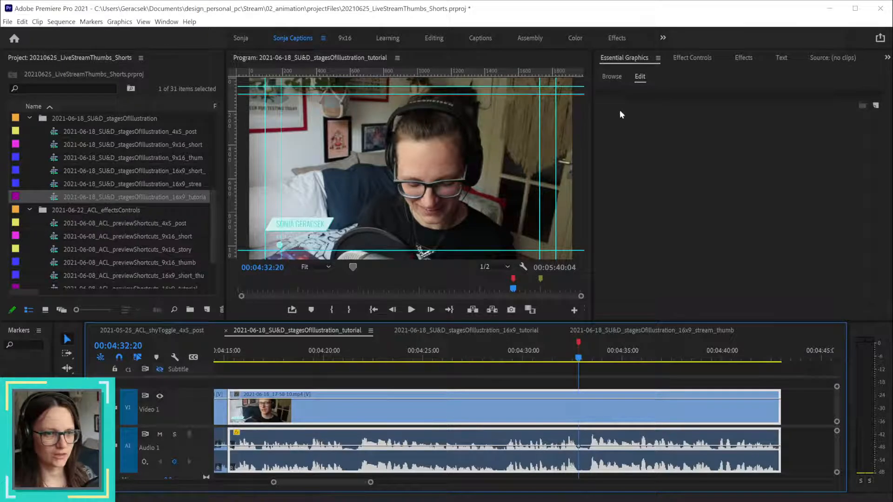
# - Trim the clip to just past the red marker, try an Exponential Fade and a longer end, and undo both
pyautogui.click(746, 58)
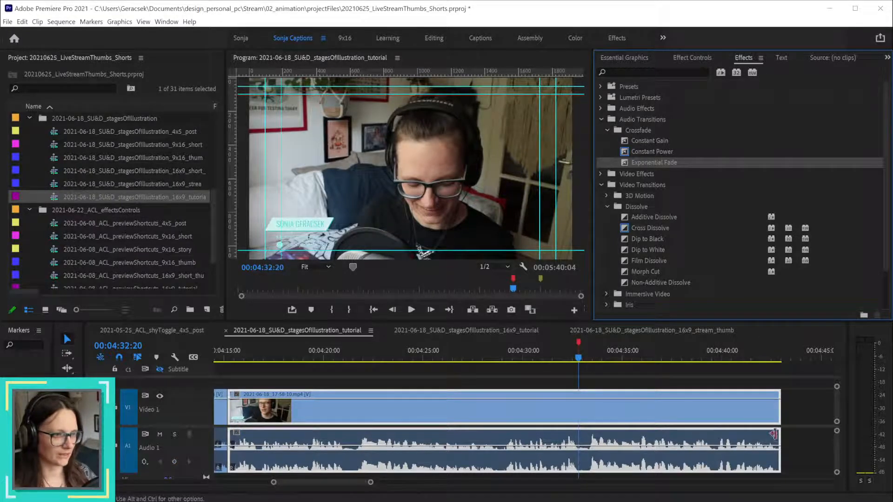
pyautogui.moveTo(775, 435); pyautogui.dragTo(589, 436)
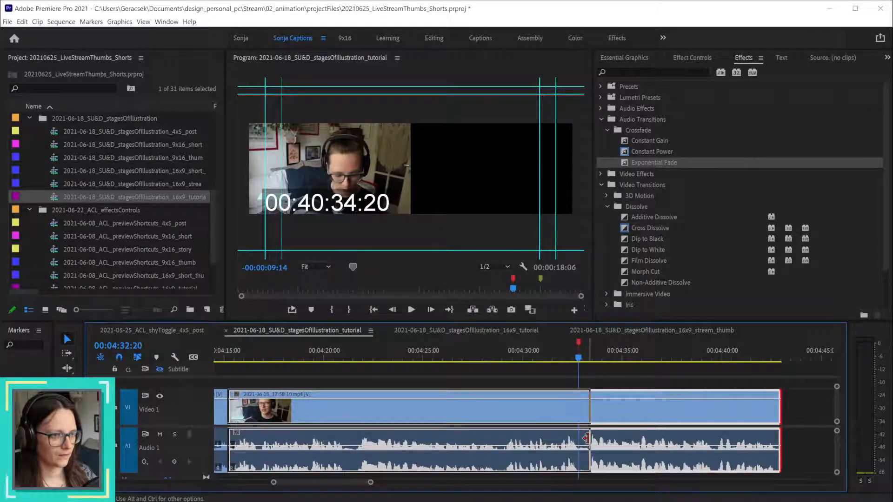
pyautogui.moveTo(627, 165); pyautogui.dragTo(585, 464)
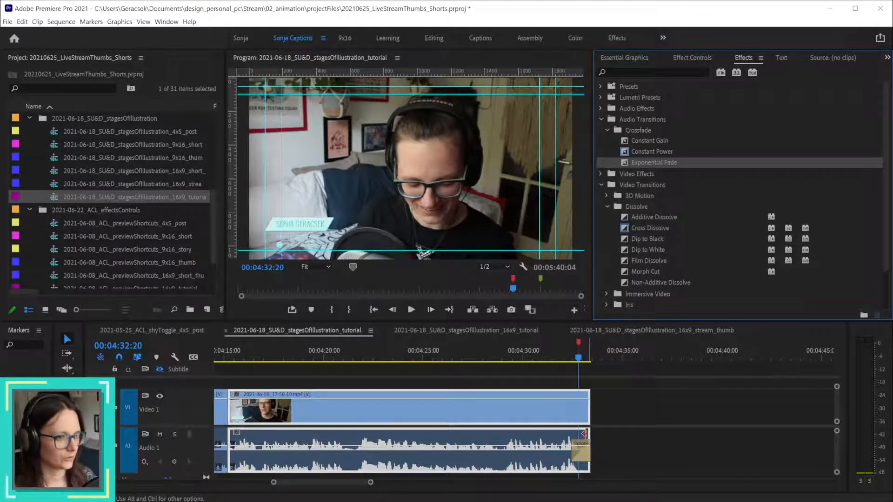
pyautogui.moveTo(585, 434); pyautogui.dragTo(639, 432)
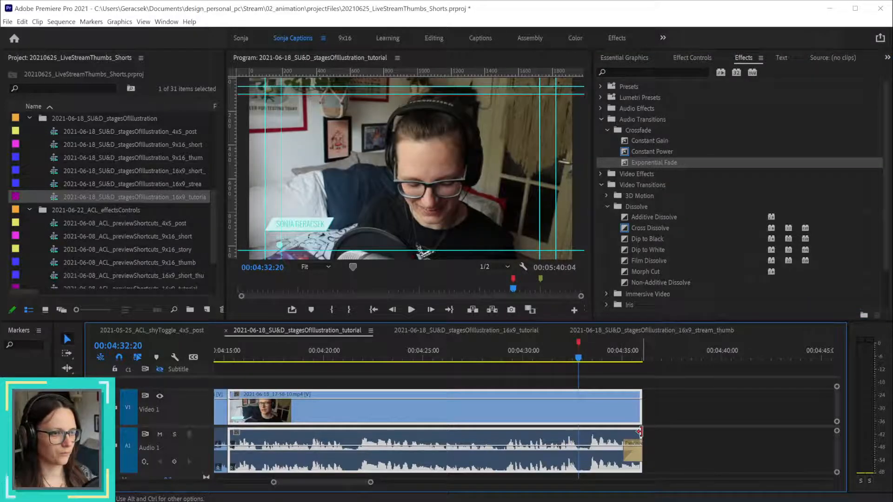
pyautogui.hotkey('ctrl', 'z')
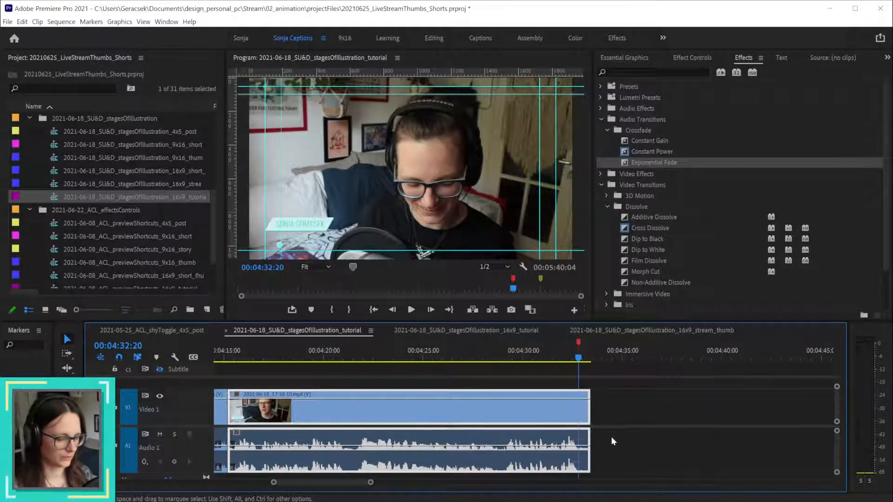
# - Extend the clip to about 00:04:39 and add audio volume keyframes at 00:04:32:20 and 00:04:33:08
pyautogui.moveTo(589, 434); pyautogui.dragTo(699, 433)
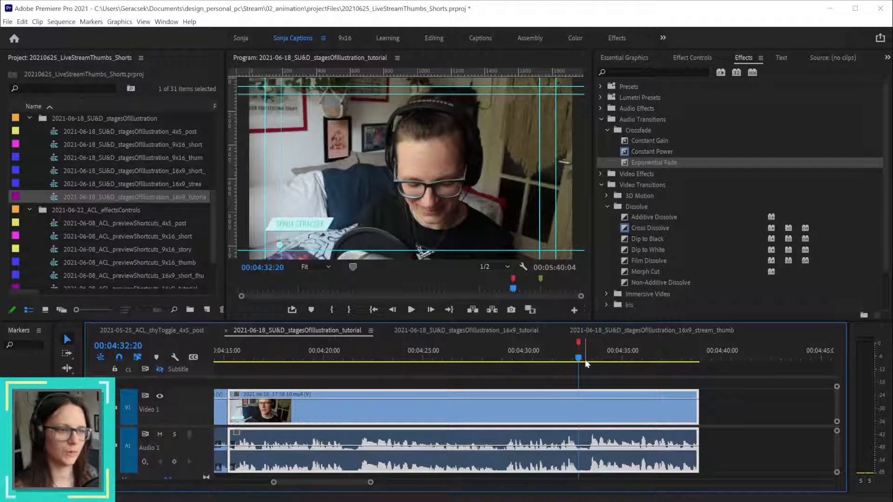
pyautogui.click(174, 463)
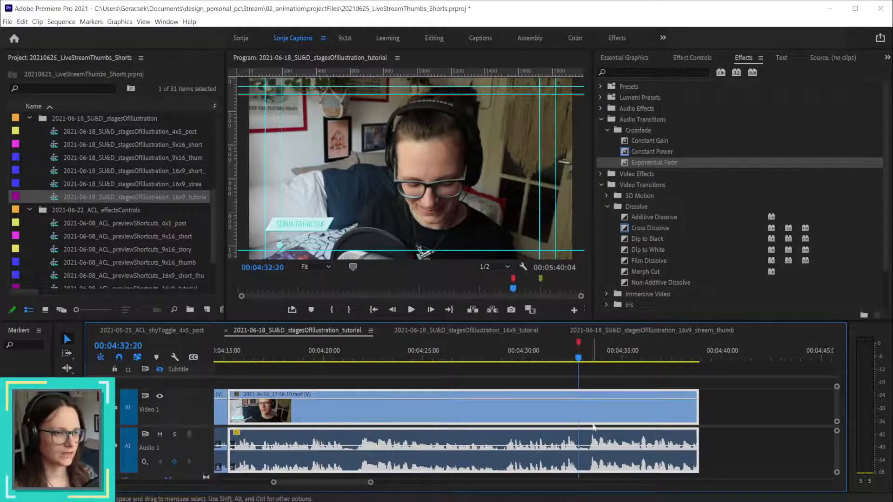
pyautogui.moveTo(580, 359); pyautogui.dragTo(589, 359)
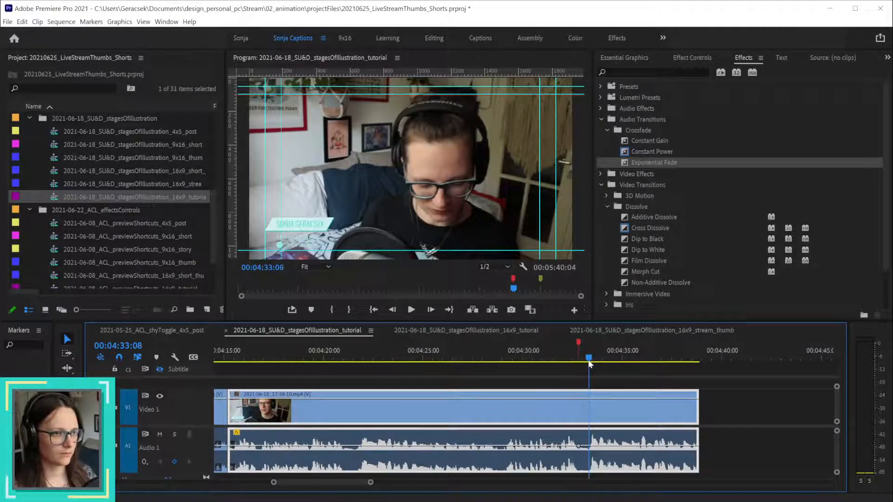
pyautogui.click(174, 462)
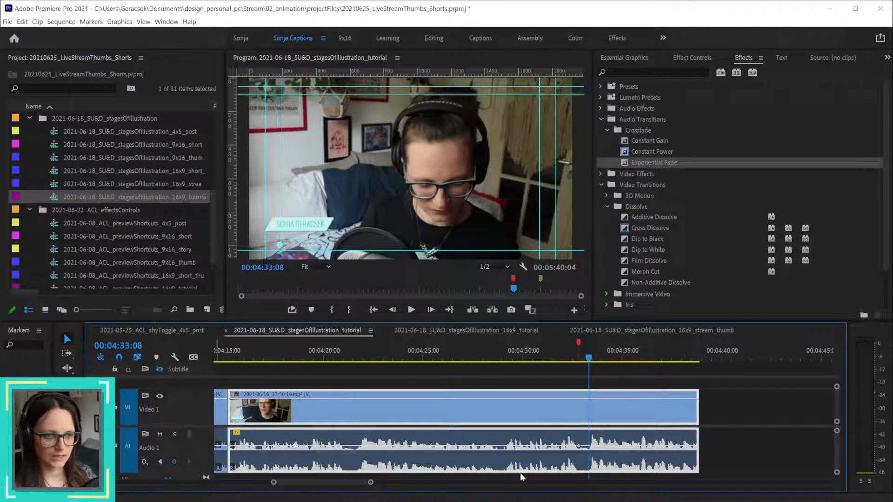
# - Lower the second volume keyframe to fade out the audio, and set the first keyframe's interpolation to Bezier
pyautogui.moveTo(588, 449); pyautogui.dragTo(589, 470)
pyautogui.rightClick(579, 447)
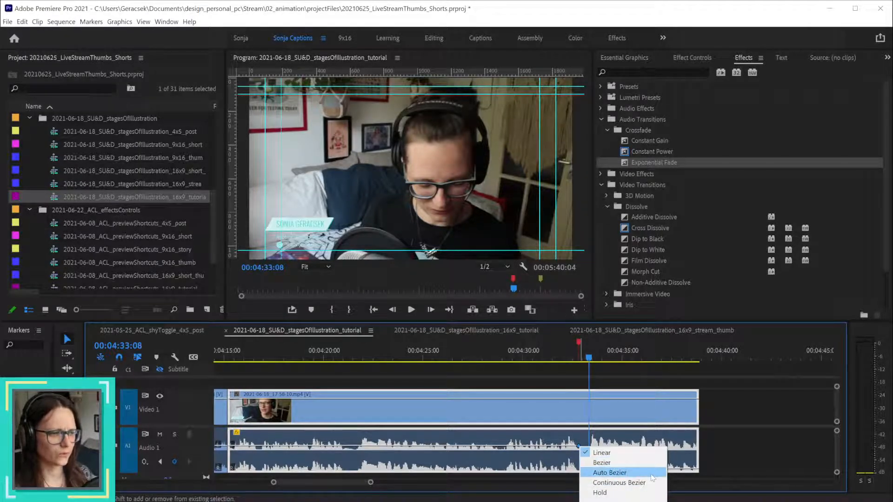
pyautogui.click(604, 463)
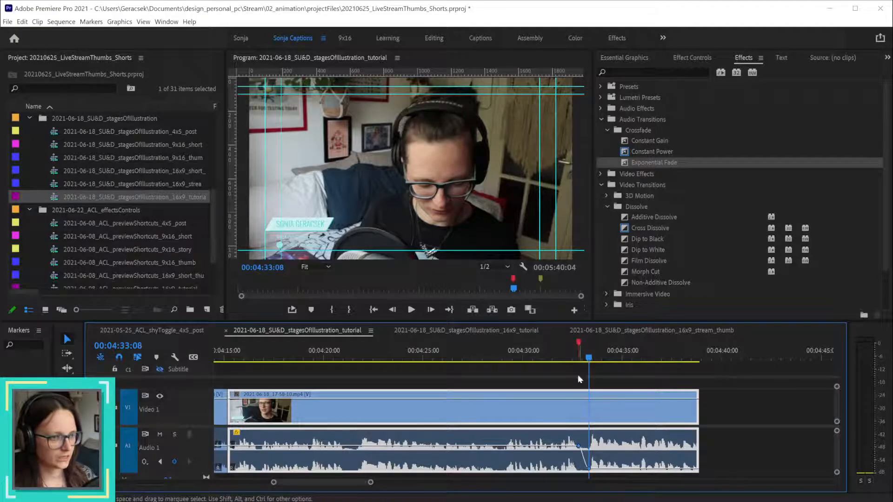
# - Scrub over the audio fade near the red marker and close the 2021-06-18_SU&D_stagesOfIllustration_16x9_stream_thumb sequence
pyautogui.click(579, 358)
pyautogui.moveTo(579, 358); pyautogui.dragTo(590, 360)
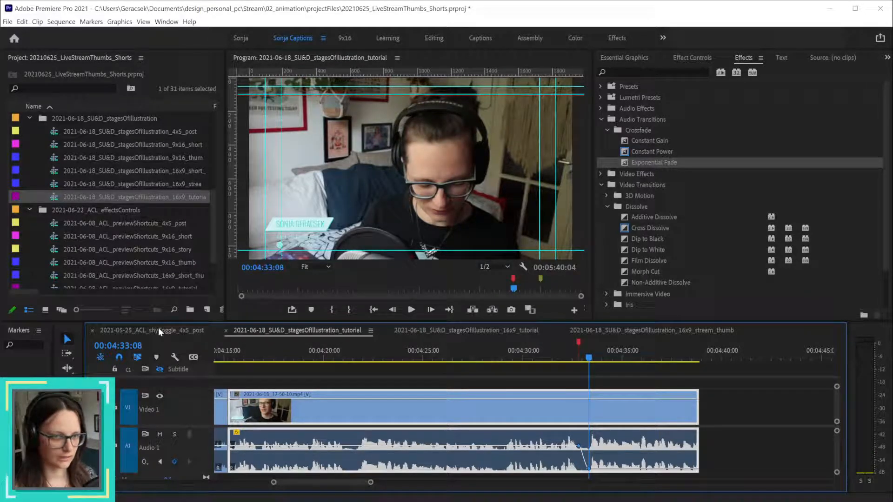
pyautogui.click(681, 335)
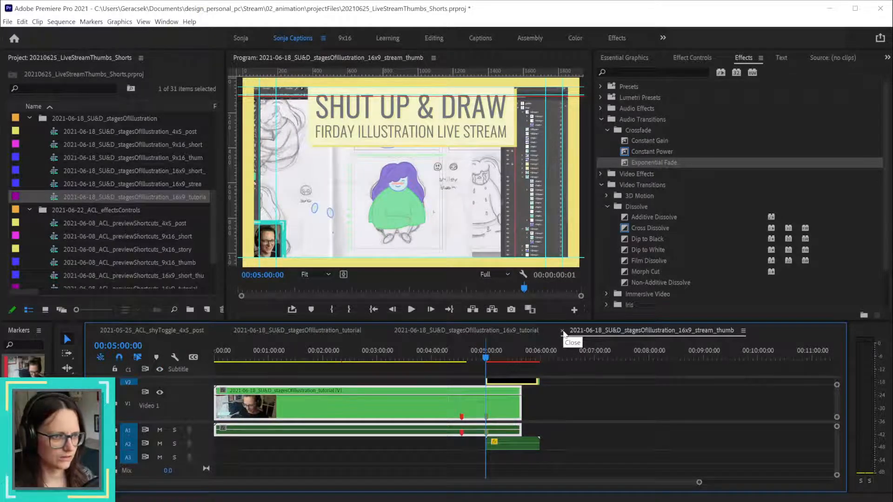
pyautogui.click(563, 332)
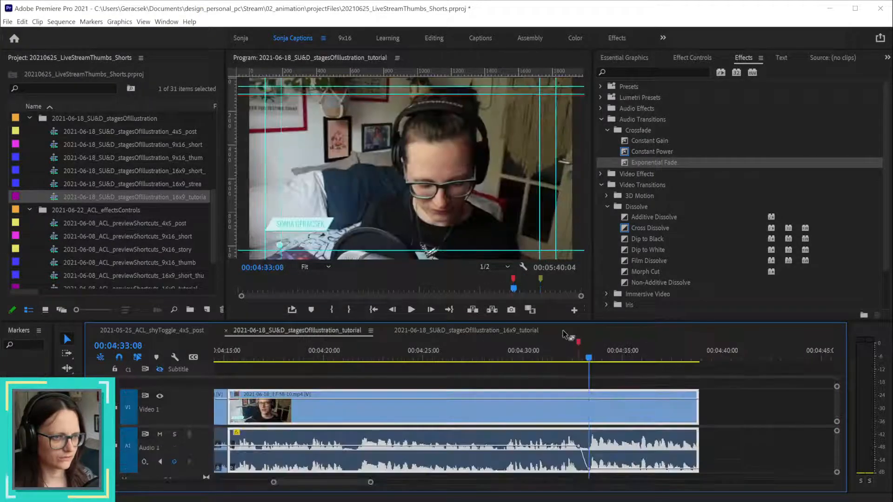
# - Switch to the 2021-06-18_SU&D_stagesOfIllustration_16x9_tutorial sequence, place the playhead at the end card's start, 00:04:32:20, and save the project
pyautogui.click(488, 330)
pyautogui.click(622, 357)
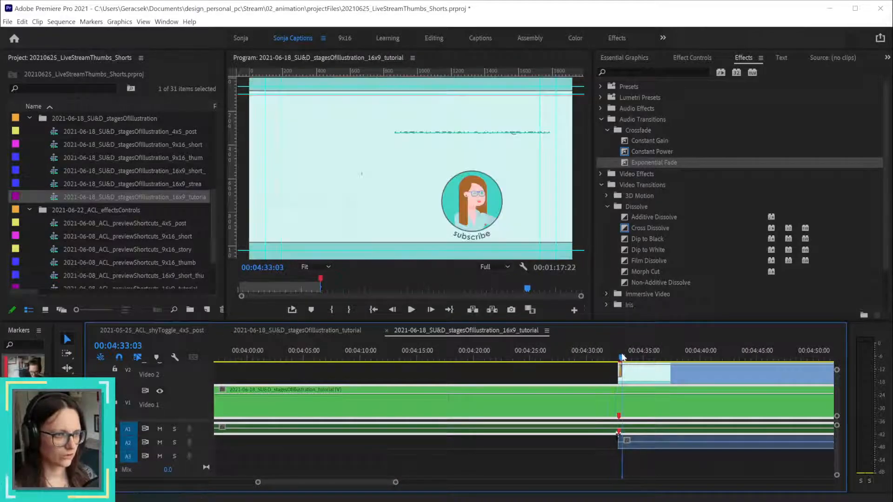
pyautogui.moveTo(622, 355); pyautogui.dragTo(619, 358)
pyautogui.click(661, 376)
pyautogui.scroll(-2, 666, 393)
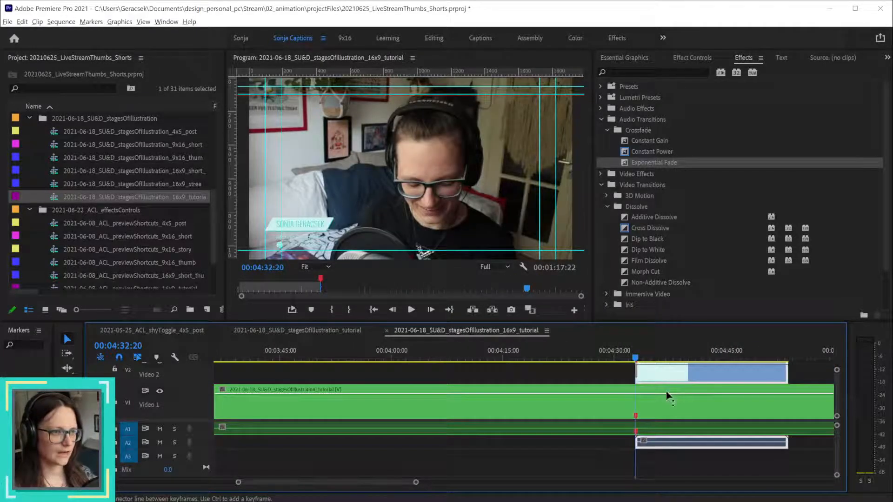
pyautogui.scroll(-1, 667, 396)
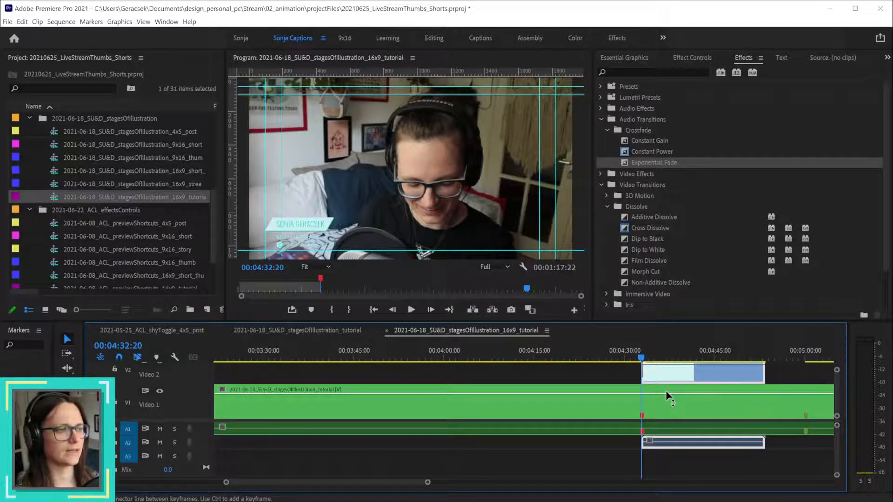
pyautogui.hotkey('ctrl', 's')
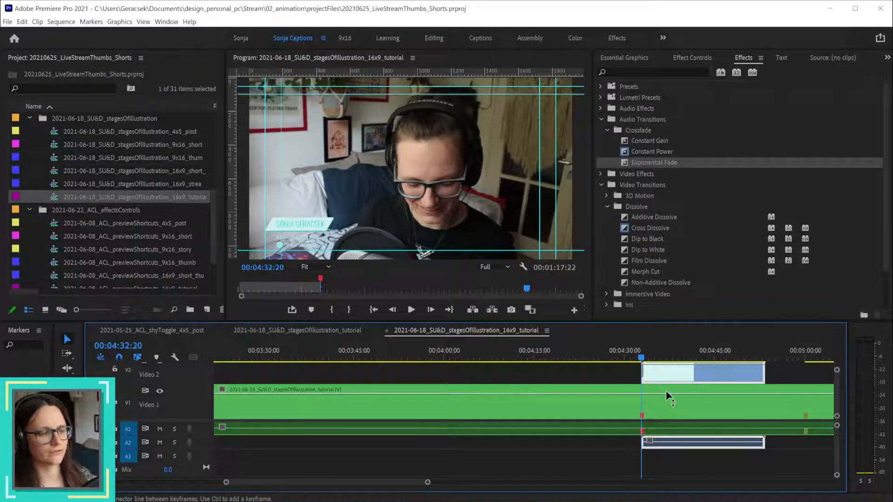
# - Scrub through the end card to 00:04:46:04 and return to its start at 00:04:32:20
pyautogui.scroll(-2, 714, 407)
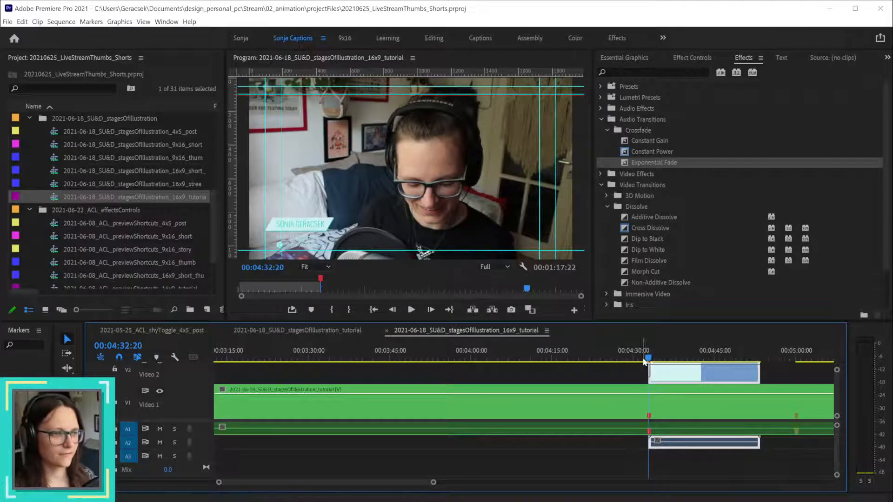
pyautogui.moveTo(646, 359); pyautogui.dragTo(720, 362)
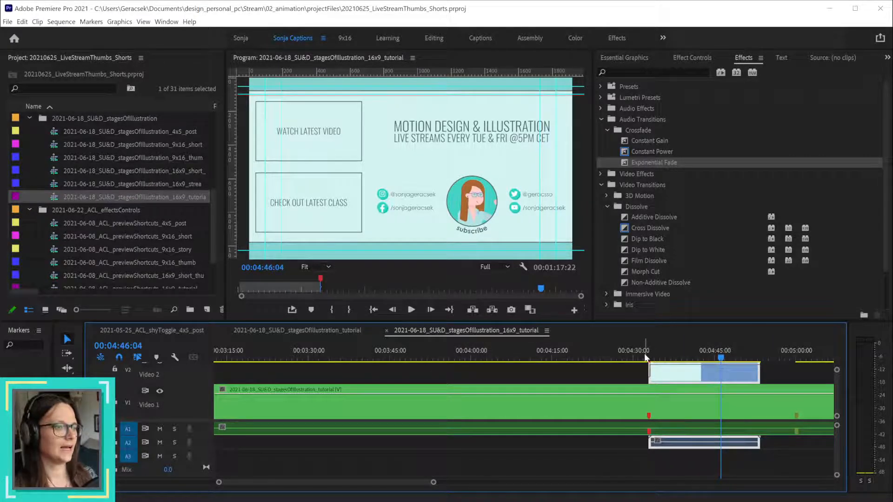
pyautogui.moveTo(645, 357)
pyautogui.mouseDown()
pyautogui.moveTo(704, 357)
pyautogui.moveTo(649, 359)
pyautogui.mouseUp()
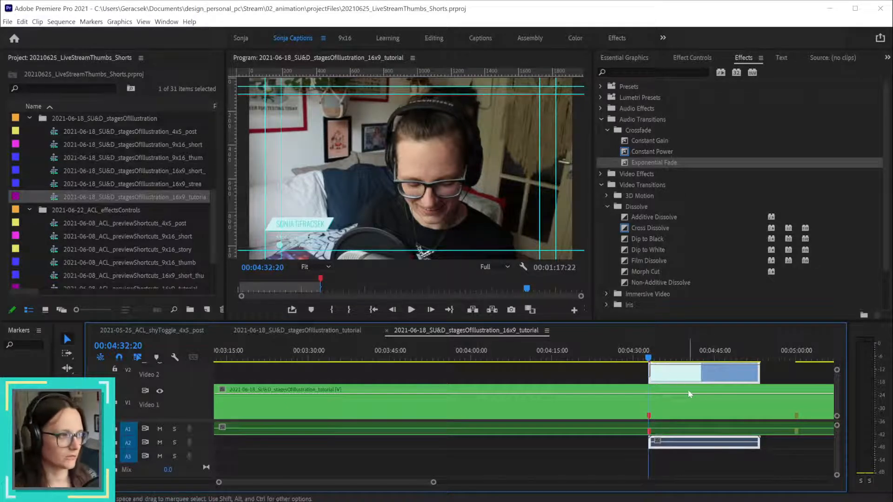
pyautogui.scroll(5, 718, 393)
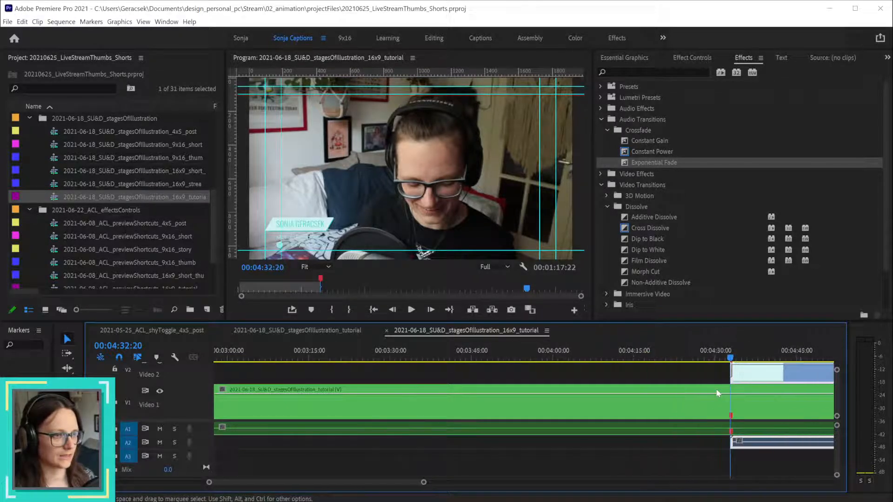
pyautogui.scroll(-6, 718, 394)
# - Split the nested tutorial clip on Video 1 at 00:04:34:14 and delete the part after the cut
pyautogui.moveTo(632, 357)
pyautogui.mouseDown()
pyautogui.moveTo(699, 361)
pyautogui.moveTo(641, 358)
pyautogui.mouseUp()
pyautogui.click(664, 427)
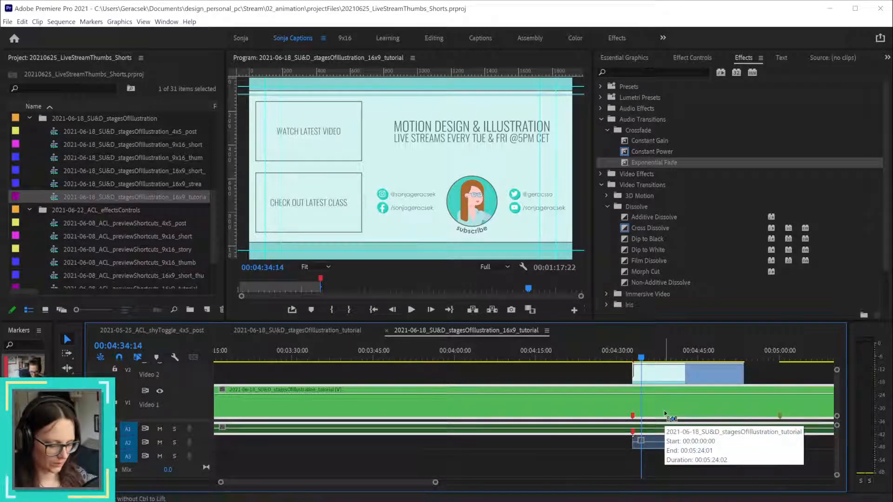
pyautogui.hotkey('ctrl', 'k')
pyautogui.click(666, 415)
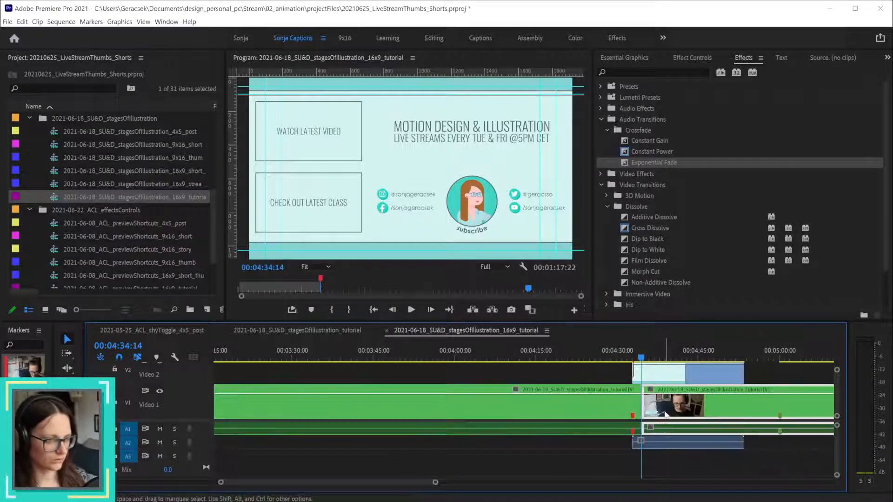
pyautogui.press('Delete')
# - Set the out point and move the sequence's red marker to the end card's end, 00:04:53:11, and save the project
pyautogui.moveTo(641, 358); pyautogui.dragTo(743, 359)
pyautogui.press('o')
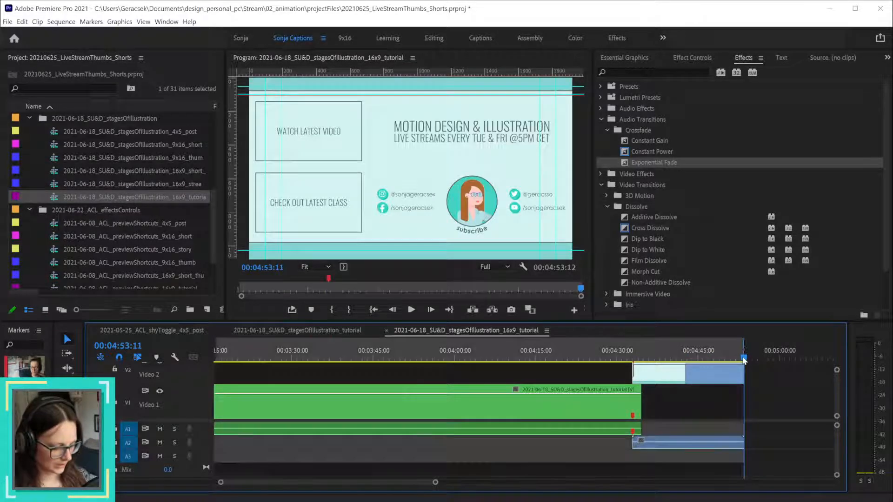
pyautogui.scroll(-5, 747, 389)
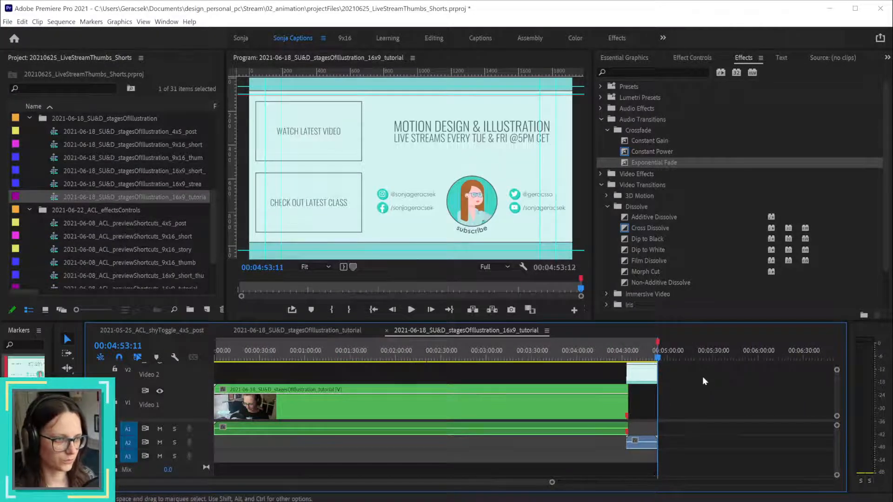
pyautogui.hotkey('ctrl', 's')
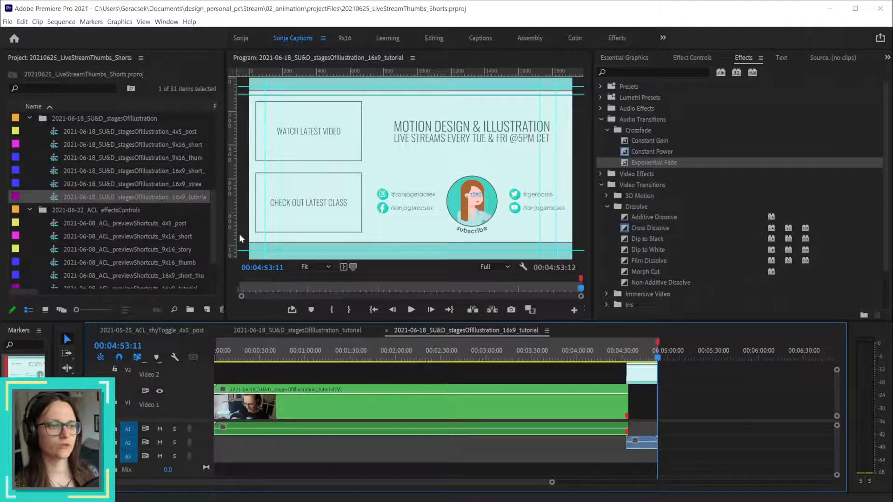
pyautogui.moveTo(561, 351); pyautogui.dragTo(634, 356)
pyautogui.press('space')
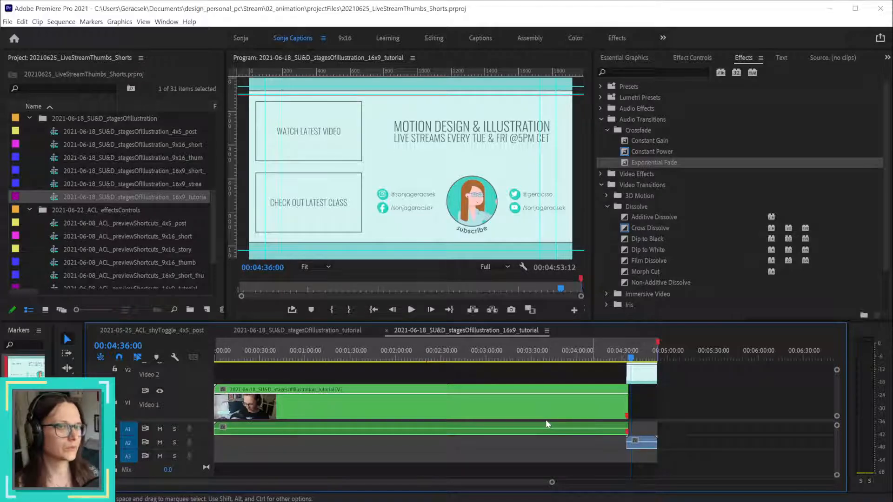
# - Duplicate the 2021-06-18_SU&D_stagesOfIllustration_tutorial sequence in the 02_Cuts bin and rename the copy 2021-06-18_SU&D_stagesOfIllustration_short
pyautogui.scroll(5, 126, 199)
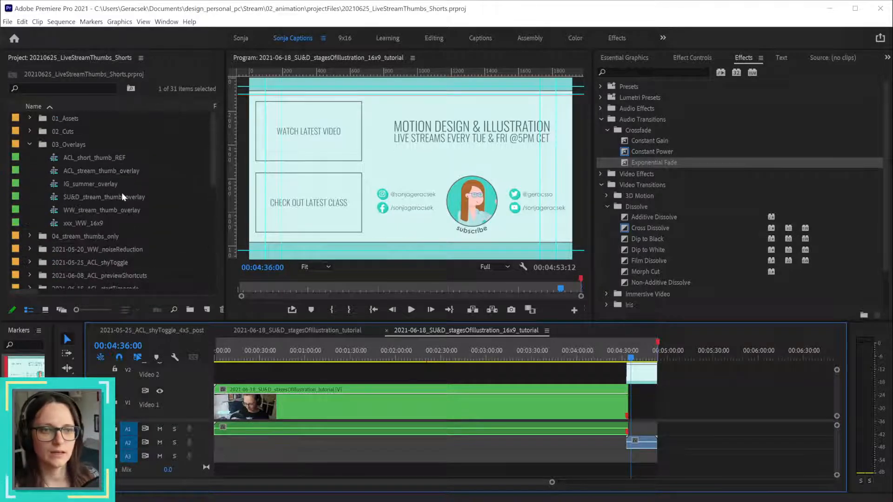
pyautogui.click(28, 144)
pyautogui.click(28, 131)
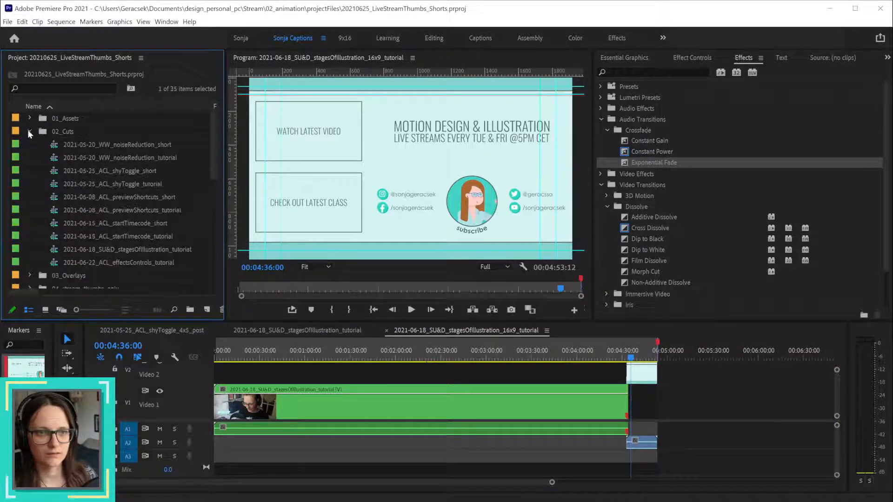
pyautogui.rightClick(105, 250)
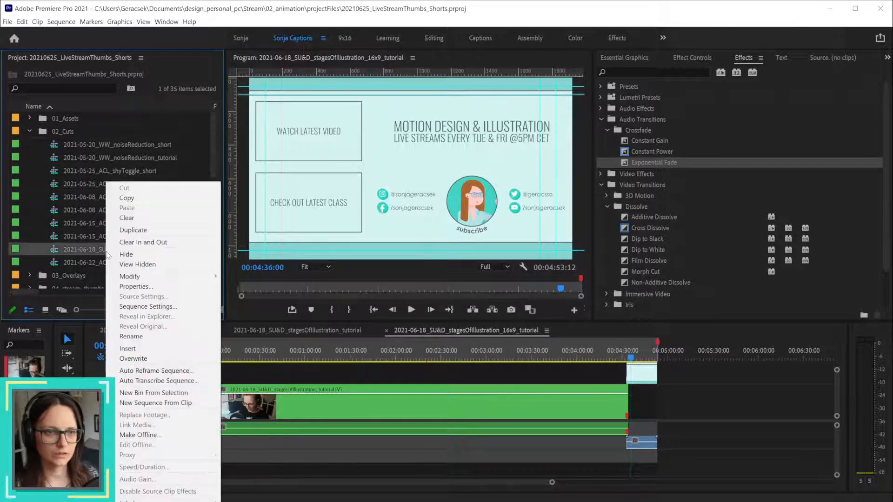
pyautogui.click(116, 229)
pyautogui.click(170, 263)
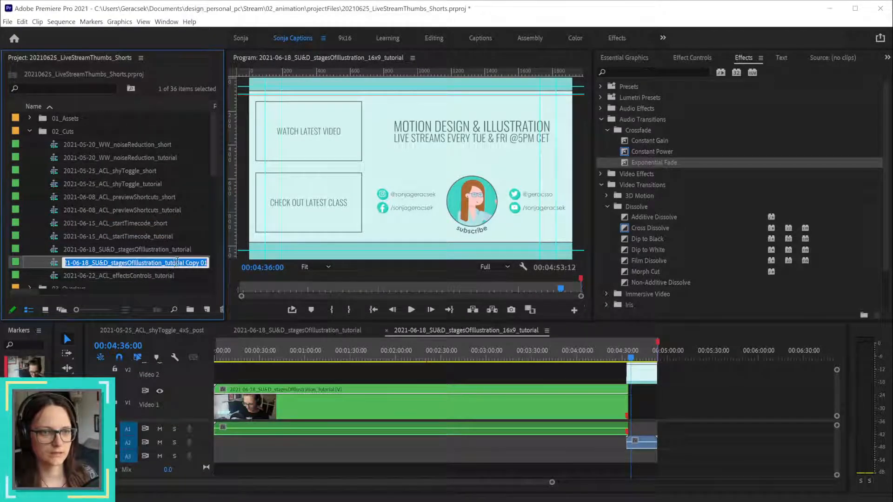
pyautogui.moveTo(166, 264); pyautogui.dragTo(239, 265)
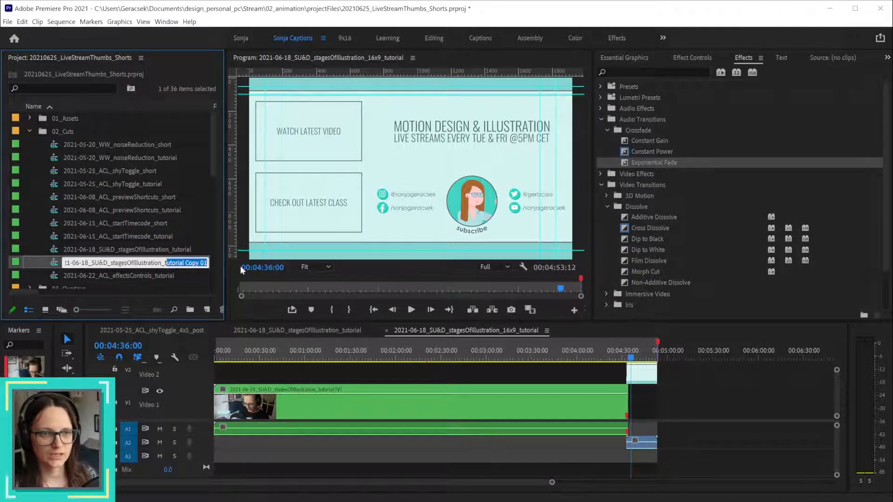
pyautogui.write('short')
pyautogui.press('Return')
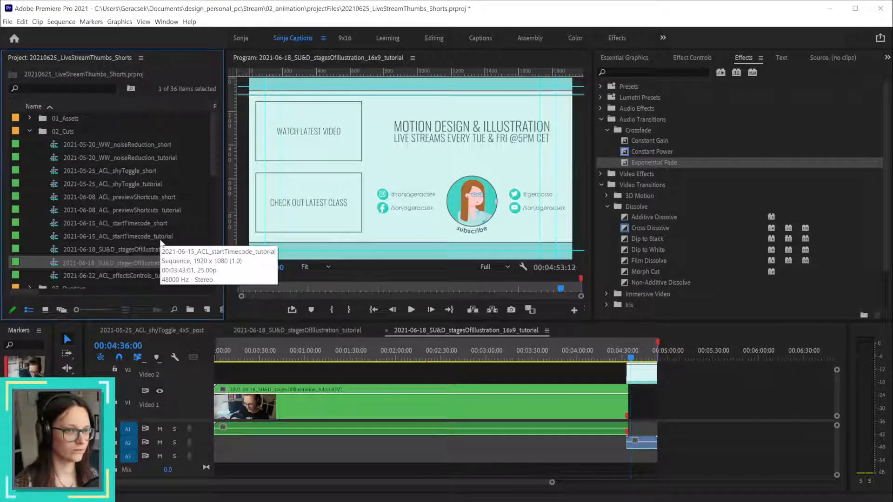
# - Open the 2021-06-18_SU&D_stagesOfIllustration_short sequence and play it back from the start to about 00:01:46
pyautogui.doubleClick(53, 264)
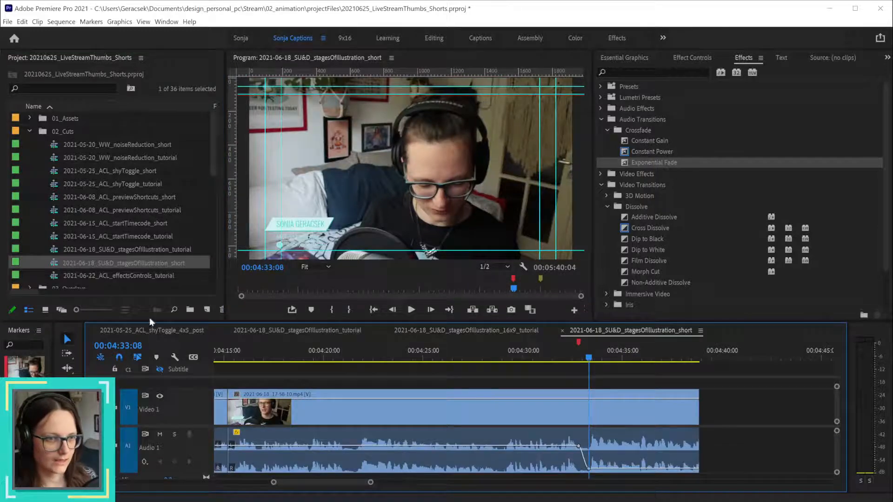
pyautogui.scroll(-2, 534, 420)
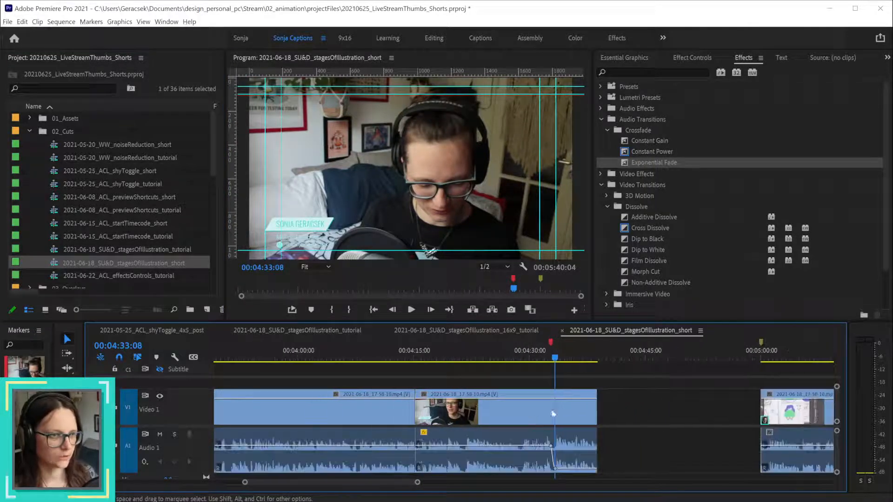
pyautogui.scroll(-4, 553, 412)
pyautogui.moveTo(320, 358); pyautogui.dragTo(141, 356)
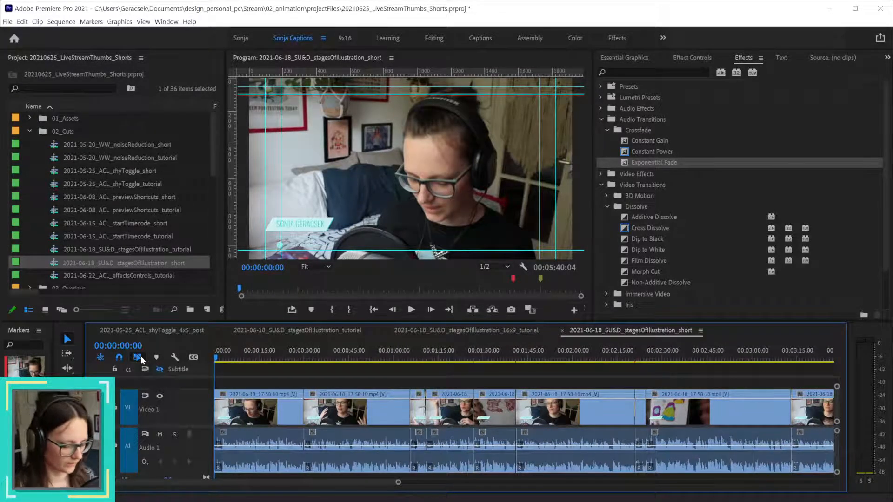
pyautogui.press('space')
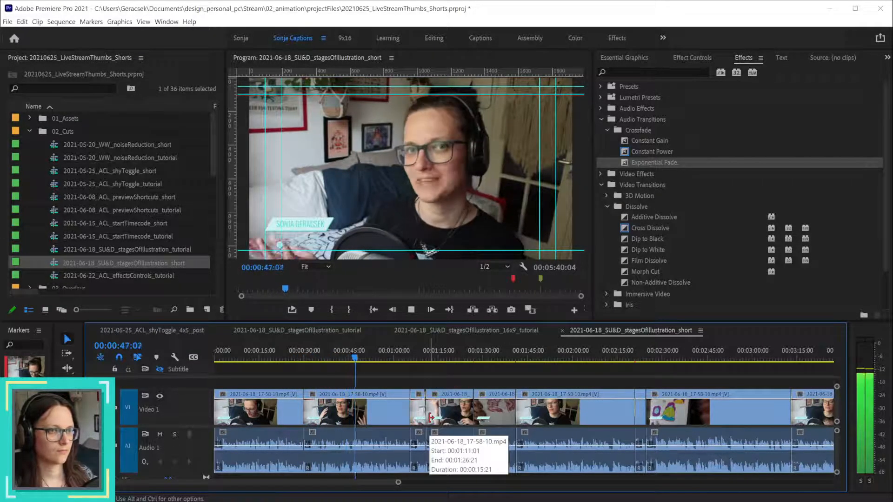
pyautogui.press('space')
pyautogui.press('space')
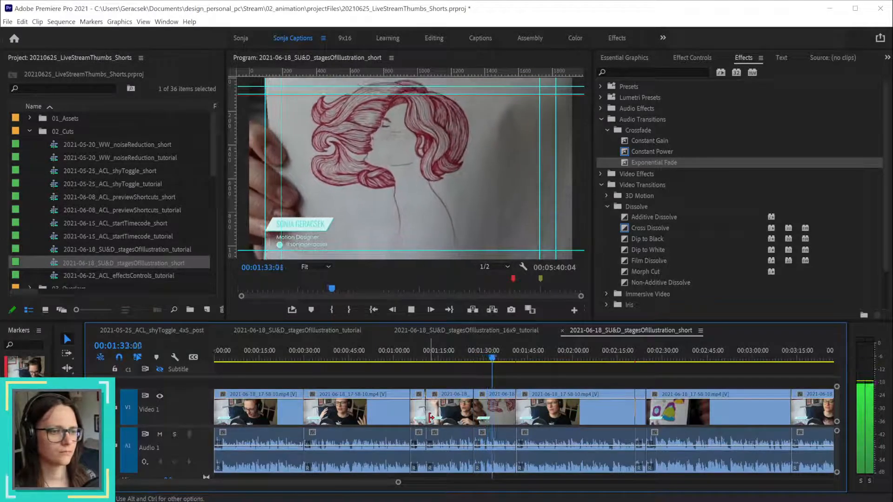
pyautogui.press('l')
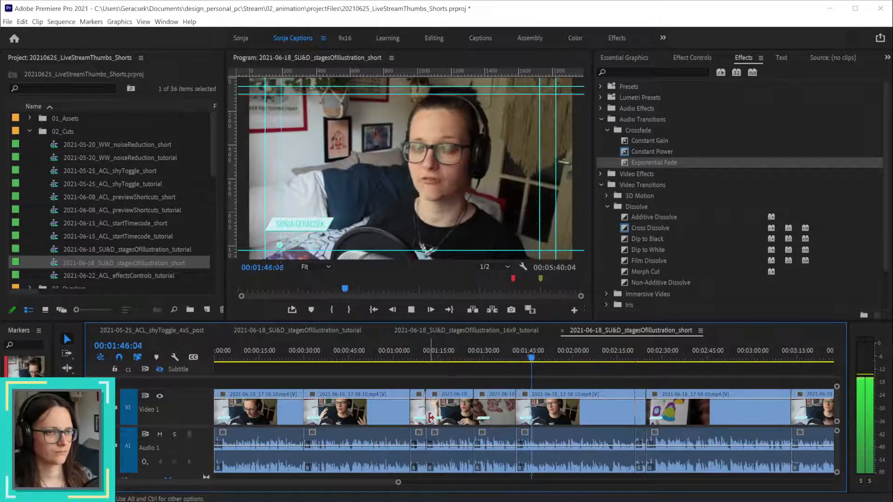
pyautogui.press('k')
# - Play back the short sequence from 00:01:40:08 to about 00:04:35 to judge which section to keep
pyautogui.click(514, 357)
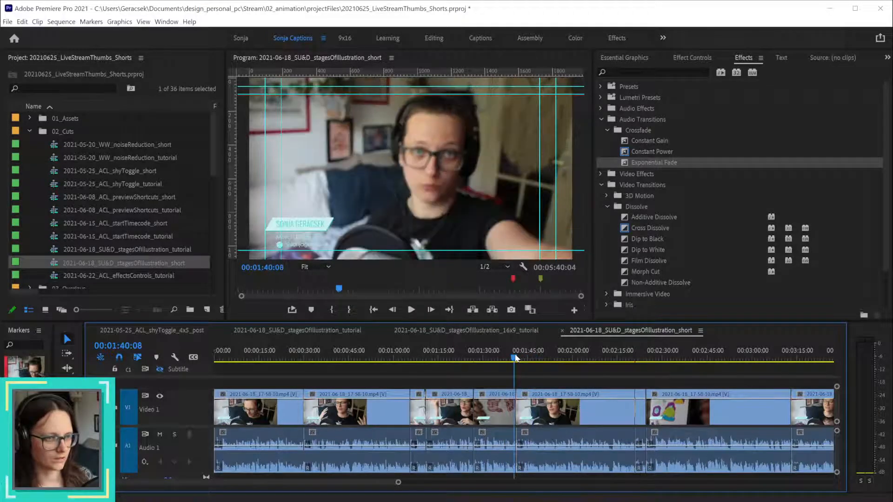
pyautogui.press('space')
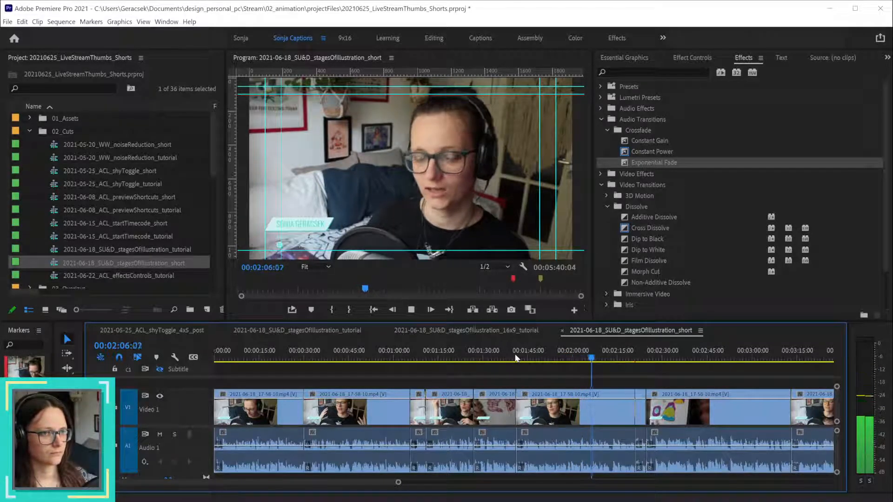
pyautogui.press('space')
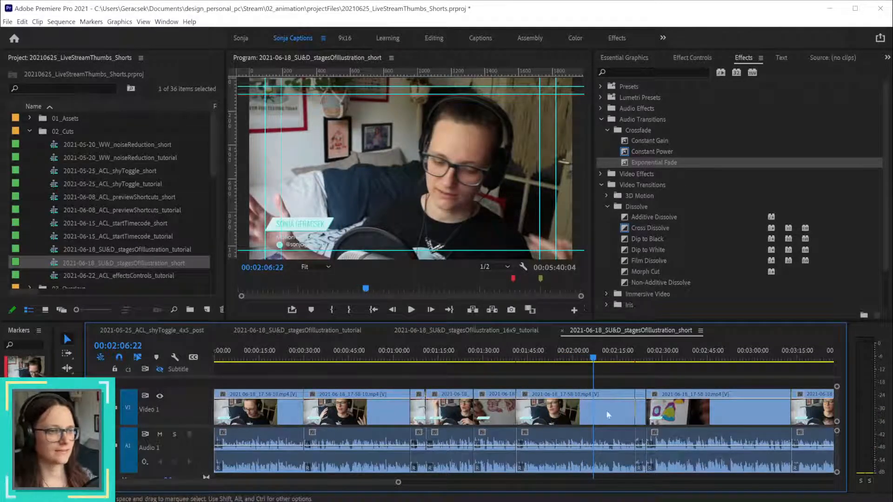
pyautogui.scroll(-2, 659, 431)
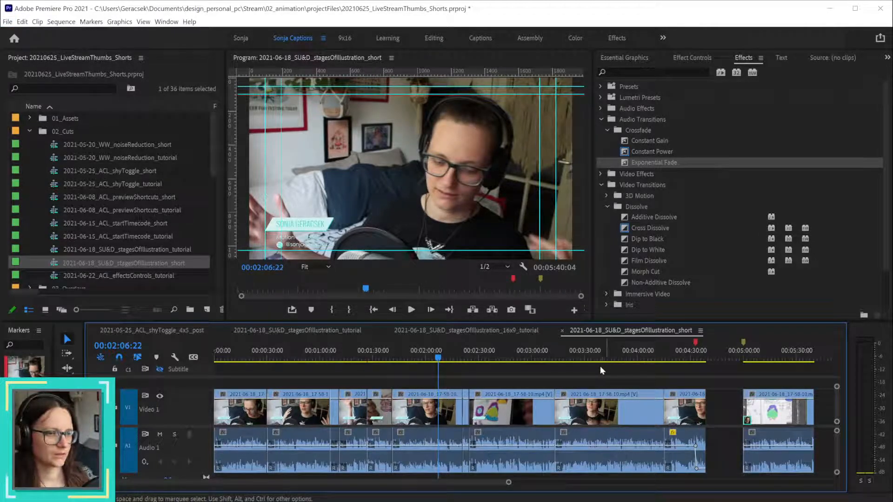
pyautogui.press('space')
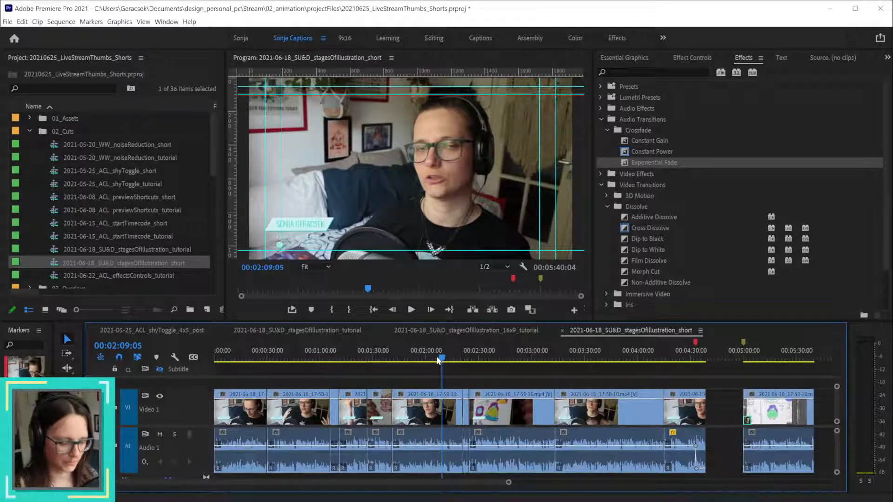
pyautogui.press('space')
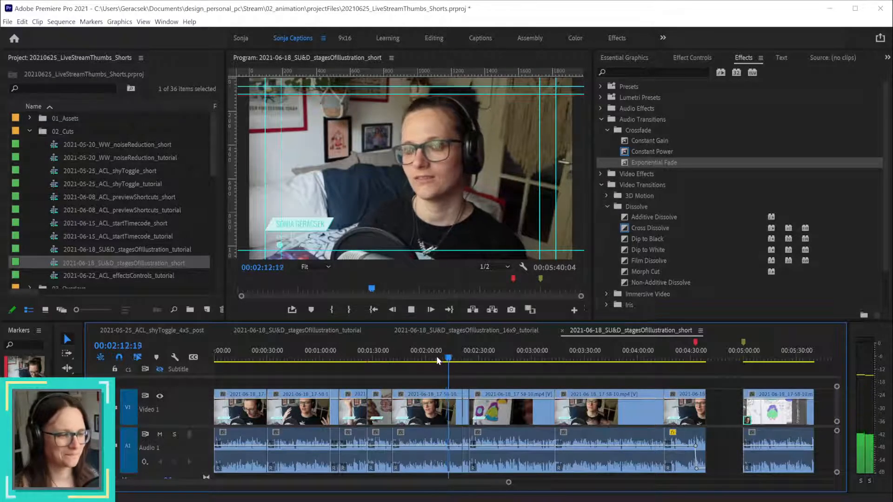
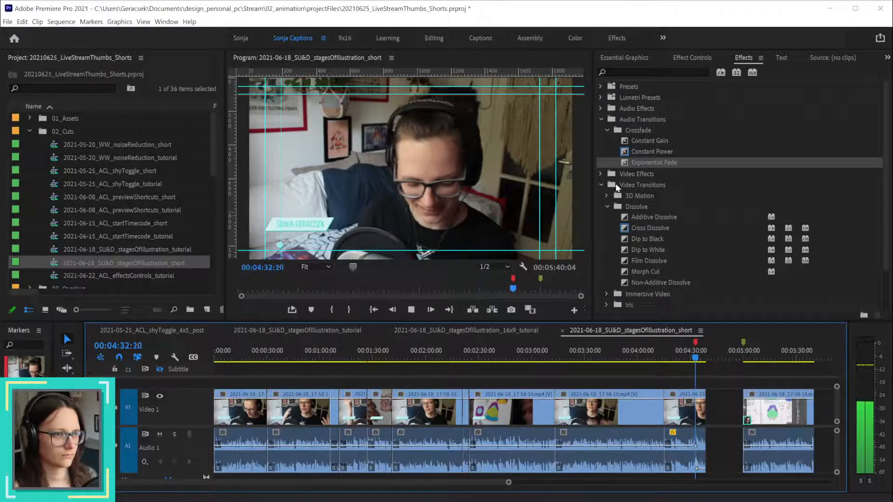
pyautogui.press('space')
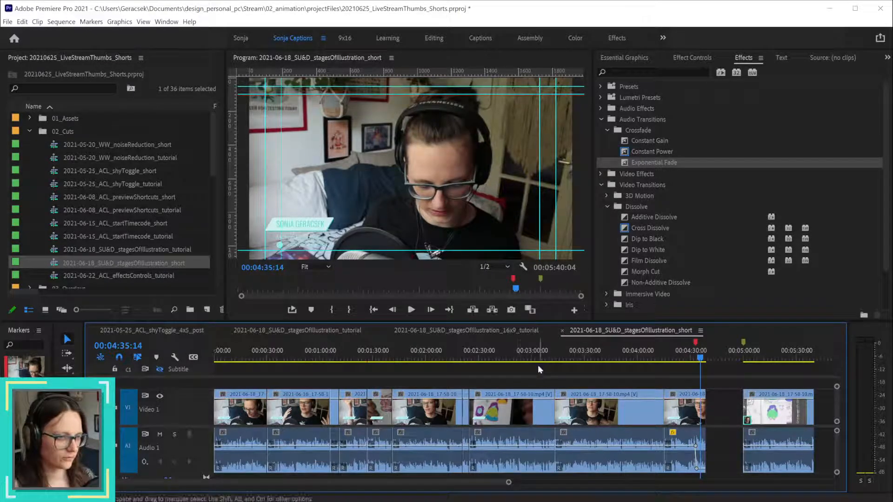
# - Locate the cut point after replaying the section before 00:02:12 and split the Video 1 clip with its audio at 00:02:06:12
pyautogui.click(426, 363)
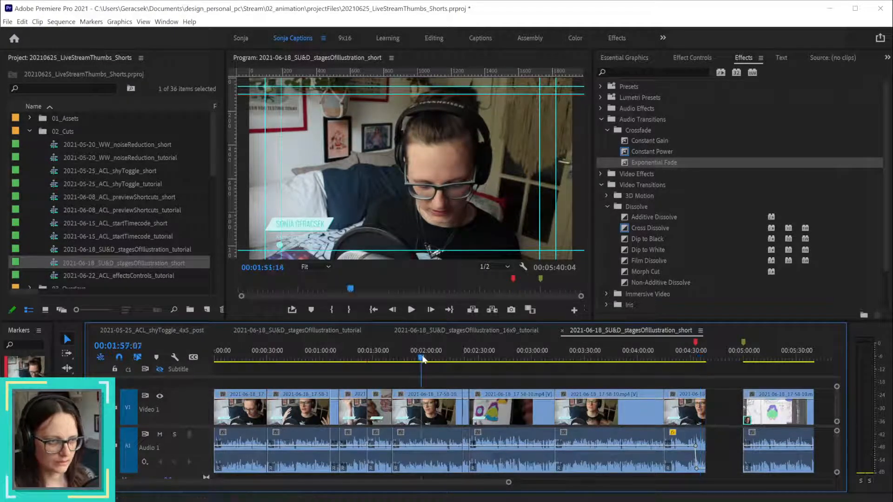
pyautogui.press('=')
pyautogui.press('=')
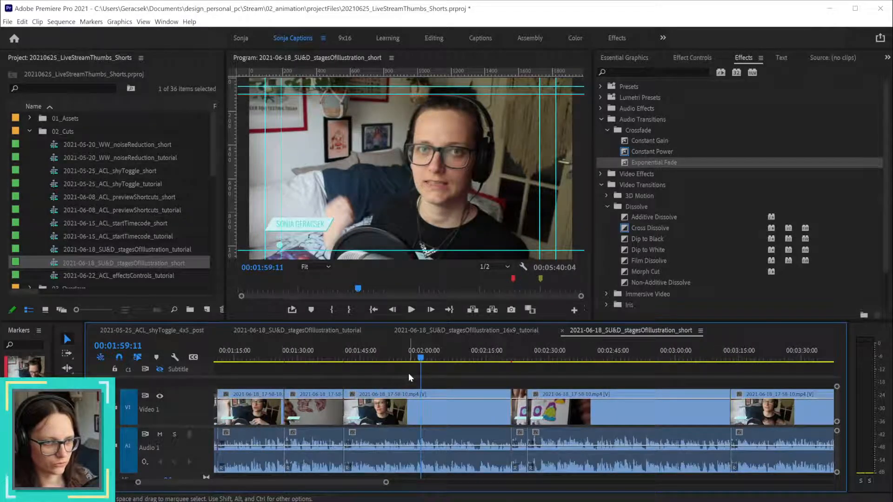
pyautogui.click(355, 358)
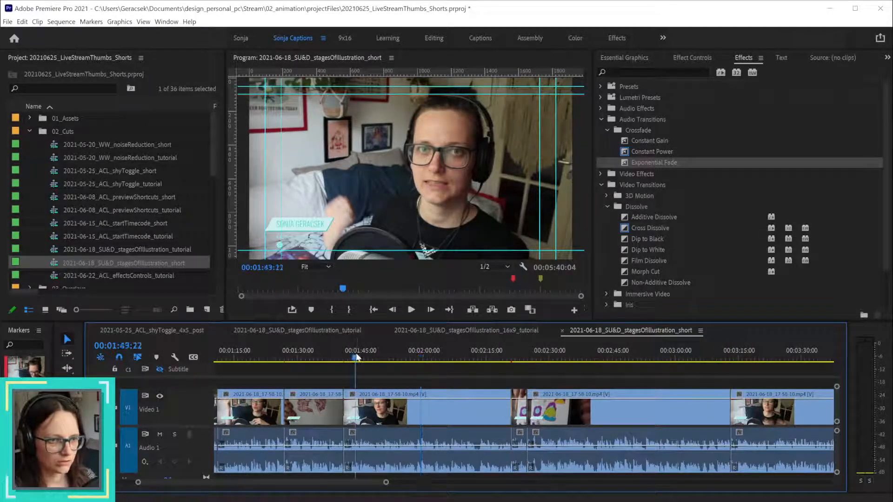
pyautogui.click(398, 353)
pyautogui.press('space')
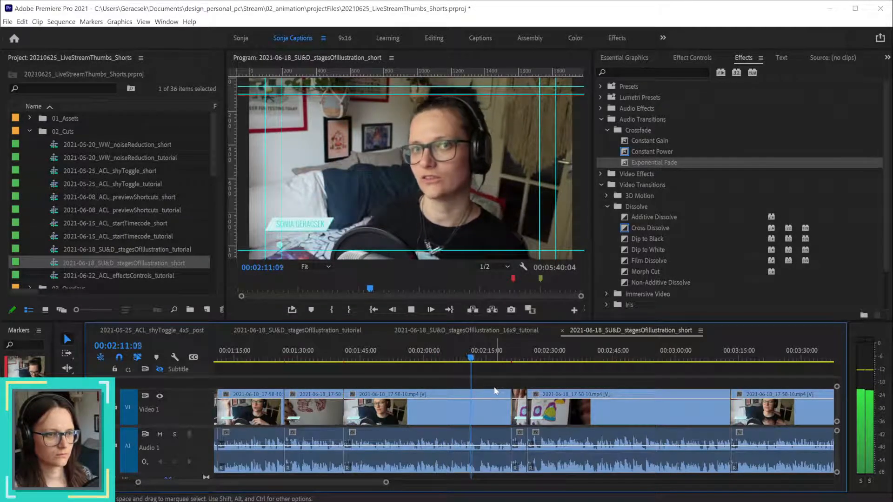
pyautogui.press('space')
pyautogui.keyDown('alt'); pyautogui.scroll(2, 462, 431); pyautogui.keyUp('alt')
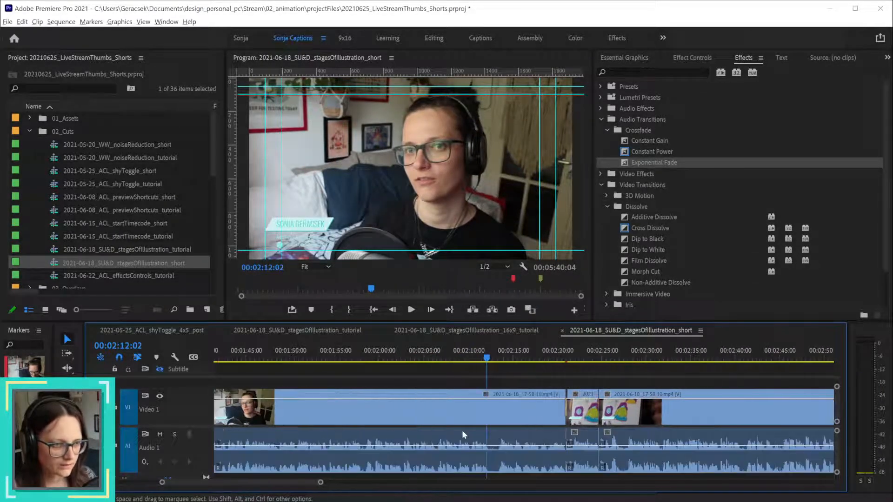
pyautogui.click(432, 357)
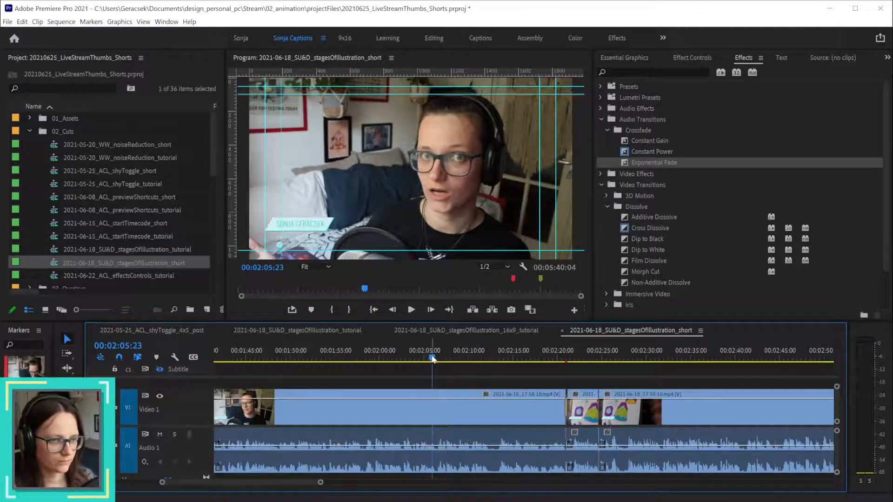
pyautogui.moveTo(441, 359); pyautogui.dragTo(440, 364)
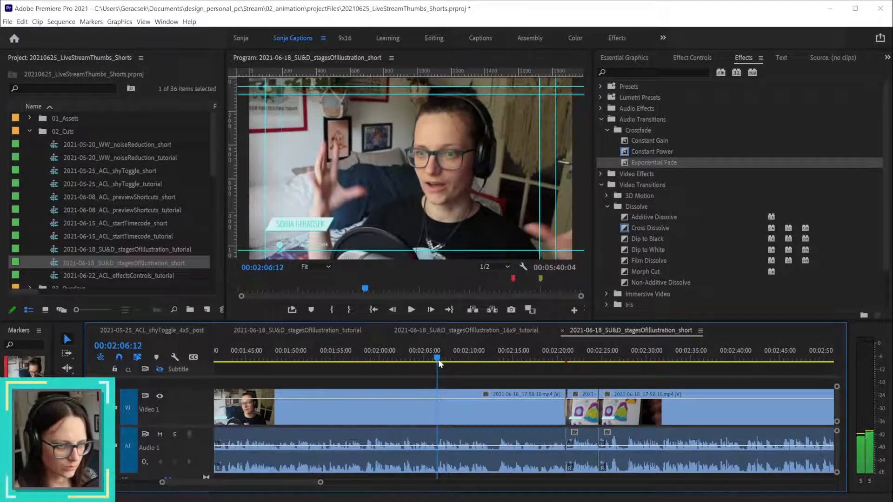
pyautogui.click(448, 420)
pyautogui.hotkey('ctrl', 'k')
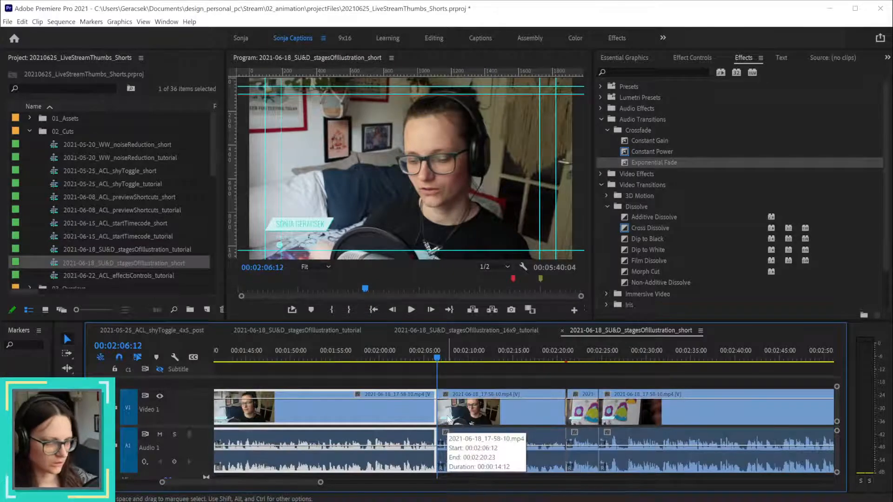
# - Play the section after the cut and delete all video and audio clips from 00:02:20:24 to the sequence's end
pyautogui.press('space')
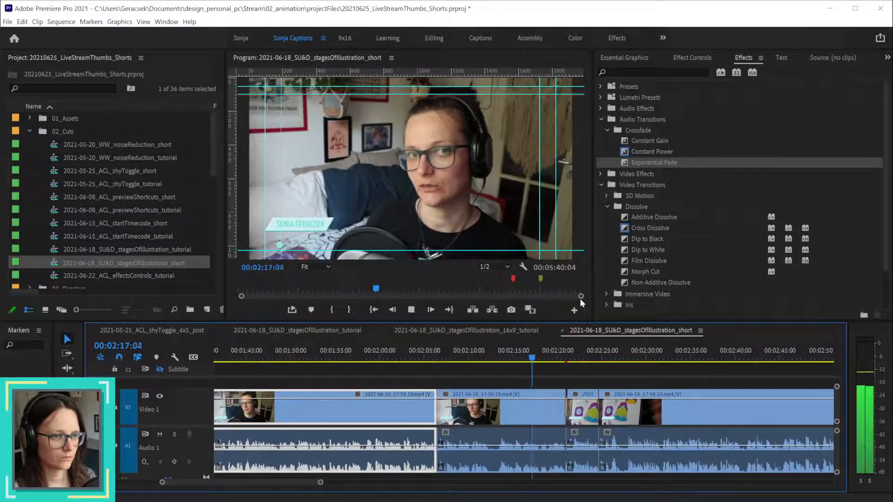
pyautogui.press('space')
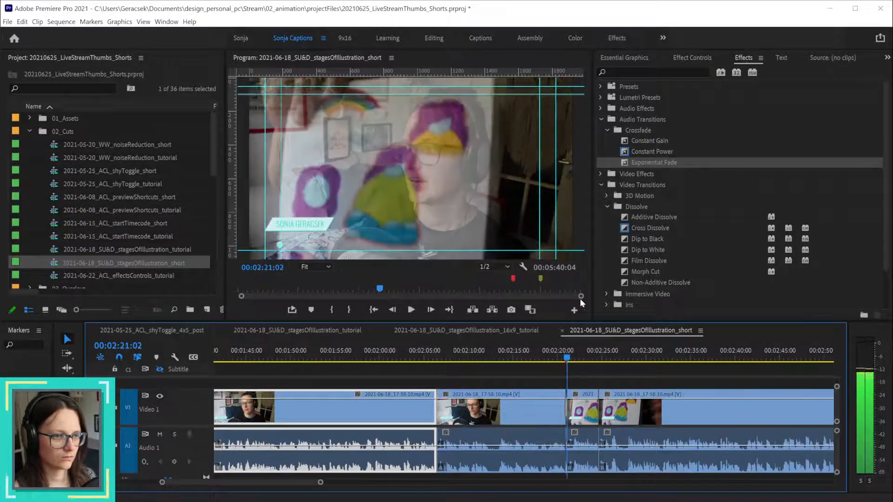
pyautogui.scroll(-1, 549, 419)
pyautogui.scroll(-5, 548, 421)
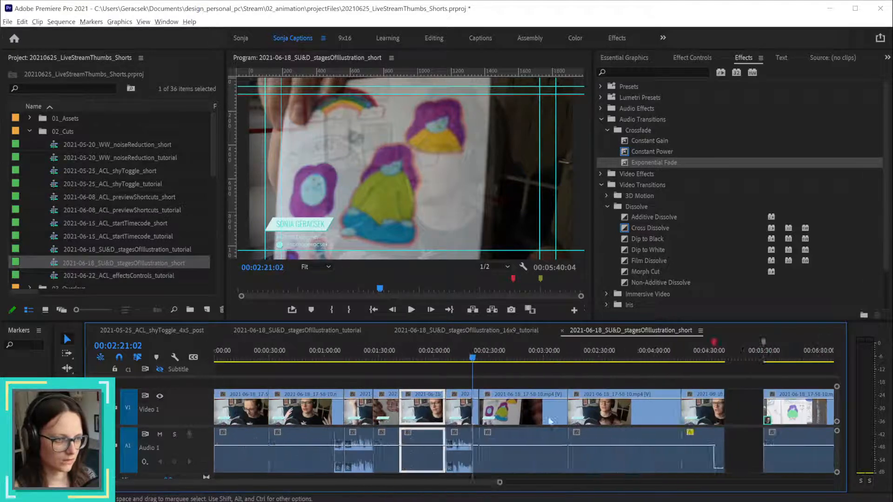
pyautogui.moveTo(791, 410); pyautogui.dragTo(448, 469)
pyautogui.press('Delete')
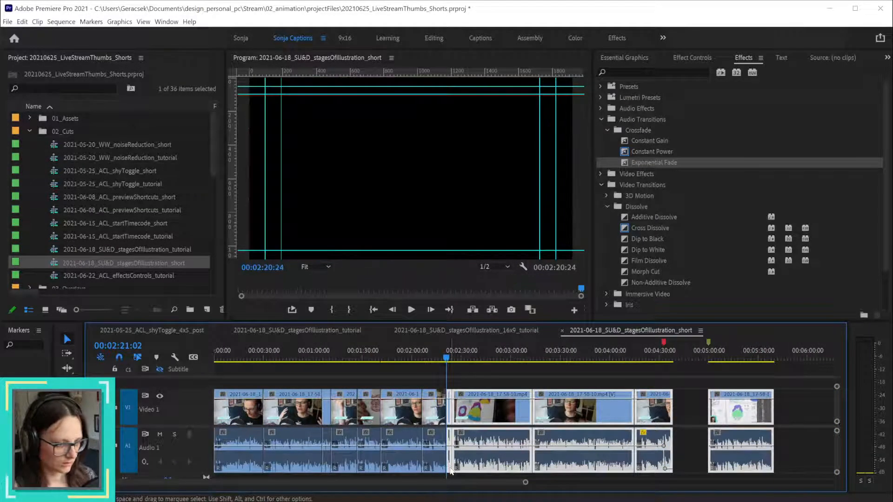
# - Play the short from its start and split the second clip and its audio at 00:00:55:10
pyautogui.scroll(2, 457, 407)
pyautogui.scroll(1, 458, 408)
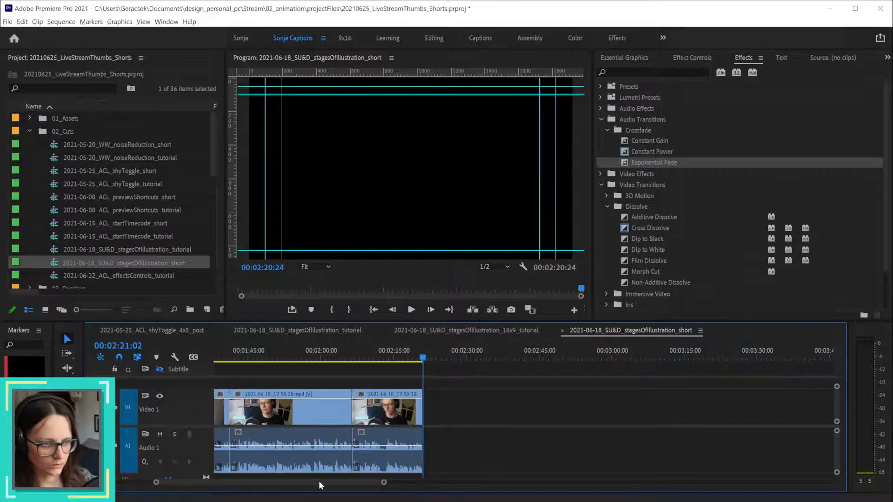
pyautogui.moveTo(359, 484); pyautogui.dragTo(230, 487)
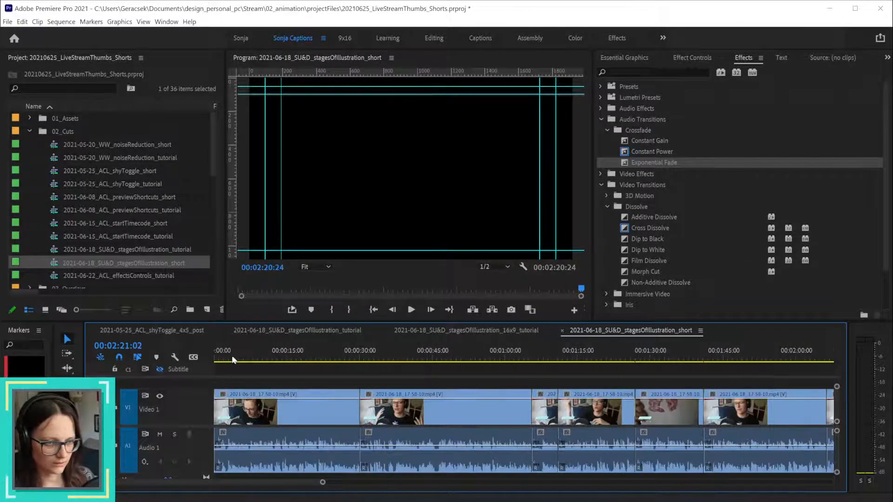
pyautogui.press('space')
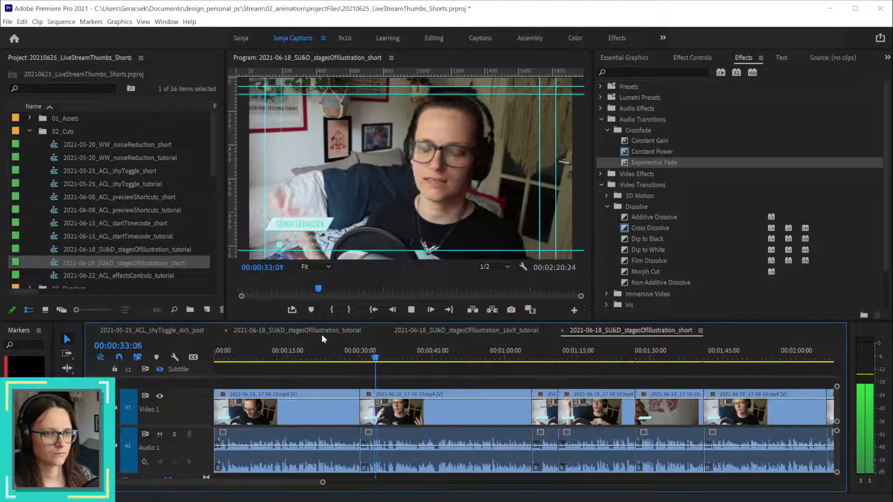
pyautogui.press('space')
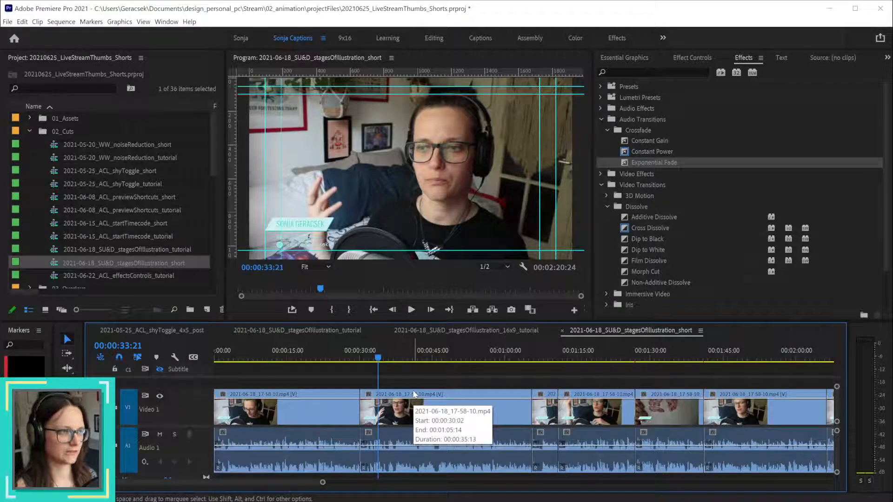
pyautogui.press('space')
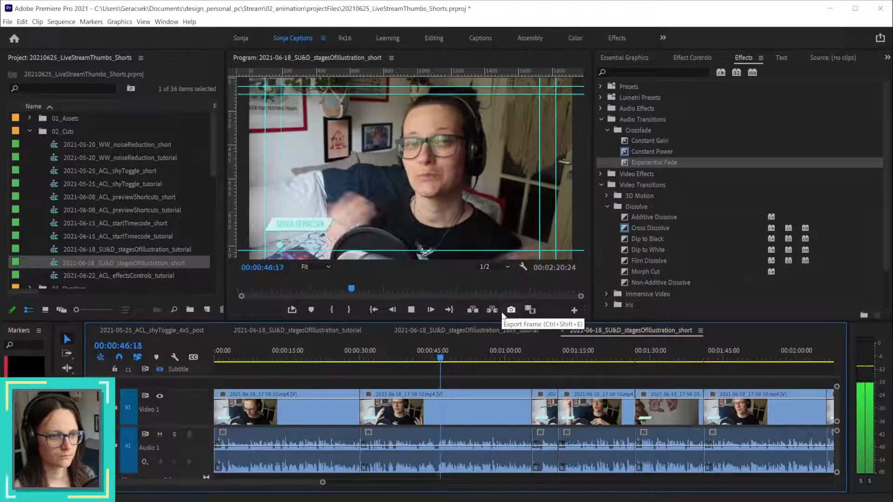
pyautogui.scroll(1, 502, 405)
pyautogui.scroll(1, 502, 400)
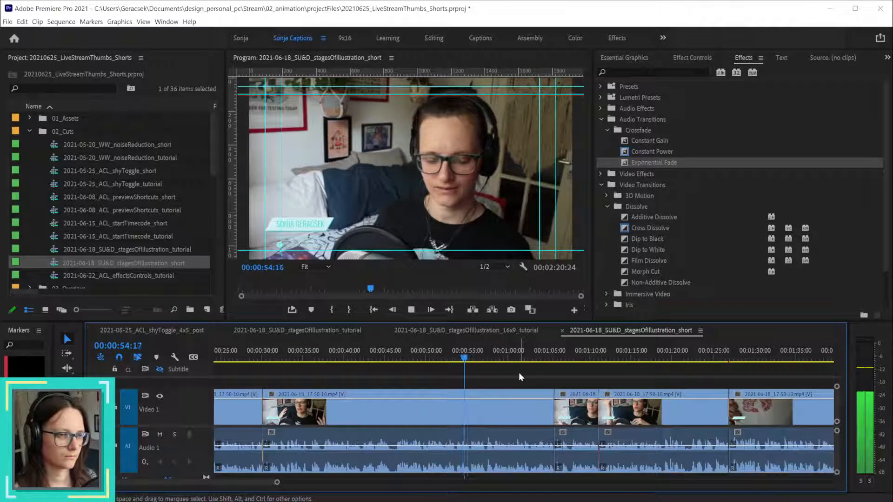
pyautogui.moveTo(464, 352); pyautogui.dragTo(471, 356)
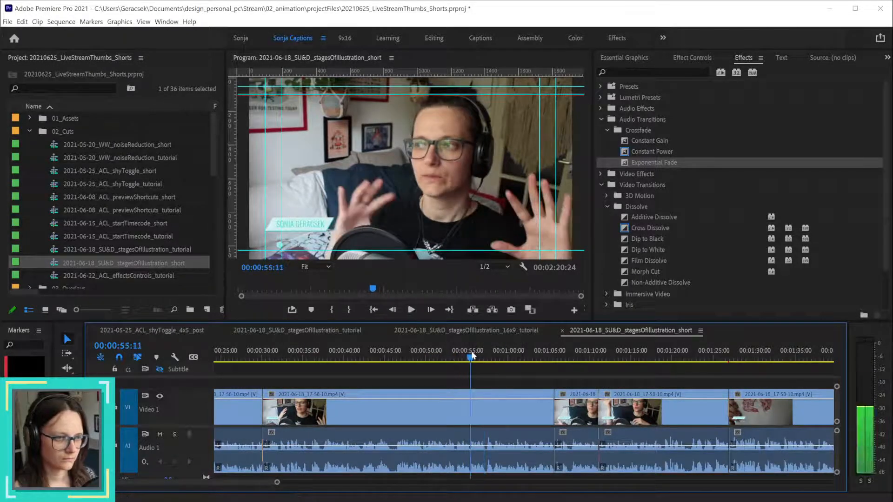
pyautogui.click(494, 421)
pyautogui.hotkey('ctrl', 'k')
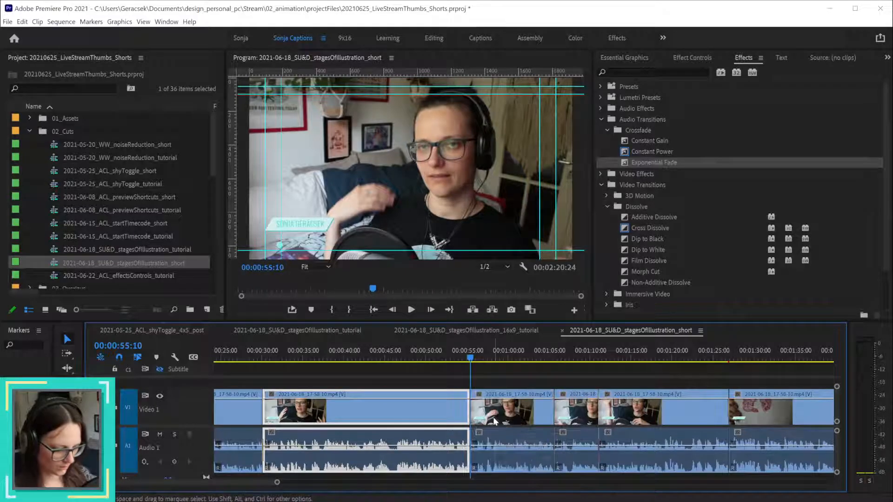
# - Try ripple-deleting the second clip's part before the 00:00:55:10 cut, play across the join, and undo the deletion
pyautogui.hotkey('shift', 'Delete')
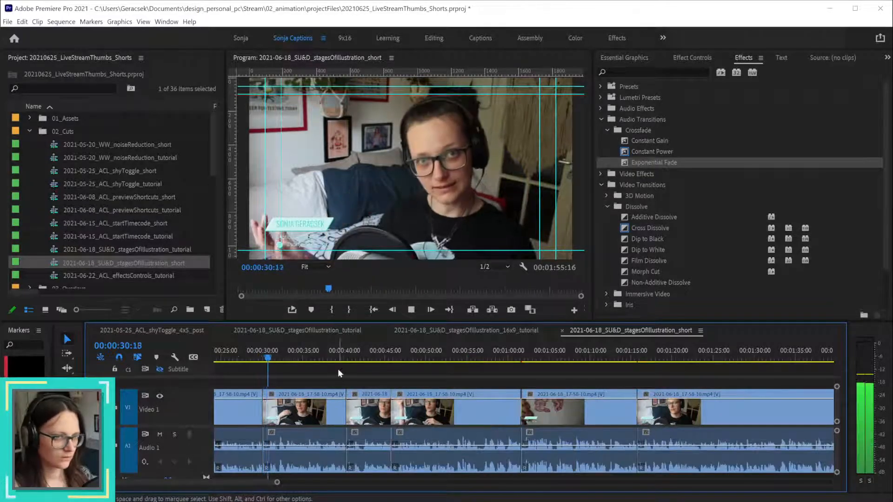
pyautogui.click(229, 354)
pyautogui.press('Left')
pyautogui.press('space')
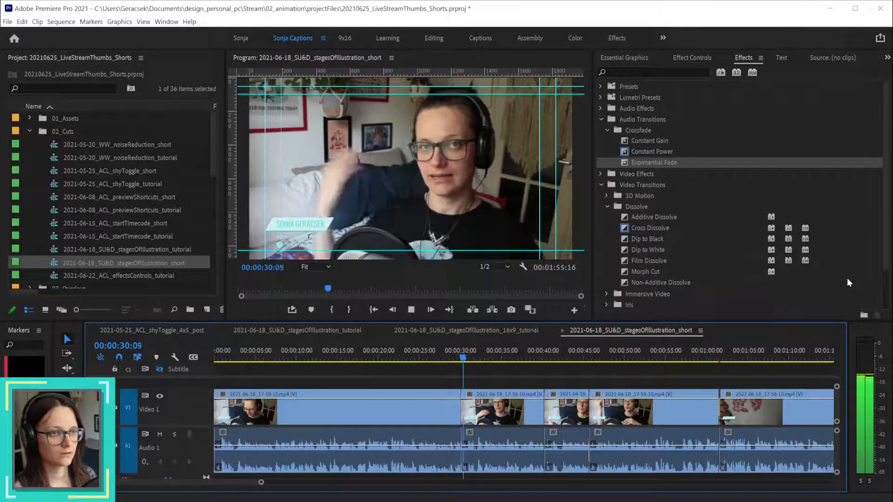
pyautogui.press('space')
pyautogui.scroll(3, 491, 423)
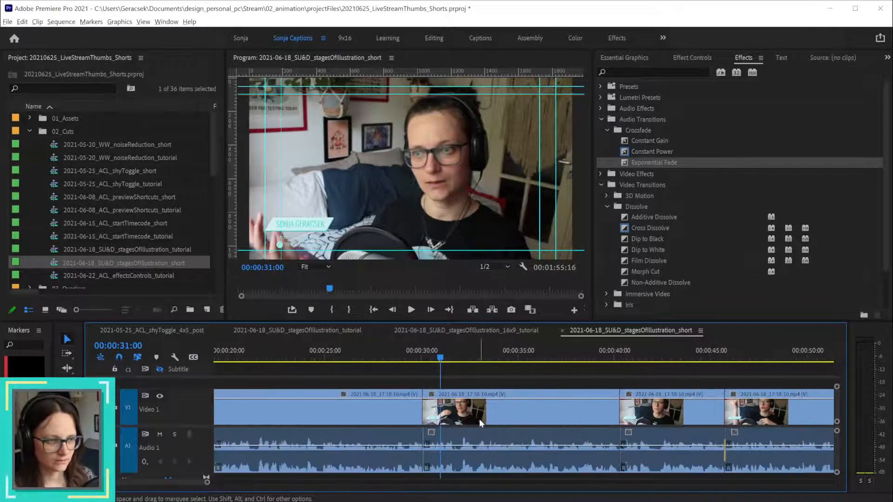
pyautogui.scroll(1, 480, 420)
pyautogui.hotkey('ctrl', 'z')
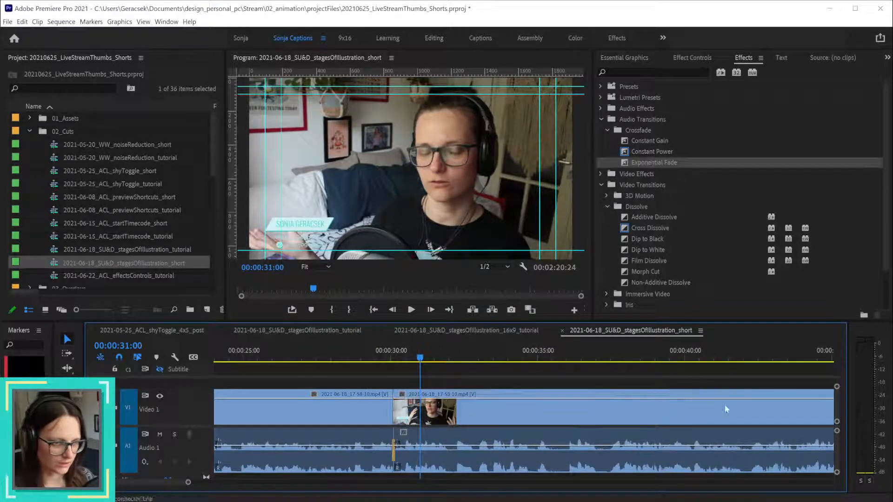
# - Review the second clip up to its end and roll the cut, video and audio together, back to 00:00:55:04
pyautogui.moveTo(779, 357); pyautogui.dragTo(733, 380)
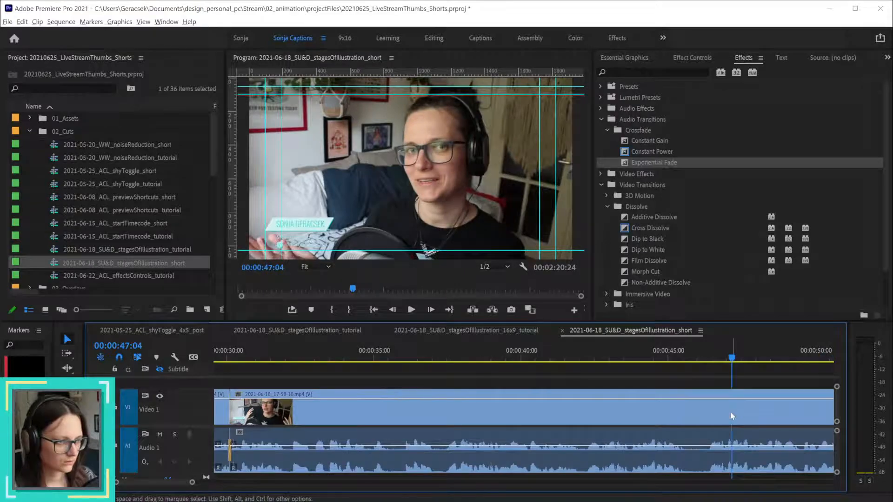
pyautogui.scroll(-5, 730, 413)
pyautogui.scroll(3, 602, 426)
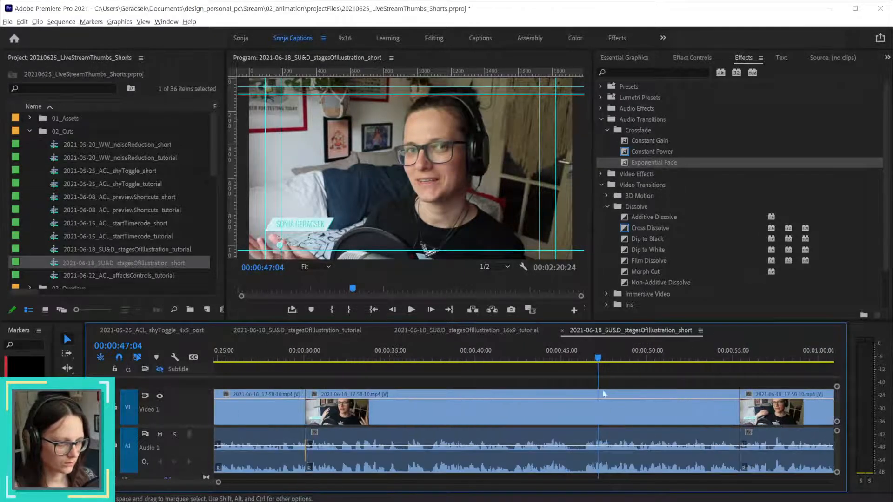
pyautogui.moveTo(565, 362); pyautogui.dragTo(732, 375)
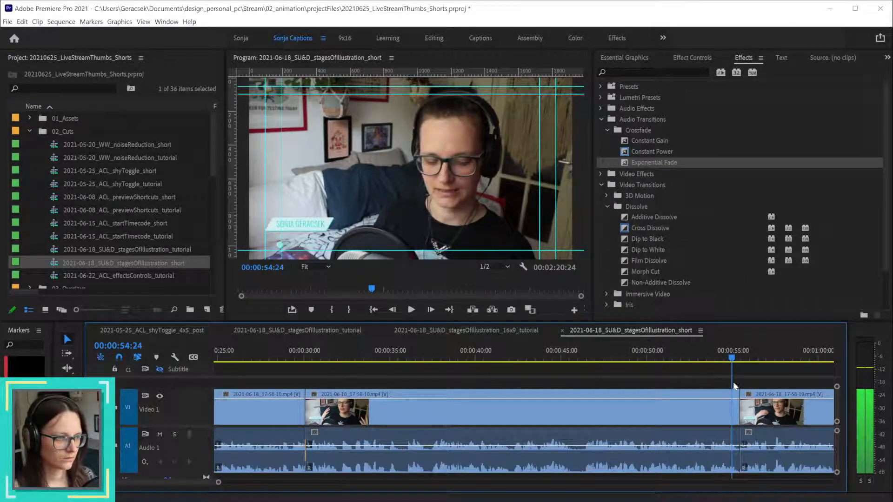
pyautogui.scroll(2, 783, 439)
pyautogui.scroll(4, 758, 423)
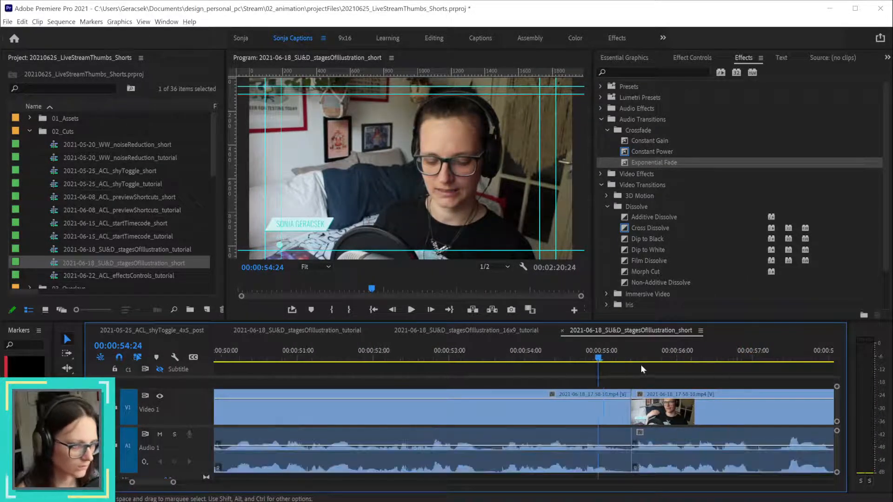
pyautogui.moveTo(607, 358)
pyautogui.mouseDown()
pyautogui.moveTo(626, 360)
pyautogui.moveTo(592, 359)
pyautogui.moveTo(614, 361)
pyautogui.mouseUp()
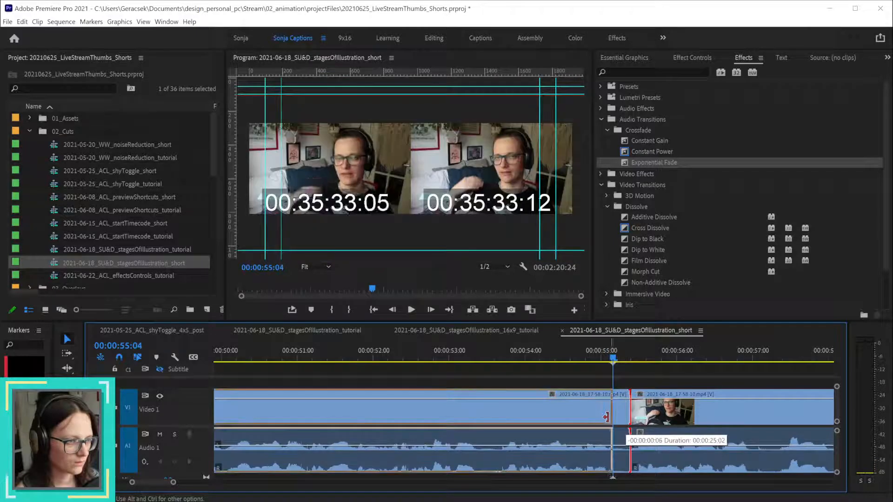
pyautogui.moveTo(624, 412); pyautogui.dragTo(612, 417)
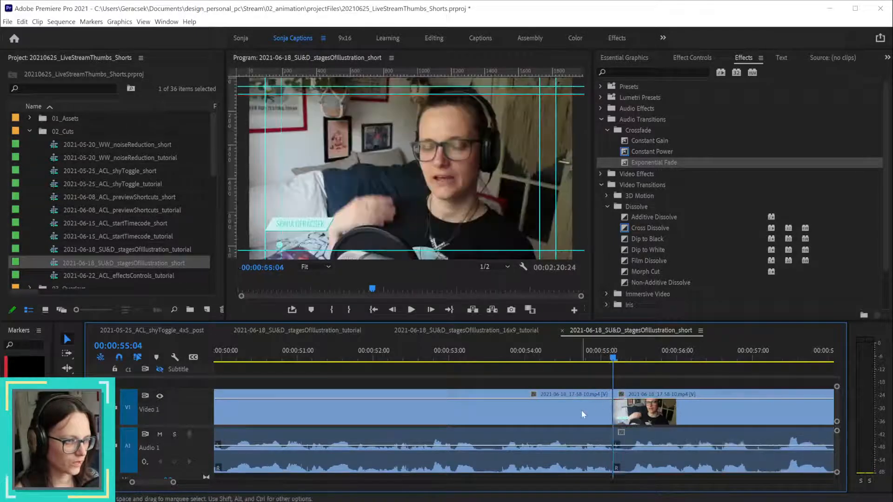
# - Ripple-delete the second clip's part before the 00:00:55:04 cut with its audio and play across the new join
pyautogui.scroll(-3, 582, 412)
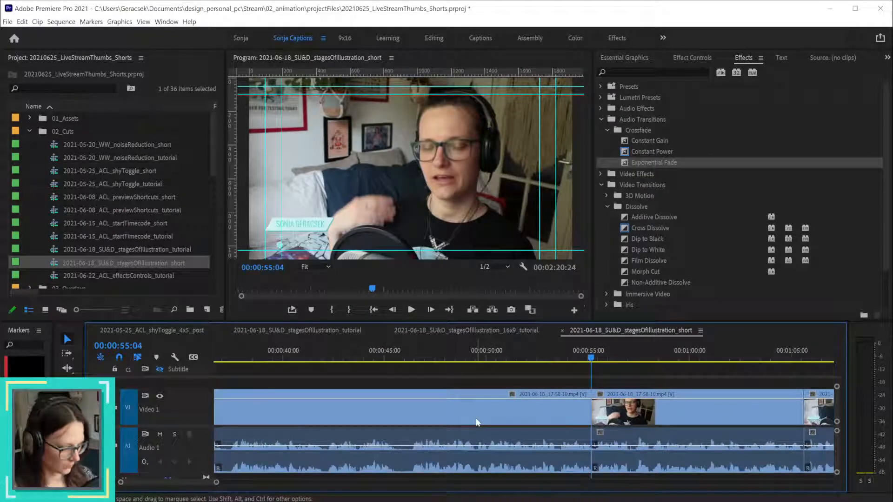
pyautogui.press('q')
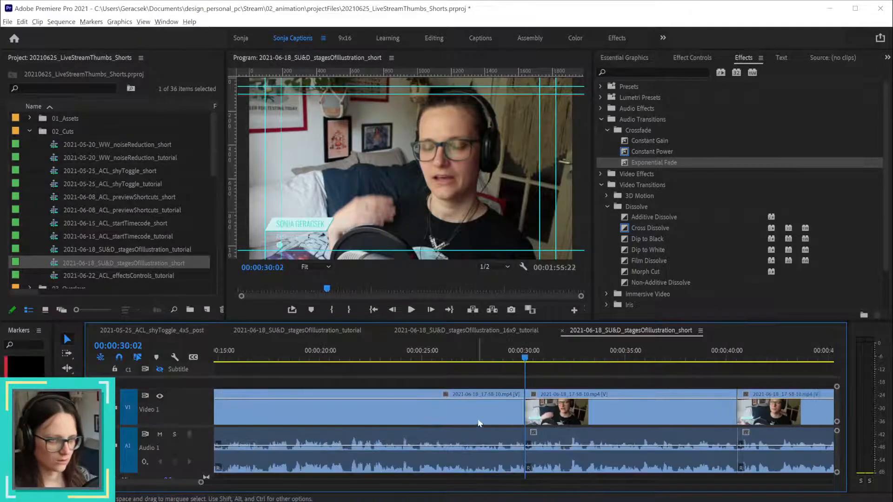
pyautogui.scroll(4, 481, 424)
pyautogui.click(529, 357)
pyautogui.press('space')
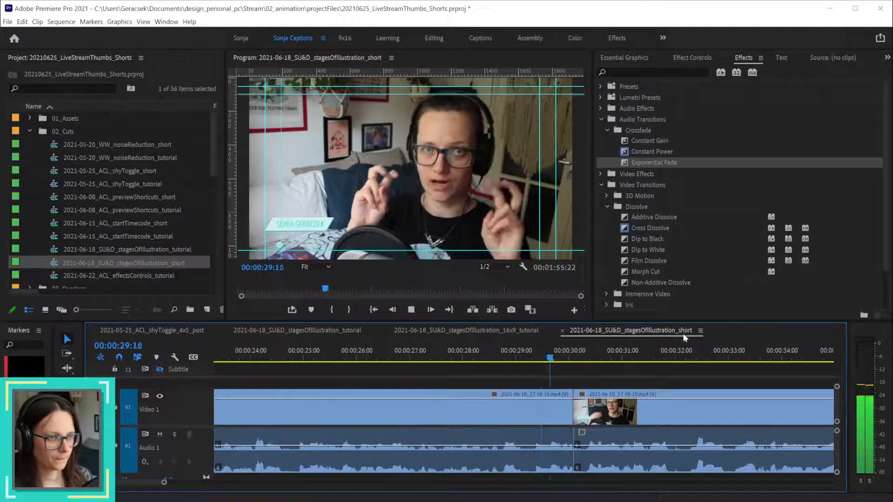
pyautogui.press('space')
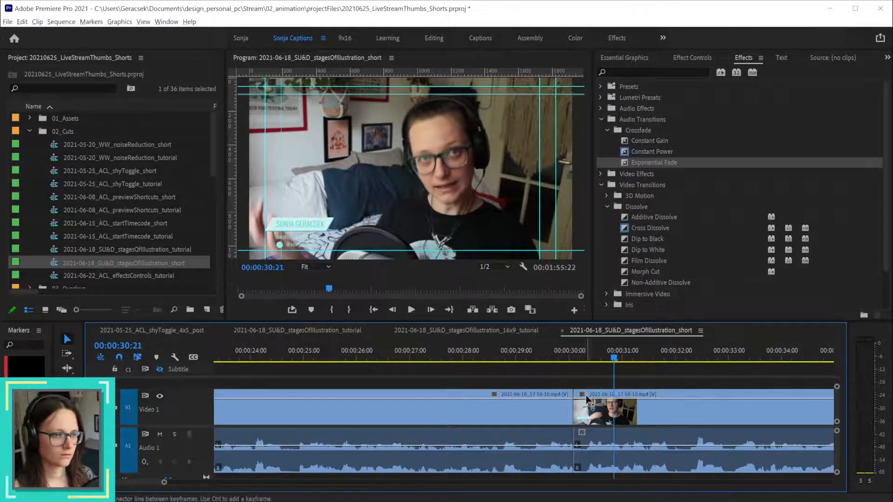
# - Apply an Exponential Fade to the Audio 1 join at 00:00:30:02 and play back the transition
pyautogui.scroll(-2, 586, 400)
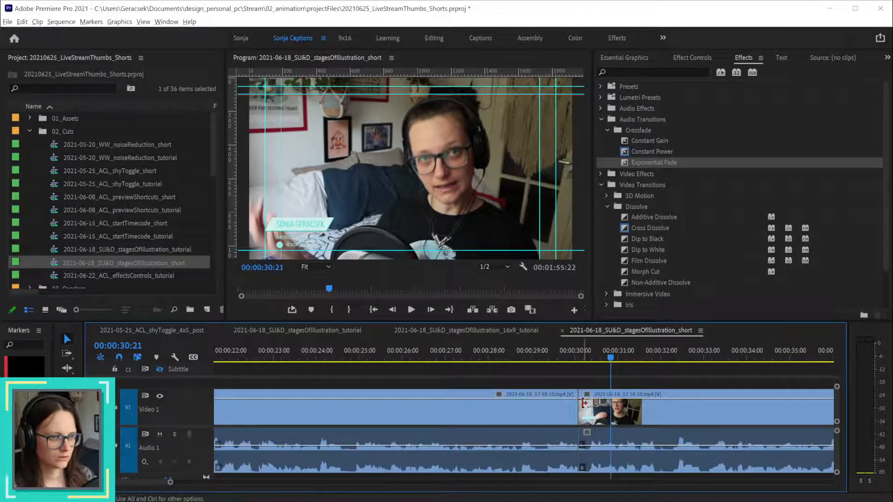
pyautogui.scroll(2, 584, 403)
pyautogui.moveTo(649, 164); pyautogui.dragTo(582, 458)
pyautogui.scroll(4, 574, 463)
pyautogui.scroll(-4, 528, 380)
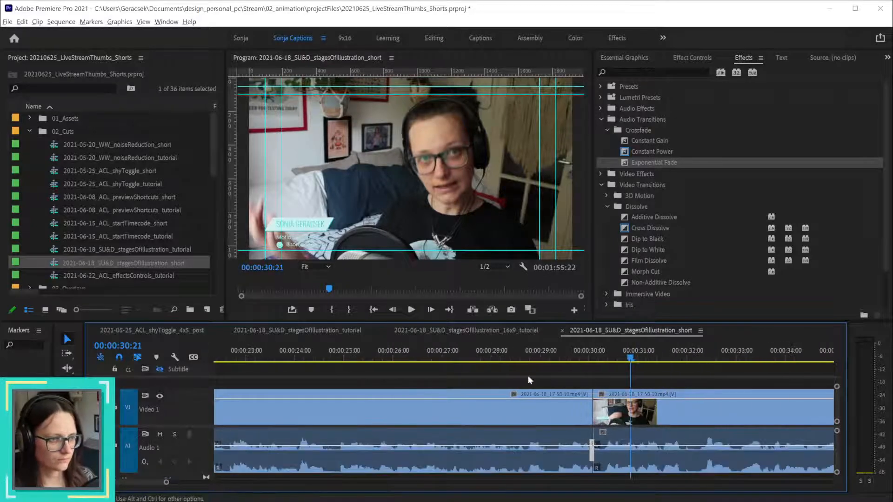
pyautogui.press('space')
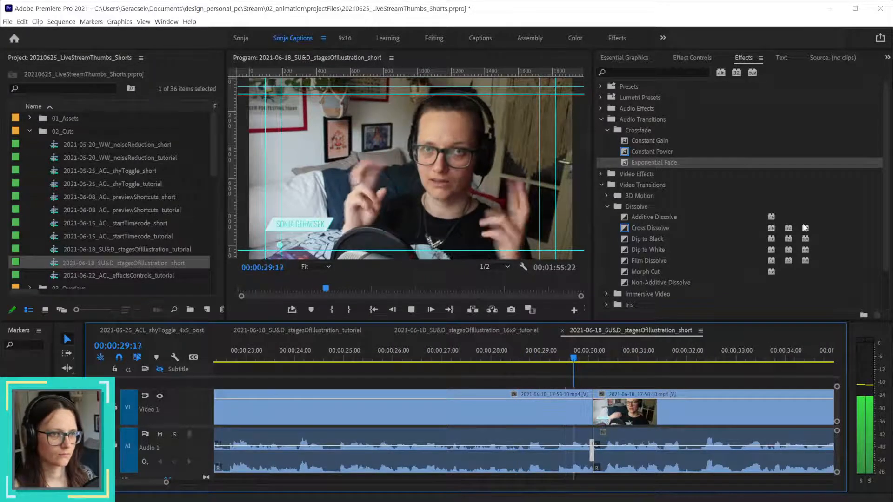
# - Play back the short sequence over the cut at about 30 seconds and review the clips up to about 54 seconds
pyautogui.scroll(4, 649, 431)
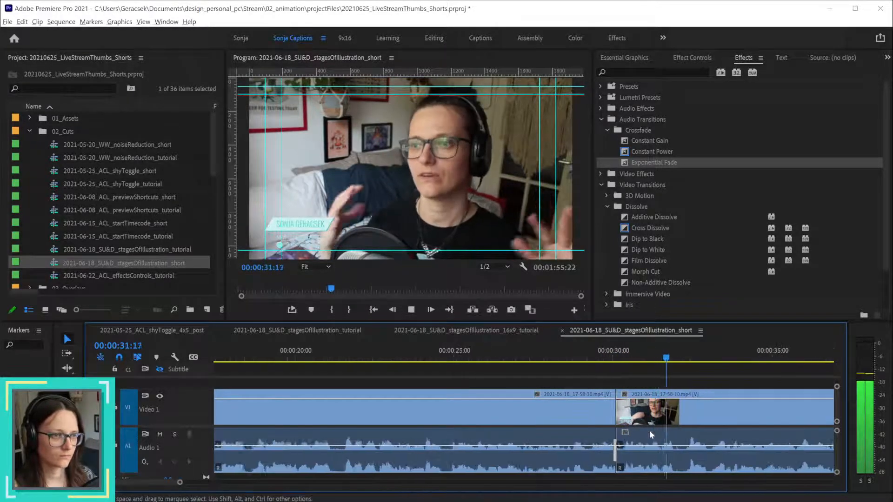
pyautogui.press('space')
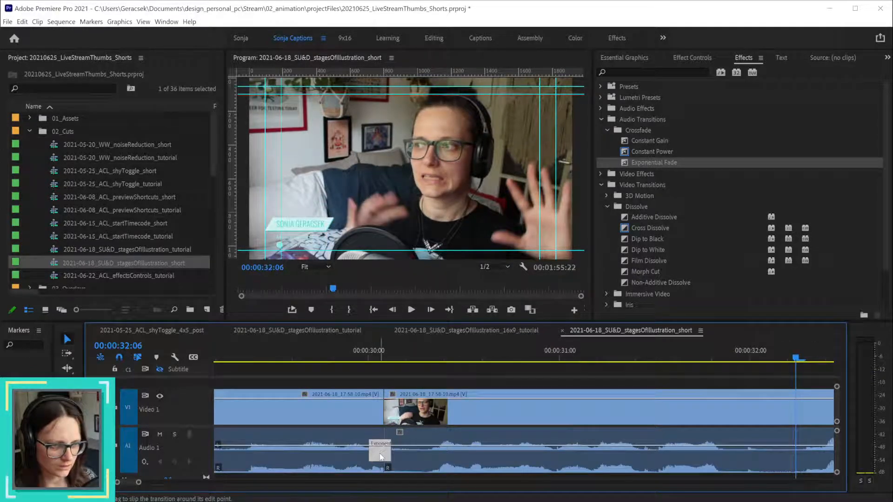
pyautogui.scroll(-7, 403, 432)
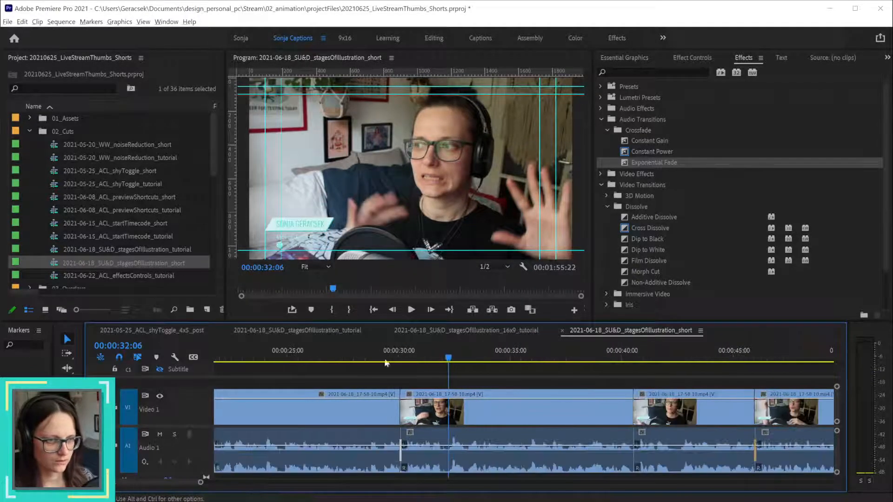
pyautogui.click(347, 358)
pyautogui.press('space')
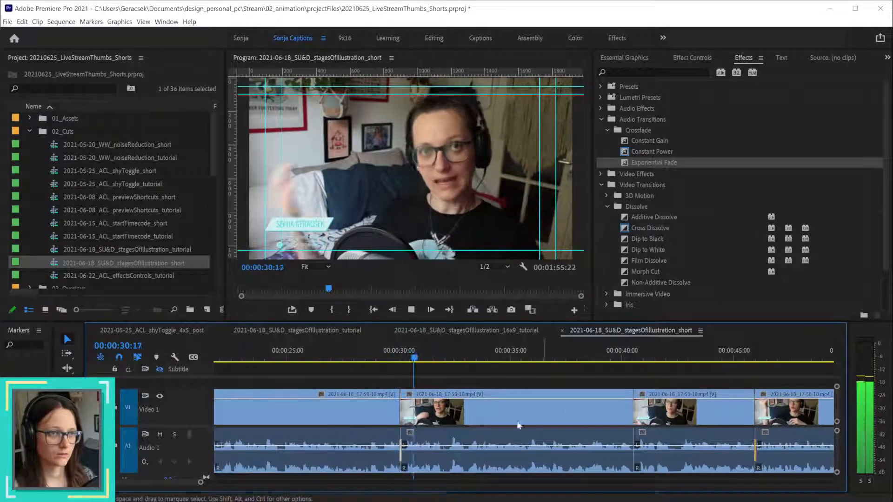
pyautogui.scroll(-3, 445, 428)
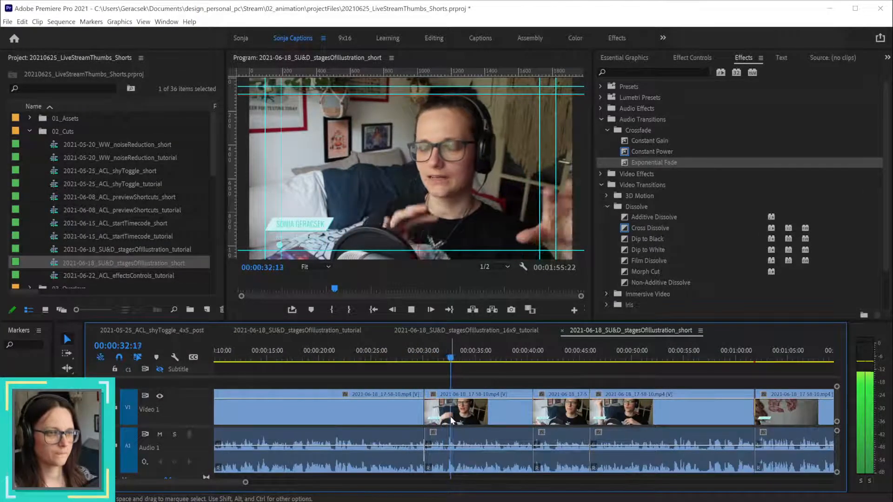
pyautogui.click(466, 393)
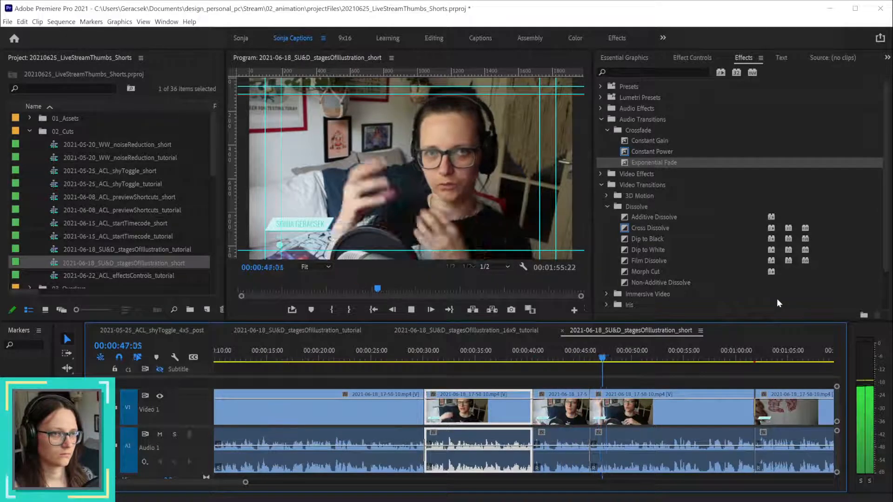
pyautogui.scroll(-3, 671, 439)
pyautogui.scroll(-1, 670, 439)
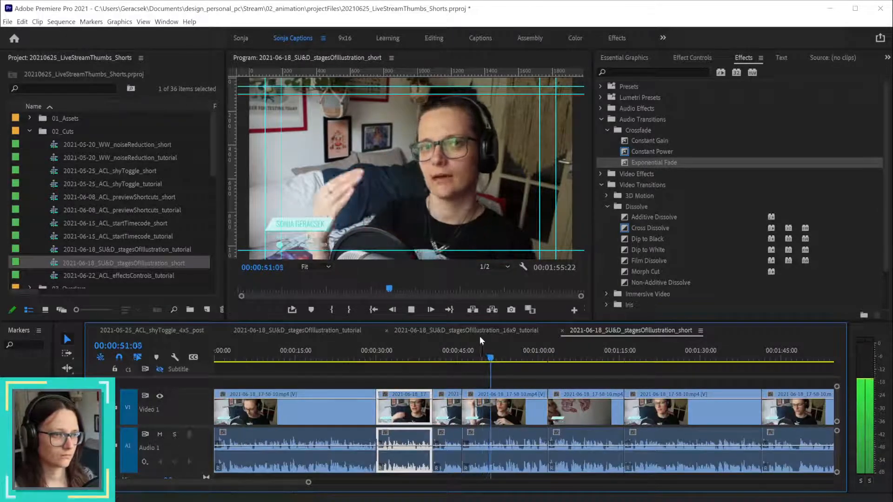
pyautogui.press('space')
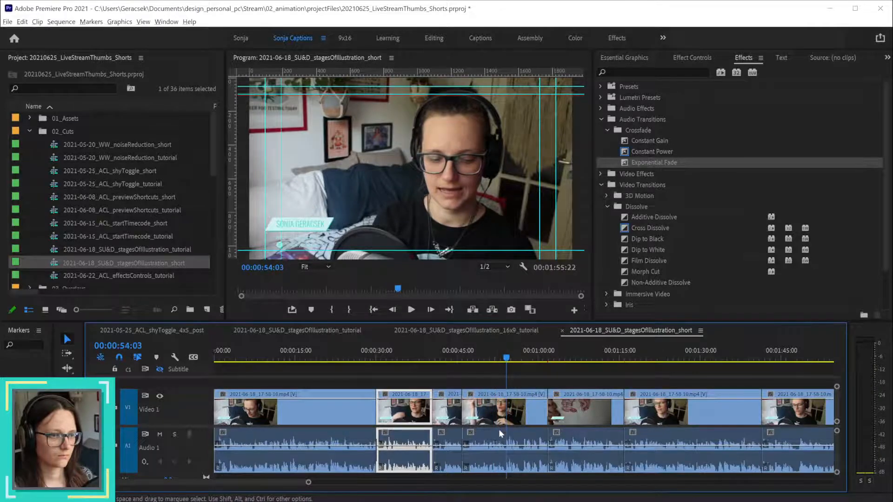
# - Split the linked video and audio clip at 00:00:54:00 in the short sequence
pyautogui.scroll(3, 498, 429)
pyautogui.moveTo(507, 359); pyautogui.dragTo(514, 361)
pyautogui.click(541, 416)
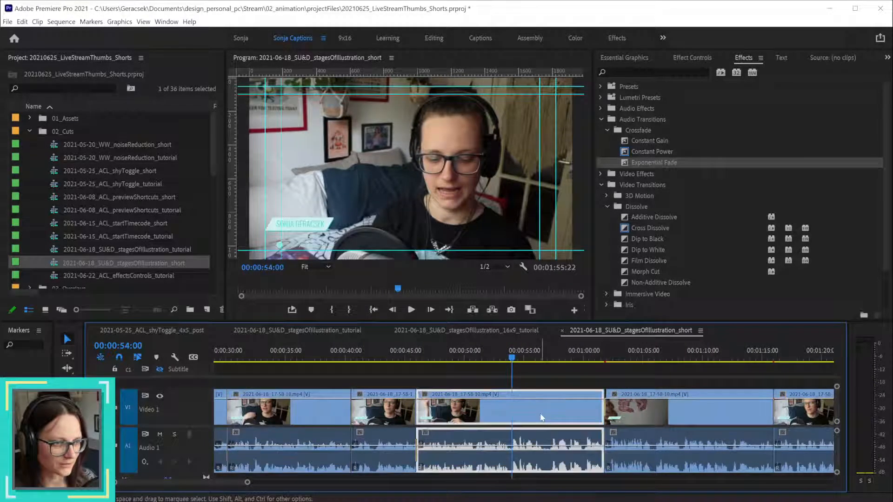
pyautogui.hotkey('ctrl', 'k')
# - Review the footage after the new cut, including the drawing clip, and check the clip that starts at 00:01:16:00
pyautogui.press('space')
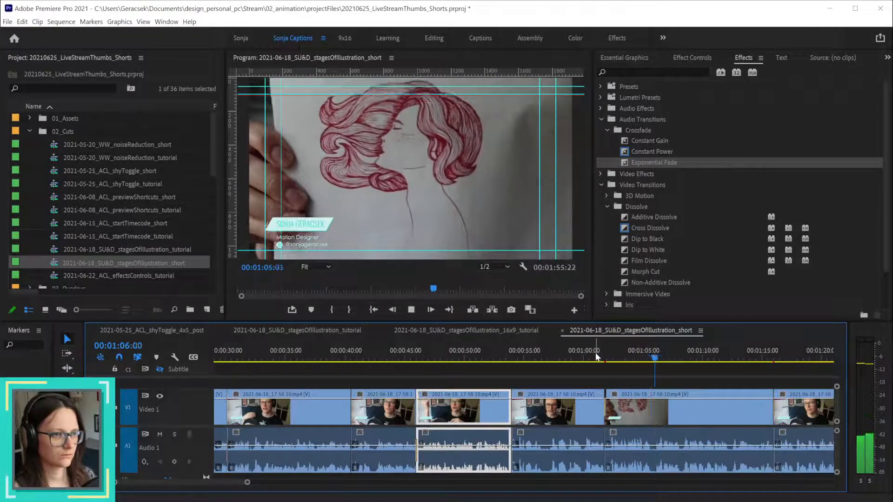
pyautogui.press('-')
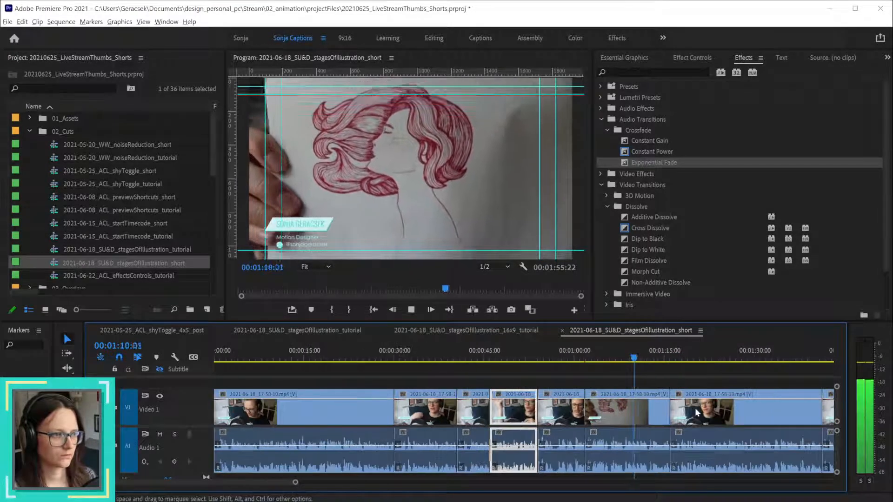
pyautogui.press('l')
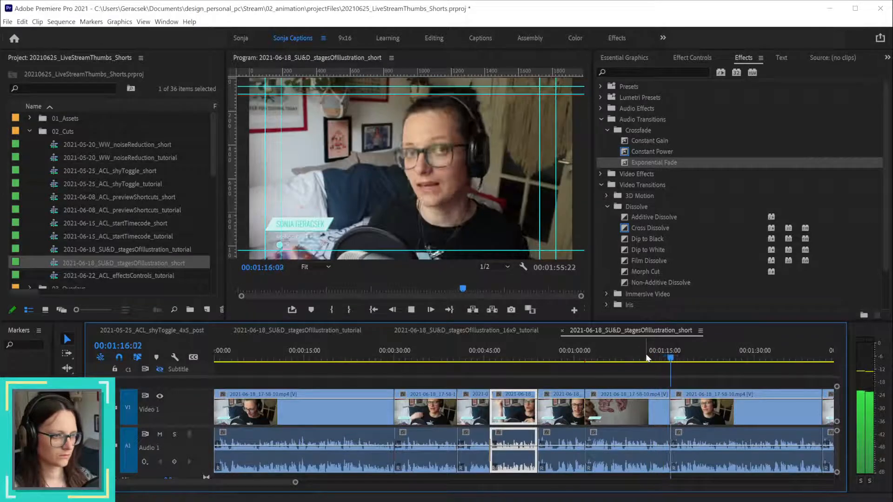
pyautogui.press('space')
pyautogui.press('=')
pyautogui.press('=')
pyautogui.press('=')
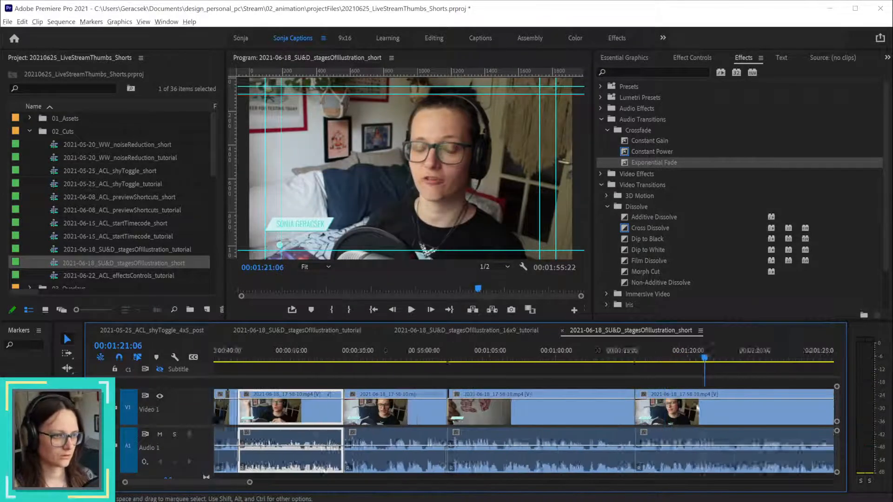
pyautogui.moveTo(606, 356); pyautogui.dragTo(607, 356)
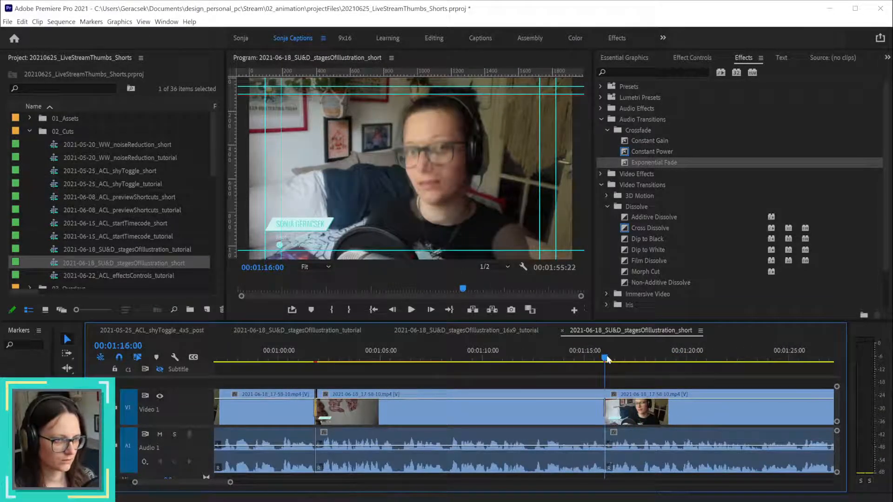
pyautogui.press('space')
pyautogui.press('space')
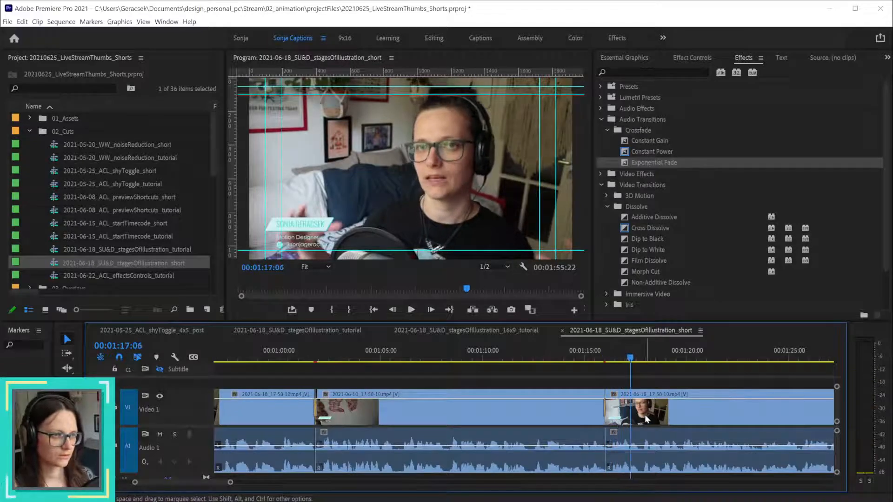
# - Ripple-delete the clips between 00:00:54:00 and 00:01:16:00, including the drawing clip
pyautogui.press('-')
pyautogui.scroll(-2, 652, 423)
pyautogui.moveTo(499, 383); pyautogui.dragTo(577, 438)
pyautogui.hotkey('shift', 'Delete')
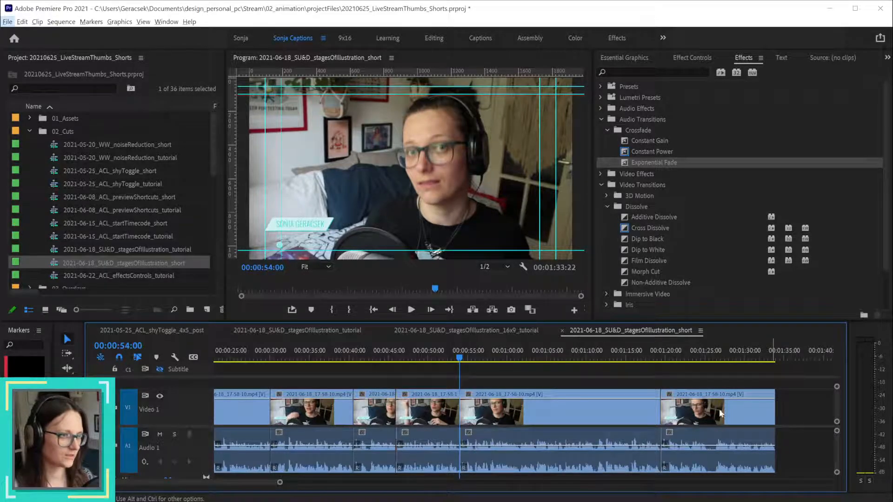
# - Review the clip that starts at 00:00:54:00, playing it through to about 00:01:10:00
pyautogui.scroll(2, 593, 420)
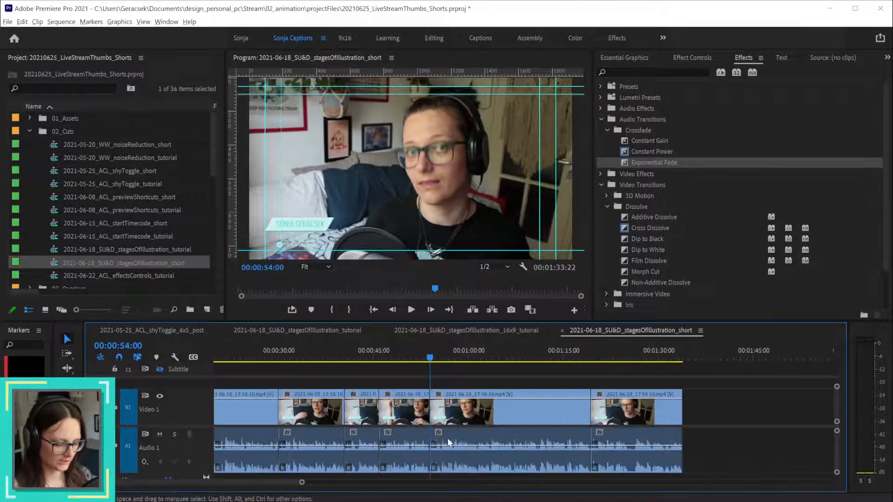
pyautogui.press('space')
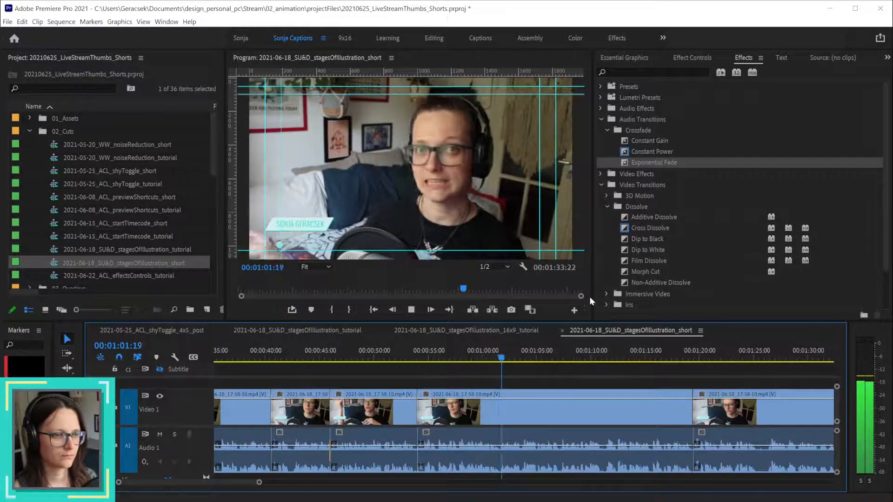
pyautogui.press('space')
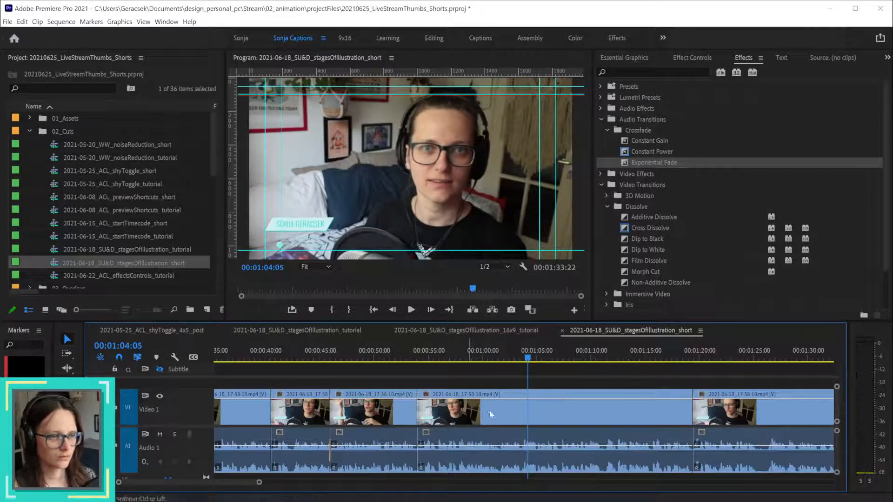
pyautogui.scroll(3, 477, 405)
pyautogui.moveTo(488, 358)
pyautogui.mouseDown()
pyautogui.moveTo(500, 357)
pyautogui.moveTo(495, 363)
pyautogui.mouseUp()
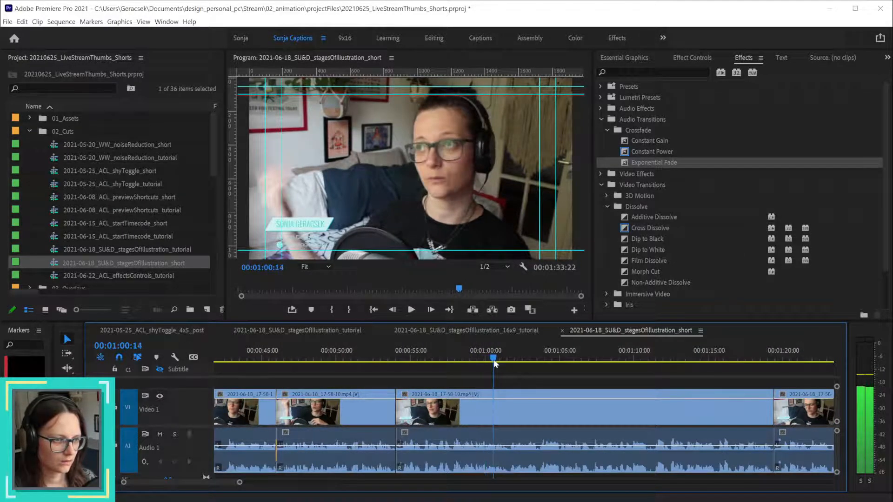
pyautogui.press('space')
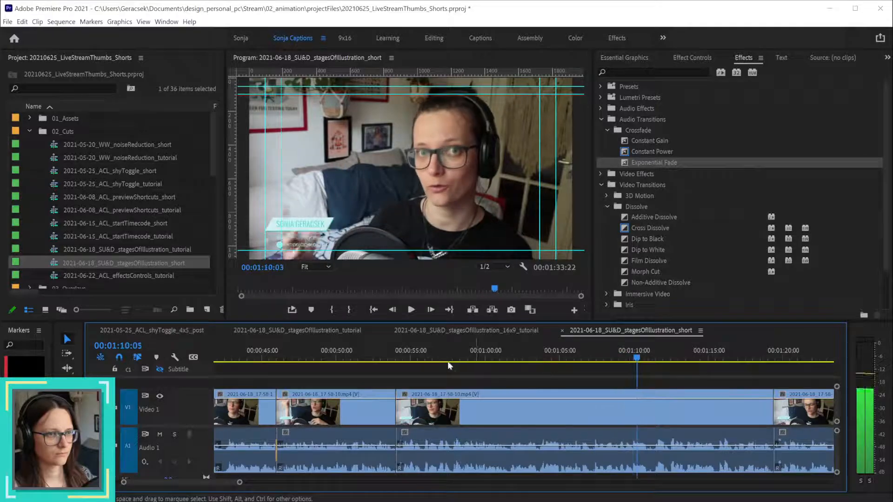
pyautogui.press('space')
# - Split the clip at 00:00:57:20 and 00:01:07:05 and ripple-delete the section in between
pyautogui.moveTo(420, 352); pyautogui.dragTo(454, 357)
pyautogui.click(496, 424)
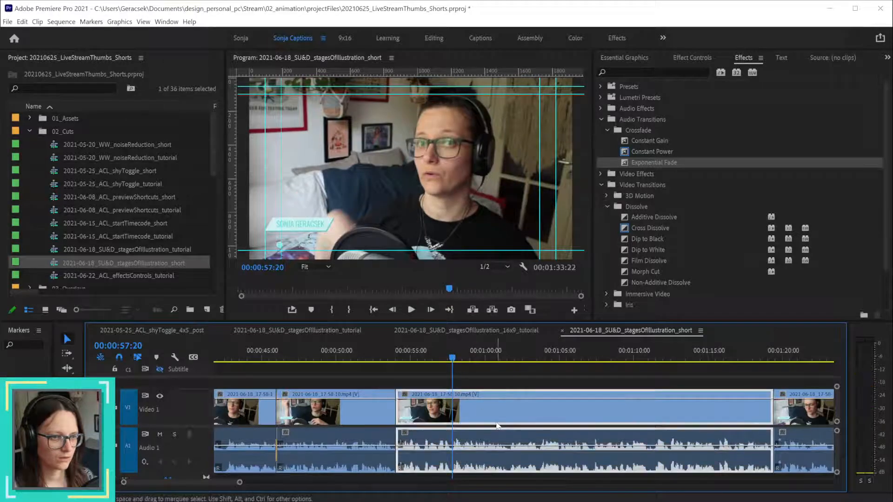
pyautogui.hotkey('ctrl', 'k')
pyautogui.moveTo(539, 357); pyautogui.dragTo(592, 359)
pyautogui.click(607, 420)
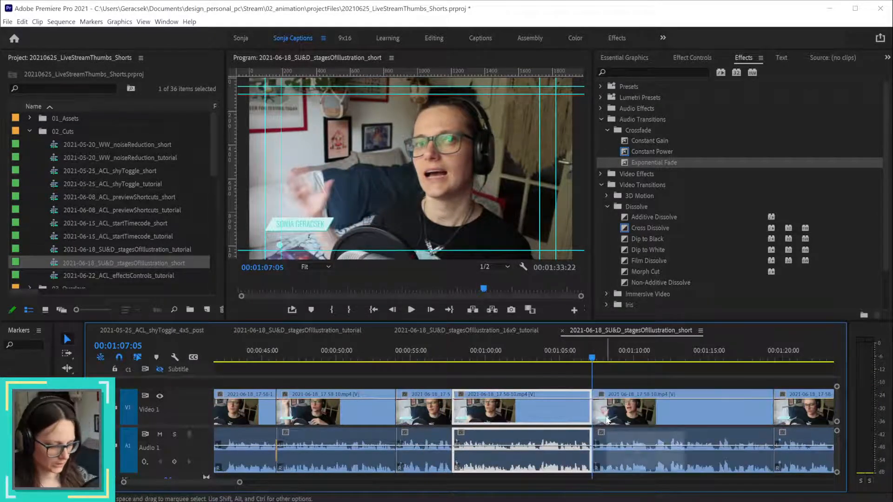
pyautogui.hotkey('shift', 'Delete')
# - Play over the new join and split the clip after it at 00:01:01:23
pyautogui.click(416, 357)
pyautogui.press('space')
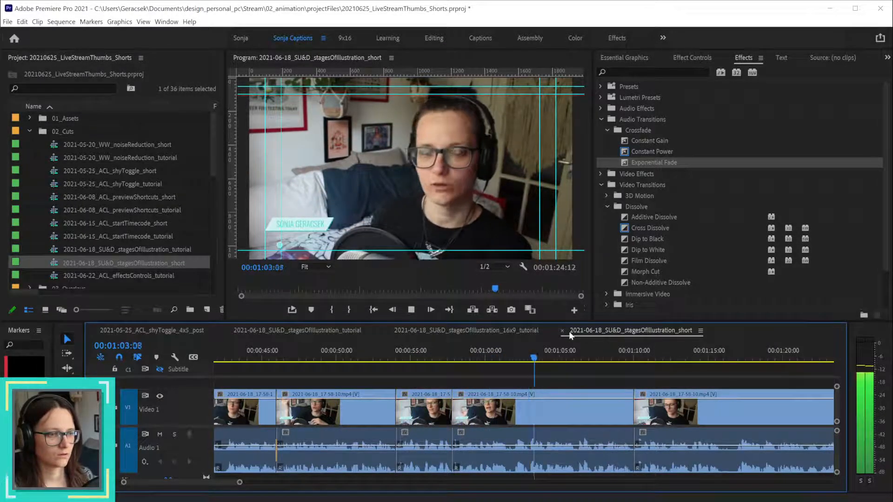
pyautogui.click(491, 357)
pyautogui.moveTo(493, 355); pyautogui.dragTo(515, 354)
pyautogui.click(538, 401)
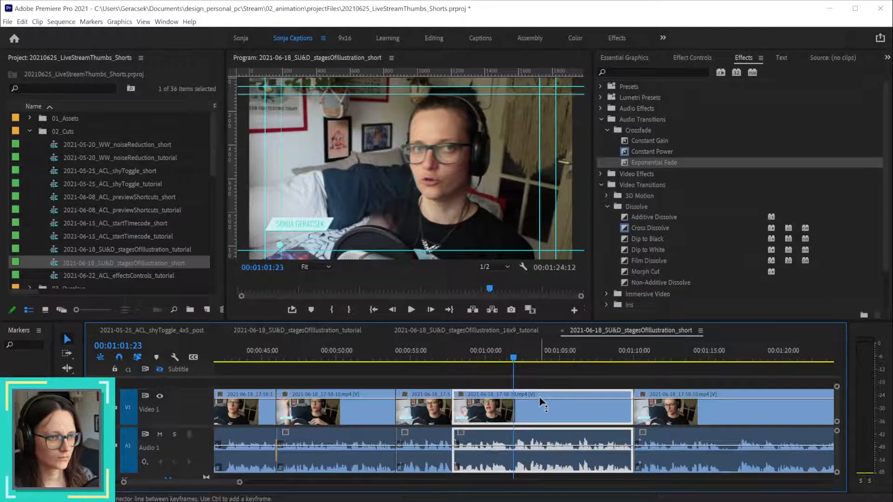
pyautogui.hotkey('ctrl', 'k')
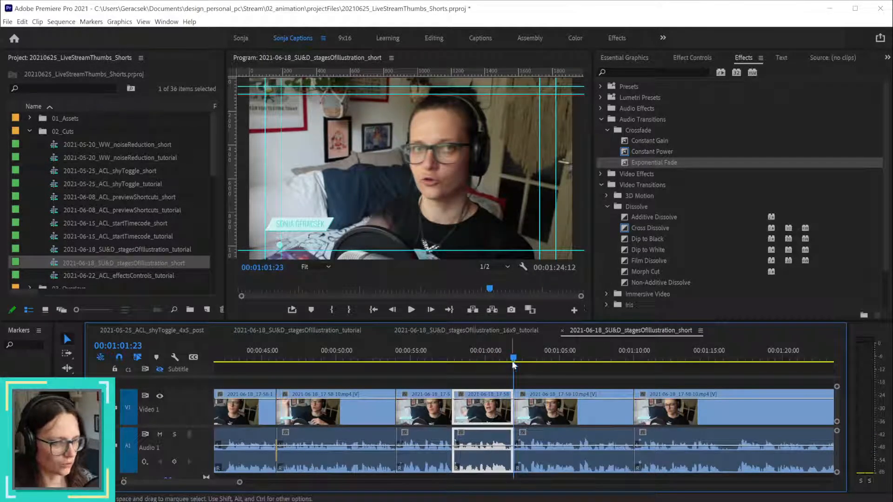
# - Split the following clip at about 00:01:06:07 and ripple-delete the section from 00:01:01:23 to there
pyautogui.moveTo(519, 356); pyautogui.dragTo(578, 363)
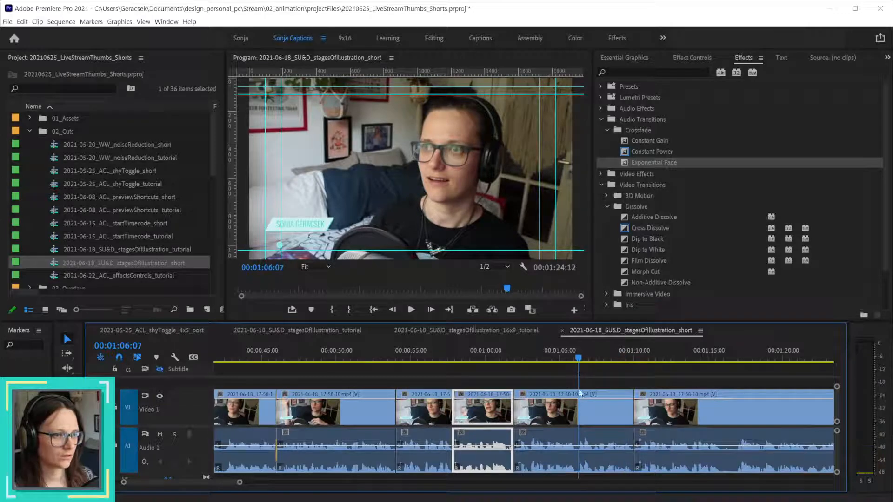
pyautogui.press('space')
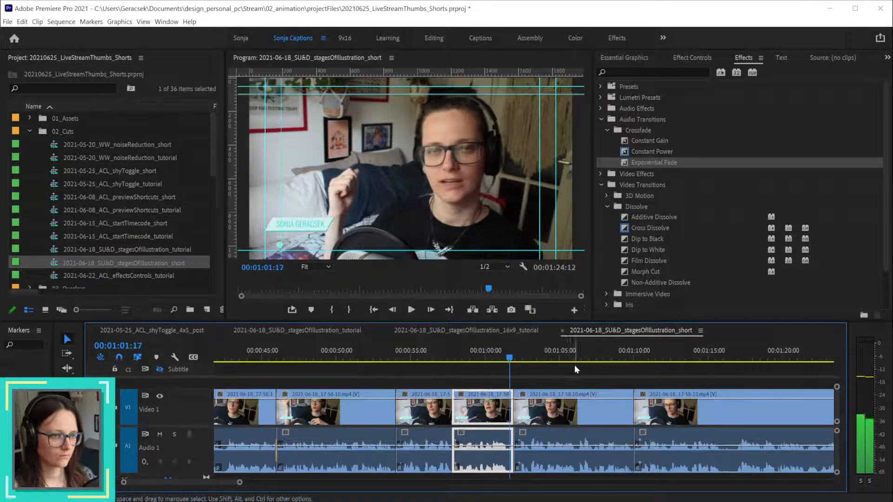
pyautogui.moveTo(572, 359); pyautogui.dragTo(580, 359)
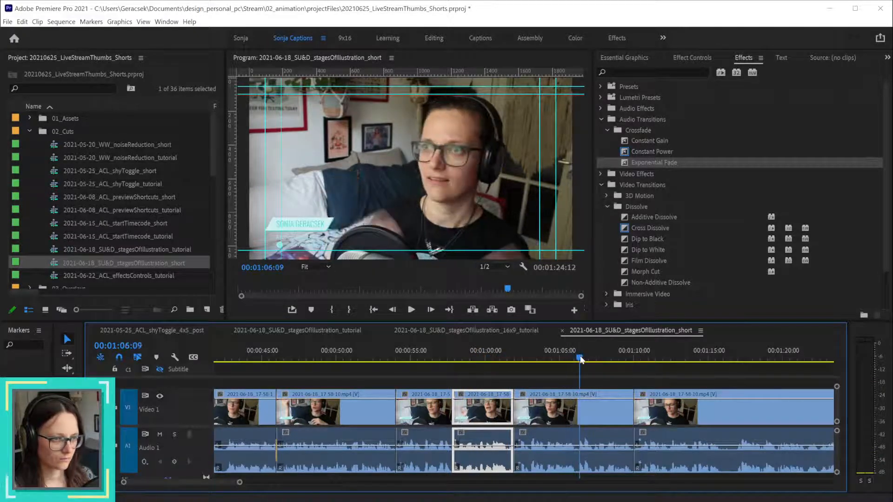
pyautogui.click(598, 421)
pyautogui.hotkey('ctrl', 'k')
pyautogui.hotkey('shift', 'Delete')
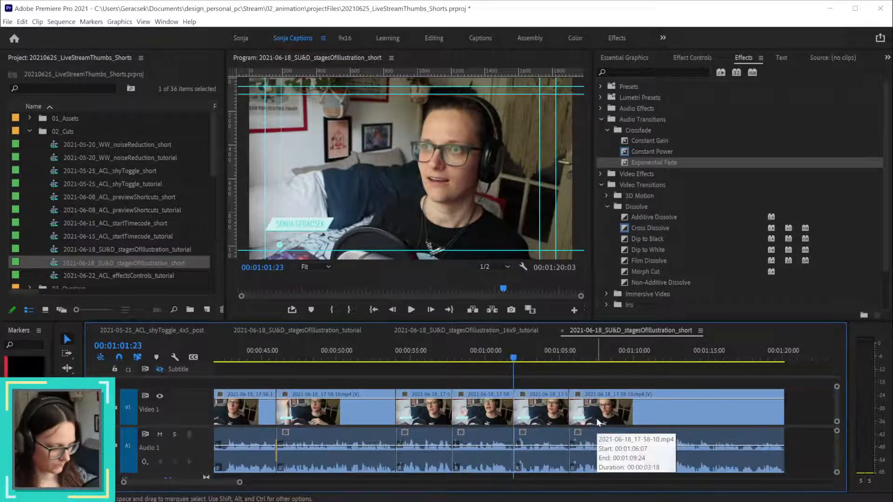
# - Trim the clip before the 00:01:01:23 join to end at 00:01:01:10, start the next clip earlier, and slide it against the trimmed end
pyautogui.click(496, 358)
pyautogui.press('space')
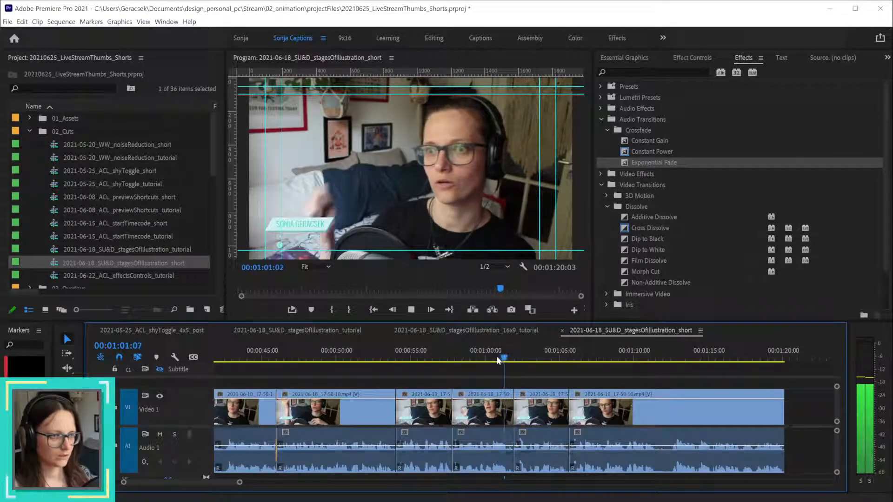
pyautogui.press('space')
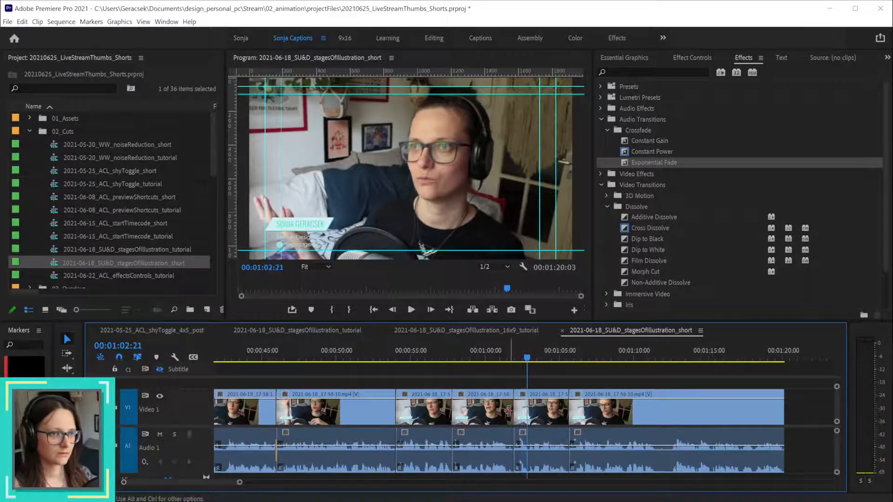
pyautogui.scroll(5, 509, 403)
pyautogui.moveTo(464, 358); pyautogui.dragTo(497, 357)
pyautogui.click(510, 419)
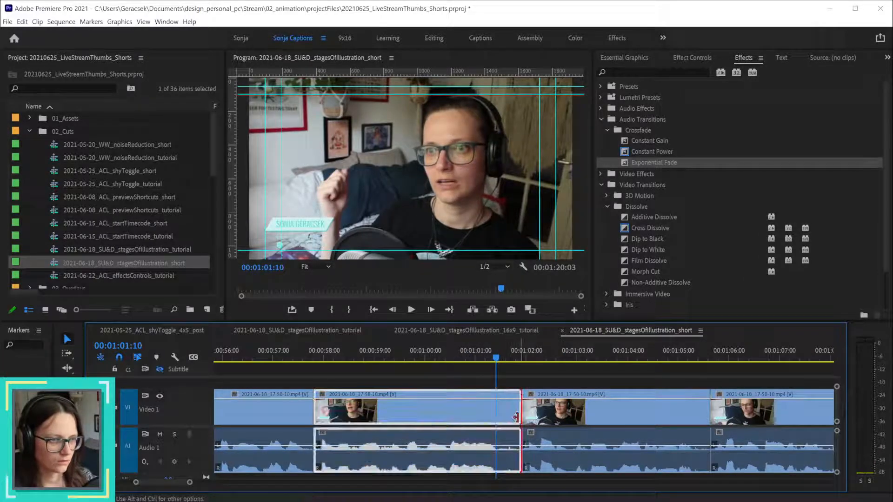
pyautogui.moveTo(518, 418)
pyautogui.mouseDown()
pyautogui.moveTo(495, 420)
pyautogui.moveTo(521, 417)
pyautogui.moveTo(508, 412)
pyautogui.mouseUp()
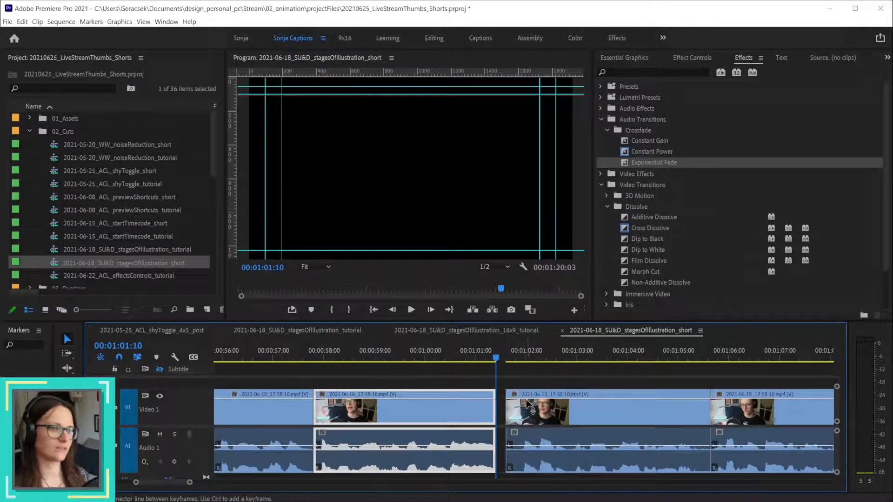
pyautogui.moveTo(545, 412); pyautogui.dragTo(573, 413)
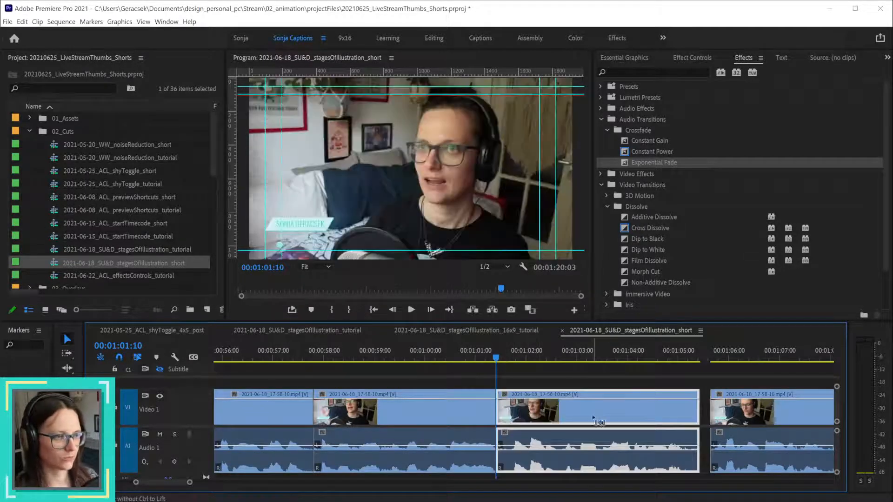
# - Close the gap after the clip starting at 00:01:01:10 and play over the join before it
pyautogui.hotkey('ctrl', 'z')
pyautogui.rightClick(502, 413)
pyautogui.click(534, 418)
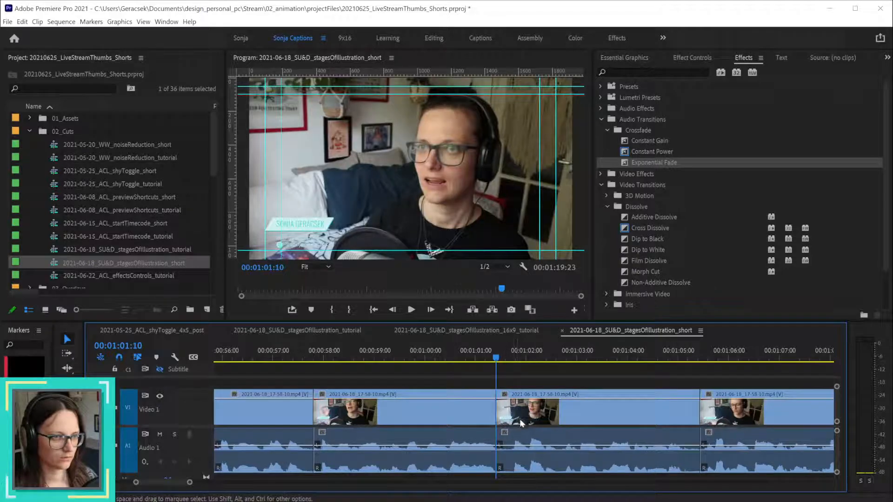
pyautogui.press('-')
pyautogui.click(481, 361)
pyautogui.press('space')
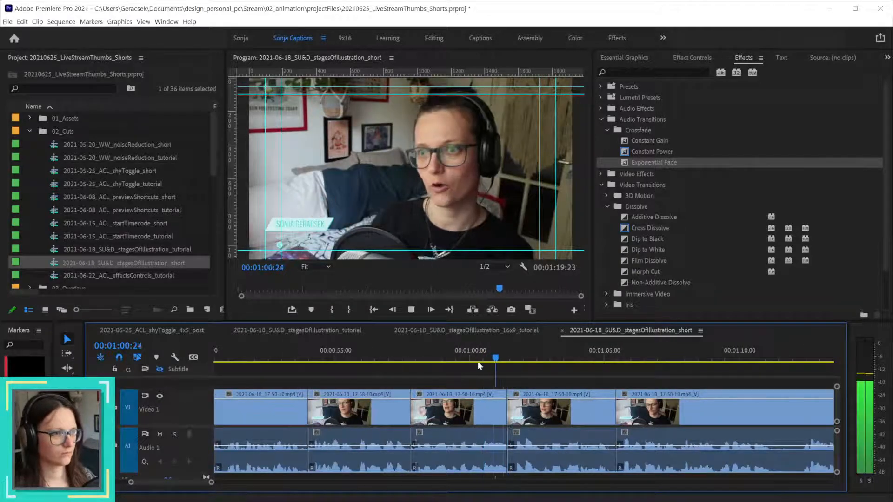
pyautogui.press('space')
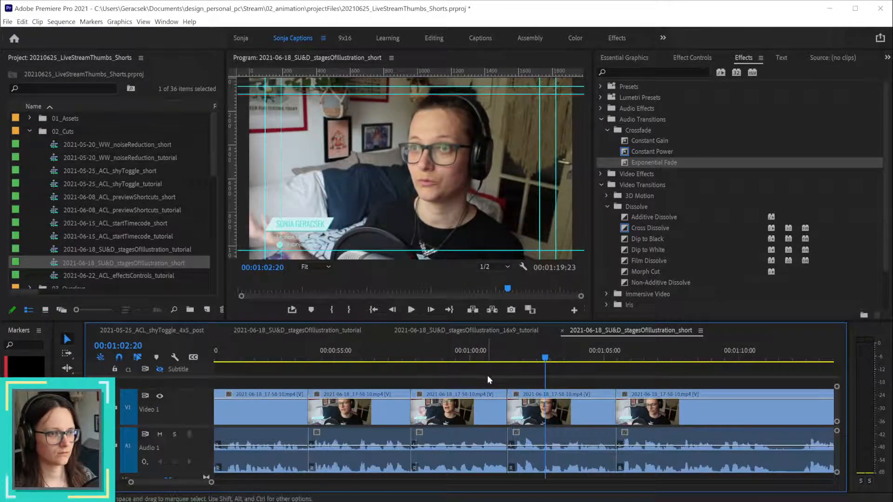
# - Add an Exponential Fade to the audio join at 00:01:01:10 and shorten it to a few frames
pyautogui.click(644, 164)
pyautogui.moveTo(515, 450); pyautogui.dragTo(507, 451)
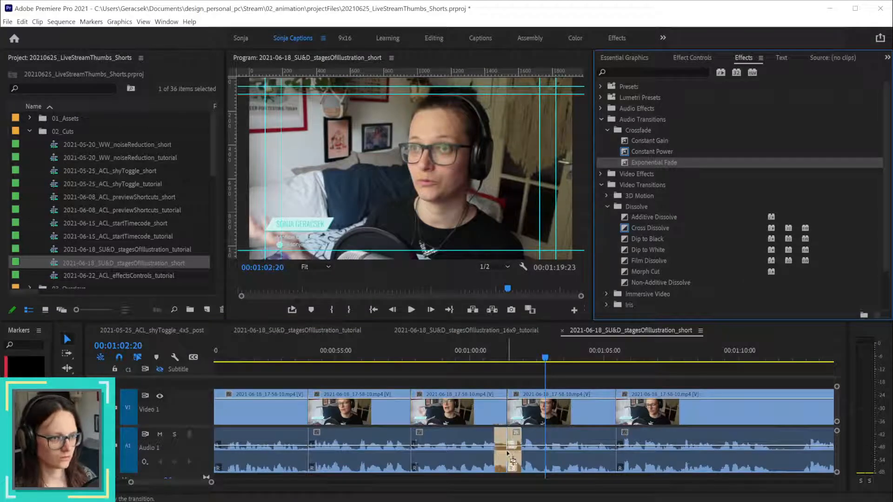
pyautogui.scroll(3, 505, 450)
pyautogui.moveTo(562, 453); pyautogui.dragTo(520, 453)
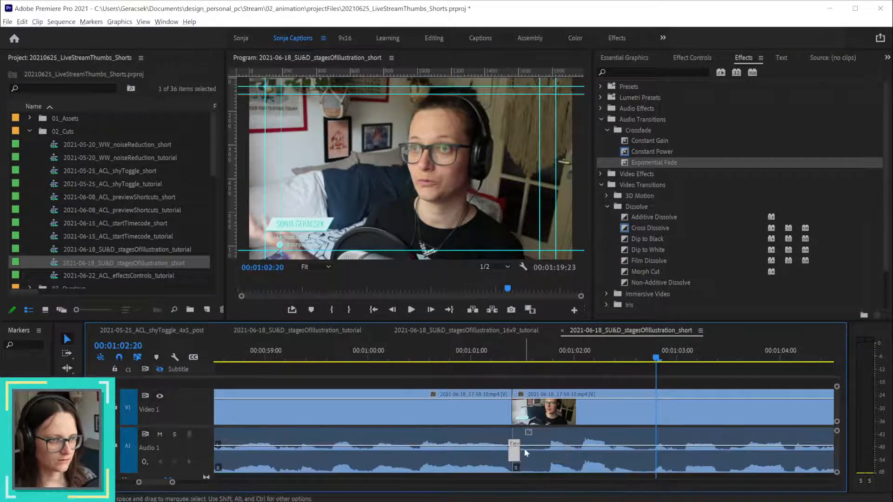
# - Play from about 00:01:00:00 to the end of the sequence to check the faded join and the remaining footage
pyautogui.scroll(-4, 524, 449)
pyautogui.click(488, 358)
pyautogui.press('space')
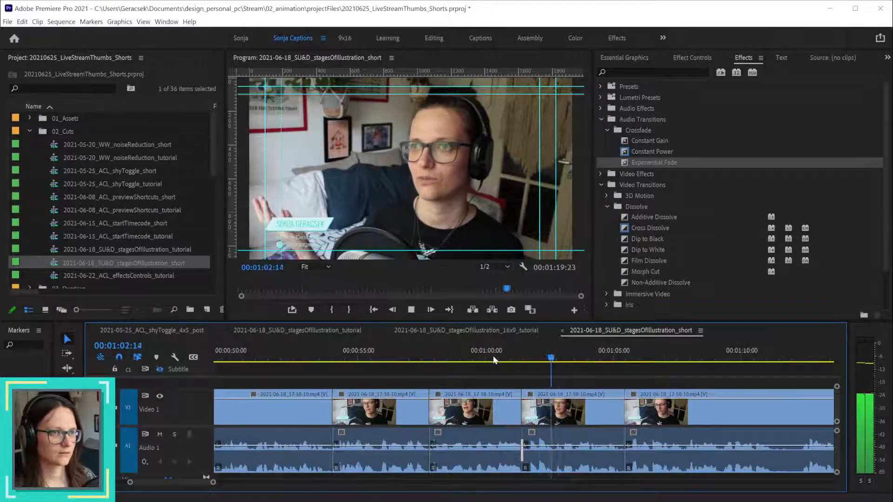
pyautogui.scroll(-2, 514, 381)
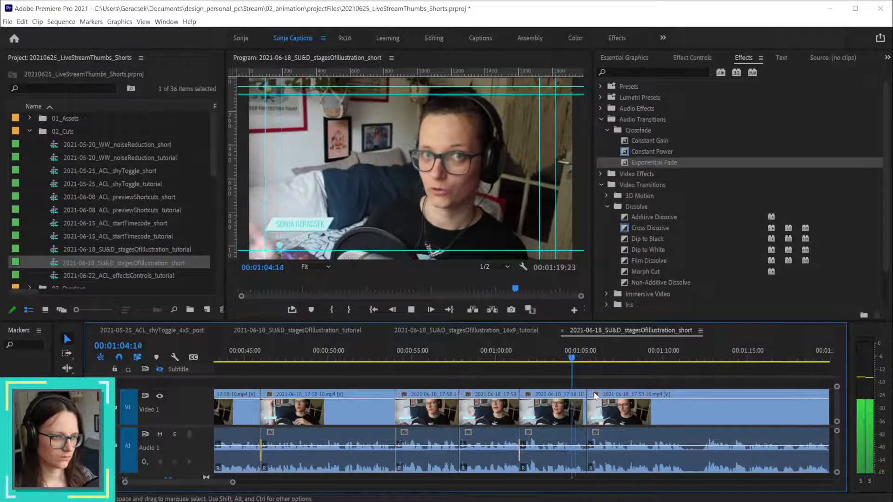
pyautogui.scroll(-2, 605, 414)
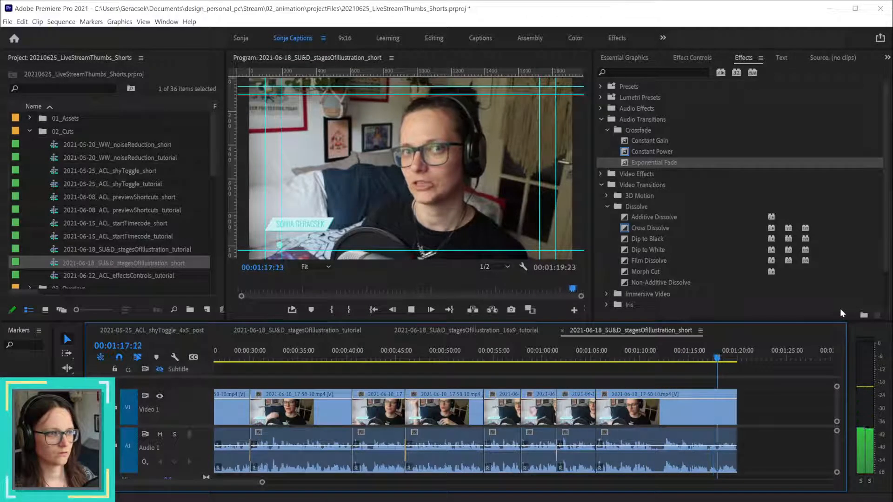
pyautogui.scroll(-4, 593, 426)
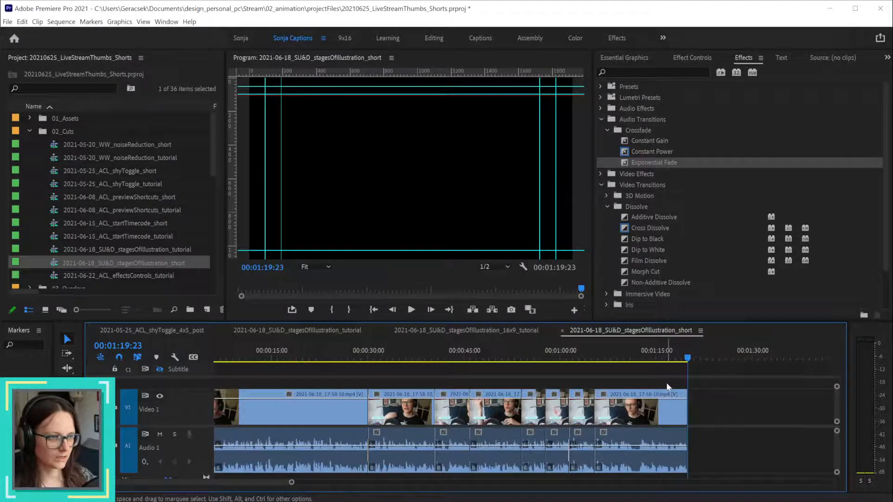
pyautogui.scroll(4, 666, 378)
pyautogui.scroll(-5, 666, 378)
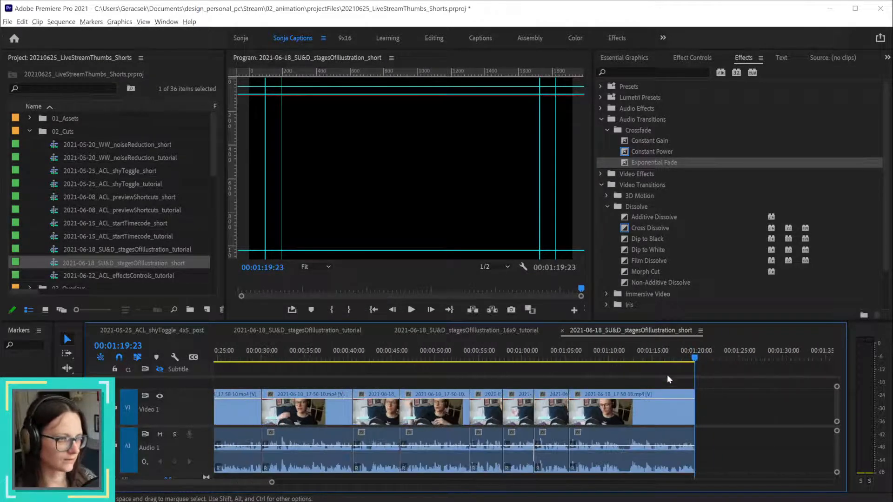
# - Play the sequence from its start and split the first clip at 00:00:17:11
pyautogui.press('Home')
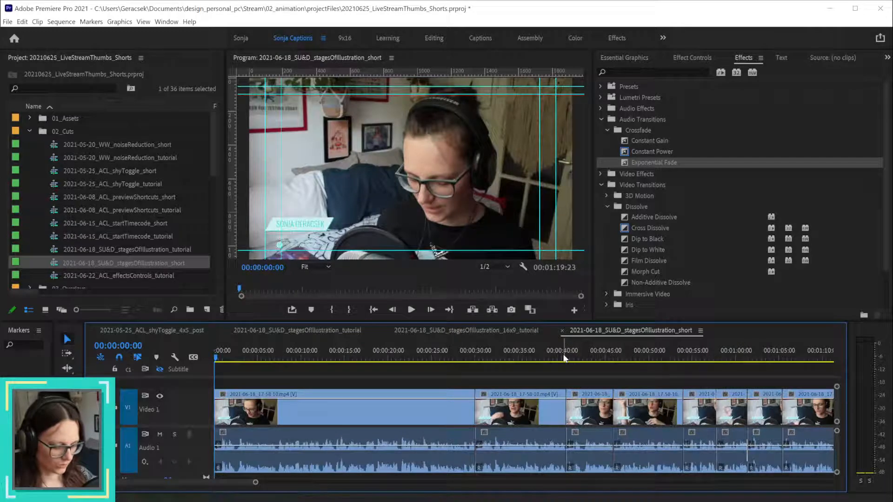
pyautogui.press('space')
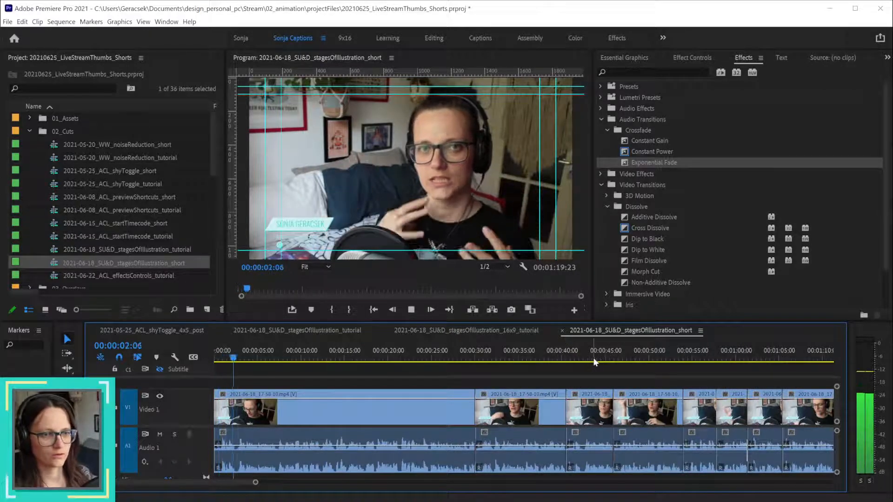
pyautogui.scroll(2, 247, 439)
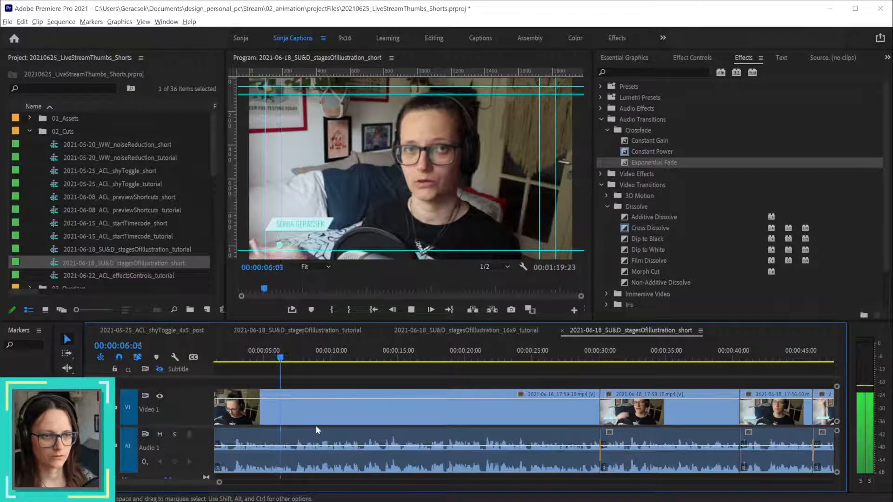
pyautogui.scroll(-2, 320, 428)
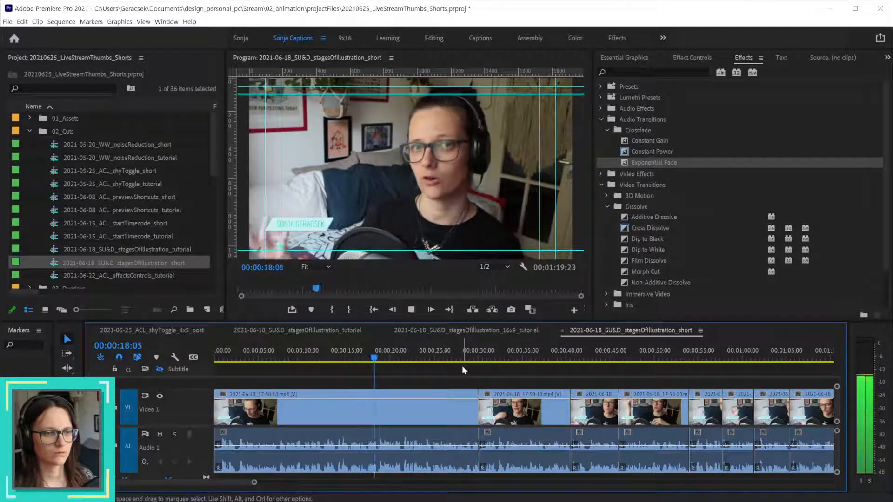
pyautogui.press('space')
pyautogui.scroll(3, 348, 423)
pyautogui.moveTo(375, 358); pyautogui.dragTo(381, 358)
pyautogui.click(411, 419)
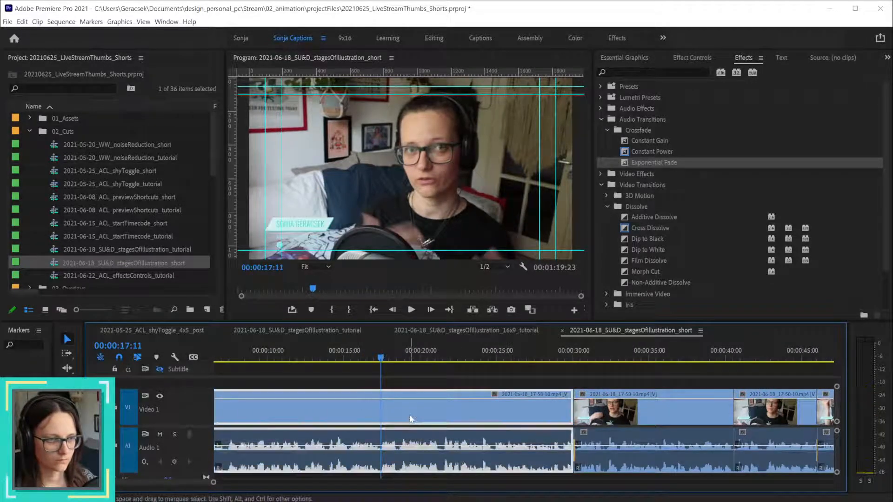
pyautogui.hotkey('ctrl', 'k')
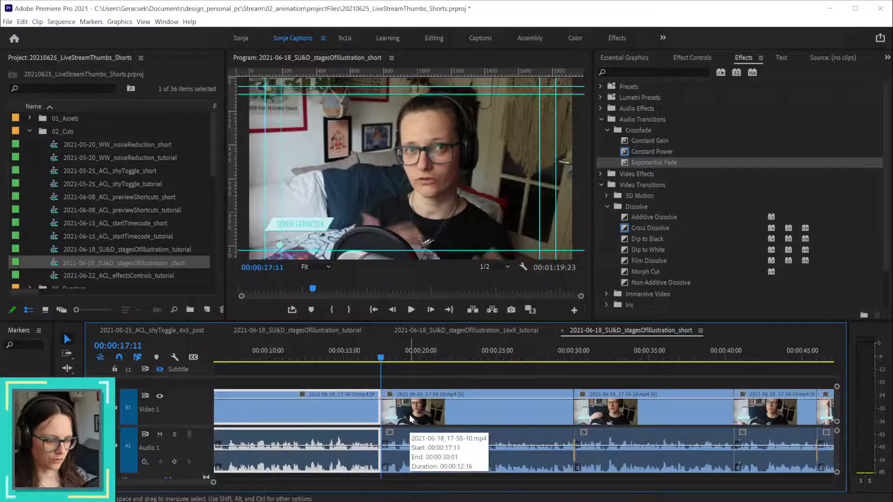
# - Review the footage after the cut, split the clip at 00:00:22:16 and ripple-delete the section from 00:00:17:11 to there
pyautogui.press('space')
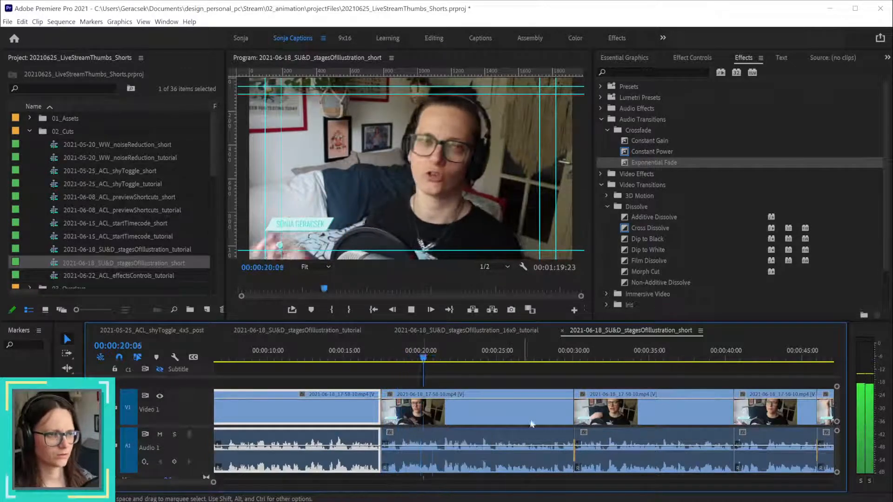
pyautogui.scroll(-1, 562, 448)
pyautogui.scroll(-1, 562, 448)
pyautogui.scroll(2, 563, 448)
pyautogui.scroll(-2, 564, 450)
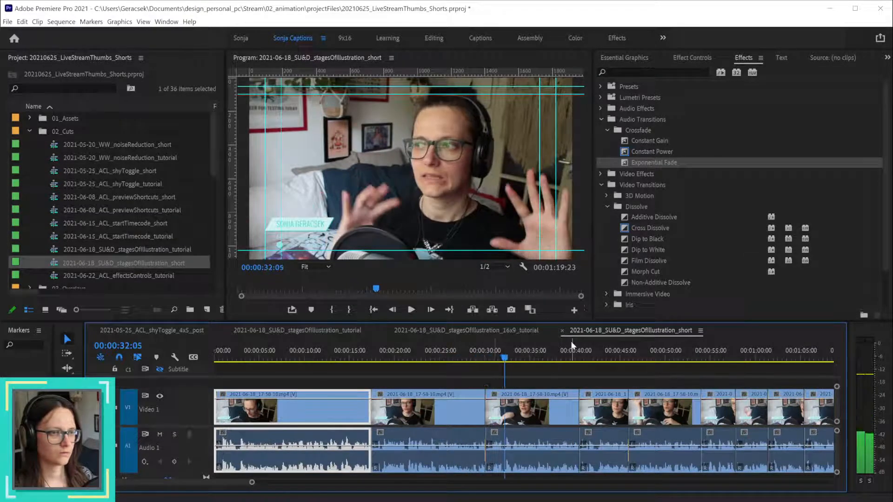
pyautogui.click(375, 349)
pyautogui.moveTo(375, 348); pyautogui.dragTo(418, 357)
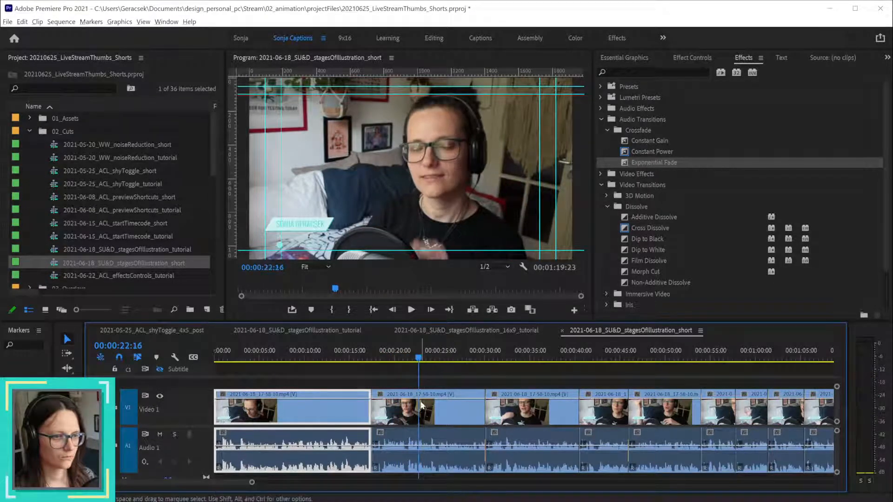
pyautogui.scroll(4, 422, 407)
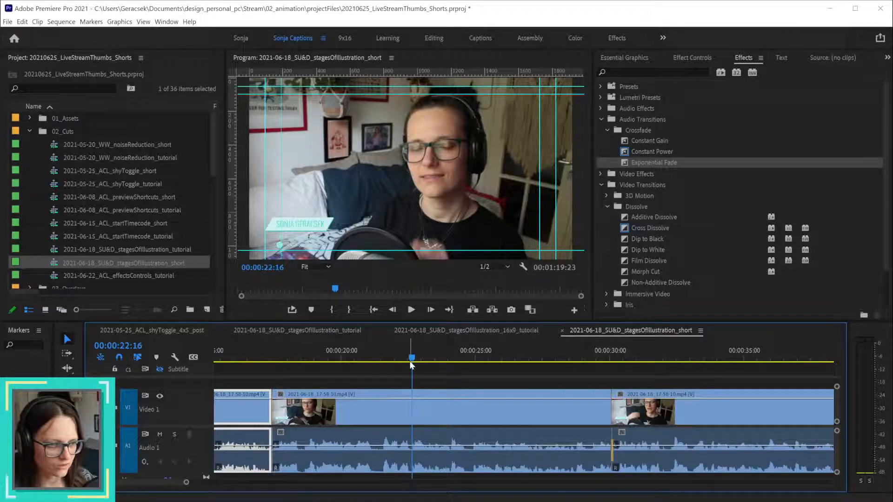
pyautogui.moveTo(408, 361); pyautogui.dragTo(411, 361)
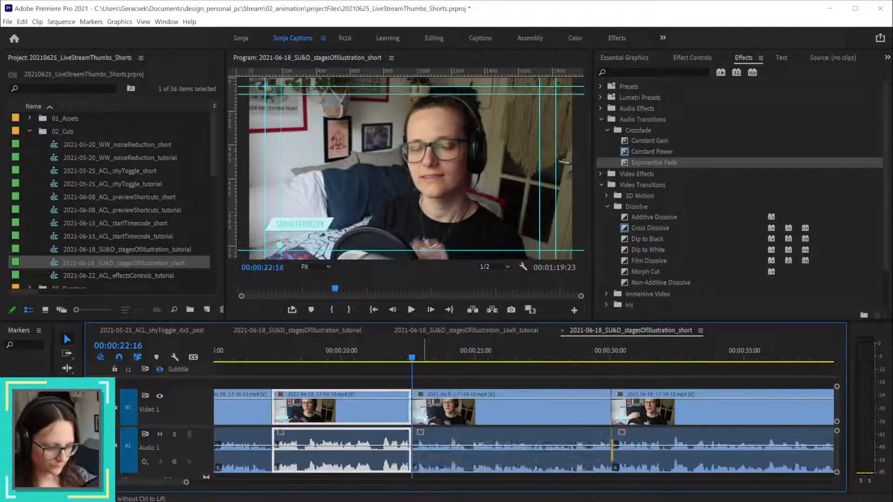
pyautogui.press('q')
# - Play over the 00:00:17:11 join, split the clip after it at 00:00:20:20 and ripple-delete its remainder
pyautogui.press('space')
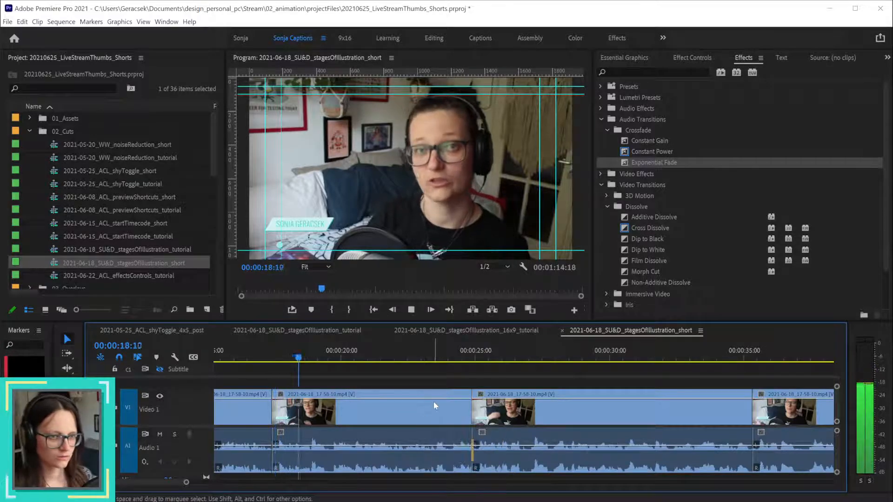
pyautogui.click(273, 349)
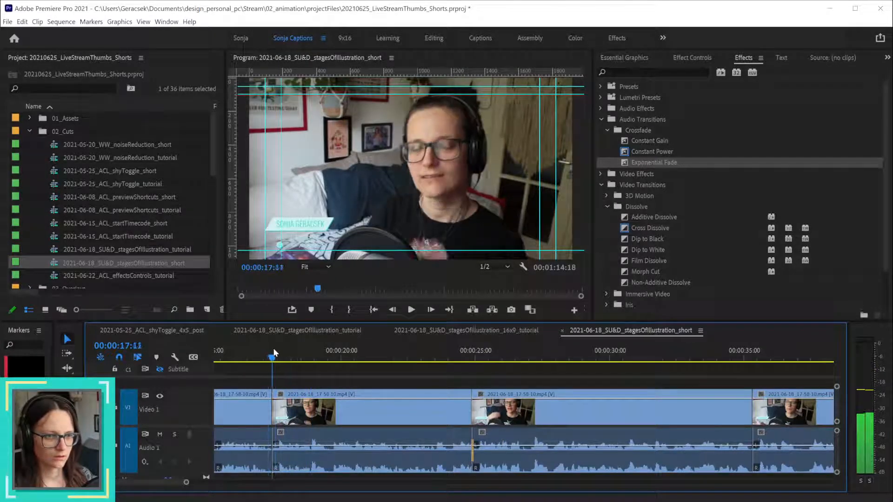
pyautogui.moveTo(281, 349); pyautogui.dragTo(355, 359)
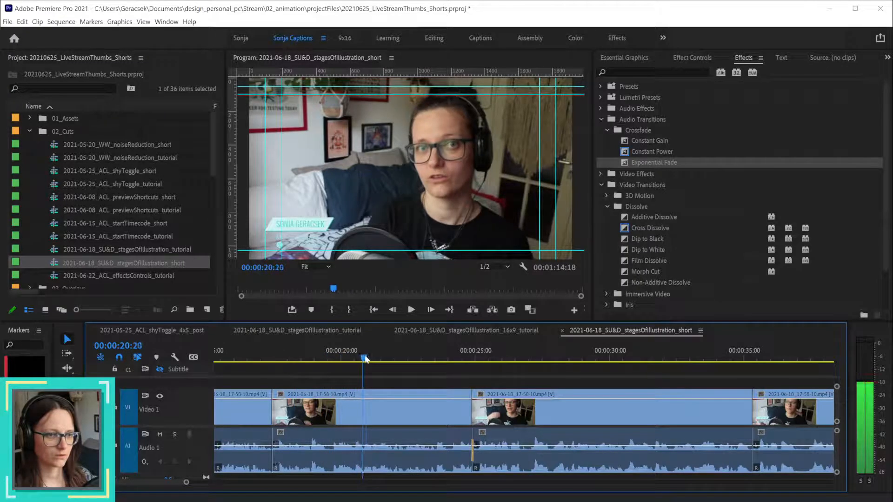
pyautogui.click(385, 419)
pyautogui.hotkey('ctrl', 'k')
pyautogui.click(400, 422)
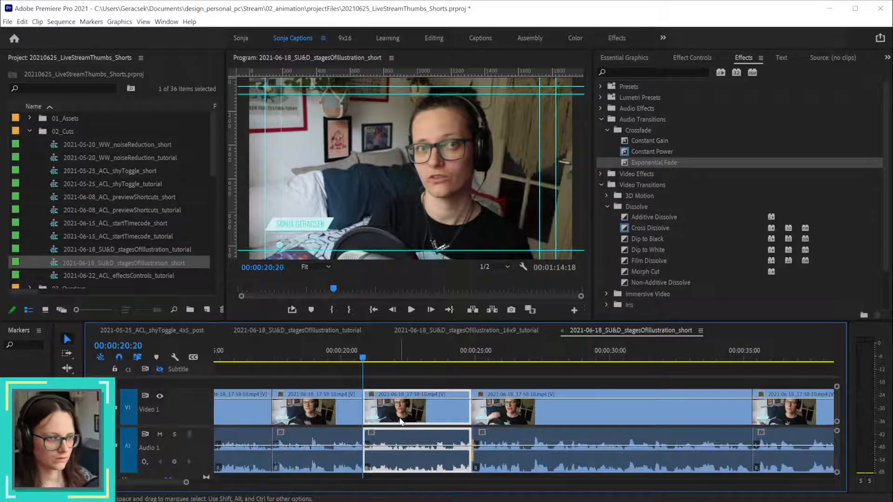
pyautogui.hotkey('shift', 'Delete')
pyautogui.press('-')
pyautogui.press('-')
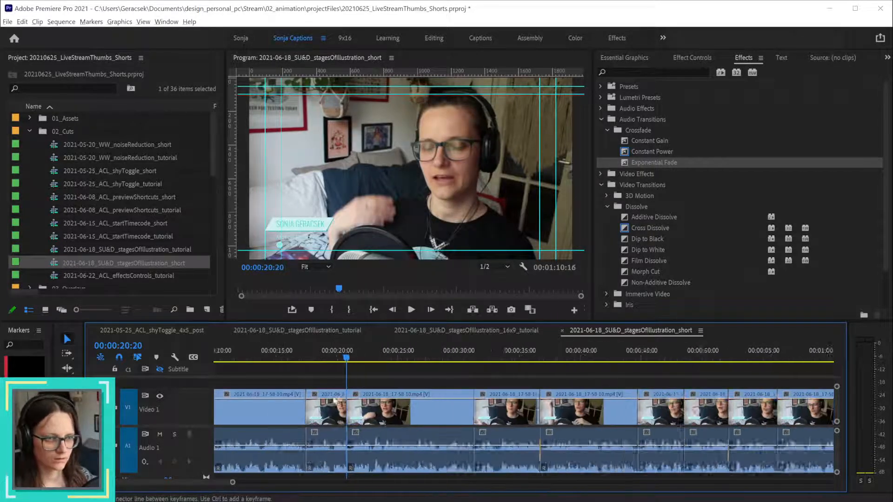
# - Play through the following clips and ripple-delete the whole clip starting at 00:00:36:19
pyautogui.press('space')
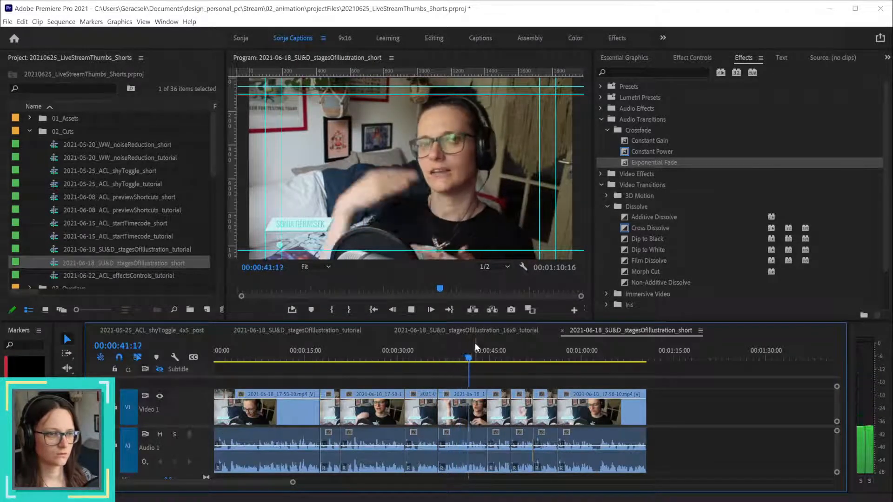
pyautogui.press('space')
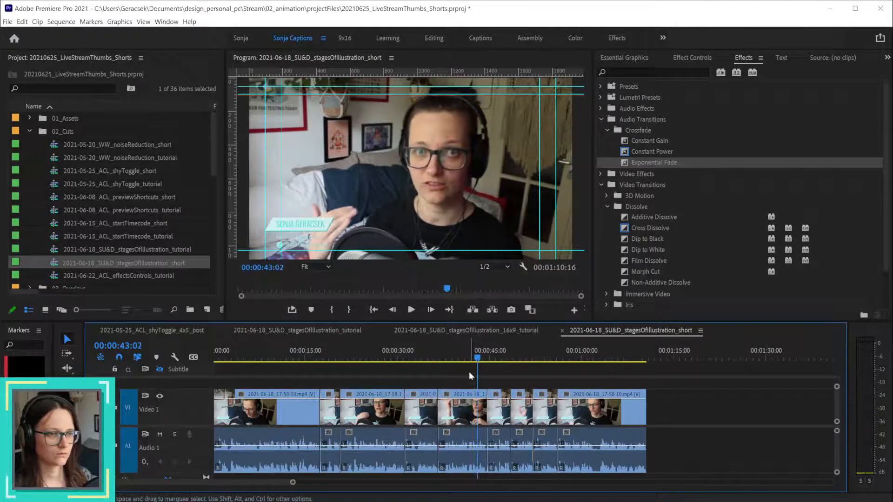
pyautogui.click(469, 421)
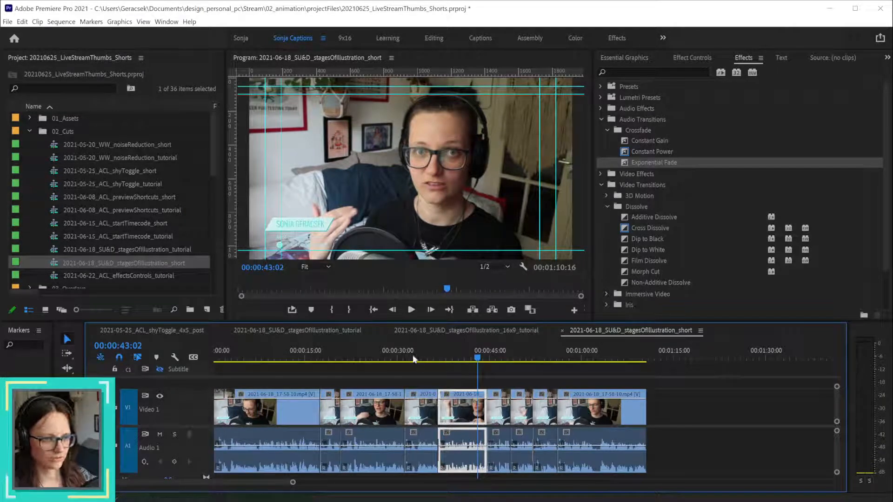
pyautogui.click(401, 356)
pyautogui.press('space')
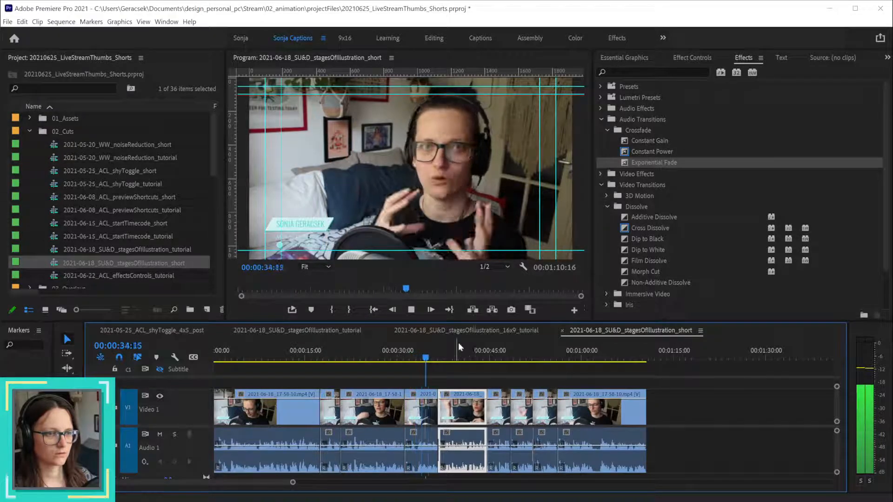
pyautogui.press('space')
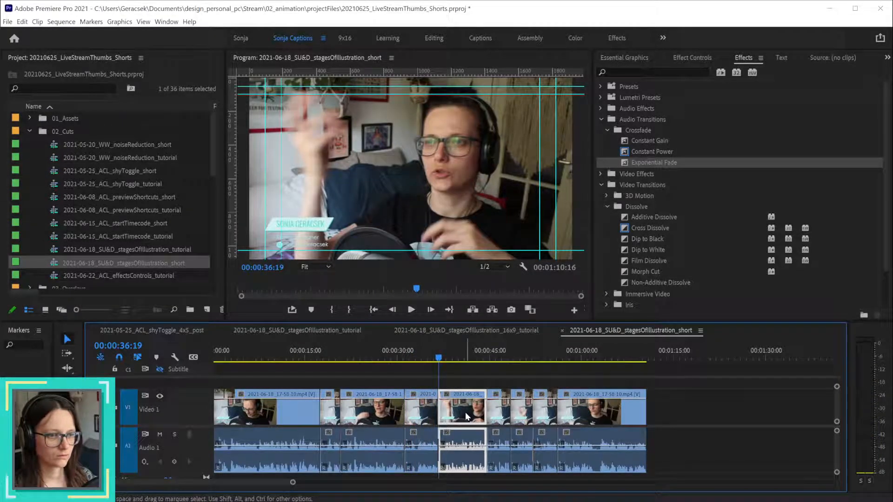
pyautogui.hotkey('shift', 'Delete')
# - Play over the new join from 00:00:34:15 and review the shortened sequence from its start
pyautogui.click(426, 357)
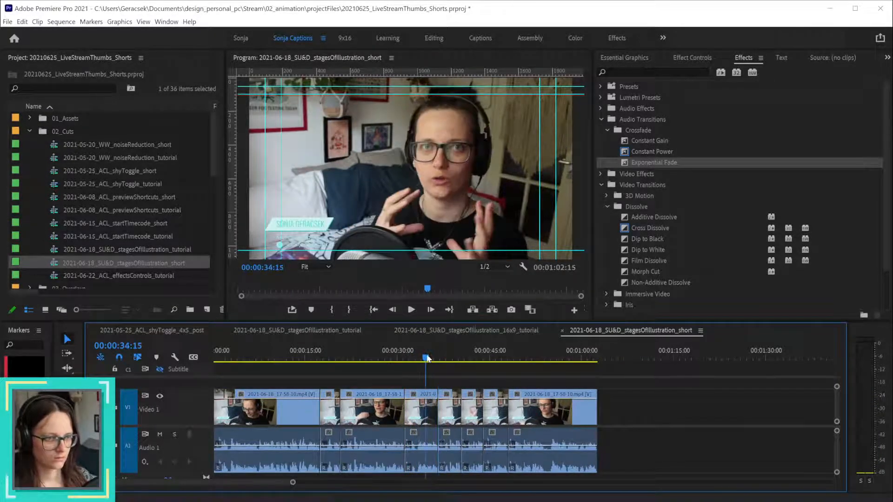
pyautogui.press('space')
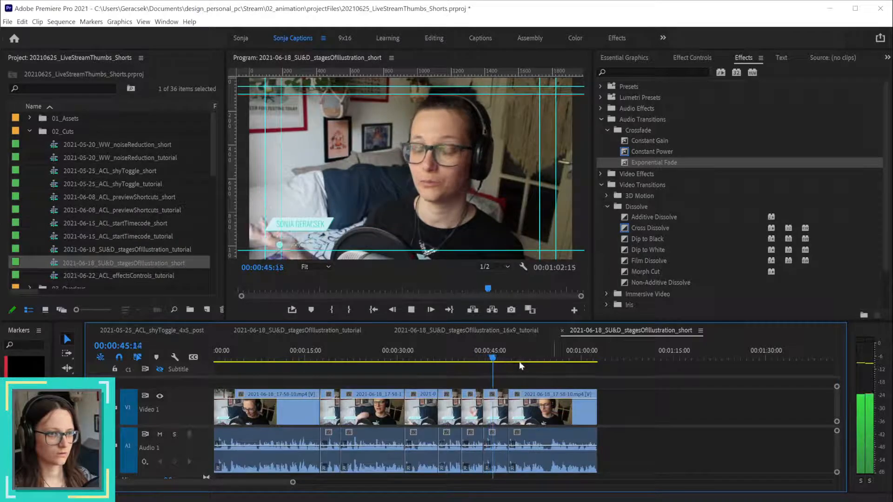
pyautogui.press('space')
pyautogui.scroll(3, 449, 428)
pyautogui.scroll(-1, 454, 425)
pyautogui.scroll(-1, 456, 423)
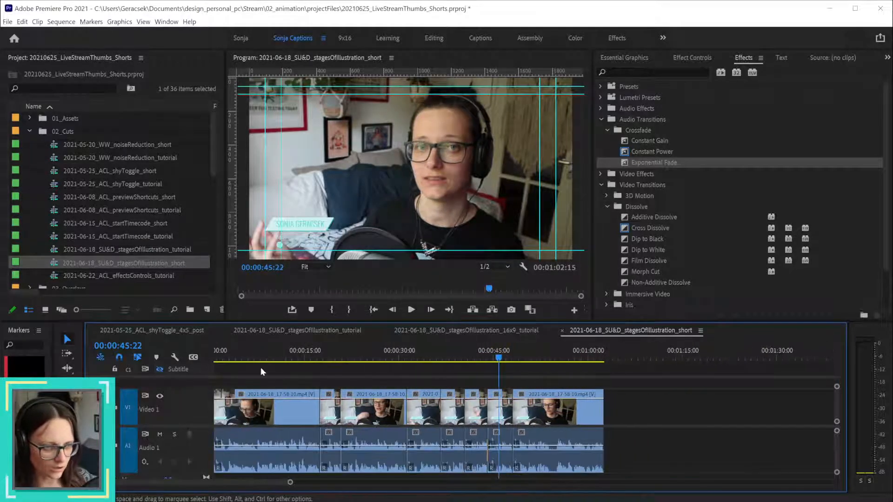
pyautogui.press('Home')
pyautogui.press('space')
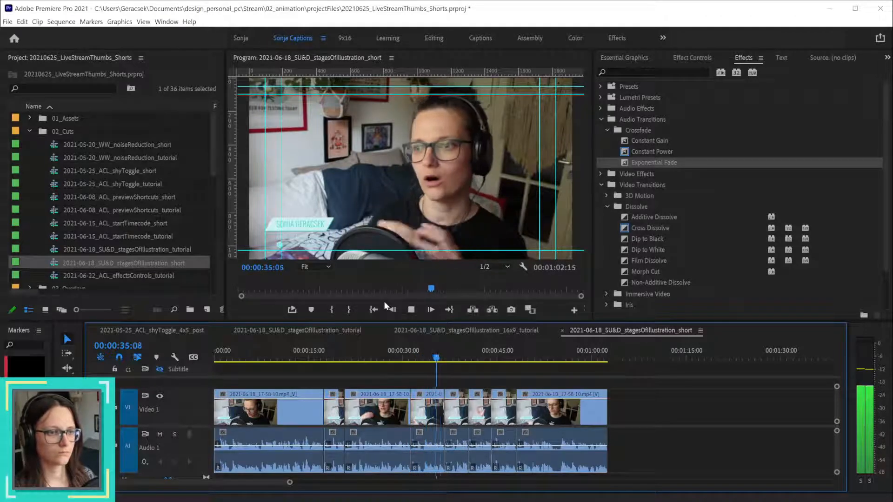
# - Play through the clips around 00:00:37 and replay the join at 00:00:36:11 to examine the cut
pyautogui.press('space')
pyautogui.scroll(3, 429, 377)
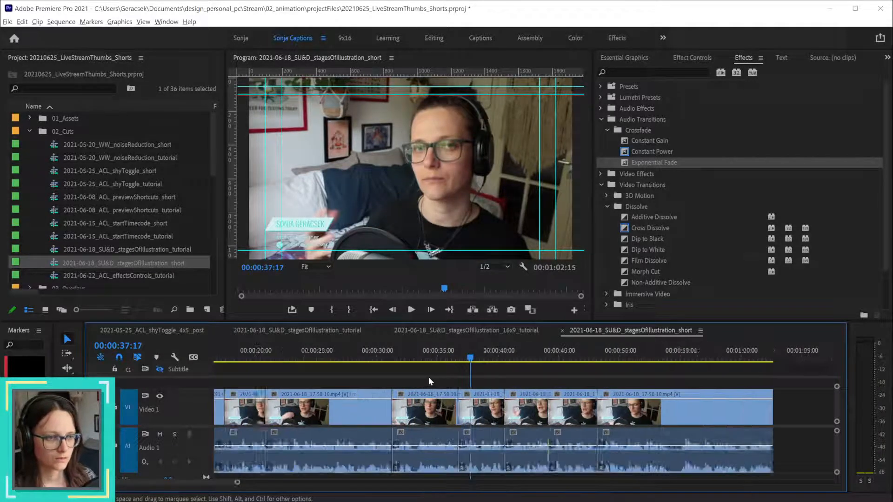
pyautogui.moveTo(399, 354); pyautogui.dragTo(512, 350)
pyautogui.scroll(5, 460, 414)
pyautogui.moveTo(534, 430); pyautogui.dragTo(509, 417)
pyautogui.press('space')
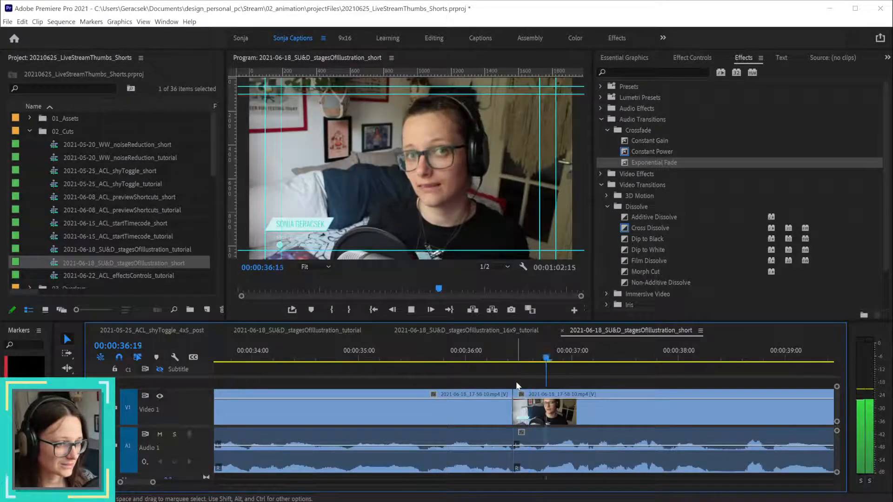
pyautogui.press('space')
pyautogui.press('-')
pyautogui.press('-')
pyautogui.press('-')
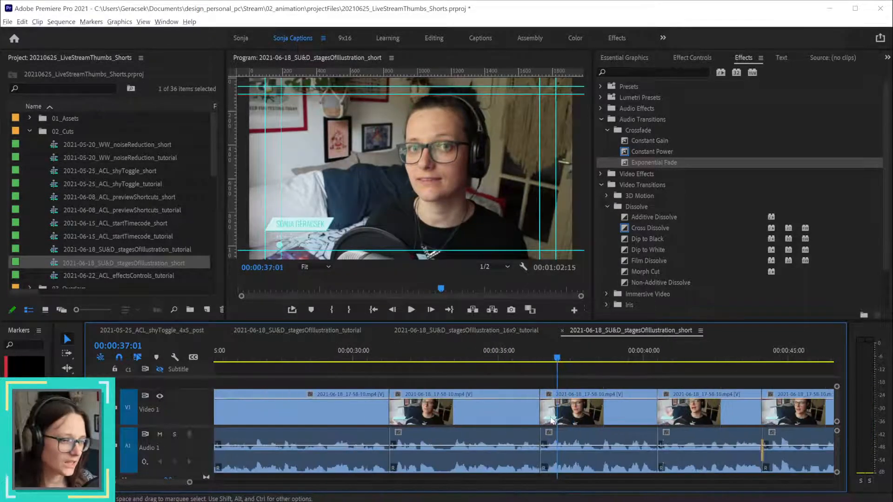
# - Select all clips from 00:00:36:11 onward, shift them seven frames later and ripple-delete the gap in front of them
pyautogui.press('a')
pyautogui.click(561, 422)
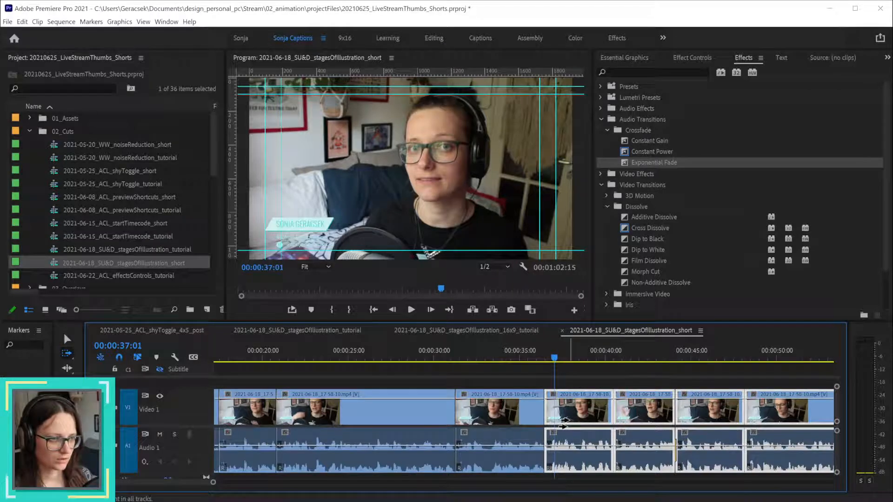
pyautogui.press('v')
pyautogui.press('=')
pyautogui.press('=')
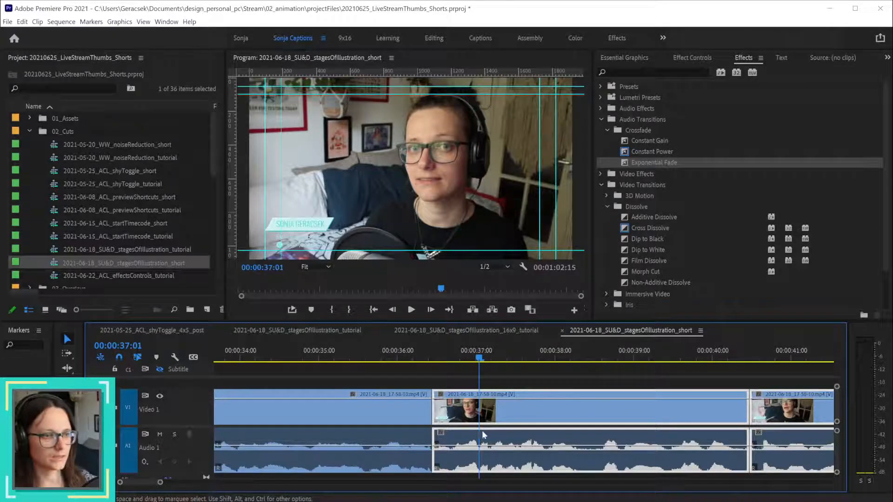
pyautogui.moveTo(482, 431); pyautogui.dragTo(455, 421)
pyautogui.rightClick(447, 417)
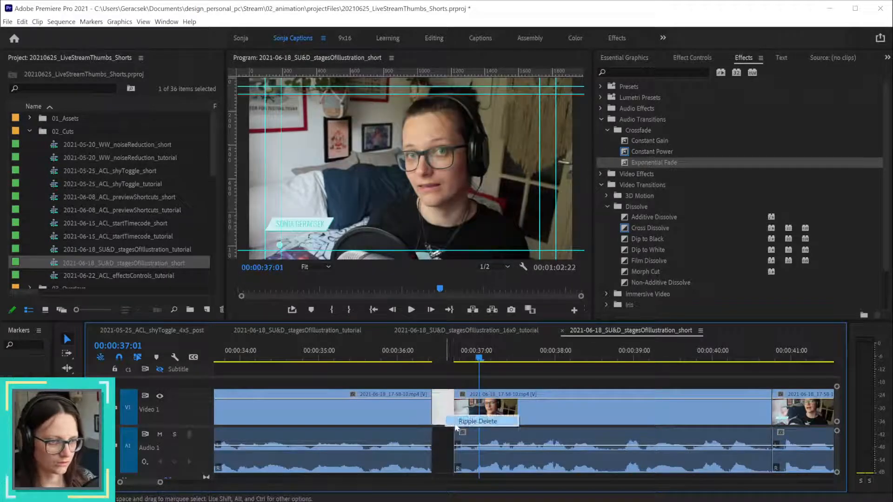
pyautogui.click(477, 420)
pyautogui.press('-')
pyautogui.press('-')
pyautogui.press('-')
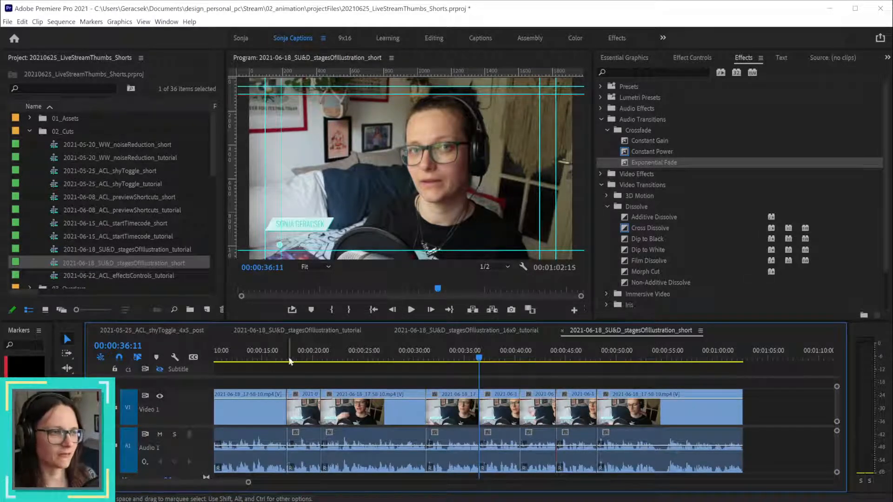
# - Play the sequence from about 00:00:16:16 to 00:00:53:18 to review the joins
pyautogui.moveTo(293, 357); pyautogui.dragTo(280, 358)
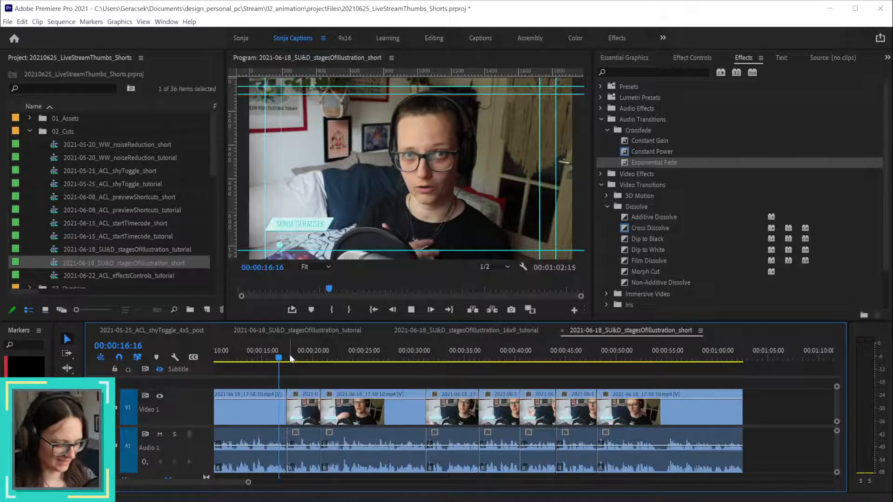
pyautogui.press('space')
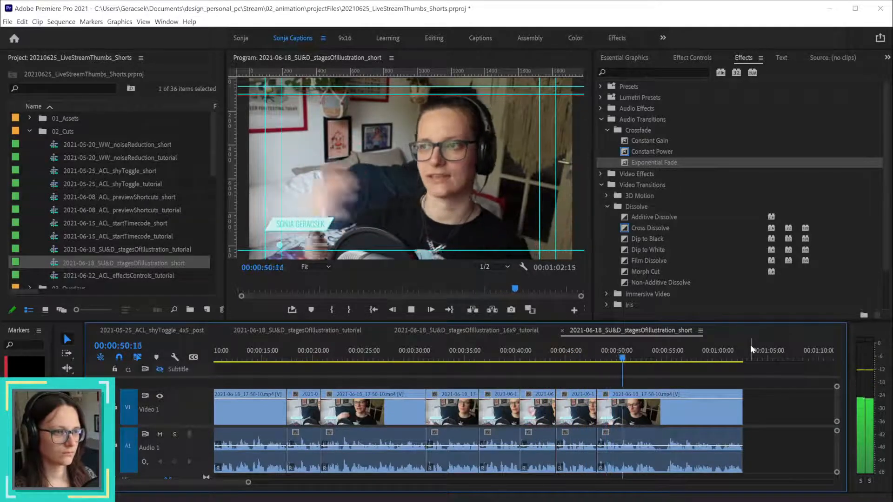
pyautogui.press('space')
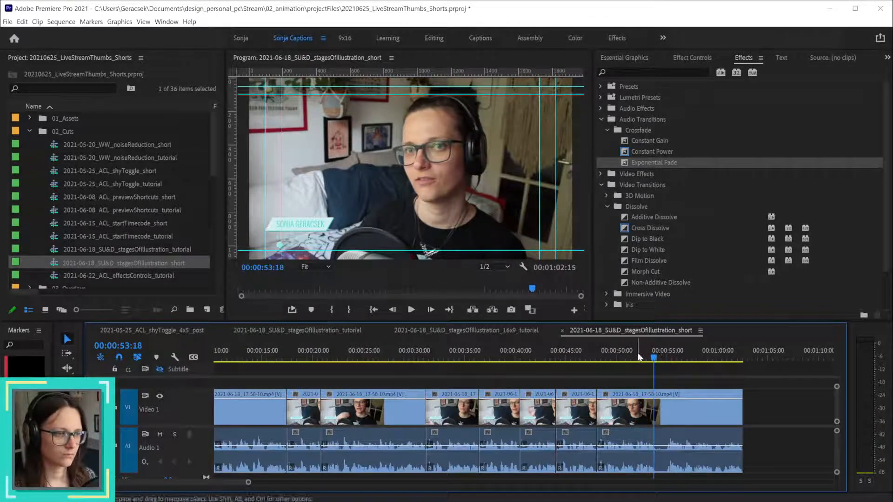
# - Split the last clip at 00:00:53:22 and ripple-trim its second part's start up to 00:00:55:02
pyautogui.click(656, 357)
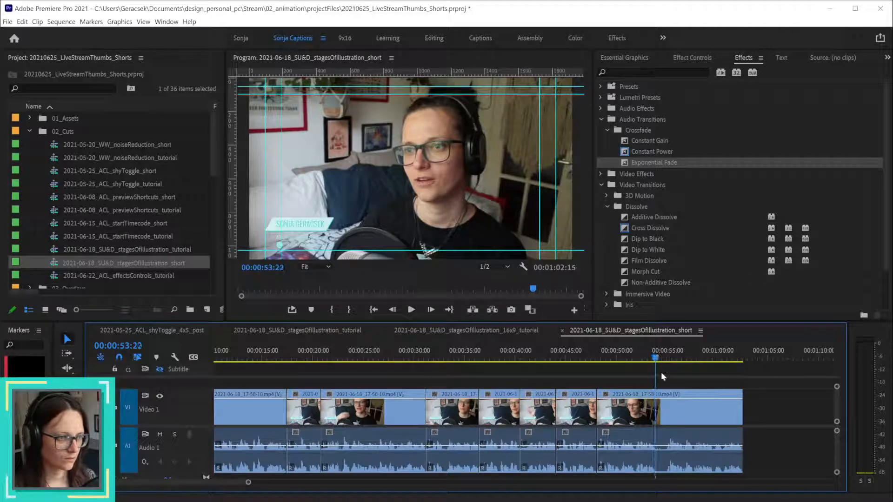
pyautogui.click(678, 416)
pyautogui.hotkey('ctrl', 'k')
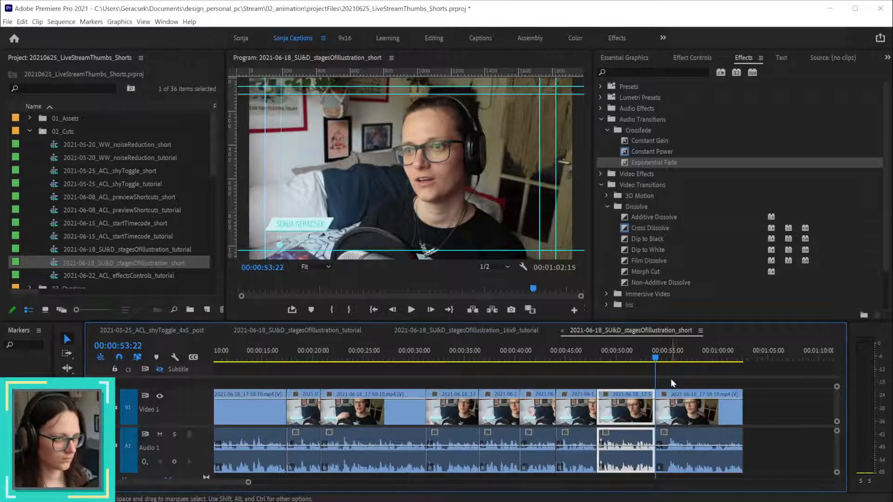
pyautogui.scroll(2, 671, 379)
pyautogui.click(664, 356)
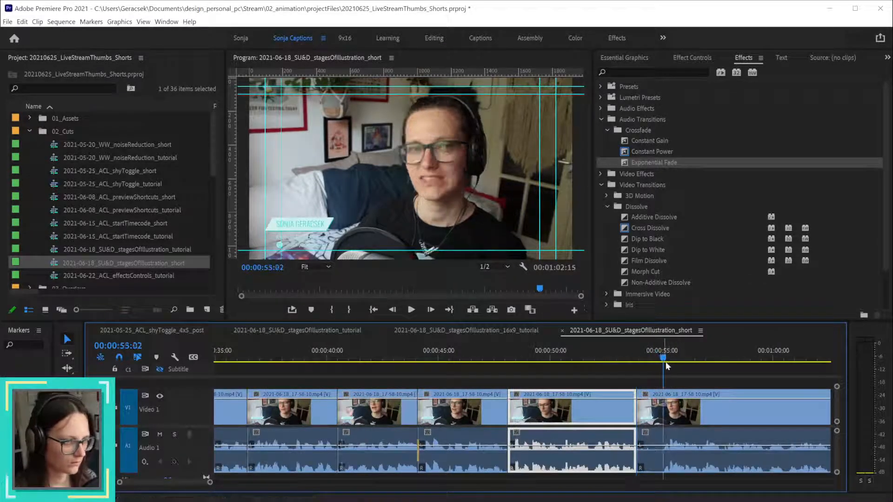
pyautogui.press('q')
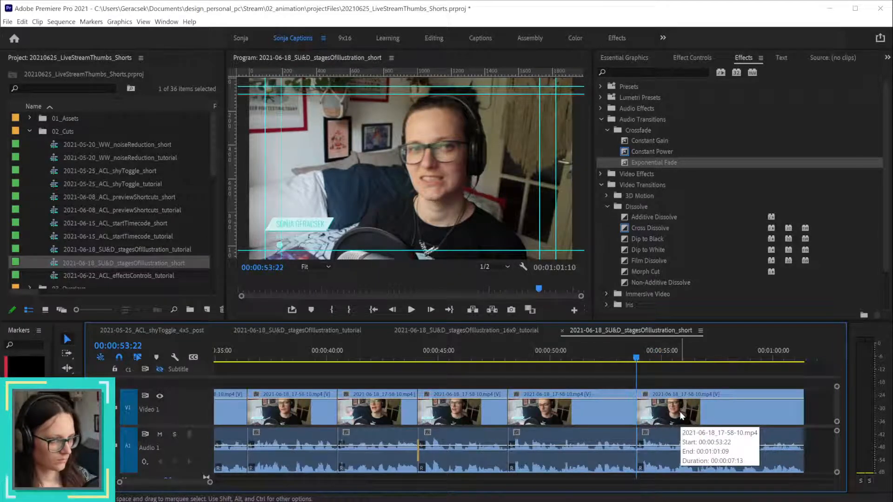
# - Play on from the cut at 00:00:53:22 and ripple-trim the last clip's start up to 00:00:55:11
pyautogui.press('space')
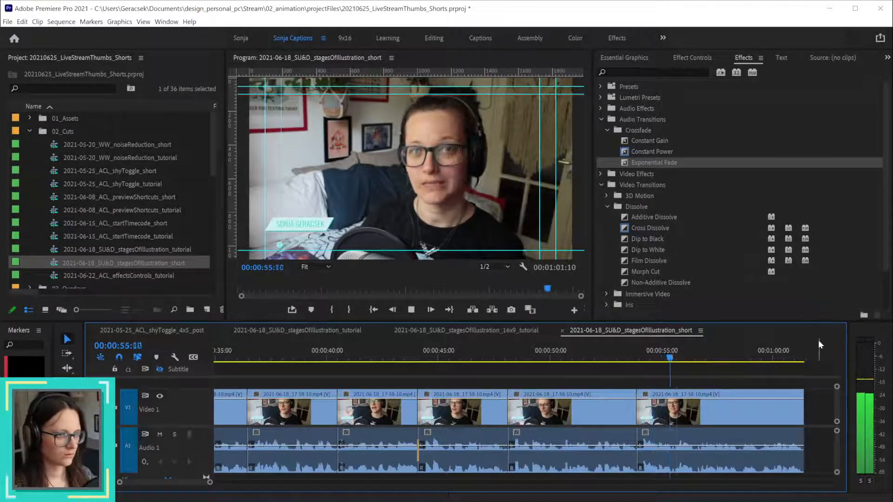
pyautogui.click(672, 358)
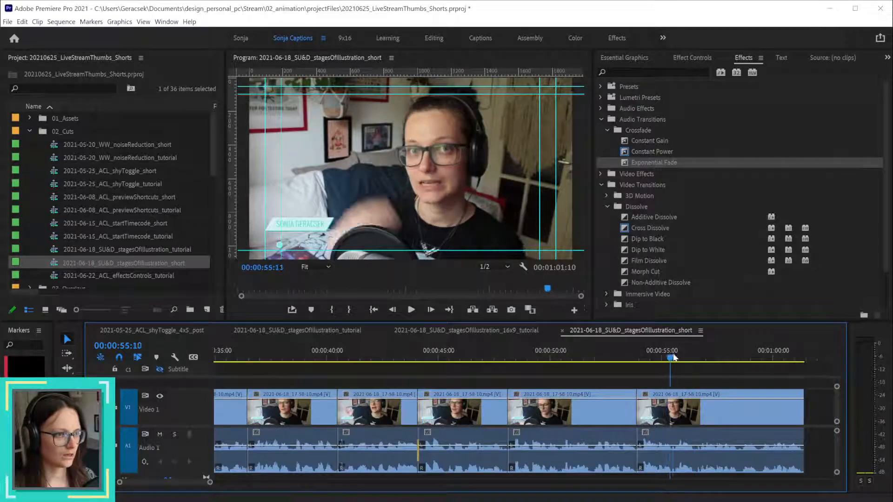
pyautogui.moveTo(673, 358); pyautogui.dragTo(672, 358)
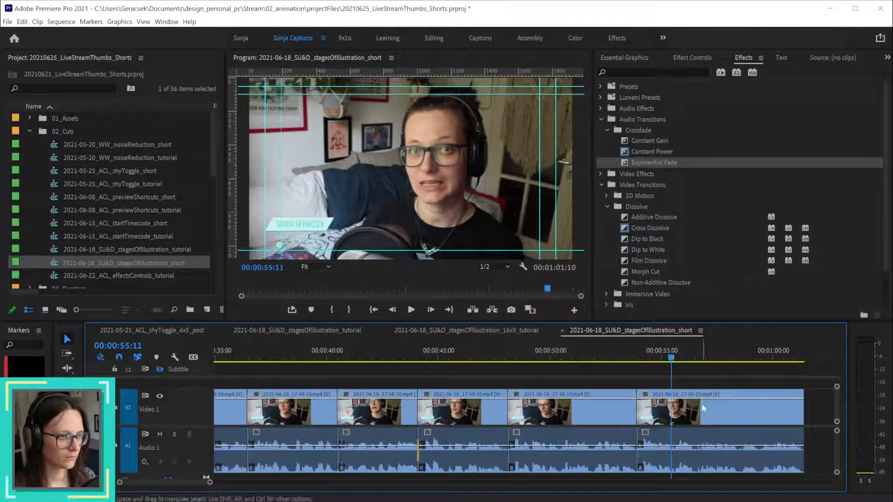
pyautogui.click(713, 417)
pyautogui.press('q')
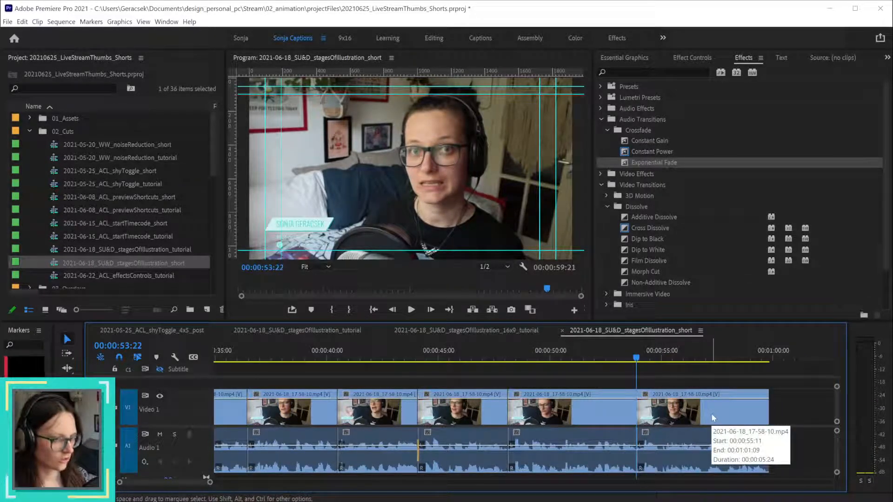
# - Play over the new 00:00:53:22 join from 00:00:51:16 through to the closing frames
pyautogui.click(588, 357)
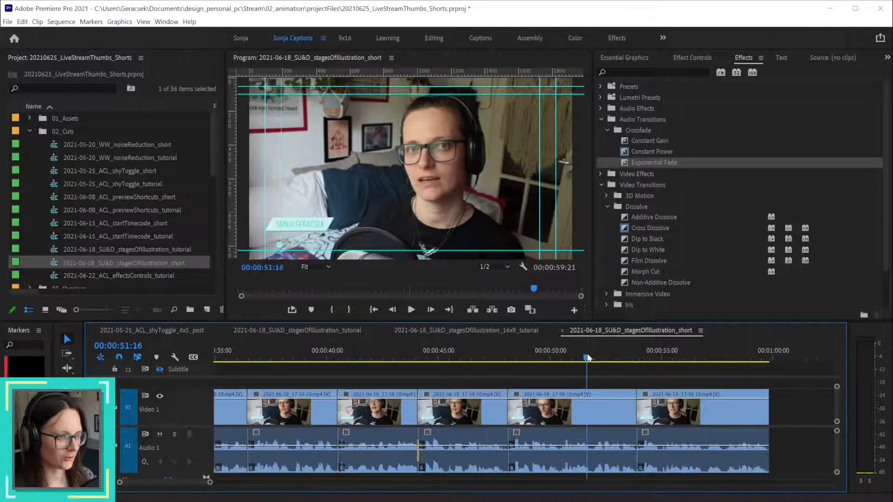
pyautogui.press('space')
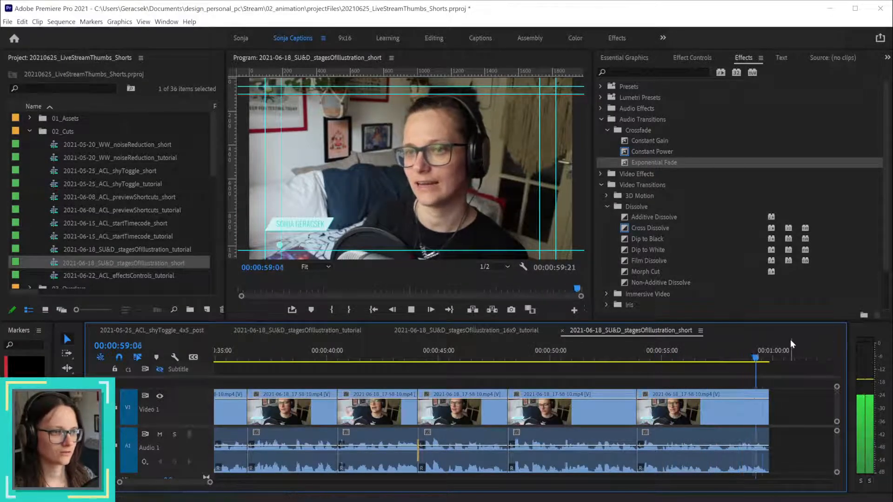
pyautogui.press('space')
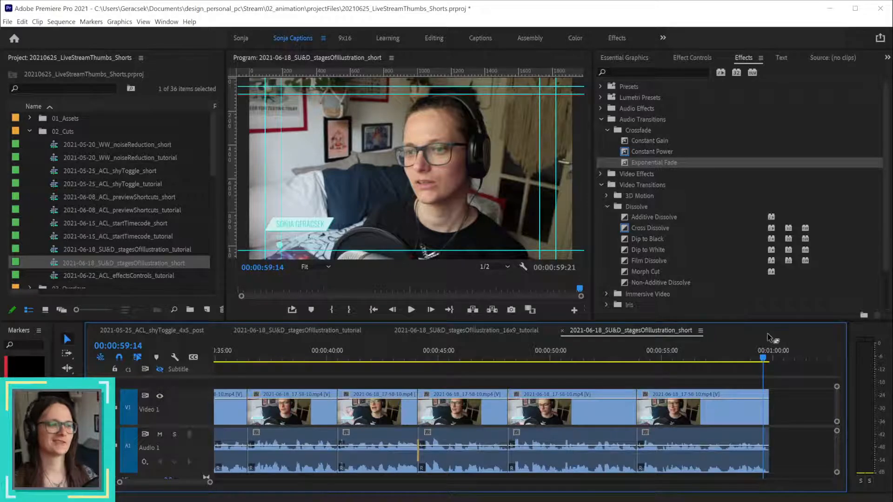
# - Check the end of the sequence, step back to its last frame at 00:00:59:20 and save the project
pyautogui.click(770, 358)
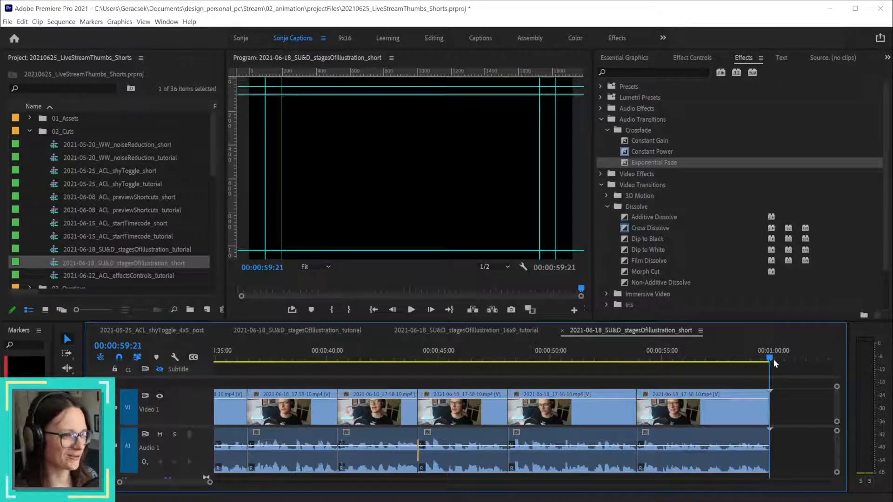
pyautogui.click(771, 359)
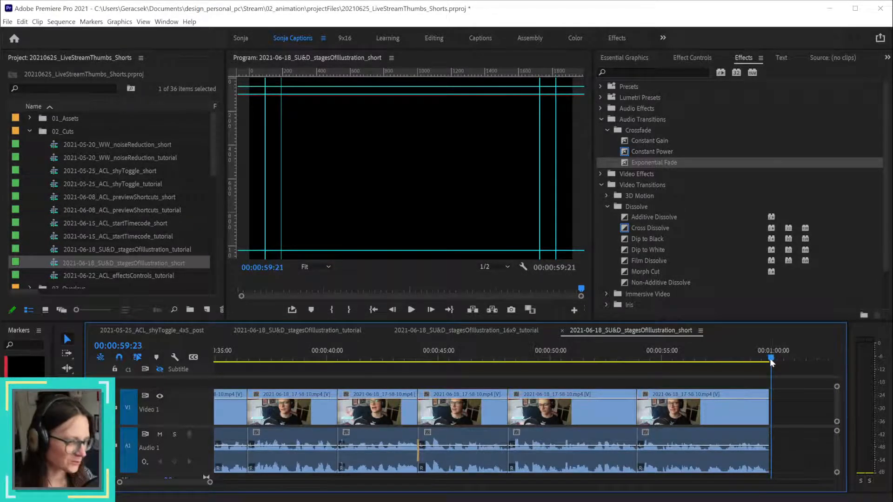
pyautogui.press('Left')
pyautogui.press('Left')
pyautogui.press('Left')
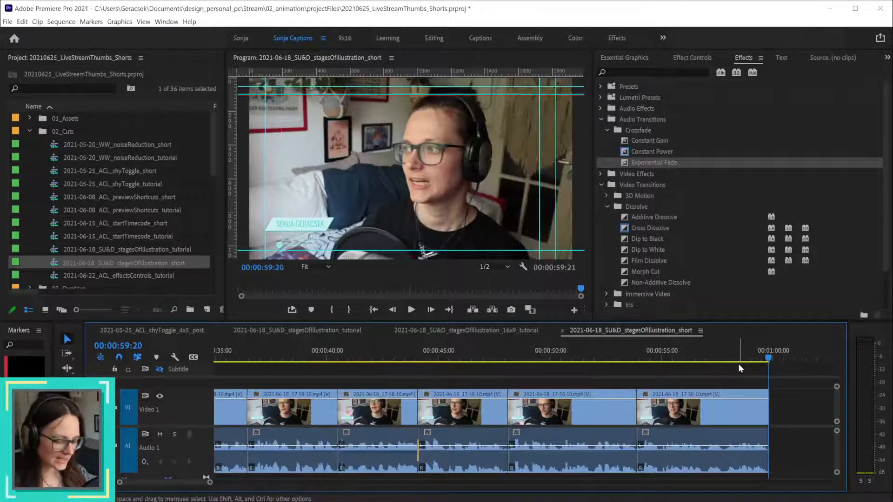
pyautogui.hotkey('ctrl', 's')
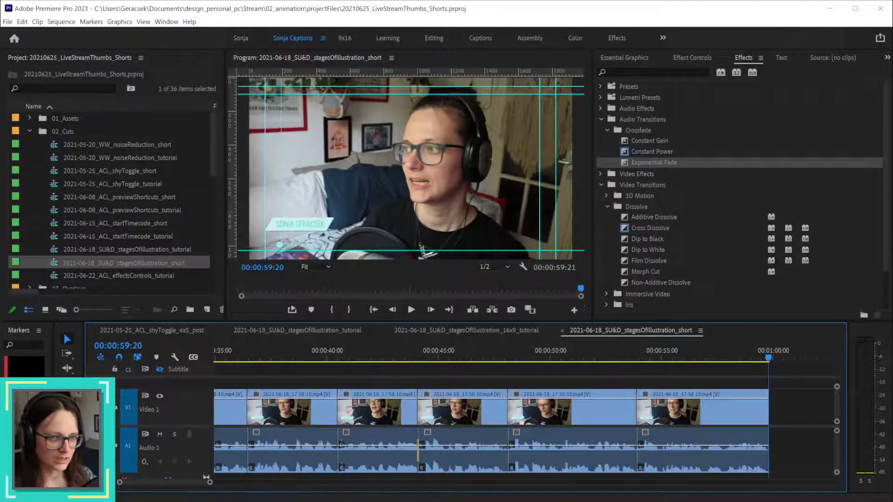
# - Move the red marker to the end of the shortened footage, return the playhead to 00:00:00:00 and save the project
pyautogui.scroll(-10, 598, 458)
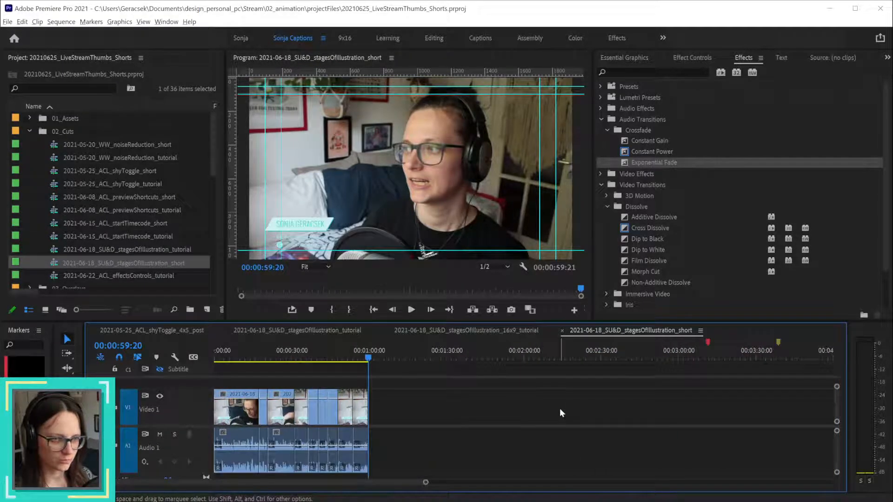
pyautogui.moveTo(708, 341); pyautogui.dragTo(368, 365)
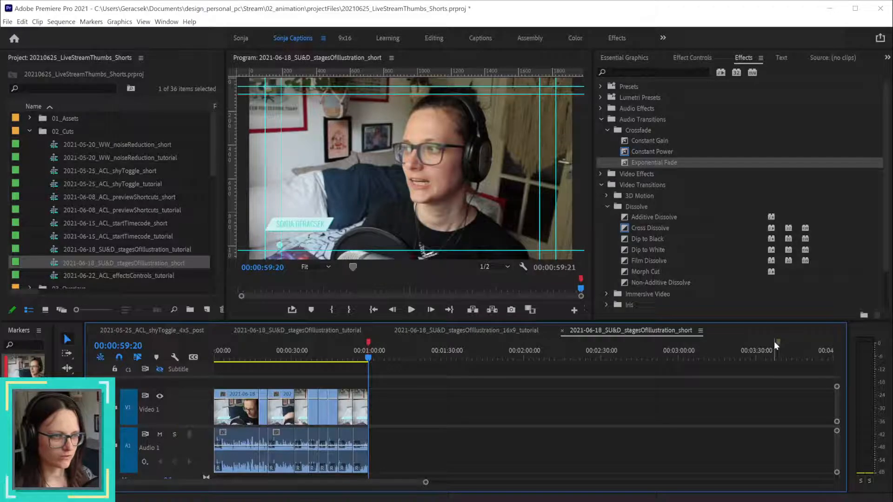
pyautogui.moveTo(294, 358); pyautogui.dragTo(201, 356)
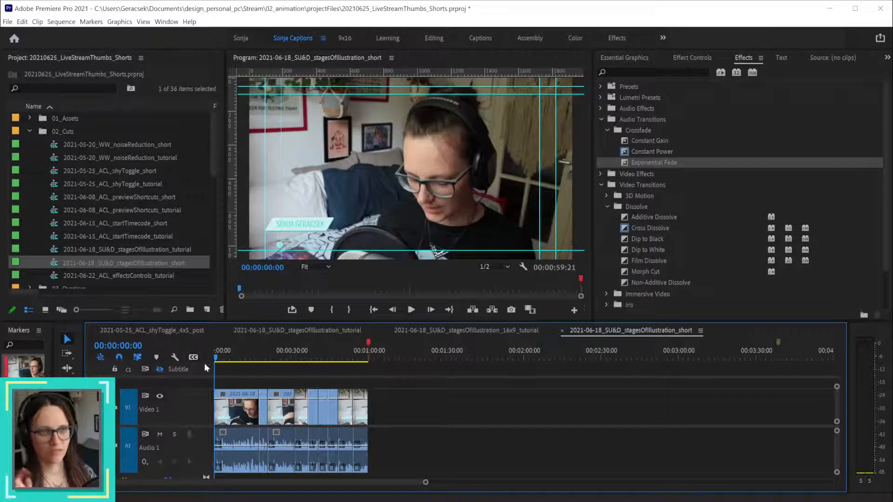
pyautogui.hotkey('ctrl', 's')
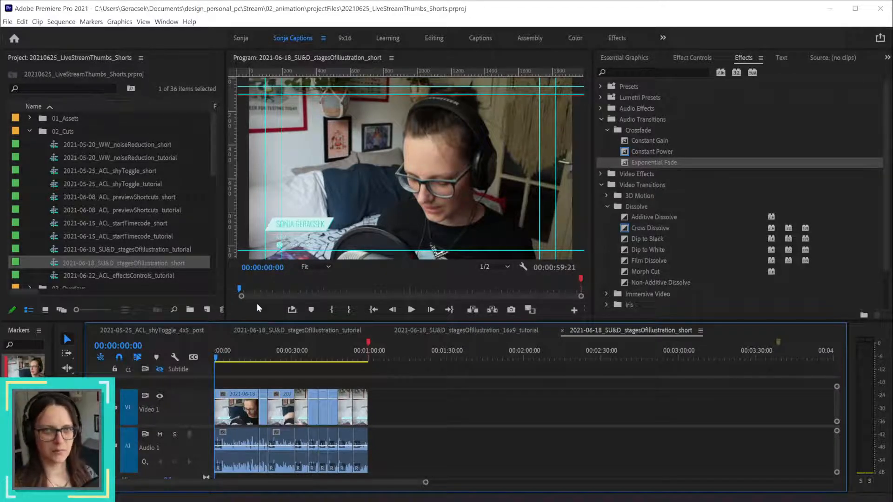
# - Scrub through the shortened sequence from its start to 00:00:58:18, then back to 00:00:17:14, to look over the clips
pyautogui.moveTo(225, 357); pyautogui.dragTo(317, 351)
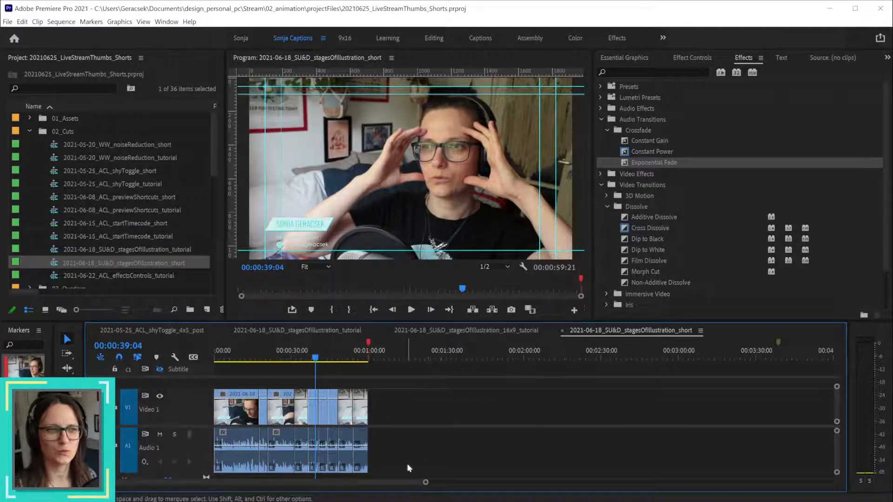
pyautogui.moveTo(317, 357); pyautogui.dragTo(328, 361)
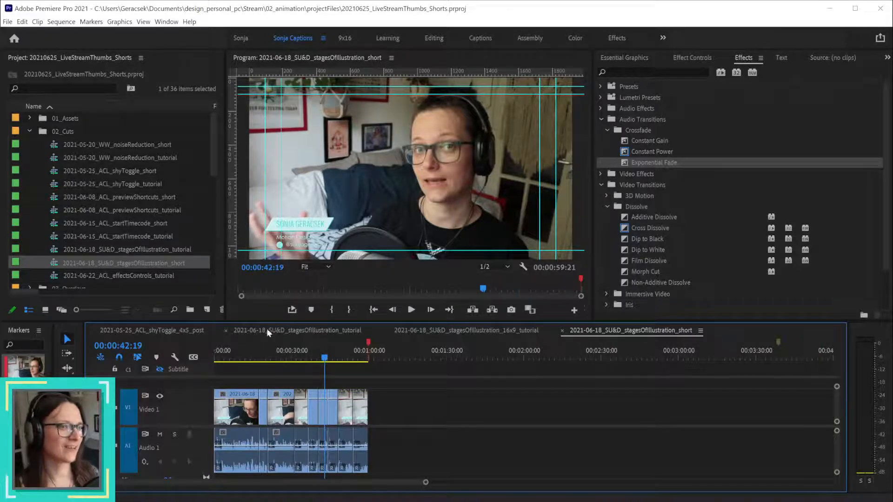
pyautogui.click(333, 358)
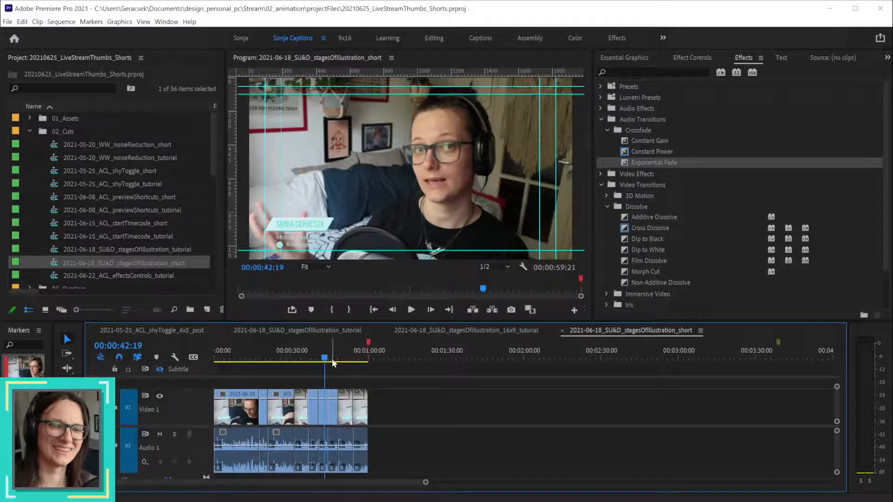
pyautogui.moveTo(334, 362); pyautogui.dragTo(366, 358)
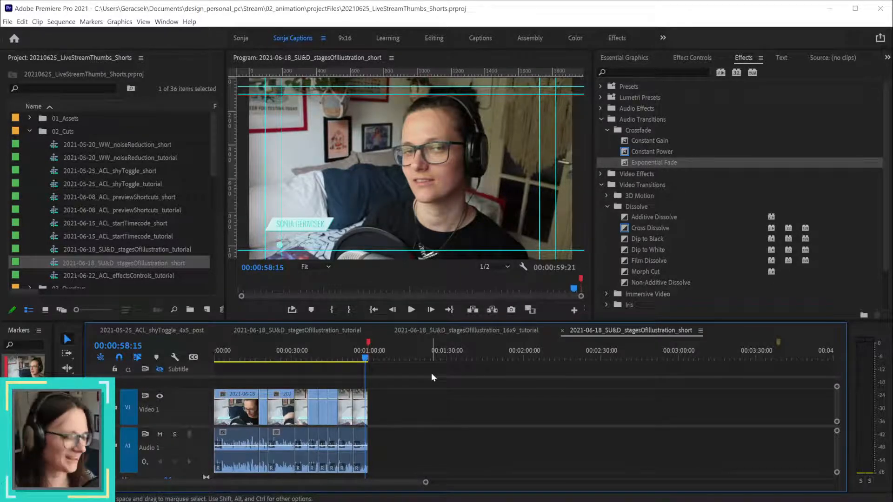
pyautogui.press('Right')
pyautogui.press('Right')
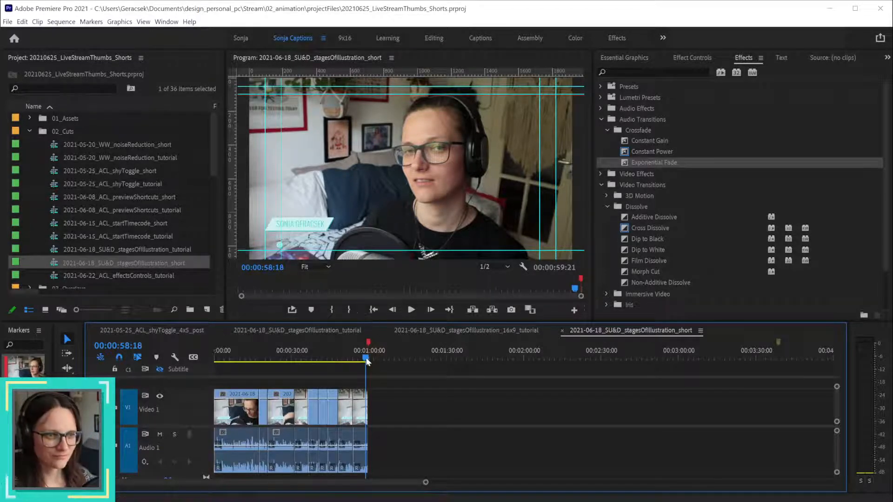
pyautogui.moveTo(366, 358); pyautogui.dragTo(284, 351)
pyautogui.press('=')
pyautogui.press('=')
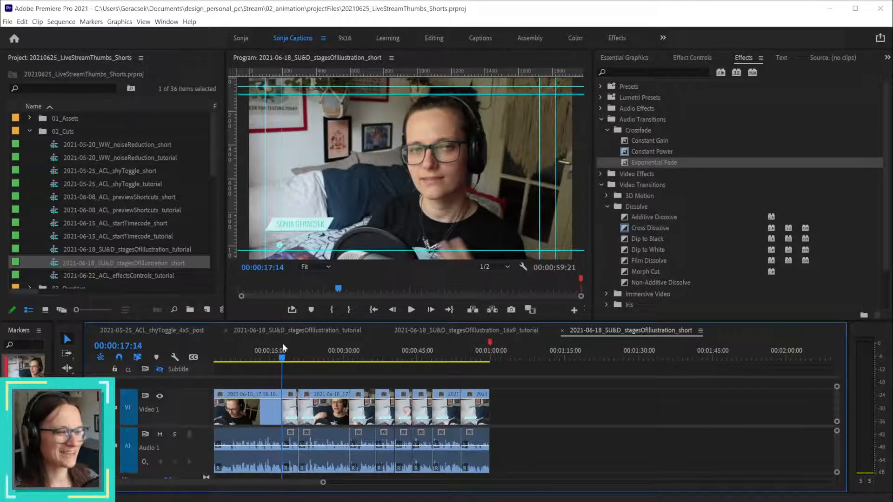
# - Scrub the short from 00:00:17:14 to about 00:00:38:09 to examine the speaker's poses and expressions
pyautogui.moveTo(281, 359); pyautogui.dragTo(284, 360)
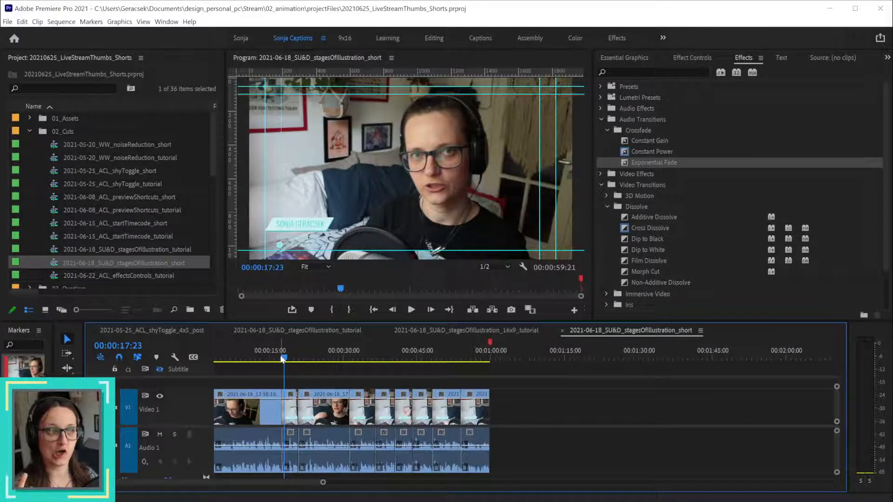
pyautogui.moveTo(283, 359); pyautogui.dragTo(336, 358)
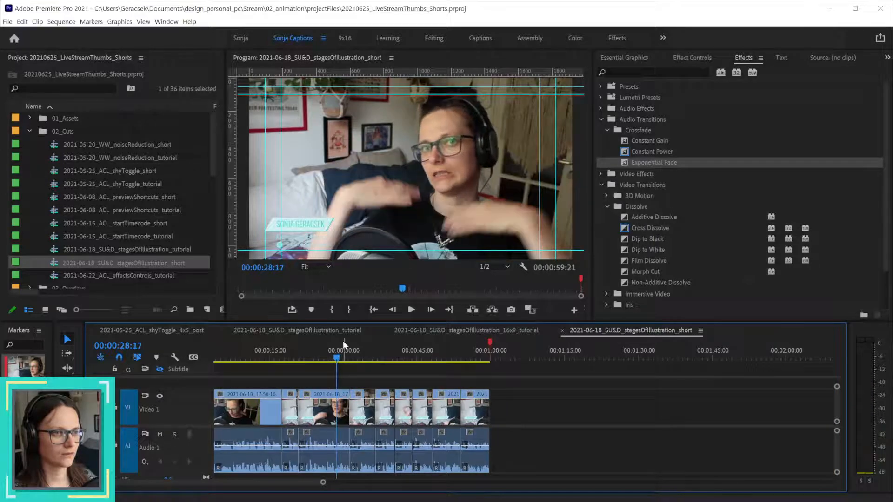
pyautogui.moveTo(337, 357); pyautogui.dragTo(387, 362)
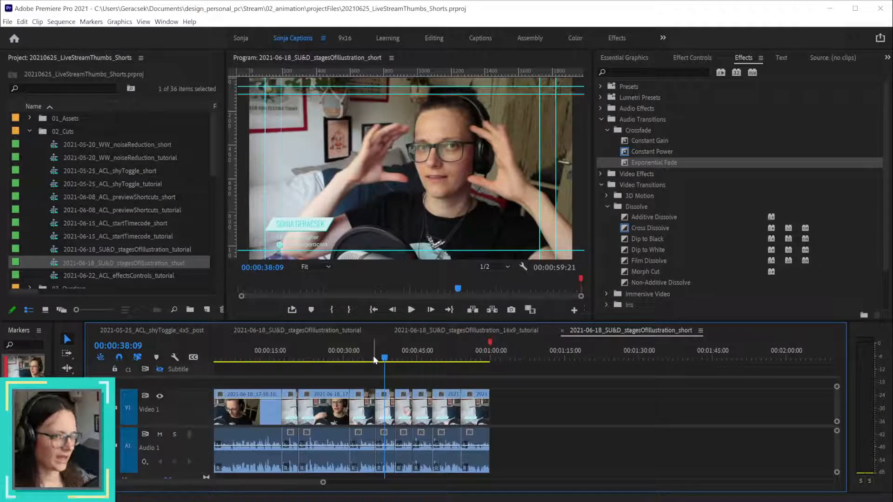
# - Step frame by frame from 00:00:38:08 to about 00:00:39:01 to examine the raised-hands pose
pyautogui.press('Right')
pyautogui.press('Right')
pyautogui.press('Right')
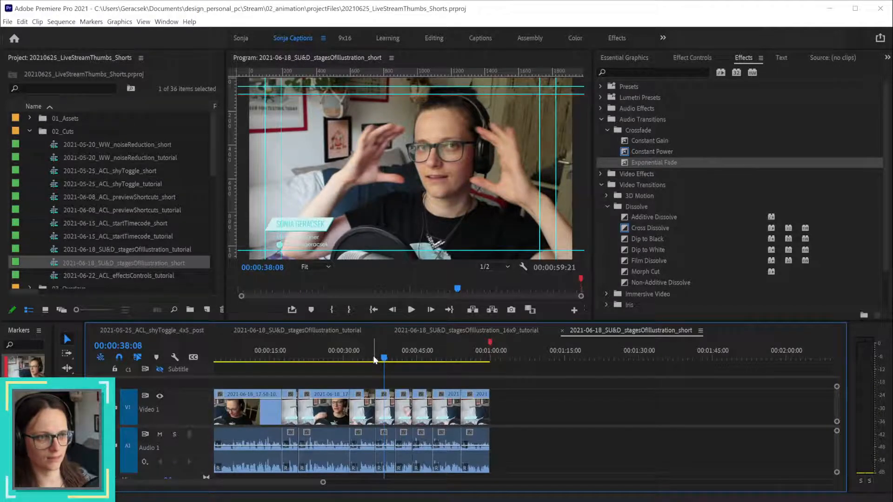
pyautogui.press('Right')
pyautogui.press('Right')
pyautogui.press('Right')
pyautogui.press('Right')
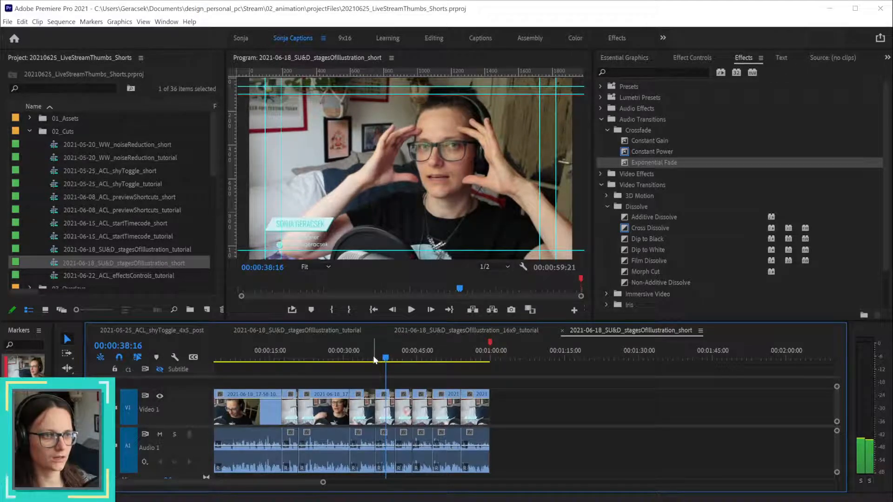
pyautogui.press('Right')
pyautogui.press('Right')
pyautogui.press('Right')
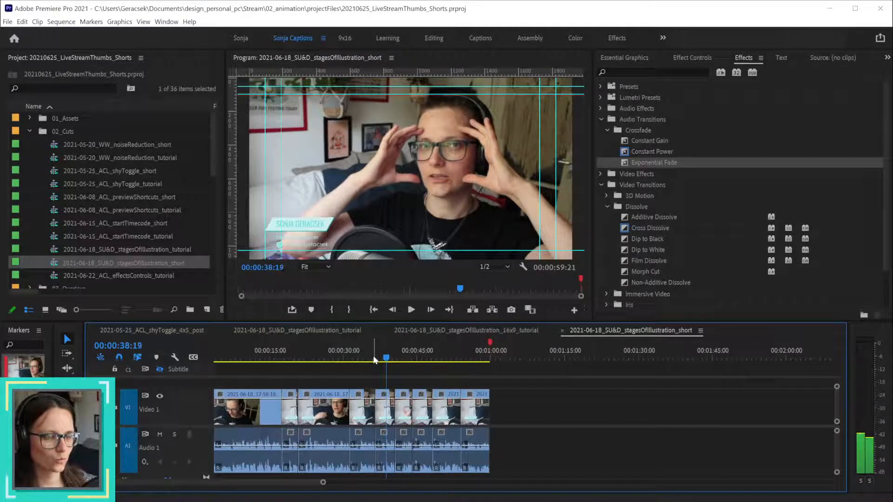
pyautogui.press('Right')
pyautogui.press('Right')
pyautogui.press('Right')
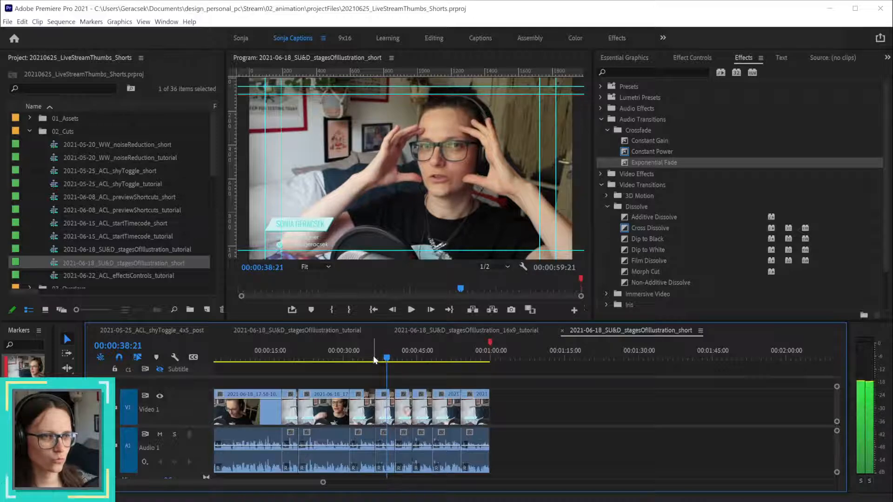
pyautogui.press('Right')
pyautogui.press('Right')
pyautogui.press('Right')
pyautogui.press('Right')
pyautogui.press('Right')
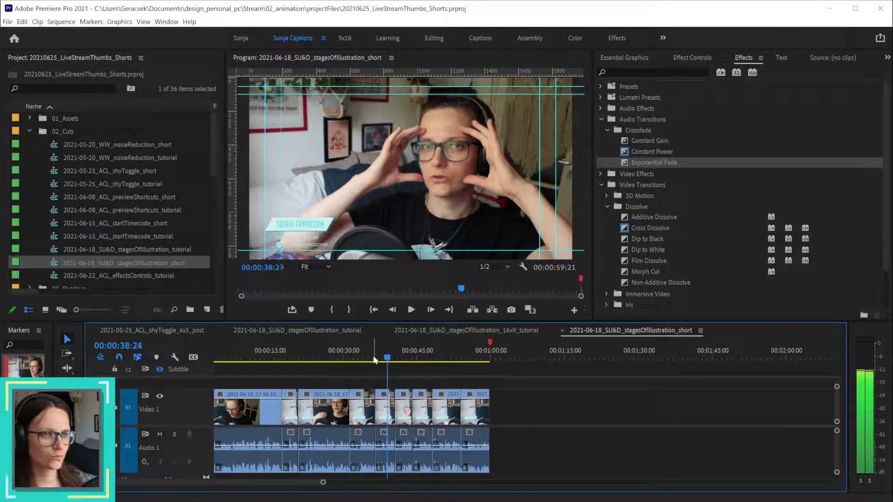
# - Step back from 00:00:39:01 to about 00:00:38:06 to compare the earlier frames of the hand gesture
pyautogui.press('Left')
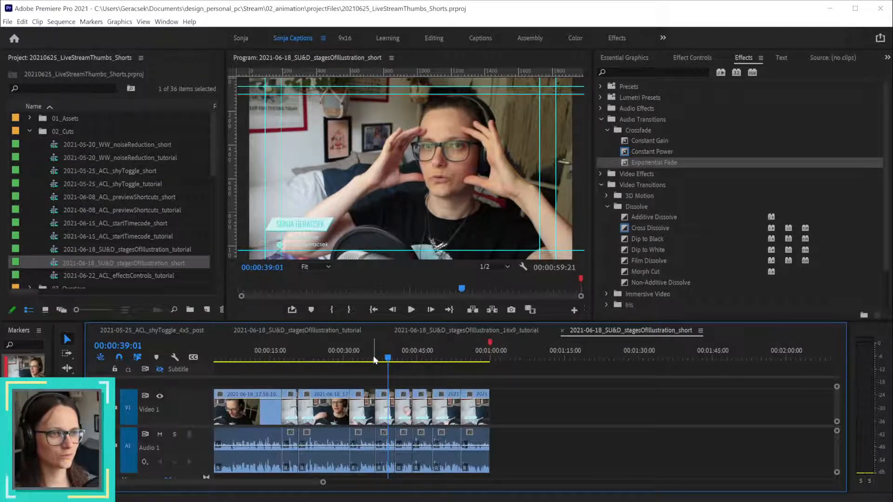
pyautogui.press('Left')
pyautogui.press('Left')
pyautogui.press('Left')
pyautogui.press('Left')
pyautogui.press('Left')
pyautogui.press('Left')
pyautogui.press('Left')
pyautogui.press('Left')
pyautogui.press('Left')
pyautogui.press('Left')
pyautogui.press('Left')
pyautogui.press('Left')
pyautogui.press('Left')
pyautogui.press('Left')
pyautogui.press('Left')
pyautogui.press('Left')
pyautogui.press('Left')
pyautogui.press('Left')
pyautogui.press('Left')
pyautogui.press('Left')
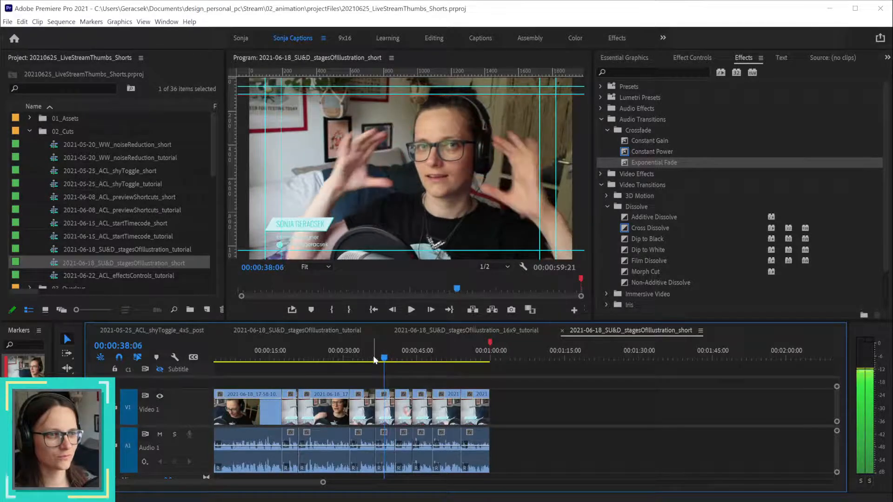
pyautogui.press('Left')
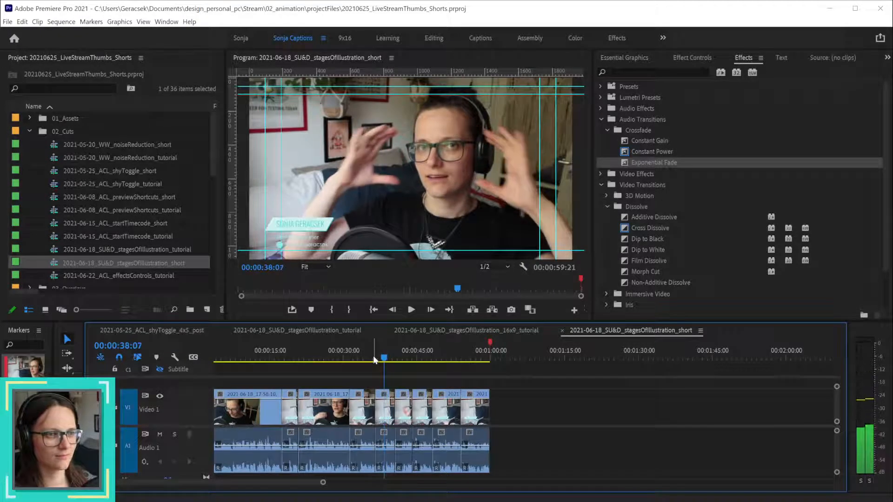
# - Step forward again from 00:00:38:06 to 00:00:39:03, comparing the frames with the hands beside the head
pyautogui.press('Right')
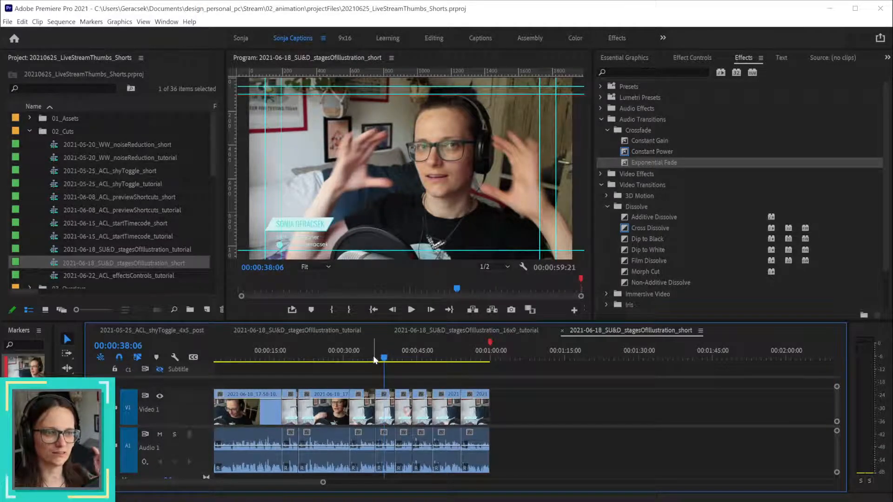
pyautogui.press('Right')
pyautogui.press('Right')
pyautogui.press('Right')
pyautogui.press('Right')
pyautogui.press('Right')
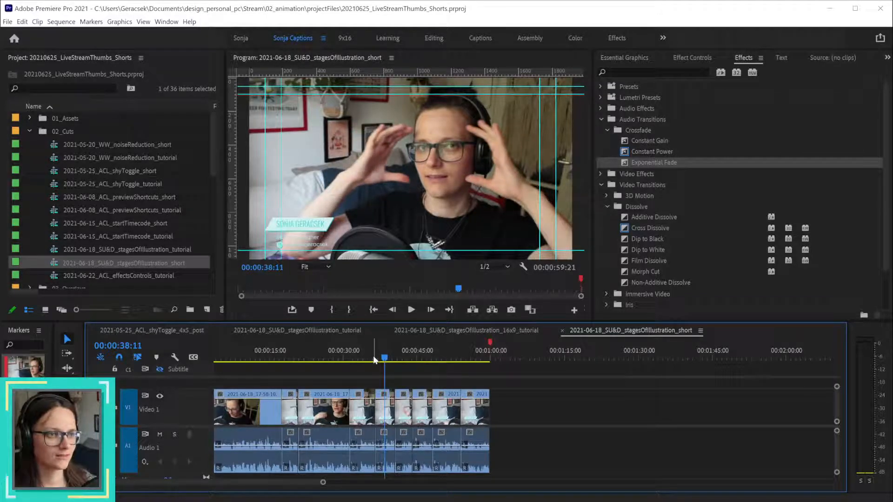
pyautogui.press('Right')
pyautogui.press('Right')
pyautogui.press('Right')
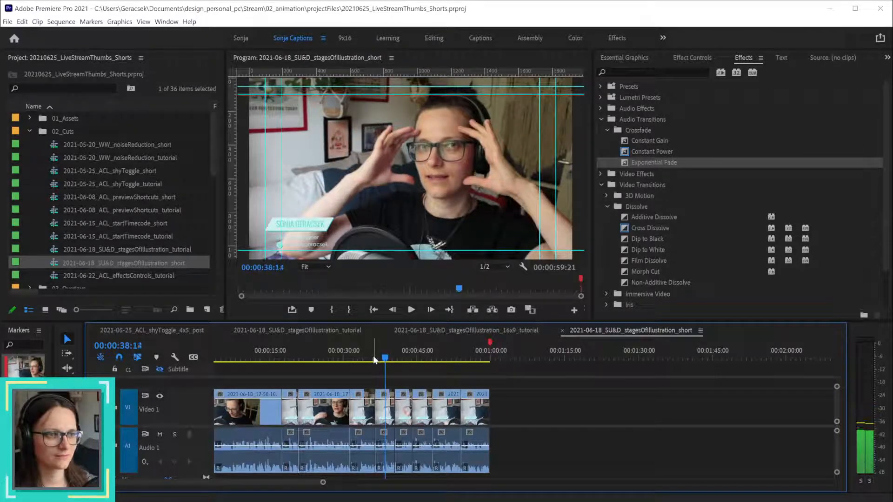
pyautogui.press('Right')
pyautogui.press('Right')
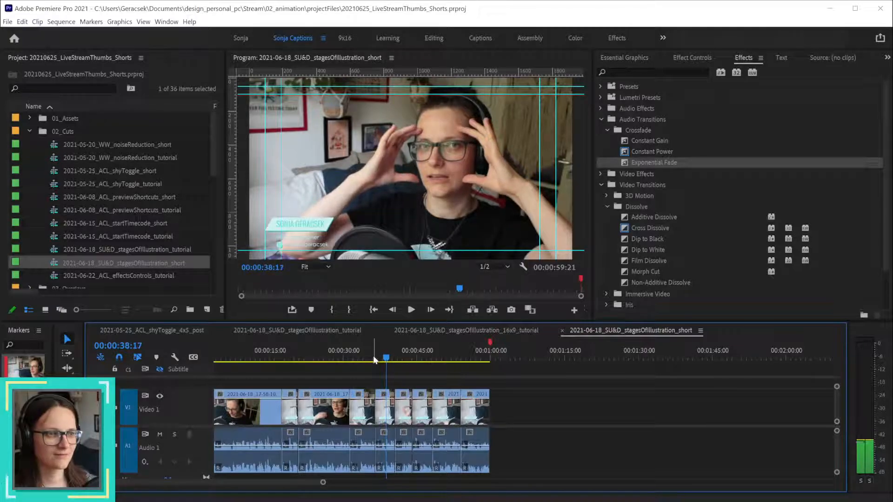
pyautogui.press('Left')
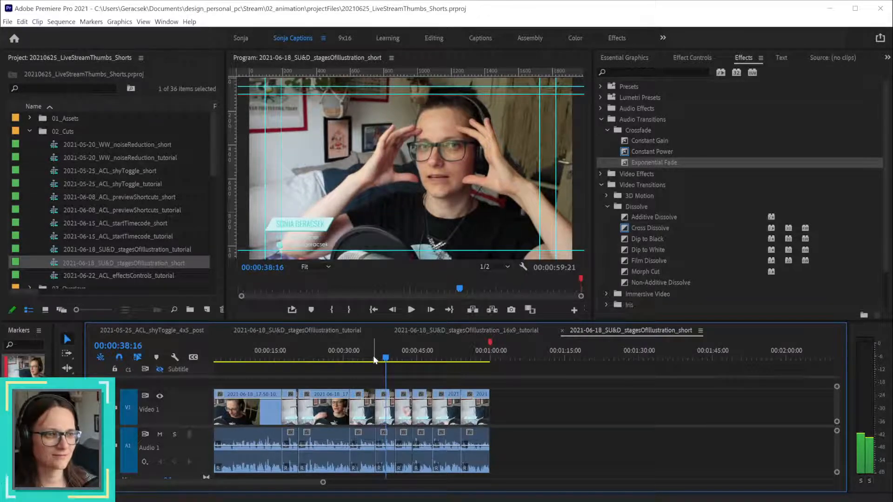
pyautogui.press('Right')
pyautogui.press('Right')
pyautogui.press('Right')
pyautogui.press('Right')
pyautogui.press('Right')
pyautogui.press('Right')
pyautogui.press('Right')
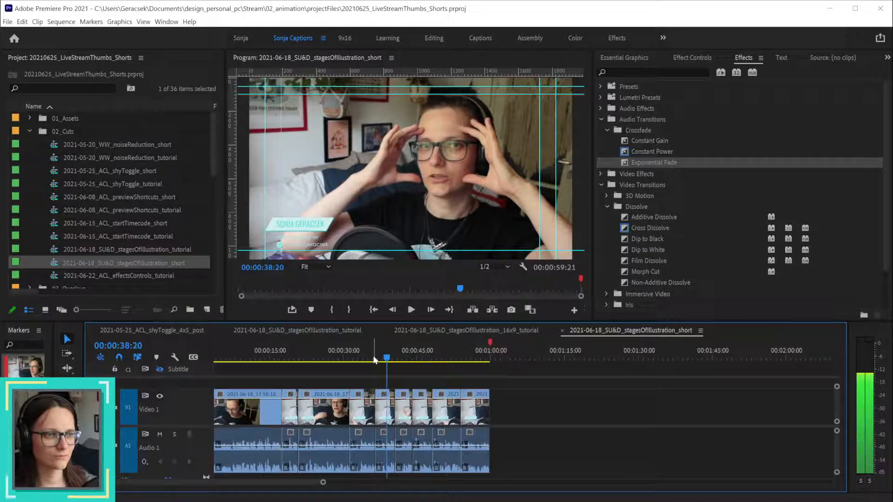
pyautogui.press('Right')
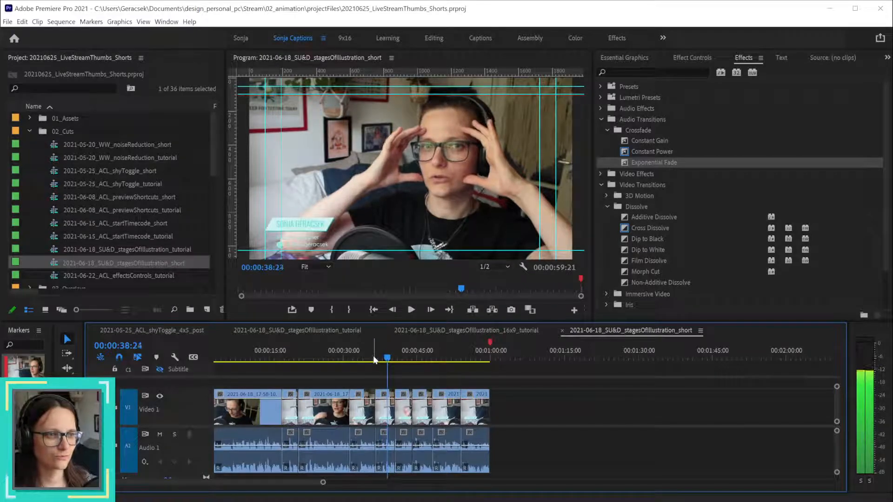
pyautogui.press('Right')
pyautogui.press('Right')
pyautogui.press('Right')
pyautogui.press('Right')
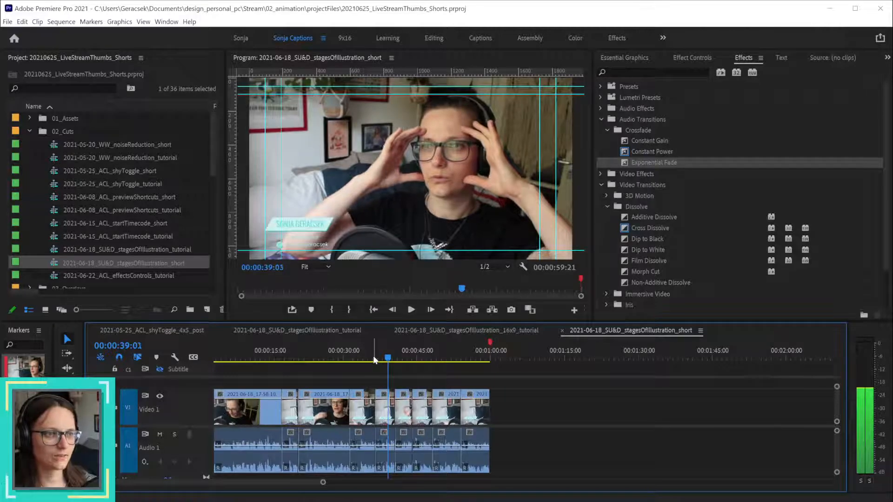
# - Settle on the frame at 00:00:39:00 and move the spare sequence marker from beyond the footage onto it
pyautogui.press('Left')
pyautogui.press('Left')
pyautogui.press('Left')
pyautogui.press('Left')
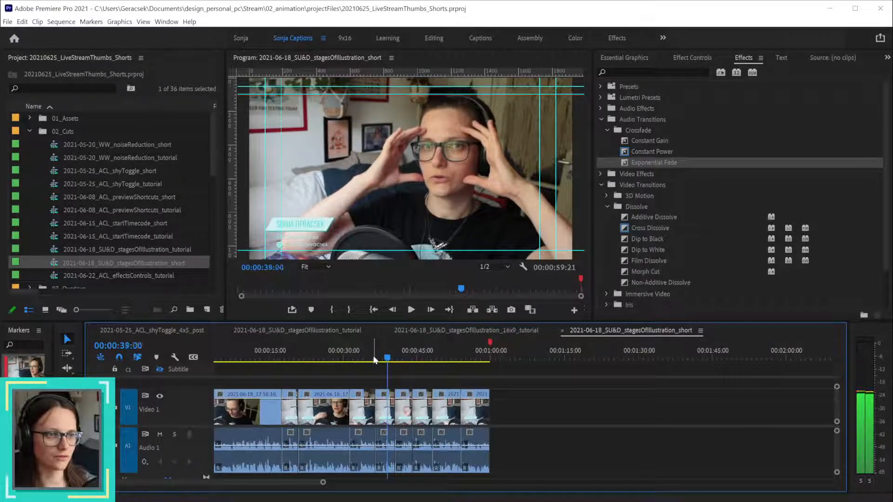
pyautogui.press('Right')
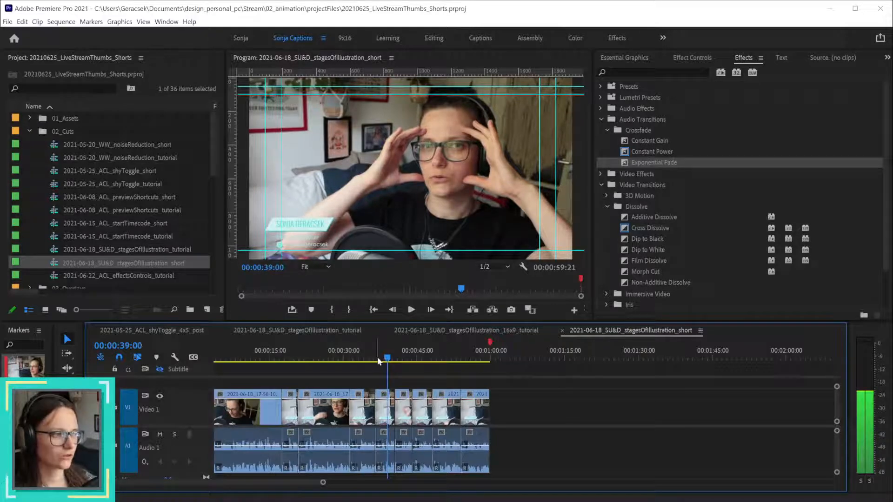
pyautogui.scroll(-5, 661, 415)
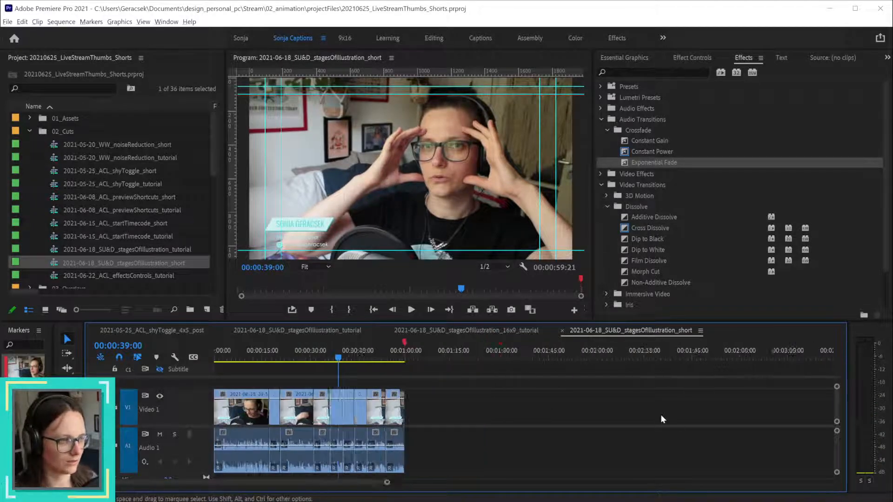
pyautogui.scroll(-4, 655, 378)
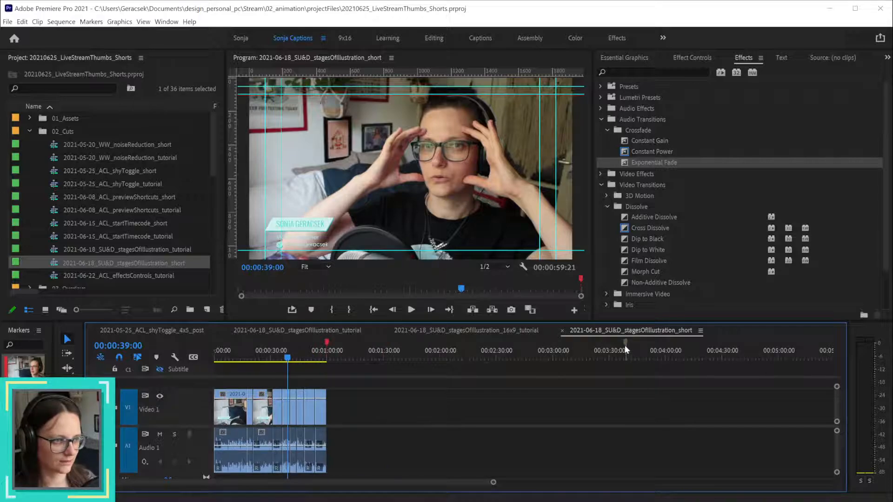
pyautogui.moveTo(625, 342); pyautogui.dragTo(288, 354)
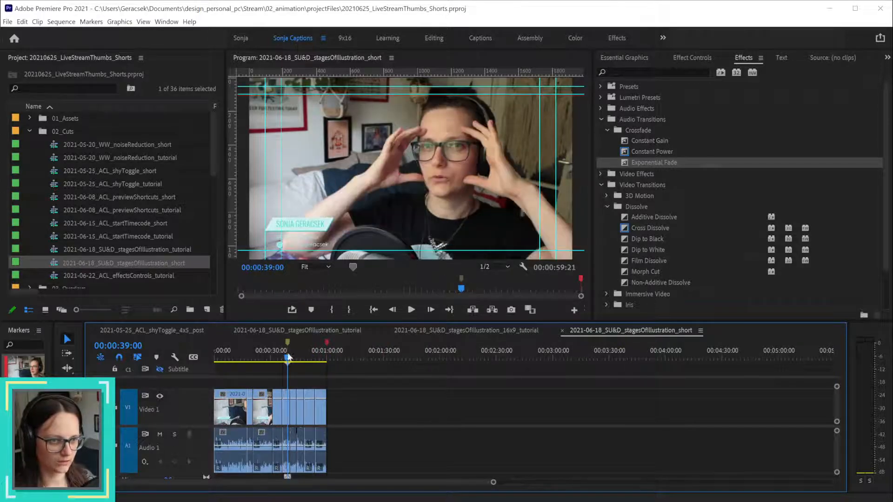
pyautogui.scroll(5, 286, 364)
pyautogui.scroll(3, 286, 364)
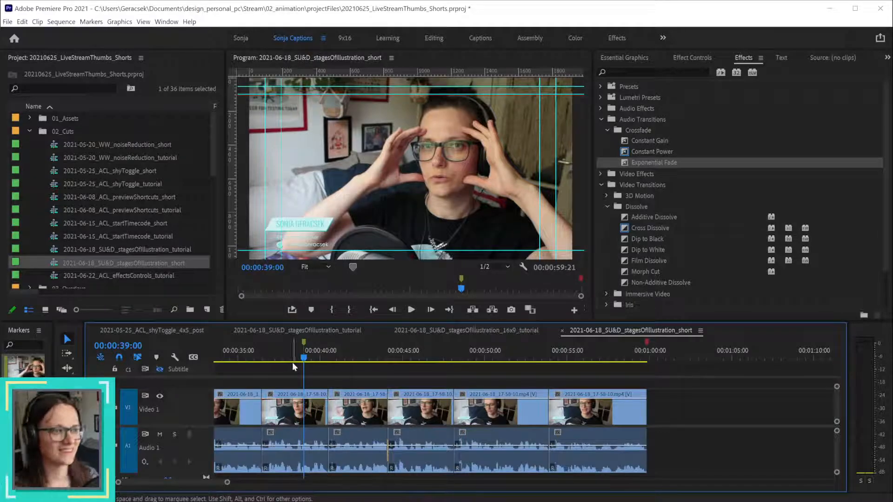
# - Move on to 00:00:39:08 and step to 00:00:39:19 to examine the frames following the marked pose
pyautogui.moveTo(306, 358); pyautogui.dragTo(309, 360)
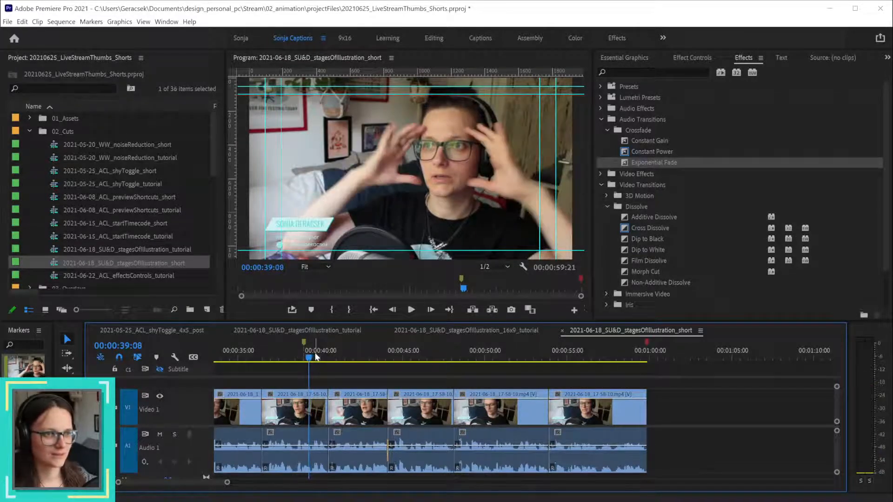
pyautogui.press('Right')
pyautogui.press('Right')
pyautogui.press('Right')
pyautogui.press('Right')
pyautogui.press('Right')
pyautogui.press('Right')
pyautogui.press('Right')
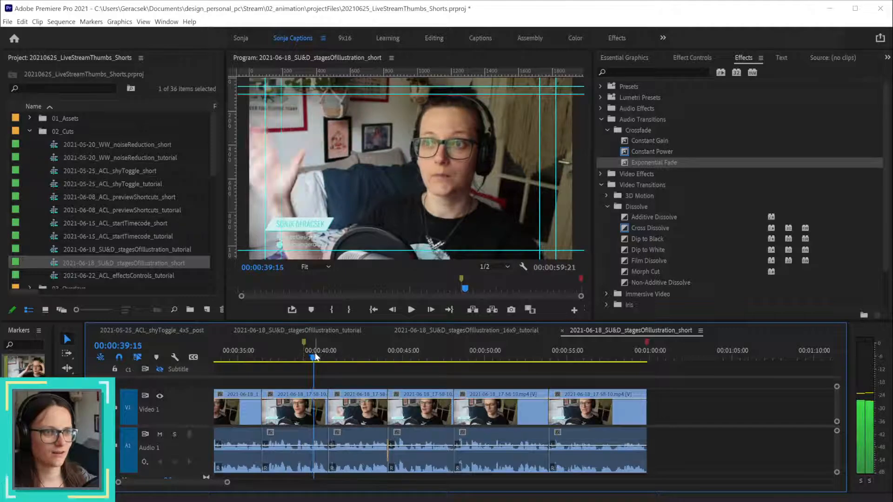
pyautogui.press('Right')
pyautogui.press('Right')
pyautogui.press('Right')
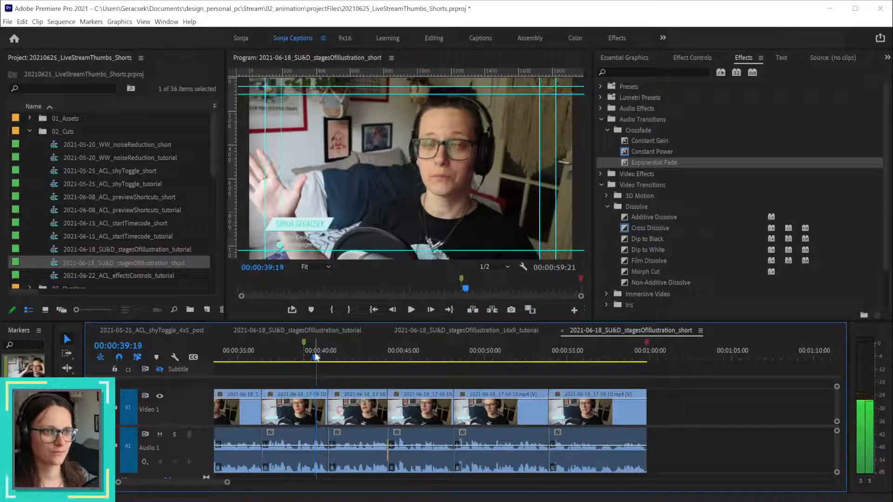
# - Step from 00:00:39:19 across the cut into the next clip and return to 00:00:40:16 to inspect its opening gesture
pyautogui.press('Right')
pyautogui.press('Right')
pyautogui.press('Right')
pyautogui.press('Right')
pyautogui.press('Right')
pyautogui.press('Right')
pyautogui.press('Right')
pyautogui.press('Right')
pyautogui.press('Right')
pyautogui.press('Right')
pyautogui.press('Right')
pyautogui.press('Right')
pyautogui.press('Right')
pyautogui.press('Right')
pyautogui.press('Right')
pyautogui.press('Right')
pyautogui.press('Right')
pyautogui.press('Right')
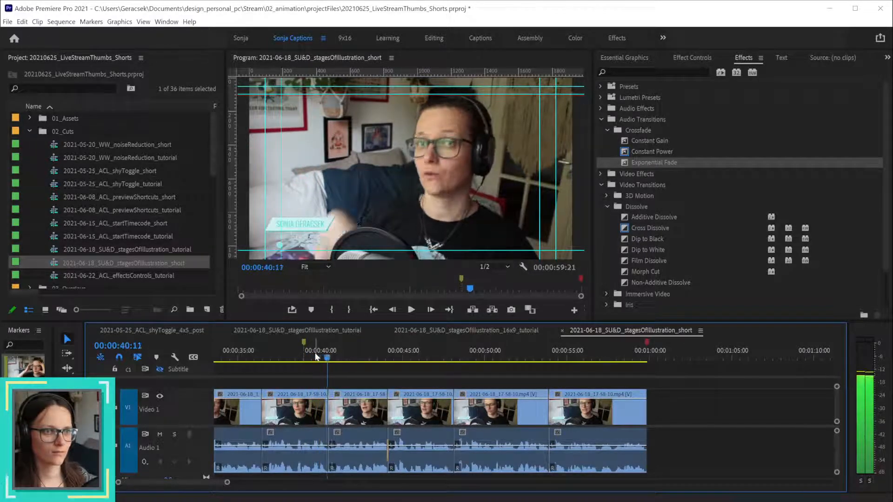
pyautogui.press('Right')
pyautogui.press('Right')
pyautogui.press('Right')
pyautogui.press('Right')
pyautogui.press('Right')
pyautogui.press('Right')
pyautogui.press('Right')
pyautogui.press('Right')
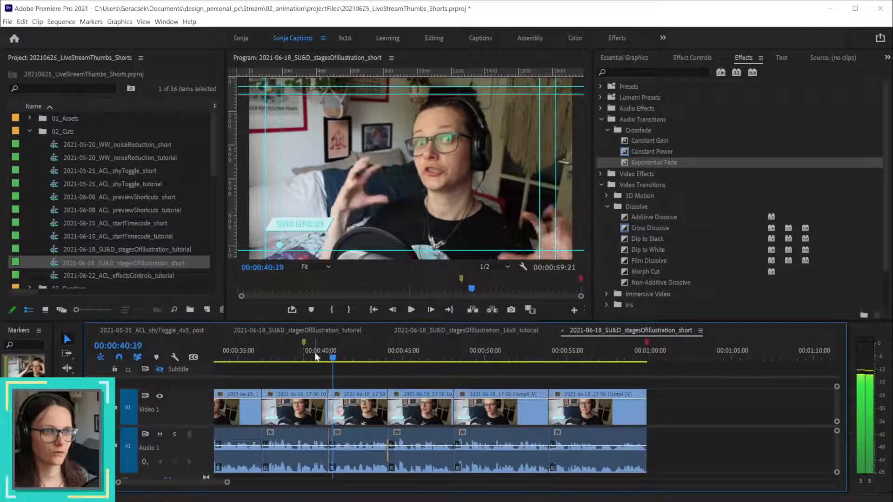
pyautogui.press('Left')
pyautogui.press('Left')
pyautogui.press('Left')
pyautogui.press('Left')
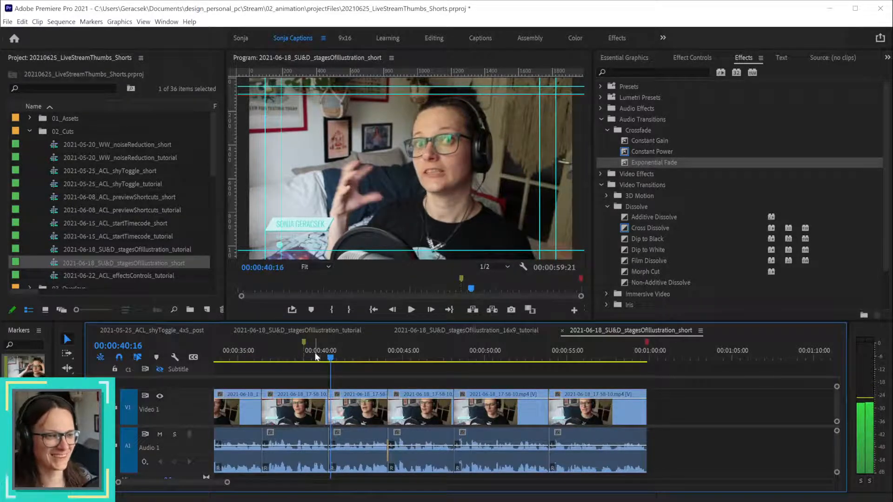
# - Step frame by frame from 00:00:40:16 to 00:00:41:24, examining the hand gestures for another expressive pose
pyautogui.press('Right')
pyautogui.press('Right')
pyautogui.press('Right')
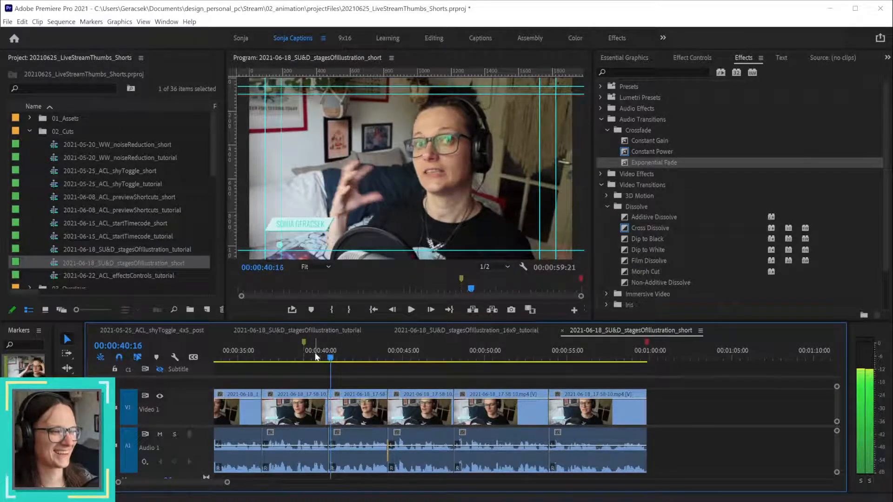
pyautogui.press('Right')
pyautogui.press('Right')
pyautogui.press('Right')
pyautogui.press('Right')
pyautogui.press('Right')
pyautogui.press('Right')
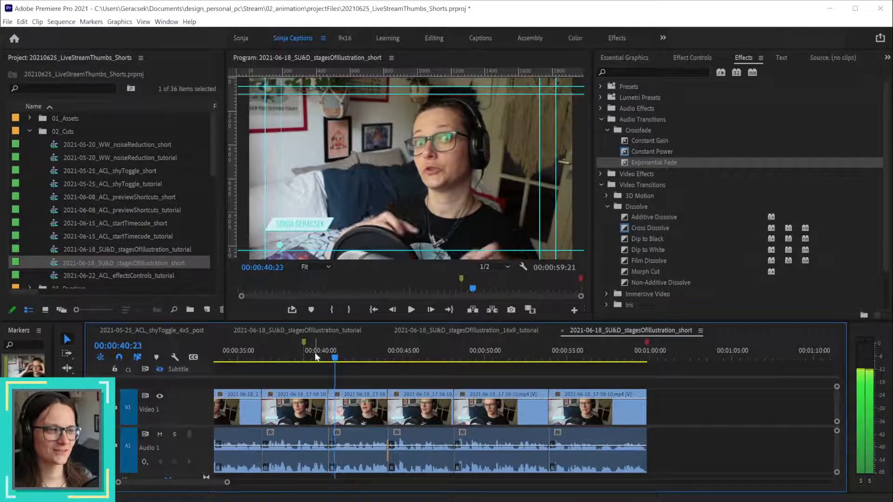
pyautogui.press('Right')
pyautogui.press('Right')
pyautogui.press('Right')
pyautogui.press('Right')
pyautogui.press('Right')
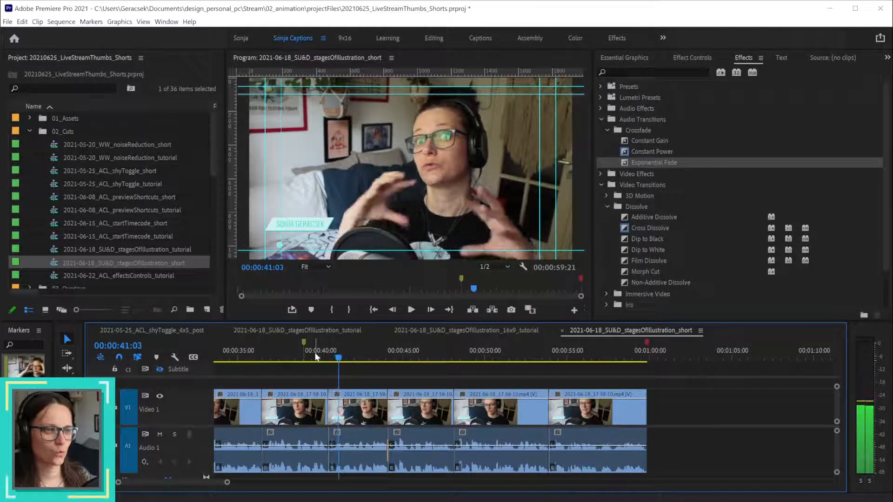
pyautogui.press('Right')
pyautogui.press('Right')
pyautogui.press('Right')
pyautogui.press('Right')
pyautogui.press('Right')
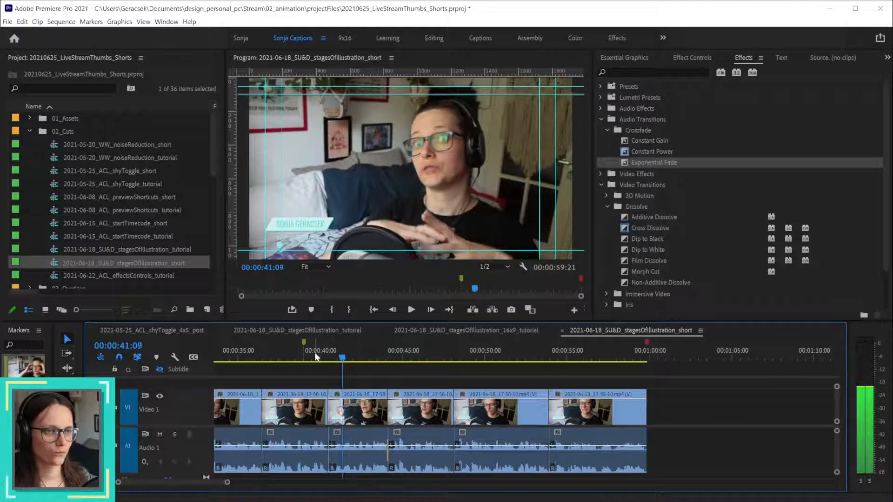
pyautogui.press('Right')
pyautogui.press('Right')
pyautogui.press('Right')
pyautogui.press('Right')
pyautogui.press('Right')
pyautogui.press('Right')
pyautogui.press('Right')
pyautogui.press('Right')
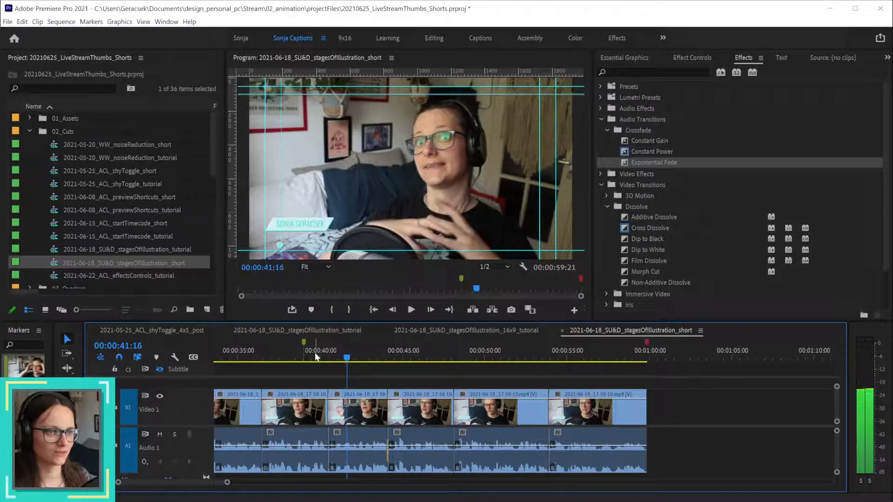
pyautogui.press('Right')
pyautogui.press('Right')
pyautogui.press('Right')
pyautogui.press('Right')
pyautogui.press('Right')
pyautogui.press('Right')
pyautogui.press('Right')
pyautogui.press('Right')
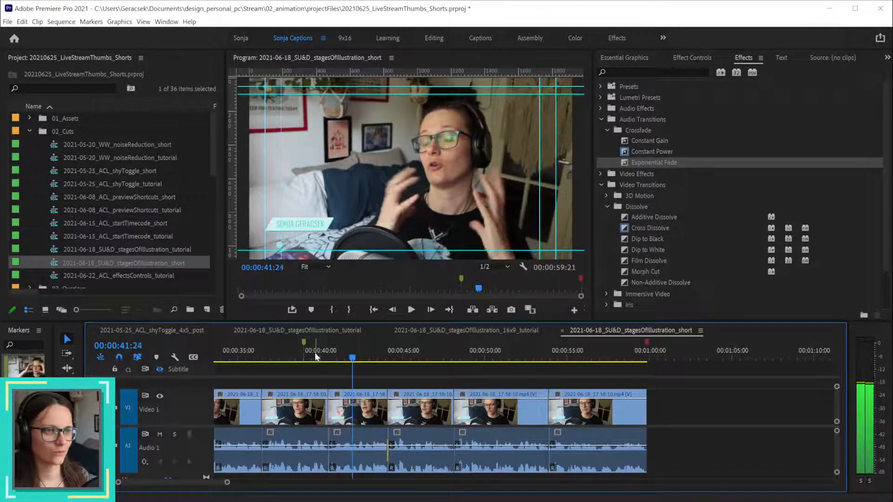
# - Continue stepping from 00:00:41:24 to 00:00:43:17 to check the remaining poses near the end of this clip
pyautogui.press('Right')
pyautogui.press('Right')
pyautogui.press('Right')
pyautogui.press('Right')
pyautogui.press('Right')
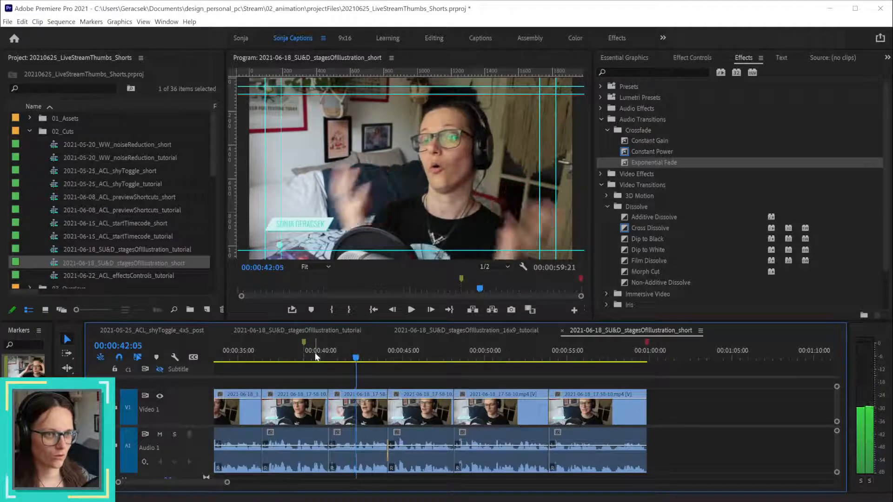
pyautogui.press('Right')
pyautogui.press('Right')
pyautogui.press('Right')
pyautogui.press('Right')
pyautogui.press('Right')
pyautogui.press('Right')
pyautogui.press('Right')
pyautogui.press('Right')
pyautogui.press('Right')
pyautogui.press('Right')
pyautogui.press('Right')
pyautogui.press('Right')
pyautogui.press('Right')
pyautogui.press('Right')
pyautogui.press('Right')
pyautogui.press('Right')
pyautogui.press('Right')
pyautogui.press('Right')
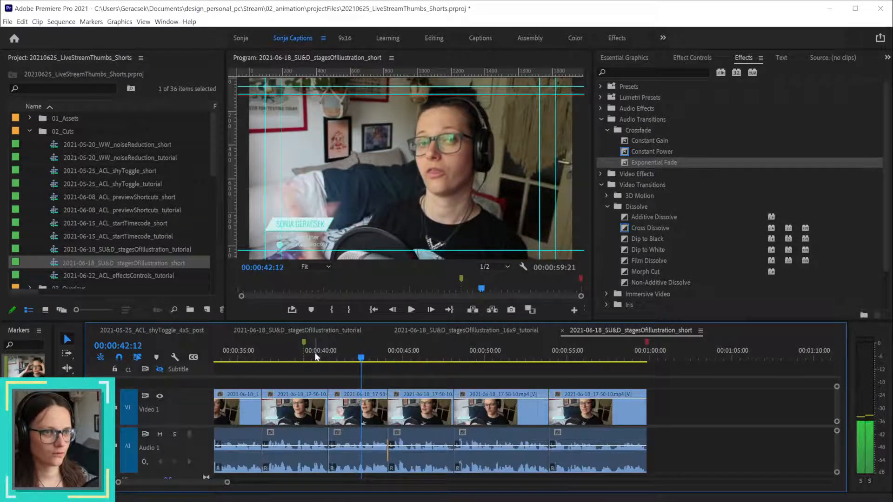
pyautogui.press('Right')
pyautogui.press('Right')
pyautogui.press('Right')
pyautogui.press('Right')
pyautogui.press('Right')
pyautogui.press('Right')
pyautogui.press('Right')
pyautogui.press('Right')
pyautogui.press('Right')
pyautogui.press('Right')
pyautogui.press('Right')
pyautogui.press('Right')
pyautogui.press('Right')
pyautogui.press('Right')
pyautogui.press('Right')
pyautogui.press('Right')
pyautogui.press('Right')
pyautogui.press('Right')
pyautogui.press('Right')
pyautogui.press('Right')
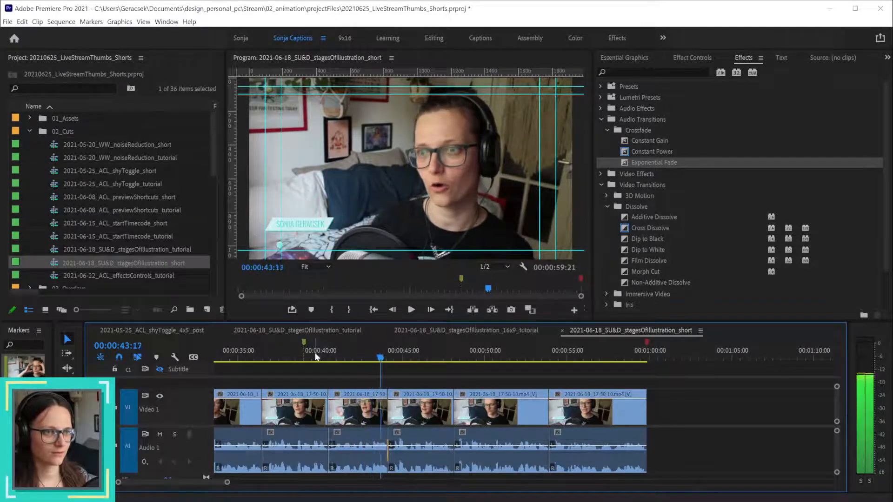
# - Advance across the cut from 00:00:43:17 to 00:00:48:01, scanning the next clip for an expressive frame
pyautogui.press('Right')
pyautogui.press('Right')
pyautogui.press('Right')
pyautogui.press('Right')
pyautogui.press('Right')
pyautogui.press('Right')
pyautogui.press('Right')
pyautogui.press('Right')
pyautogui.press('Right')
pyautogui.press('Right')
pyautogui.press('Right')
pyautogui.press('Right')
pyautogui.press('Right')
pyautogui.press('Right')
pyautogui.press('Right')
pyautogui.press('Right')
pyautogui.press('Right')
pyautogui.press('Right')
pyautogui.press('Right')
pyautogui.press('Right')
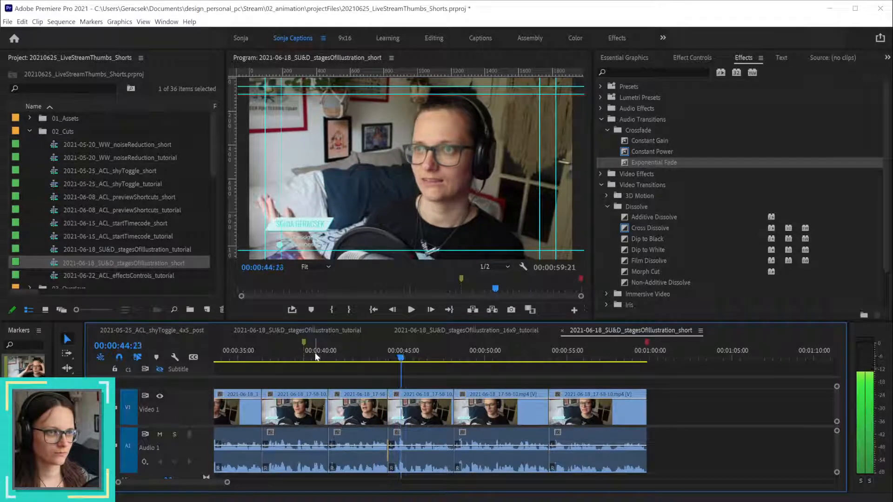
pyautogui.press('Right')
pyautogui.press('Right')
pyautogui.press('Right')
pyautogui.press('Right')
pyautogui.press('Right')
pyautogui.press('Right')
pyautogui.press('Right')
pyautogui.press('Right')
pyautogui.press('Right')
pyautogui.press('Right')
pyautogui.press('Right')
pyautogui.press('Right')
pyautogui.press('Right')
pyautogui.press('Right')
pyautogui.press('Right')
pyautogui.press('Right')
pyautogui.press('Right')
pyautogui.press('Right')
pyautogui.press('Right')
pyautogui.press('Right')
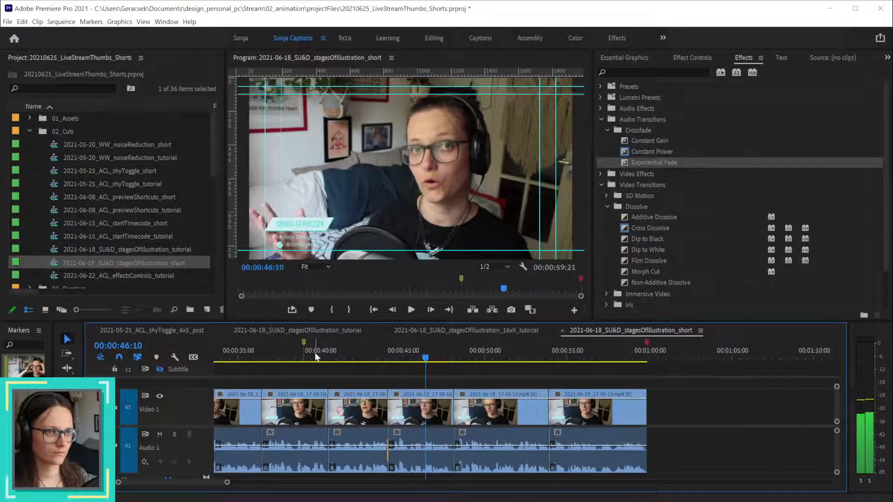
pyautogui.press('Right')
pyautogui.press('Right')
pyautogui.press('Right')
pyautogui.press('Right')
pyautogui.press('Right')
pyautogui.press('Right')
pyautogui.press('Right')
pyautogui.press('Right')
pyautogui.press('Right')
pyautogui.press('Right')
pyautogui.press('Right')
pyautogui.press('Right')
pyautogui.press('Right')
pyautogui.press('Right')
pyautogui.press('Right')
pyautogui.press('Right')
pyautogui.press('Right')
pyautogui.press('Right')
pyautogui.press('Right')
pyautogui.press('Right')
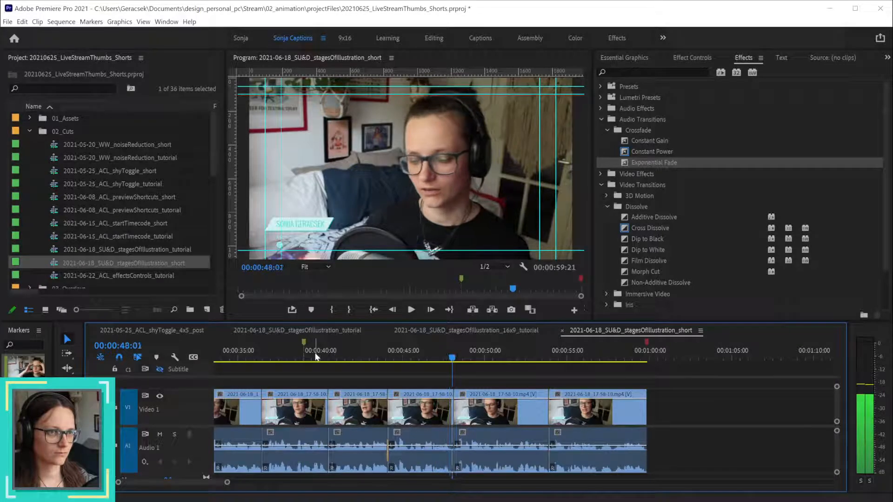
# - Move on into the following clip as far as 00:00:48:24 to inspect its raised-hands gesture
pyautogui.press('Right')
pyautogui.press('Right')
pyautogui.press('Right')
pyautogui.press('Right')
pyautogui.press('Right')
pyautogui.press('Right')
pyautogui.press('Right')
pyautogui.press('Right')
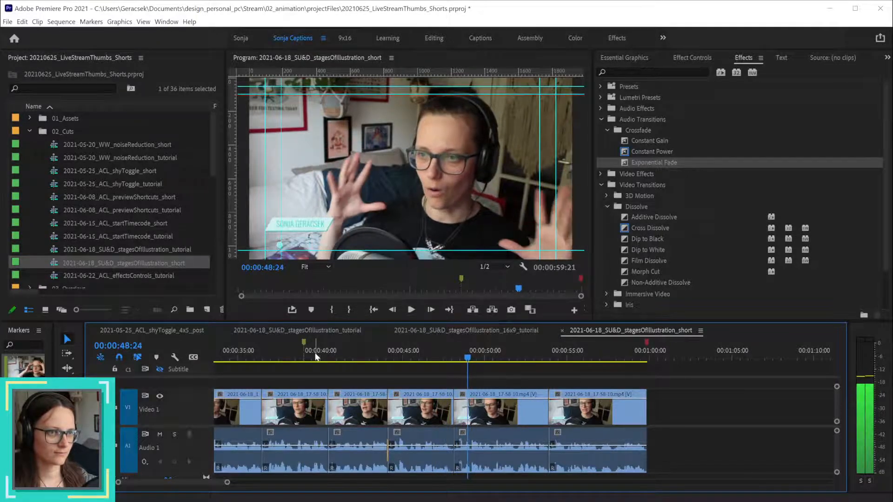
# - Step frame by frame from 00:00:48:24 to 00:00:52:19, examining the hand gestures and expressions in this clip for a thumbnail pose
pyautogui.press('Right')
pyautogui.press('Right')
pyautogui.press('Right')
pyautogui.press('Right')
pyautogui.press('Right')
pyautogui.press('Right')
pyautogui.press('Right')
pyautogui.press('Right')
pyautogui.press('Right')
pyautogui.press('Right')
pyautogui.press('Right')
pyautogui.press('Right')
pyautogui.press('Right')
pyautogui.press('Right')
pyautogui.press('Right')
pyautogui.press('Right')
pyautogui.press('Right')
pyautogui.press('Right')
pyautogui.press('Right')
pyautogui.press('Right')
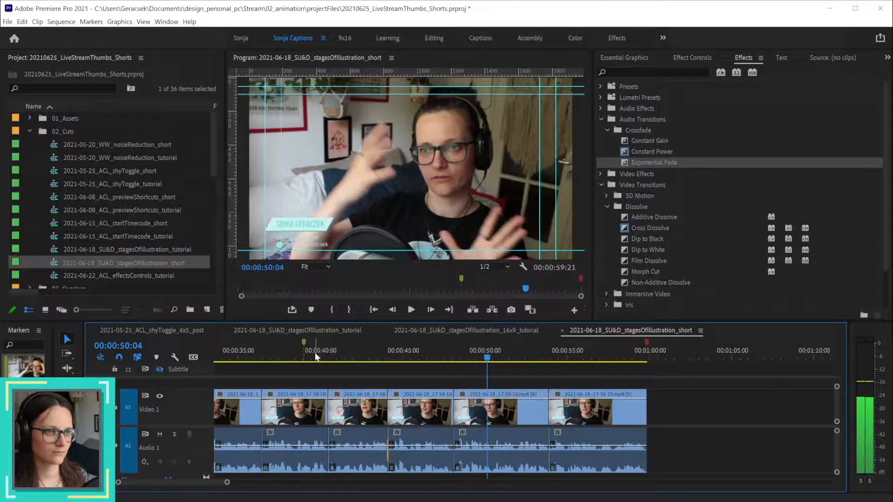
pyautogui.press('Right')
pyautogui.press('Right')
pyautogui.press('Right')
pyautogui.press('Right')
pyautogui.press('Right')
pyautogui.press('Right')
pyautogui.press('Right')
pyautogui.press('Right')
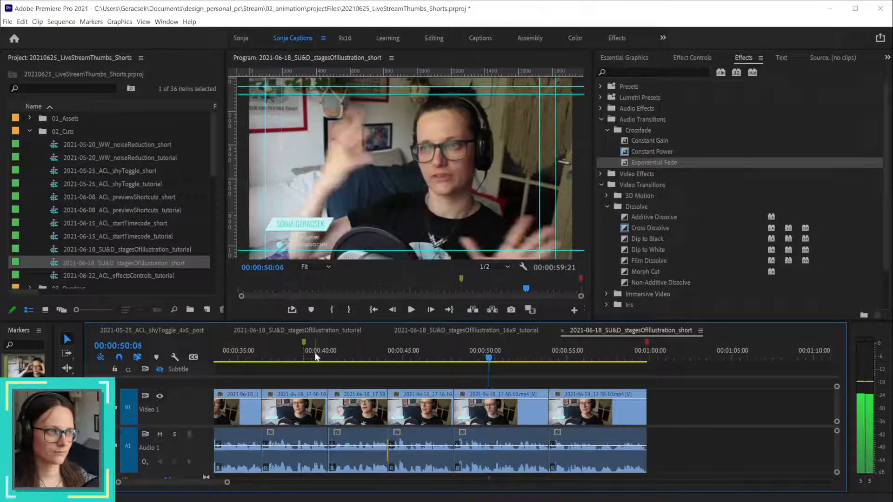
pyautogui.press('Right')
pyautogui.press('Right')
pyautogui.press('Right')
pyautogui.press('Right')
pyautogui.press('Right')
pyautogui.press('Right')
pyautogui.press('Right')
pyautogui.press('Right')
pyautogui.press('Right')
pyautogui.press('Right')
pyautogui.press('Right')
pyautogui.press('Right')
pyautogui.press('Right')
pyautogui.press('Right')
pyautogui.press('Right')
pyautogui.press('Right')
pyautogui.press('Right')
pyautogui.press('Right')
pyautogui.press('Right')
pyautogui.press('Right')
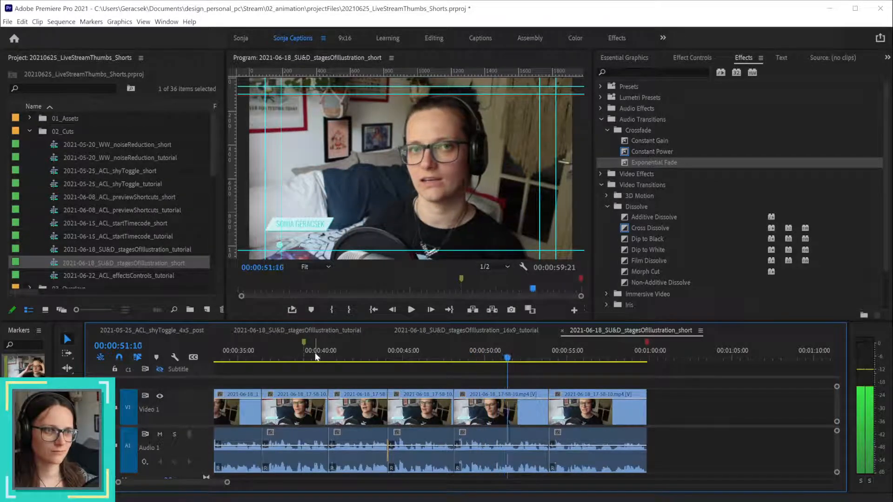
pyautogui.press('Right')
pyautogui.press('Right')
pyautogui.press('Right')
pyautogui.press('Right')
pyautogui.press('Right')
pyautogui.press('Right')
pyautogui.press('Right')
pyautogui.press('Right')
pyautogui.press('Right')
pyautogui.press('Right')
pyautogui.press('Right')
pyautogui.press('Right')
pyautogui.press('Right')
pyautogui.press('Right')
pyautogui.press('Right')
pyautogui.press('Right')
pyautogui.press('Right')
pyautogui.press('Right')
pyautogui.press('Right')
pyautogui.press('Right')
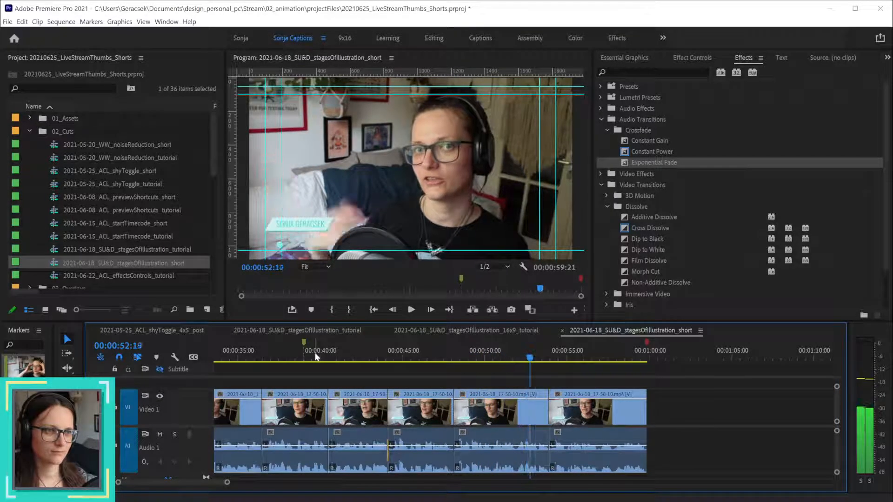
# - Continue frame by frame from 00:00:52:19 across the last cut to 00:00:58:12, checking the final clip for an expressive frame
pyautogui.press('Right')
pyautogui.press('Right')
pyautogui.press('Right')
pyautogui.press('Right')
pyautogui.press('Right')
pyautogui.press('Right')
pyautogui.press('Right')
pyautogui.press('Right')
pyautogui.press('Right')
pyautogui.press('Right')
pyautogui.press('Right')
pyautogui.press('Right')
pyautogui.press('Right')
pyautogui.press('Right')
pyautogui.press('Right')
pyautogui.press('Right')
pyautogui.press('Right')
pyautogui.press('Right')
pyautogui.press('Right')
pyautogui.press('Right')
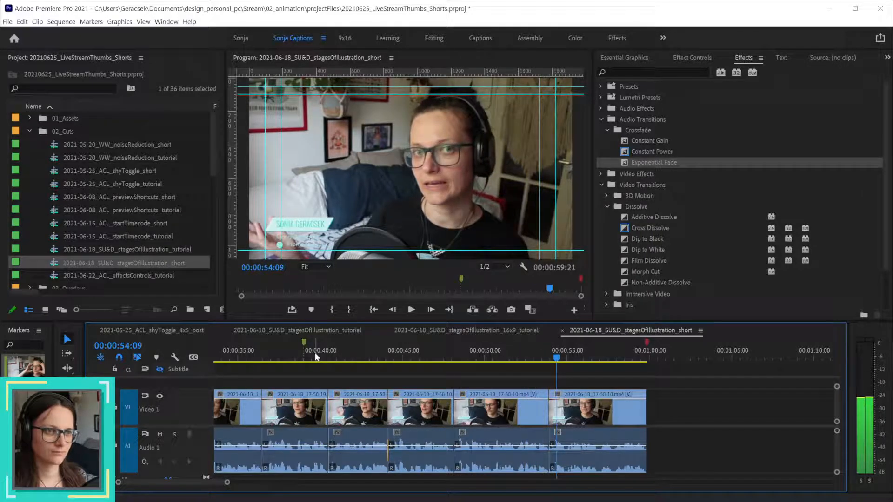
pyautogui.press('Right')
pyautogui.press('Right')
pyautogui.press('Right')
pyautogui.press('Right')
pyautogui.press('Right')
pyautogui.press('Right')
pyautogui.press('Right')
pyautogui.press('Right')
pyautogui.press('Right')
pyautogui.press('Right')
pyautogui.press('Right')
pyautogui.press('Right')
pyautogui.press('Right')
pyautogui.press('Right')
pyautogui.press('Right')
pyautogui.press('Right')
pyautogui.press('Right')
pyautogui.press('Right')
pyautogui.press('Right')
pyautogui.press('Right')
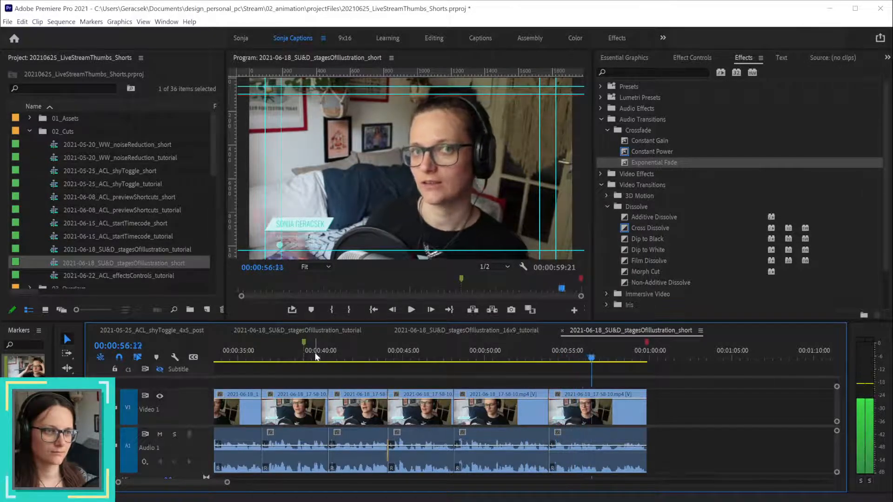
pyautogui.press('Right')
pyautogui.press('Right')
pyautogui.press('Right')
pyautogui.press('Right')
pyautogui.press('Right')
pyautogui.press('Right')
pyautogui.press('Right')
pyautogui.press('Right')
pyautogui.press('Right')
pyautogui.press('Right')
pyautogui.press('Right')
pyautogui.press('Right')
pyautogui.press('Right')
pyautogui.press('Right')
pyautogui.press('Right')
pyautogui.press('Right')
pyautogui.press('Right')
pyautogui.press('Right')
pyautogui.press('Right')
pyautogui.press('Right')
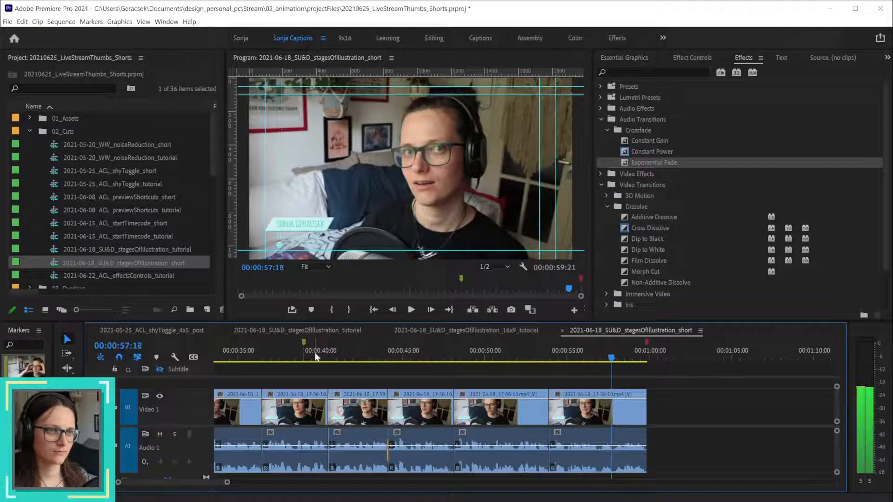
pyautogui.press('Right')
pyautogui.press('Right')
pyautogui.press('Right')
pyautogui.press('Right')
pyautogui.press('Right')
pyautogui.press('Right')
pyautogui.press('Right')
pyautogui.press('Right')
pyautogui.press('Right')
pyautogui.press('Right')
pyautogui.press('Right')
pyautogui.press('Right')
pyautogui.press('Right')
pyautogui.press('Right')
pyautogui.press('Right')
pyautogui.press('Right')
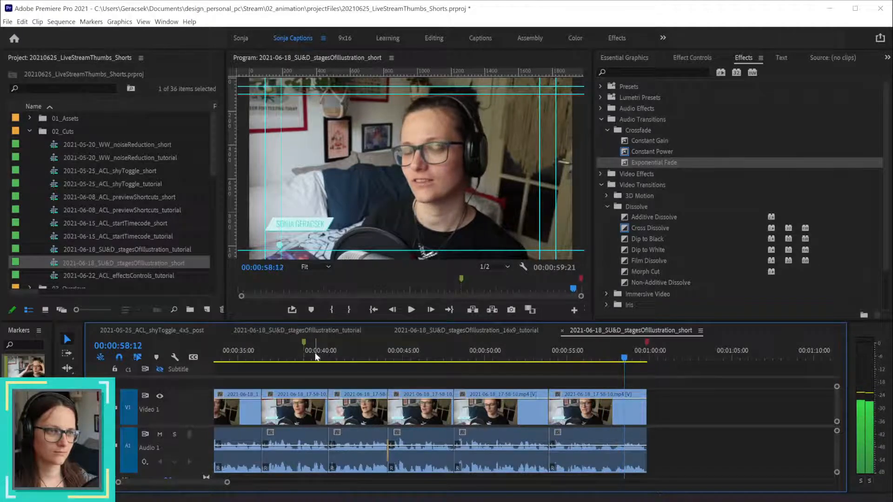
# - Return the playhead to the marked hands-on-head frame at 00:00:39:00 and save the project
pyautogui.click(304, 357)
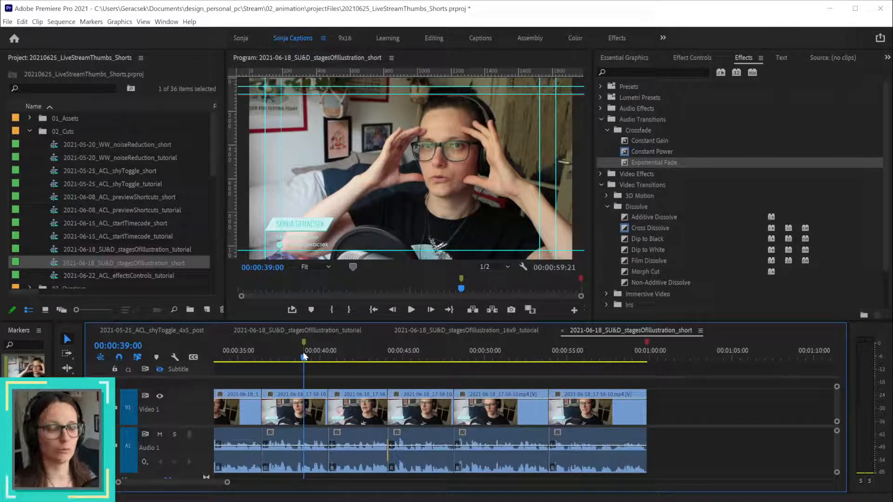
pyautogui.hotkey('ctrl', 's')
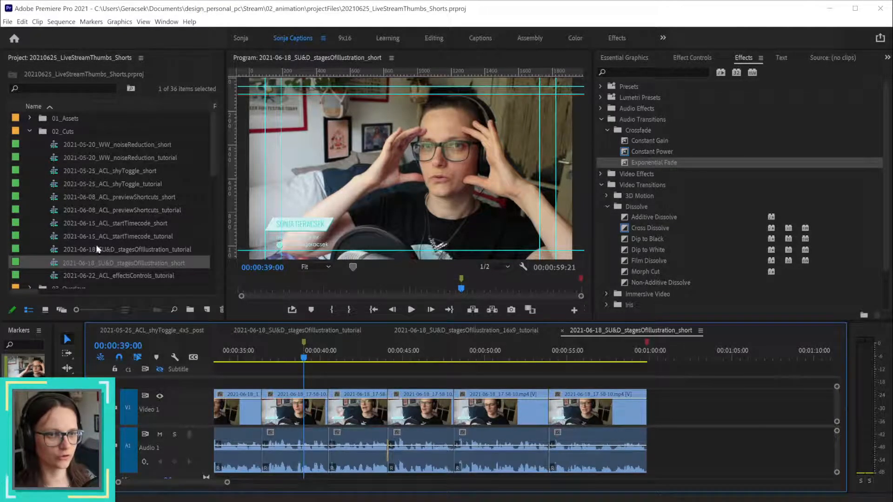
# - Open the 2021-06-18_SU&D_stagesOfIllustration_16x9_short_thumb sequence from the stagesOfIllustration folder
pyautogui.scroll(-10, 79, 242)
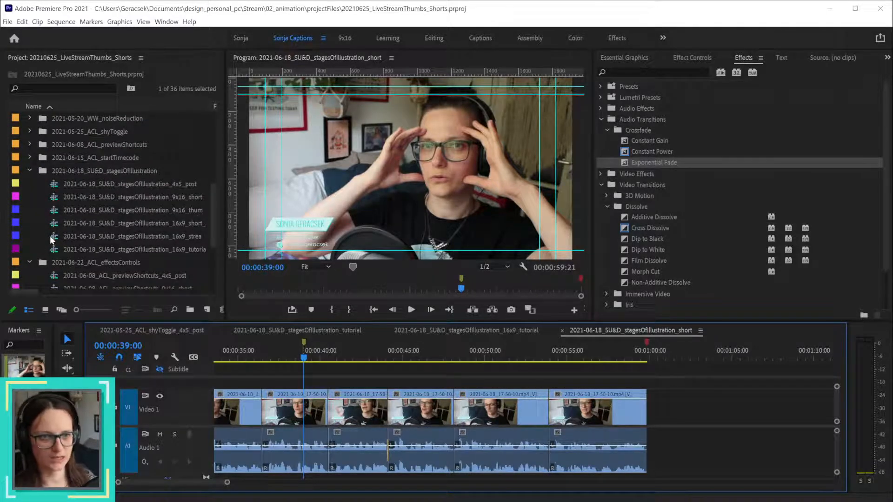
pyautogui.doubleClick(52, 238)
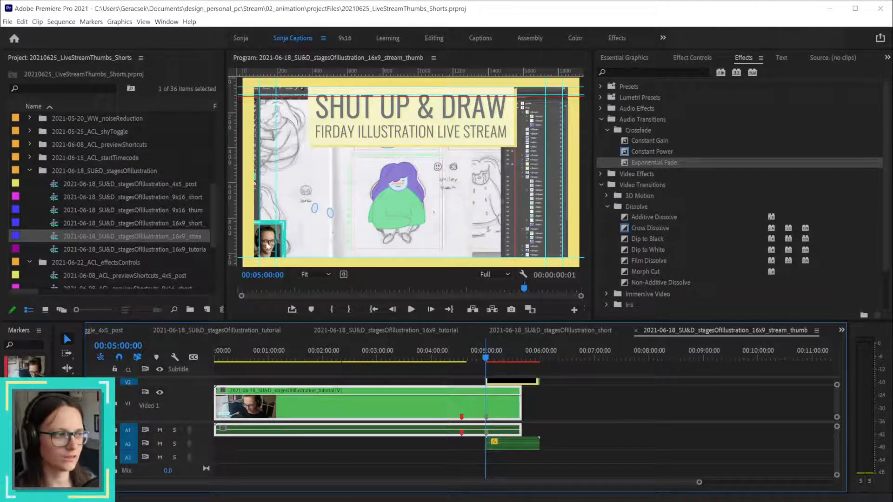
pyautogui.doubleClick(56, 224)
pyautogui.press('-')
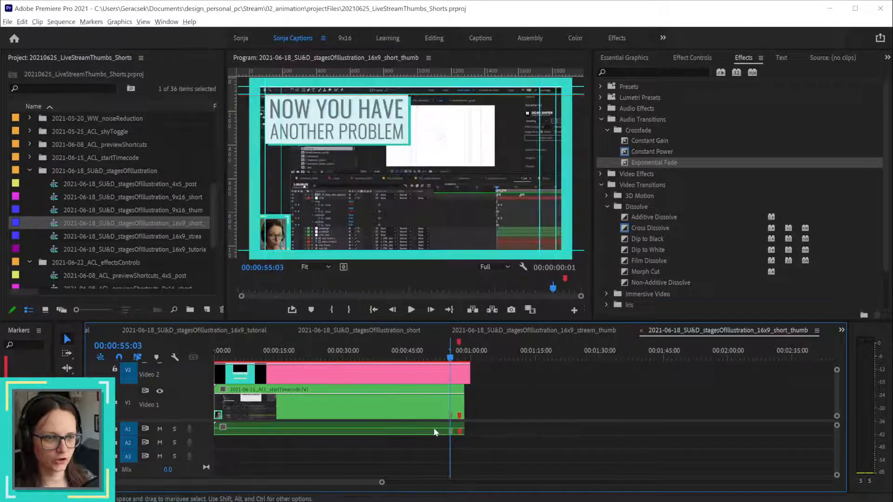
# - Replace the nested 2021-06-15_ACL_startTimecode clip on Video 1 with the 2021-06-18_SU&D_stagesOfIllustration_short sequence
pyautogui.click(379, 408)
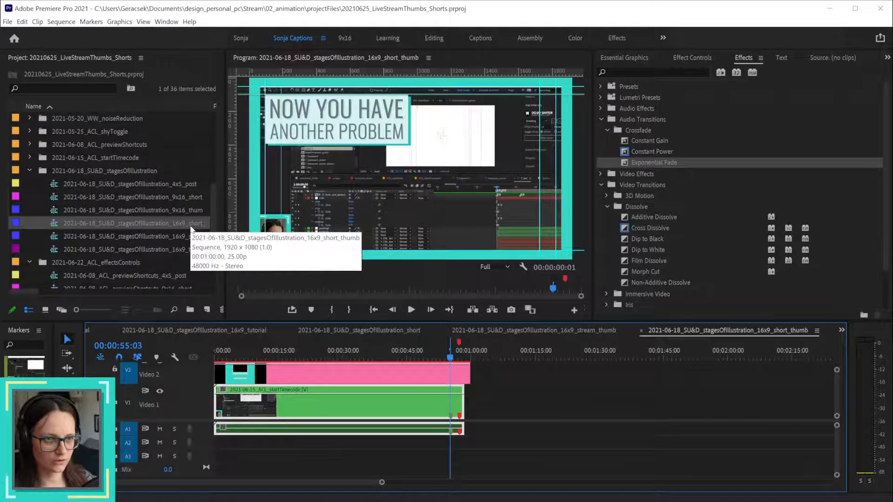
pyautogui.scroll(4, 152, 216)
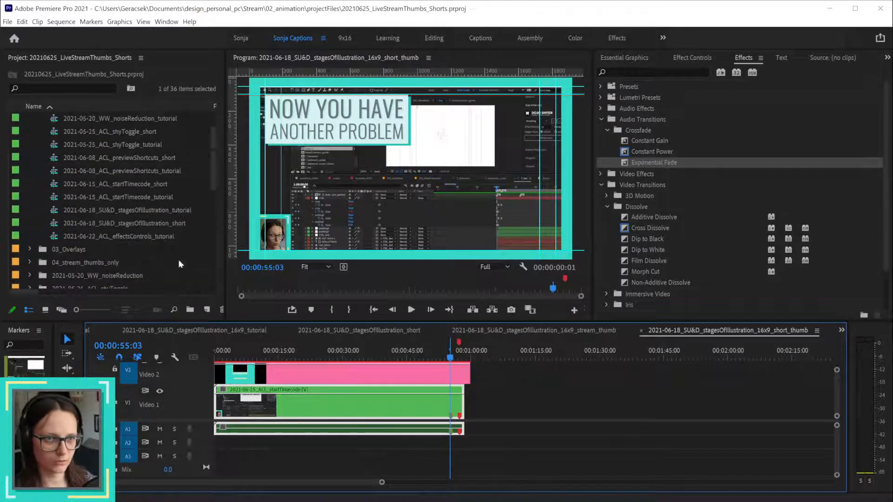
pyautogui.moveTo(65, 223); pyautogui.dragTo(262, 400)
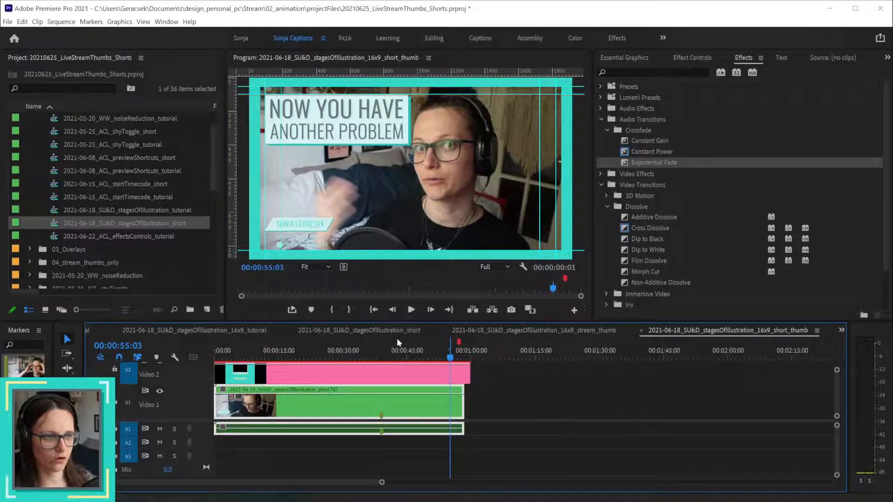
# - Check the thumbnail layout over the marked frame at 00:00:39:00 and at 00:00:53:08, and return the playhead to 00:00:55:03
pyautogui.click(379, 356)
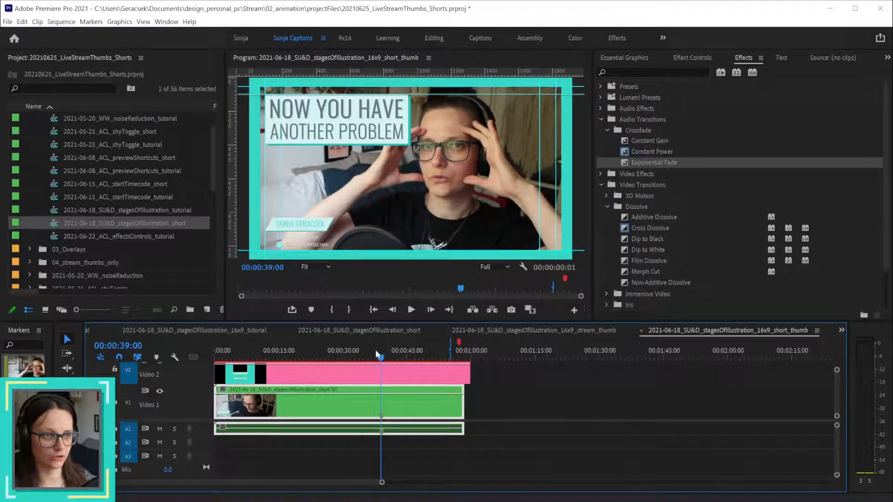
pyautogui.moveTo(436, 354); pyautogui.dragTo(442, 354)
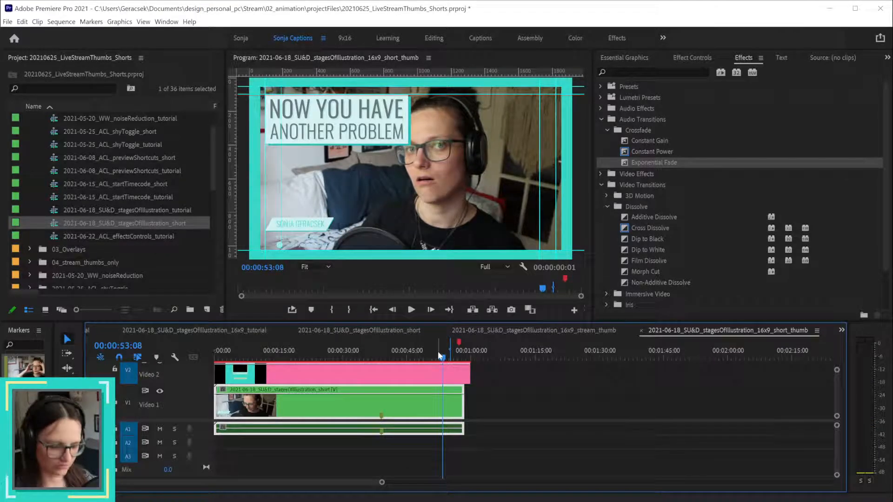
pyautogui.click(449, 352)
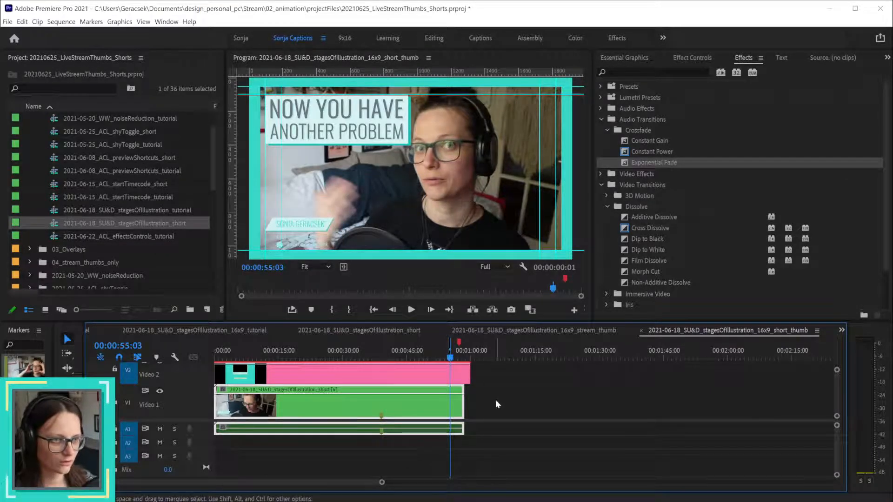
# - Examine the facial expressions frame by frame between 00:00:53:09 and 00:00:55:09 as alternatives for the short thumbnail
pyautogui.press('Right')
pyautogui.press('Right')
pyautogui.press('Left')
pyautogui.press('Left')
pyautogui.press('Left')
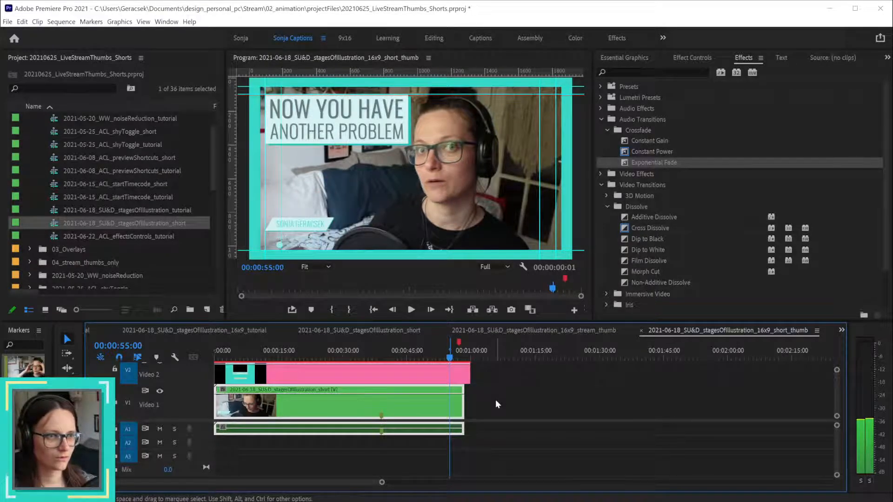
pyautogui.press('Right')
pyautogui.press('Right')
pyautogui.press('Right')
pyautogui.press('Right')
pyautogui.press('Right')
pyautogui.press('Right')
pyautogui.press('Right')
pyautogui.press('Right')
pyautogui.press('Right')
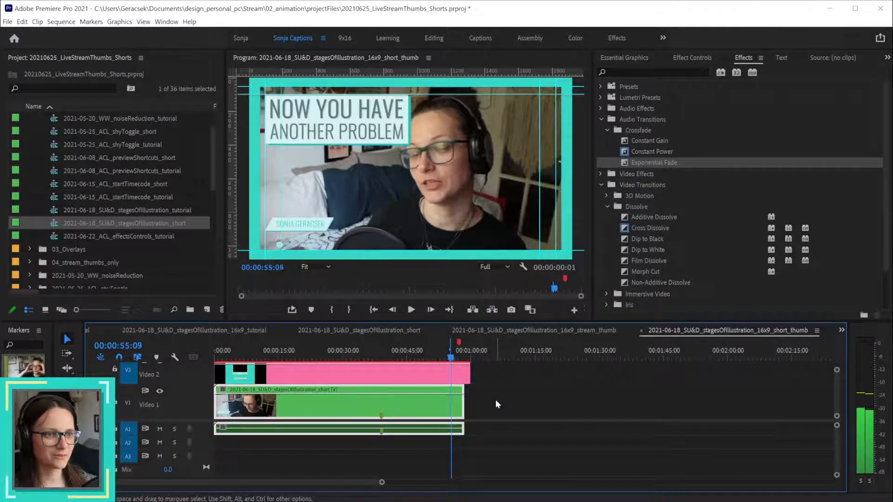
pyautogui.press('Left')
pyautogui.press('Left')
pyautogui.press('Left')
pyautogui.press('Left')
pyautogui.press('Left')
pyautogui.press('Left')
pyautogui.press('Left')
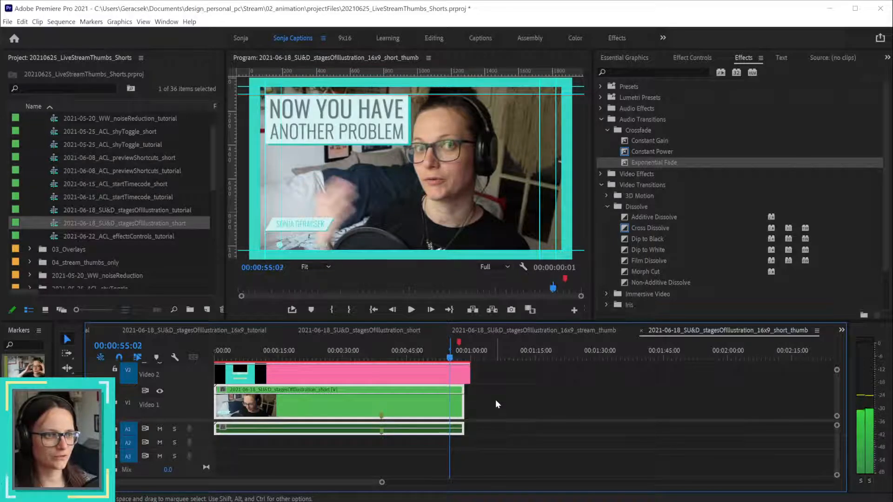
pyautogui.press('Left')
pyautogui.press('Left')
pyautogui.press('Left')
pyautogui.press('Left')
pyautogui.press('Left')
pyautogui.press('Left')
pyautogui.press('Left')
pyautogui.press('Left')
pyautogui.press('Left')
pyautogui.press('Left')
pyautogui.press('Left')
pyautogui.press('Left')
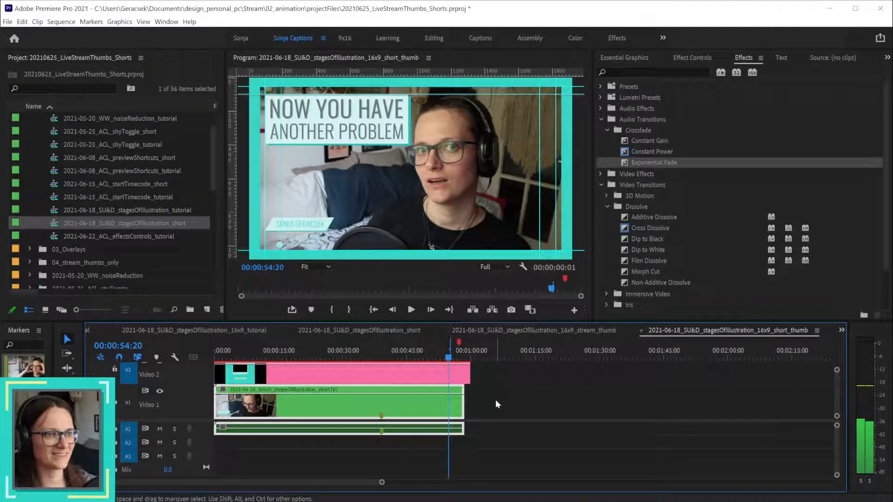
pyautogui.press('Left')
pyautogui.press('Left')
pyautogui.press('Left')
pyautogui.press('Left')
pyautogui.press('Left')
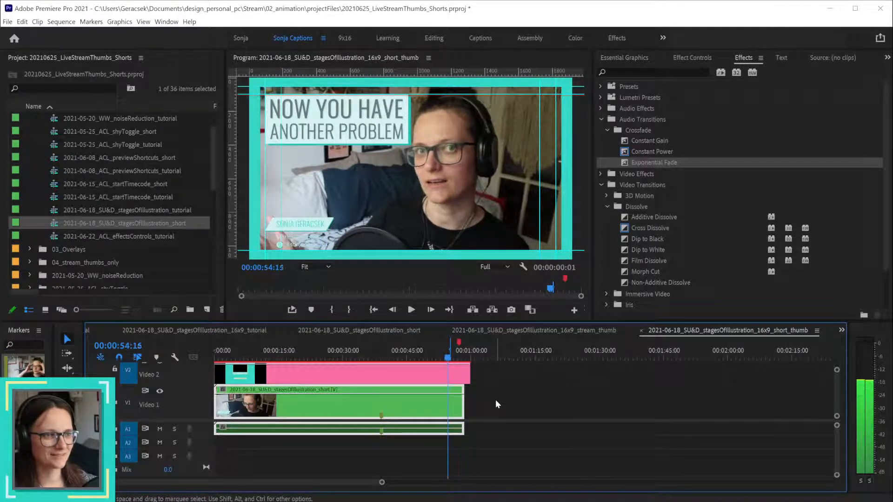
pyautogui.press('Left')
pyautogui.press('Left')
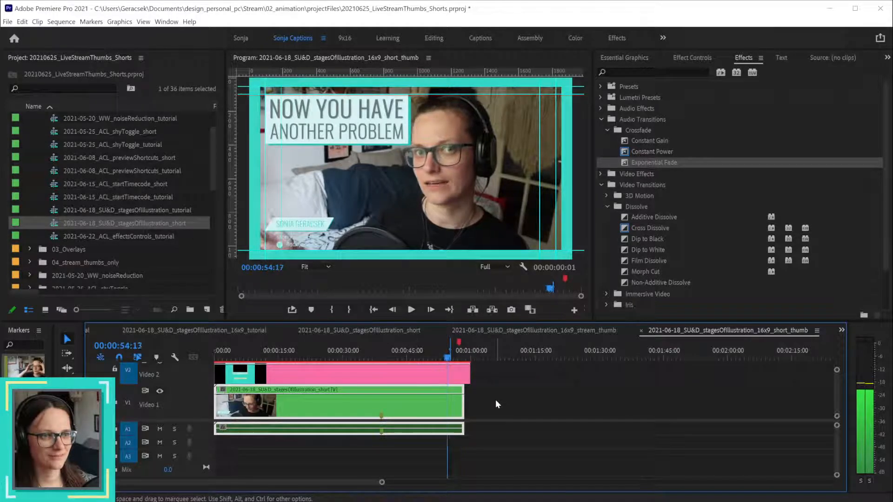
pyautogui.press('Left')
pyautogui.press('Left')
pyautogui.press('Left')
pyautogui.press('Left')
pyautogui.press('Left')
pyautogui.press('Left')
pyautogui.press('Left')
pyautogui.press('Left')
pyautogui.press('Left')
pyautogui.press('Left')
pyautogui.press('Left')
pyautogui.press('Left')
pyautogui.press('Left')
pyautogui.press('Left')
pyautogui.press('Left')
pyautogui.press('Left')
pyautogui.press('Left')
pyautogui.press('Left')
pyautogui.press('Left')
pyautogui.press('Left')
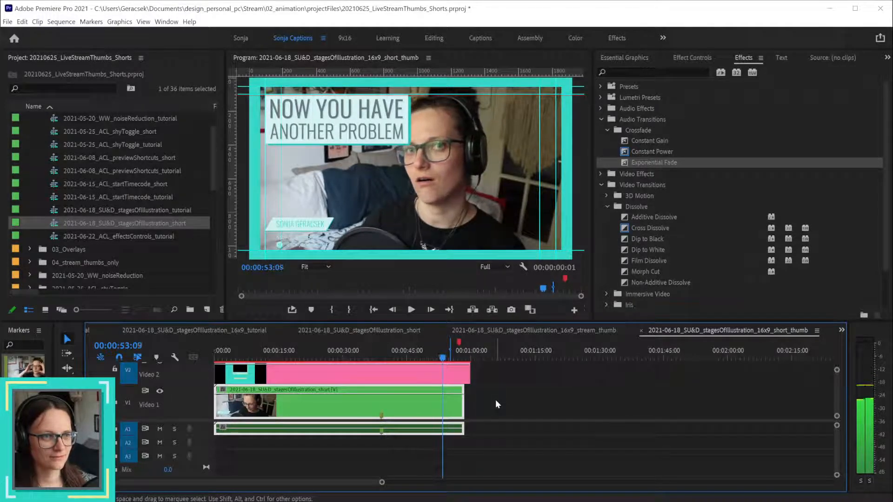
pyautogui.press('Right')
pyautogui.press('Right')
pyautogui.press('Right')
pyautogui.press('Right')
pyautogui.press('Right')
pyautogui.press('Right')
pyautogui.press('Right')
pyautogui.press('Right')
pyautogui.press('Right')
pyautogui.press('Right')
pyautogui.press('Right')
pyautogui.press('Right')
pyautogui.press('Right')
pyautogui.press('Right')
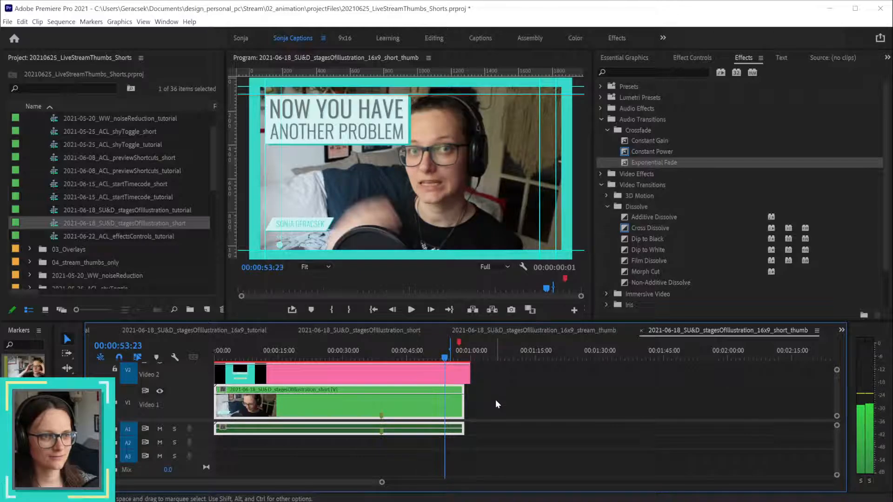
# - Return the playhead to the marked hands-on-head frame at 00:00:39:00 and select the overlay clip on Video 2
pyautogui.click(371, 349)
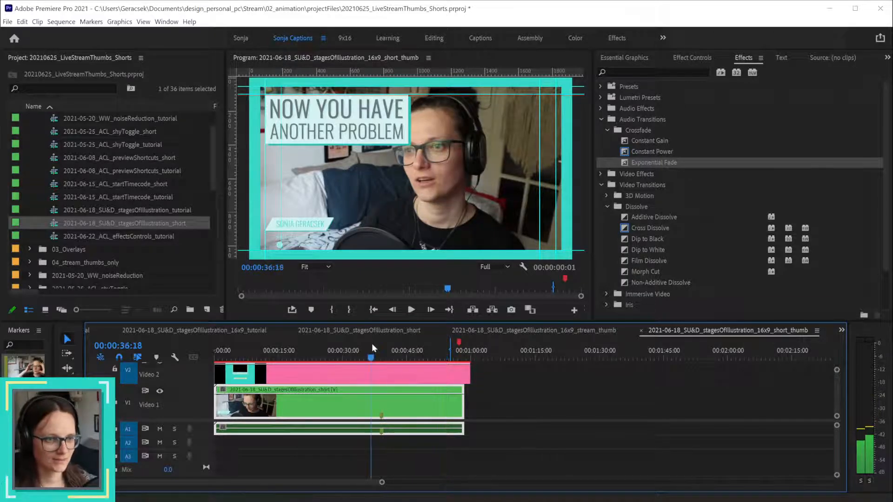
pyautogui.moveTo(372, 343); pyautogui.dragTo(381, 342)
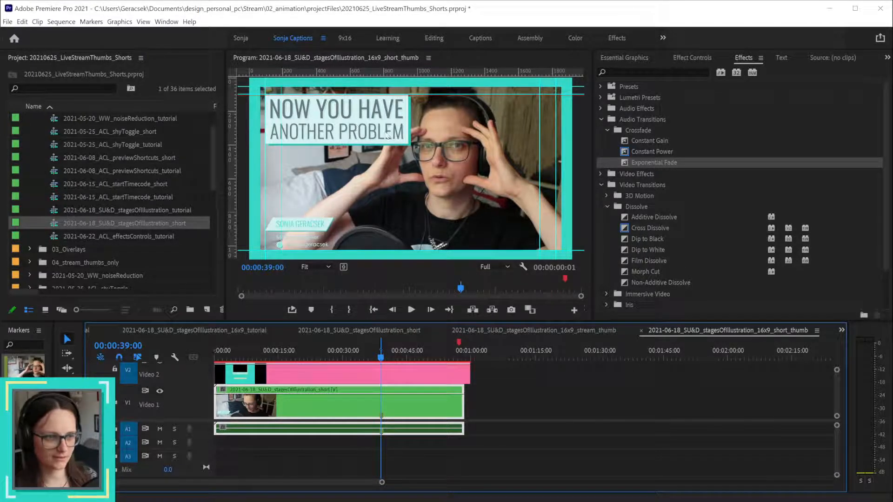
pyautogui.click(383, 369)
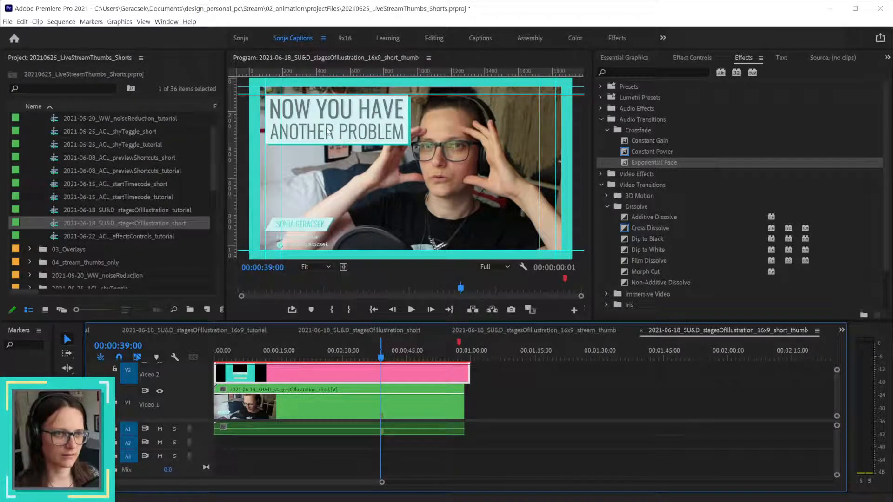
# - Open the 2021-06-18_SU&D_stagesOfIllustration_16x9_stream_thumb sequence and its nested SU&D_stream_thumb_overlay for reference
pyautogui.scroll(2, 94, 178)
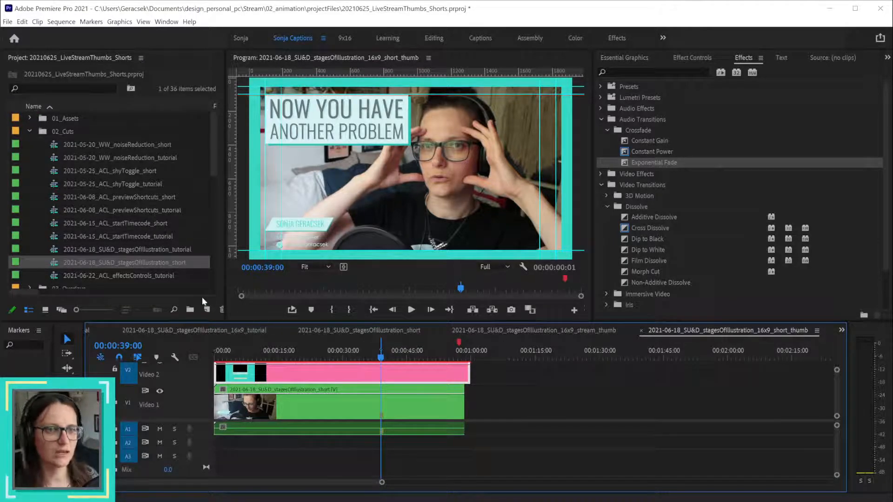
pyautogui.scroll(-8, 142, 257)
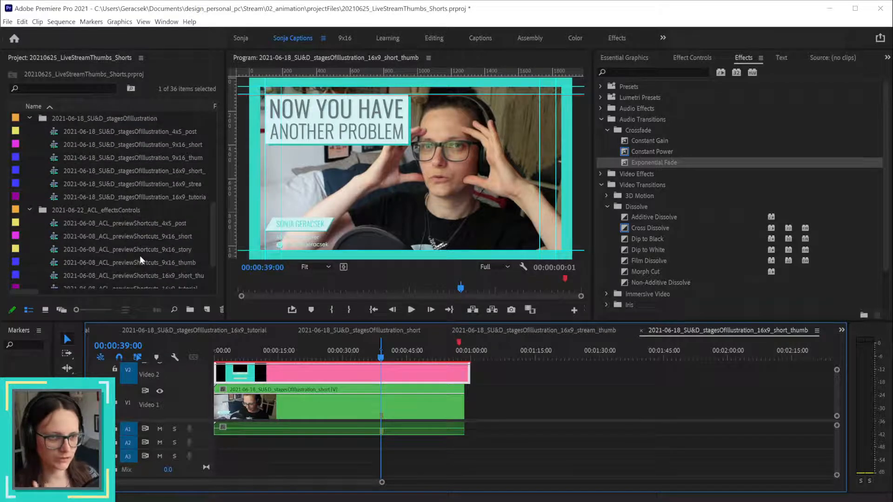
pyautogui.click(52, 174)
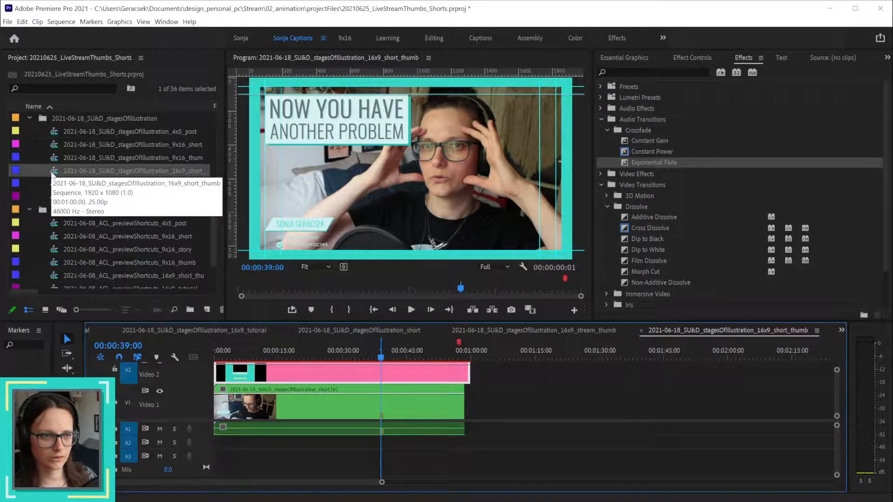
pyautogui.doubleClick(55, 186)
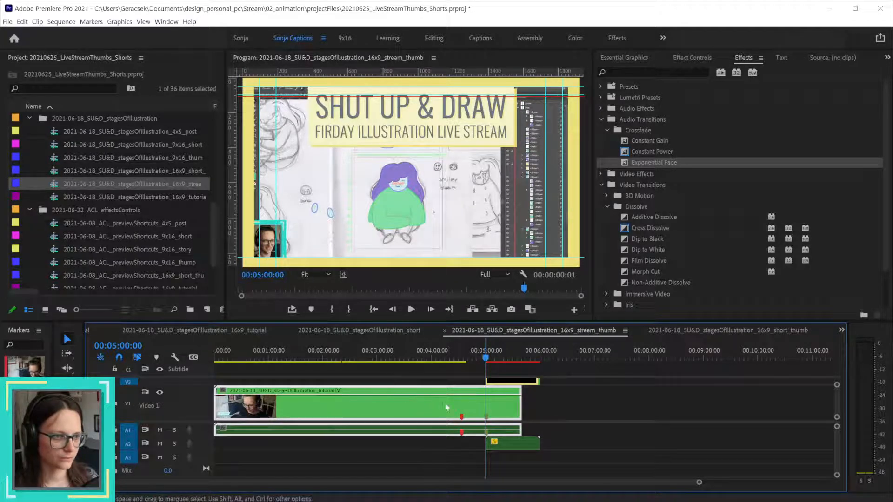
pyautogui.click(515, 383)
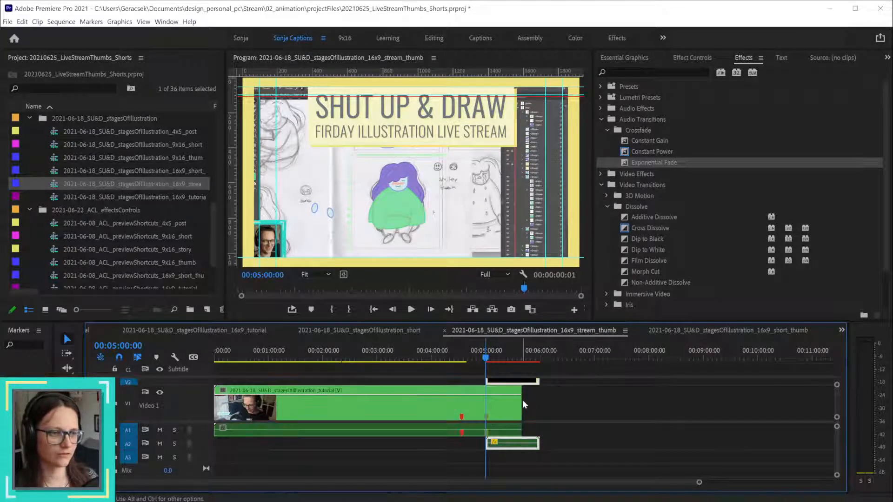
pyautogui.doubleClick(512, 382)
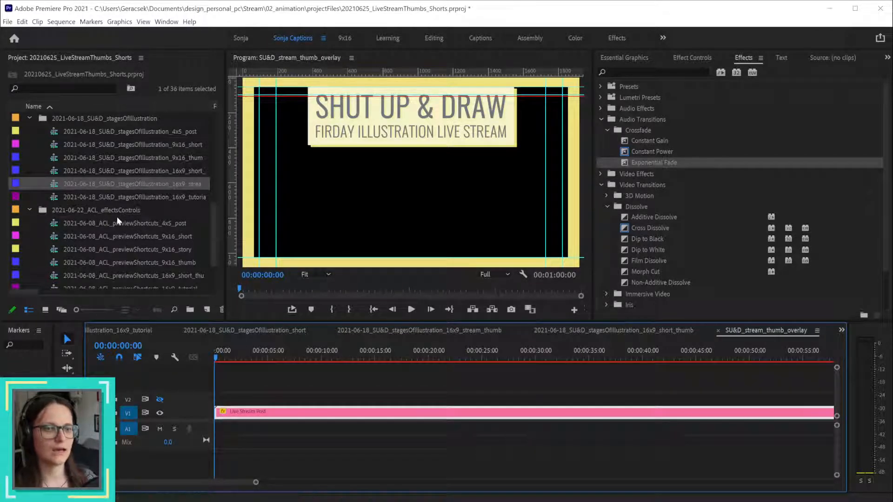
# - Go back to the 2021-06-18_SU&D_stagesOfIllustration_16x9_stream_thumb sequence and look over the stagesOfIllustration folder's contents
pyautogui.scroll(-2, 117, 219)
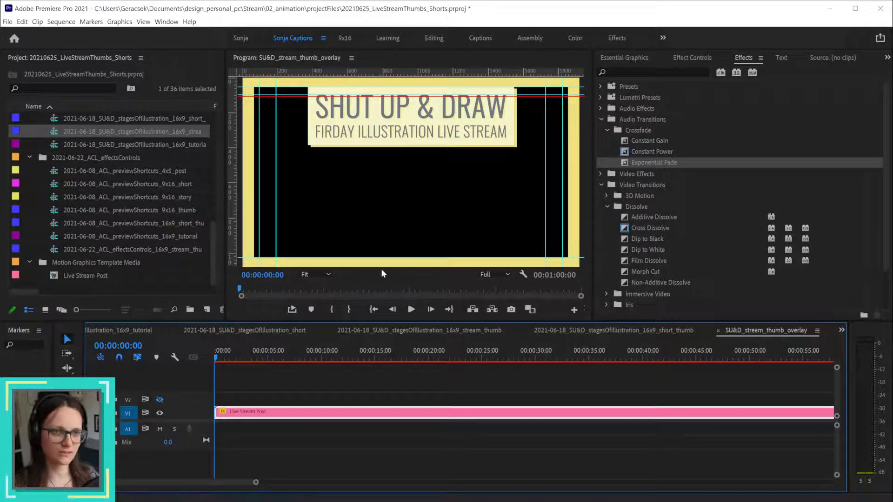
pyautogui.doubleClick(52, 134)
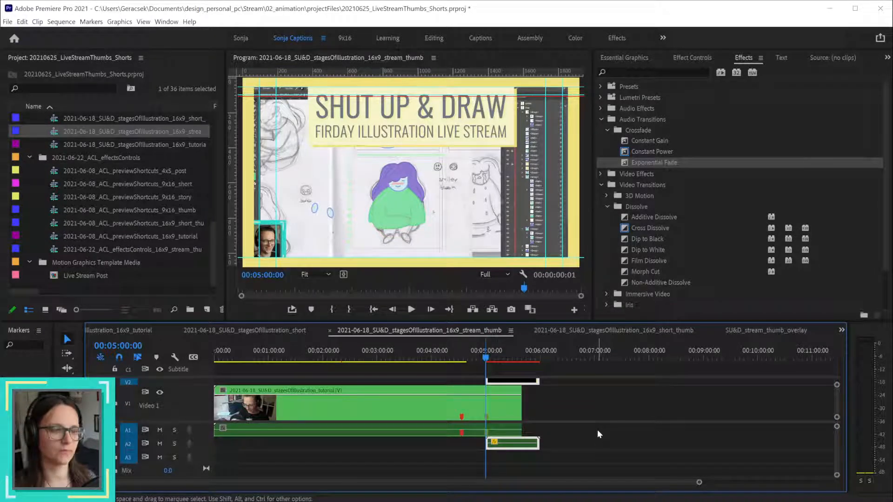
pyautogui.scroll(3, 68, 185)
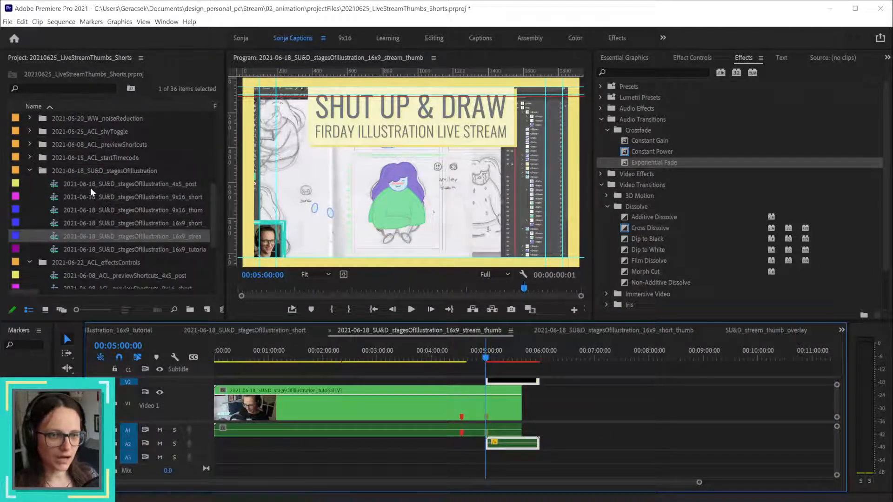
pyautogui.scroll(-1, 78, 182)
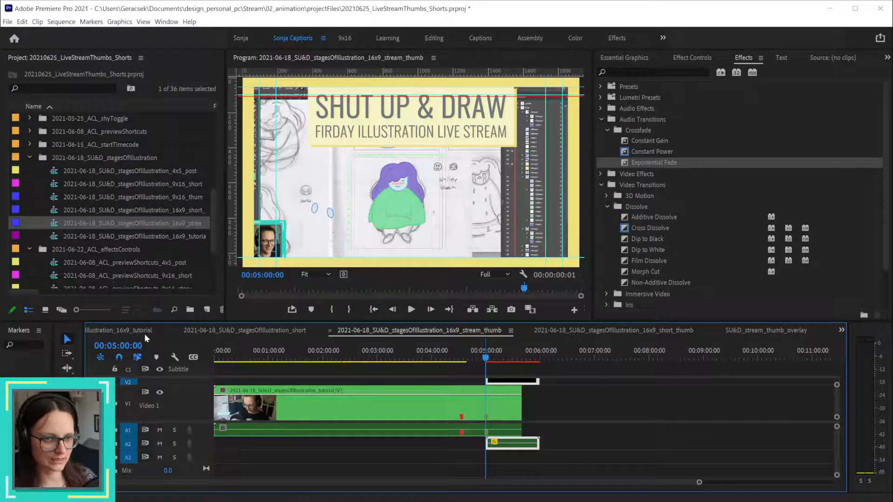
# - Close the stagesOfIllustration short, 16x9_stream_thumb, 16x9_tutorial and SU&D_stream_thumb_overlay timelines, returning to the 16x9_short_thumb sequence
pyautogui.click(125, 334)
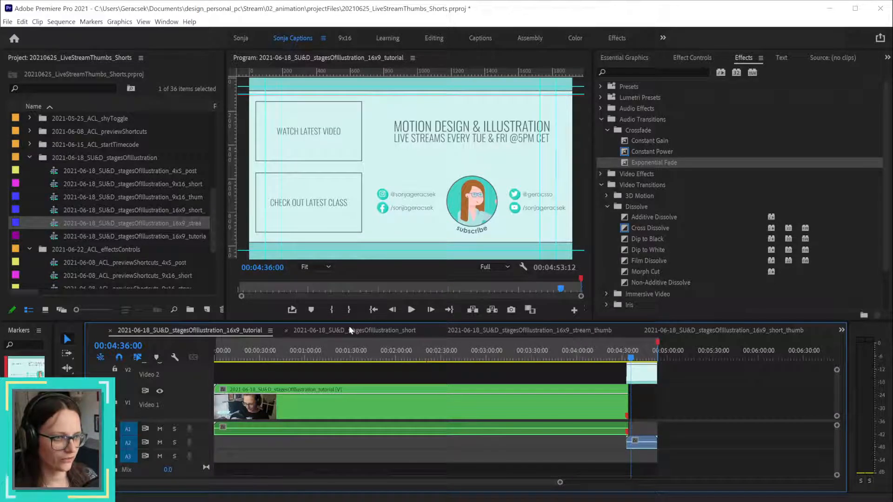
pyautogui.click(372, 331)
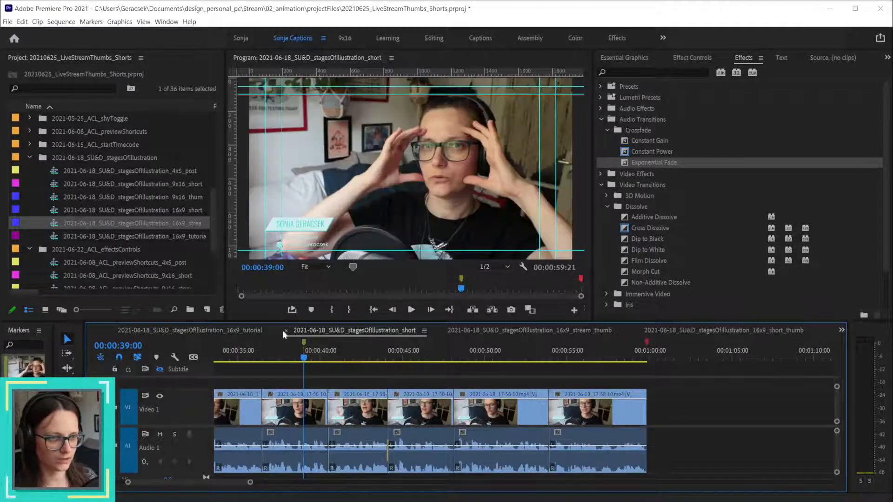
pyautogui.click(285, 330)
pyautogui.click(350, 334)
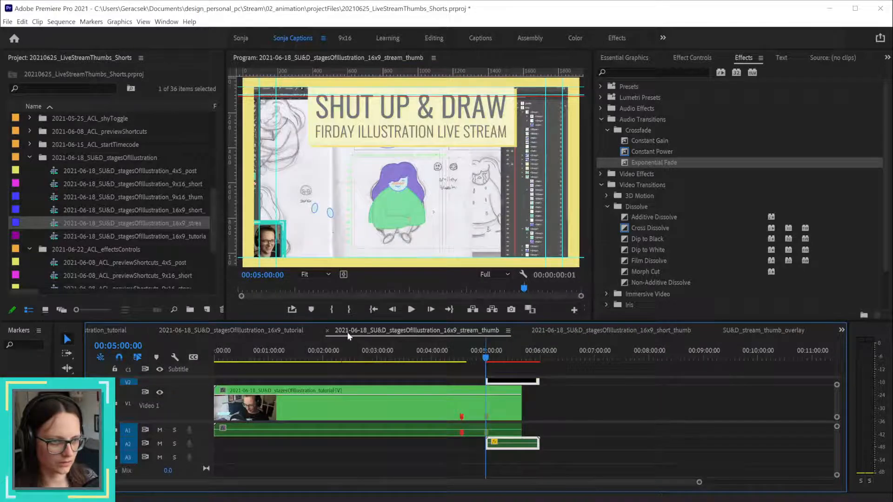
pyautogui.click(326, 331)
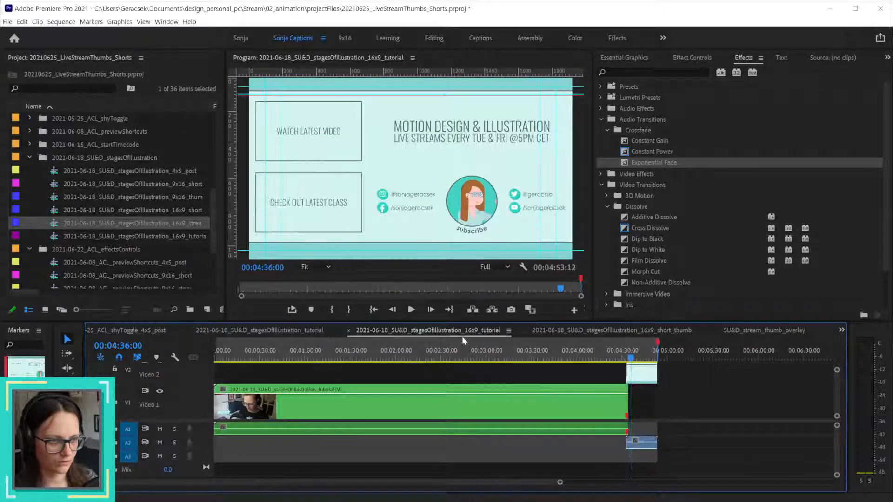
pyautogui.click(348, 331)
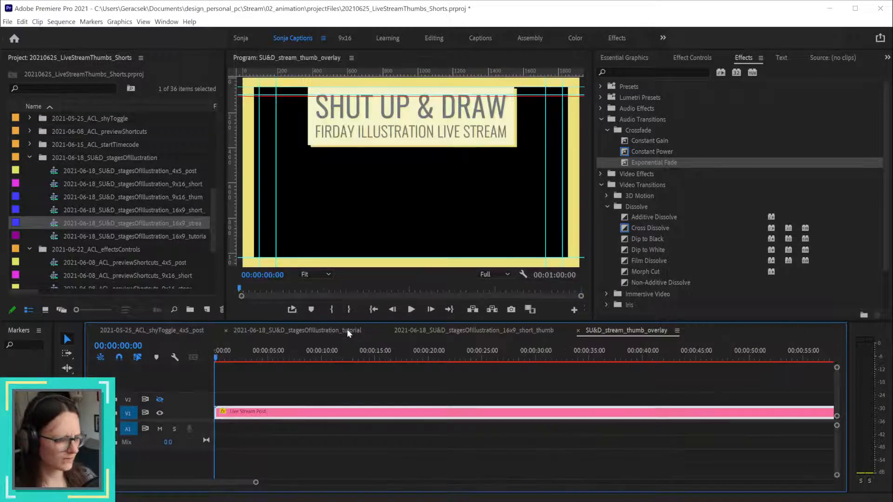
pyautogui.click(578, 331)
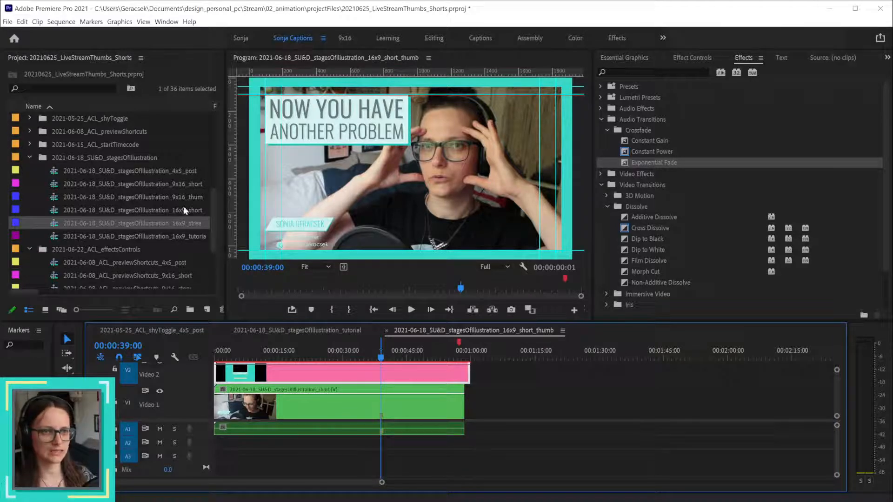
# - Collapse the 02_Cuts folder, open the ACL_short_thumb_REF sequence from 03_Overlays, and select its Live Stream Post graphic on V1
pyautogui.scroll(10, 184, 207)
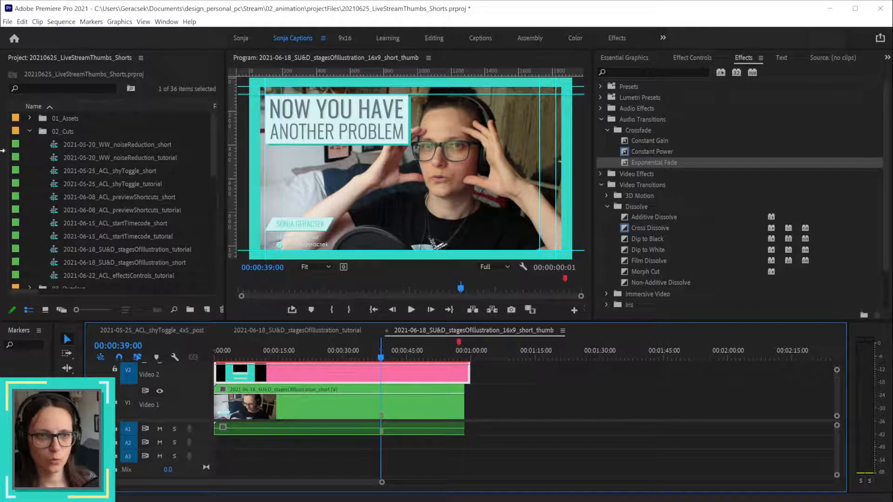
pyautogui.click(30, 131)
pyautogui.click(28, 145)
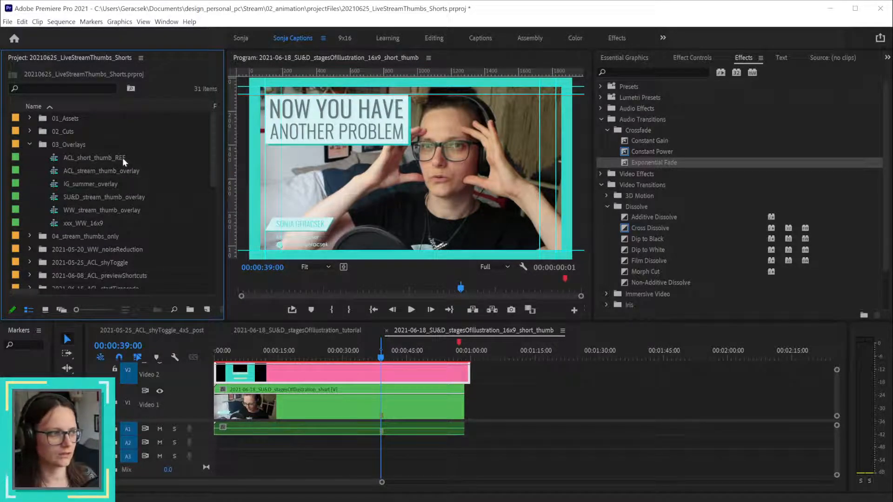
pyautogui.doubleClick(55, 161)
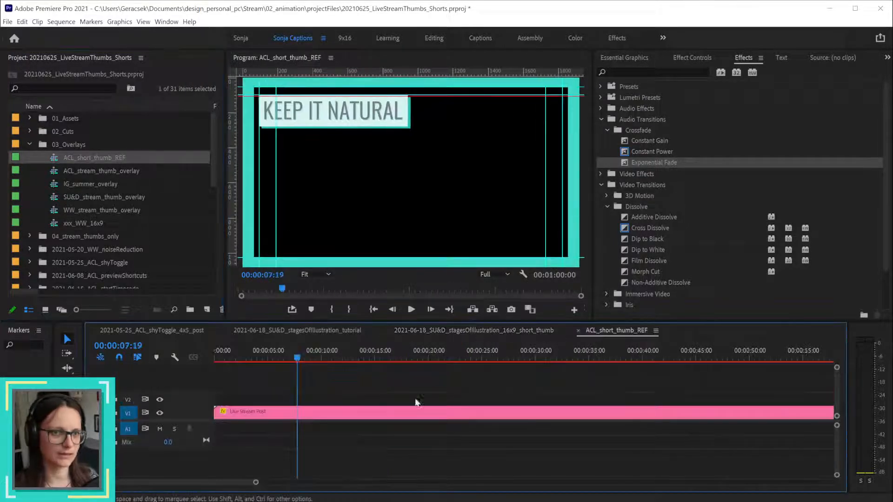
pyautogui.click(380, 413)
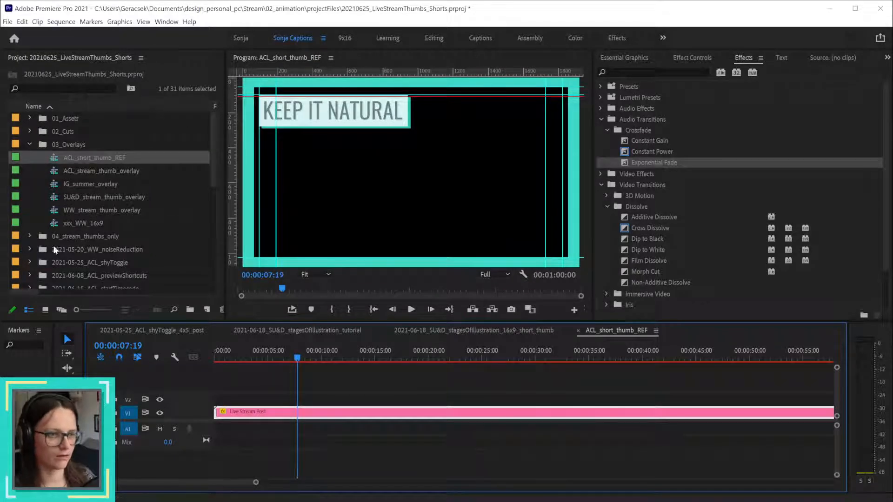
# - Open the 2021-06-18_SU&D_stagesOfIllustration_16x9_short_thumb sequence from the 2021-06-18_SU&D_stagesOfIllustration folder
pyautogui.scroll(-3, 111, 247)
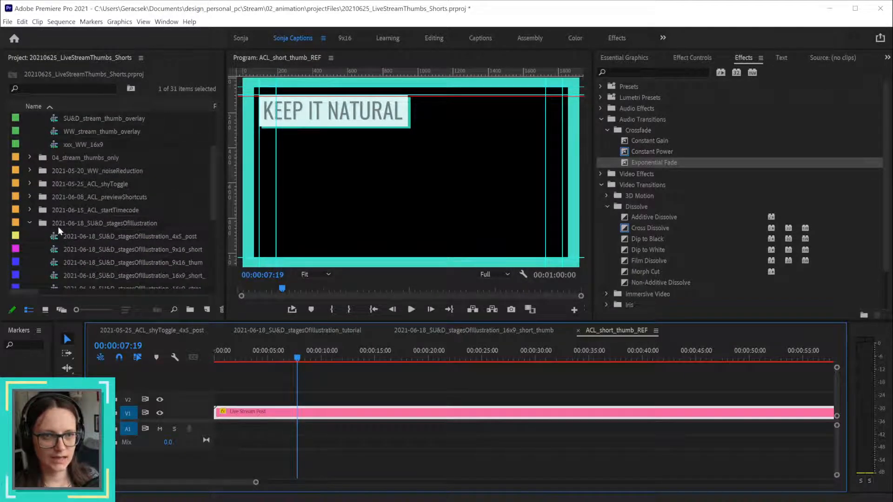
pyautogui.click(142, 238)
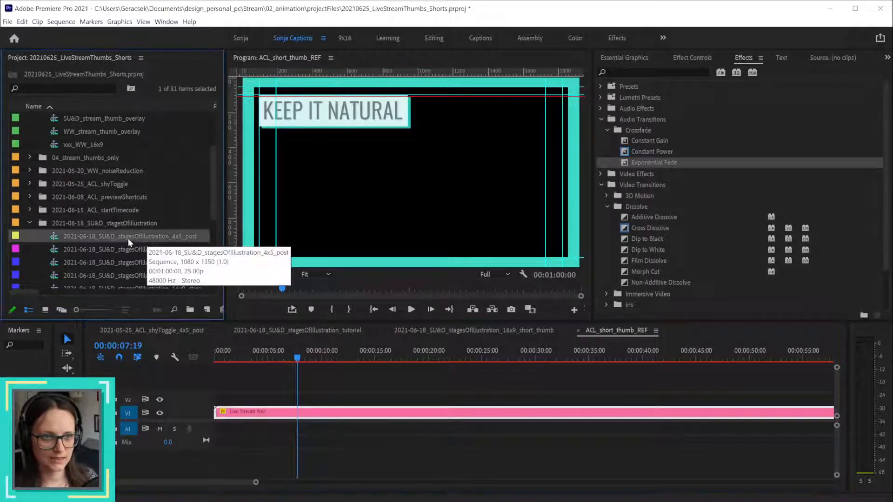
pyautogui.scroll(-3, 107, 239)
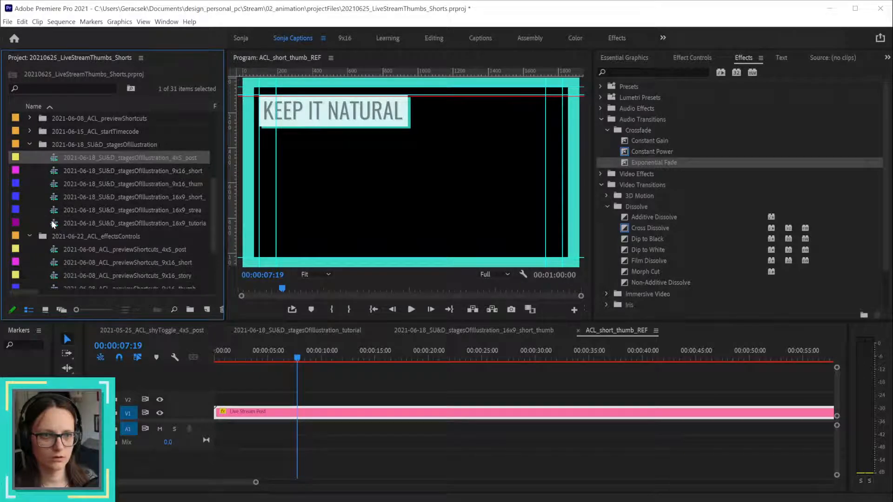
pyautogui.click(52, 224)
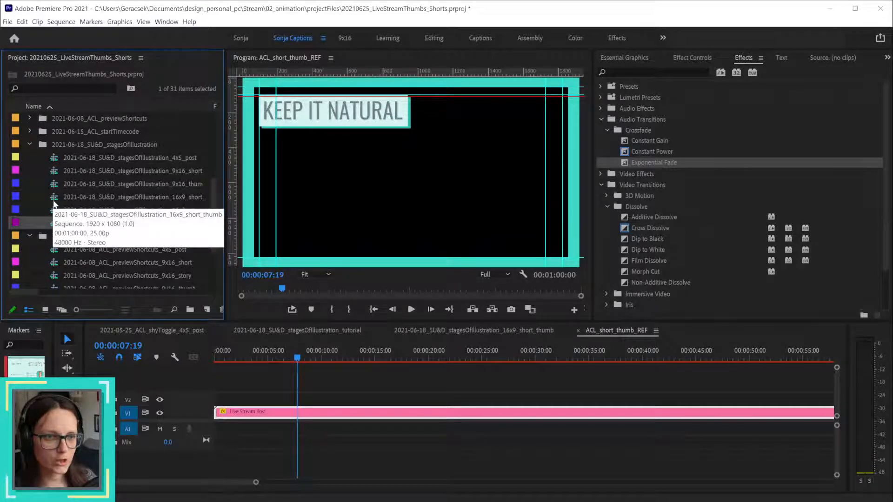
pyautogui.doubleClick(54, 203)
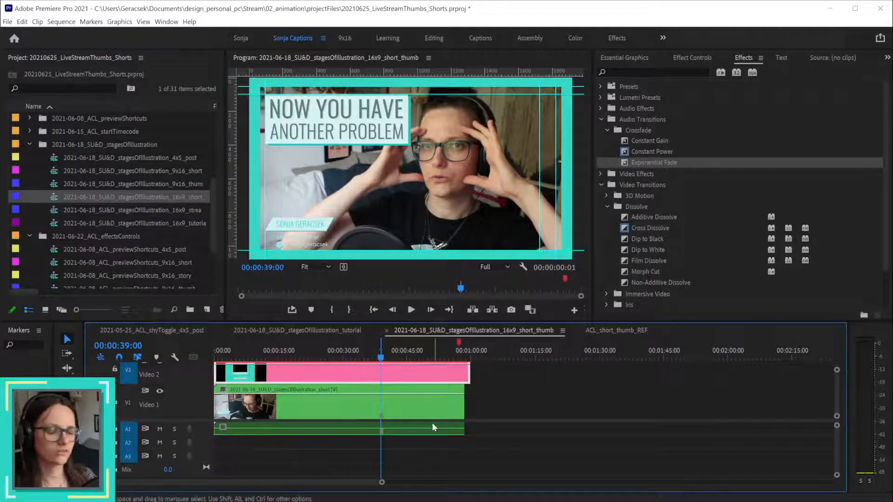
# - Replace the Live Stream Post graphic on V2 with the copied KEEP IT NATURAL version from the sequence start, and return the playhead to 00:00:39:00
pyautogui.moveTo(230, 356); pyautogui.dragTo(209, 352)
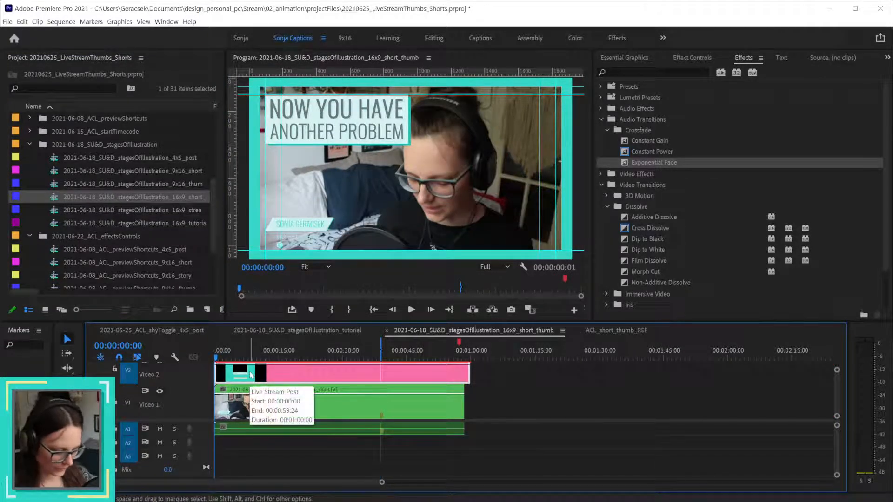
pyautogui.press('Delete')
pyautogui.hotkey('ctrl', 'z')
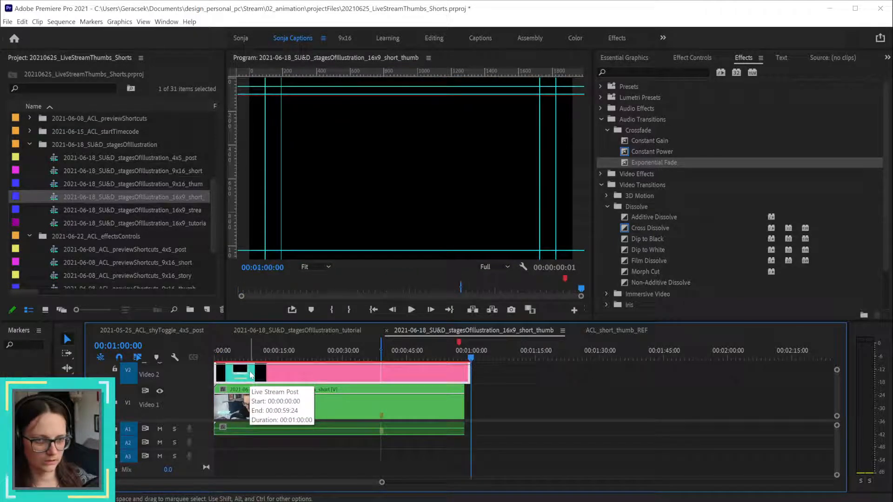
pyautogui.click(372, 350)
pyautogui.click(380, 350)
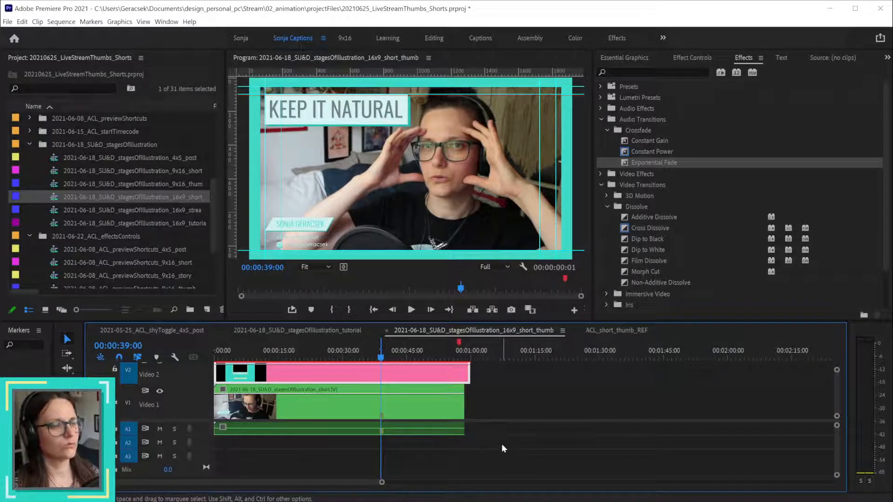
# - Open the nested 2021-06-18_SU&D_stagesOfIllustration_short sequence and play it from the start to about 00:00:23:21 to review its content
pyautogui.click(307, 412)
pyautogui.doubleClick(306, 411)
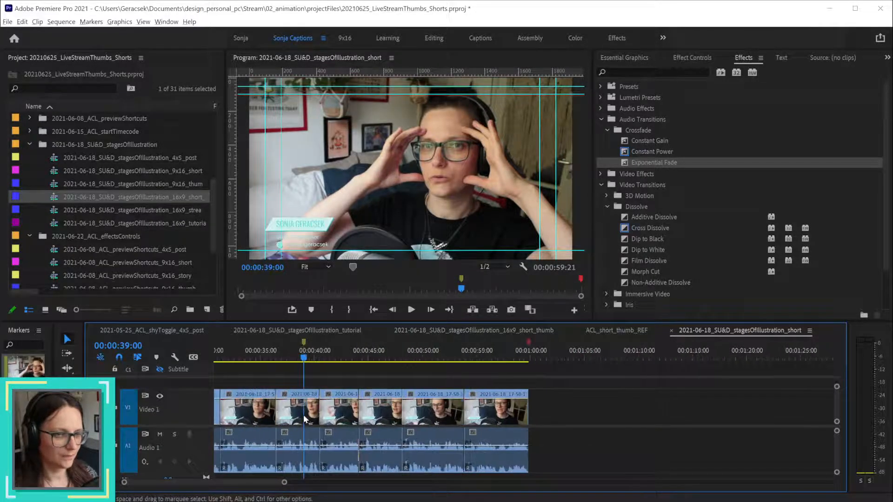
pyautogui.press('alt')
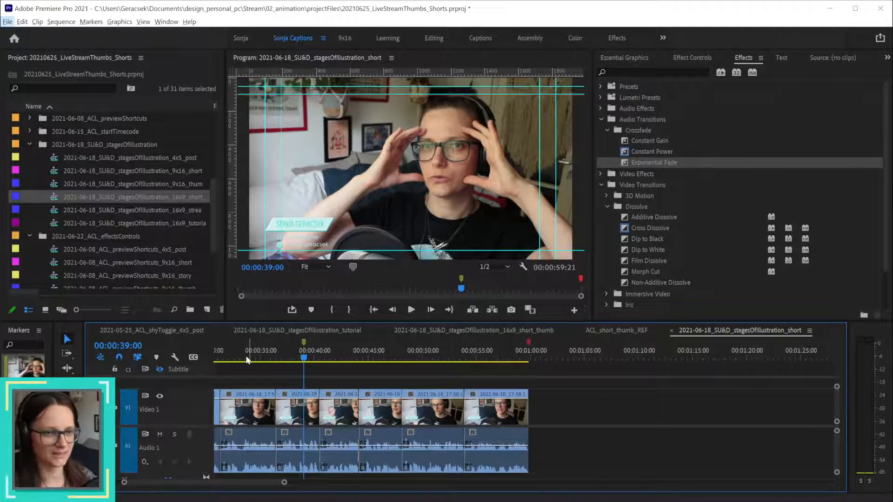
pyautogui.moveTo(249, 359); pyautogui.dragTo(165, 374)
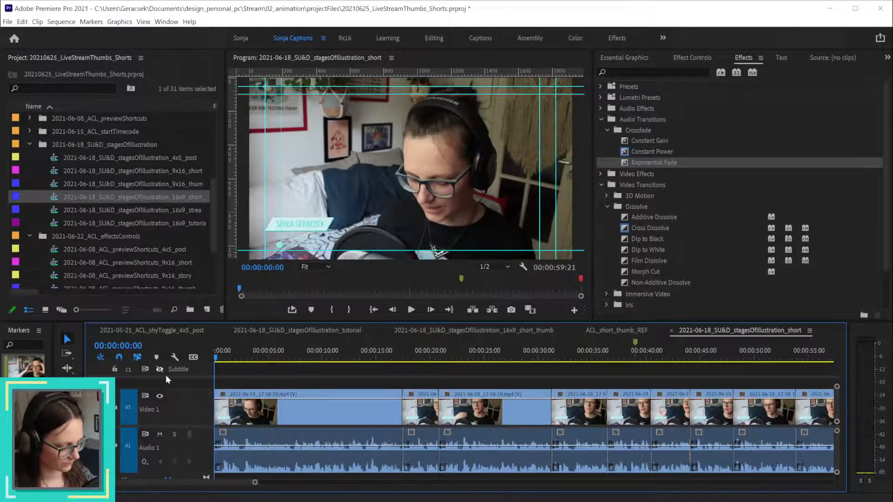
pyautogui.press('space')
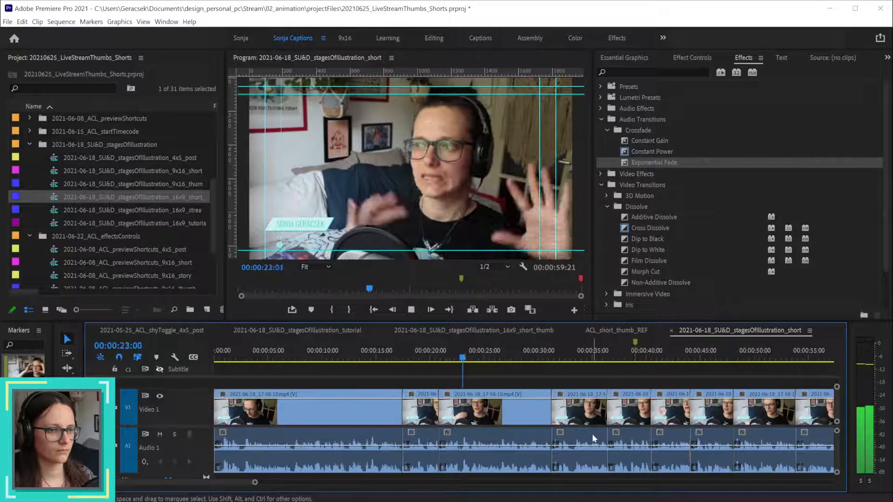
pyautogui.press('space')
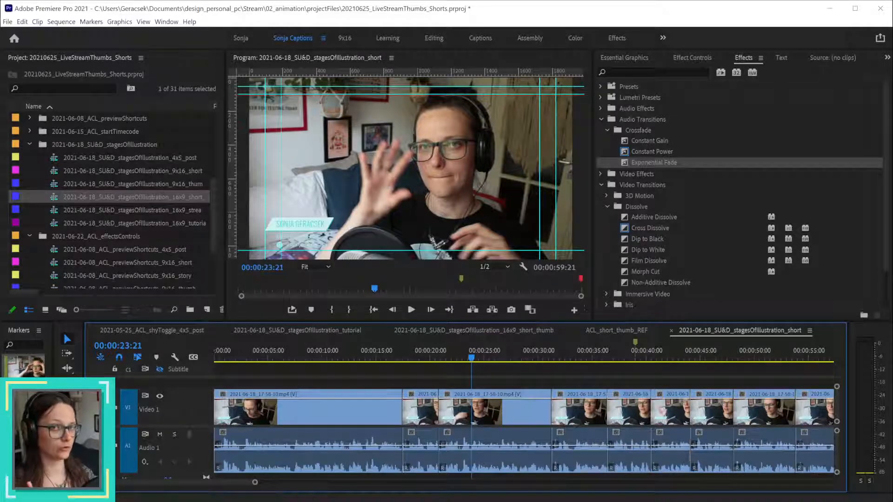
# - Switch to the browser, go to the YouTube home page, and examine the recommended videos' thumbnails for text and layout ideas
pyautogui.hotkey('alt', 'Tab')
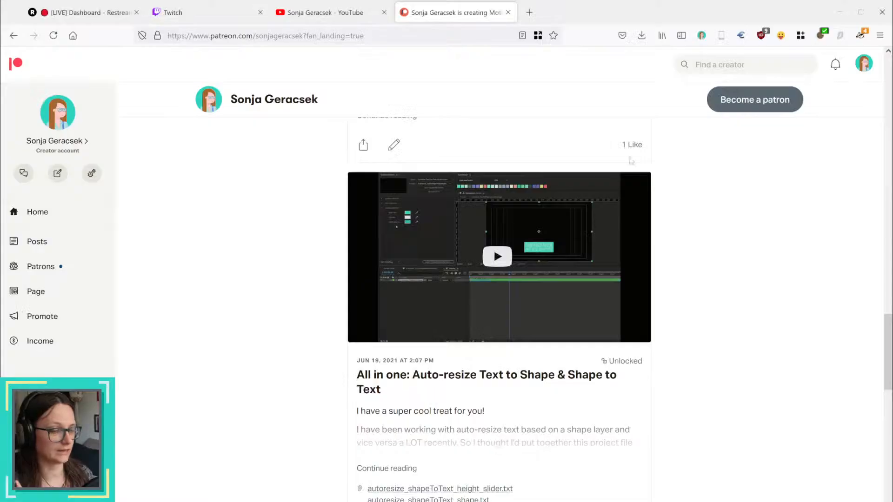
pyautogui.click(307, 21)
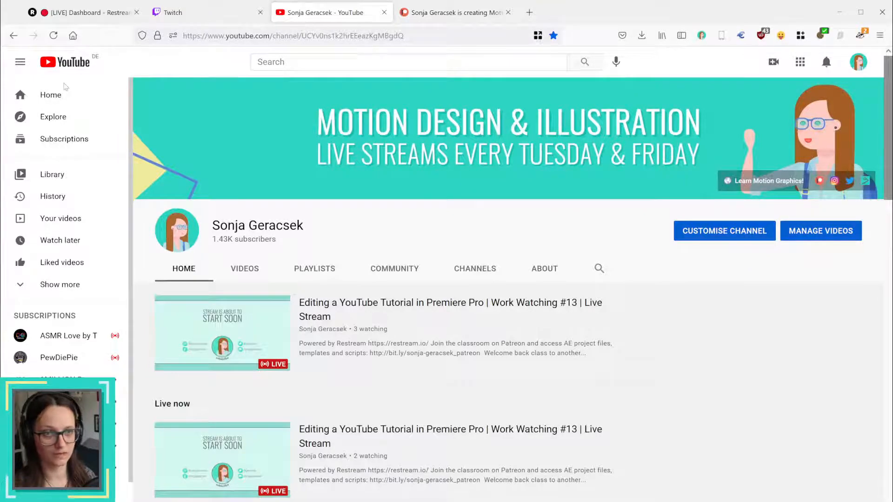
pyautogui.click(73, 63)
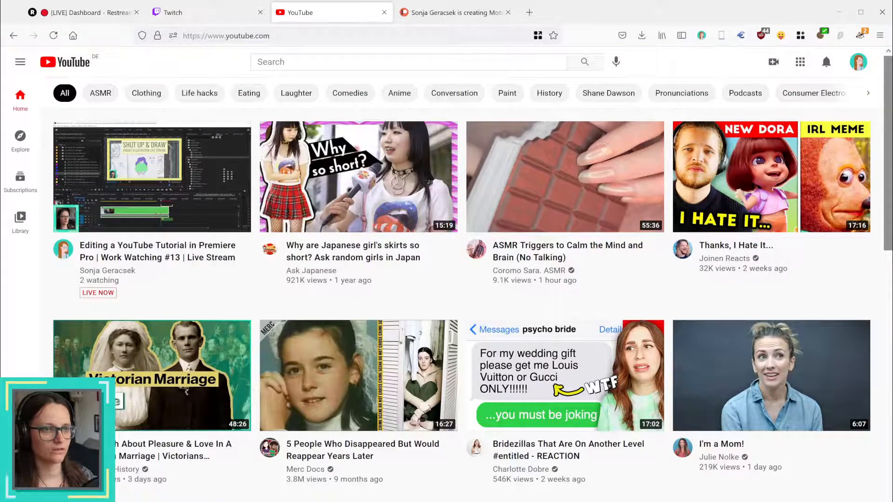
pyautogui.scroll(-4, 465, 279)
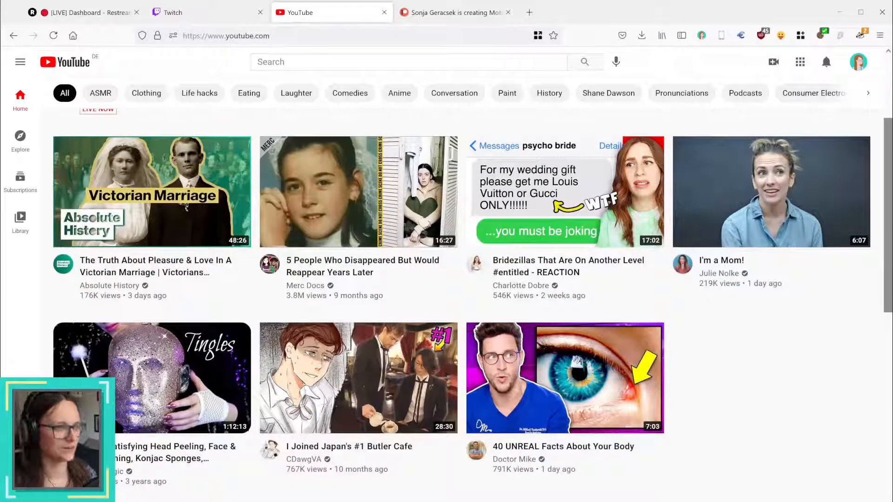
pyautogui.scroll(-1, 831, 374)
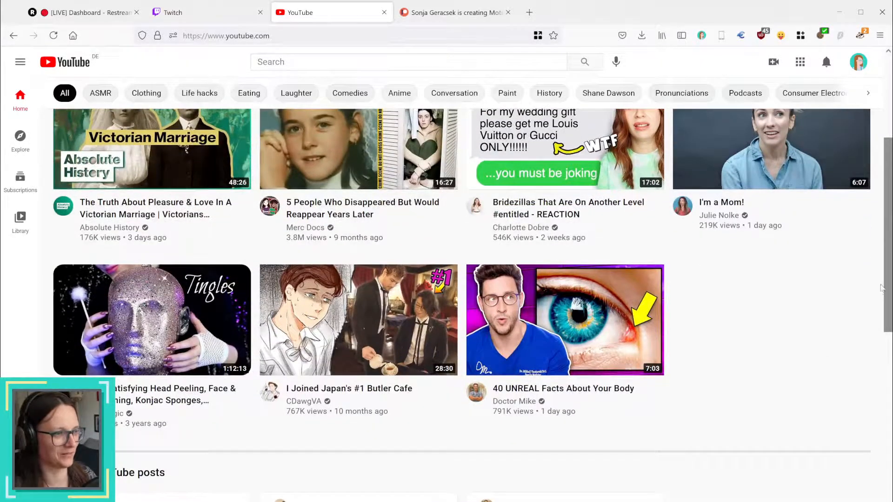
pyautogui.moveTo(888, 287); pyautogui.dragTo(851, 460)
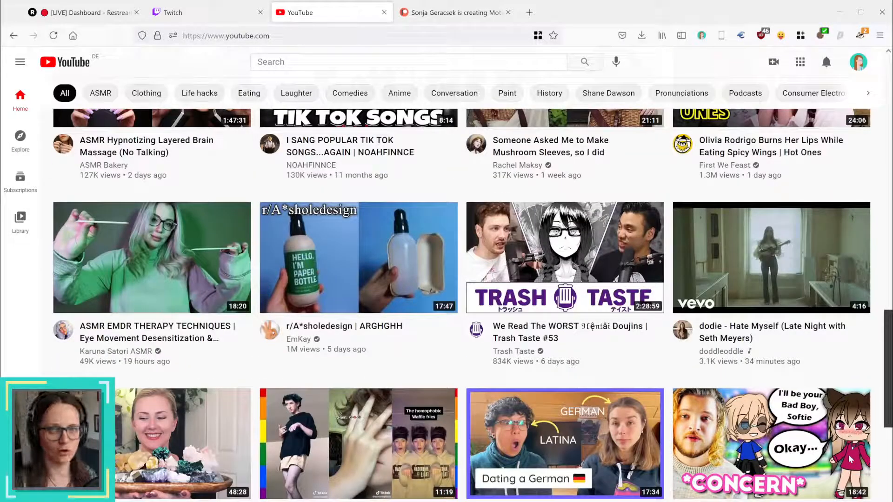
pyautogui.moveTo(849, 459); pyautogui.dragTo(846, 400)
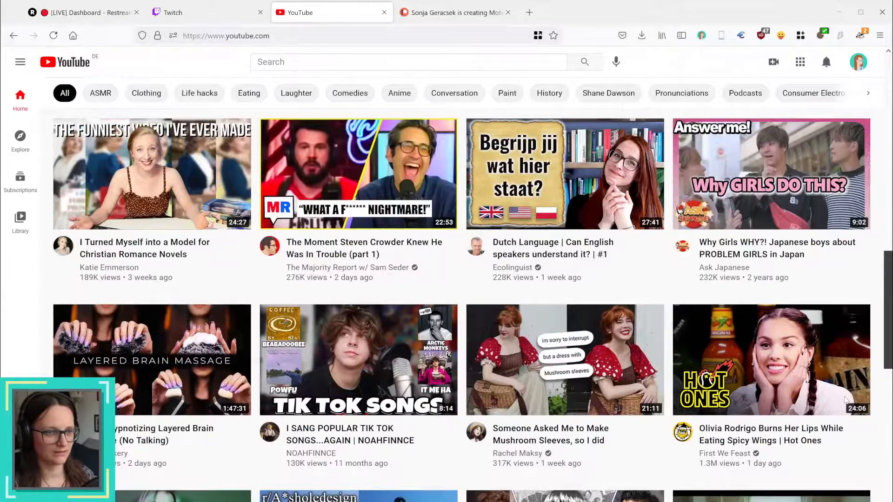
pyautogui.scroll(5, 846, 399)
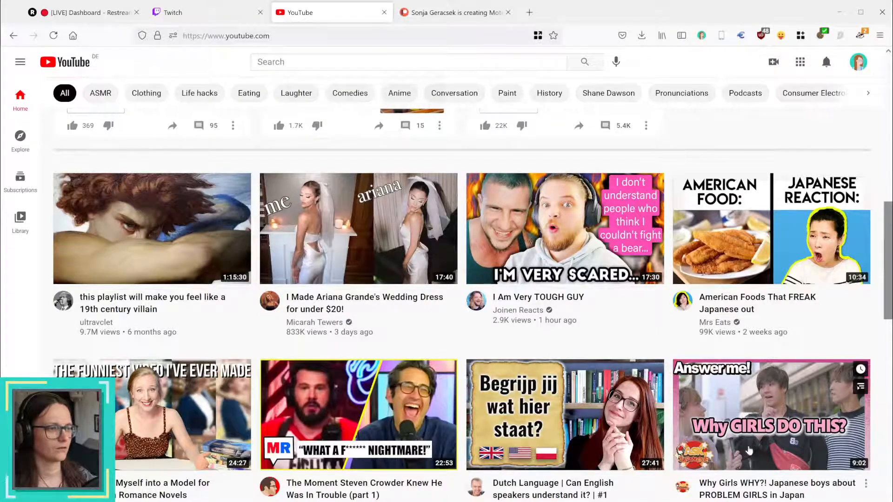
pyautogui.scroll(3, 363, 321)
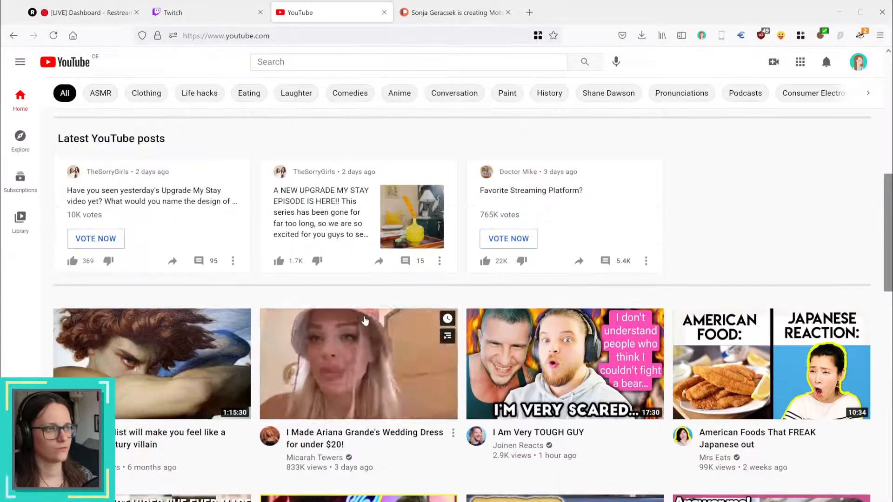
pyautogui.scroll(1, 703, 241)
pyautogui.scroll(7, 703, 241)
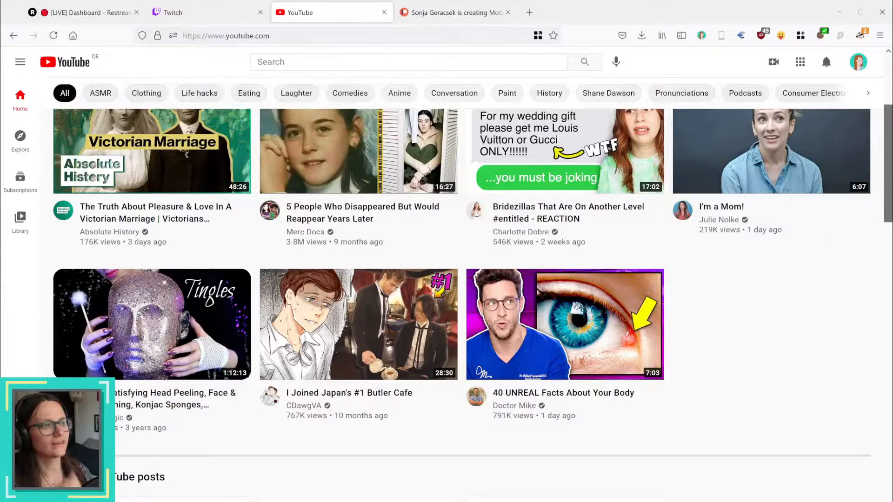
pyautogui.moveTo(888, 181); pyautogui.dragTo(881, 365)
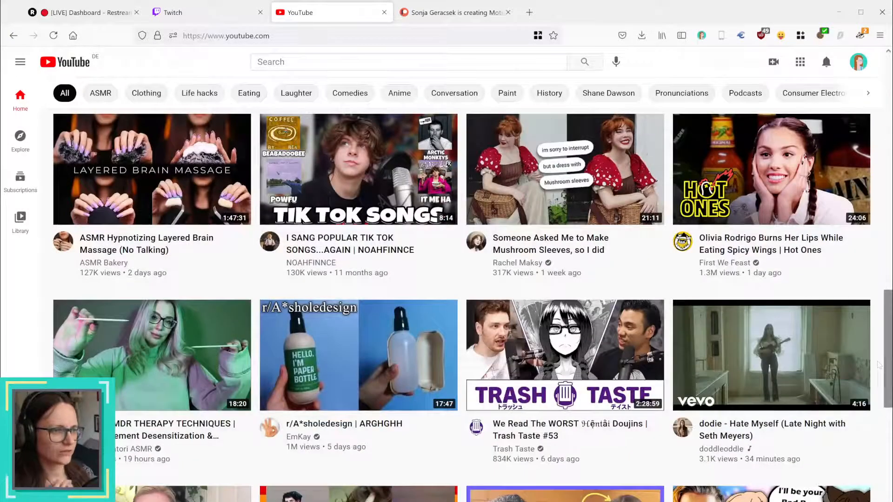
pyautogui.moveTo(553, 356)
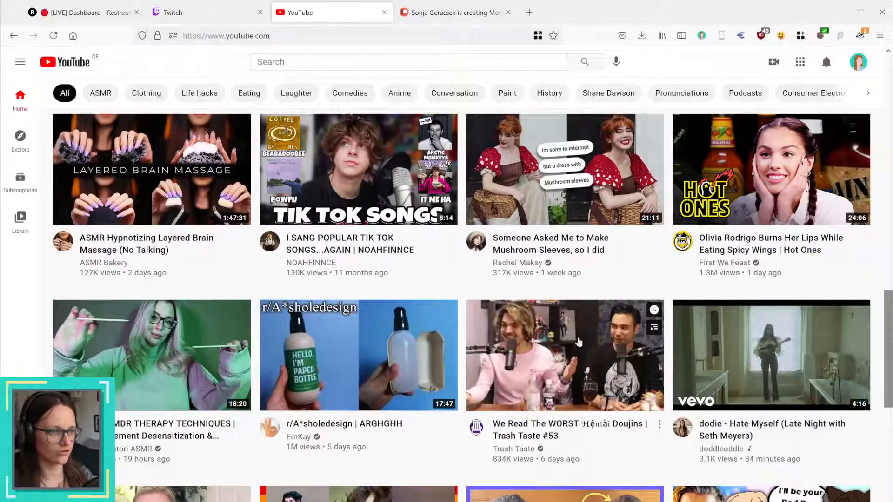
pyautogui.moveTo(631, 282)
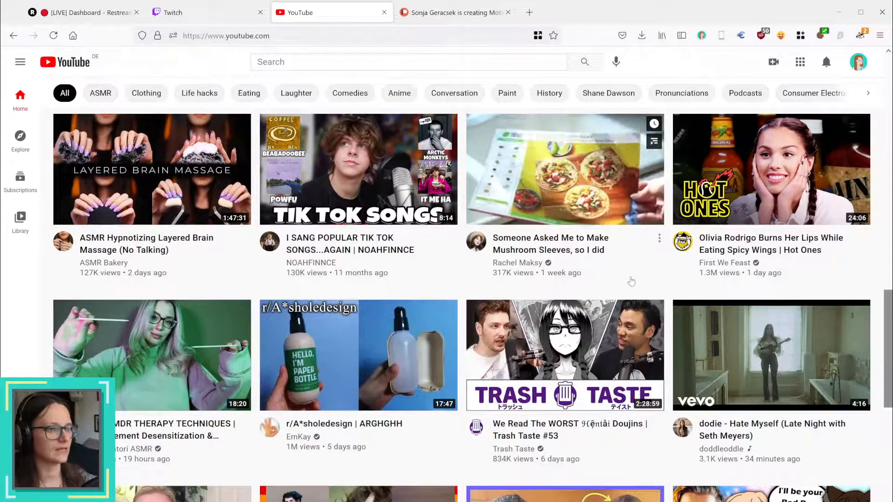
pyautogui.moveTo(888, 362); pyautogui.dragTo(889, 128)
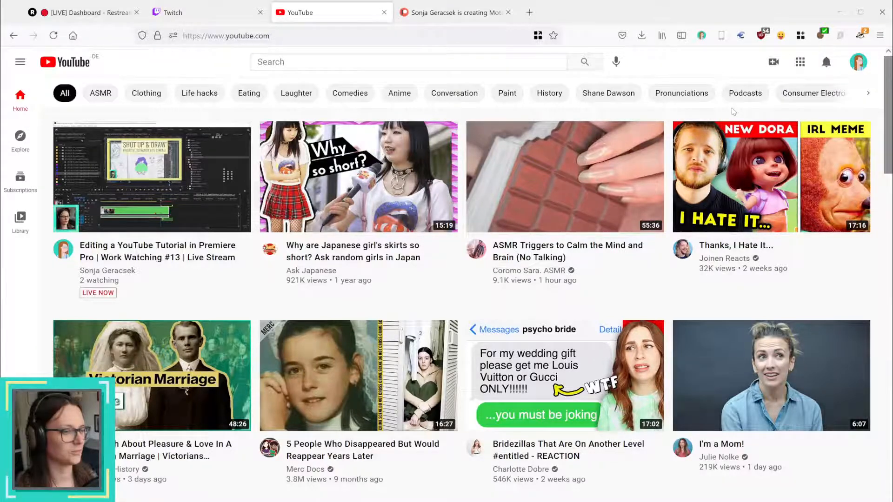
pyautogui.moveTo(752, 476)
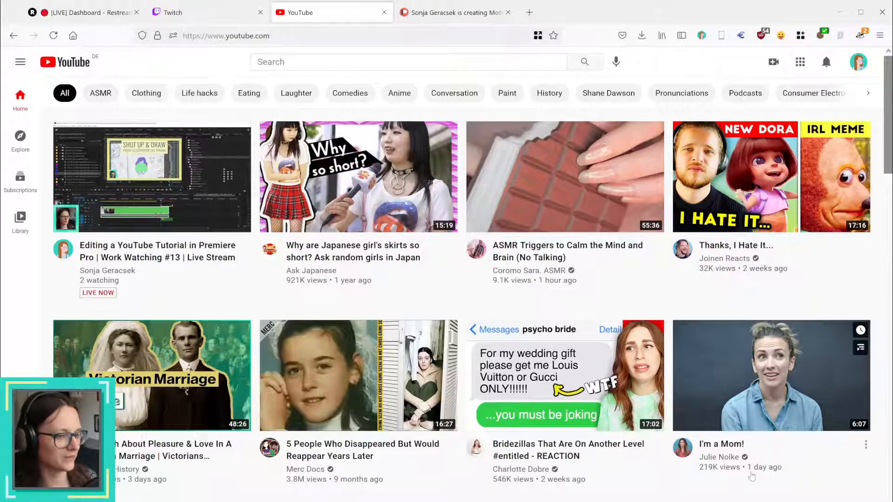
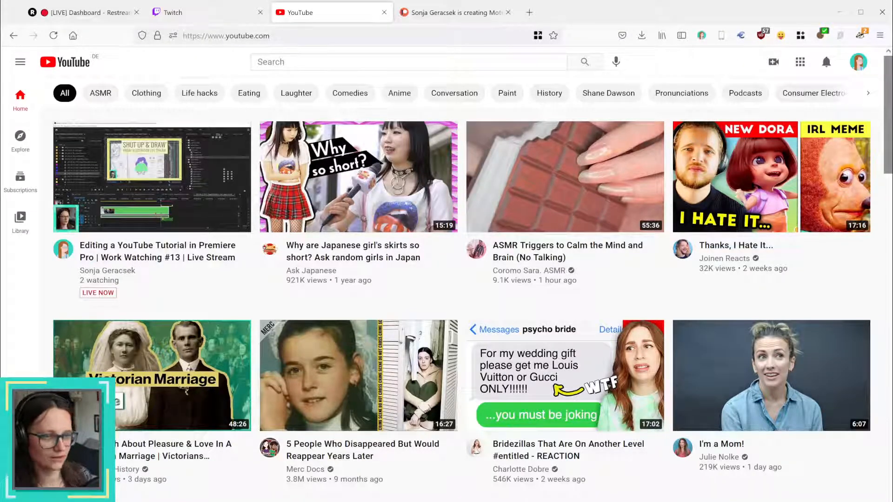
pyautogui.scroll(-3, 472, 282)
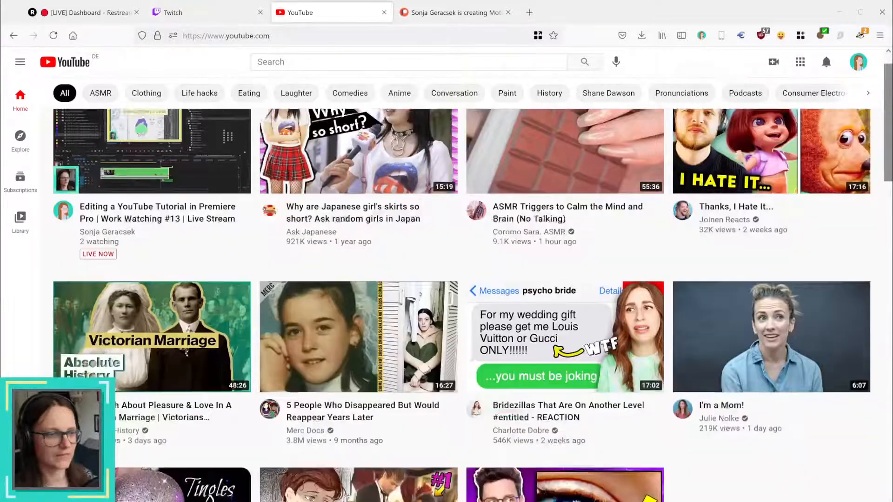
pyautogui.scroll(-1, 472, 282)
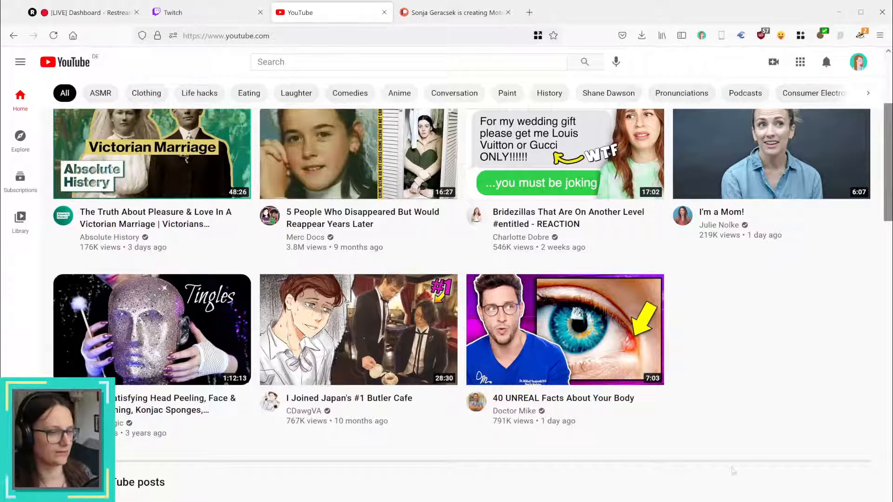
# - Check back briefly in Premiere Pro, return to the browser, and compare more thumbnails further down the YouTube home feed
pyautogui.hotkey('alt', 'Tab')
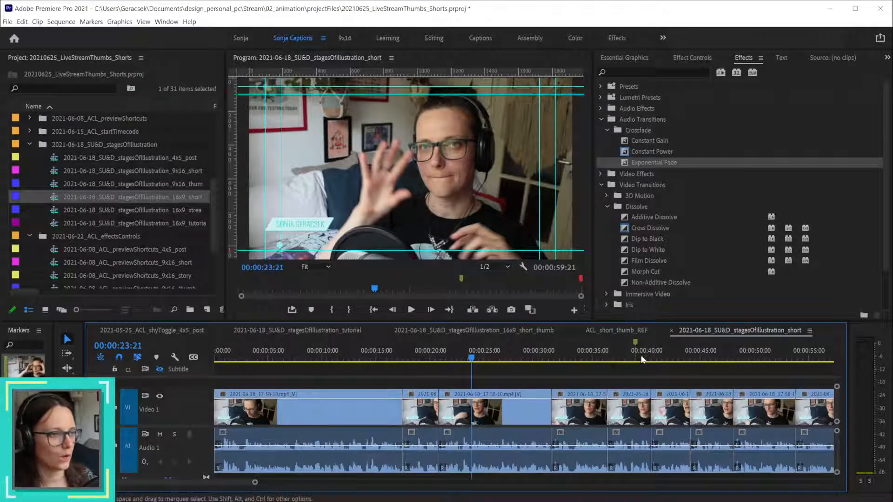
pyautogui.hotkey('alt', 'Tab')
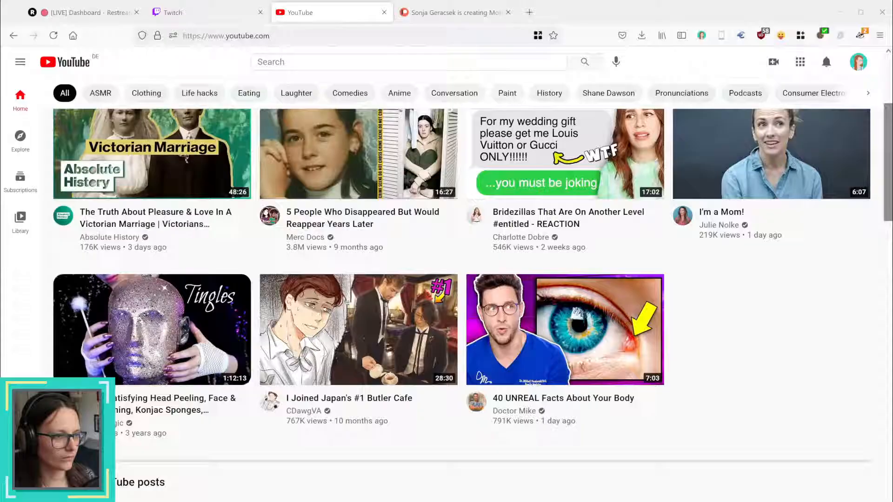
pyautogui.scroll(2, 729, 485)
pyautogui.scroll(-1, 726, 480)
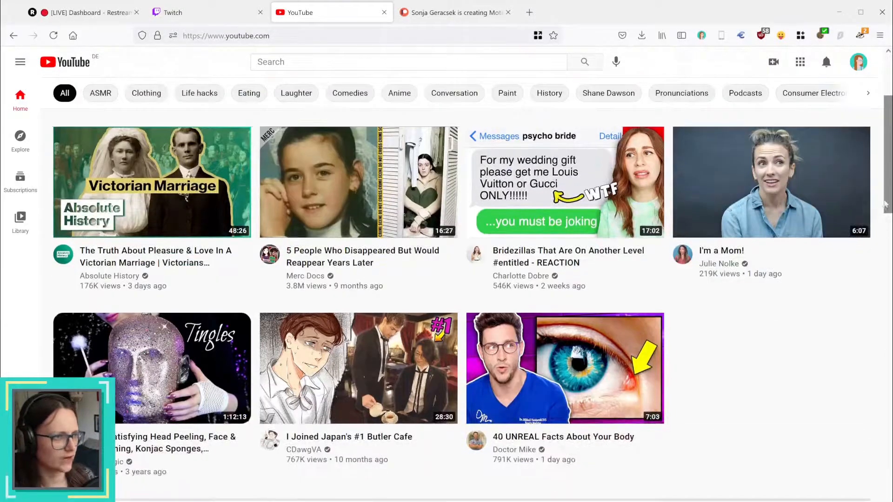
pyautogui.moveTo(885, 205); pyautogui.dragTo(891, 417)
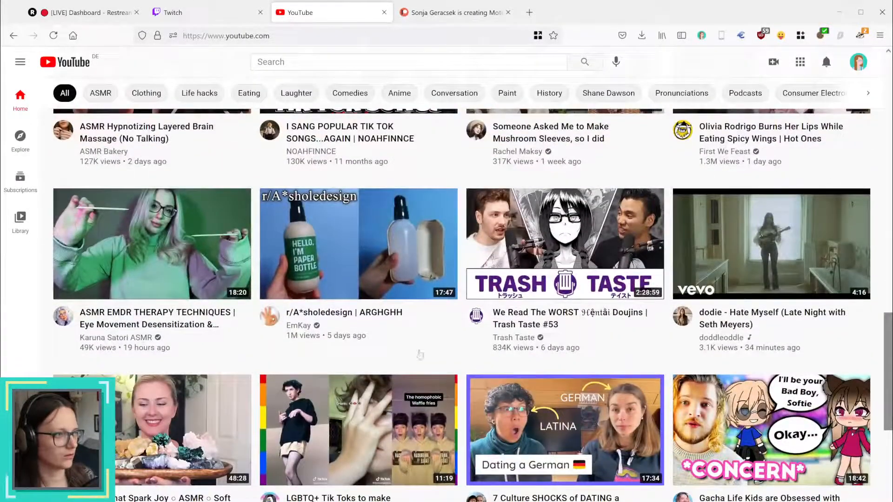
# - Compare more thumbnails on the YouTube home feed, return toward the start of the feed, and switch back to Premiere Pro
pyautogui.moveTo(571, 228)
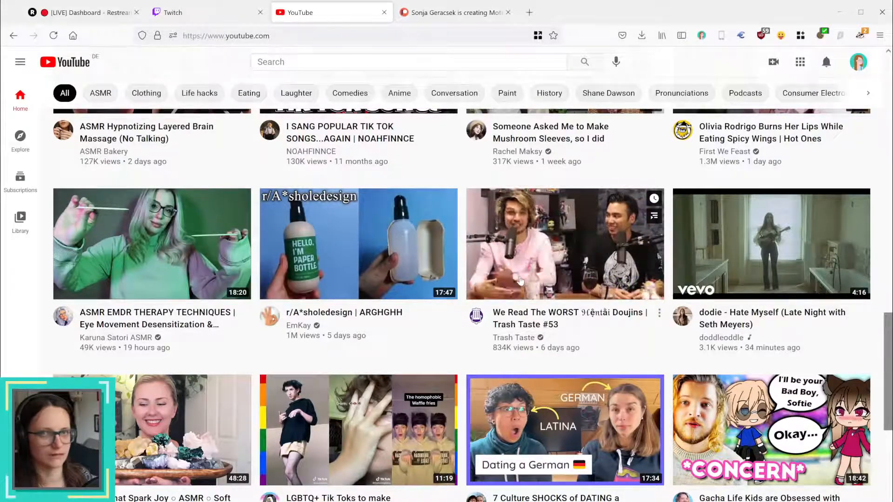
pyautogui.moveTo(890, 338); pyautogui.dragTo(890, 95)
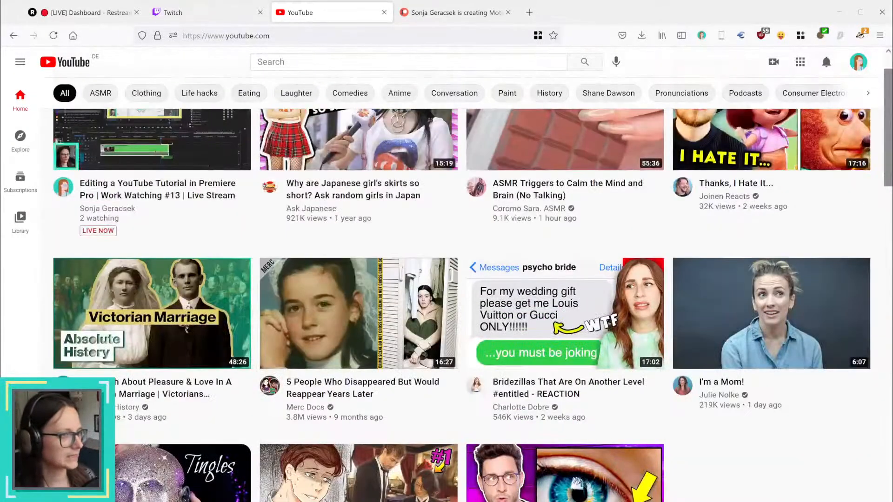
pyautogui.hotkey('alt', 'Tab')
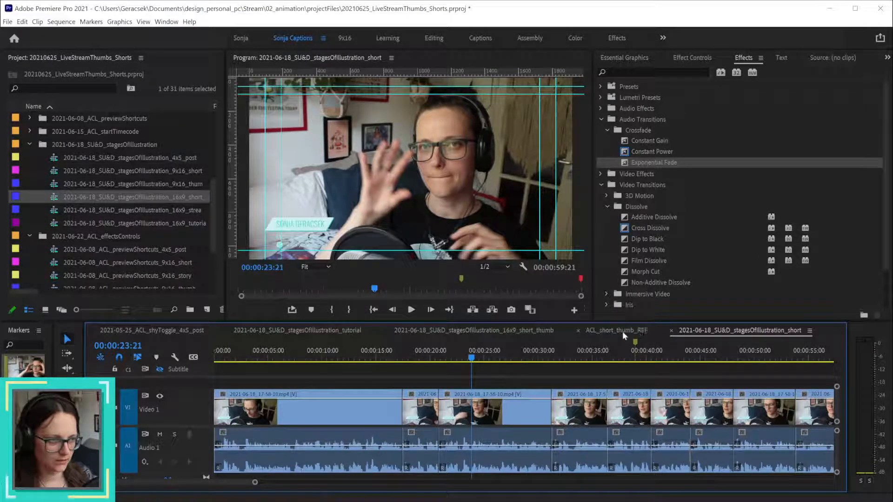
# - Close every open timeline sequence except 2021-06-18_SU&D_stagesOfIllustration_16x9_short_thumb
pyautogui.click(258, 331)
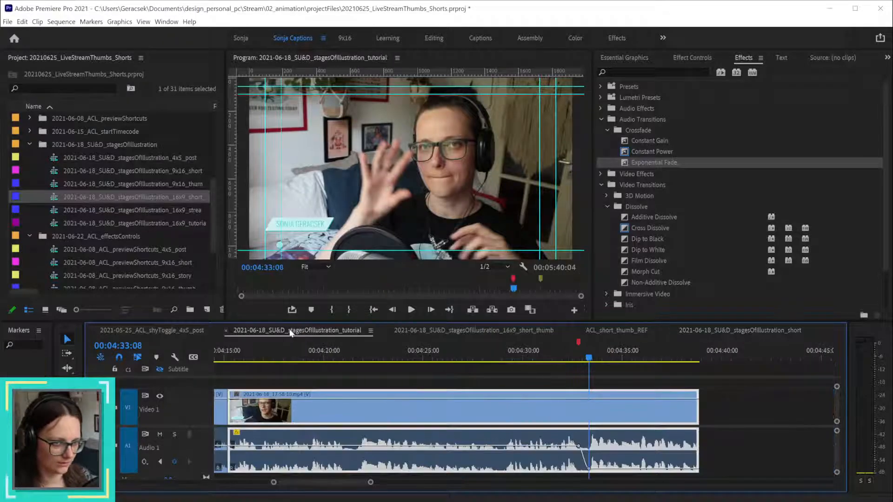
pyautogui.click(153, 331)
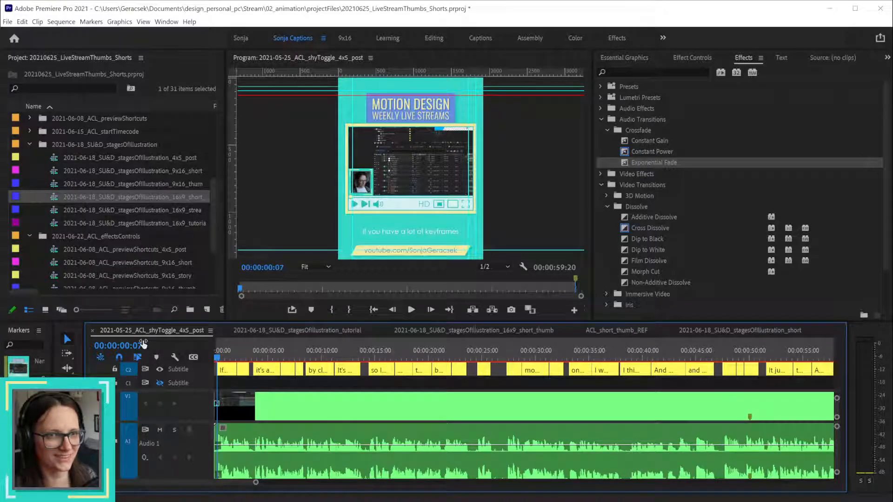
pyautogui.click(92, 331)
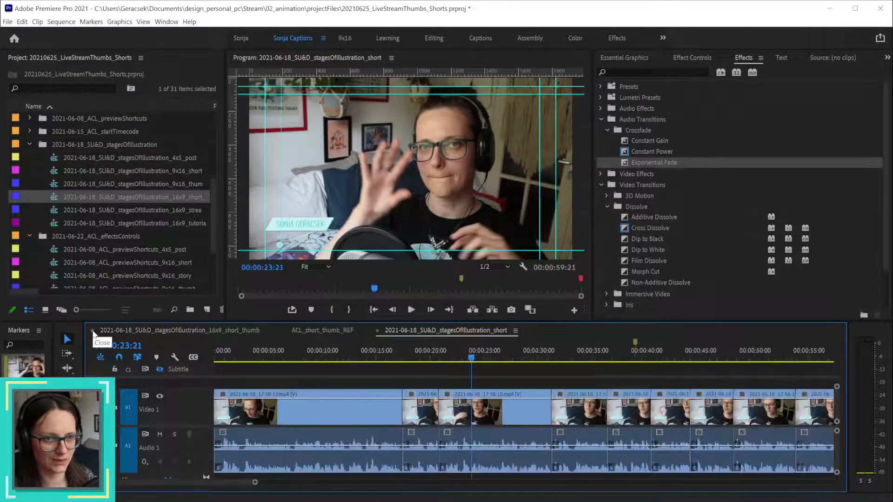
pyautogui.click(93, 331)
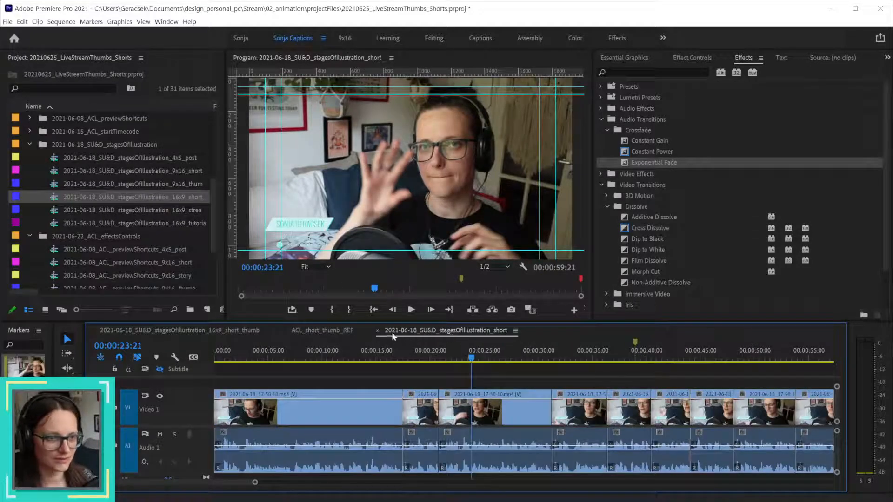
pyautogui.click(378, 331)
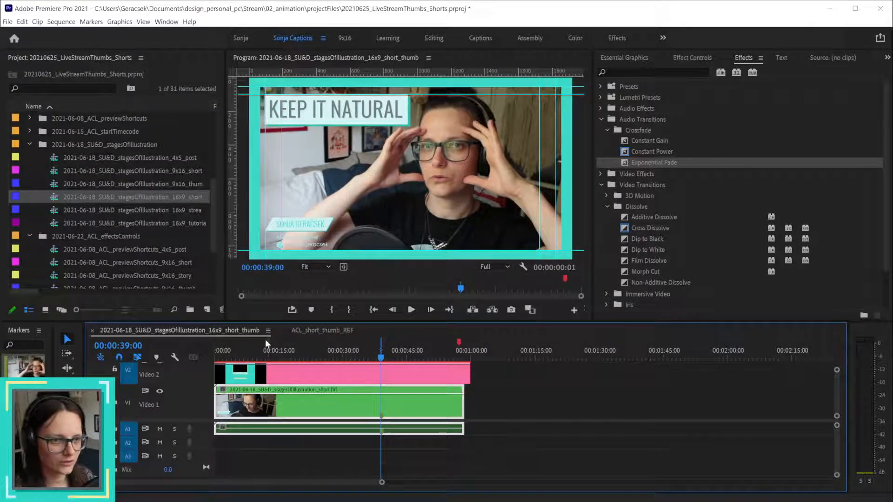
pyautogui.click(303, 330)
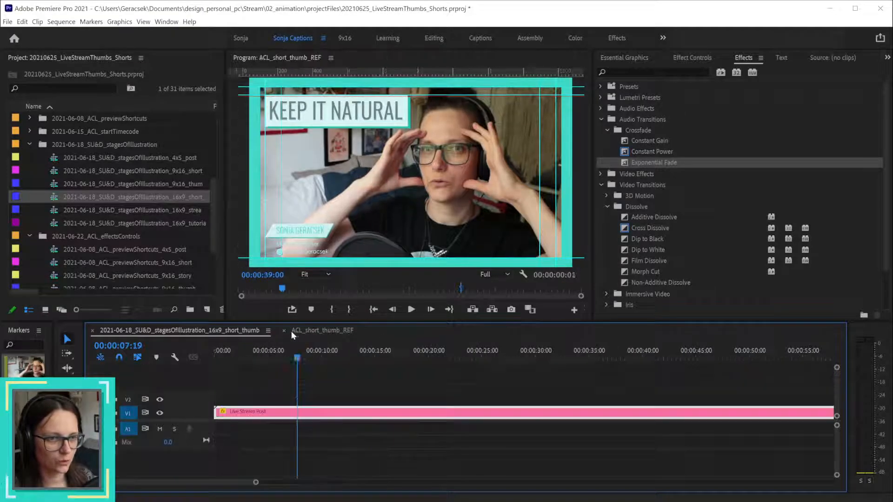
pyautogui.click(286, 331)
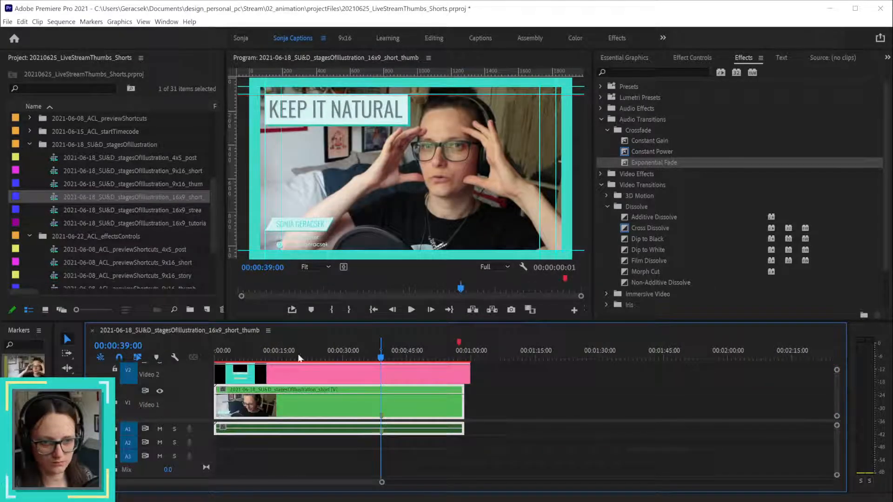
# - Try "great artists steal" as the Top Text of the graphic on V2, and undo the text change
pyautogui.click(365, 379)
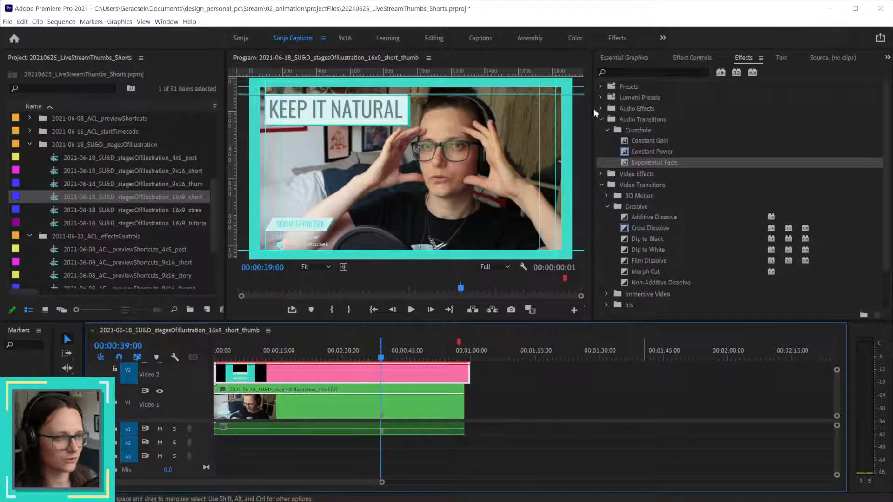
pyautogui.click(632, 57)
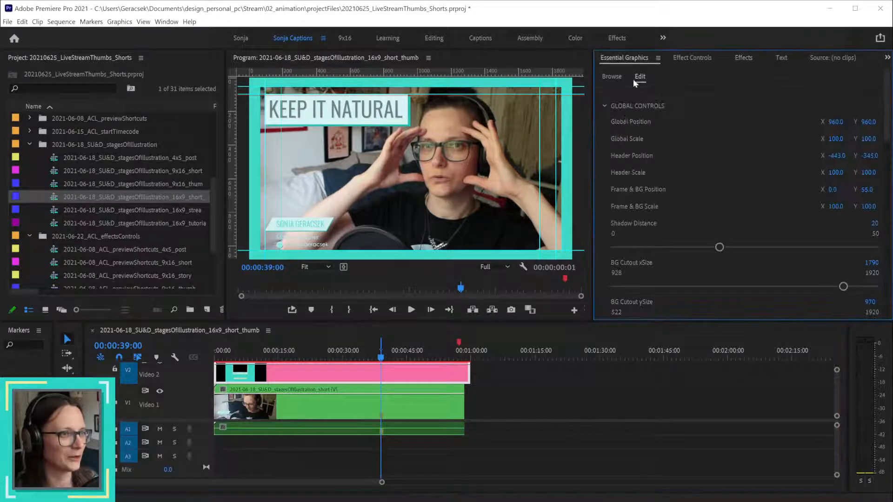
pyautogui.click(604, 107)
pyautogui.click(603, 126)
pyautogui.click(604, 129)
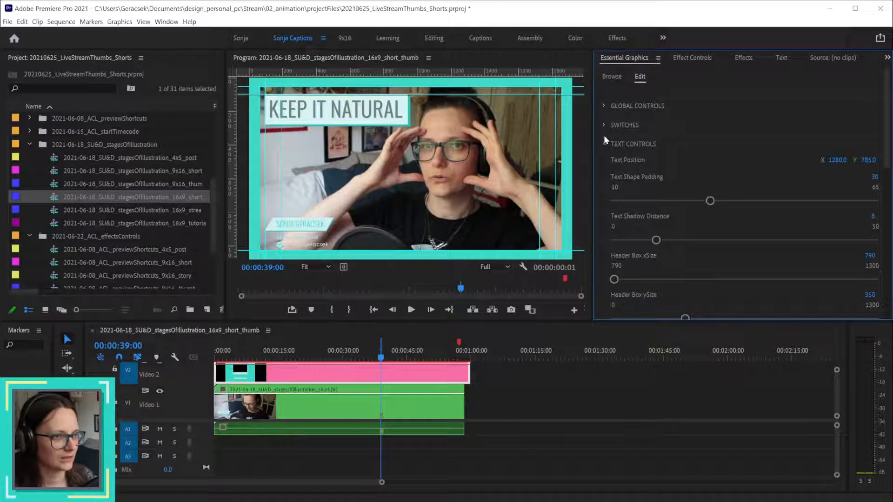
pyautogui.scroll(-3, 613, 247)
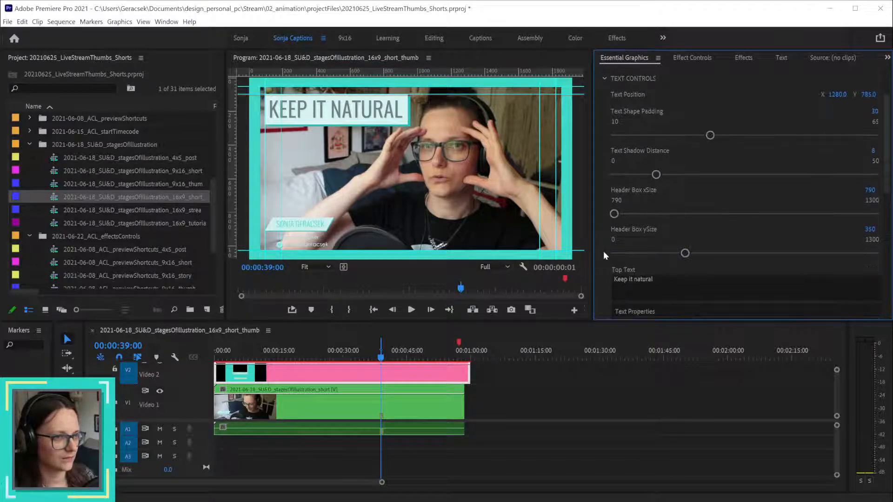
pyautogui.click(667, 284)
pyautogui.hotkey('ctrl', 'a')
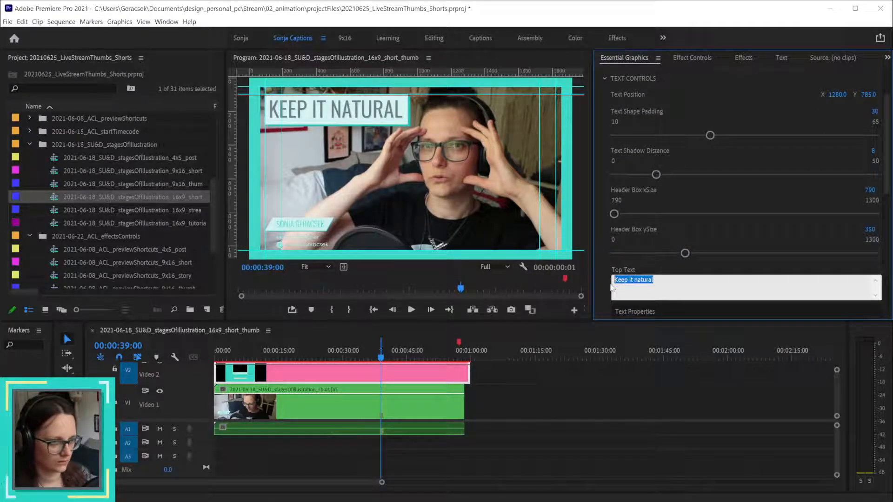
pyautogui.write('great ar')
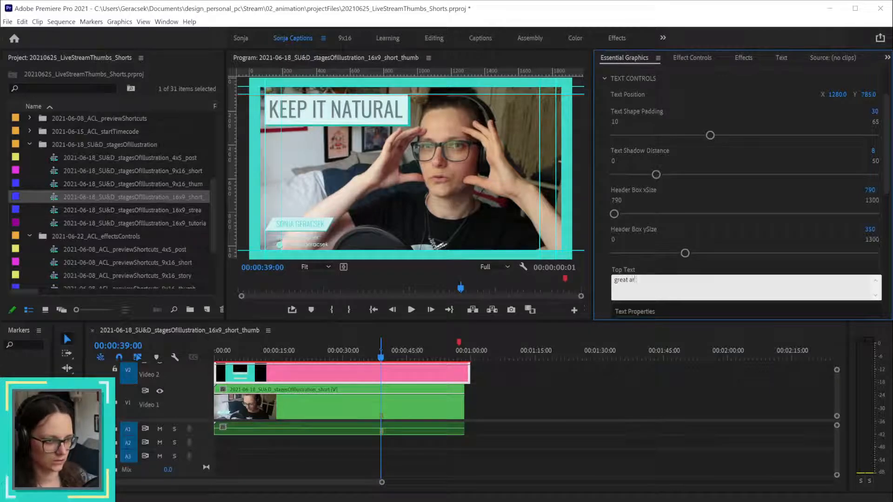
pyautogui.write('tists steal')
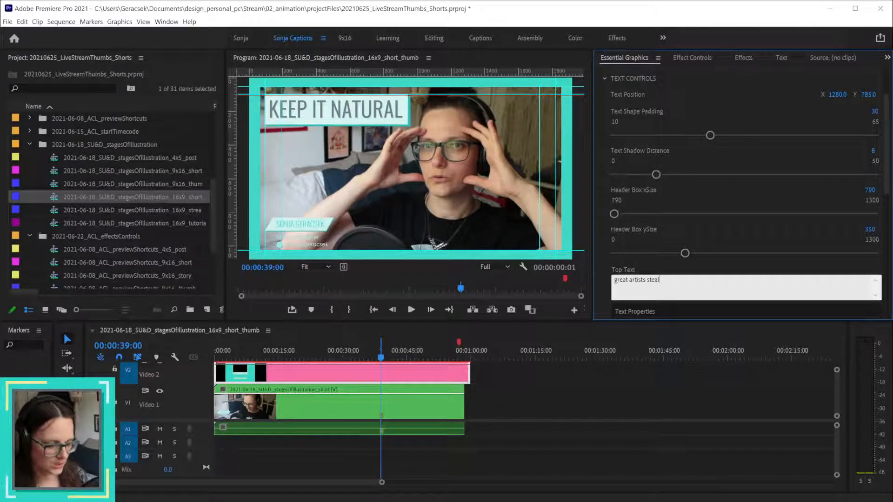
pyautogui.click(603, 265)
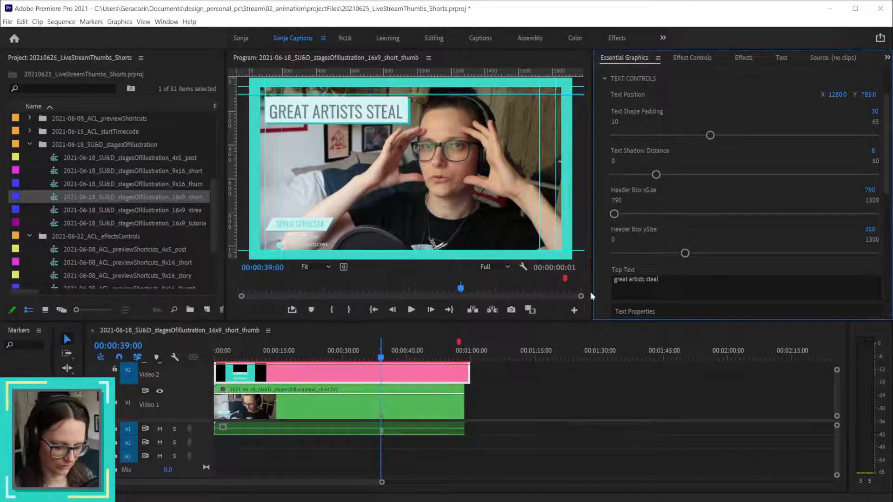
pyautogui.hotkey('ctrl', 'z')
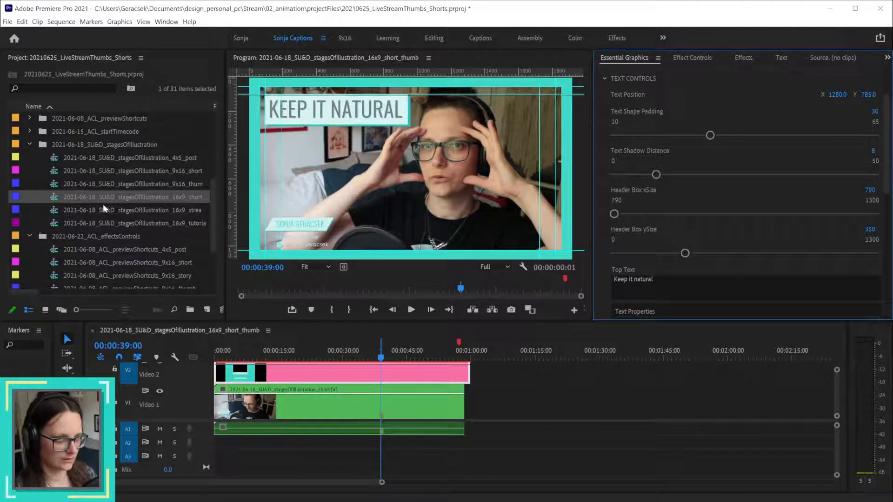
# - Open ACL_short_thumb_REF from the 03_Overlays bin and replace its graphic with the Live Stream Post template, including all matching instances in all sequences
pyautogui.scroll(4, 107, 207)
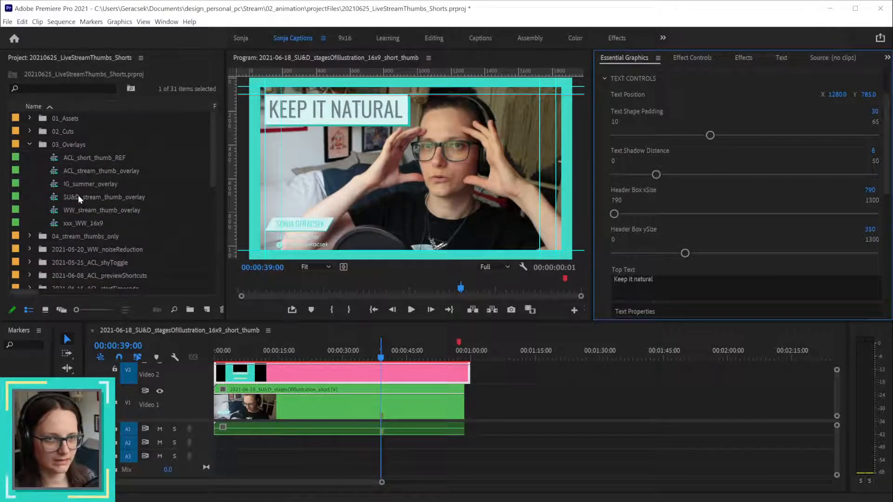
pyautogui.doubleClick(55, 158)
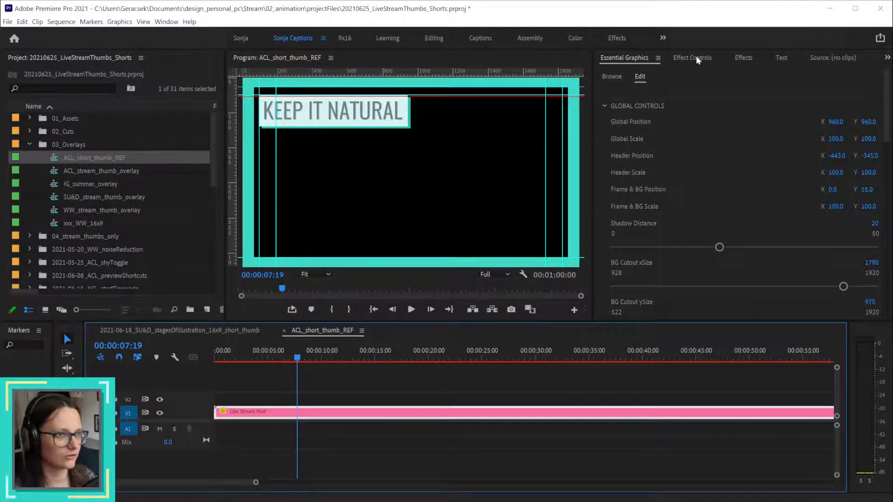
pyautogui.click(611, 77)
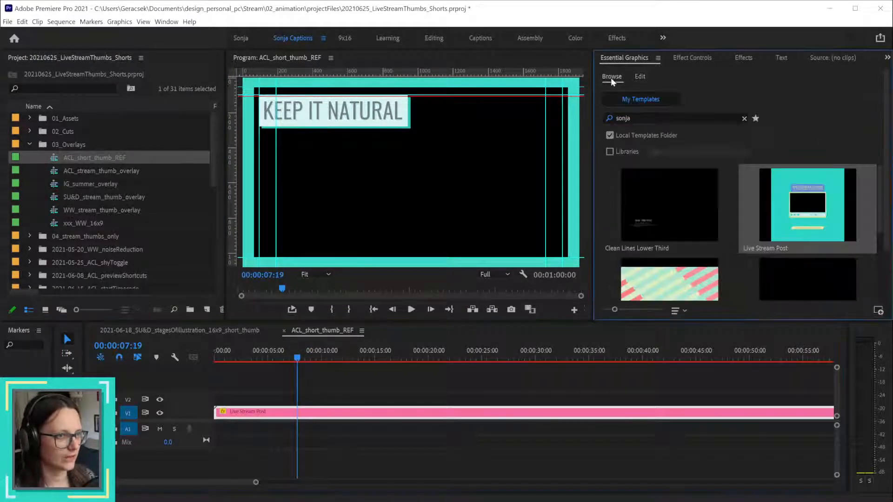
pyautogui.click(487, 414)
pyautogui.click(799, 214)
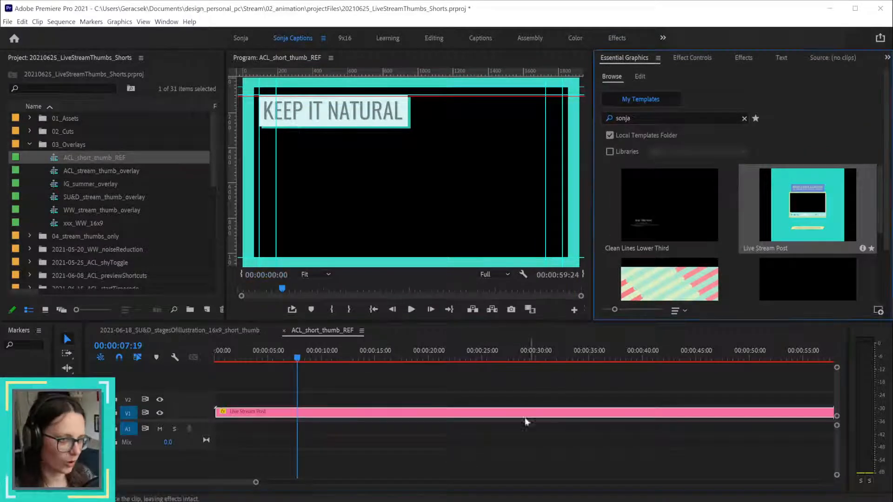
pyautogui.moveTo(528, 414); pyautogui.dragTo(529, 413)
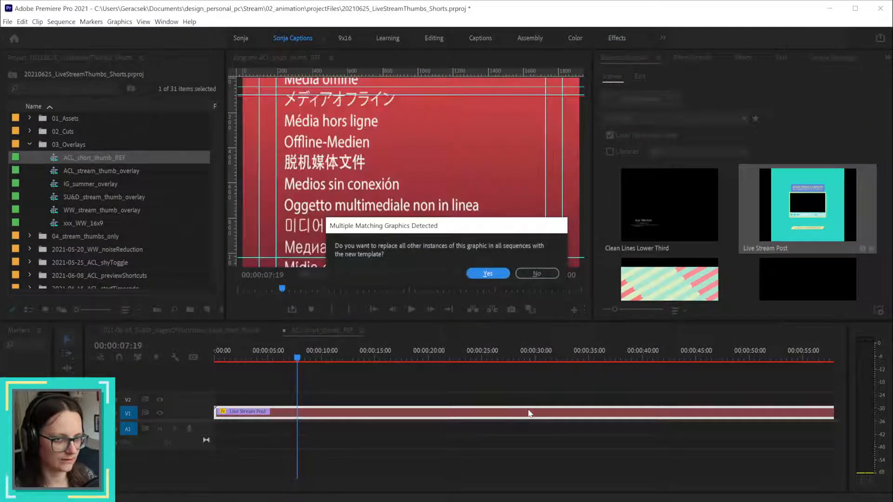
pyautogui.click(493, 276)
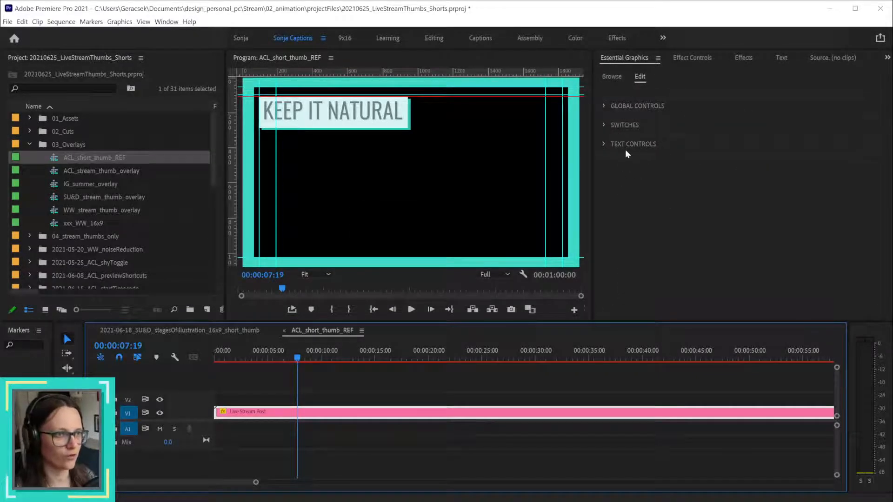
# - Examine the replaced graphic's text controls, global controls and motion settings
pyautogui.click(602, 143)
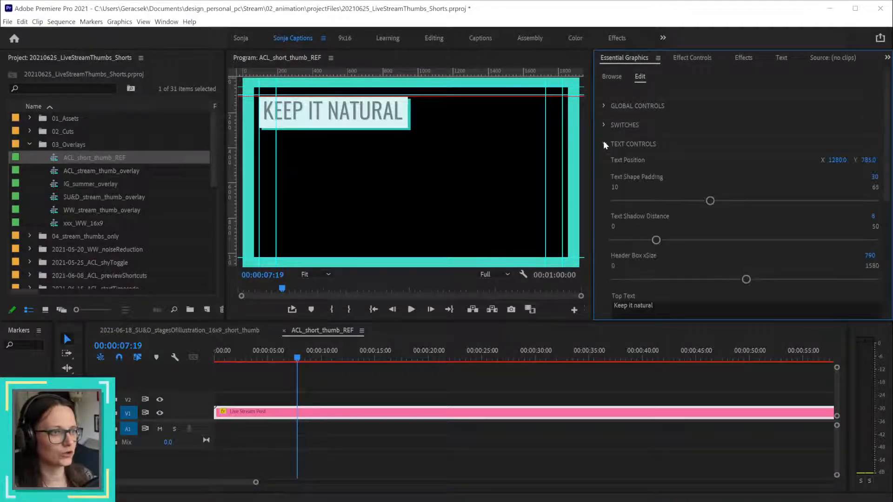
pyautogui.click(603, 143)
pyautogui.click(497, 402)
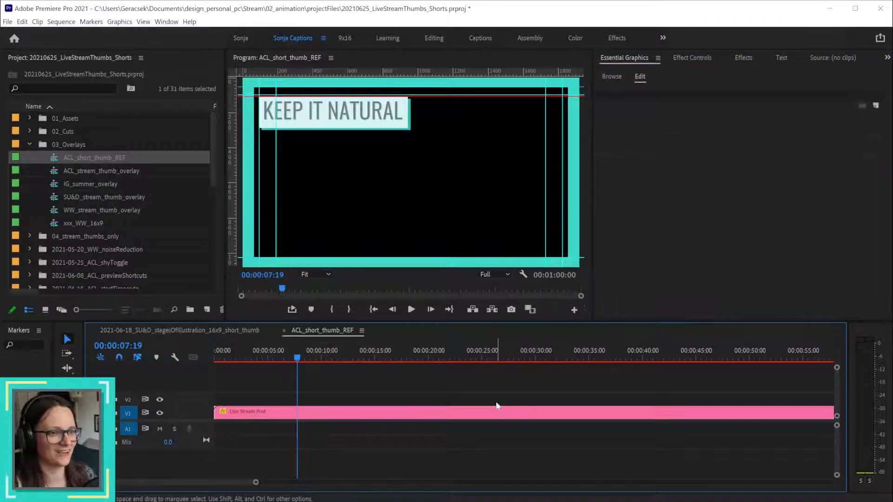
pyautogui.click(517, 412)
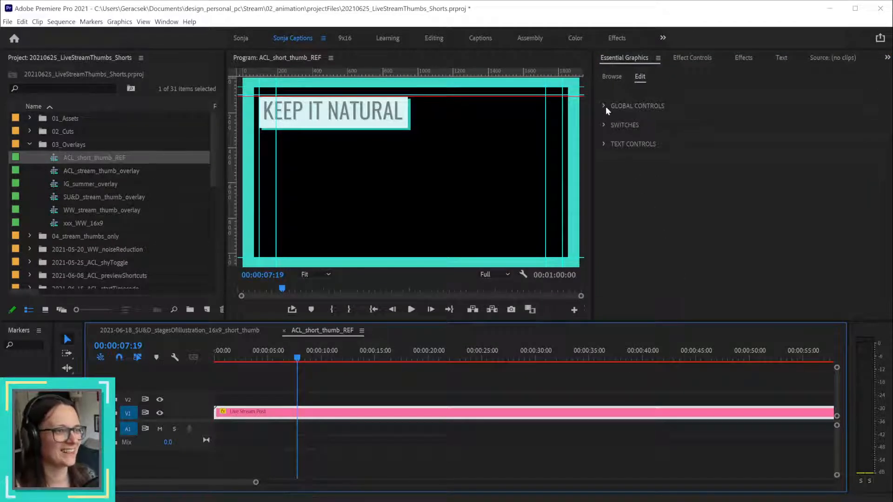
pyautogui.click(601, 106)
pyautogui.click(603, 106)
pyautogui.click(604, 106)
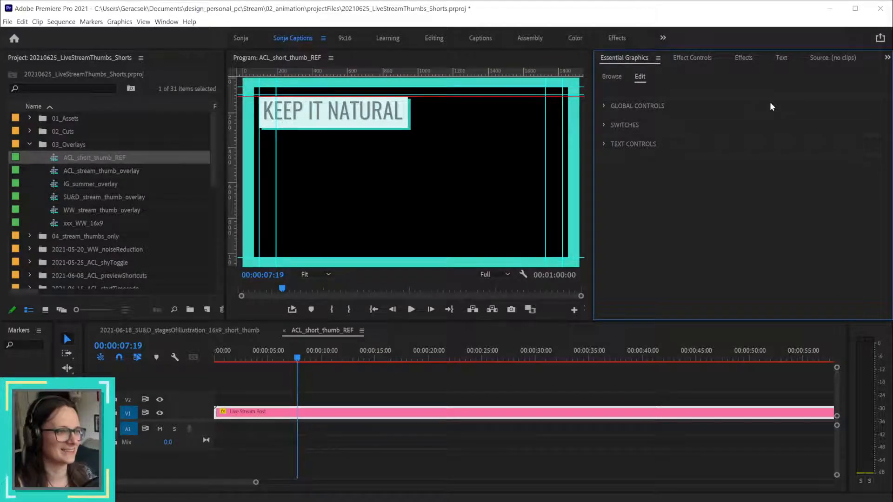
pyautogui.click(710, 58)
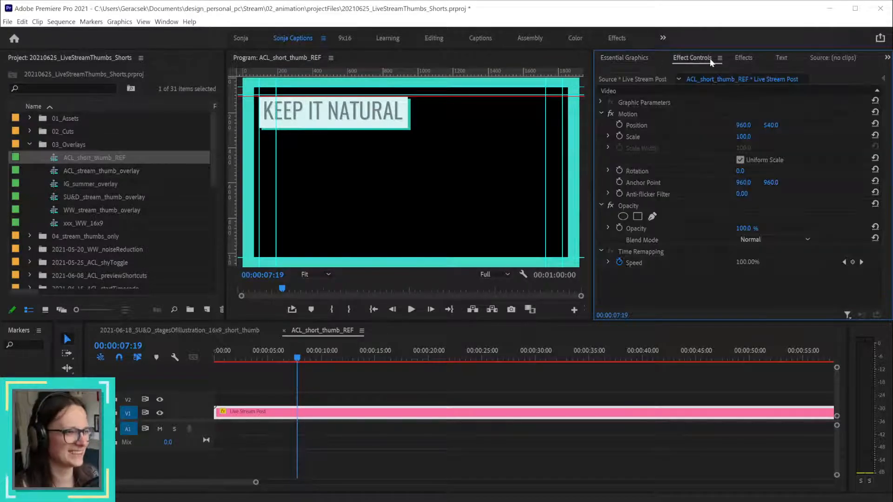
pyautogui.click(636, 57)
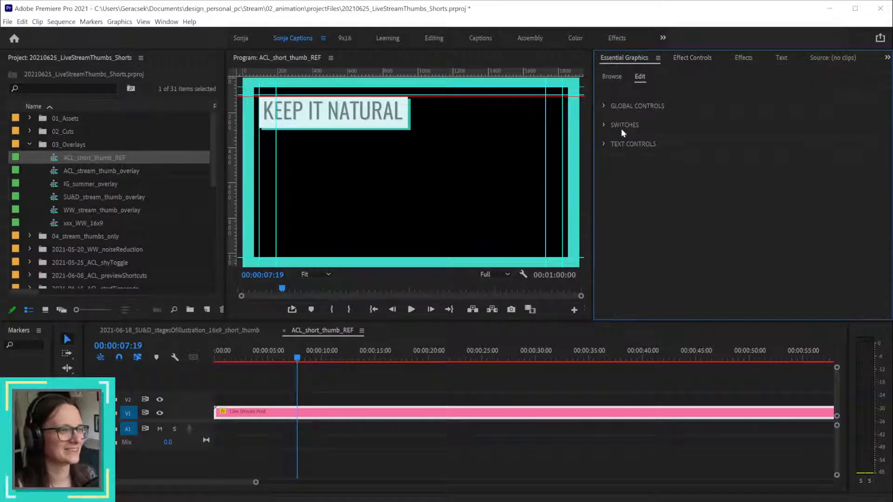
# - Add a fresh Live Stream Post template graphic to ACL_short_thumb_REF, and stack the KEEP IT NATURAL graphic above it on V2
pyautogui.click(611, 77)
pyautogui.moveTo(665, 269); pyautogui.dragTo(220, 400)
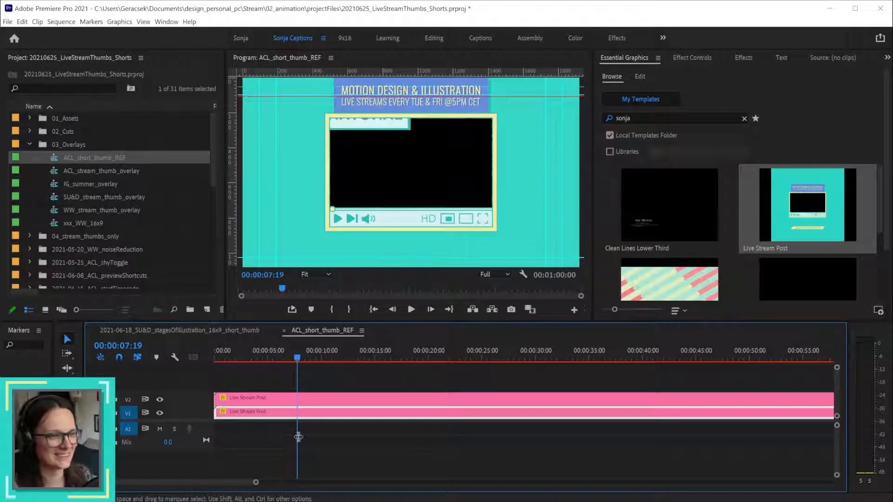
pyautogui.moveTo(254, 413)
pyautogui.mouseDown()
pyautogui.moveTo(256, 385)
pyautogui.moveTo(256, 417)
pyautogui.moveTo(251, 400)
pyautogui.mouseUp()
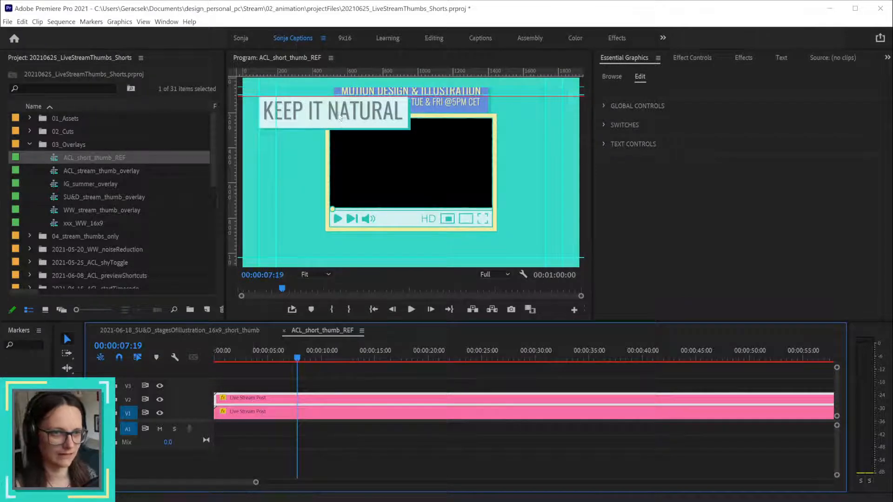
# - Toggle V2's visibility to compare the two graphics, leave V2 hidden, and select the fresh Live Stream Post graphic on V1
pyautogui.click(159, 399)
pyautogui.click(159, 399)
pyautogui.click(160, 399)
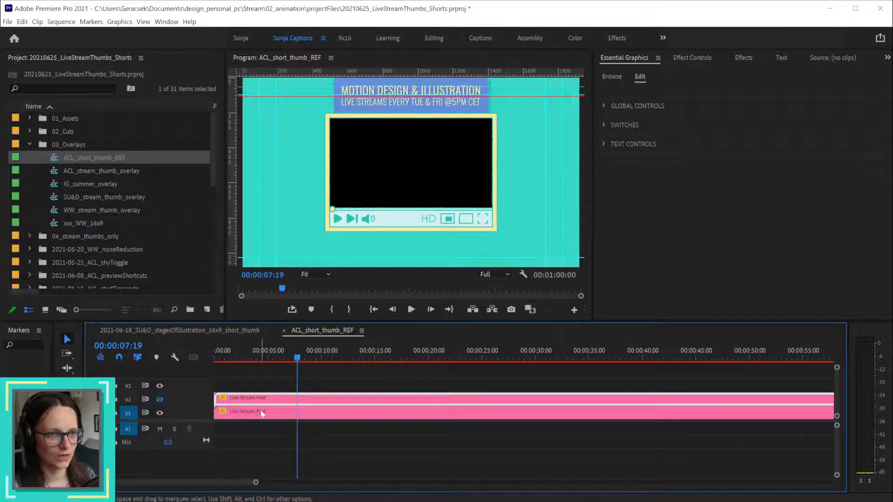
pyautogui.doubleClick(259, 411)
pyautogui.click(352, 416)
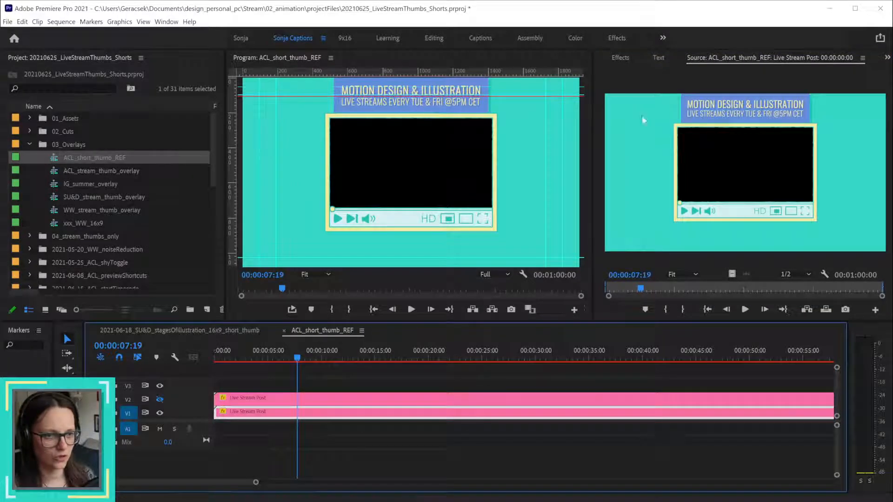
# - Switch off the frame, footer, roughen edges and footer shadow of the V1 Live Stream Post graphic, keeping its header and background on
pyautogui.click(620, 57)
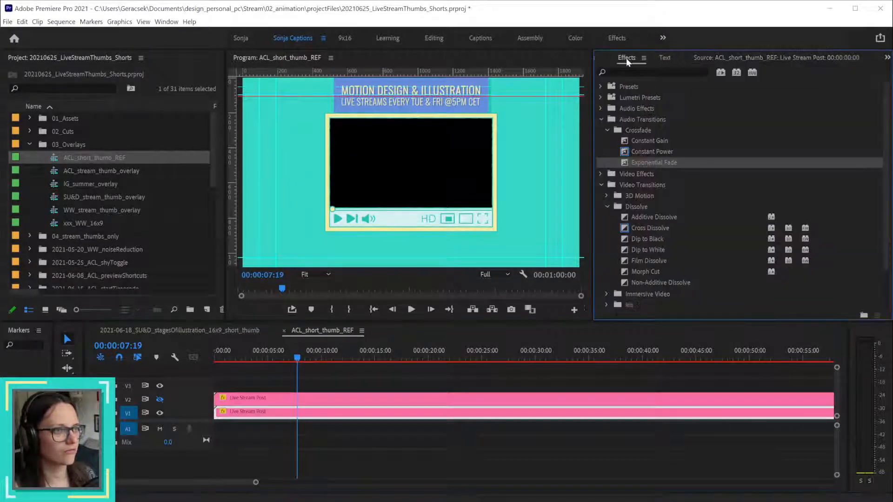
pyautogui.click(597, 59)
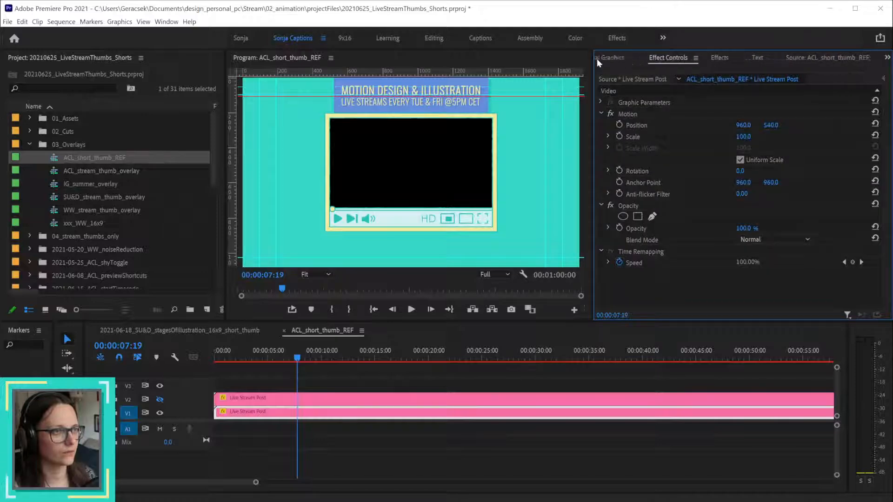
pyautogui.scroll(2, 596, 59)
pyautogui.click(642, 58)
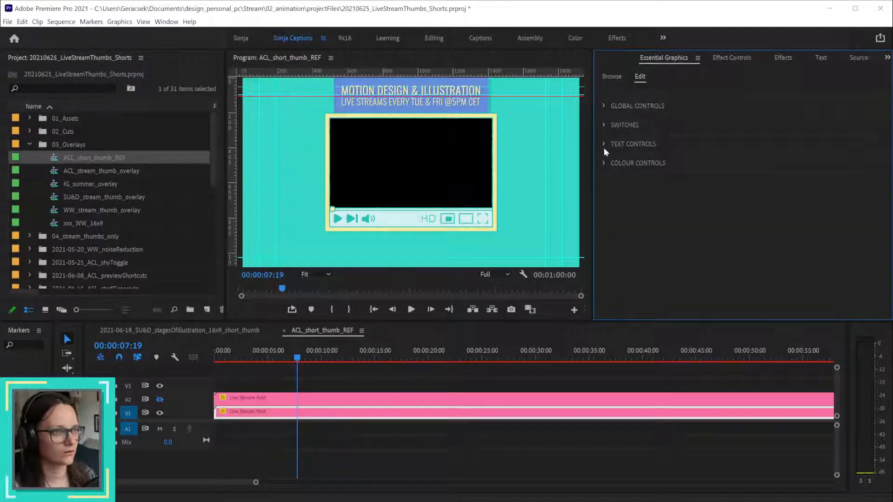
pyautogui.click(604, 124)
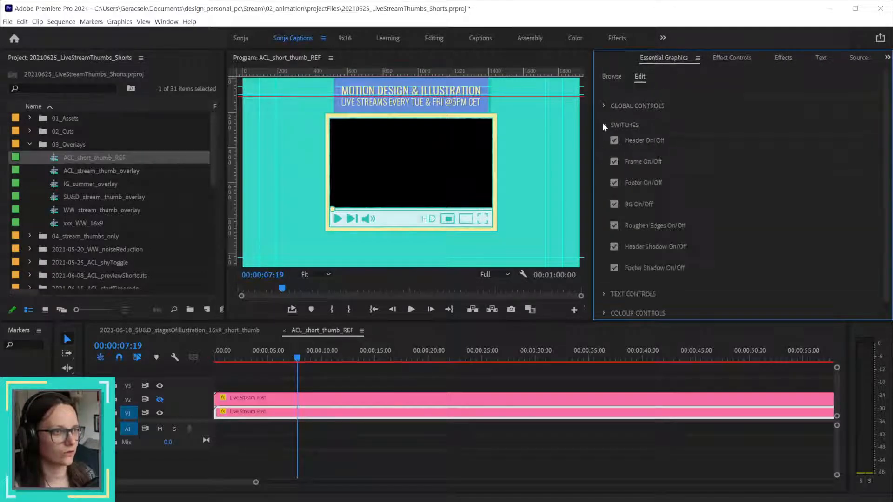
pyautogui.click(614, 162)
pyautogui.click(614, 182)
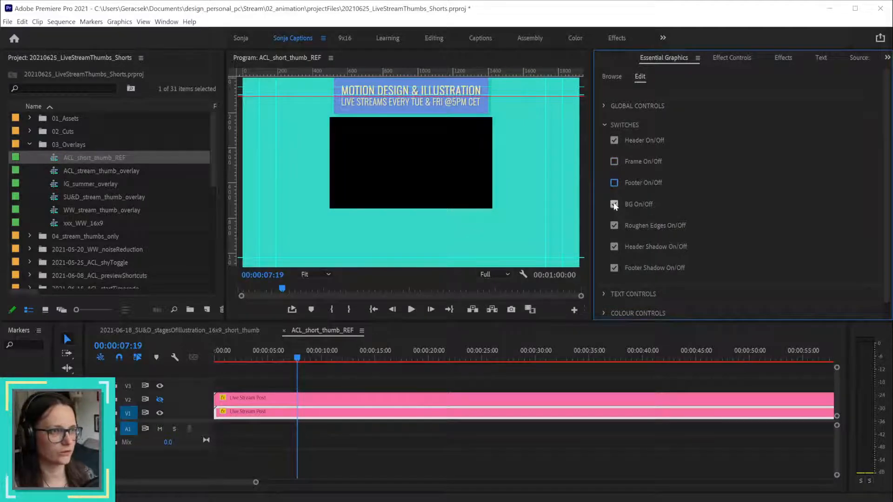
pyautogui.click(614, 205)
pyautogui.click(614, 204)
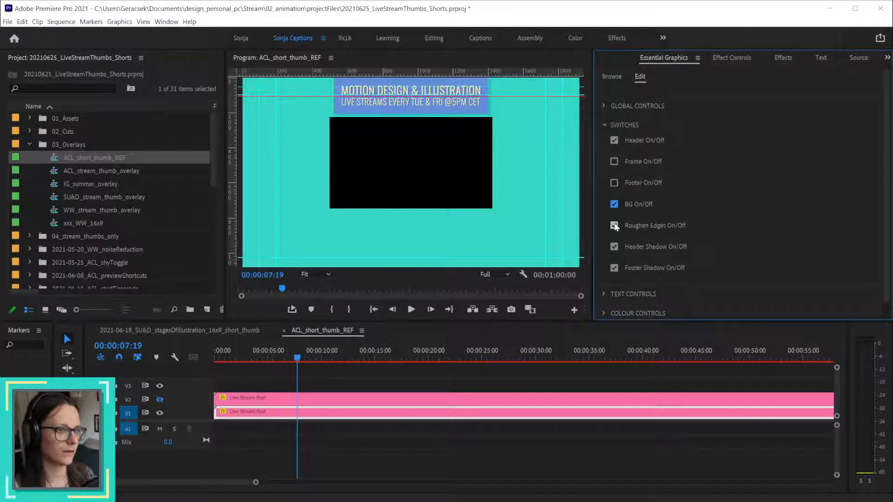
pyautogui.click(614, 226)
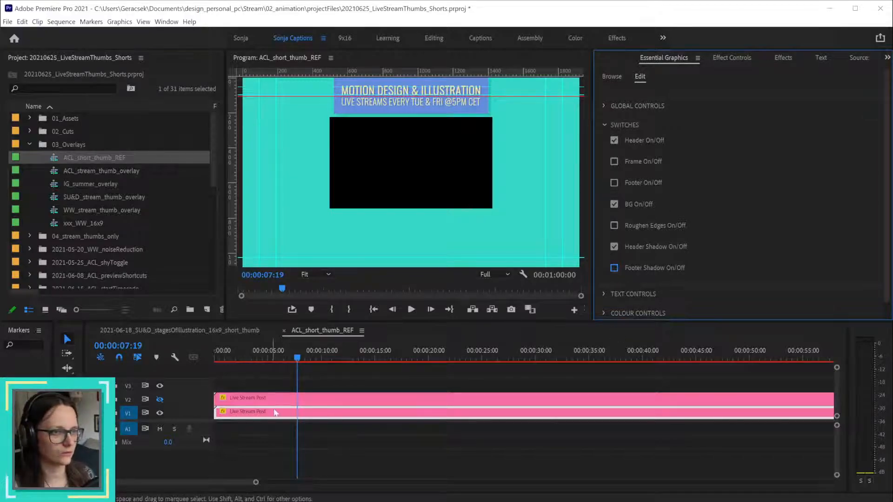
# - Replace the V1 graphic's top text with "great artists steal"
pyautogui.click(605, 125)
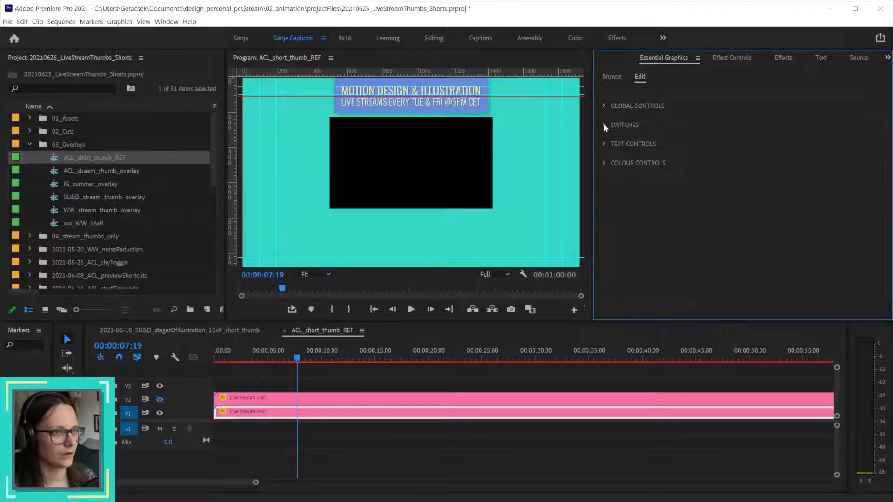
pyautogui.click(605, 144)
pyautogui.click(686, 305)
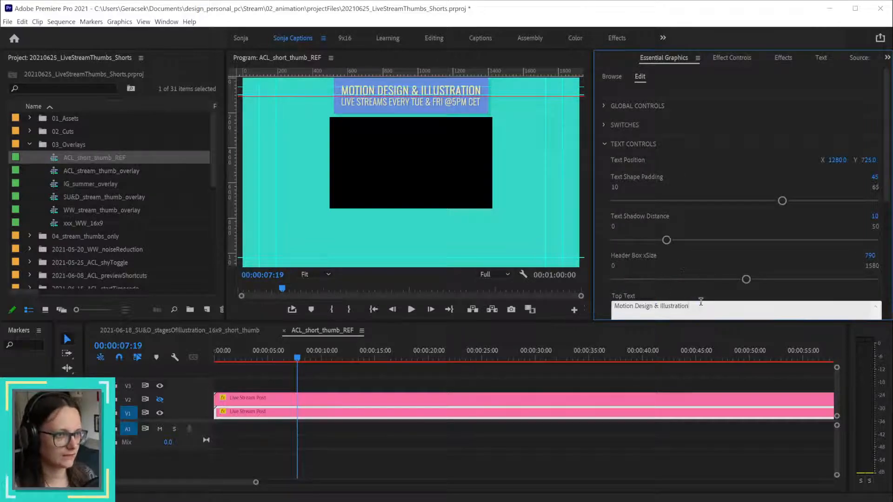
pyautogui.moveTo(688, 306); pyautogui.dragTo(613, 305)
pyautogui.write('great')
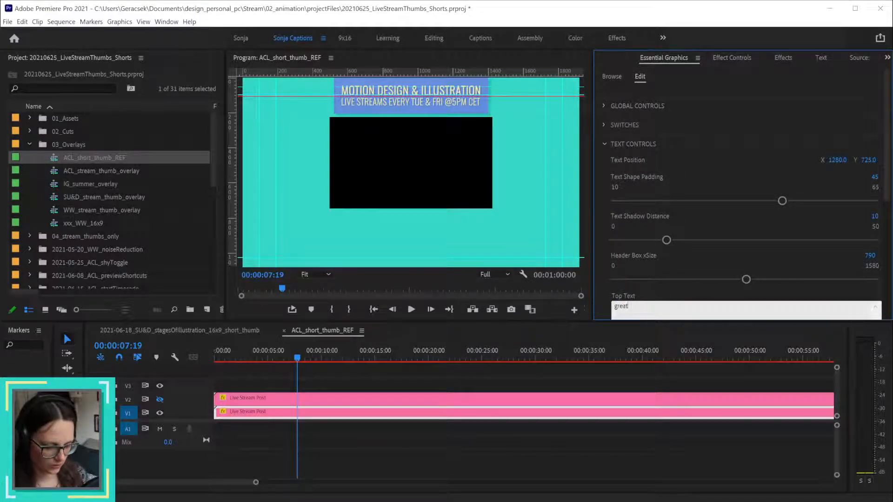
pyautogui.write(' artists st')
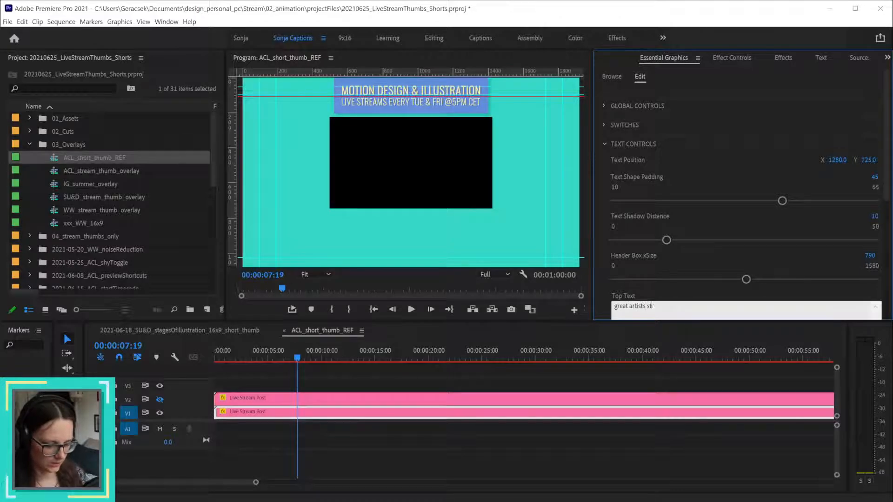
pyautogui.write('eal')
pyautogui.press('Escape')
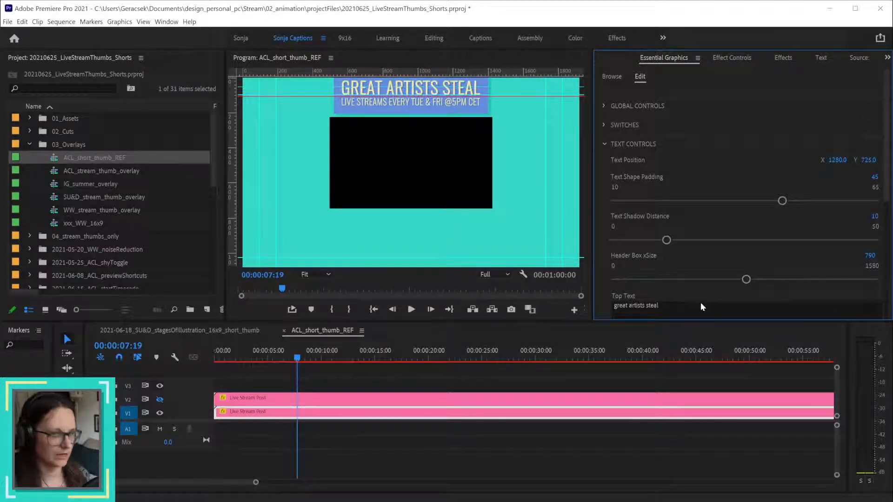
# - Clear the V1 graphic's bottom text so the header holds only the title line
pyautogui.scroll(-3, 598, 288)
pyautogui.scroll(-2, 597, 288)
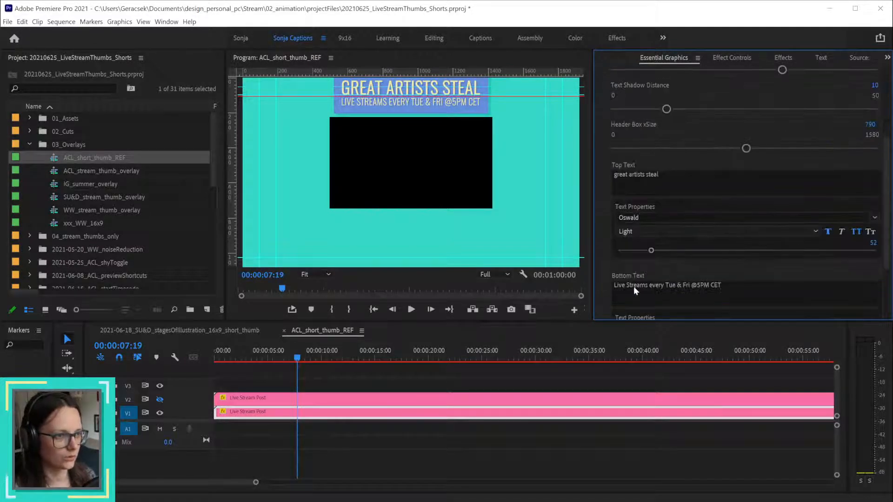
pyautogui.click(639, 285)
pyautogui.tripleClick(640, 285)
pyautogui.press('BackSpace')
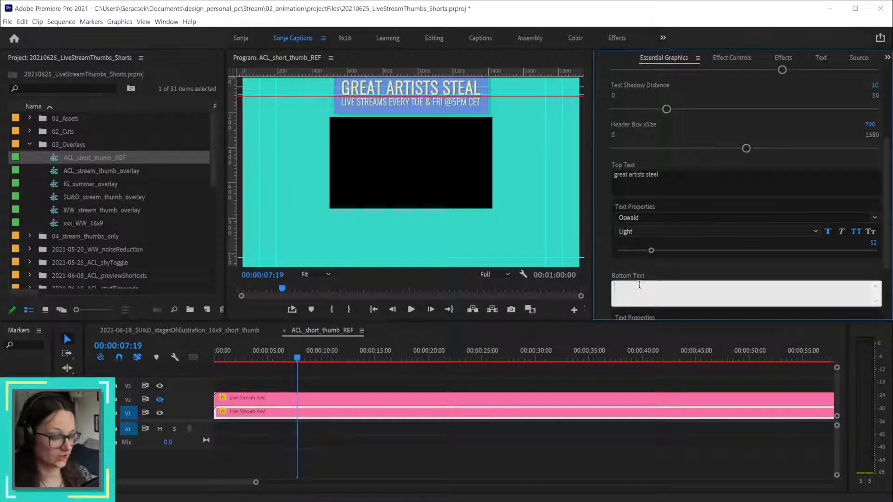
pyautogui.click(602, 274)
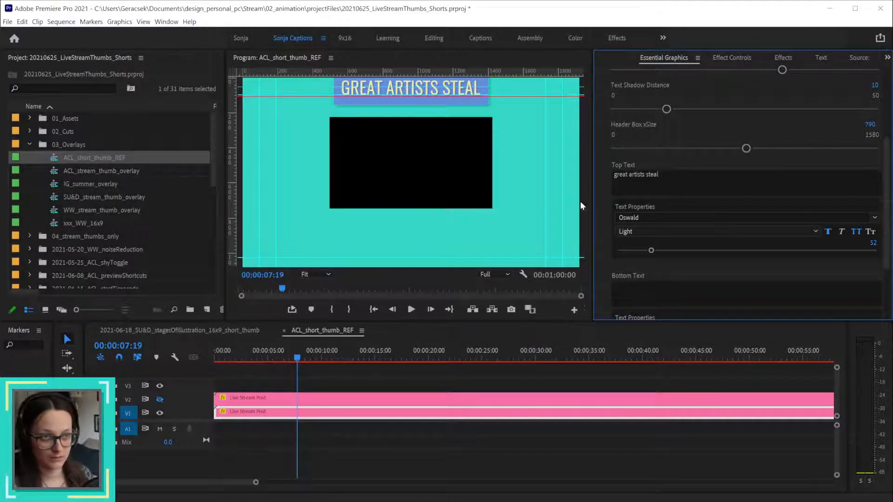
# - Try the V1 graphic without its background, and switch the background back on
pyautogui.scroll(2, 569, 175)
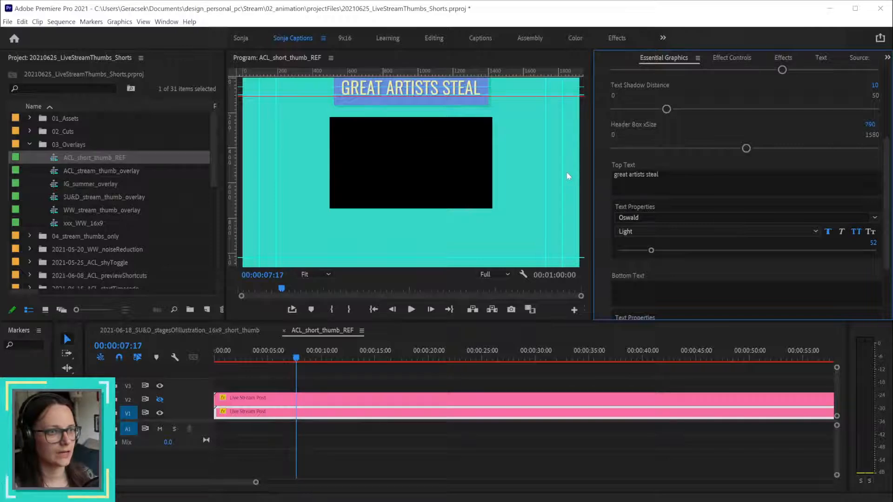
pyautogui.scroll(-3, 566, 172)
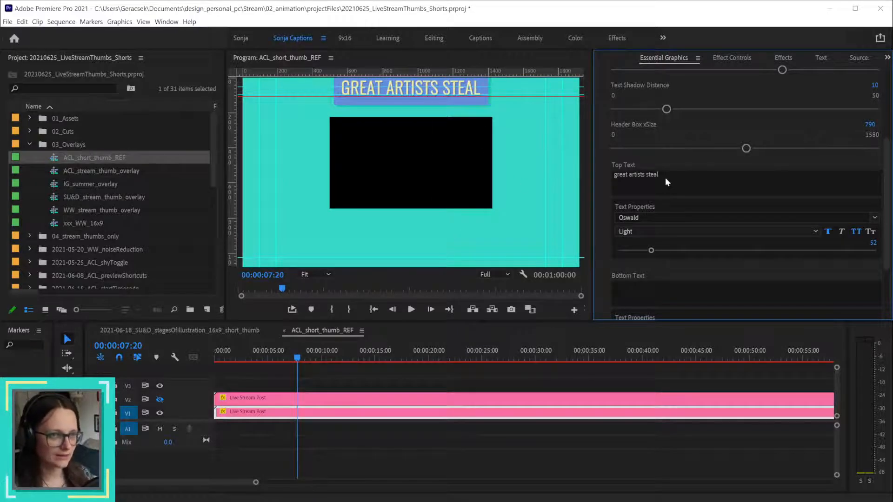
pyautogui.scroll(5, 603, 148)
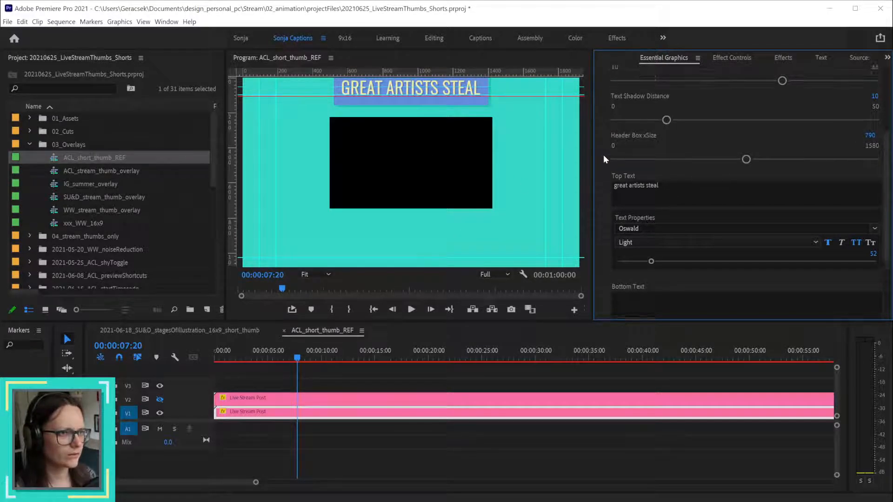
pyautogui.click(602, 133)
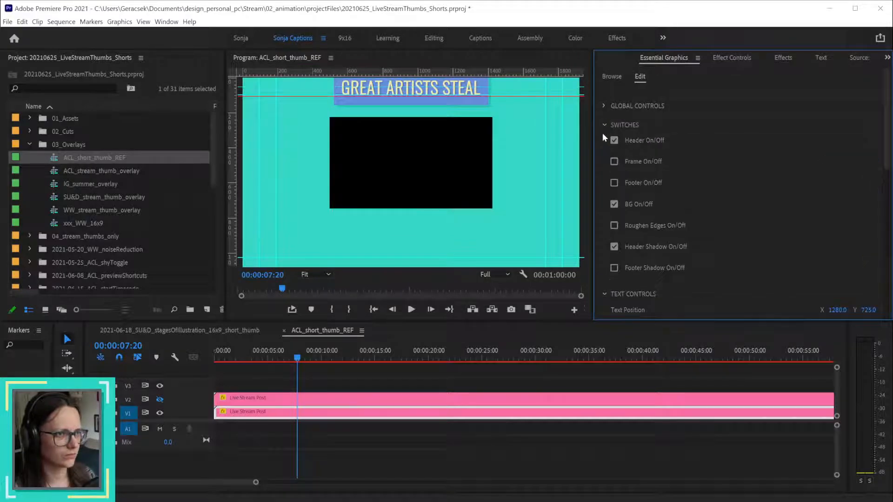
pyautogui.click(614, 204)
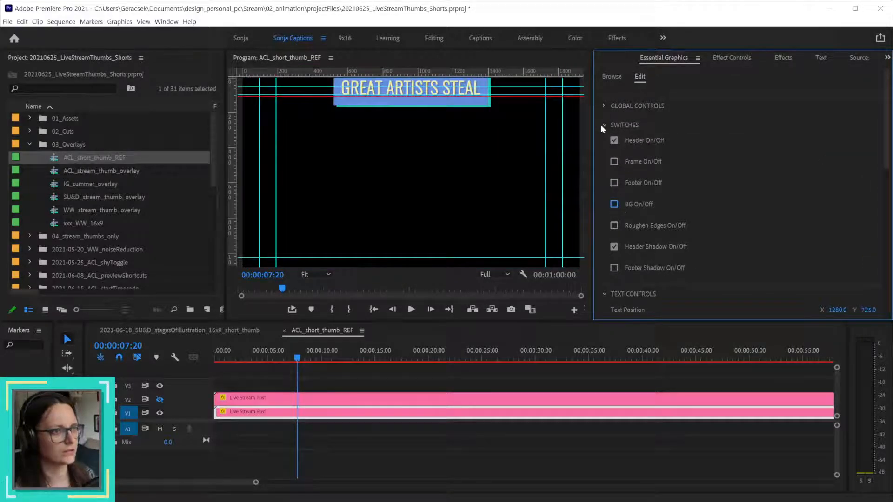
pyautogui.click(614, 205)
pyautogui.click(604, 125)
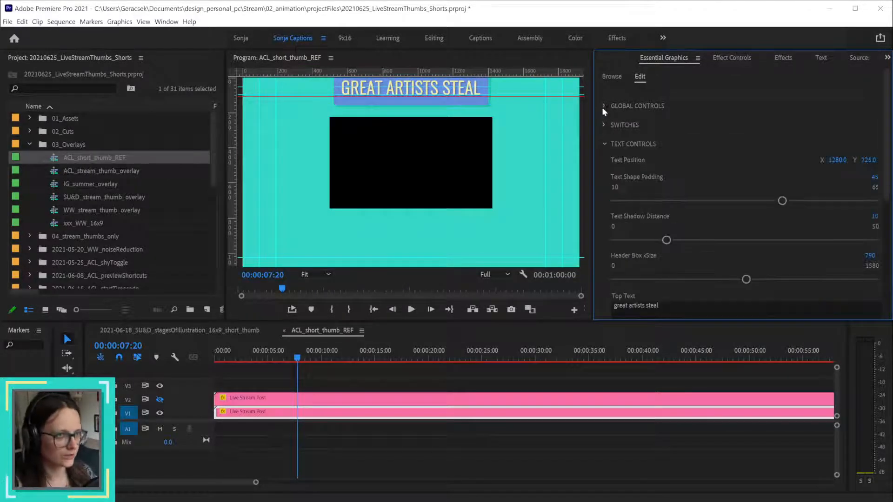
# - Match the V1 graphic's background cutout to the V2 graphic: BG Cutout xSize 1790 and ySize 970
pyautogui.click(600, 105)
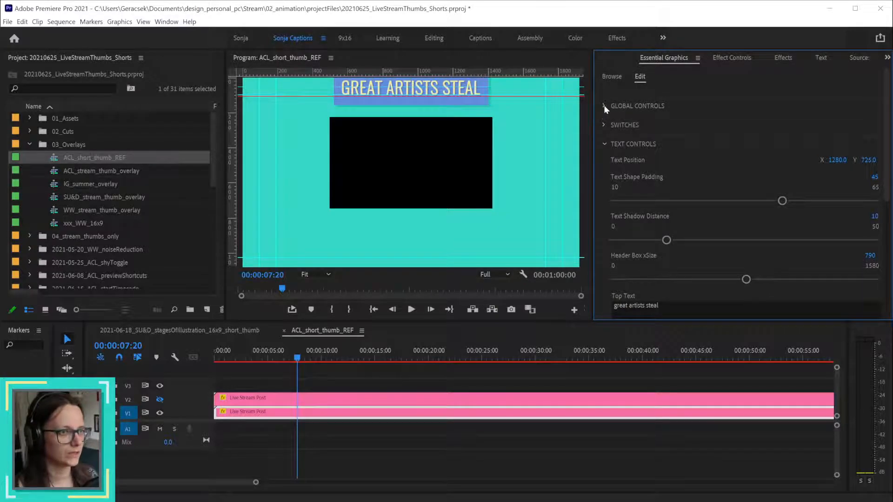
pyautogui.click(292, 402)
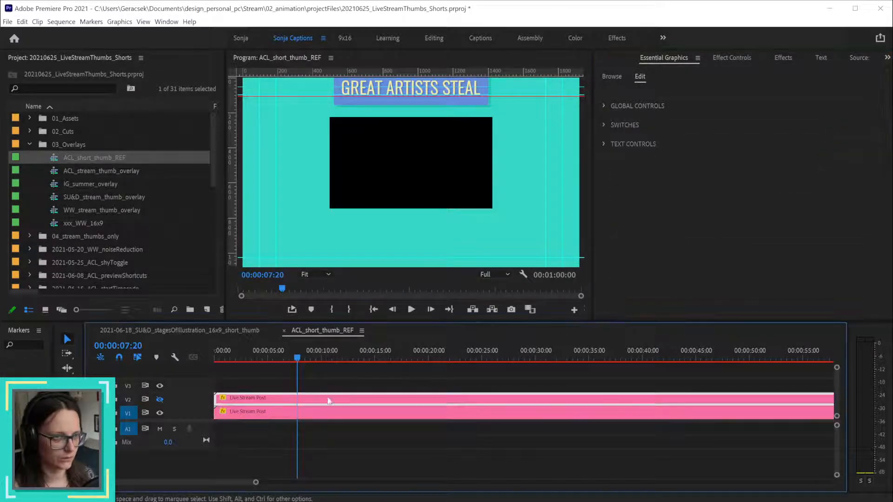
pyautogui.click(605, 106)
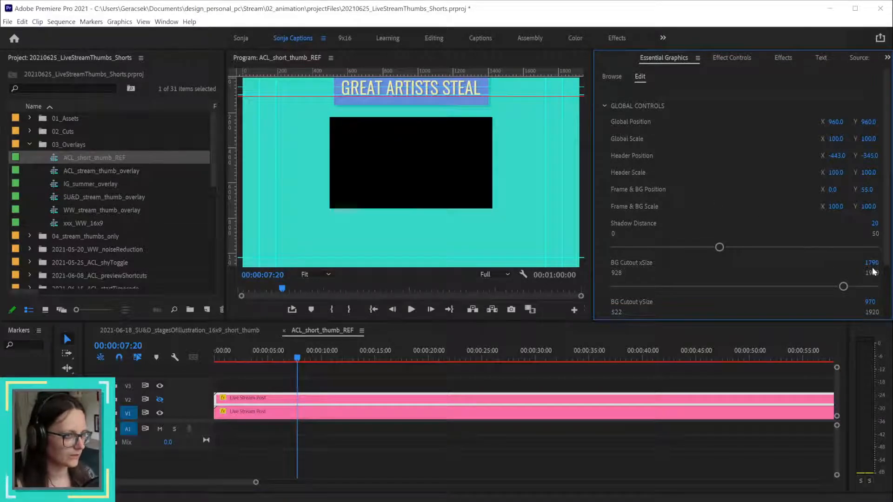
pyautogui.click(604, 106)
pyautogui.click(384, 411)
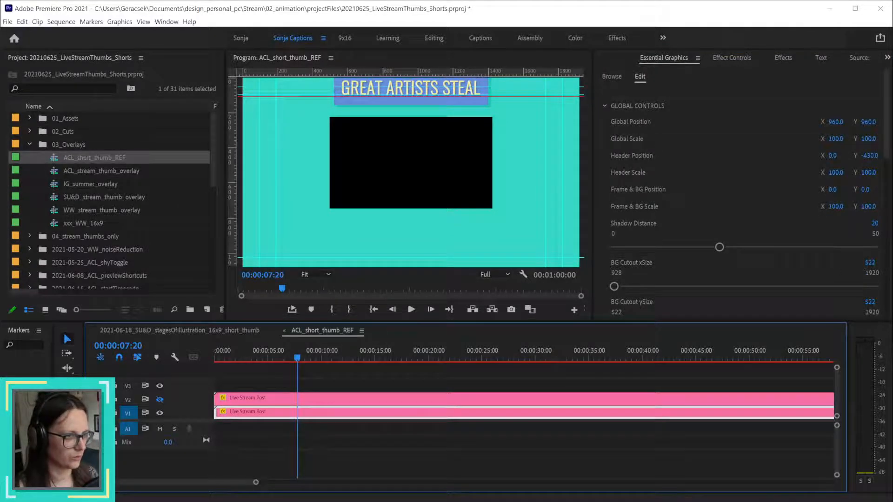
pyautogui.click(879, 263)
pyautogui.write('1790')
pyautogui.press('Tab')
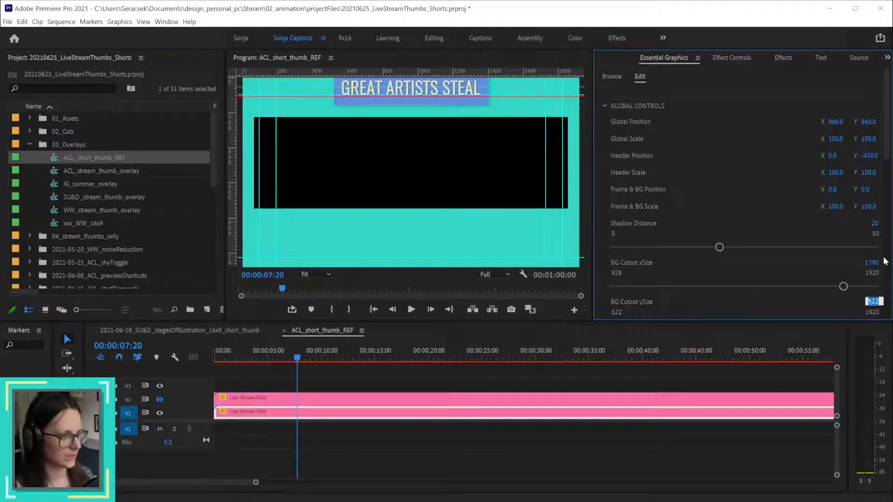
pyautogui.write('970')
pyautogui.press('Return')
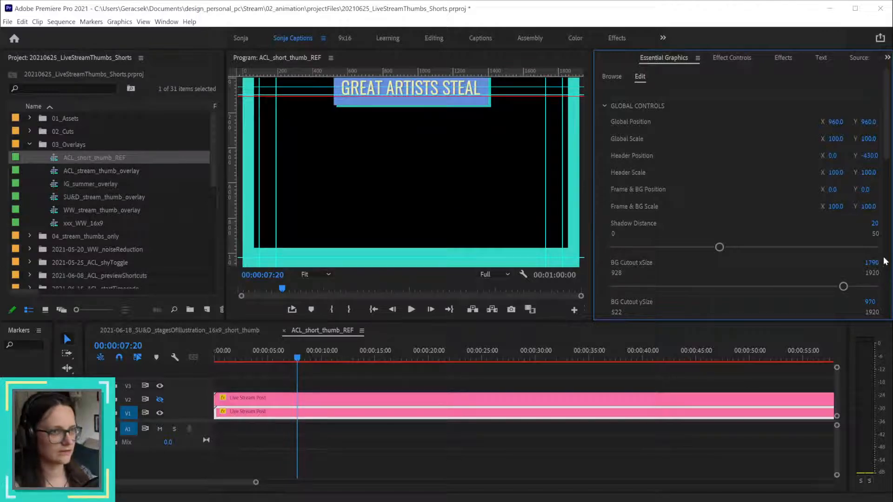
# - Match the V1 graphic's Frame & BG Position to the V2 graphic by setting its Y value to 55
pyautogui.click(408, 400)
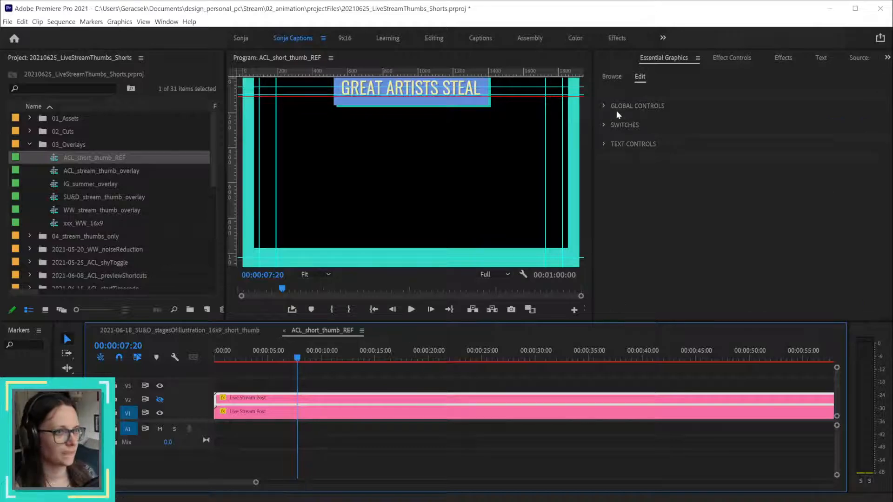
pyautogui.click(605, 106)
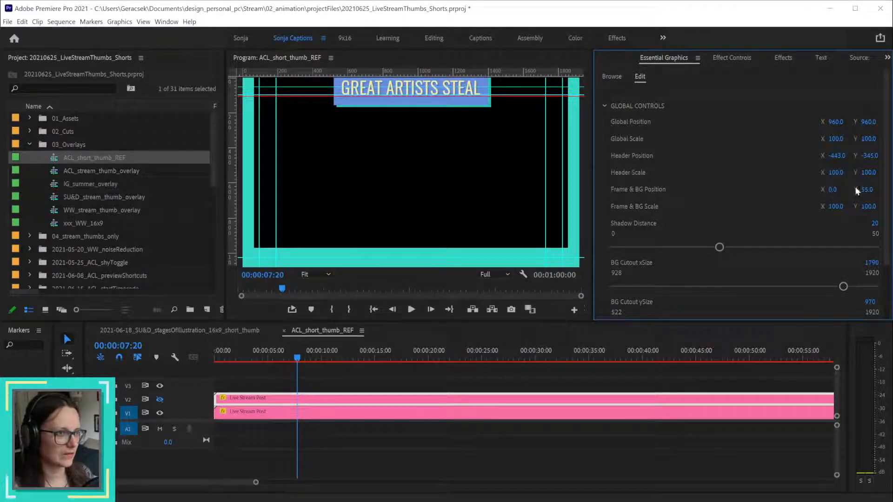
pyautogui.click(604, 106)
pyautogui.click(654, 413)
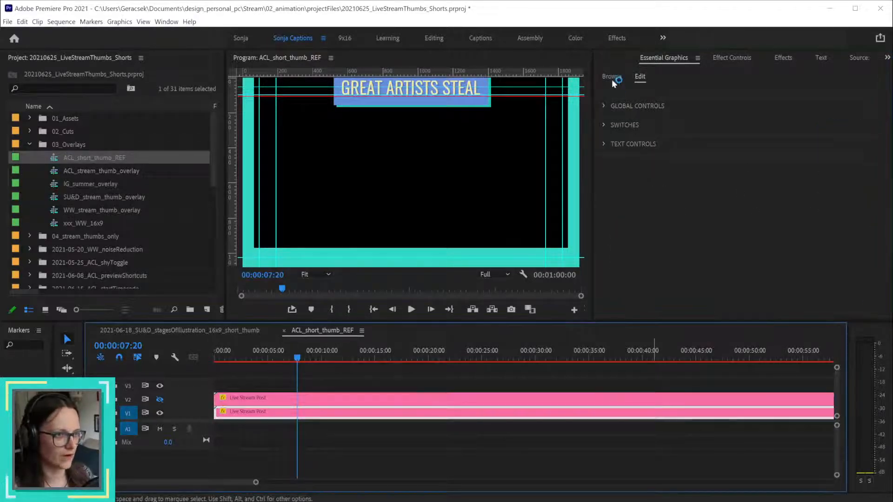
pyautogui.click(603, 105)
pyautogui.click(868, 189)
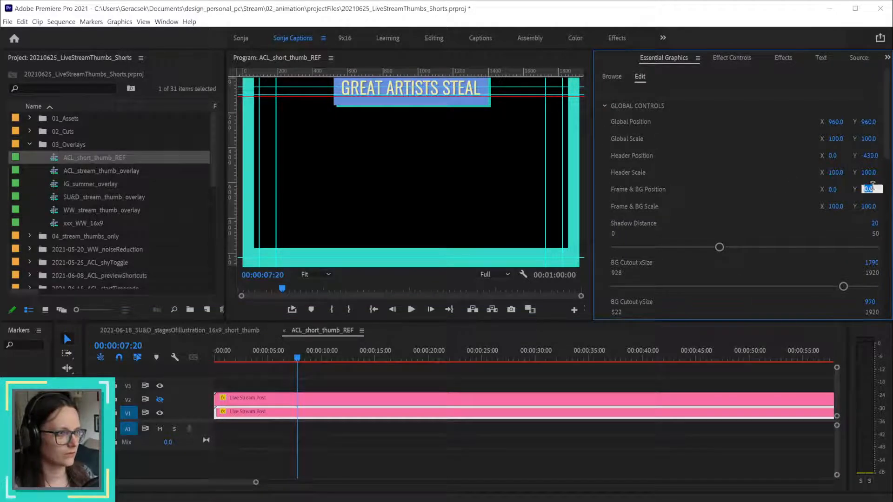
pyautogui.write('55')
pyautogui.press('Return')
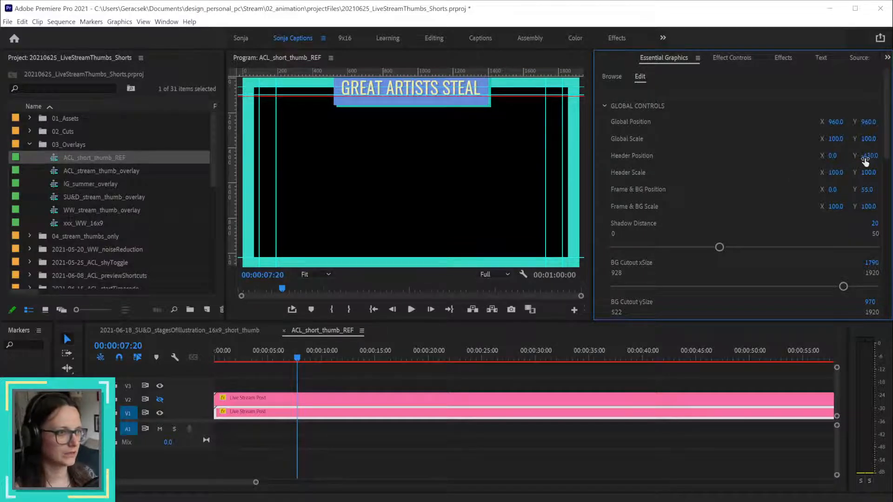
# - Match the V1 graphic's Header Position to the V2 graphic by setting X to -443 and Y to -345
pyautogui.click(654, 399)
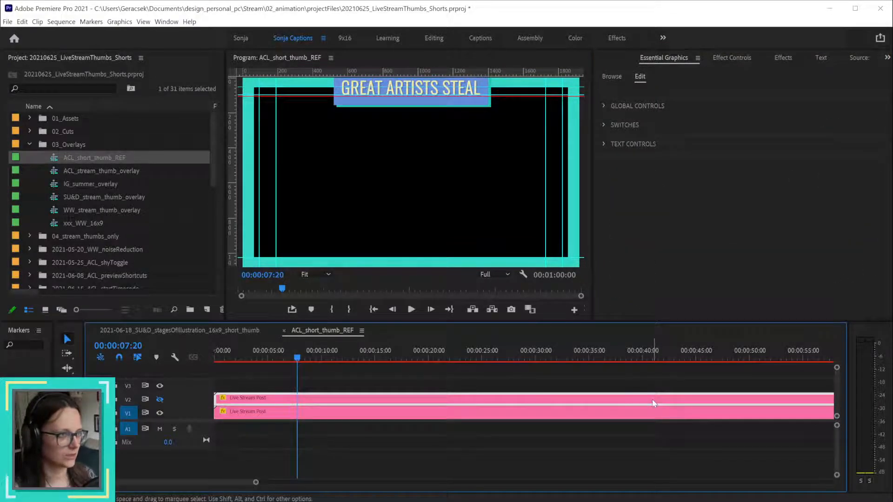
pyautogui.click(603, 107)
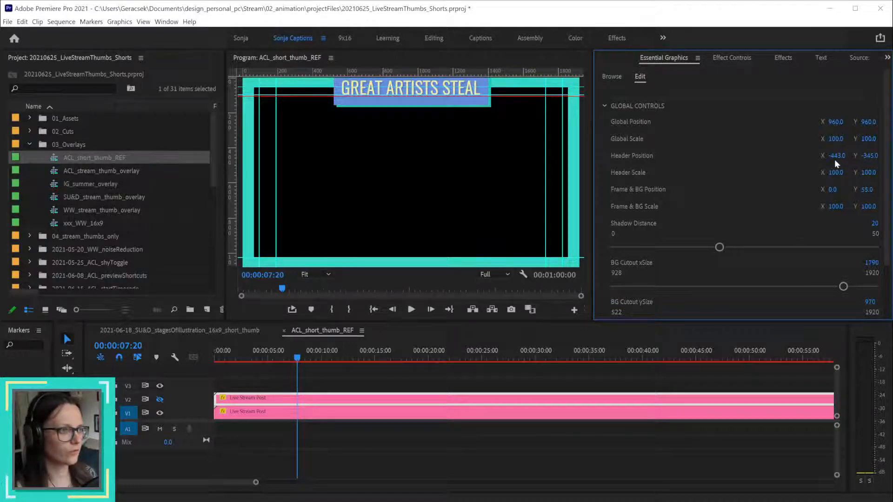
pyautogui.click(605, 105)
pyautogui.click(607, 416)
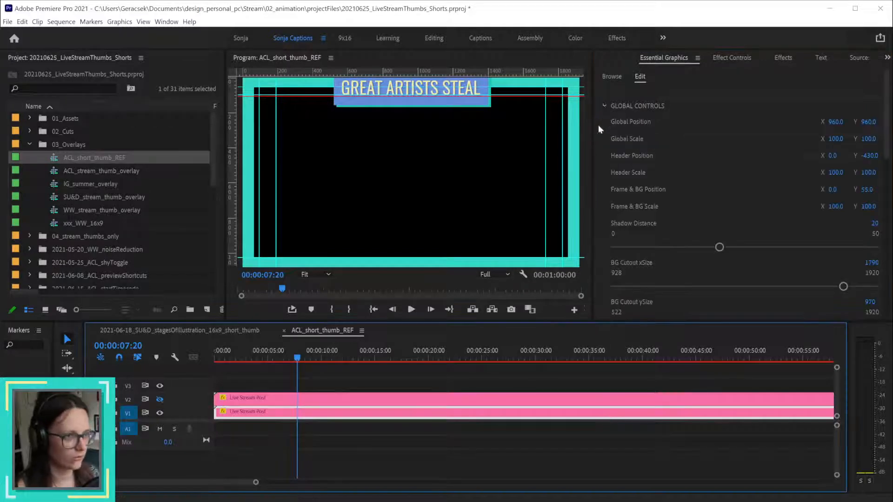
pyautogui.click(834, 155)
pyautogui.write('-443')
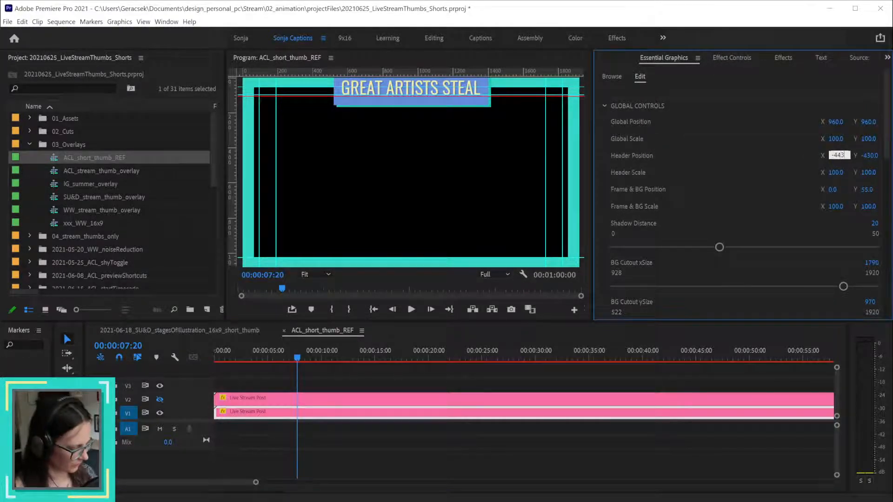
pyautogui.press('Tab')
pyautogui.write('-345')
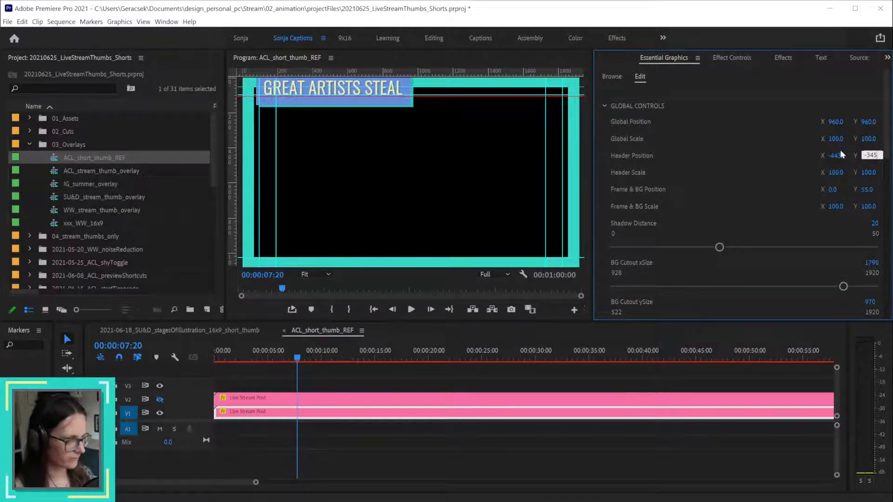
pyautogui.press('Return')
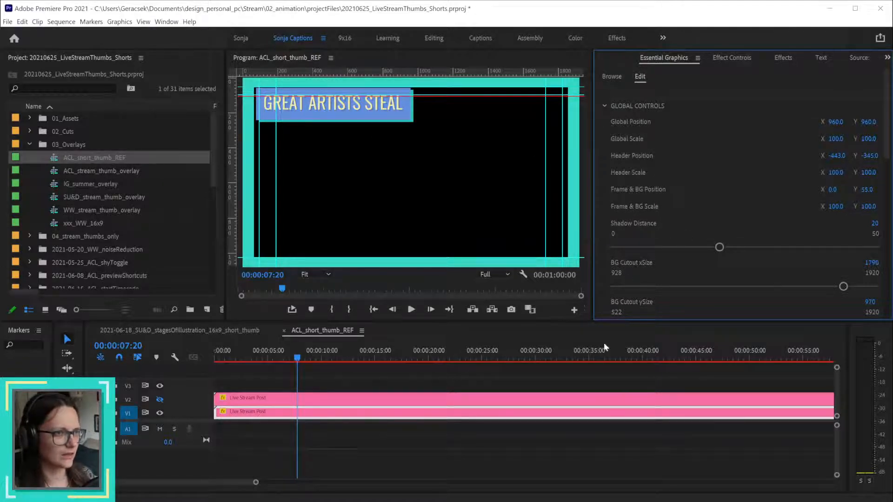
# - Match the V1 graphic's Text Shape Padding to the V2 graphic by setting it to 30
pyautogui.click(618, 398)
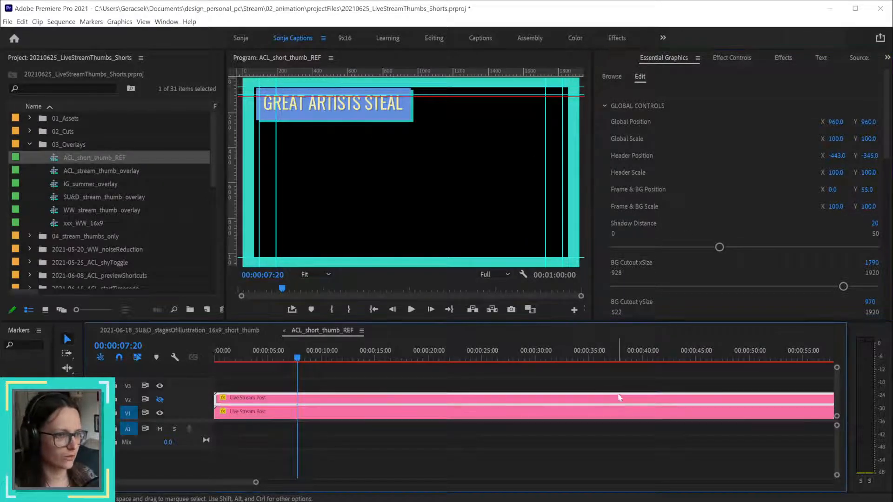
pyautogui.click(604, 106)
pyautogui.scroll(-2, 596, 183)
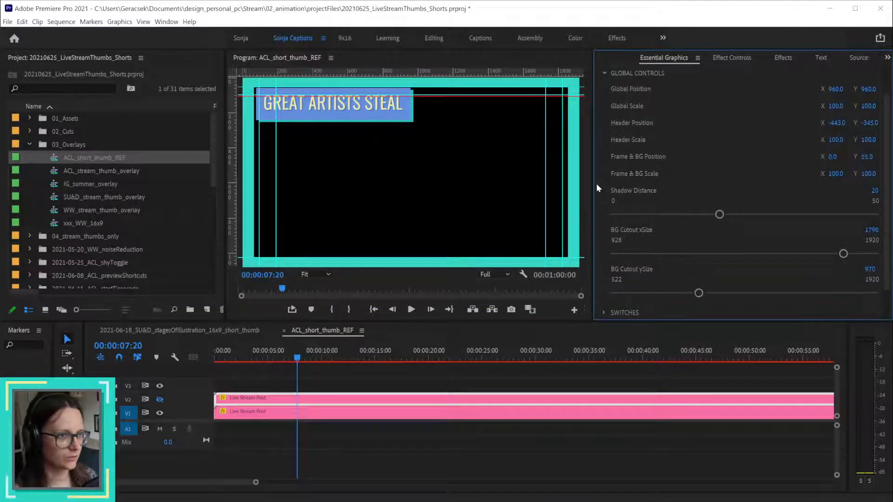
pyautogui.scroll(-2, 596, 183)
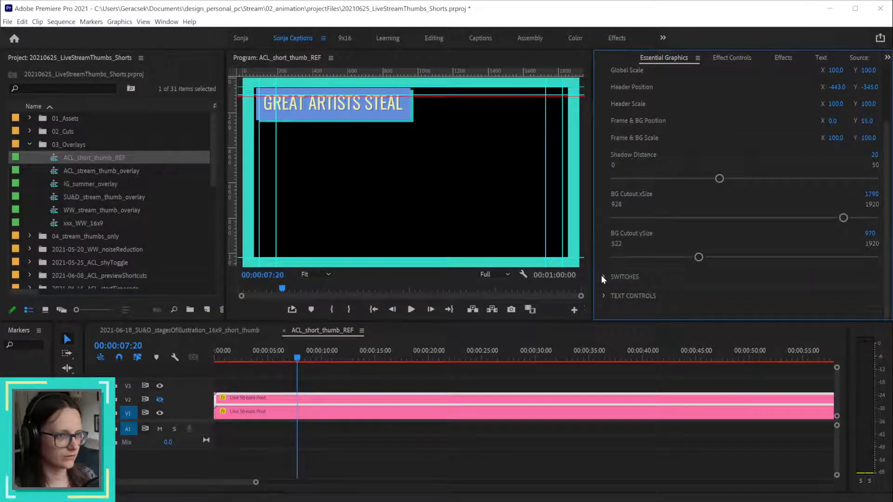
pyautogui.click(604, 295)
pyautogui.scroll(-3, 599, 260)
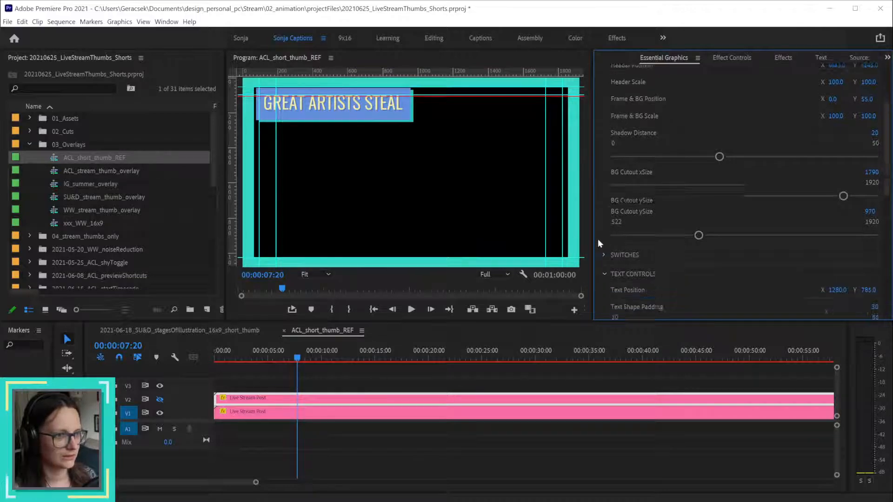
pyautogui.click(635, 413)
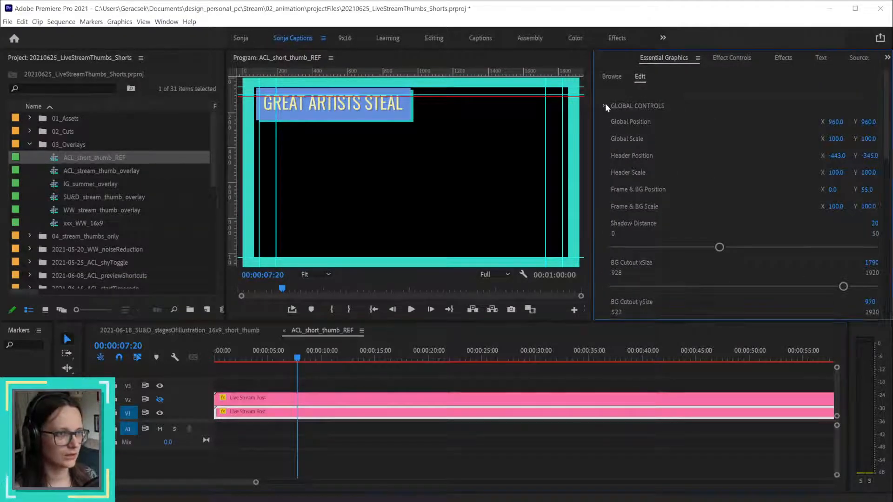
pyautogui.click(604, 105)
pyautogui.click(875, 176)
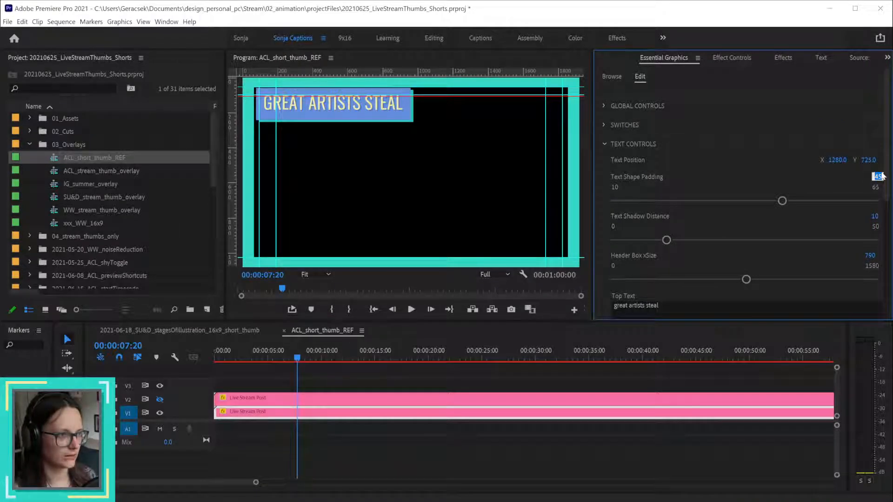
pyautogui.write('30')
pyautogui.press('Return')
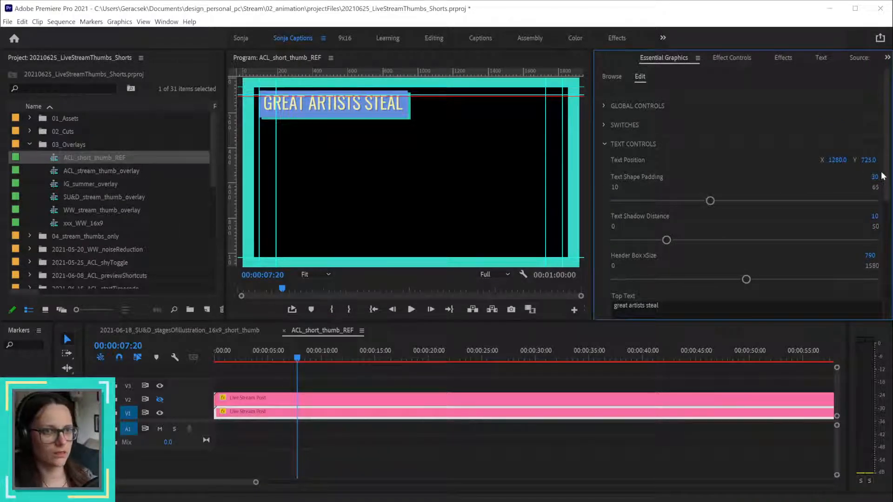
pyautogui.click(605, 144)
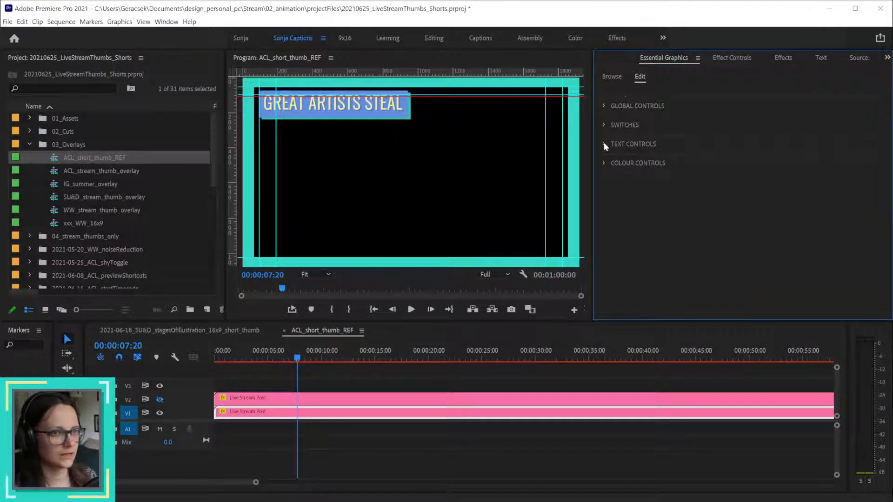
# - Copy the hex value D5F3F1 of the V2 graphic's Box Header Colour and leave that colour unchanged
pyautogui.click(577, 399)
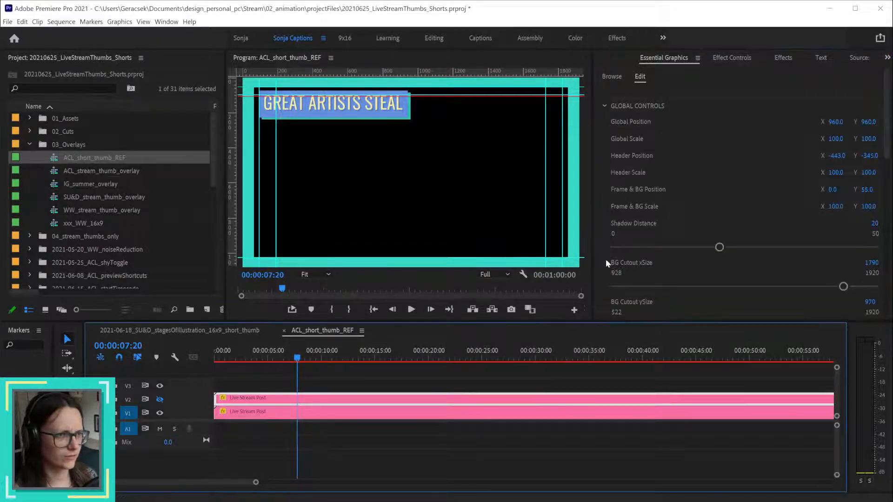
pyautogui.scroll(-10, 608, 138)
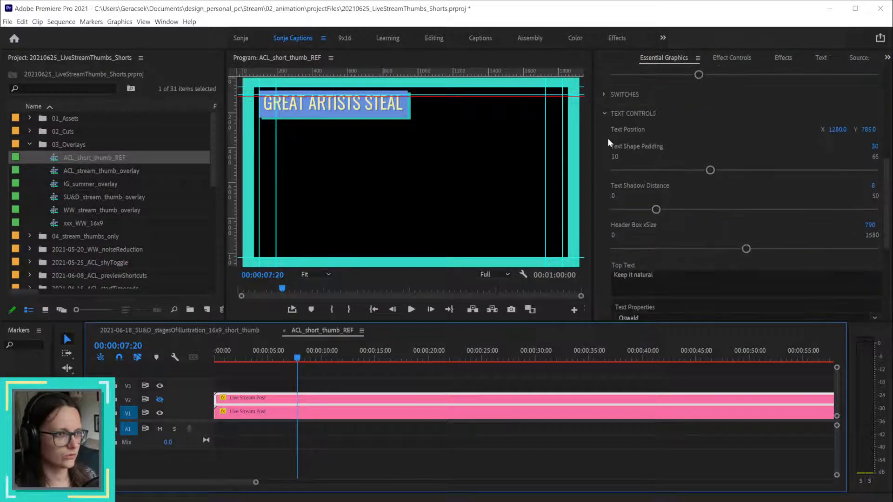
pyautogui.scroll(-5, 607, 138)
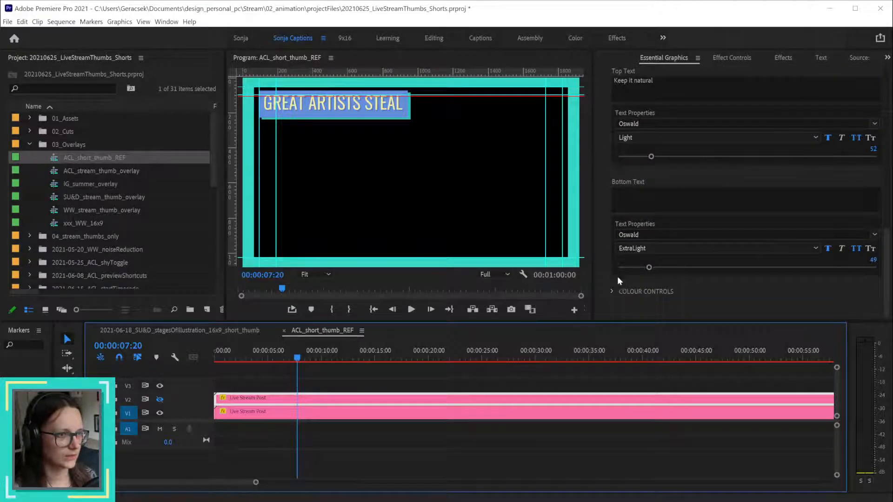
pyautogui.click(612, 291)
pyautogui.scroll(-4, 597, 252)
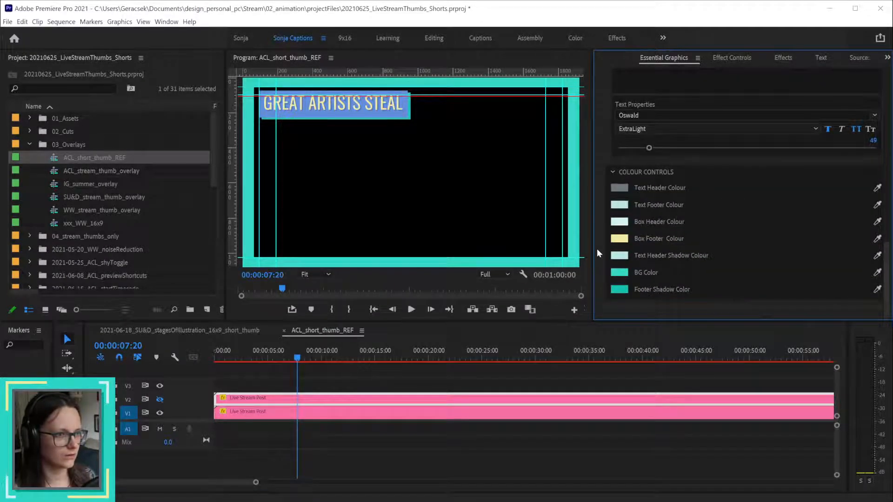
pyautogui.click(619, 222)
pyautogui.click(657, 402)
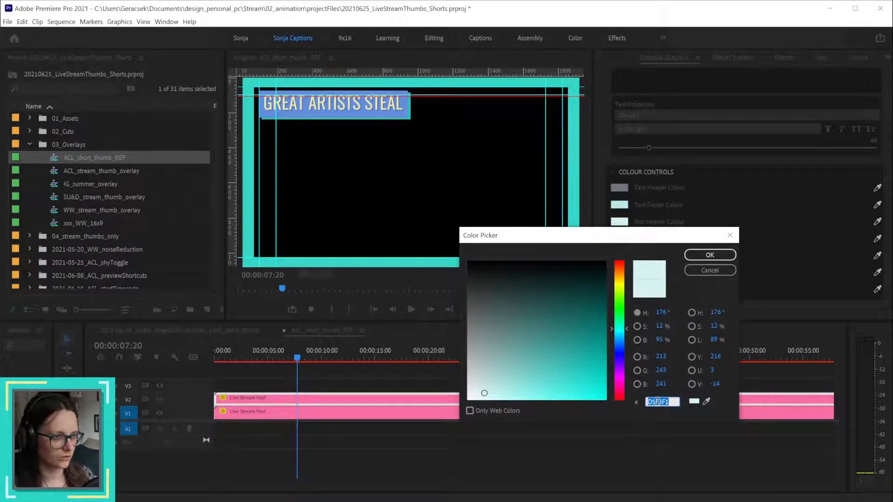
pyautogui.click(710, 270)
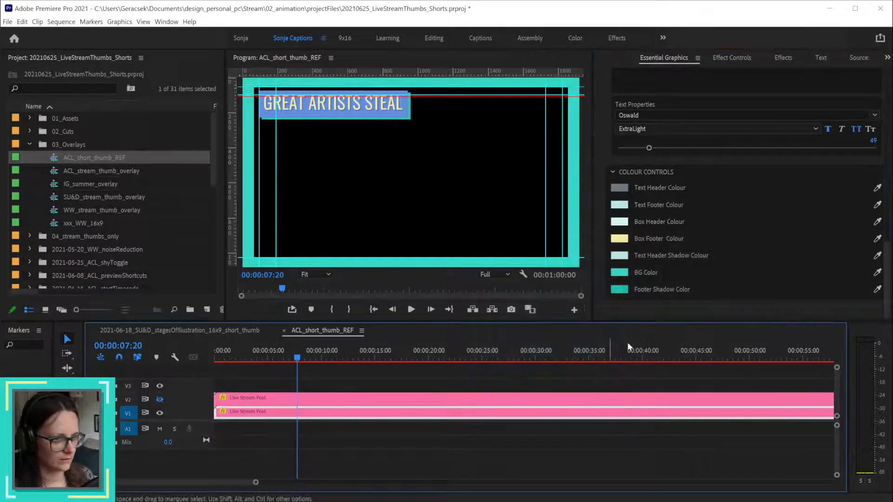
# - Try D5F3F1 as the V1 graphic's BG Color, and replace it with the blue sampled from the header box
pyautogui.click(604, 162)
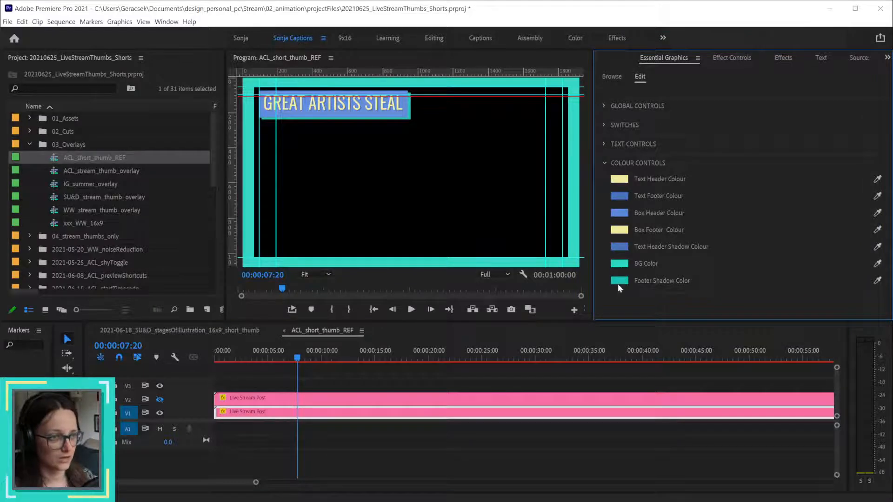
pyautogui.click(619, 263)
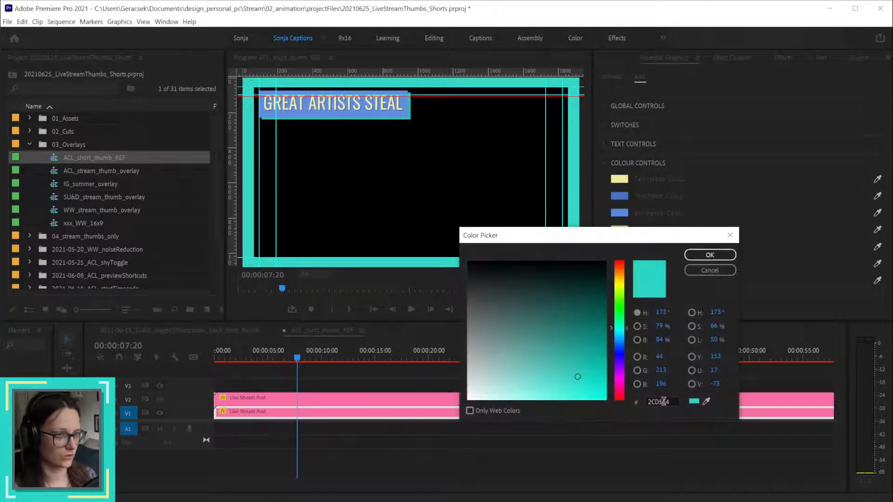
pyautogui.click(664, 402)
pyautogui.hotkey('ctrl', 'v')
pyautogui.press('Return')
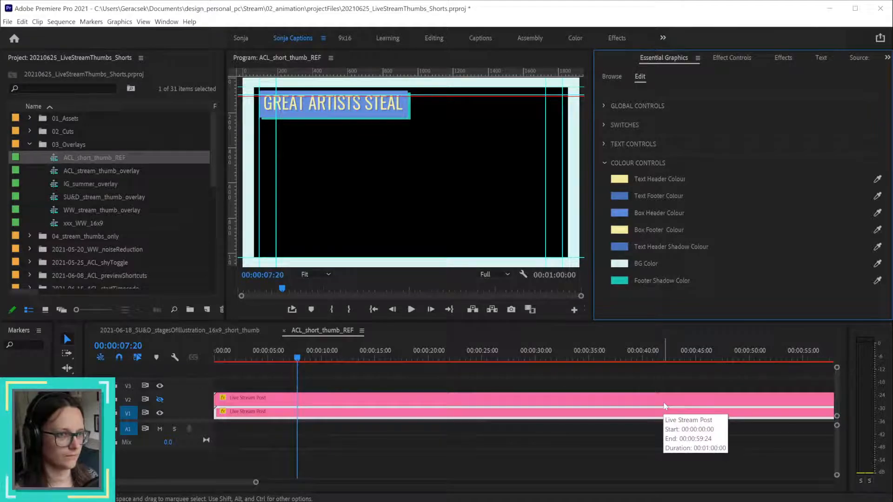
pyautogui.click(877, 263)
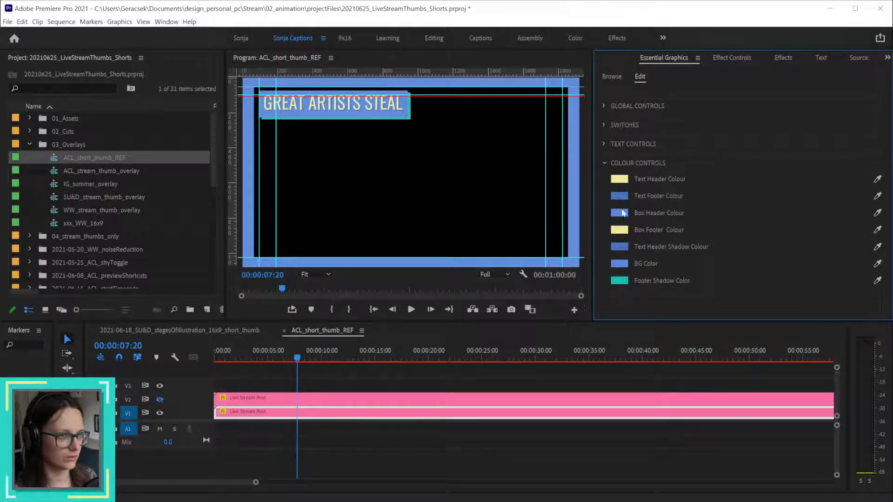
# - Set the V1 graphic's Box Header Colour to D5F3F1
pyautogui.click(620, 213)
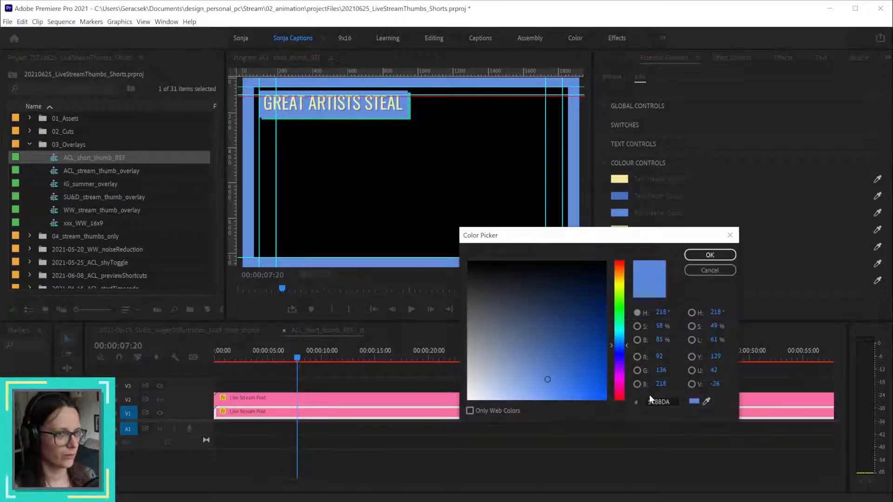
pyautogui.doubleClick(662, 401)
pyautogui.hotkey('ctrl', 'v')
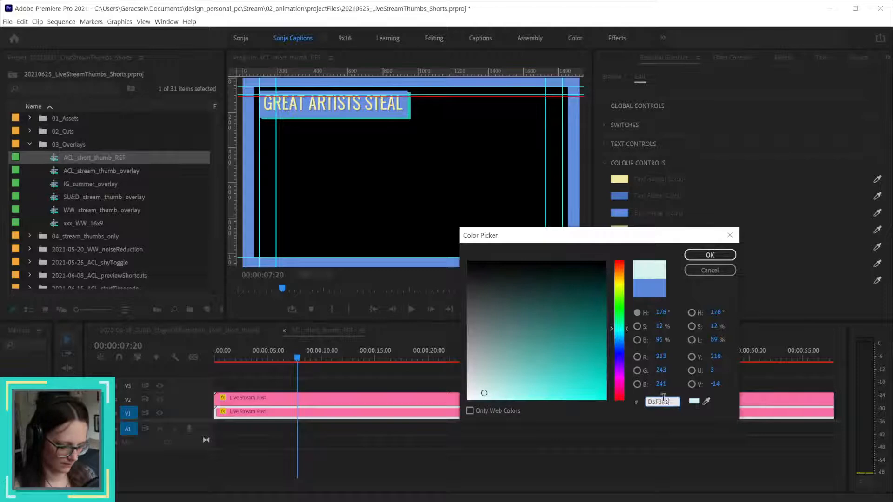
pyautogui.click(710, 255)
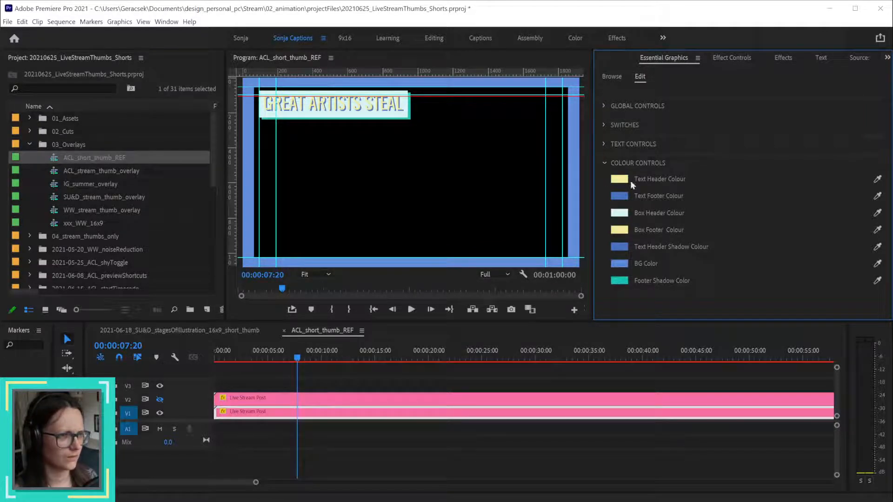
# - Match the V1 graphic's Text Header Shadow Colour to the V2 graphic by copying over its hex value B8E6E5
pyautogui.click(621, 382)
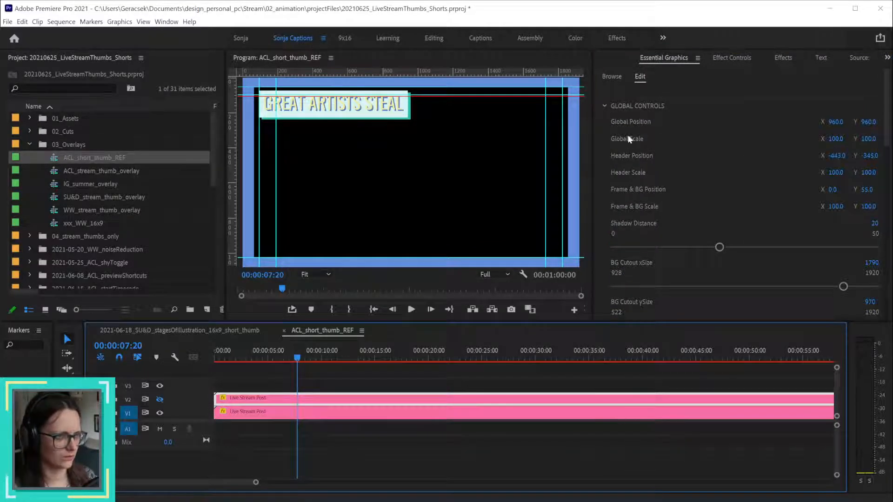
pyautogui.click(604, 106)
pyautogui.click(604, 125)
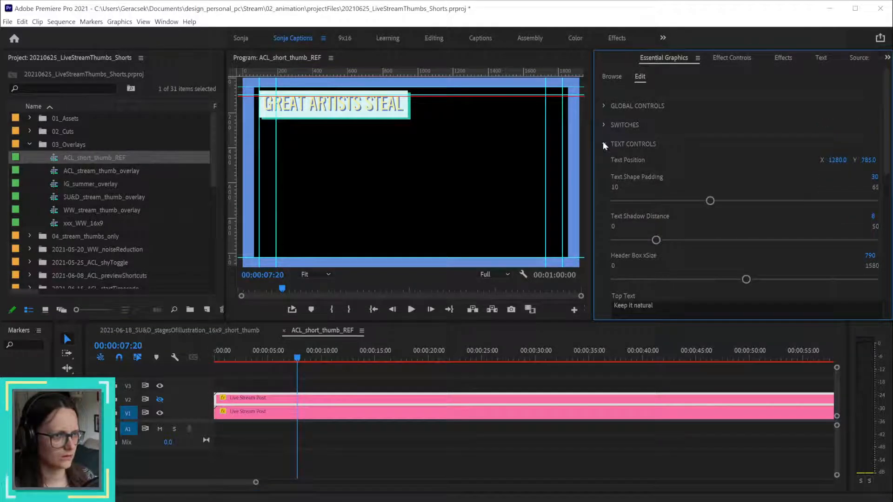
pyautogui.scroll(-5, 604, 200)
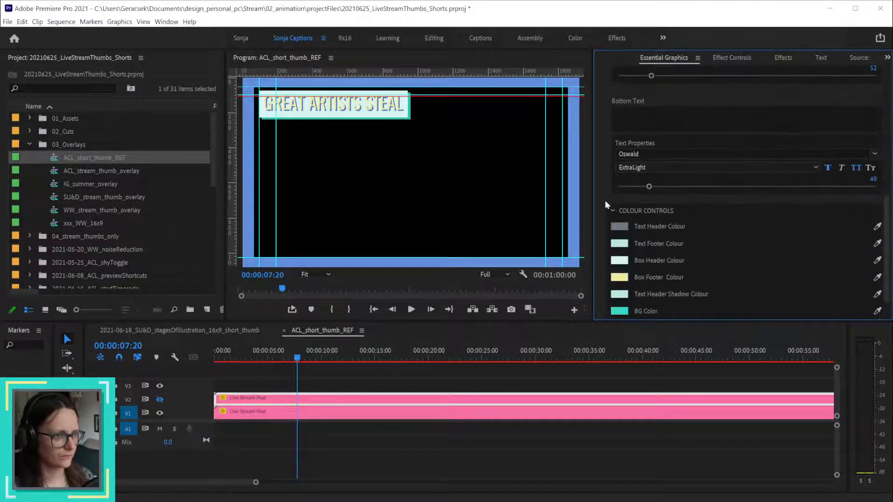
pyautogui.scroll(-2, 605, 200)
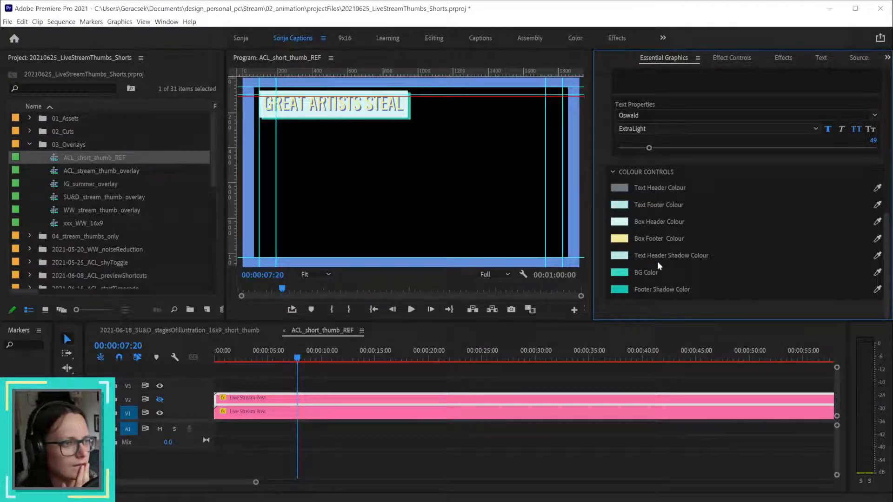
pyautogui.click(619, 255)
pyautogui.doubleClick(657, 402)
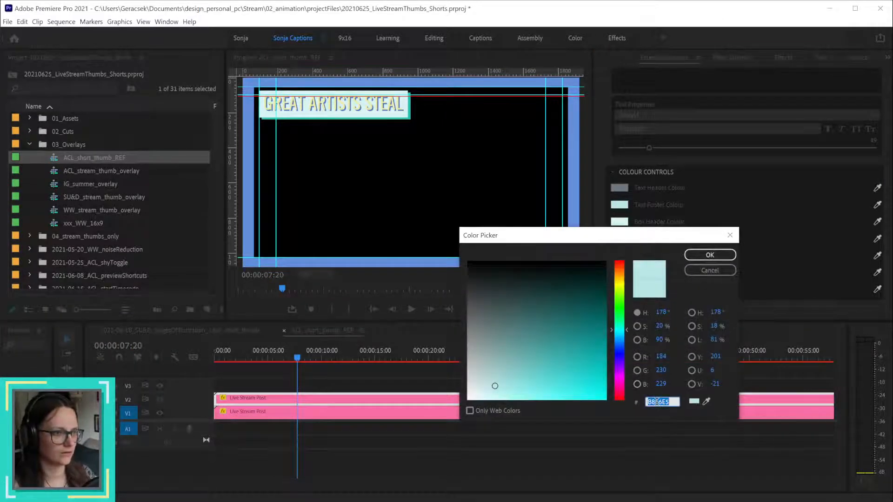
pyautogui.click(689, 270)
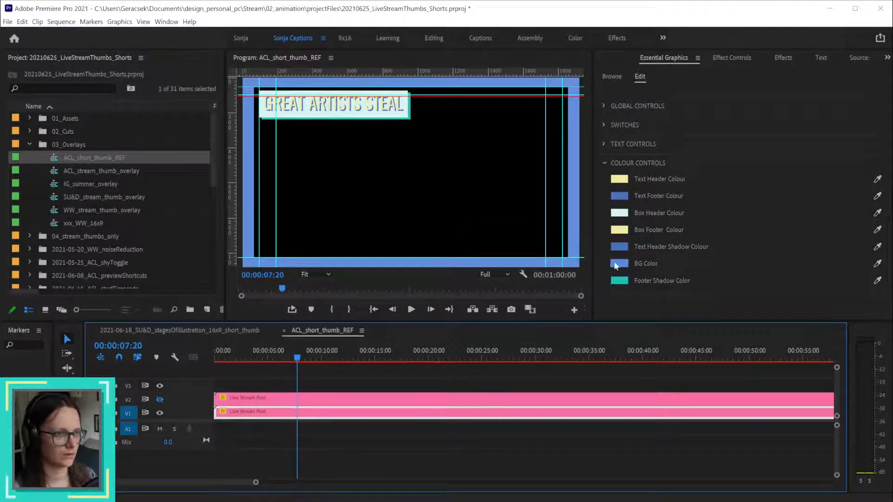
pyautogui.click(619, 263)
pyautogui.doubleClick(655, 402)
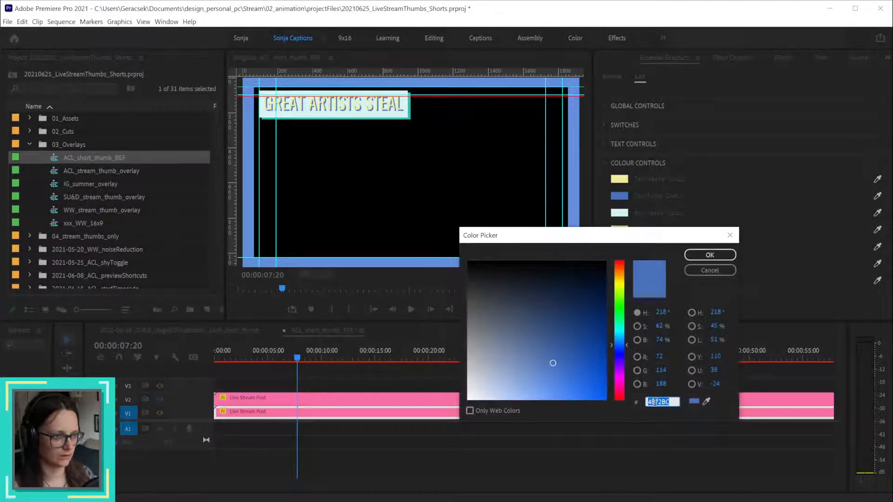
pyautogui.hotkey('ctrl', 'v')
pyautogui.press('Return')
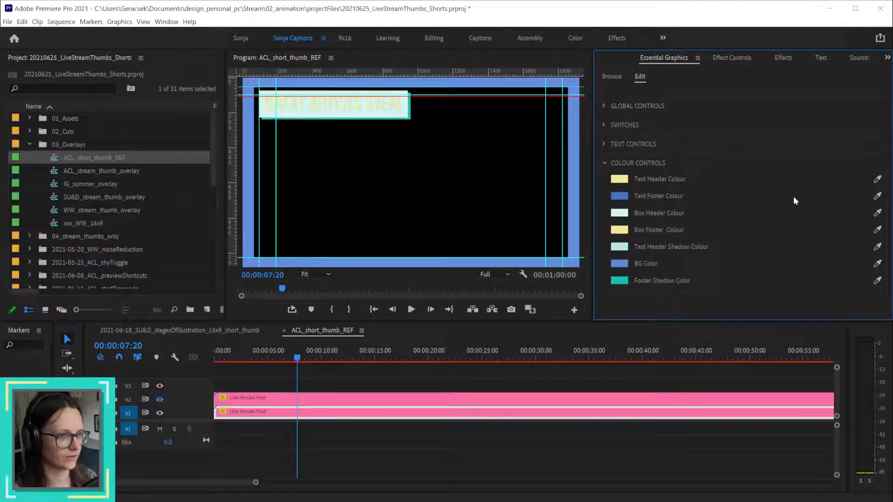
# - Save the project and match the V1 graphic's Text Header Colour to the V2 graphic by copying over its hex value 6D7780
pyautogui.click(607, 143)
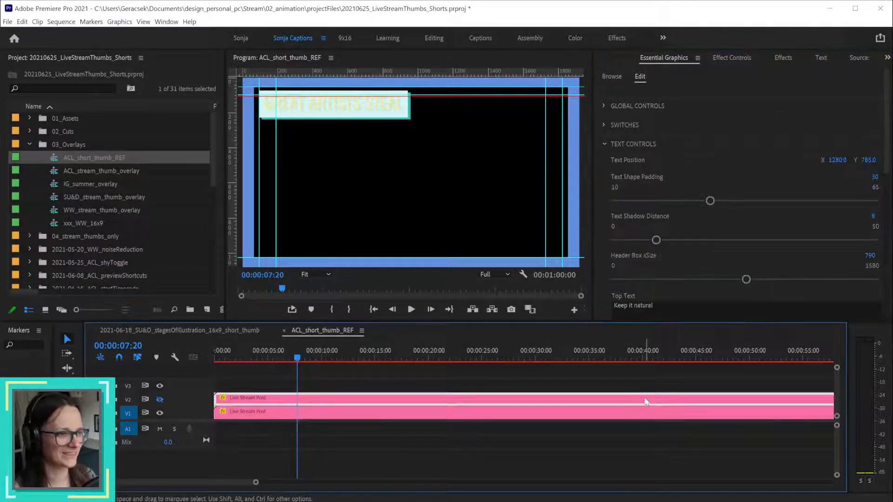
pyautogui.scroll(-5, 607, 168)
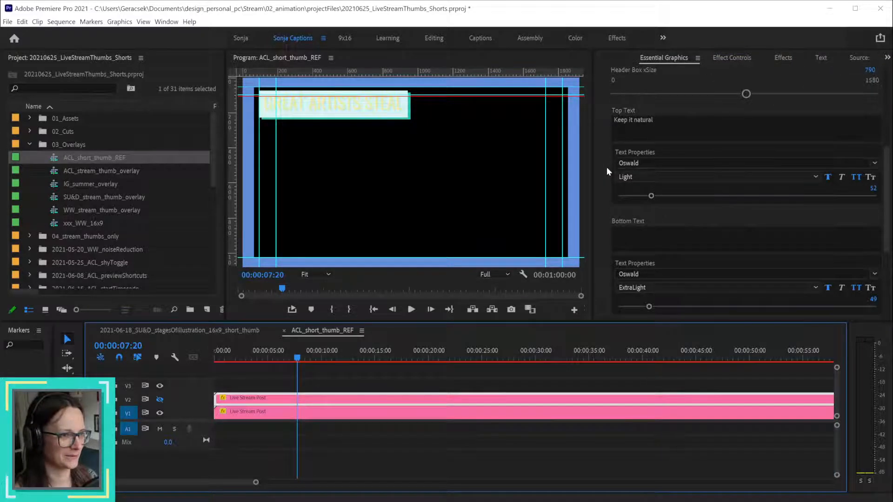
pyautogui.scroll(-2, 606, 168)
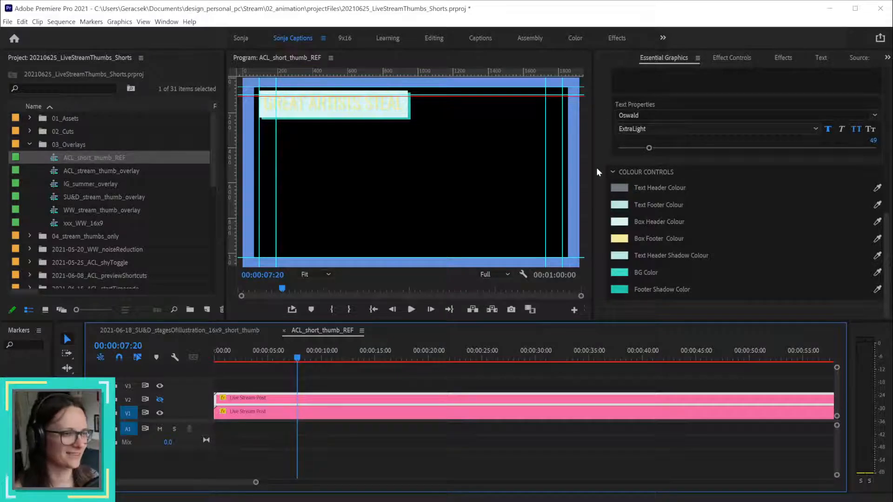
pyautogui.hotkey('ctrl', 's')
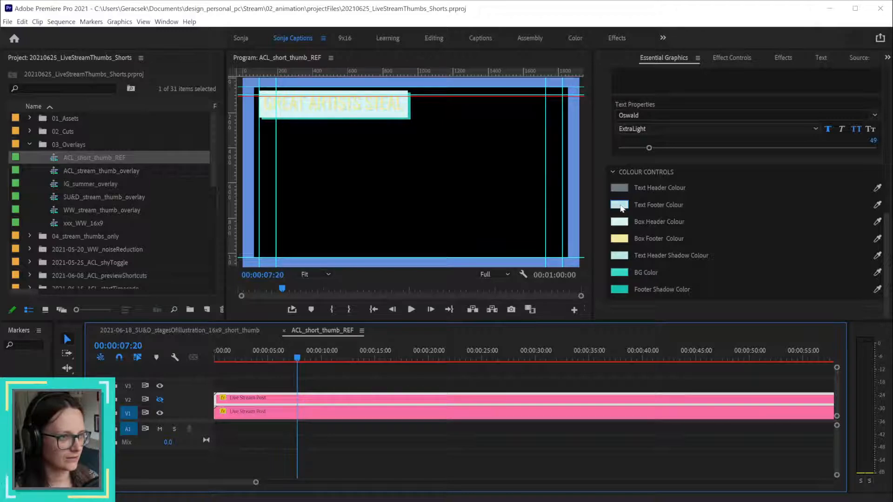
pyautogui.click(619, 188)
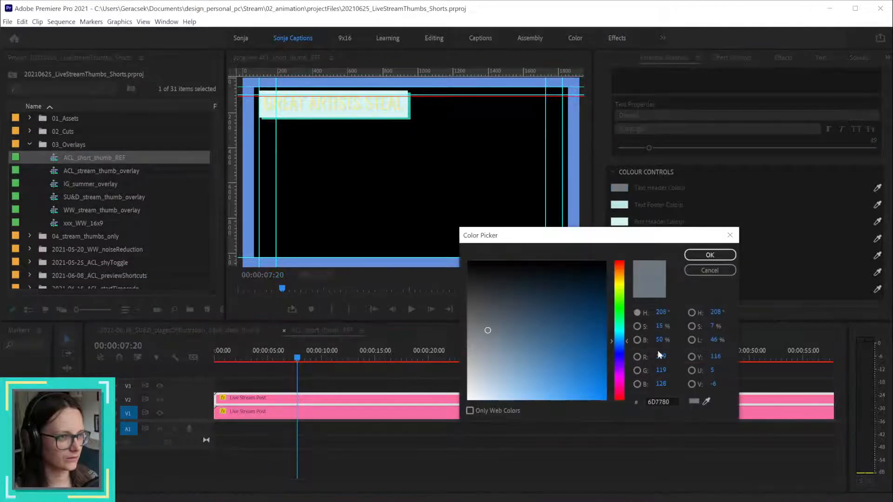
pyautogui.click(715, 272)
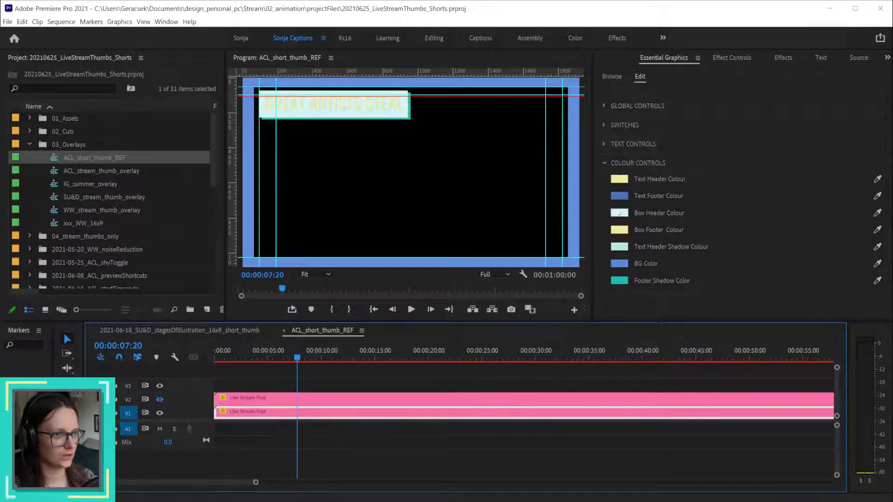
pyautogui.click(621, 182)
pyautogui.click(657, 401)
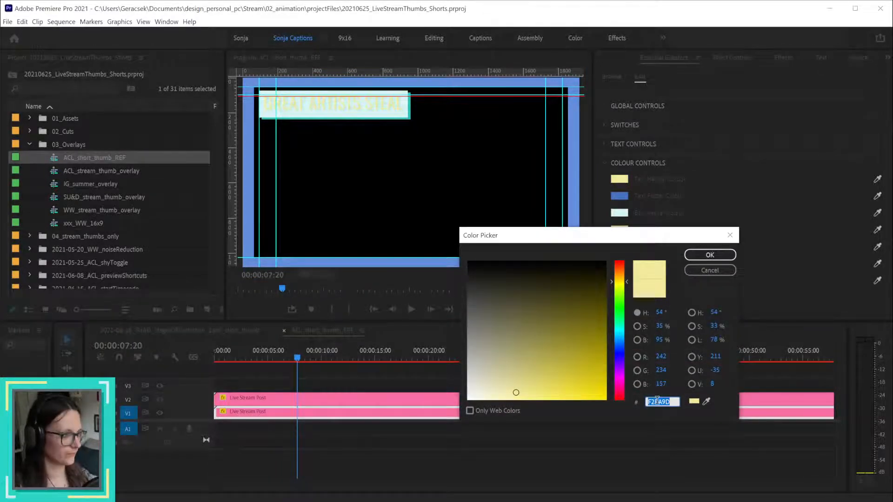
pyautogui.hotkey('ctrl', 'v')
pyautogui.press('Return')
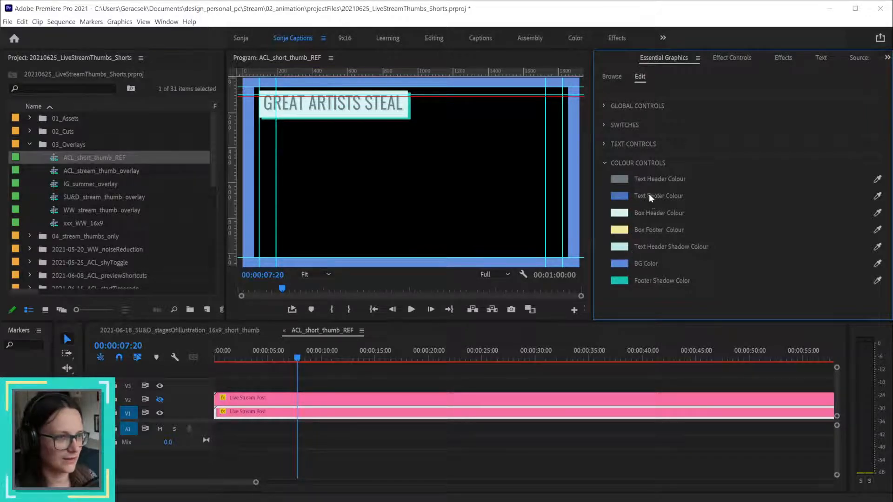
# - Match the V1 graphic's BG Color to the V2 graphic by copying over its hex value 36D7C6
pyautogui.click(630, 399)
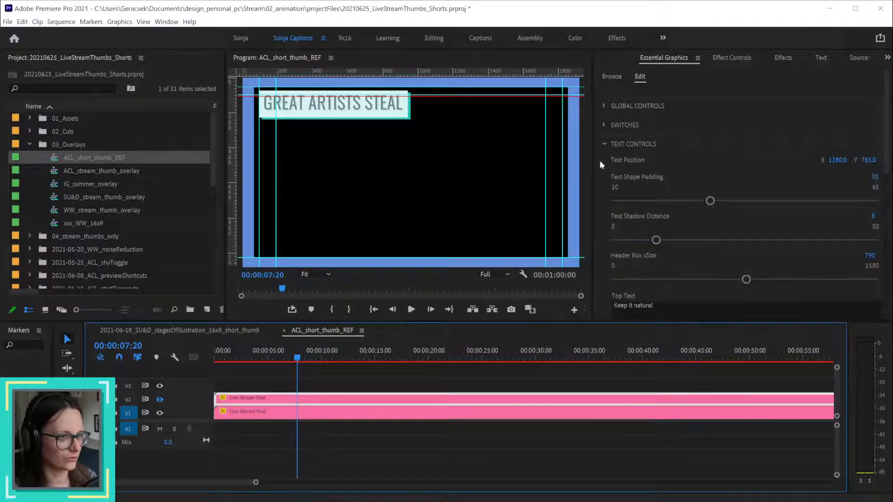
pyautogui.scroll(-8, 607, 193)
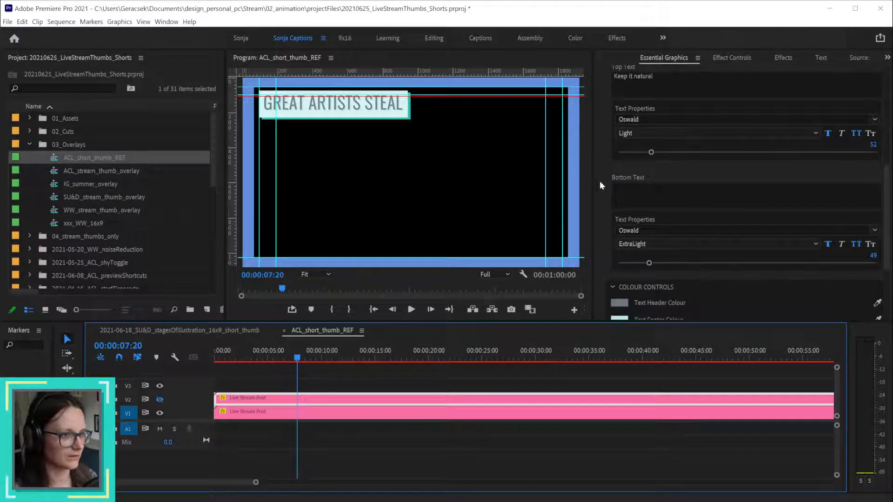
pyautogui.scroll(-3, 600, 186)
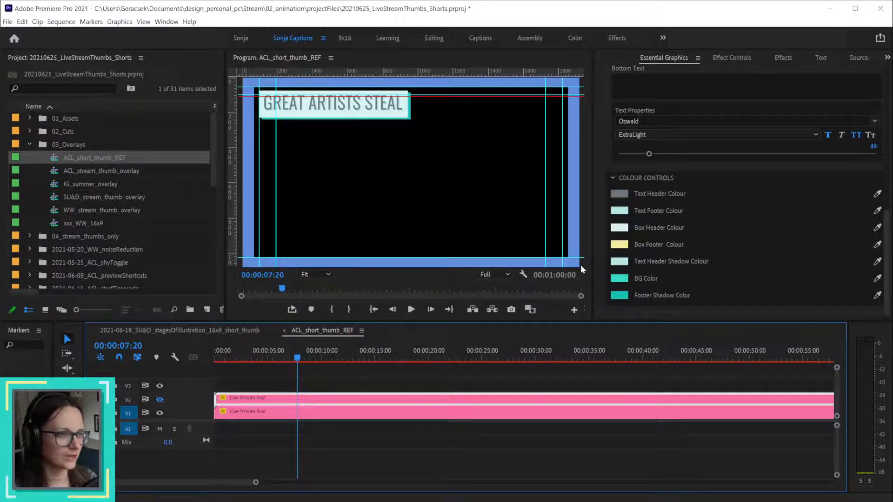
pyautogui.click(619, 278)
pyautogui.doubleClick(660, 402)
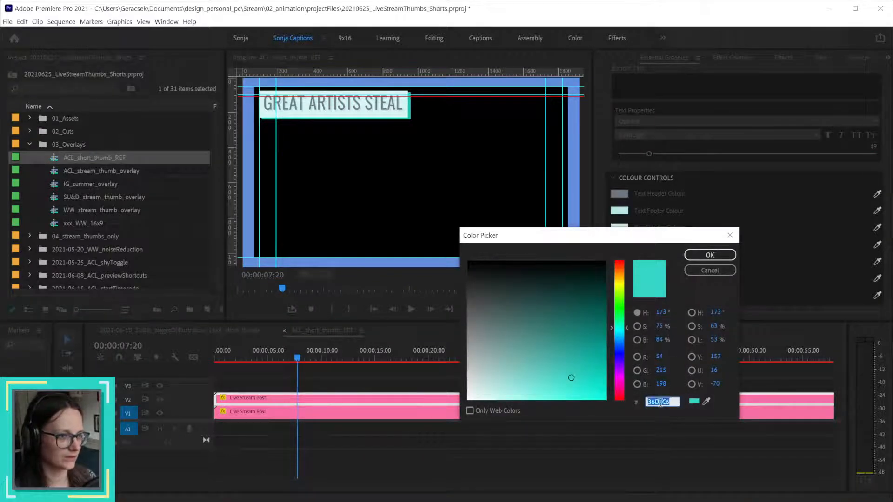
pyautogui.click(709, 271)
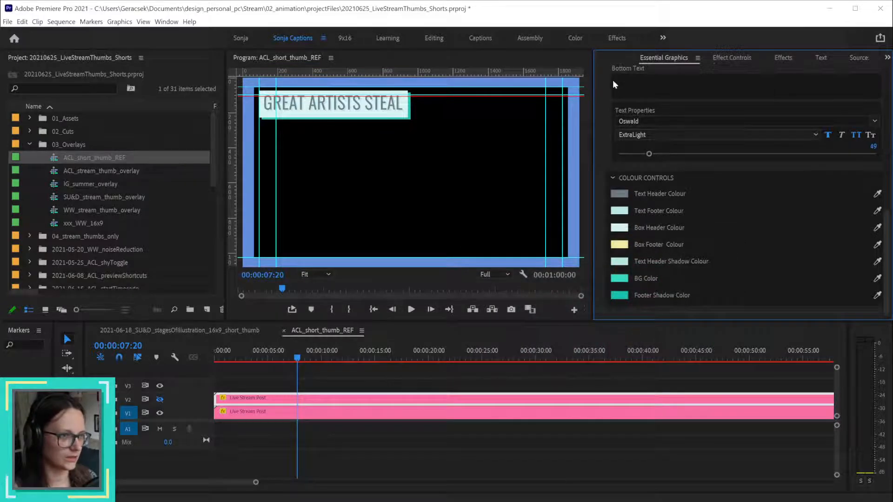
pyautogui.click(605, 414)
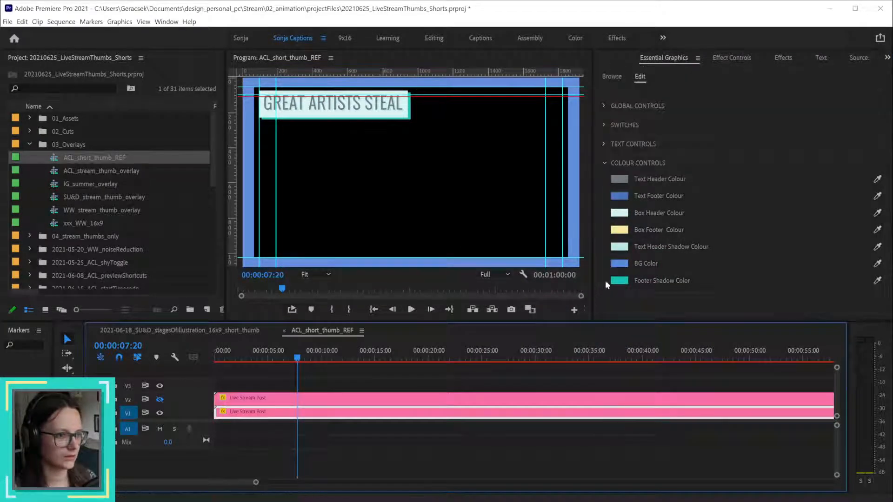
pyautogui.click(619, 263)
pyautogui.doubleClick(655, 401)
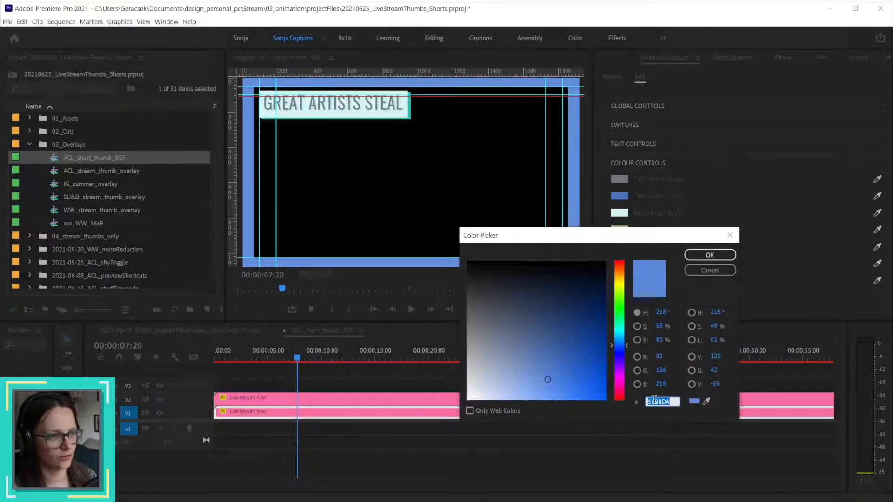
pyautogui.hotkey('ctrl', 'v')
pyautogui.press('Return')
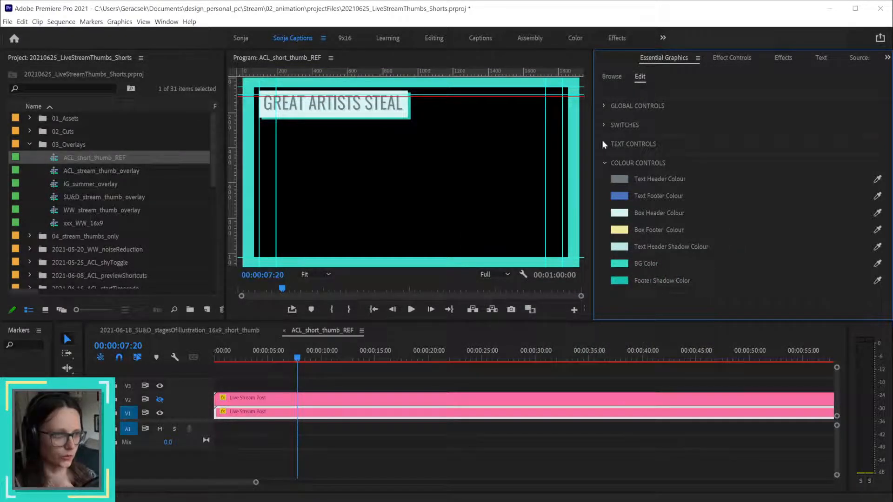
# - Delete the old Live Stream Post graphic from track V2
pyautogui.click(607, 163)
pyautogui.click(613, 399)
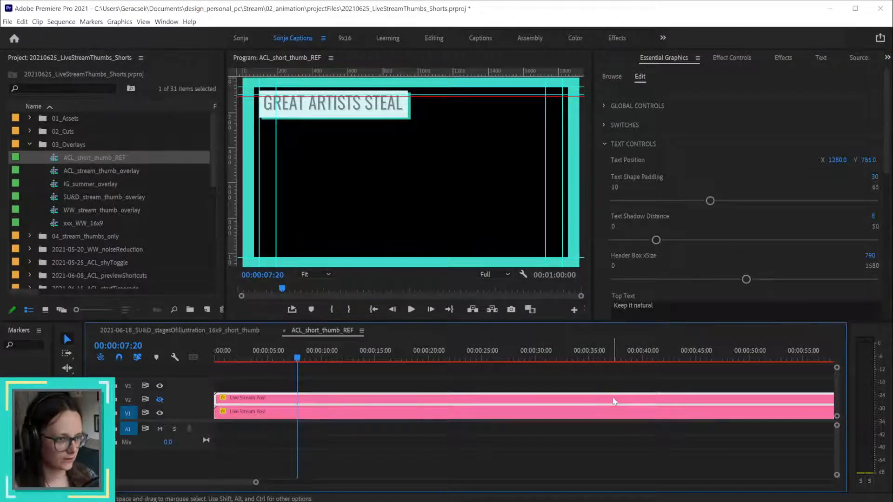
pyautogui.press('Delete')
# - Set the V1 graphic's Header Position Y to -320 and save the project
pyautogui.click(593, 413)
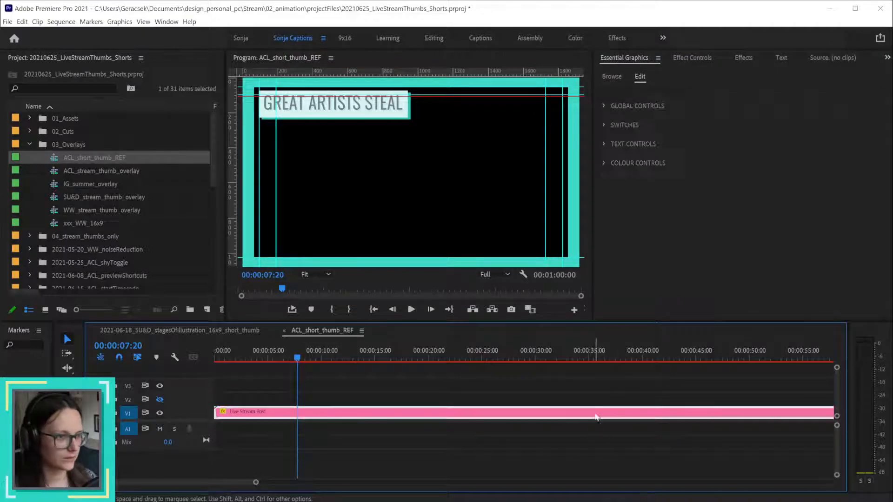
pyautogui.click(604, 107)
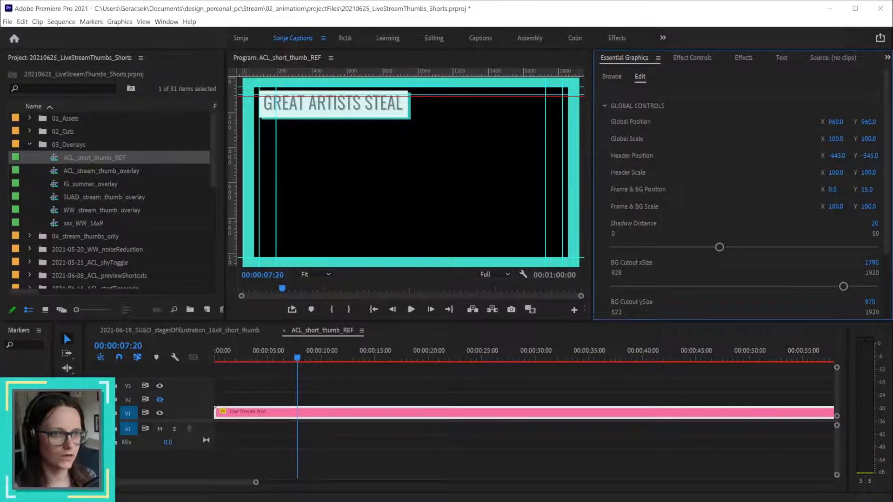
pyautogui.moveTo(869, 156)
pyautogui.mouseDown()
pyautogui.moveTo(855, 156)
pyautogui.moveTo(880, 156)
pyautogui.mouseUp()
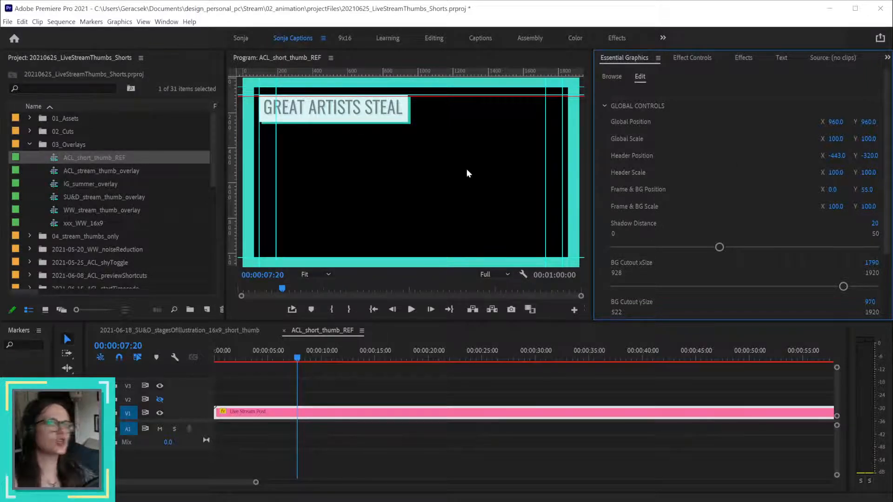
pyautogui.scroll(4, 322, 116)
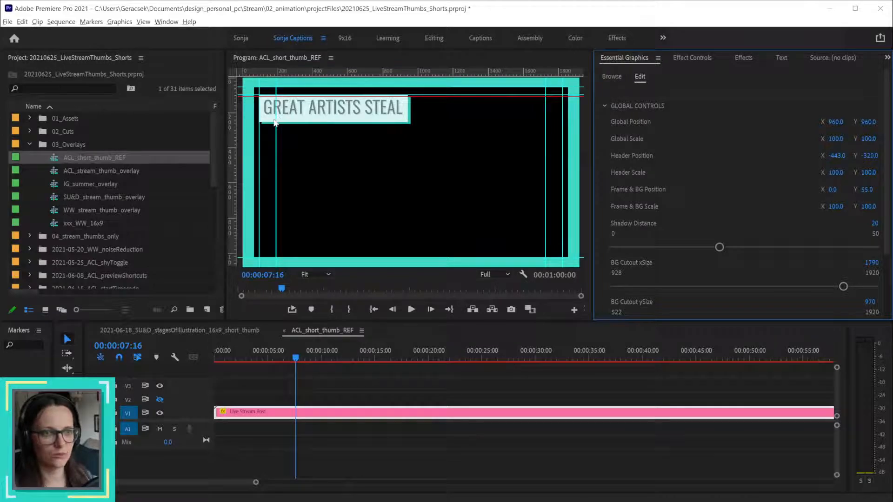
pyautogui.press('alt')
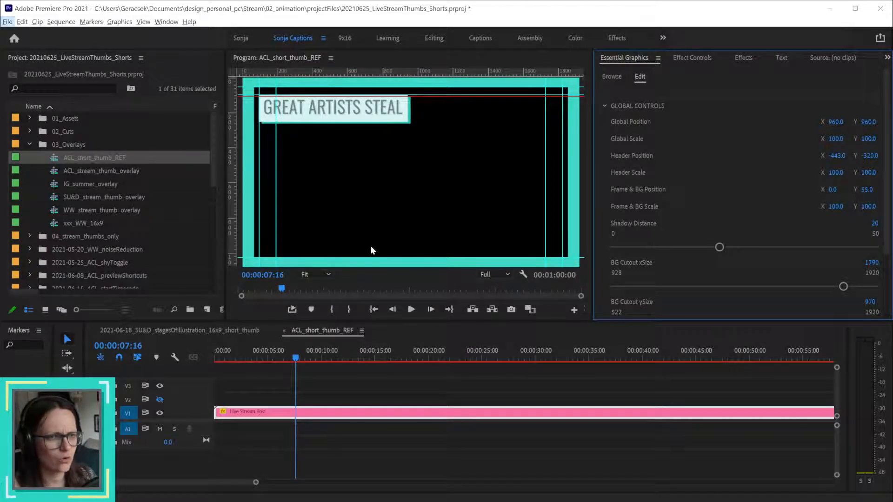
pyautogui.press('alt')
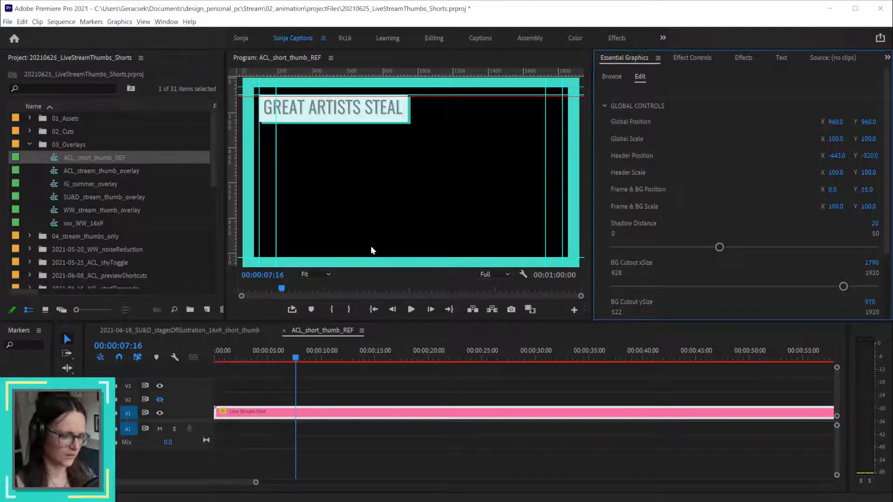
pyautogui.click(400, 386)
pyautogui.hotkey('ctrl', 's')
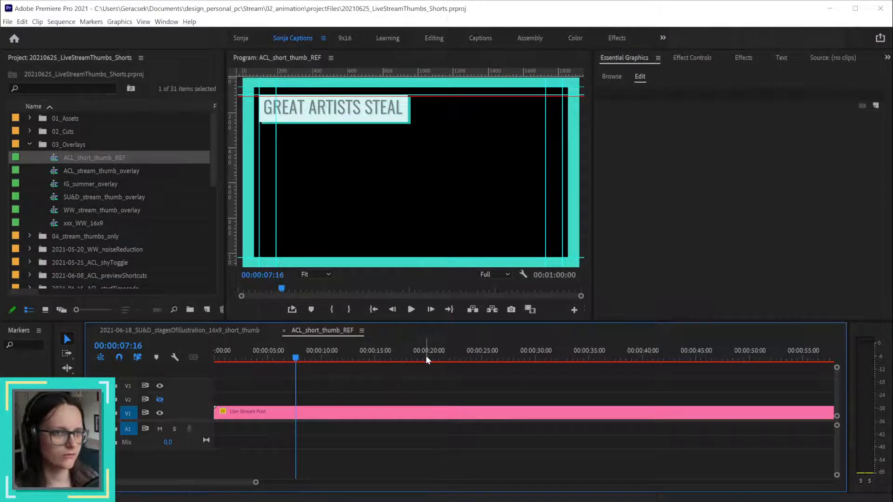
# - Examine the full header box and its offset from the frame at 100% zoom in the program preview
pyautogui.scroll(2, 382, 109)
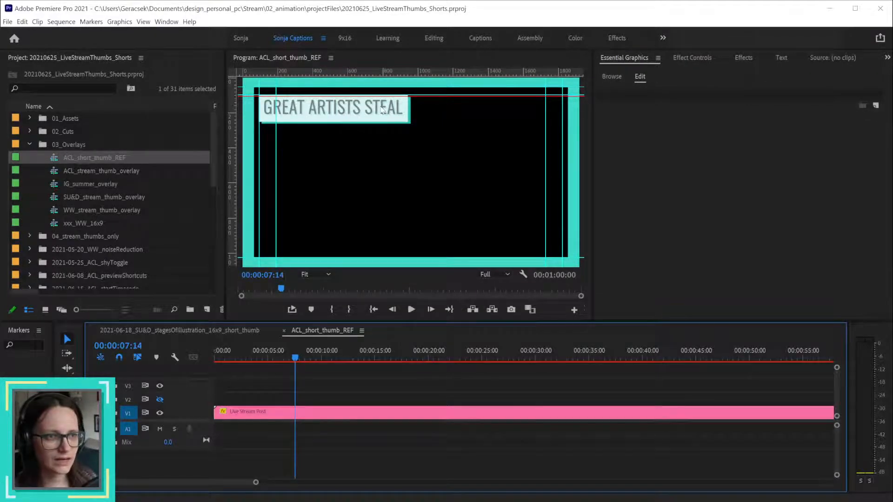
pyautogui.scroll(-1, 383, 110)
pyautogui.click(326, 274)
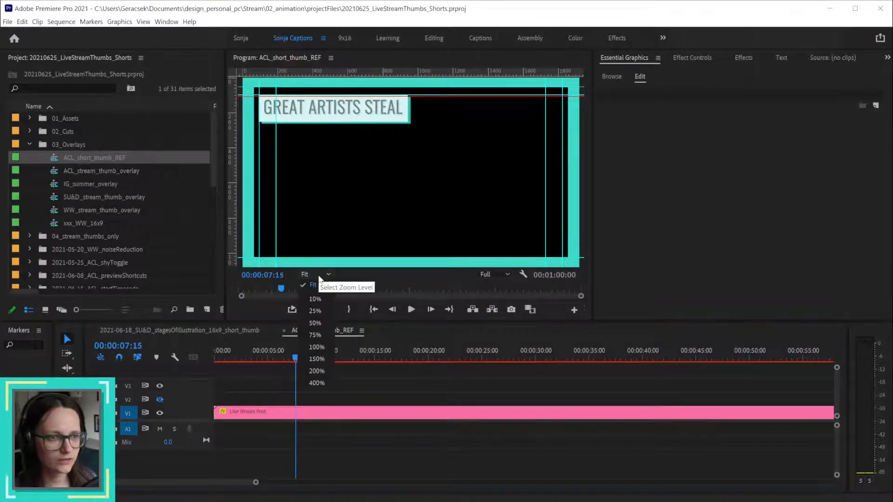
pyautogui.click(321, 347)
pyautogui.moveTo(578, 181); pyautogui.dragTo(581, 143)
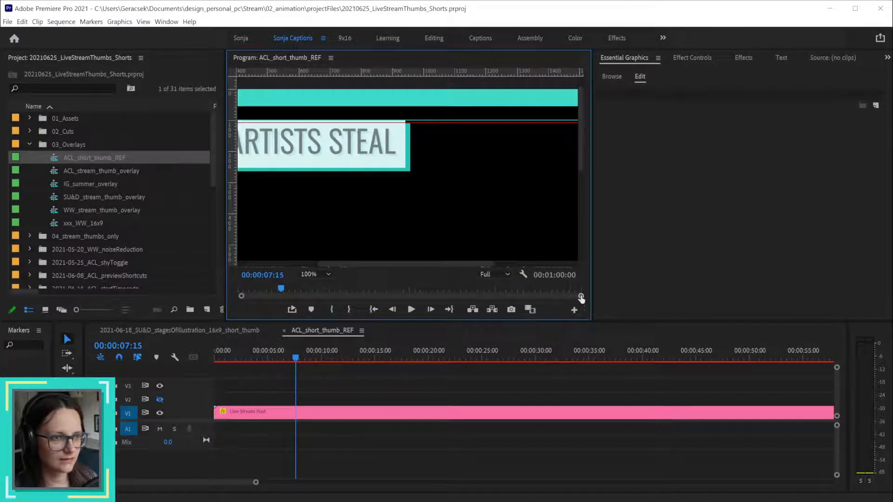
pyautogui.moveTo(581, 296); pyautogui.dragTo(517, 296)
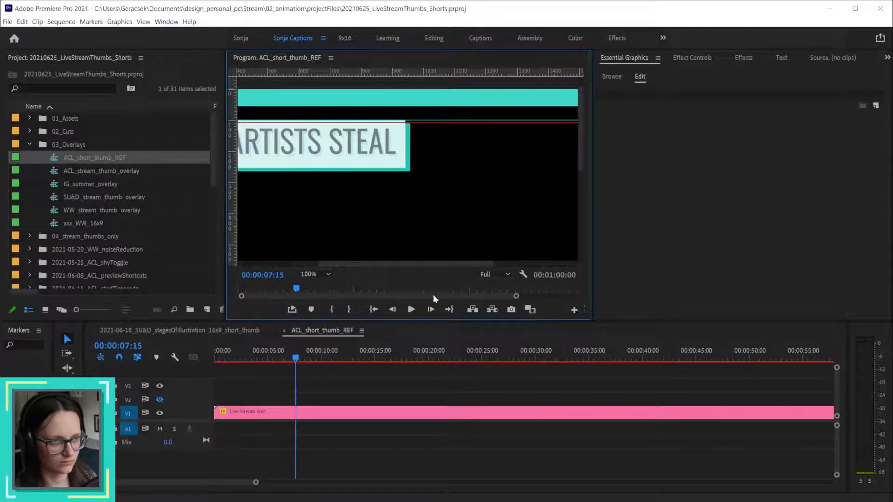
pyautogui.moveTo(369, 261); pyautogui.dragTo(281, 263)
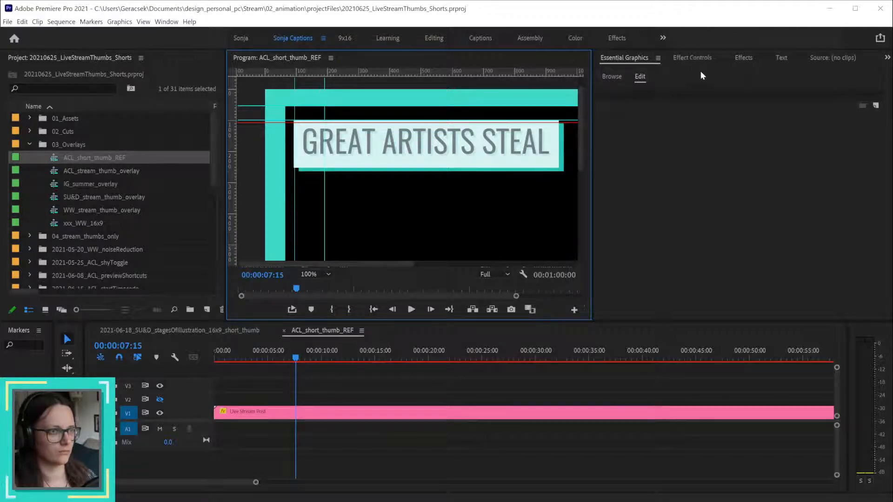
# - Review the V1 graphic's text control settings, from its text position through to the bottom text properties
pyautogui.click(689, 59)
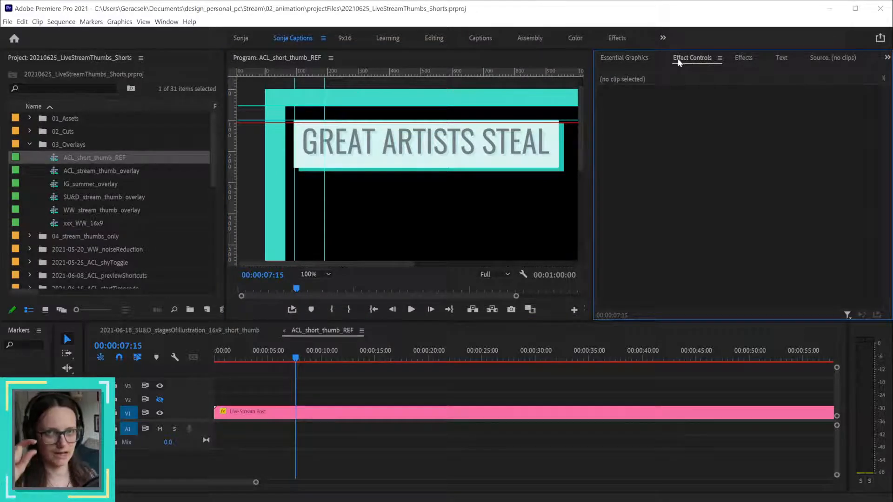
pyautogui.click(623, 57)
pyautogui.click(612, 77)
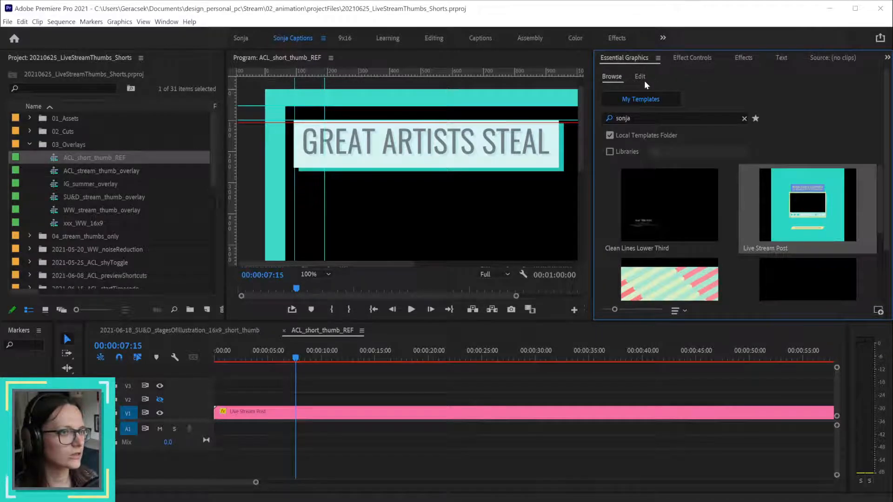
pyautogui.click(640, 76)
pyautogui.click(651, 413)
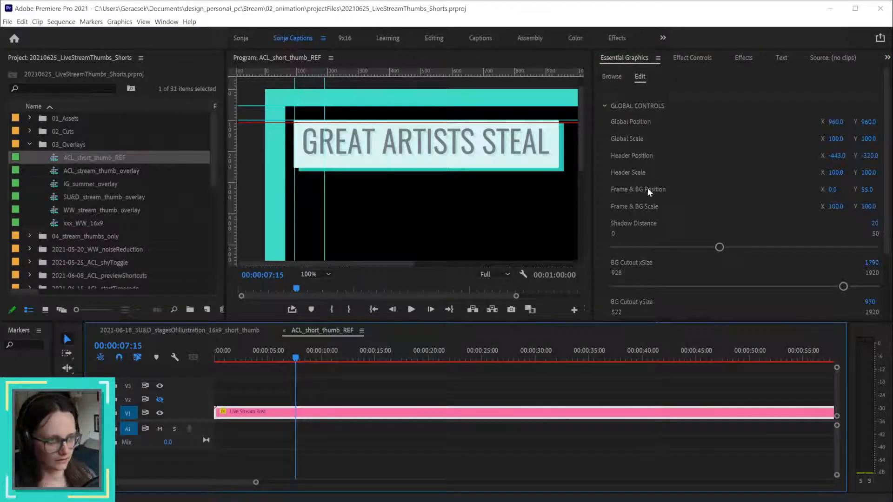
pyautogui.click(603, 105)
pyautogui.click(603, 145)
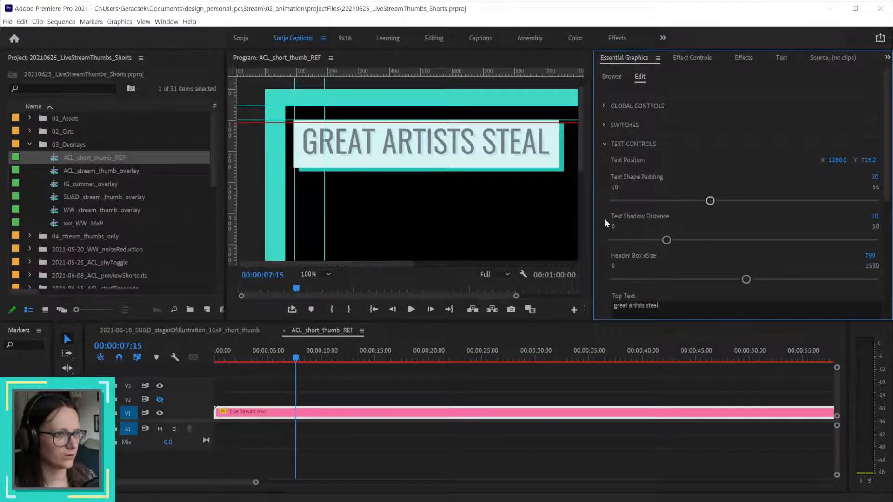
pyautogui.scroll(-1, 602, 222)
pyautogui.scroll(-5, 598, 226)
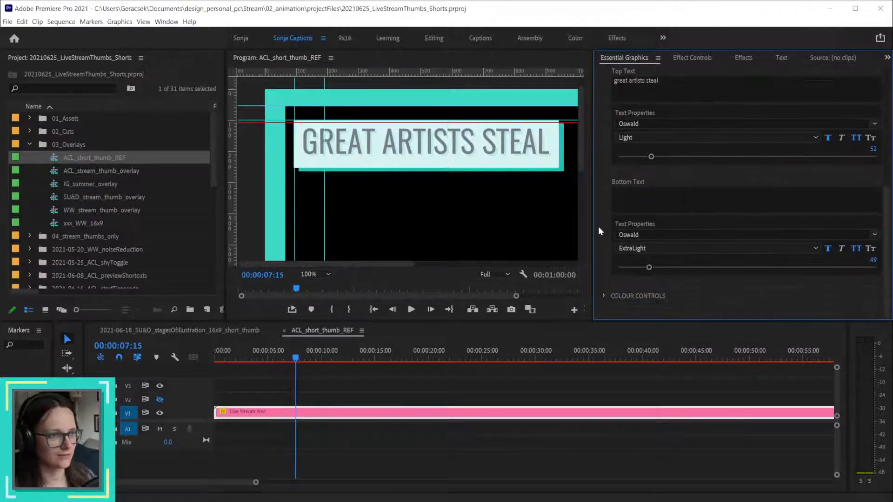
pyautogui.scroll(5, 598, 226)
pyautogui.scroll(1, 598, 226)
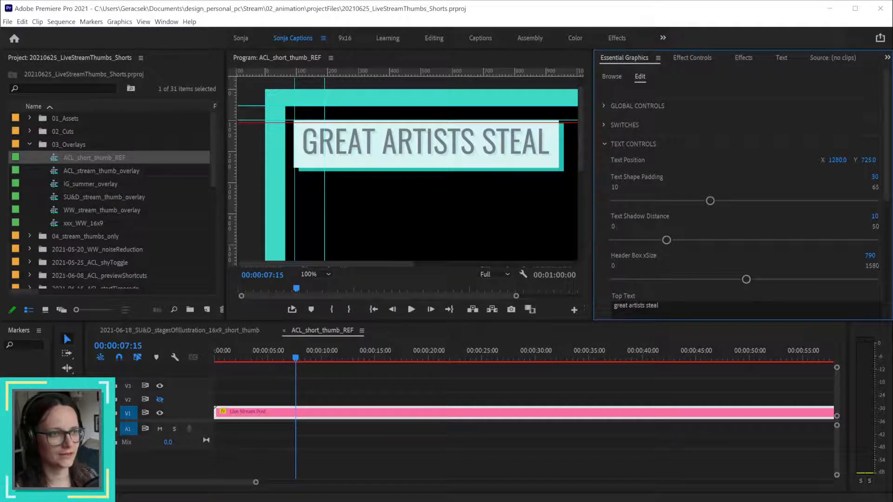
# - Try shifting the header vertically through Text Position Y, including a value of 759, and undo both changes
pyautogui.moveTo(868, 159); pyautogui.dragTo(873, 161)
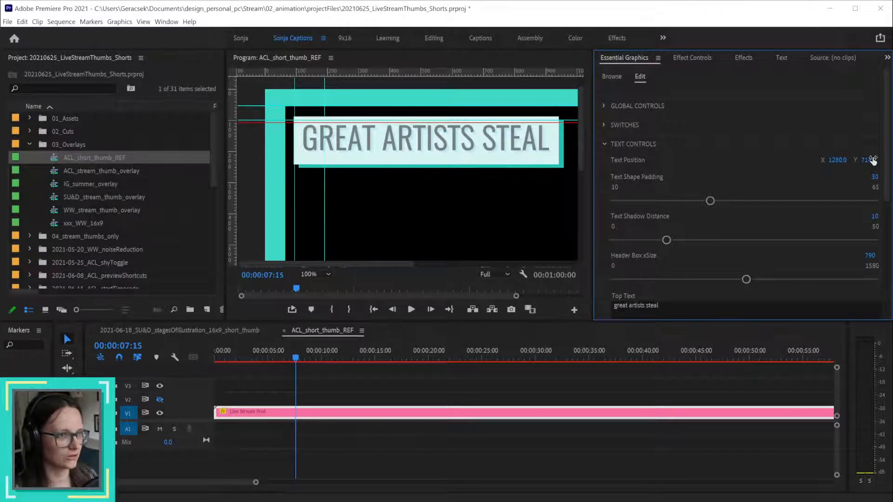
pyautogui.hotkey('ctrl', 'z')
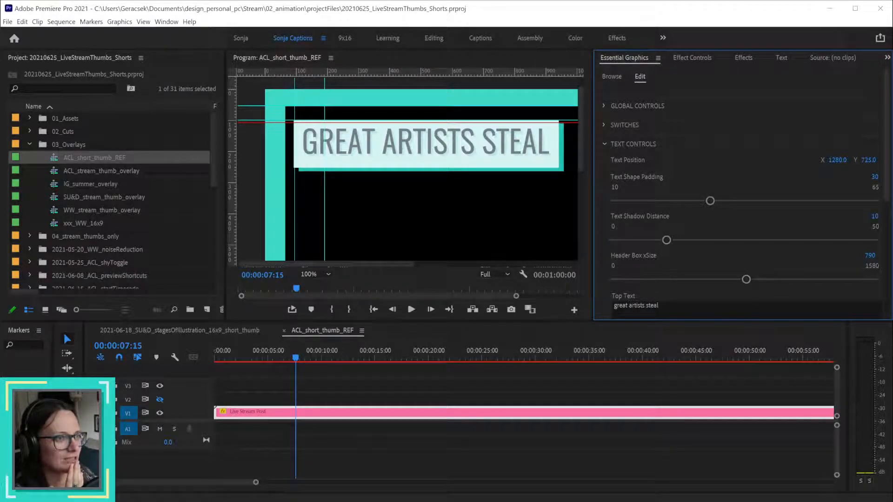
pyautogui.moveTo(868, 160)
pyautogui.mouseDown()
pyautogui.moveTo(857, 160)
pyautogui.moveTo(886, 160)
pyautogui.moveTo(869, 161)
pyautogui.mouseUp()
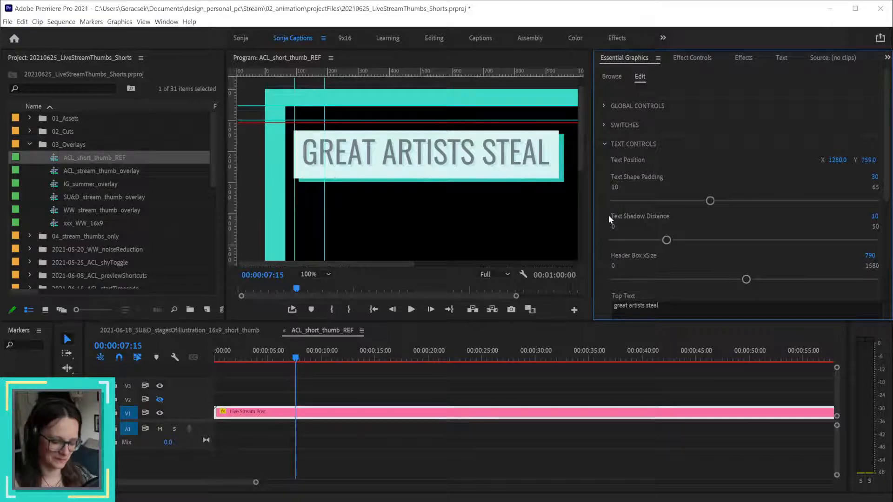
pyautogui.hotkey('ctrl', 'z')
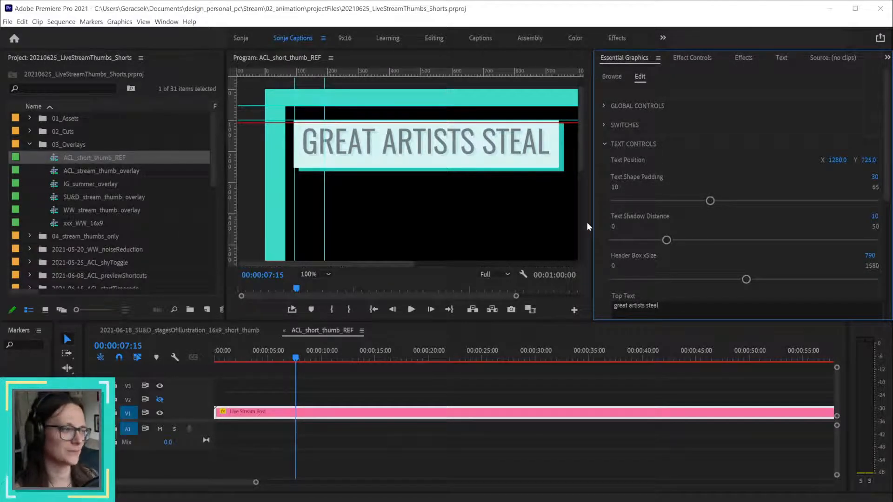
# - Copy the Live Stream Post clip from ACL_short_thumb_REF and open the 2021-06-18_SU&D_stagesOfIllustration_16x9_short_thumb sequence
pyautogui.click(618, 78)
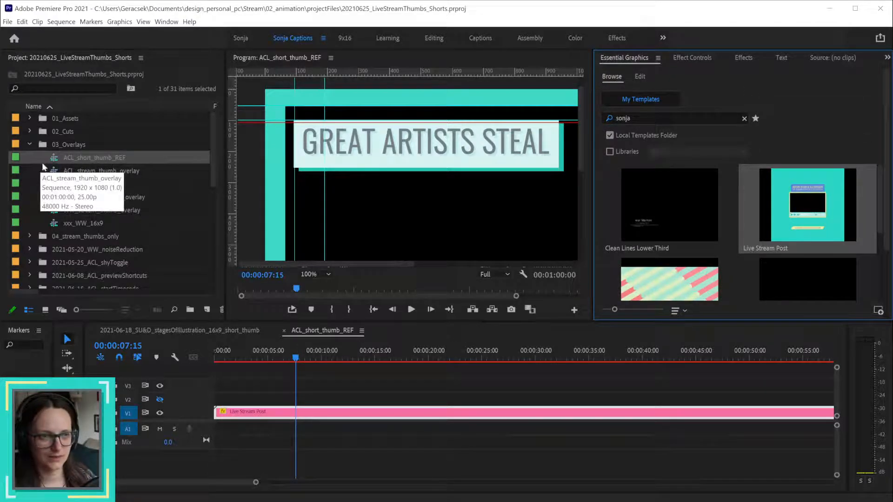
pyautogui.click(254, 412)
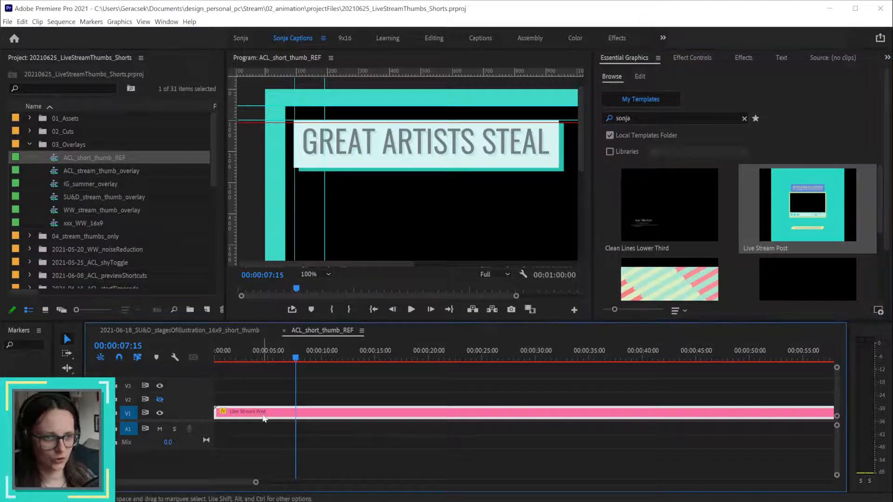
pyautogui.click(177, 331)
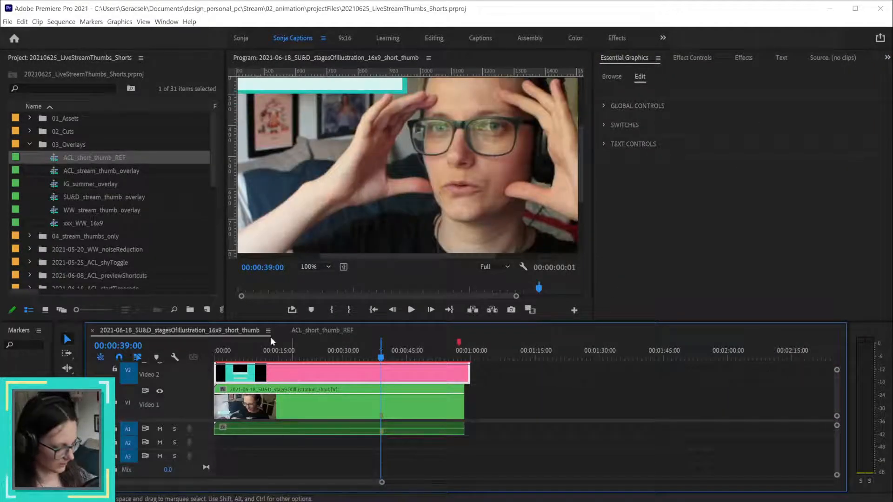
# - Fit the preview and replace the graphic overlay on V2 with the copied Live Stream Post clip at the sequence start
pyautogui.click(327, 267)
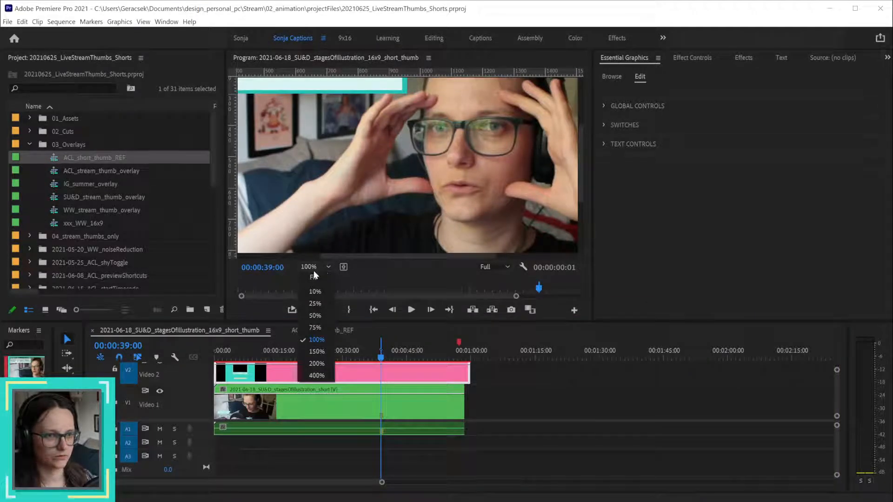
pyautogui.click(313, 277)
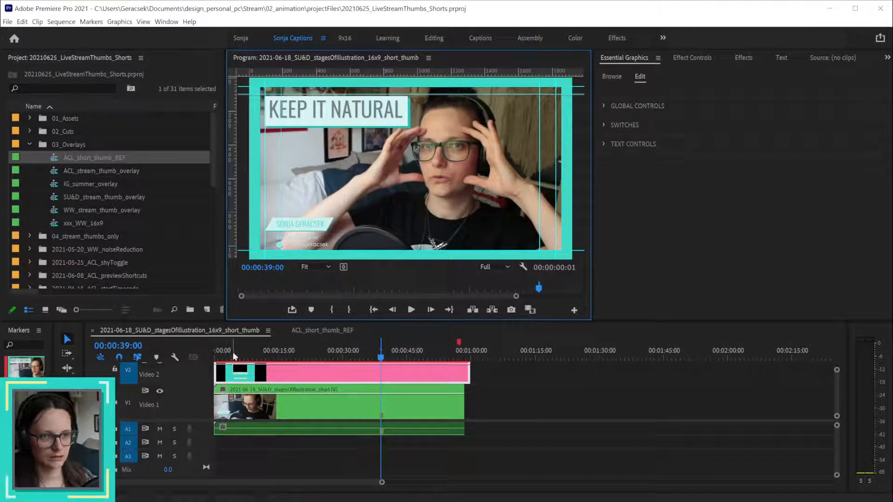
pyautogui.press('Home')
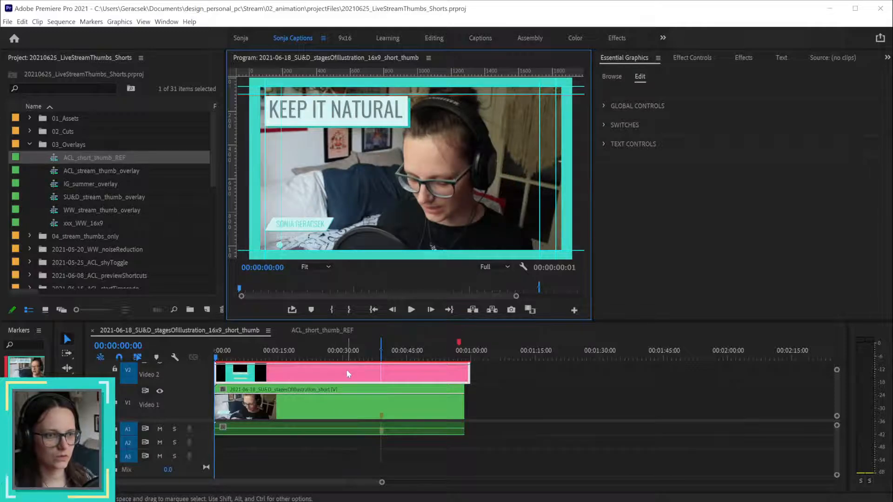
pyautogui.press('Delete')
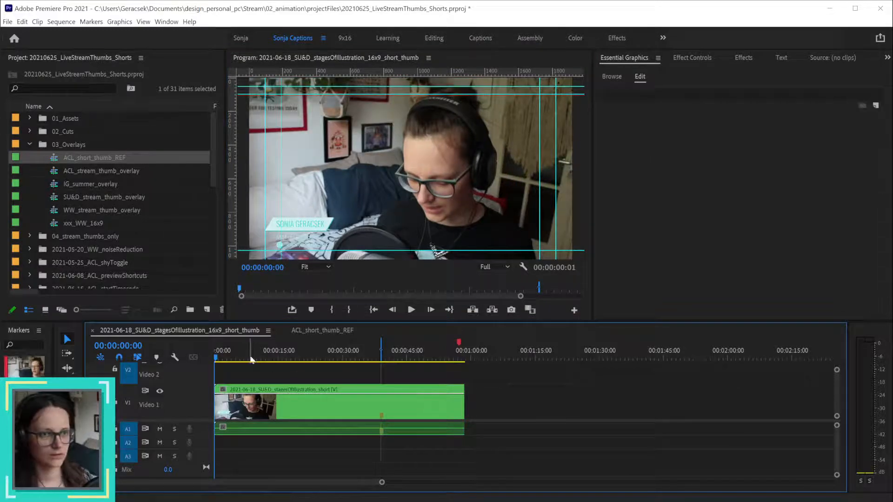
pyautogui.hotkey('ctrl', 'v')
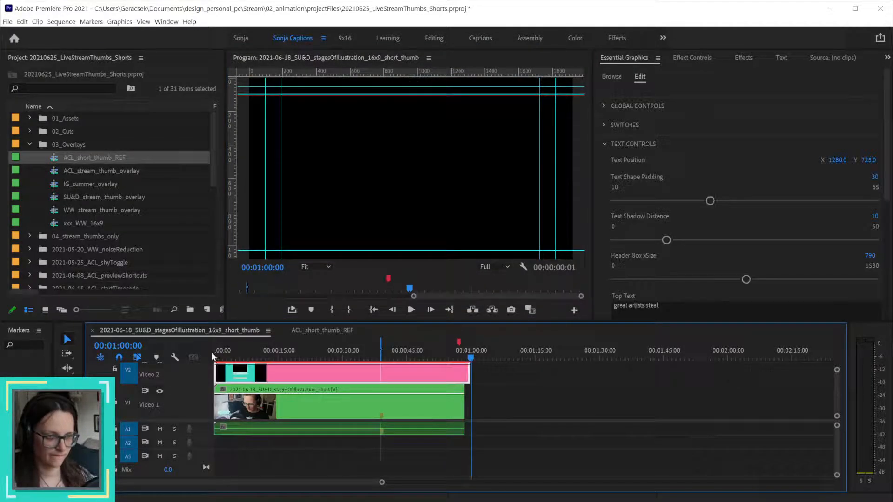
# - Preview the new overlay at 00:00:39:00, deselect the clip and save the project
pyautogui.moveTo(353, 346); pyautogui.dragTo(374, 345)
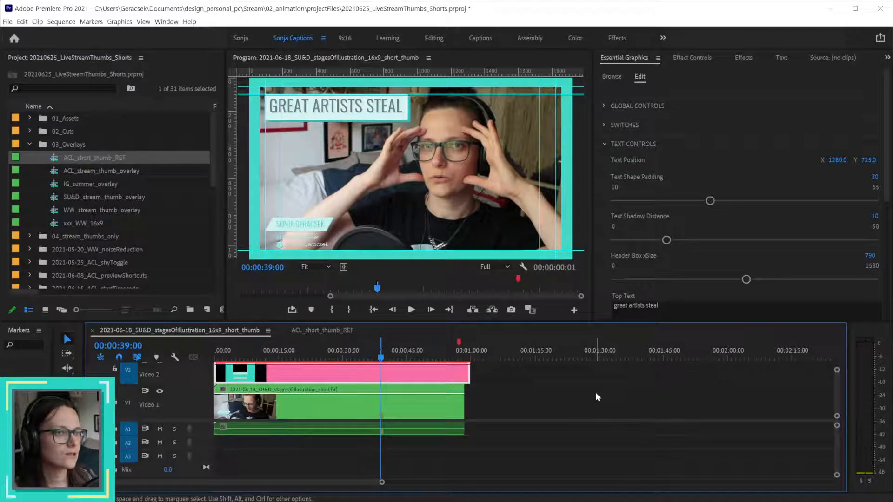
pyautogui.click(611, 393)
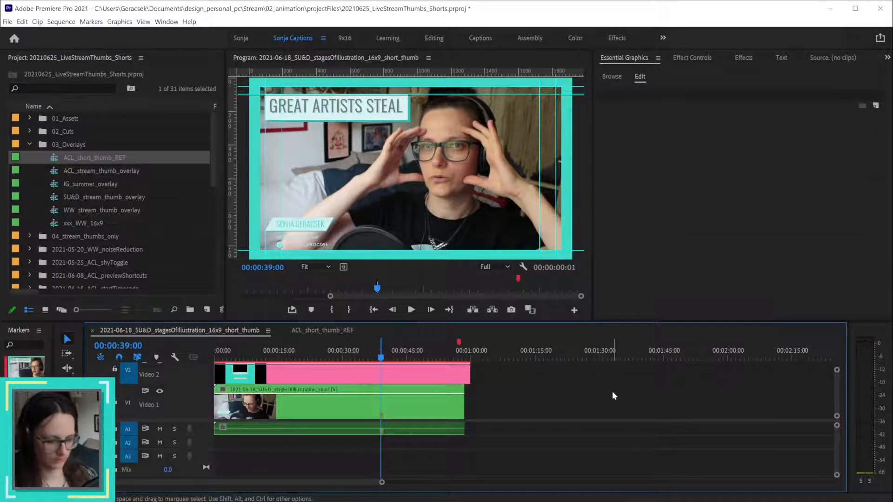
pyautogui.hotkey('ctrl', 's')
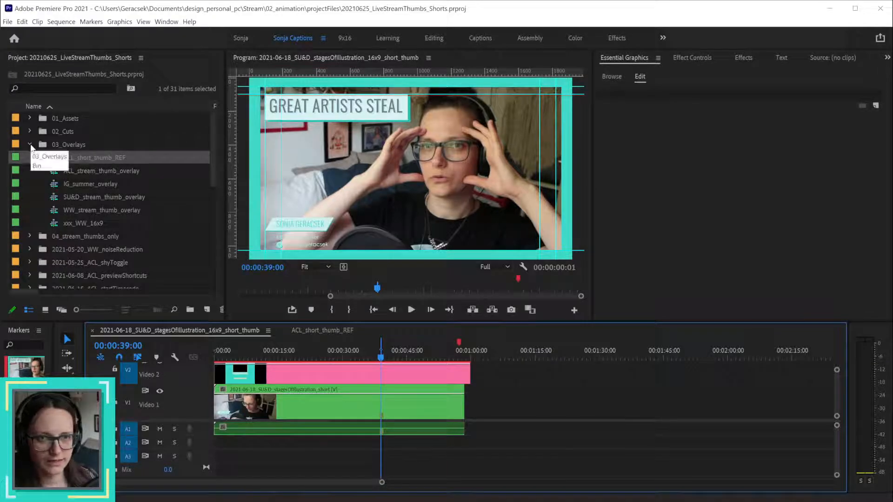
# - Collapse the 03_Overlays bin and open the 9x16 thumb sequence from the 2021-06-18_SU&D_stagesOfIllustration bin
pyautogui.click(29, 145)
pyautogui.scroll(-2, 83, 197)
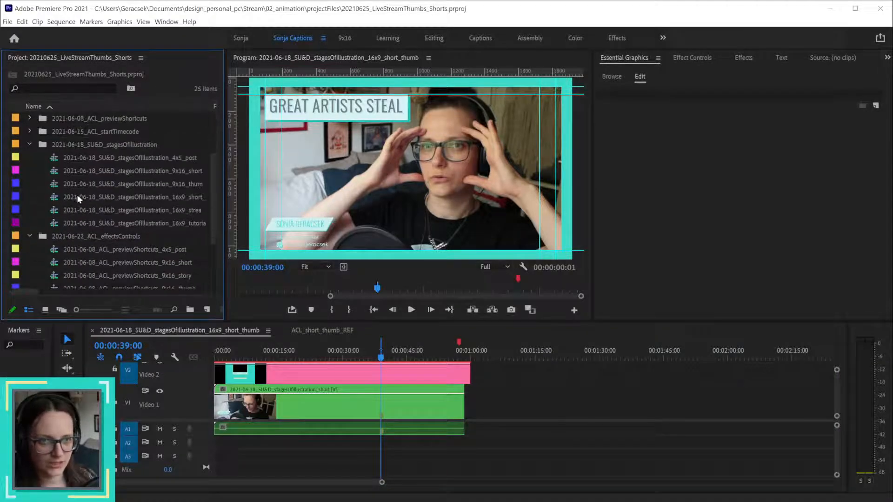
pyautogui.doubleClick(52, 200)
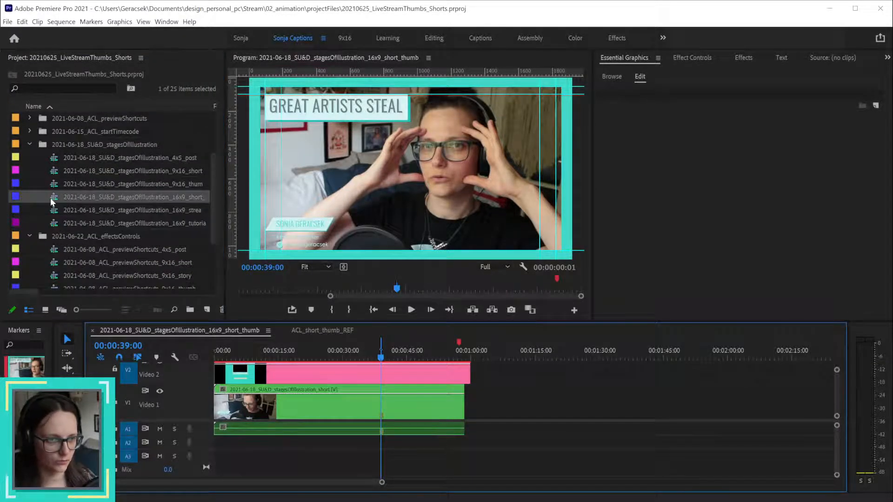
pyautogui.doubleClick(53, 186)
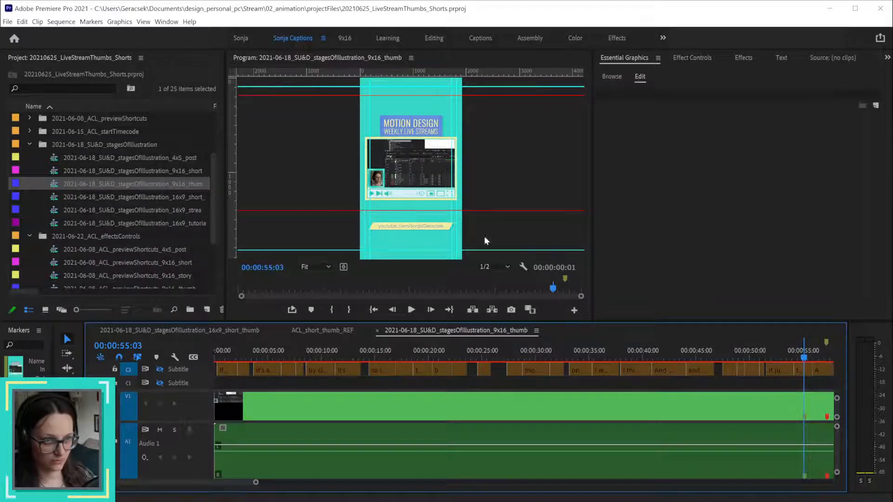
# - Scrub through the 9x16 thumb sequence to 00:00:51:15 and select its footage clip on V1
pyautogui.press('-')
pyautogui.press('-')
pyautogui.press('-')
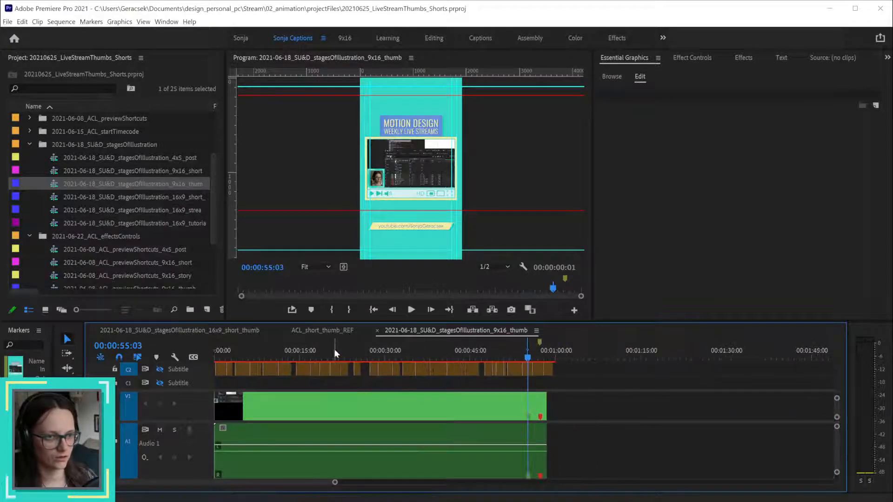
pyautogui.moveTo(333, 354); pyautogui.dragTo(507, 367)
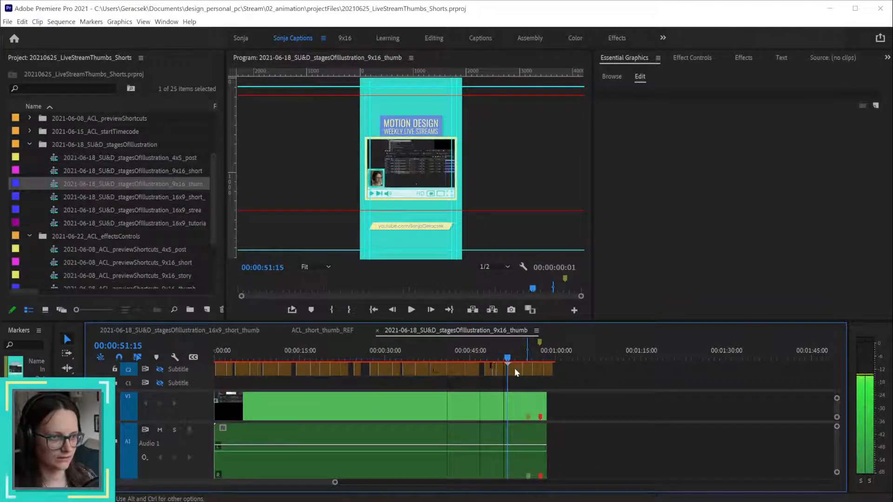
pyautogui.click(451, 413)
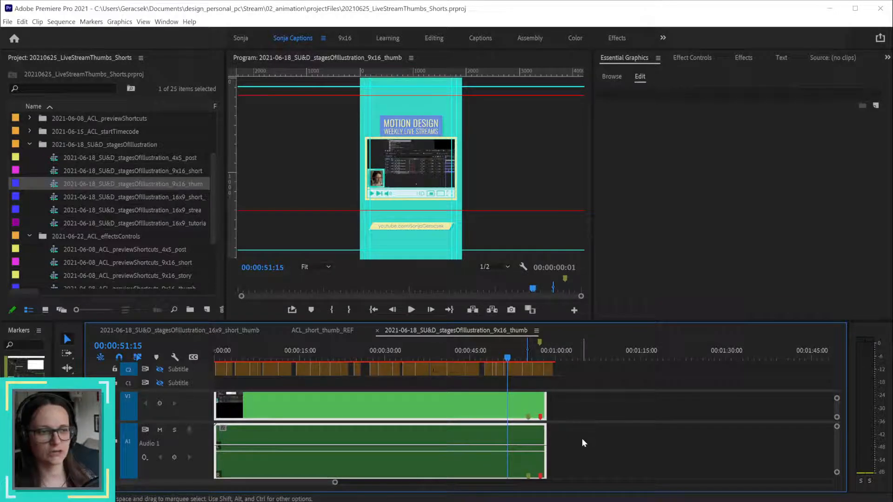
pyautogui.click(56, 173)
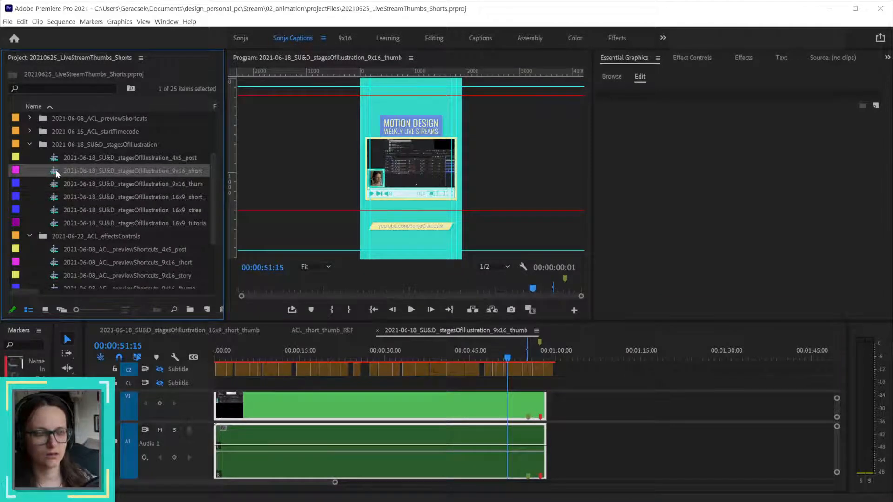
pyautogui.rightClick(54, 184)
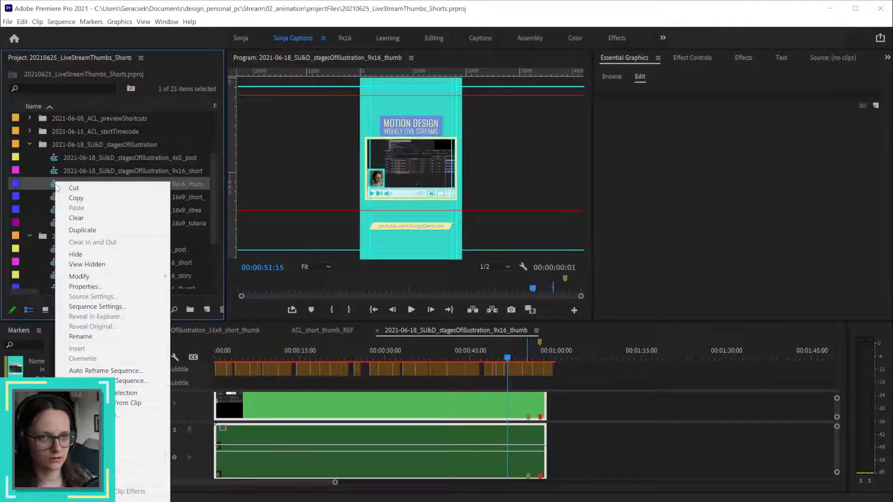
pyautogui.click(82, 230)
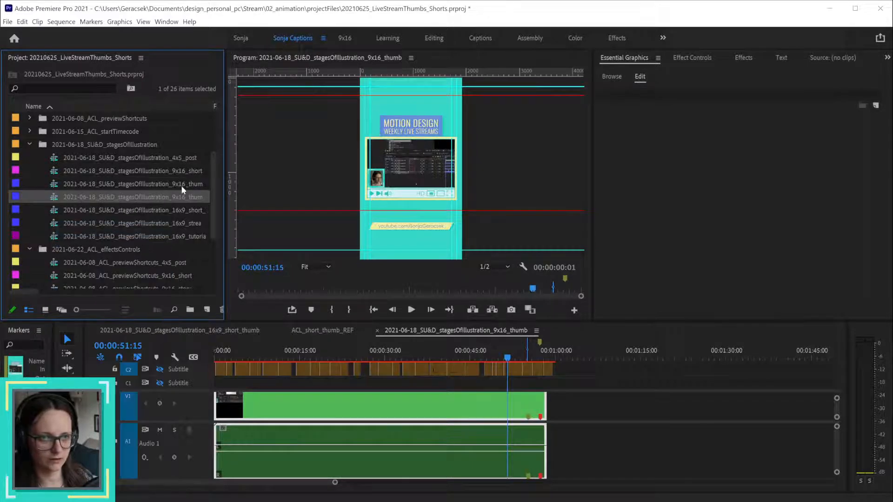
pyautogui.click(184, 197)
pyautogui.moveTo(165, 198); pyautogui.dragTo(244, 192)
pyautogui.write('shory')
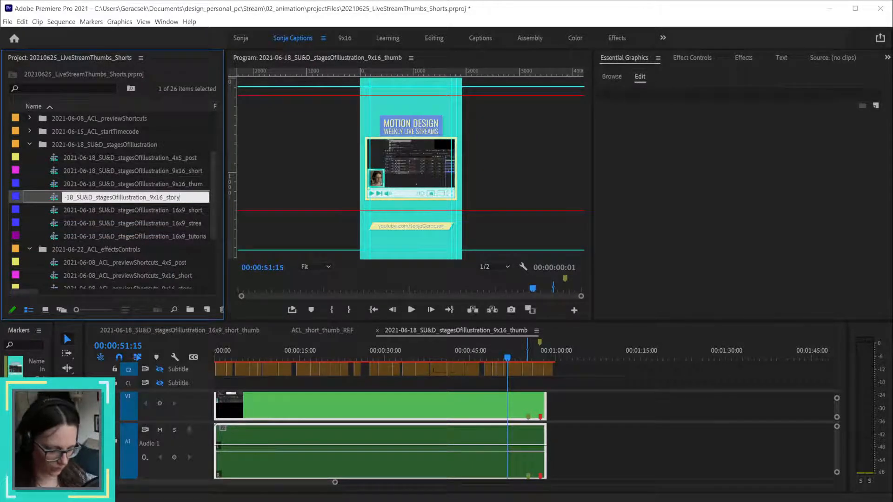
pyautogui.press('Tab')
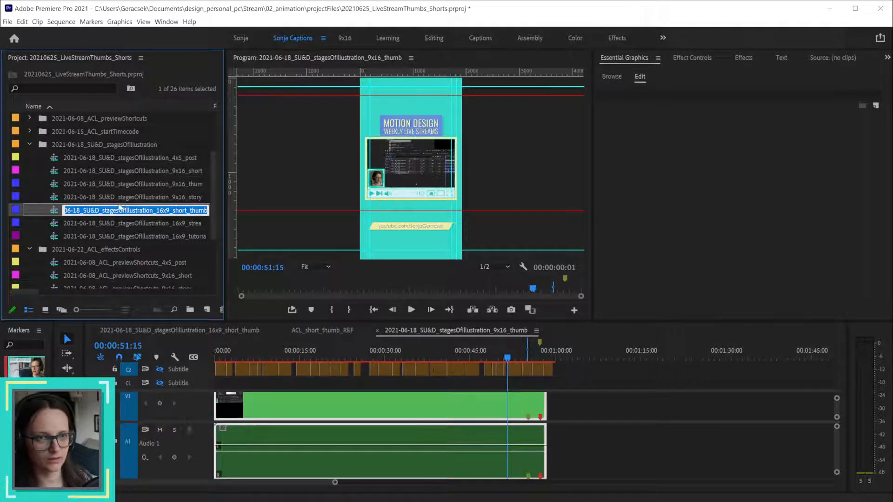
pyautogui.click(116, 195)
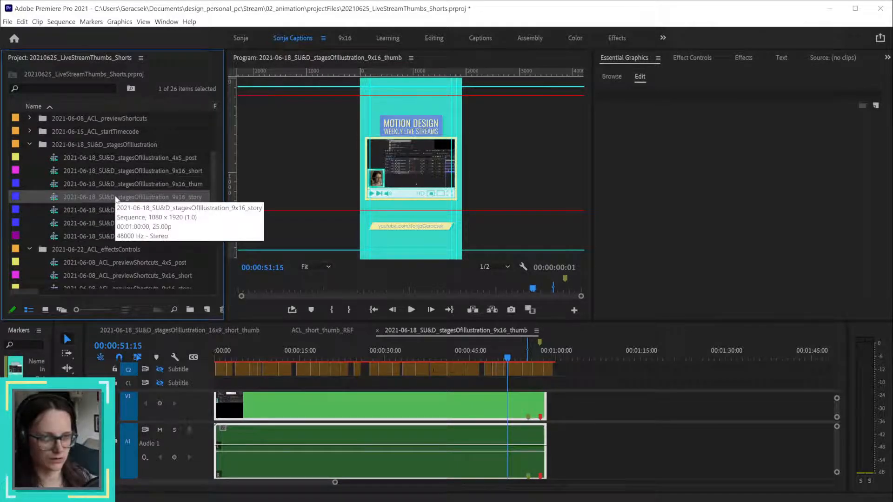
pyautogui.press('Delete')
# - Replace the footage in the 9x16 thumb sequence with the 2021-06-18_SU&D_stagesOfIllustration_short cut from the 02_Cuts bin
pyautogui.doubleClick(54, 187)
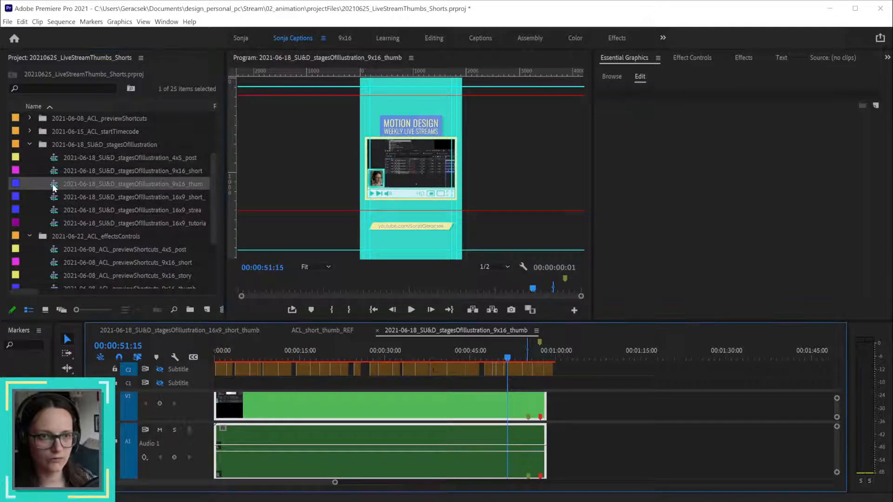
pyautogui.scroll(3, 129, 166)
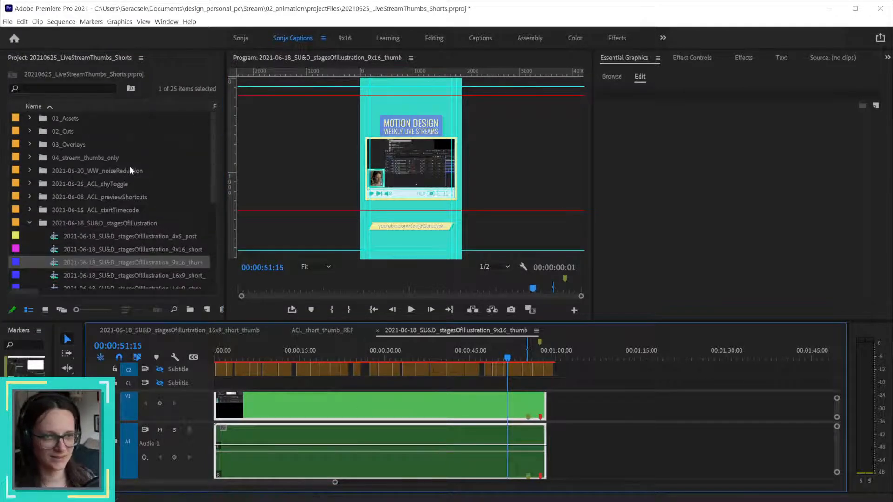
pyautogui.click(30, 131)
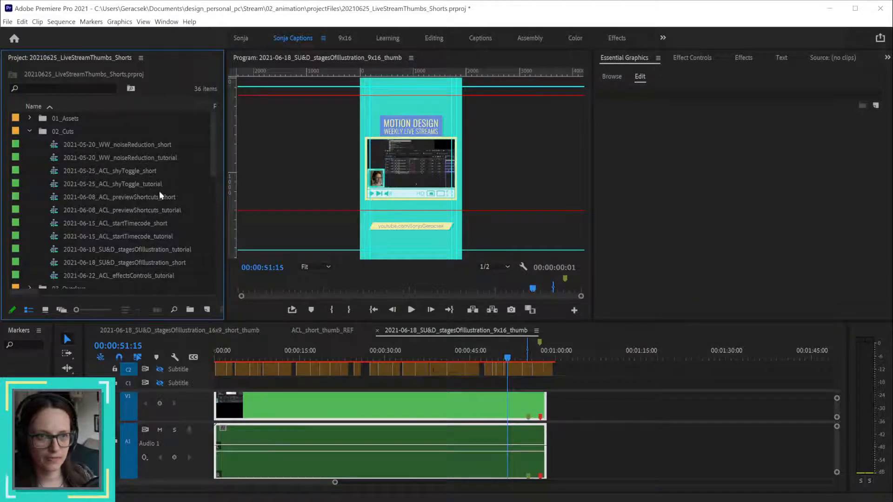
pyautogui.moveTo(54, 264); pyautogui.dragTo(291, 408)
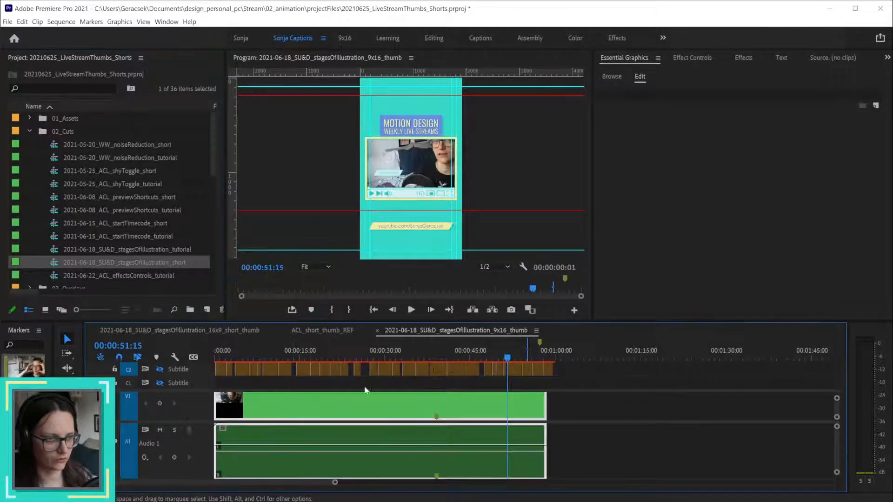
# - Extend the end of the replaced footage clip to its full source length and place the playhead on its last frame, 00:00:59:20
pyautogui.moveTo(539, 414); pyautogui.dragTo(656, 420)
pyautogui.scroll(3, 538, 403)
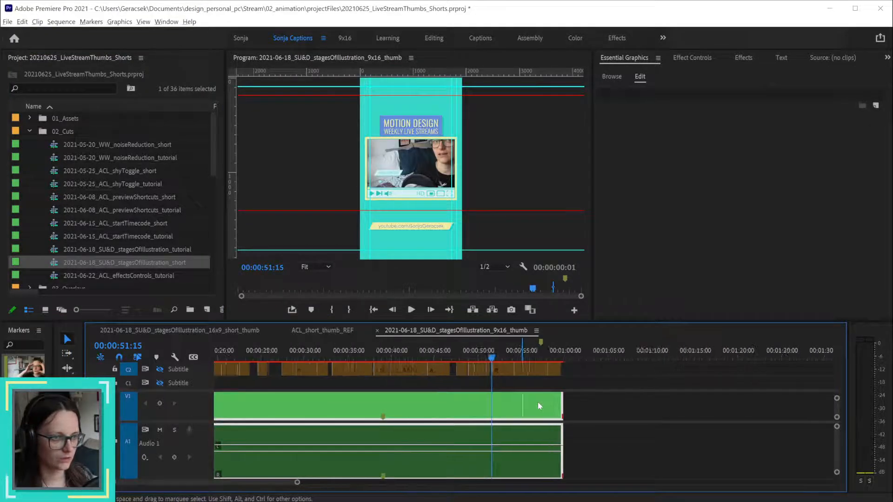
pyautogui.click(568, 357)
pyautogui.click(564, 357)
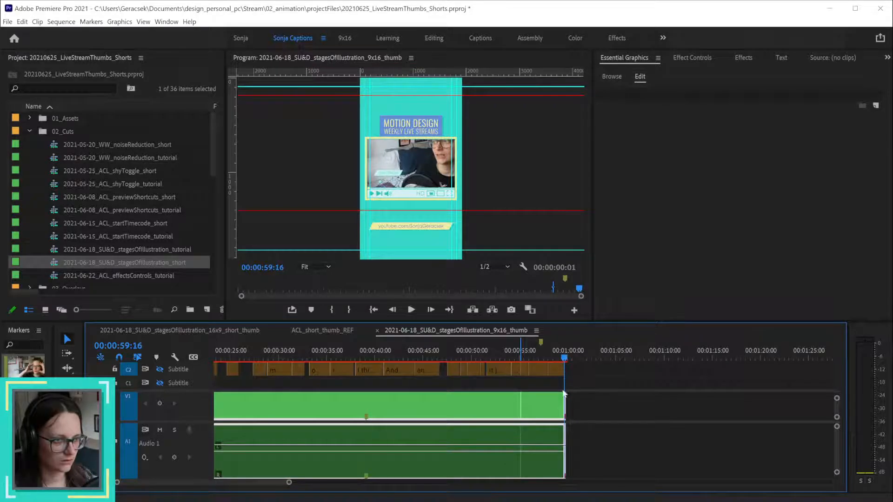
pyautogui.scroll(3, 562, 421)
pyautogui.scroll(2, 562, 423)
pyautogui.click(581, 359)
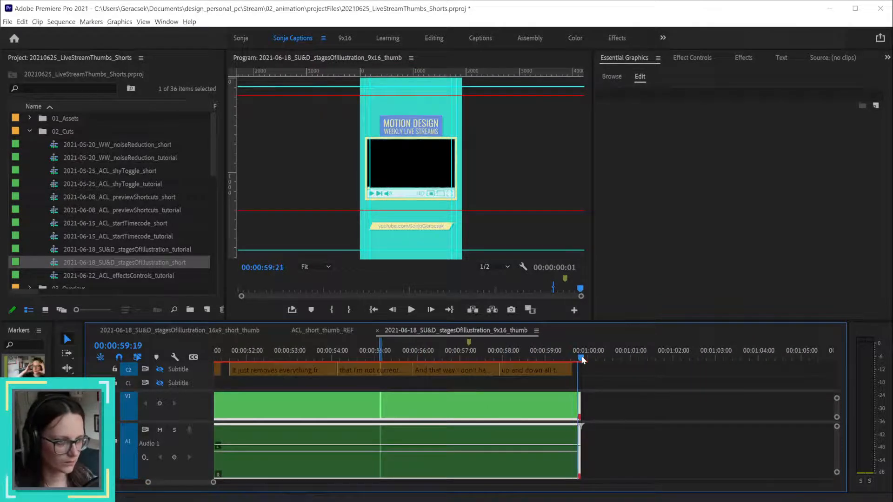
pyautogui.scroll(3, 585, 413)
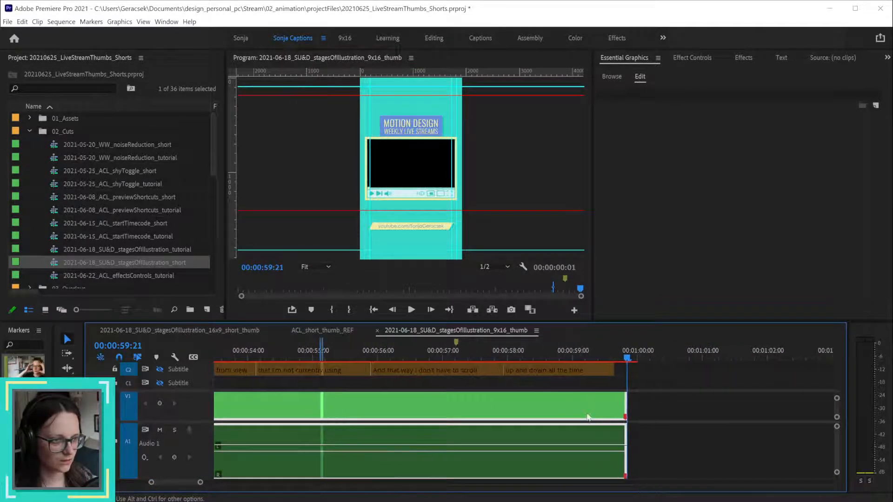
pyautogui.scroll(-2, 628, 399)
pyautogui.click(621, 359)
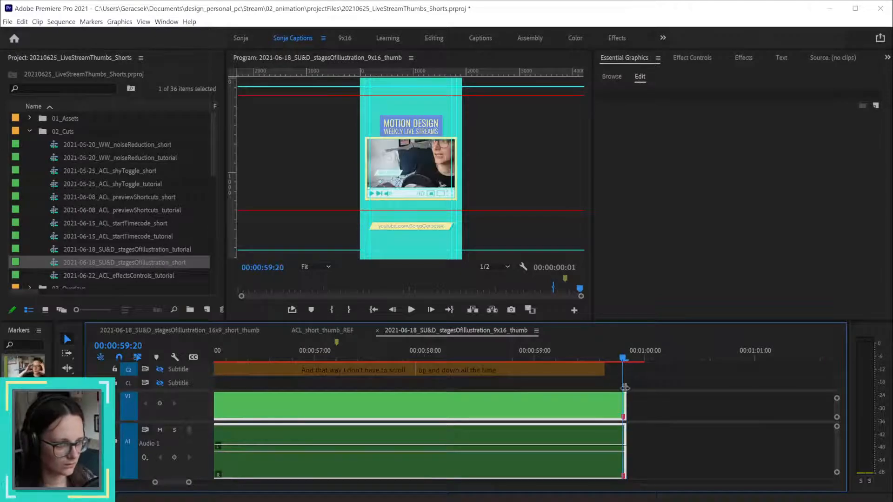
pyautogui.scroll(-1, 650, 453)
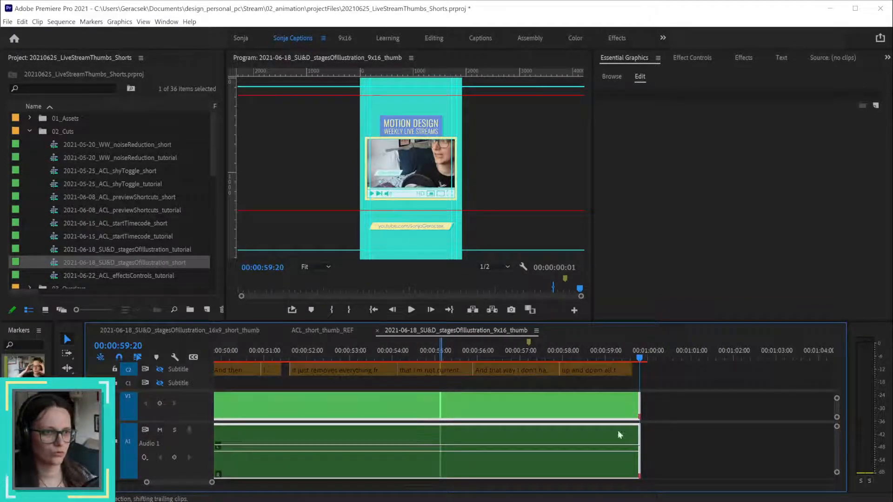
# - Reset the scale of the V1 footage clip in the 9x16 thumb sequence and set it to 48
pyautogui.click(743, 58)
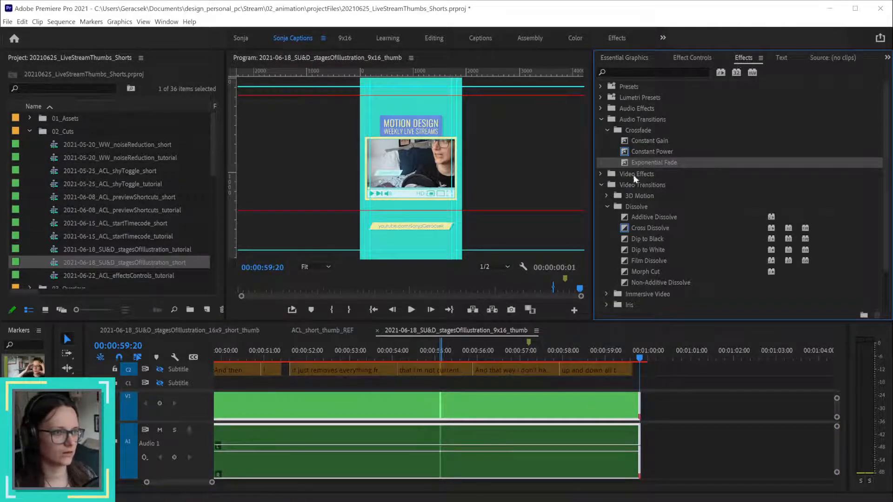
pyautogui.click(692, 58)
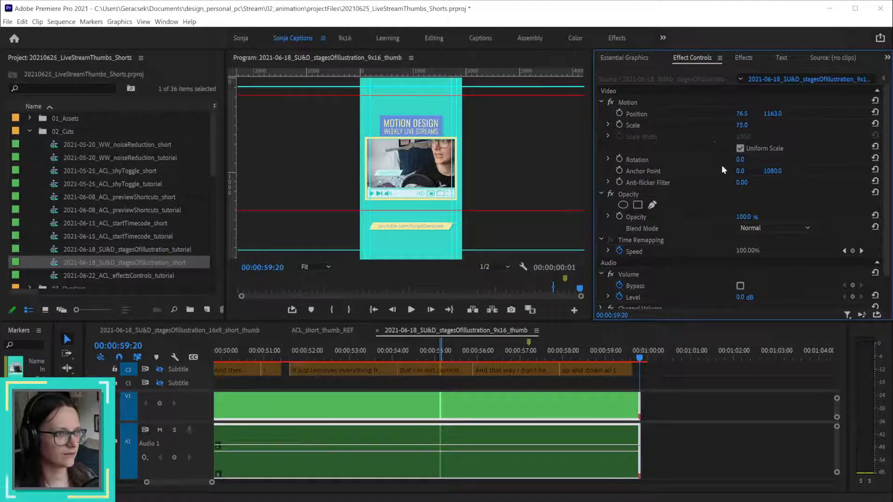
pyautogui.click(876, 125)
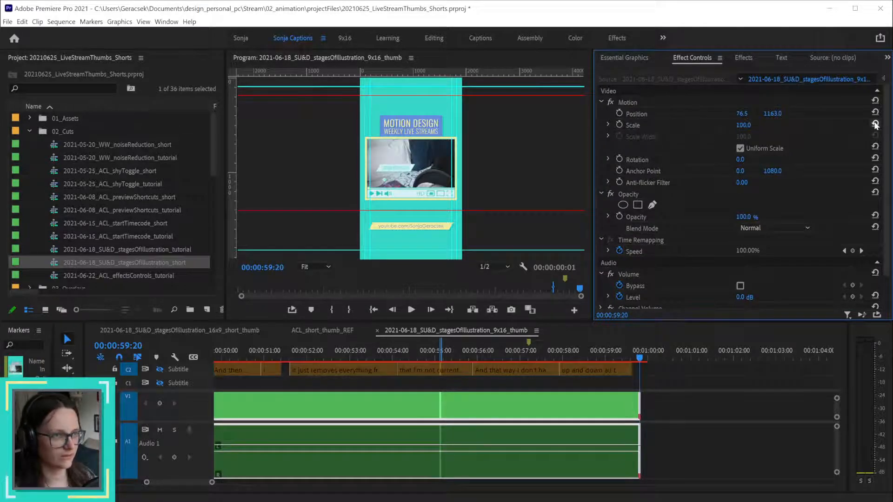
pyautogui.moveTo(743, 126); pyautogui.dragTo(720, 126)
pyautogui.press('Left')
pyautogui.press('Left')
pyautogui.press('Left')
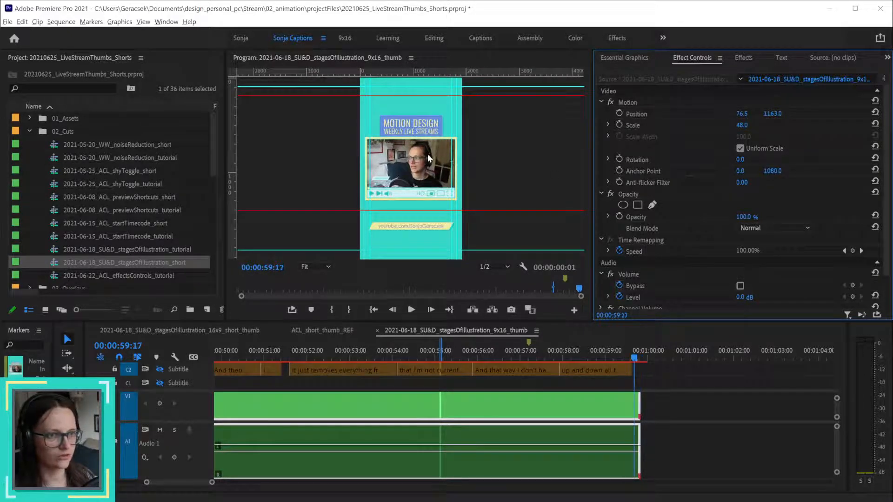
pyautogui.press('alt')
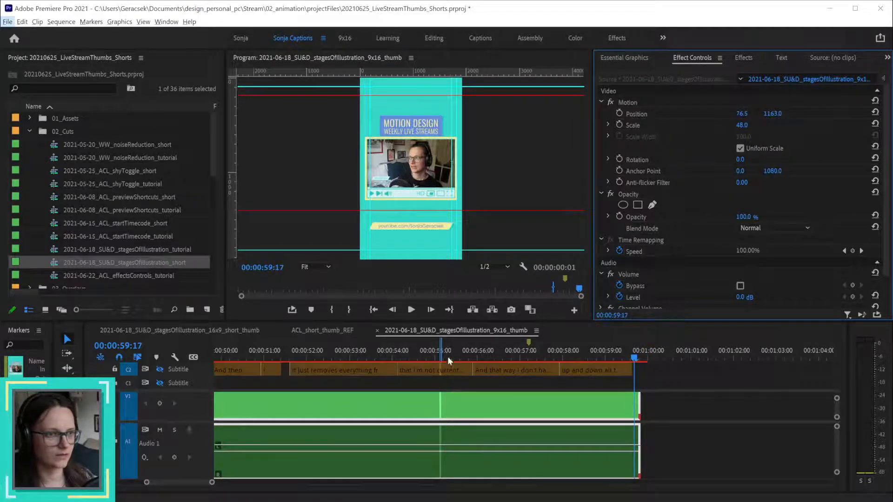
# - Mark the single frame at 00:00:39:00 as the in-to-out range of the 9x16 thumb sequence
pyautogui.moveTo(469, 352); pyautogui.dragTo(492, 355)
pyautogui.scroll(-2, 507, 379)
pyautogui.scroll(-3, 507, 379)
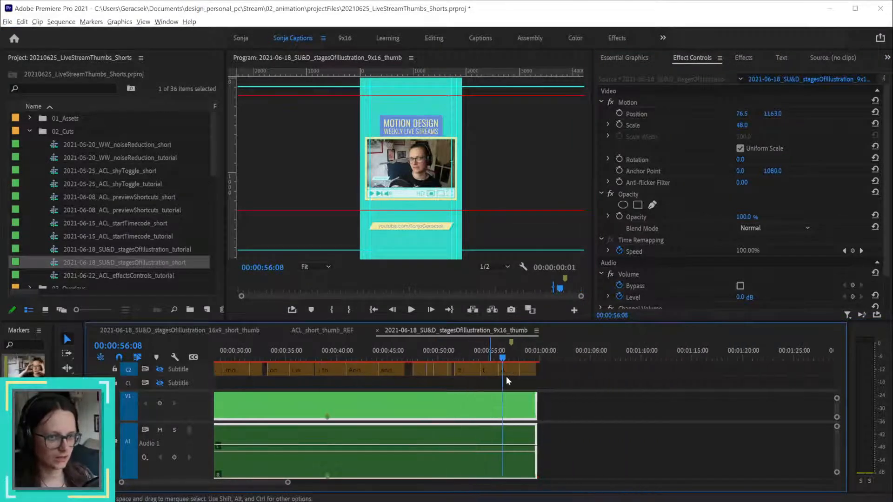
pyautogui.click(326, 356)
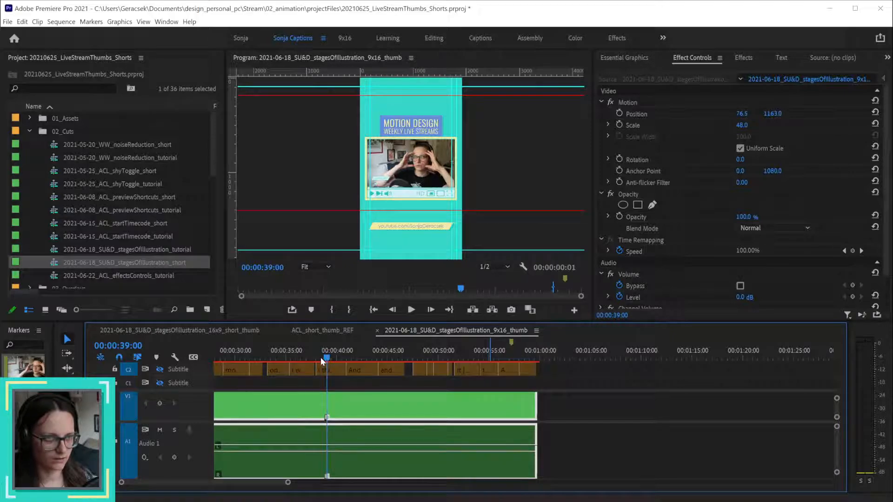
pyautogui.press('i')
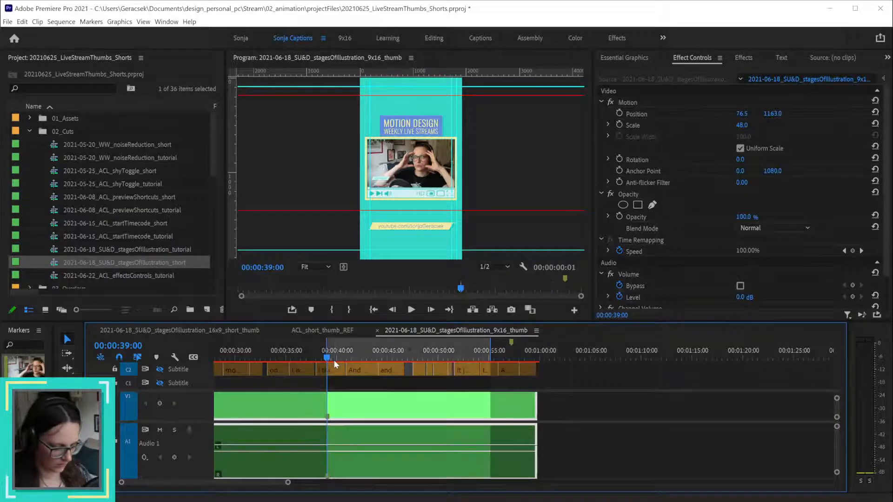
pyautogui.press('o')
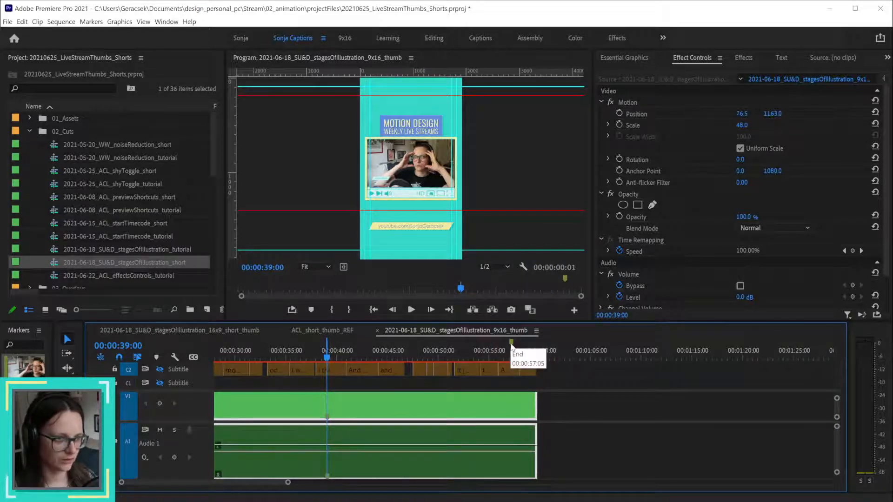
# - Move the End marker to 00:00:39:01, delete it from the 9x16 thumb sequence, and save the project
pyautogui.click(646, 439)
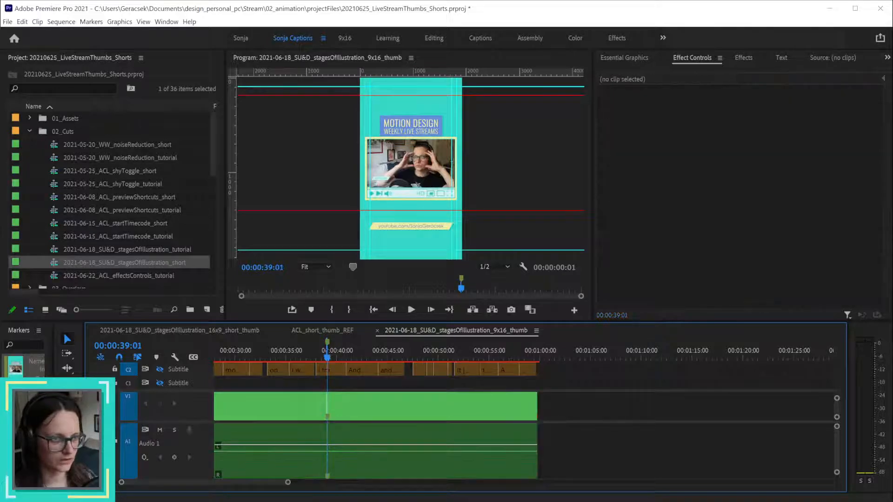
pyautogui.click(16, 372)
pyautogui.press('Delete')
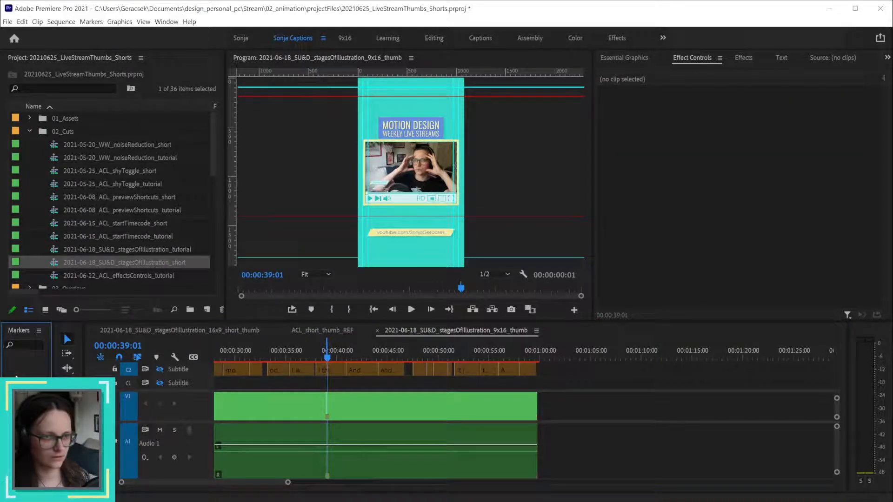
pyautogui.click(583, 405)
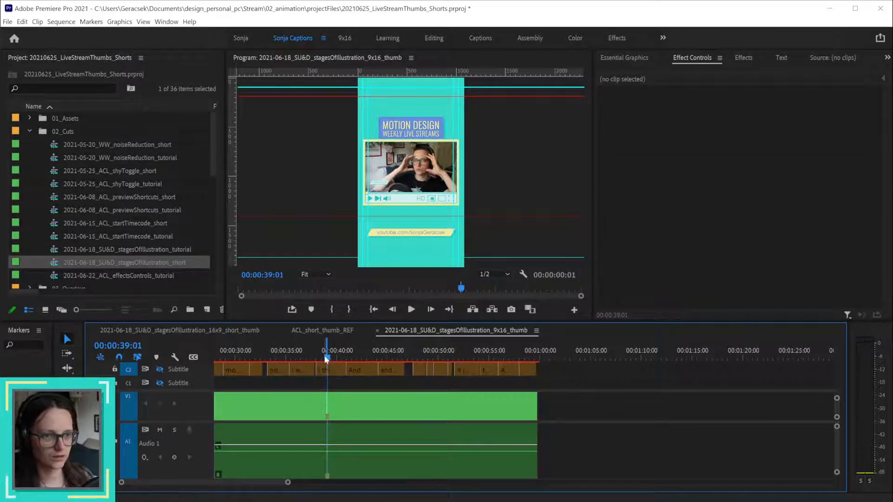
pyautogui.hotkey('ctrl', 's')
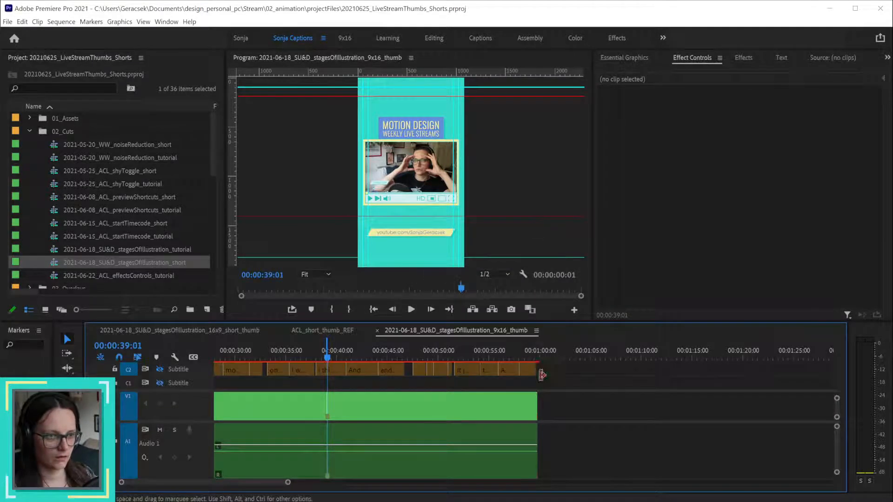
# - Delete all caption clips from the C2 Subtitle track of the 9x16 thumb sequence
pyautogui.moveTo(551, 368); pyautogui.dragTo(160, 371)
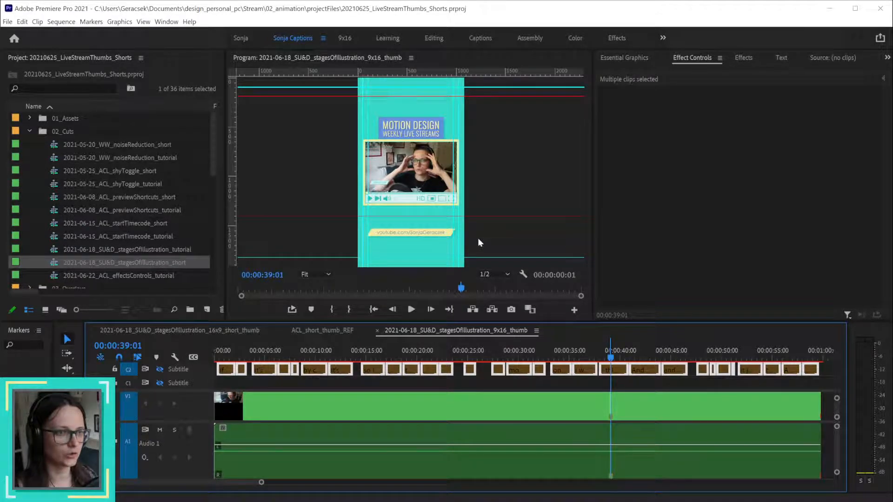
pyautogui.press('Delete')
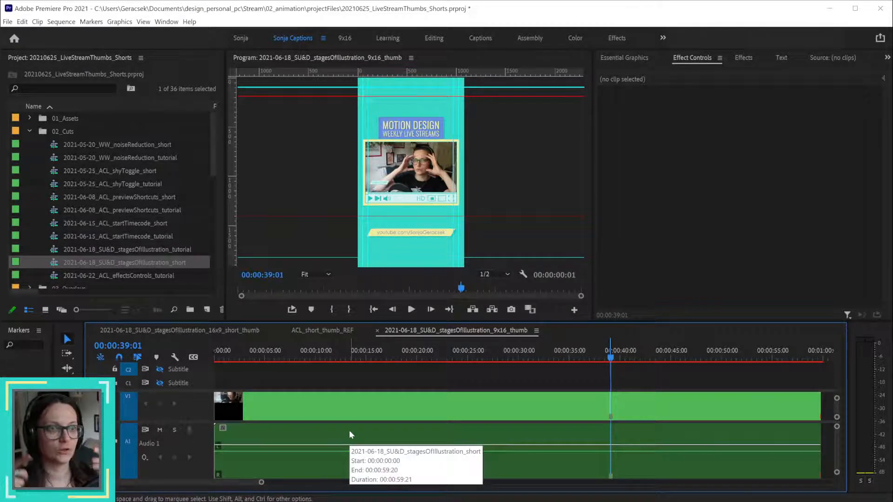
pyautogui.click(305, 419)
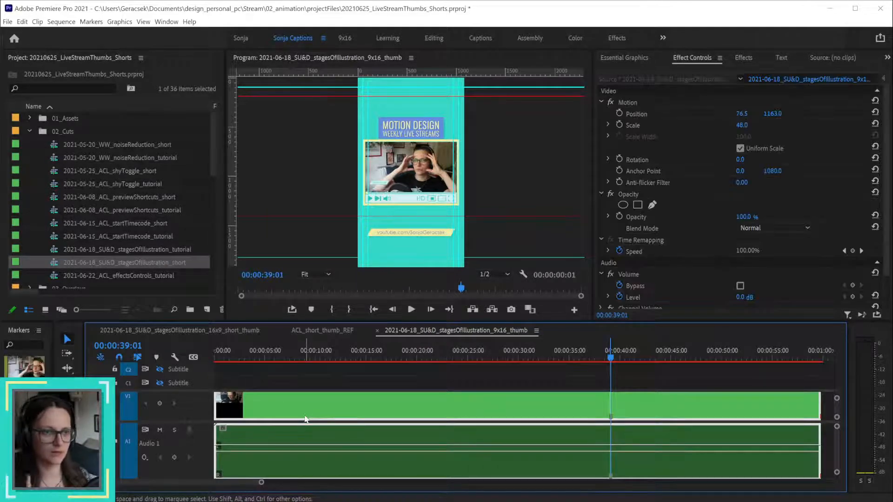
pyautogui.click(494, 379)
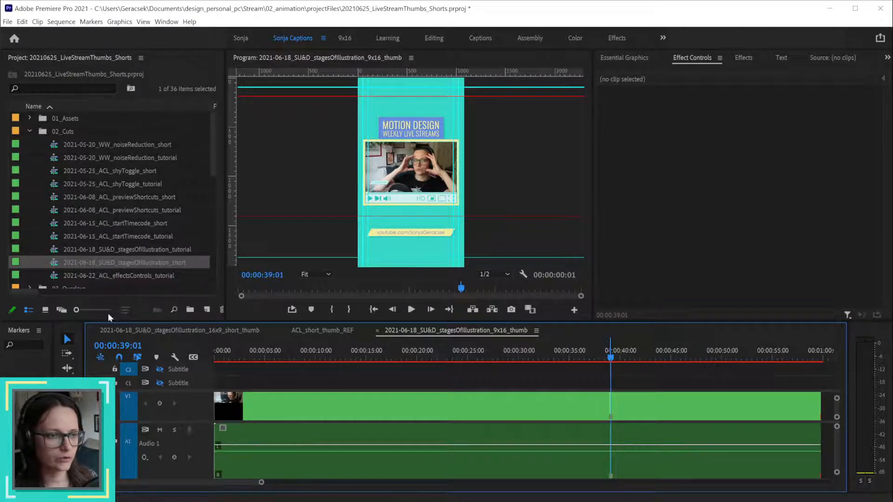
# - Close the ACL_short_thumb_REF sequence in the timeline
pyautogui.click(347, 331)
pyautogui.click(284, 330)
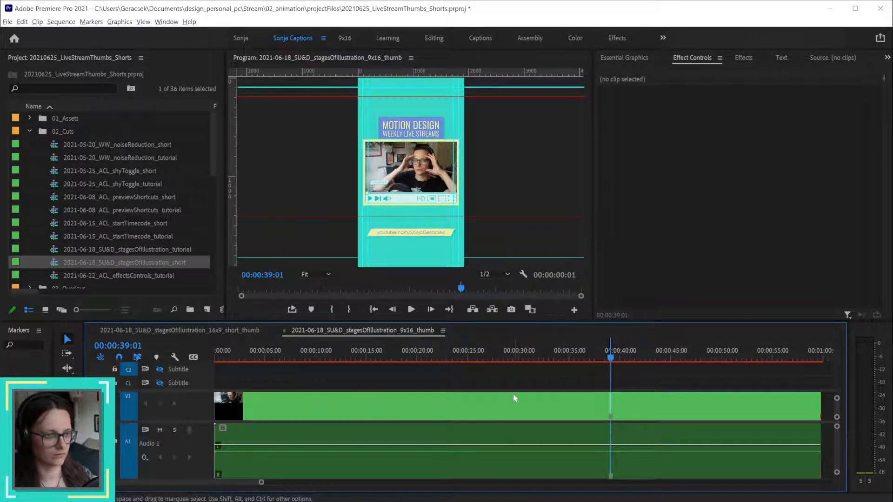
pyautogui.press('-')
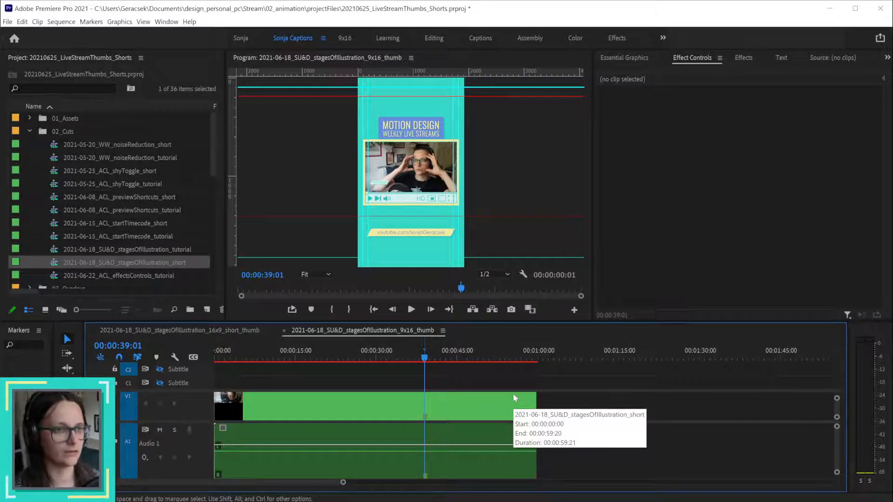
# - Duplicate the 9x16 thumb sequence in the 2021-06-18_SU&D_stagesOfIllustration bin and rename the copy 2021-06-18_SU&D_stagesOfIllustration_9x16_story
pyautogui.scroll(-8, 85, 205)
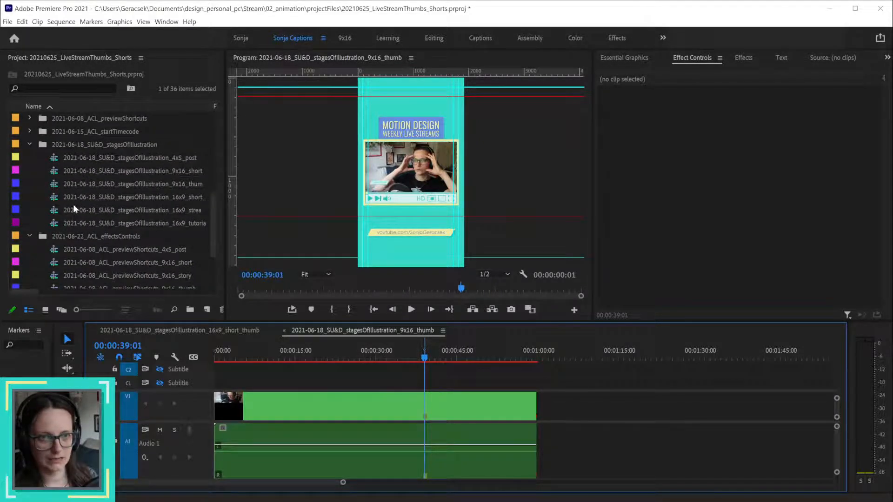
pyautogui.click(55, 188)
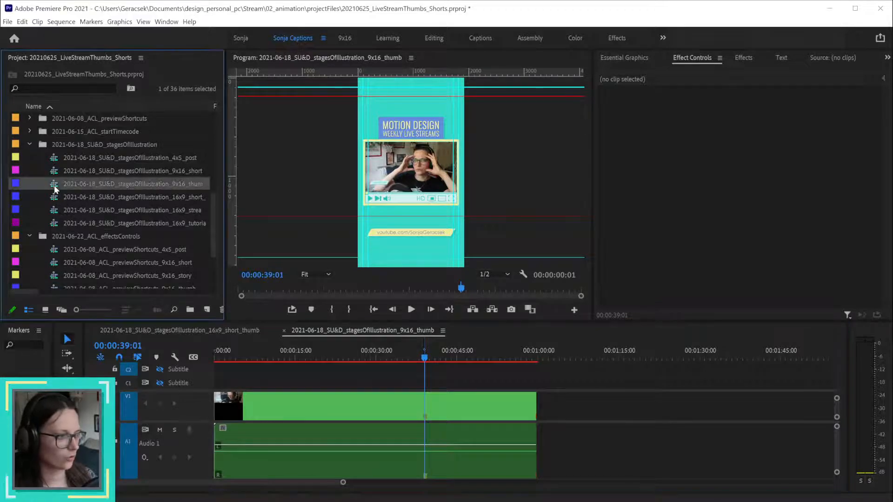
pyautogui.doubleClick(54, 187)
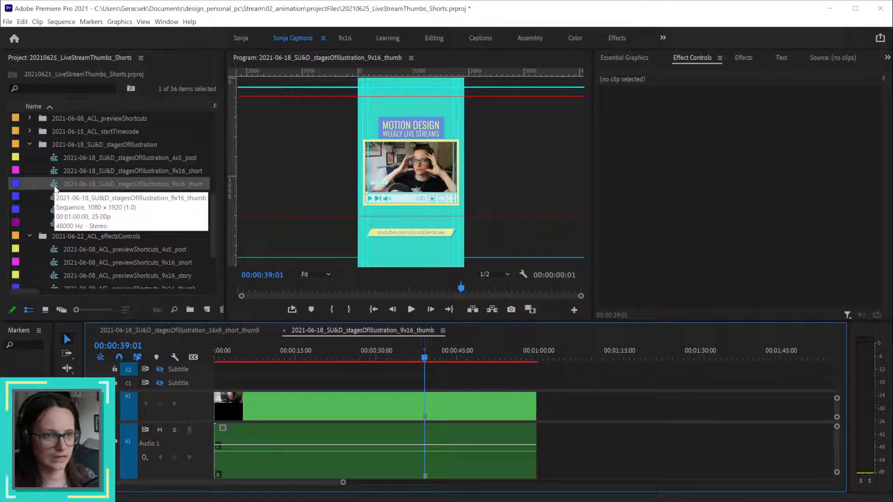
pyautogui.rightClick(85, 185)
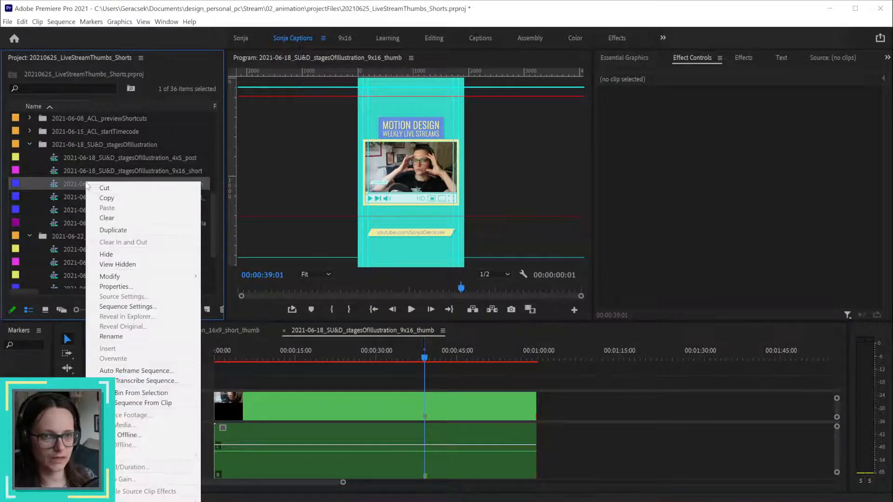
pyautogui.click(139, 230)
pyautogui.click(149, 197)
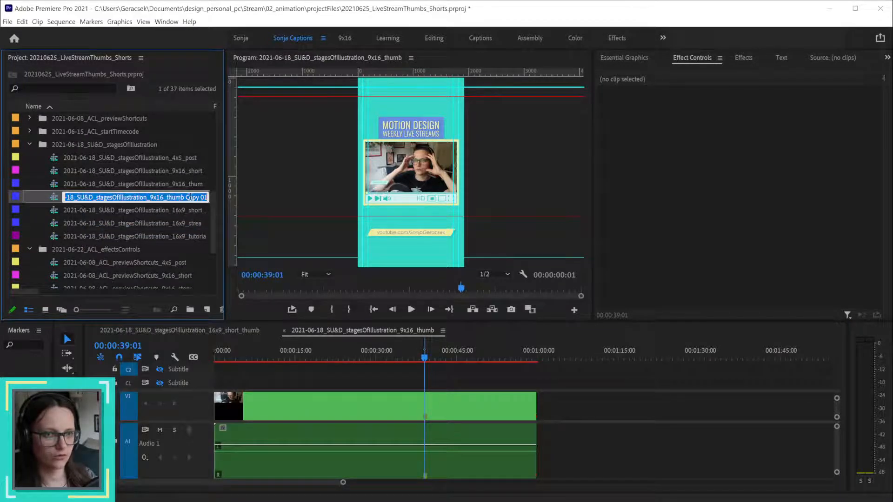
pyautogui.moveTo(167, 197); pyautogui.dragTo(211, 196)
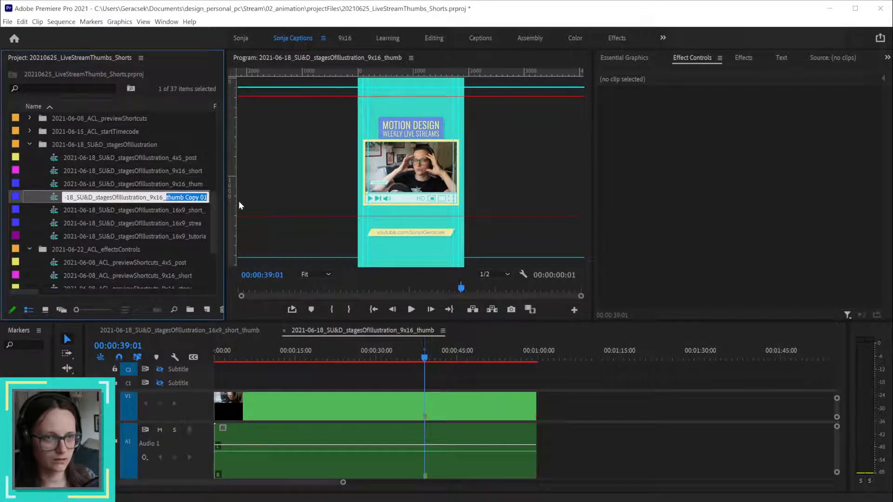
pyautogui.write('story')
pyautogui.press('Tab')
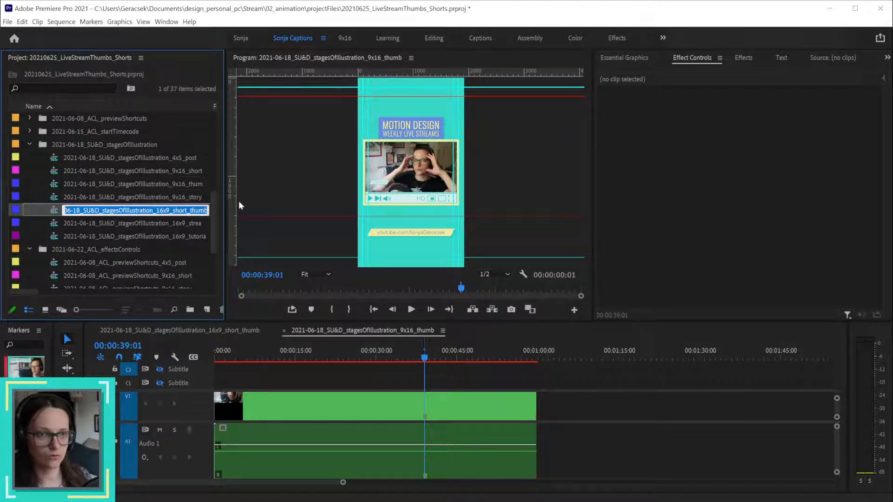
# - Open the 9x16 story sequence and mark its in-to-out range from 00:00:00:00 to 00:00:59:20
pyautogui.doubleClick(52, 199)
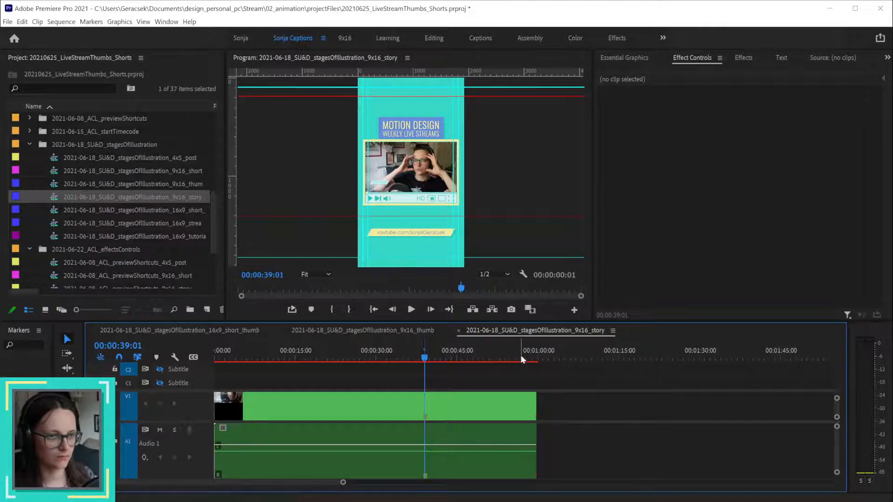
pyautogui.click(537, 357)
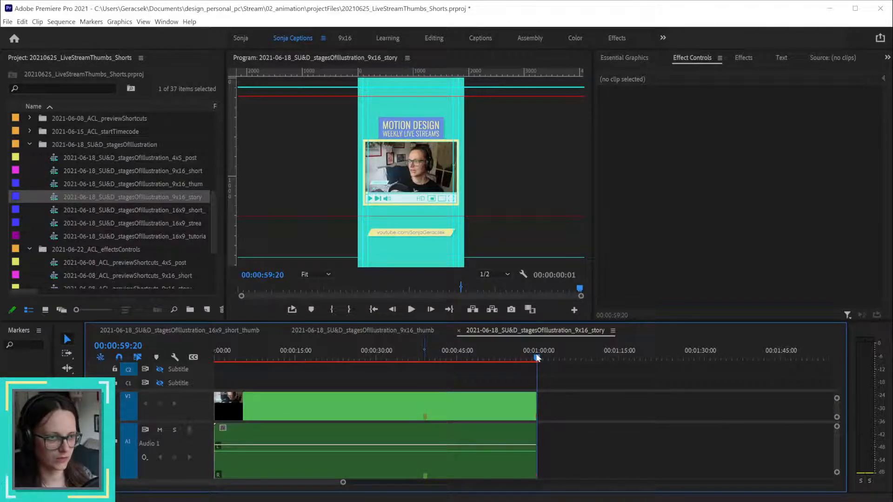
pyautogui.press('x')
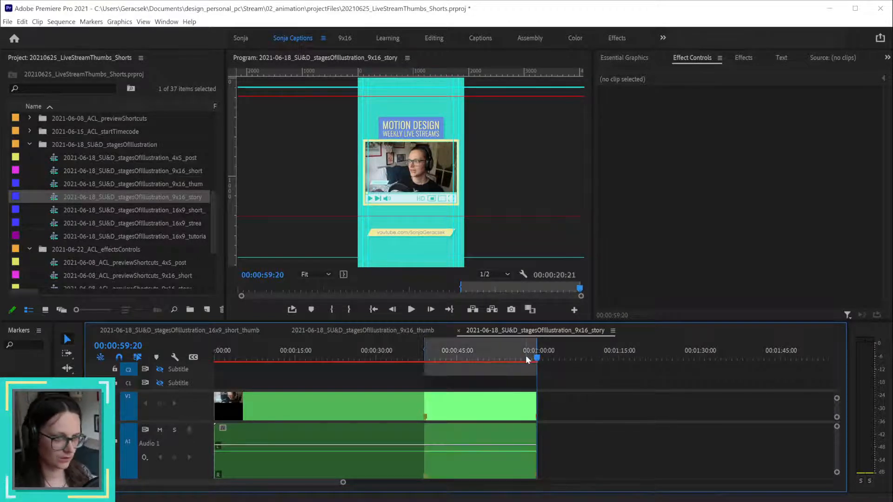
pyautogui.press('Home')
pyautogui.hotkey('ctrl', 'shift', 'x')
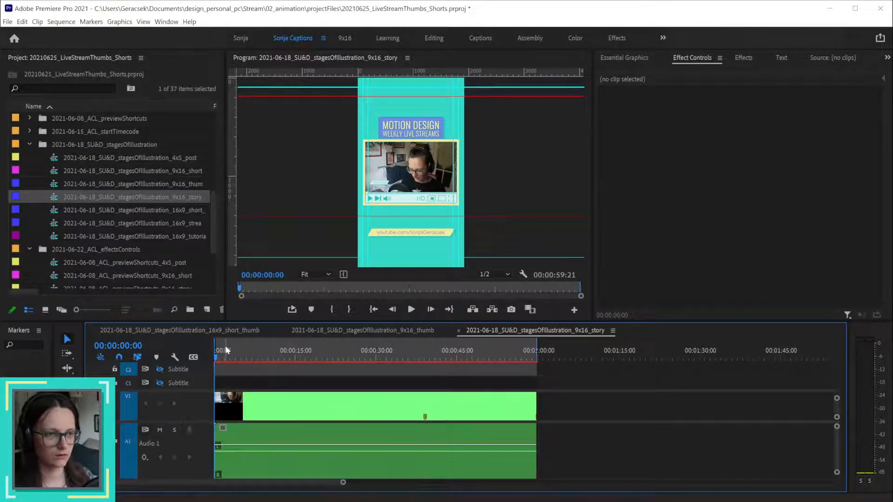
# - Move the playhead of the story sequence to 00:00:14:17 and turn on visibility of the C2 Subtitle track
pyautogui.moveTo(233, 354); pyautogui.dragTo(293, 354)
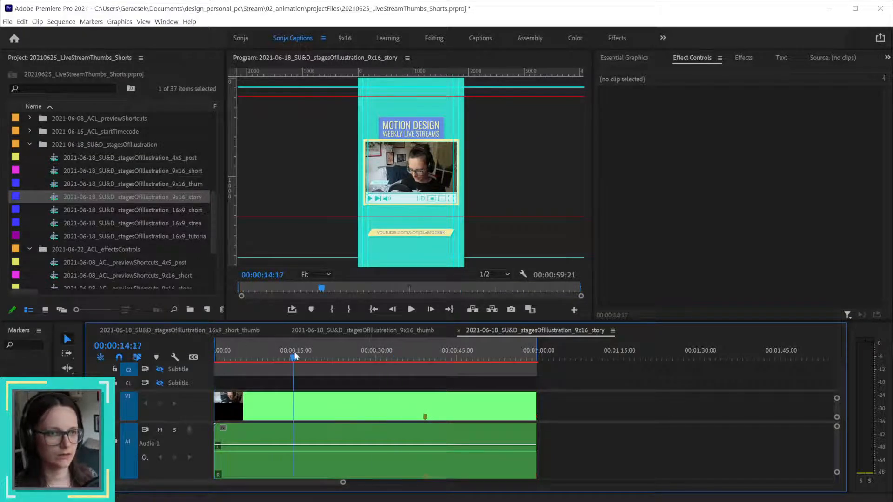
pyautogui.click(159, 369)
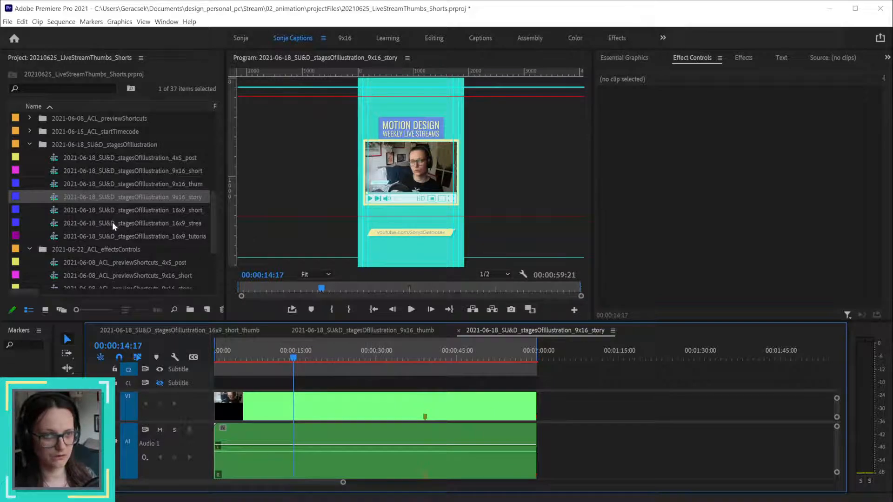
# - Open the 2021-06-18_SU&D_stagesOfIllustration_9x16_short sequence in the timeline
pyautogui.doubleClick(51, 184)
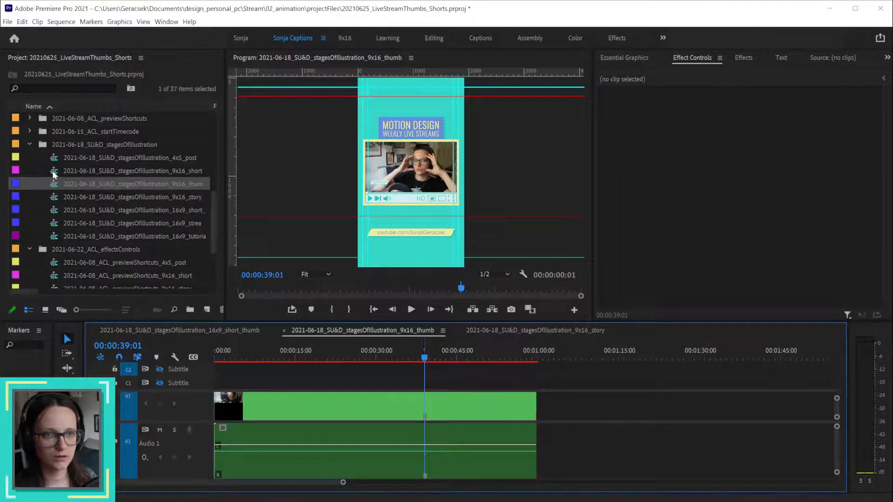
pyautogui.doubleClick(53, 171)
pyautogui.scroll(-7, 420, 408)
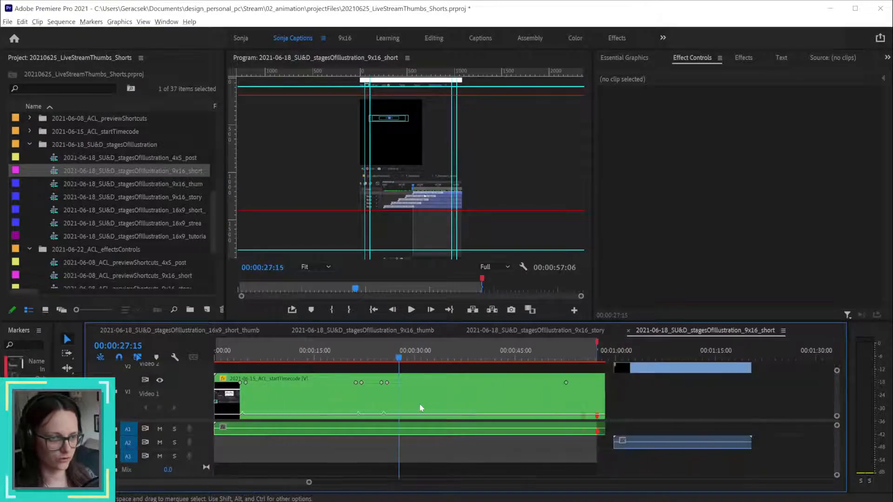
# - Delete the old startTimecode clip from the 9x16 short sequence and undo the deletion
pyautogui.click(353, 405)
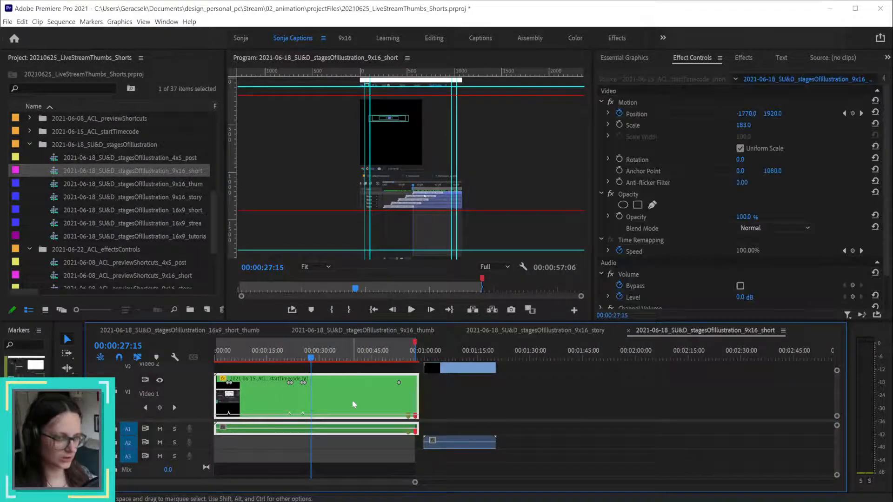
pyautogui.press('Delete')
pyautogui.scroll(5, 80, 163)
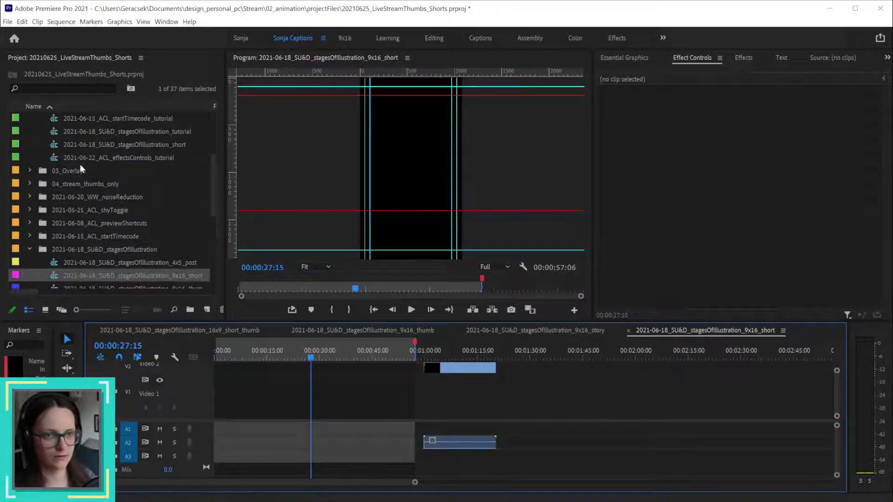
pyautogui.scroll(-3, 44, 150)
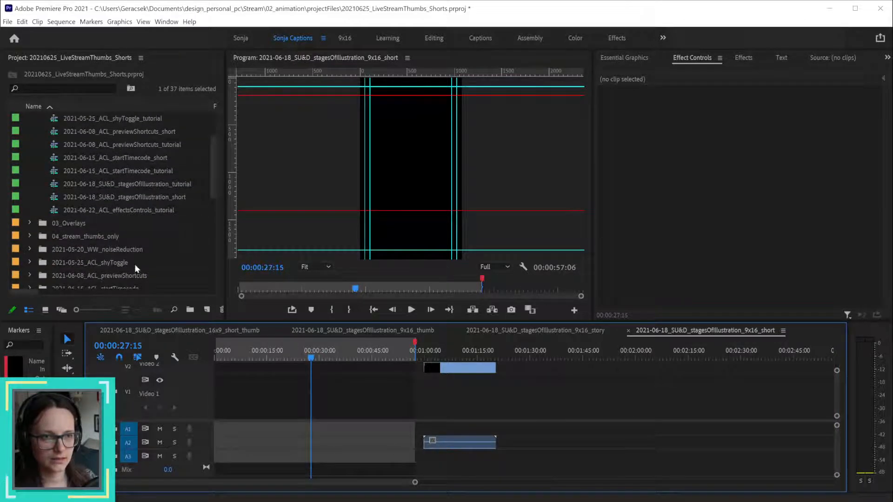
pyautogui.hotkey('ctrl', 'z')
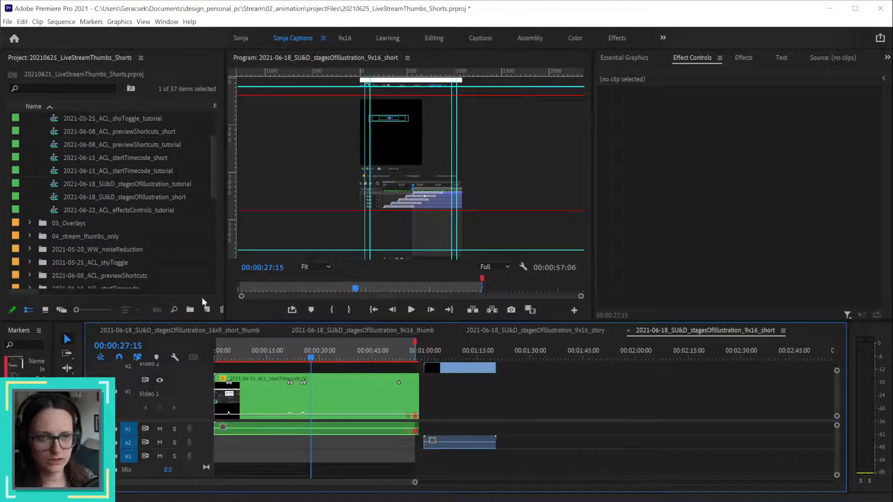
# - Try deleting the startTimecode clip and placing 2021-06-18_SU&D_stagesOfIllustration_short at the timeline start, and undo it
pyautogui.click(265, 391)
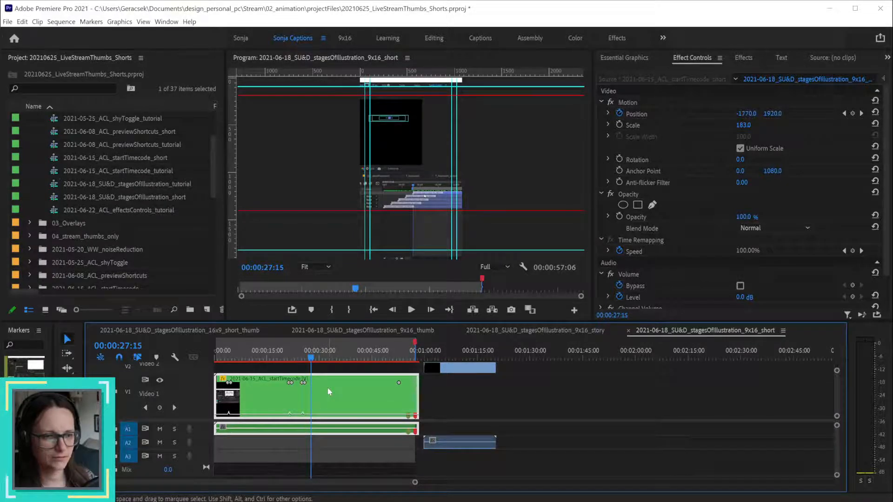
pyautogui.press('Delete')
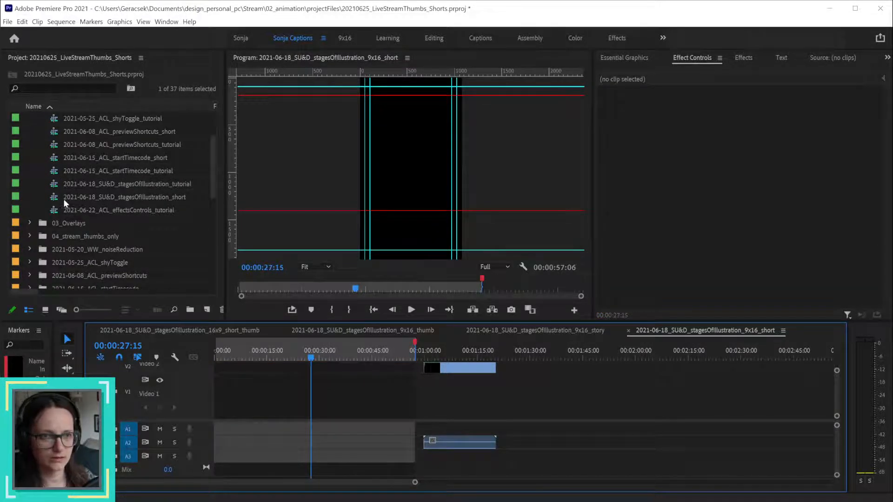
pyautogui.moveTo(53, 203); pyautogui.dragTo(192, 407)
pyautogui.moveTo(232, 359); pyautogui.dragTo(196, 356)
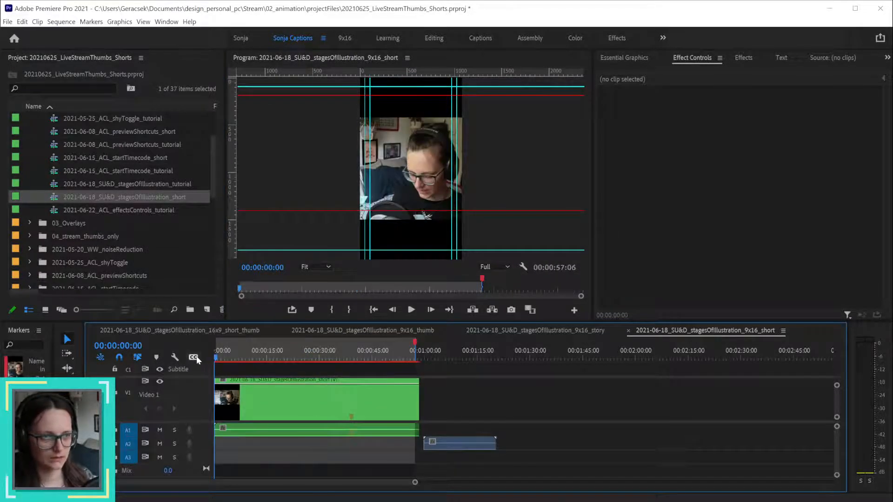
pyautogui.hotkey('ctrl', 'z')
pyautogui.hotkey('ctrl', 'shift', 'z')
# - Replace the startTimecode clip with 2021-06-18_SU&D_stagesOfIllustration_short while keeping its effects, and extend its end to 00:00:59:19
pyautogui.click(244, 388)
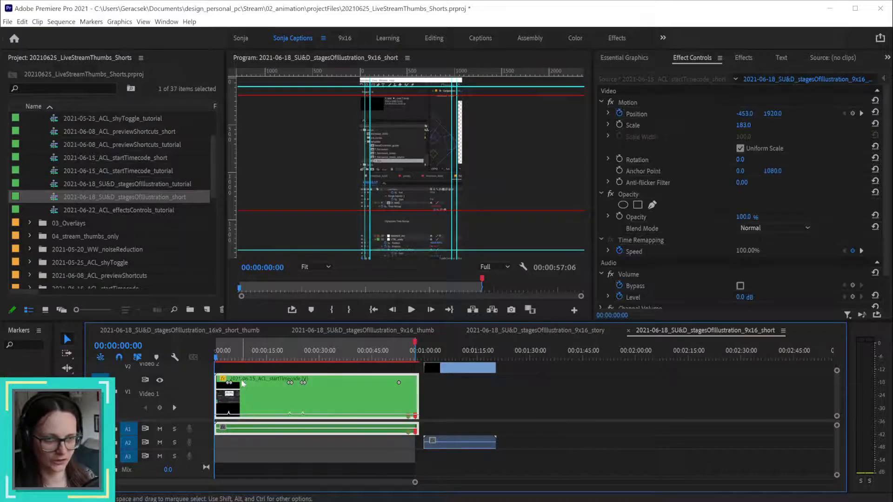
pyautogui.moveTo(108, 212); pyautogui.dragTo(240, 408)
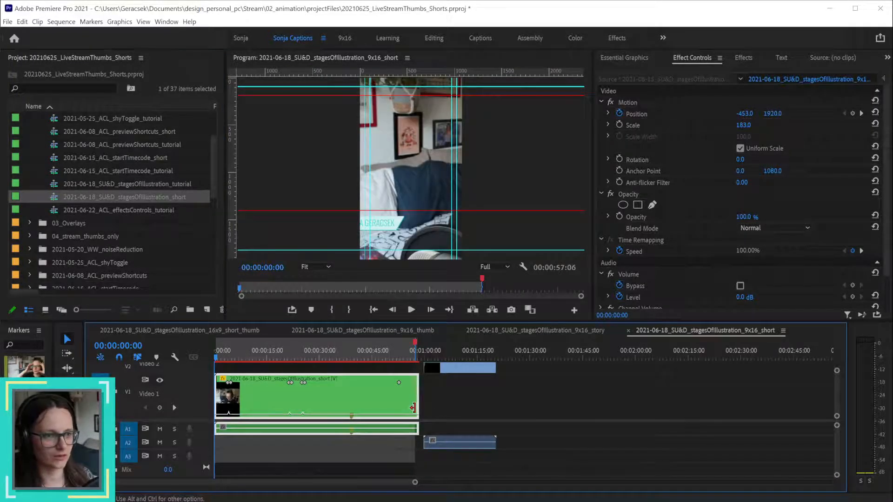
pyautogui.moveTo(416, 408)
pyautogui.mouseDown()
pyautogui.moveTo(447, 409)
pyautogui.moveTo(426, 402)
pyautogui.mouseUp()
pyautogui.scroll(3, 420, 408)
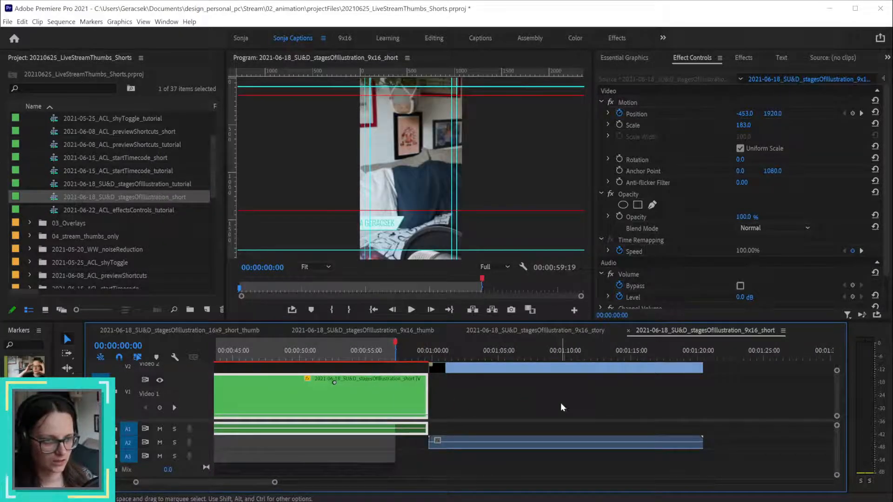
# - Turn off the Position animation of the replaced clip and delete its existing keyframes
pyautogui.moveTo(419, 360); pyautogui.dragTo(330, 366)
pyautogui.scroll(-4, 335, 376)
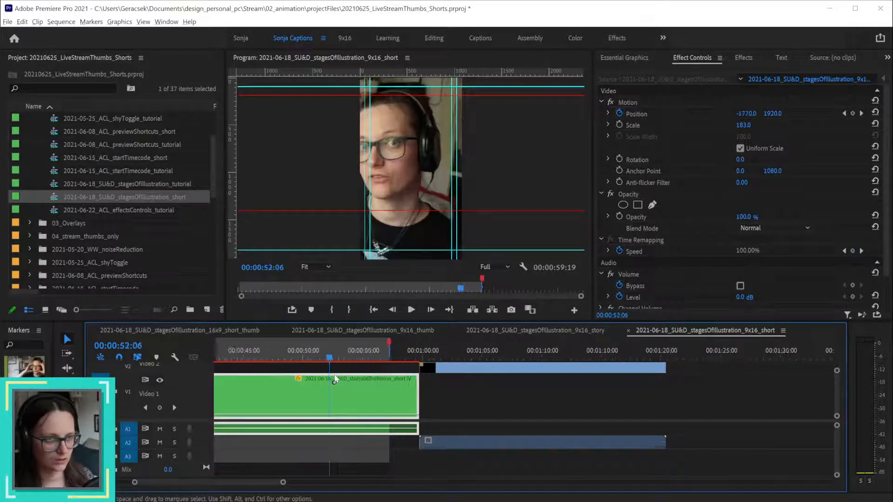
pyautogui.moveTo(247, 361); pyautogui.dragTo(196, 358)
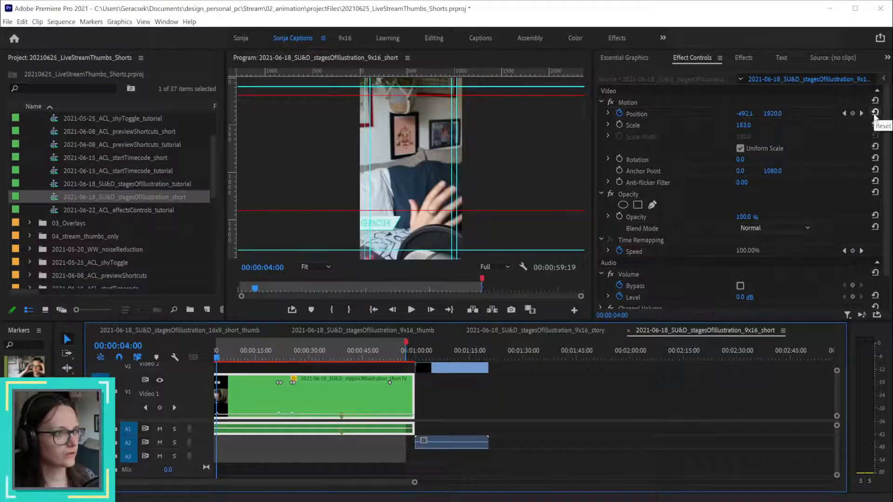
pyautogui.click(620, 113)
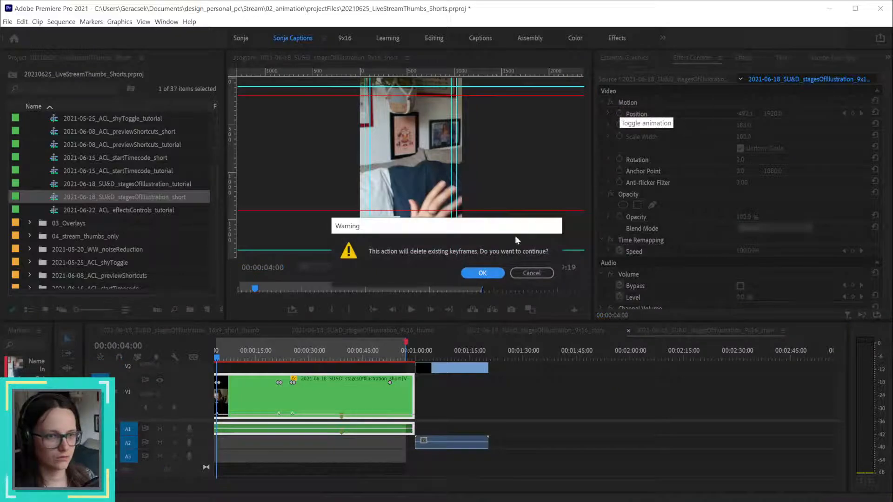
pyautogui.click(481, 274)
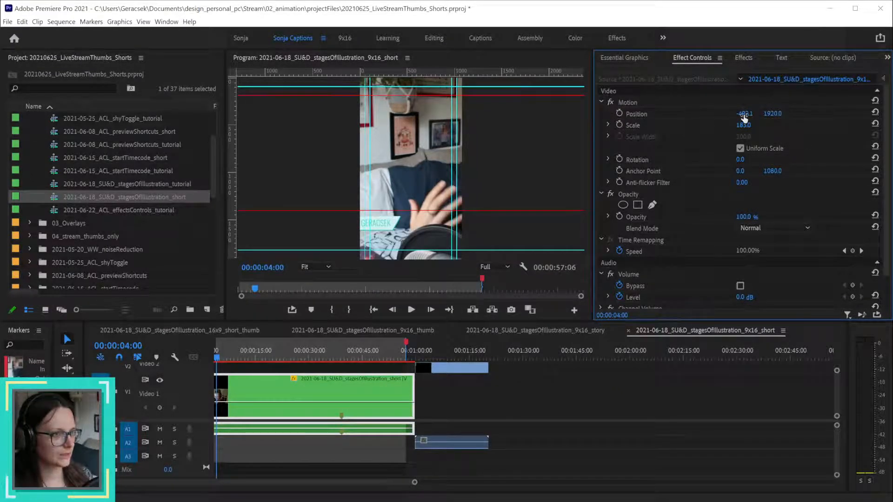
# - Reframe the clip on the face by setting its horizontal position to -1528.1
pyautogui.moveTo(744, 114); pyautogui.dragTo(690, 113)
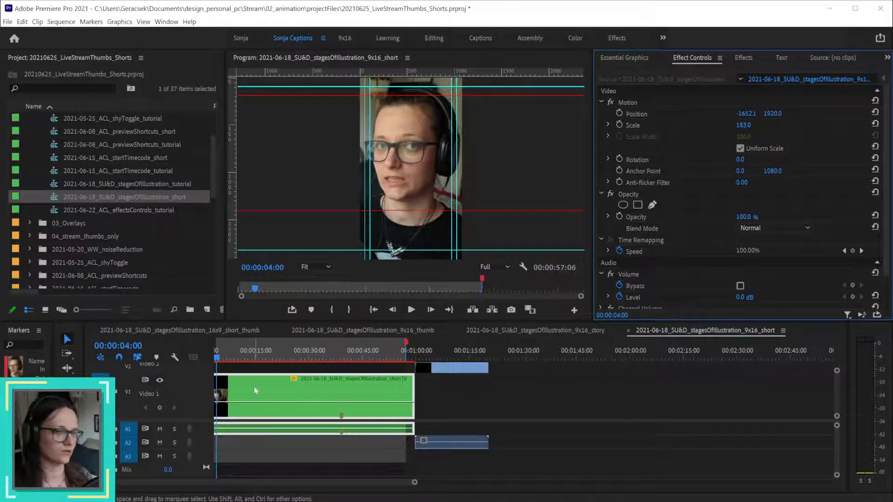
pyautogui.press('-')
pyautogui.press('-')
pyautogui.moveTo(228, 357); pyautogui.dragTo(246, 356)
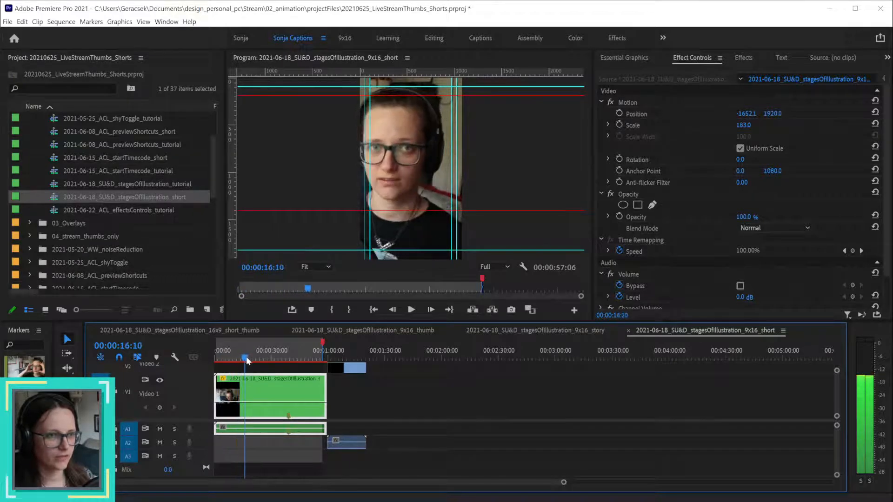
pyautogui.click(748, 115)
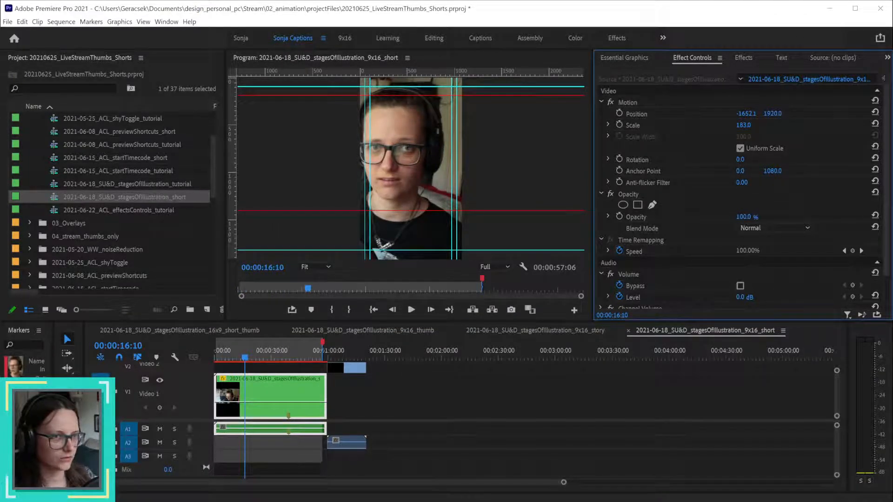
pyautogui.moveTo(746, 113); pyautogui.dragTo(797, 114)
# - Scrub the reframed clip to its end and examine where it meets the following clip
pyautogui.moveTo(221, 359); pyautogui.dragTo(328, 370)
pyautogui.scroll(6, 315, 388)
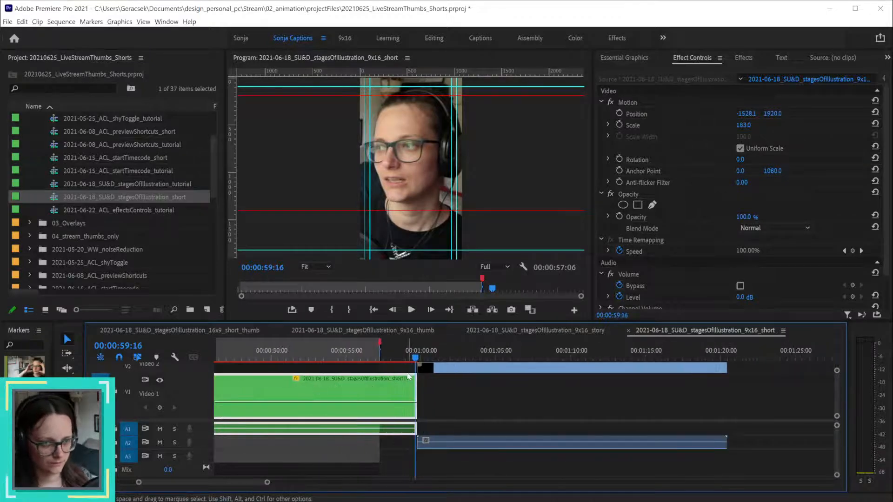
pyautogui.moveTo(415, 361); pyautogui.dragTo(412, 364)
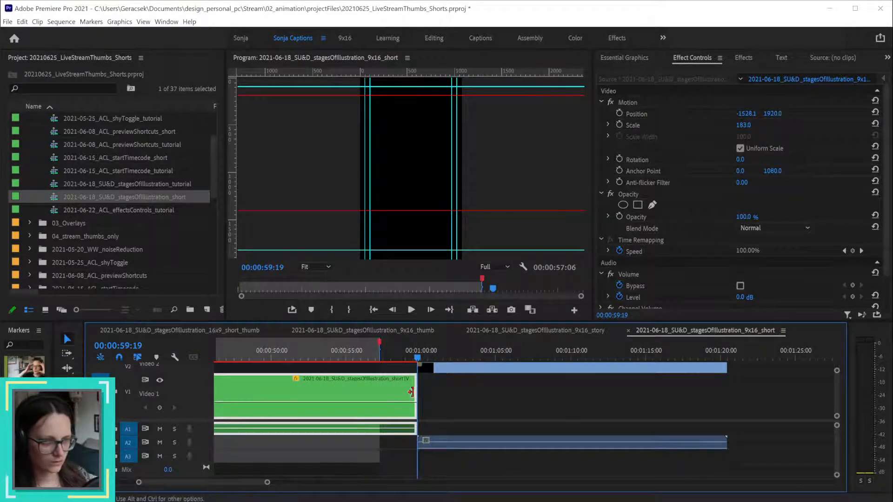
pyautogui.scroll(1, 391, 387)
pyautogui.scroll(-3, 391, 388)
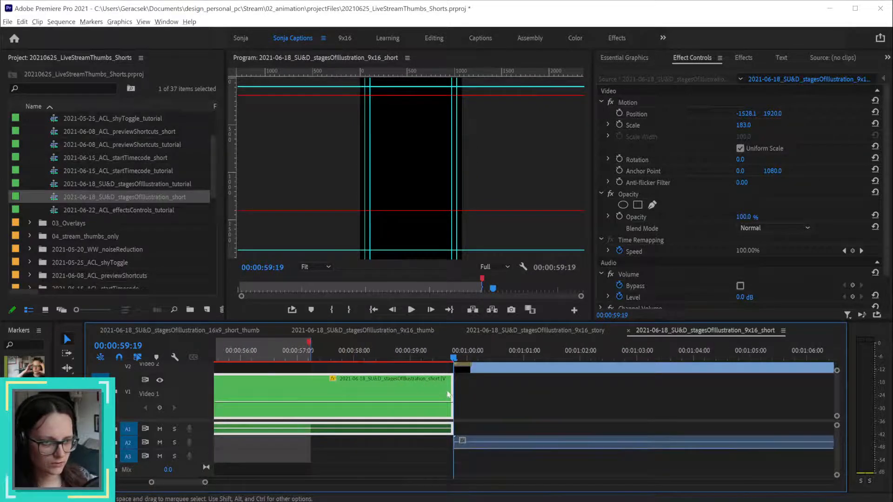
pyautogui.scroll(-1, 410, 399)
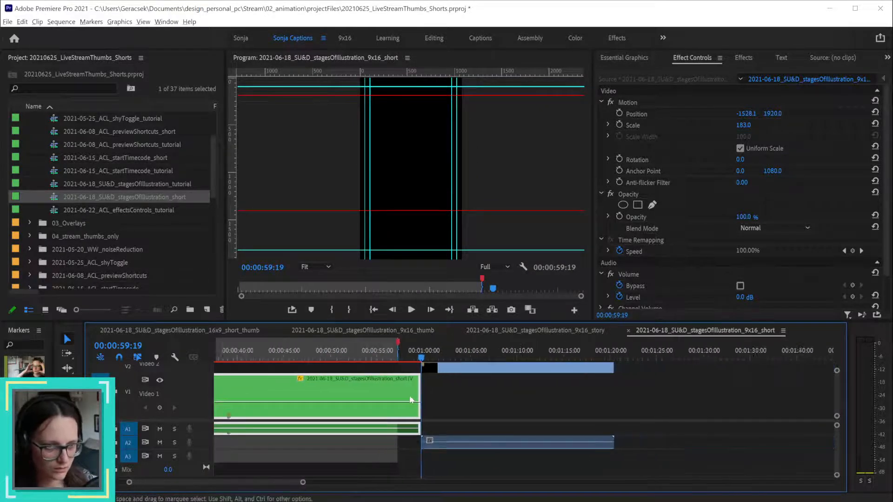
pyautogui.scroll(10, 419, 399)
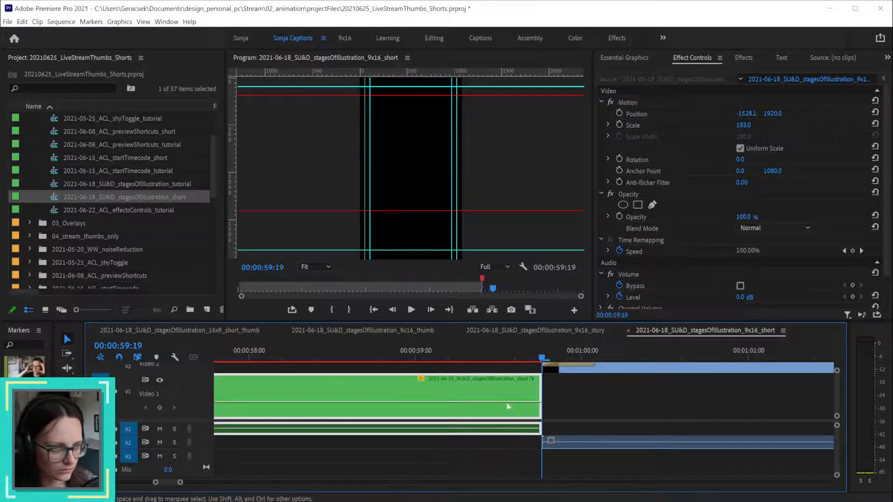
# - Open the nested short sequence, check its final frames around 00:00:59:18, and close it again
pyautogui.doubleClick(502, 387)
pyautogui.scroll(-1, 534, 402)
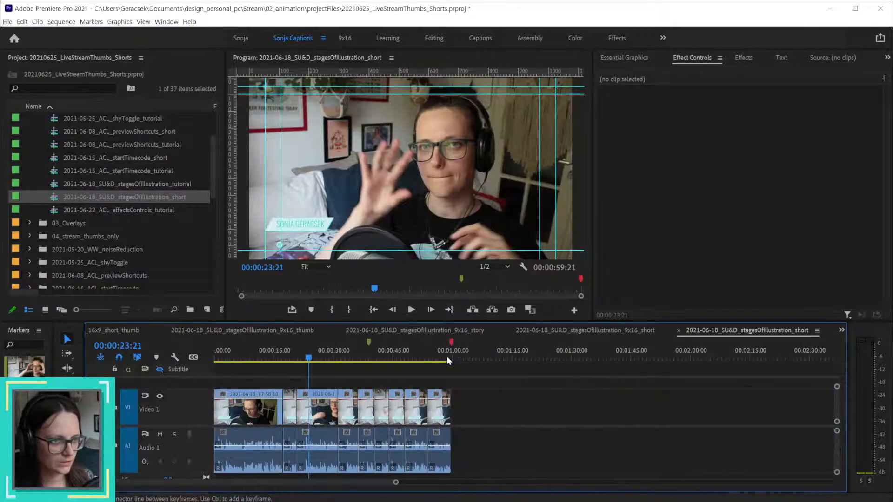
pyautogui.click(452, 357)
pyautogui.scroll(3, 442, 405)
pyautogui.scroll(4, 444, 404)
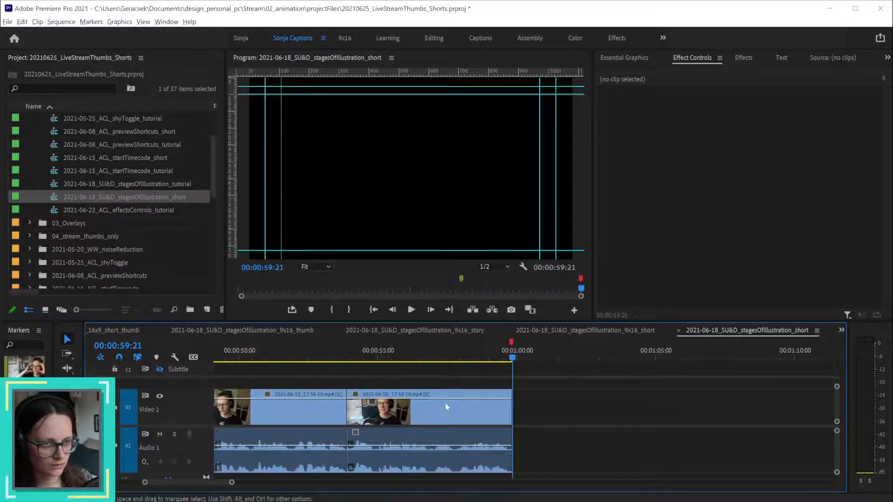
pyautogui.moveTo(515, 368); pyautogui.dragTo(515, 358)
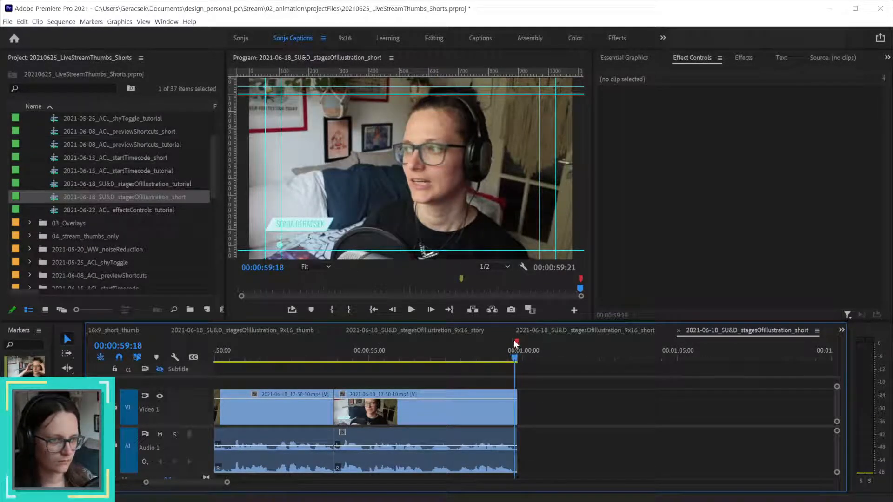
pyautogui.hotkey('ctrl', 'w')
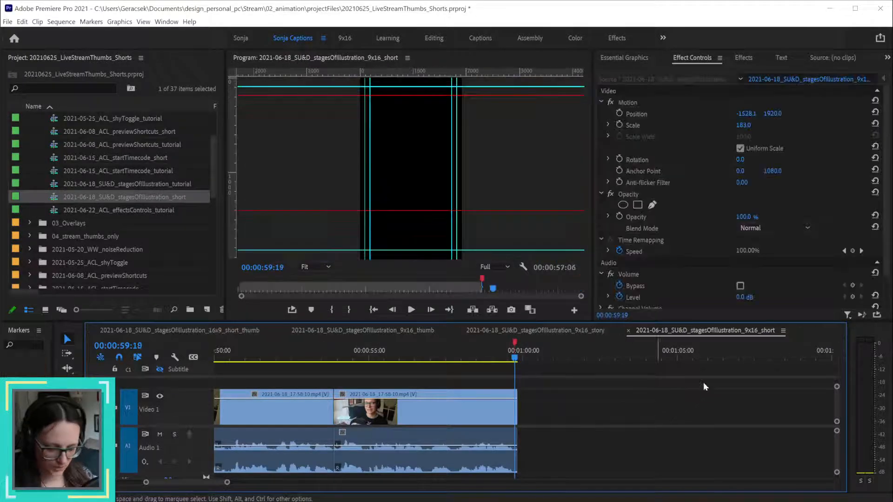
# - Set the 9x16 short sequence's out point at 00:00:59:18 and move its red end marker to the same frame
pyautogui.press('-')
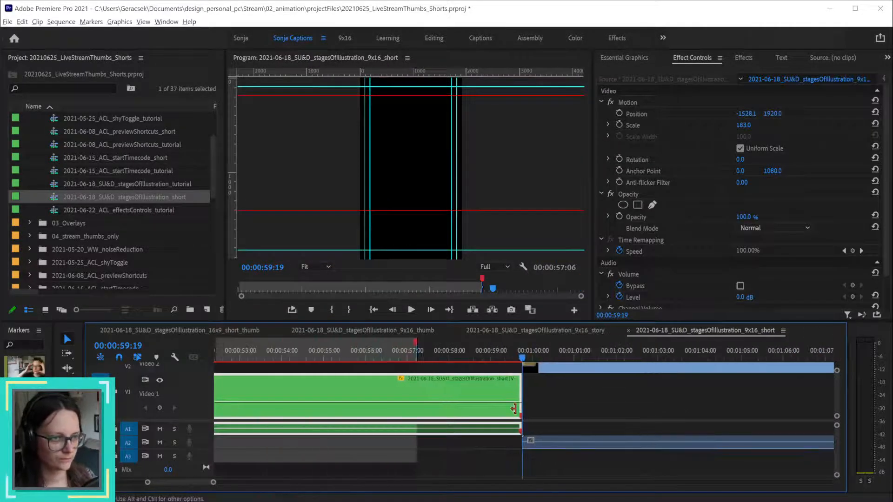
pyautogui.press('Left')
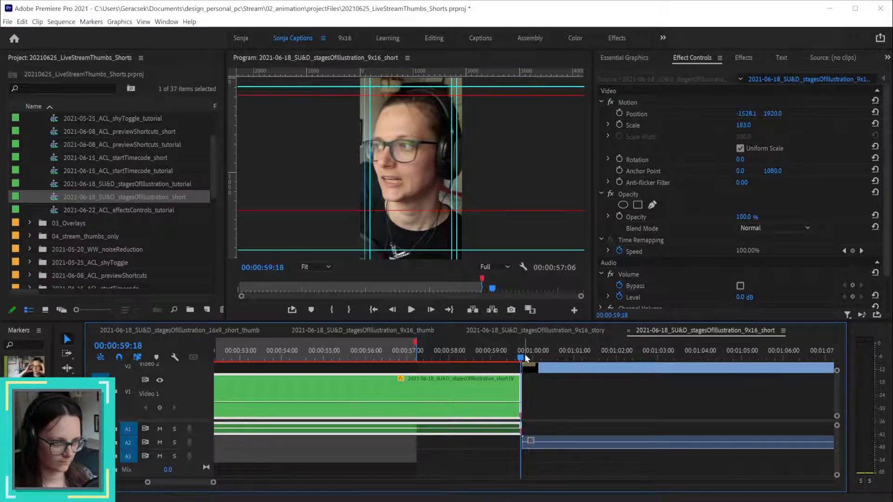
pyautogui.press('o')
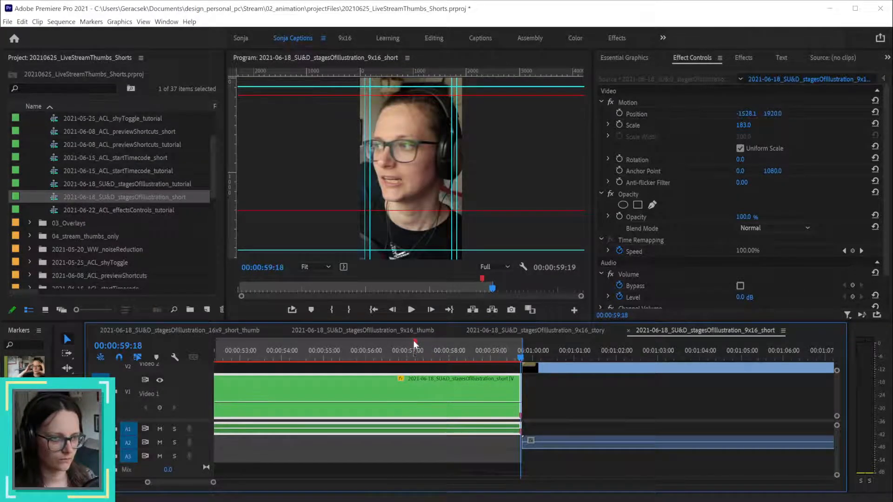
pyautogui.moveTo(414, 342); pyautogui.dragTo(520, 348)
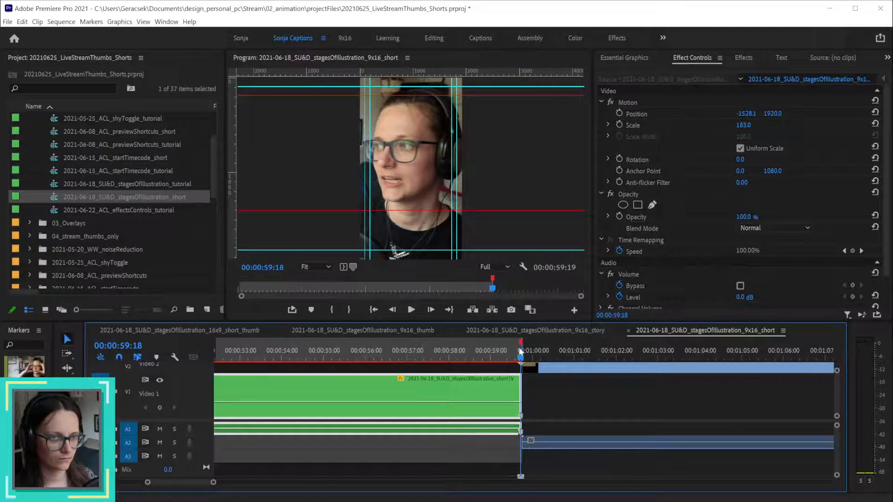
pyautogui.scroll(-2, 563, 399)
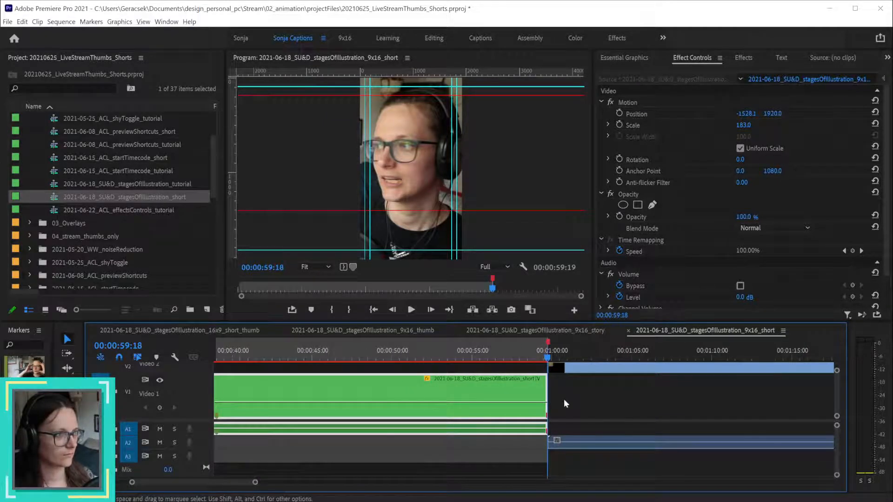
pyautogui.scroll(-2, 574, 406)
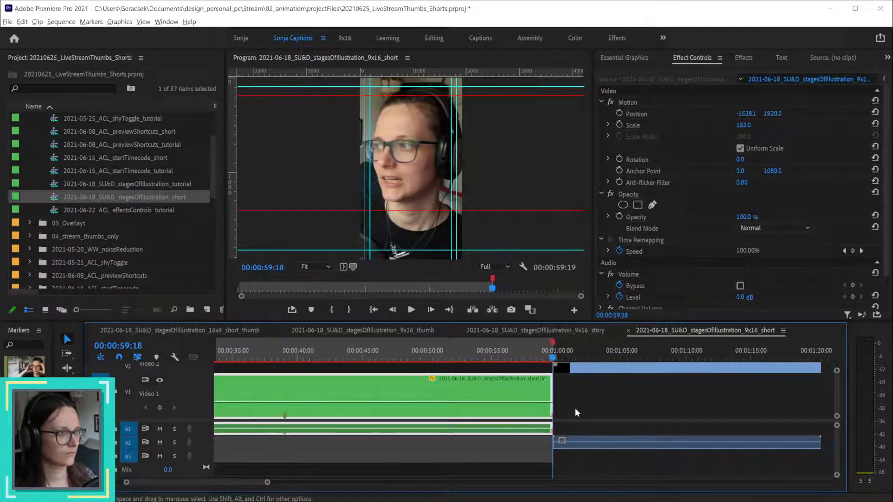
pyautogui.scroll(-1, 575, 408)
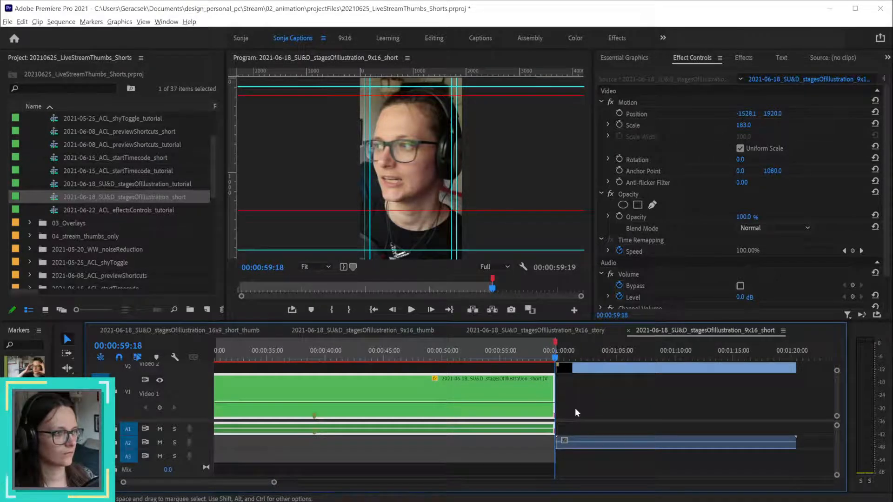
pyautogui.scroll(-2, 575, 408)
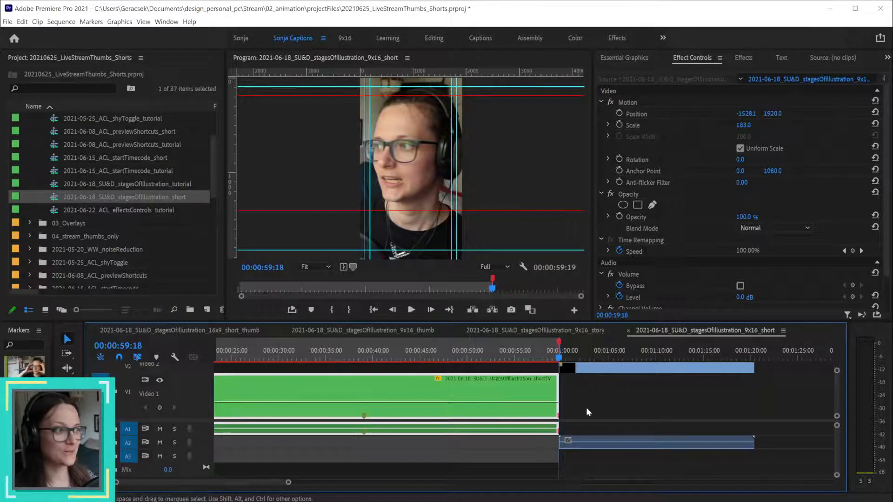
pyautogui.scroll(-2, 559, 406)
pyautogui.scroll(-2, 559, 405)
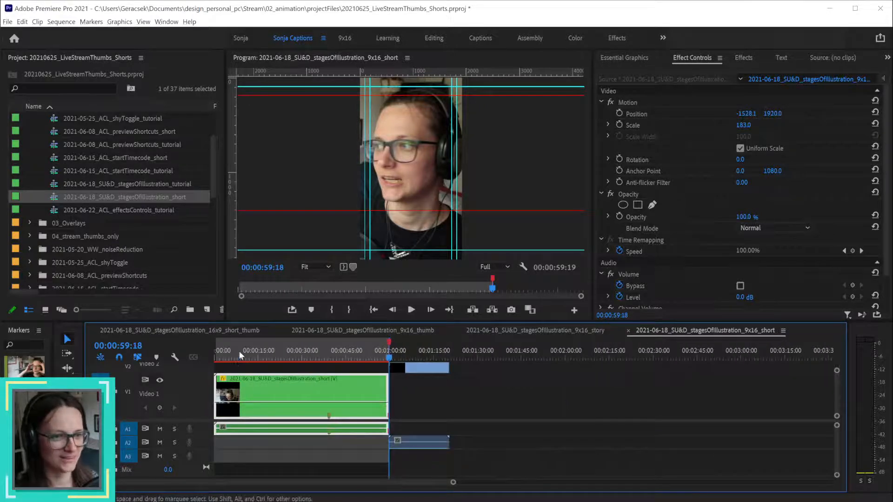
pyautogui.moveTo(238, 351); pyautogui.dragTo(390, 363)
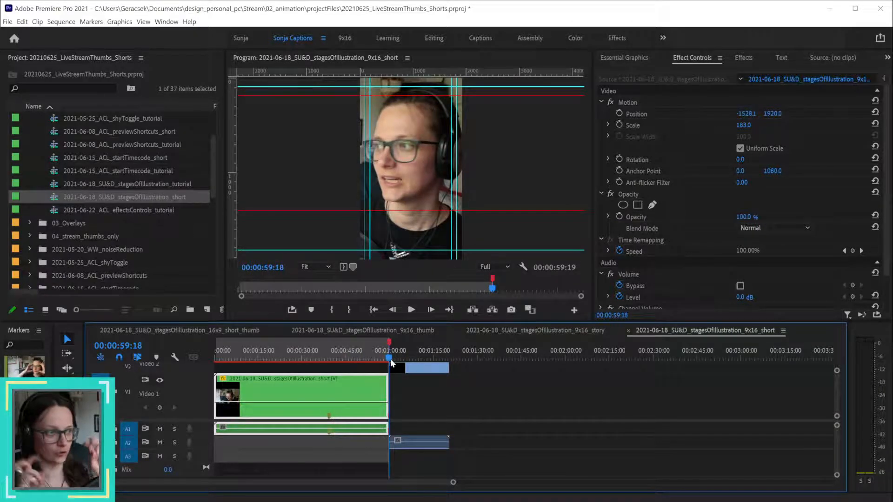
# - Review the 9x16 story, 9x16 thumb and 9x16 short sequences of the 2021-06-18_SU&D_stagesOfIllustration folder, scrubbing through the story footage
pyautogui.scroll(-3, 127, 226)
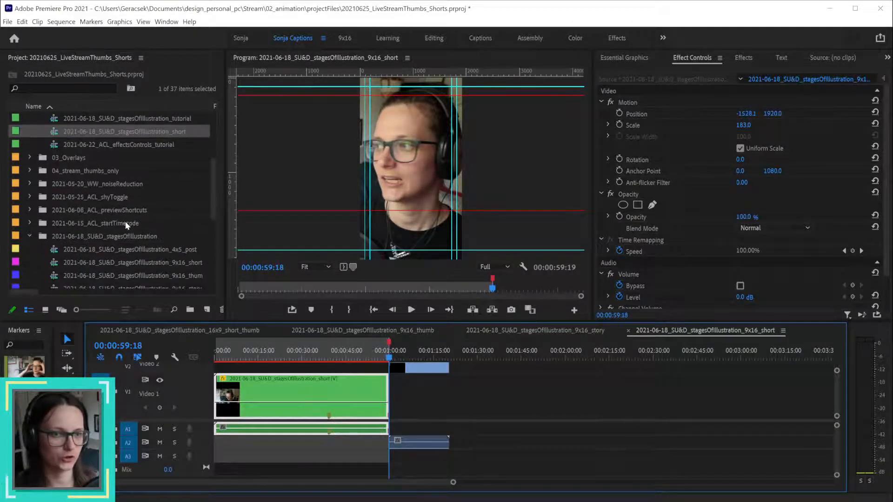
pyautogui.scroll(-5, 125, 224)
pyautogui.scroll(2, 138, 201)
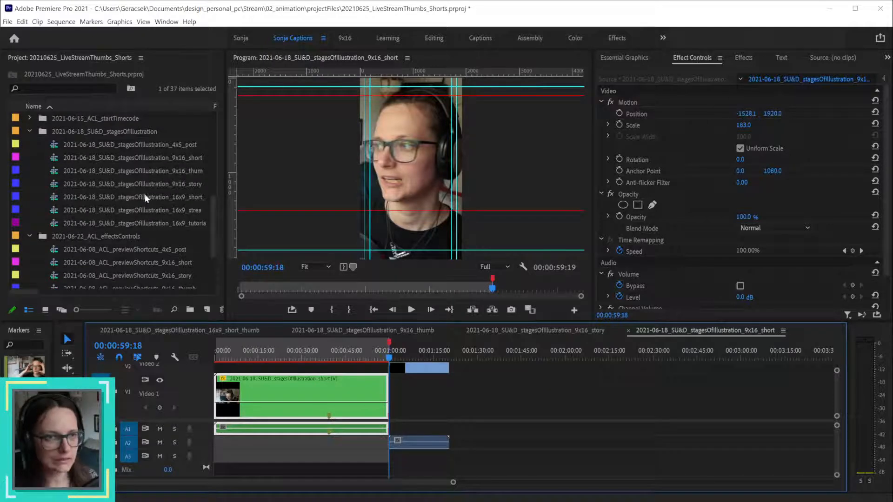
pyautogui.doubleClick(52, 186)
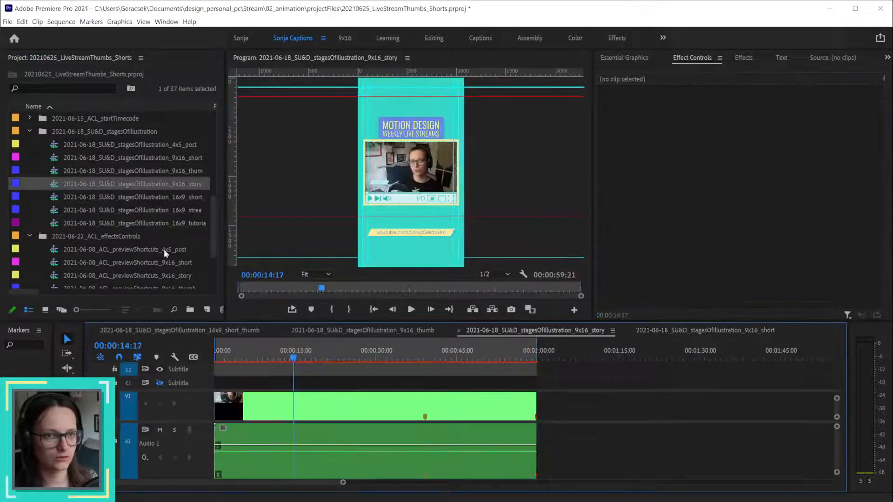
pyautogui.press('-')
pyautogui.press('Home')
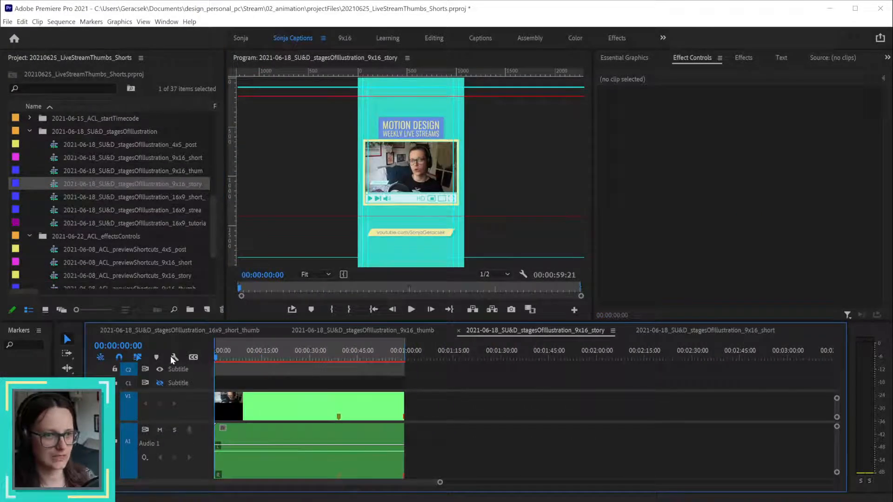
pyautogui.moveTo(264, 356)
pyautogui.mouseDown()
pyautogui.moveTo(330, 355)
pyautogui.moveTo(272, 355)
pyautogui.mouseUp()
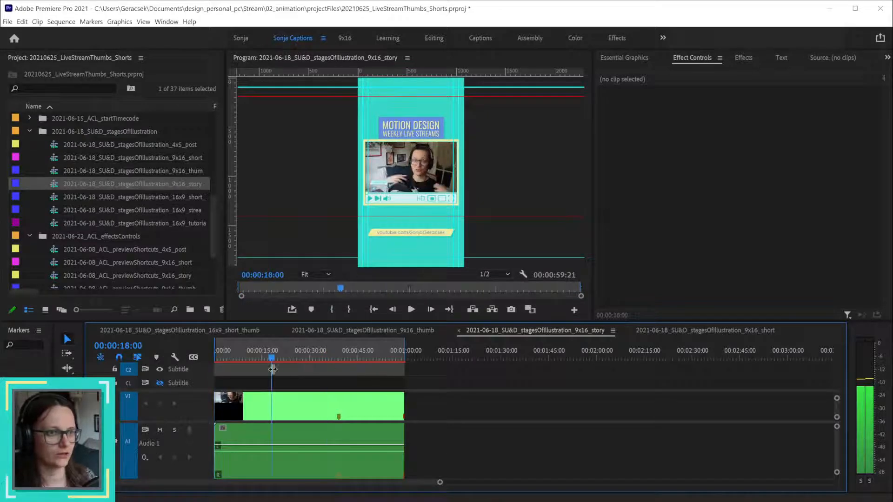
pyautogui.doubleClick(55, 173)
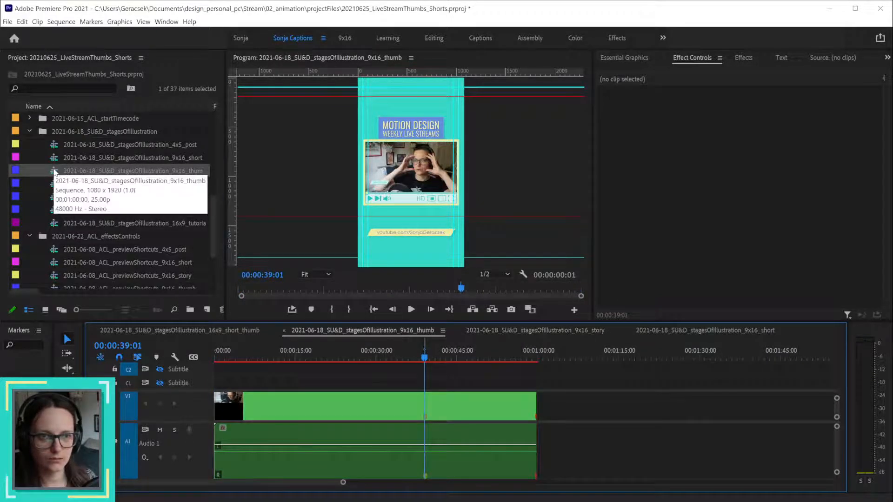
pyautogui.click(53, 159)
pyautogui.doubleClick(54, 159)
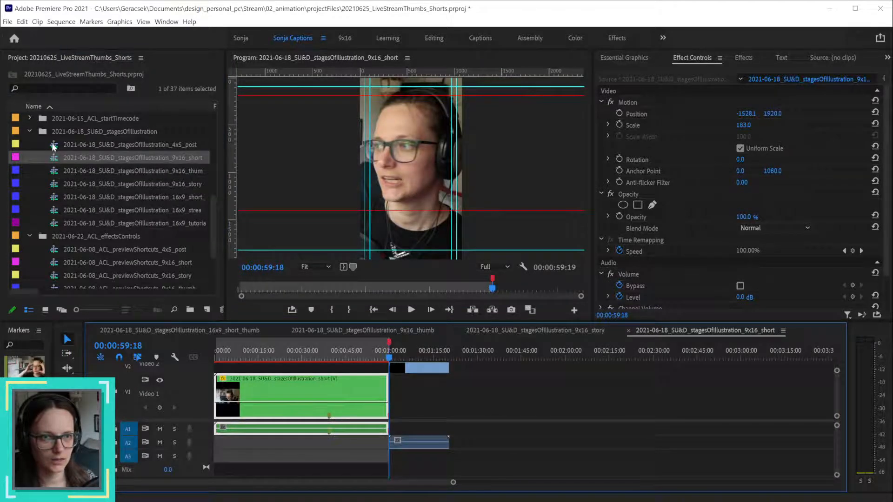
# - Open the 2021-06-18_SU&D_stagesOfIllustration_4x5_post sequence and delete all the old captions from its subtitle track
pyautogui.doubleClick(53, 148)
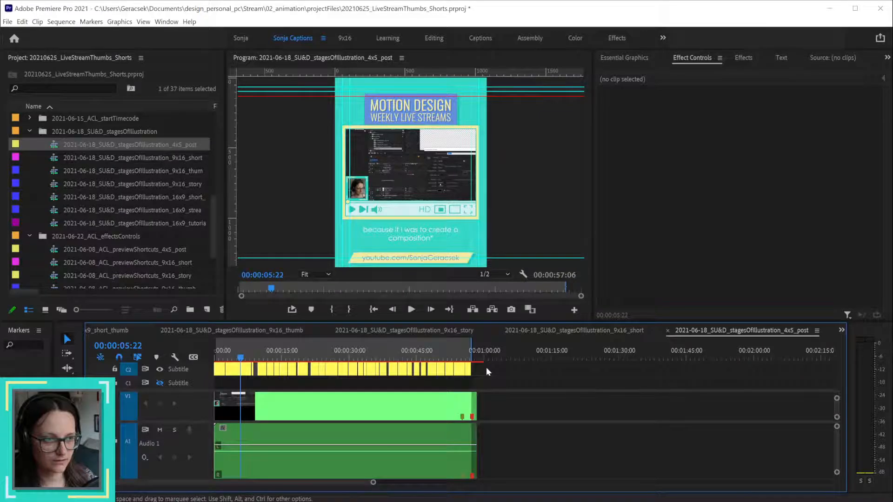
pyautogui.press('Delete')
# - Replace the nested startTimecode clip in the 4x5 post sequence with the 2021-06-18_SU&D_stagesOfIllustration_short sequence
pyautogui.click(271, 413)
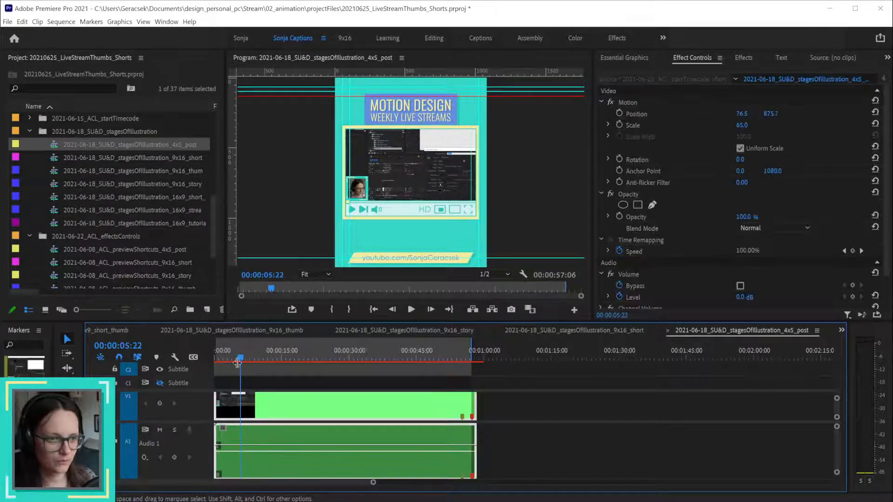
pyautogui.moveTo(237, 363); pyautogui.dragTo(405, 365)
pyautogui.scroll(7, 88, 146)
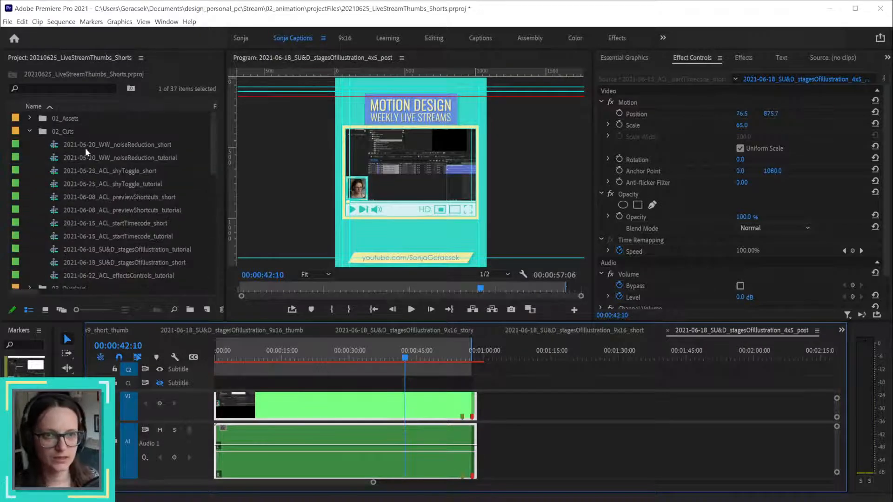
pyautogui.scroll(-2, 154, 233)
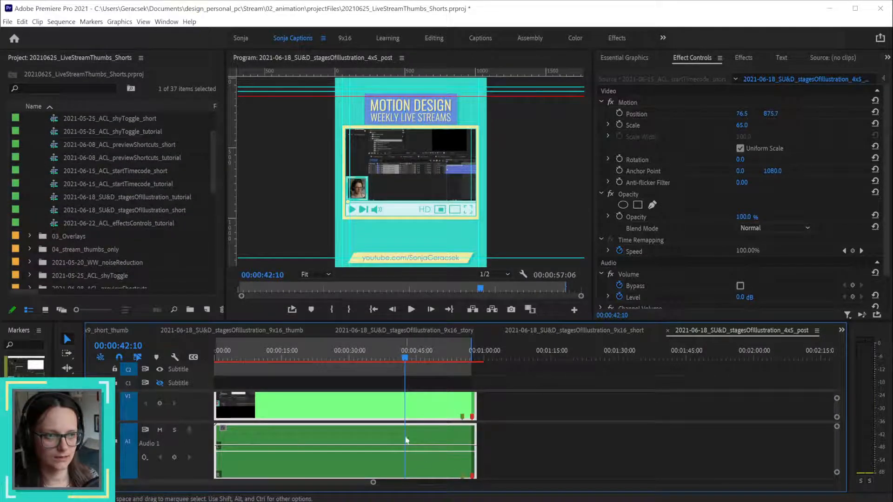
pyautogui.scroll(-3, 179, 219)
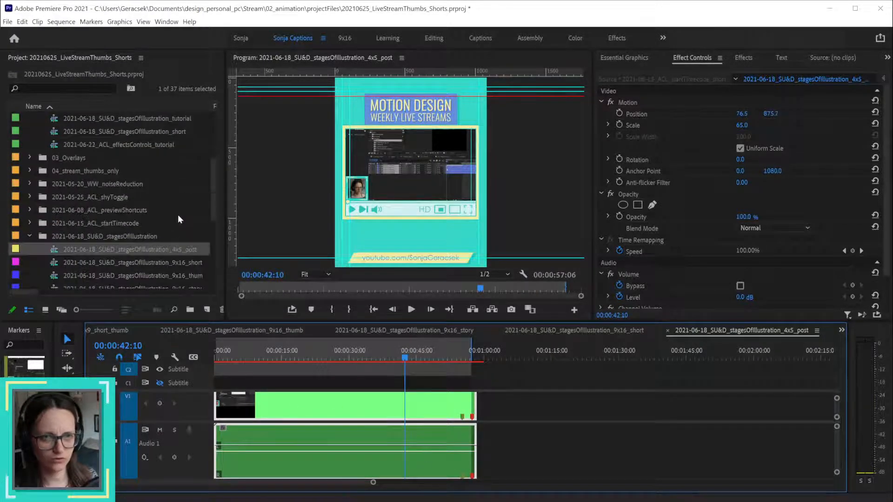
pyautogui.scroll(2, 177, 213)
pyautogui.scroll(-5, 177, 210)
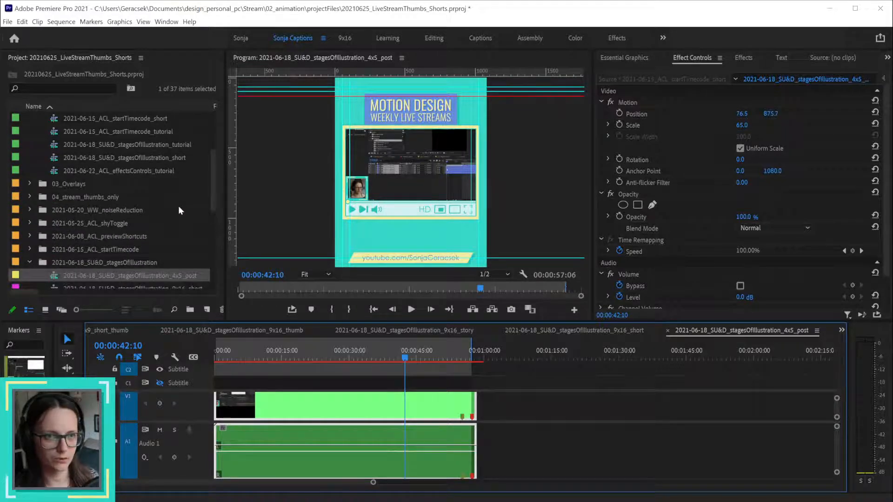
pyautogui.scroll(4, 170, 205)
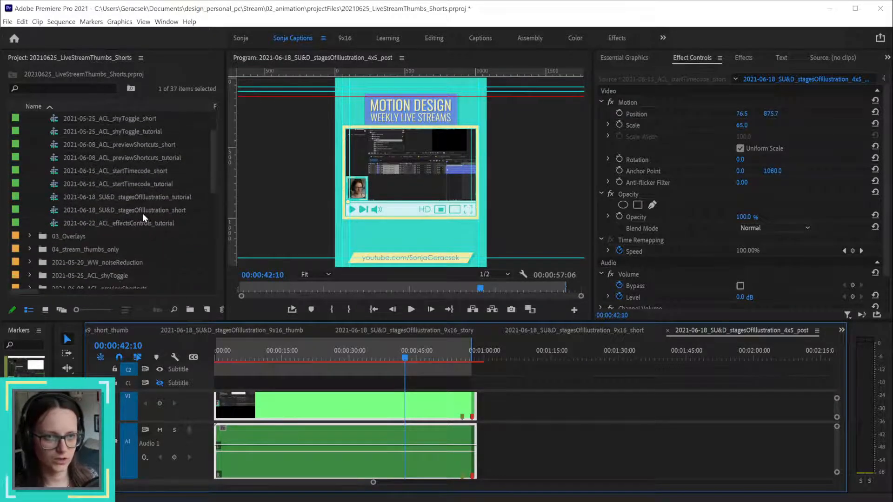
pyautogui.moveTo(142, 213); pyautogui.dragTo(265, 418)
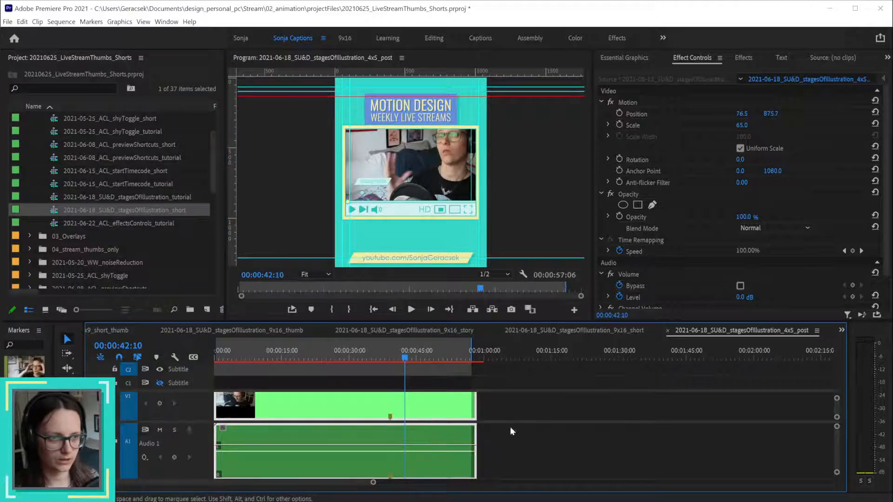
# - Extend the nested clip to its full length and set the 4x5 post sequence's out point at 00:00:59:18
pyautogui.moveTo(475, 412); pyautogui.dragTo(653, 412)
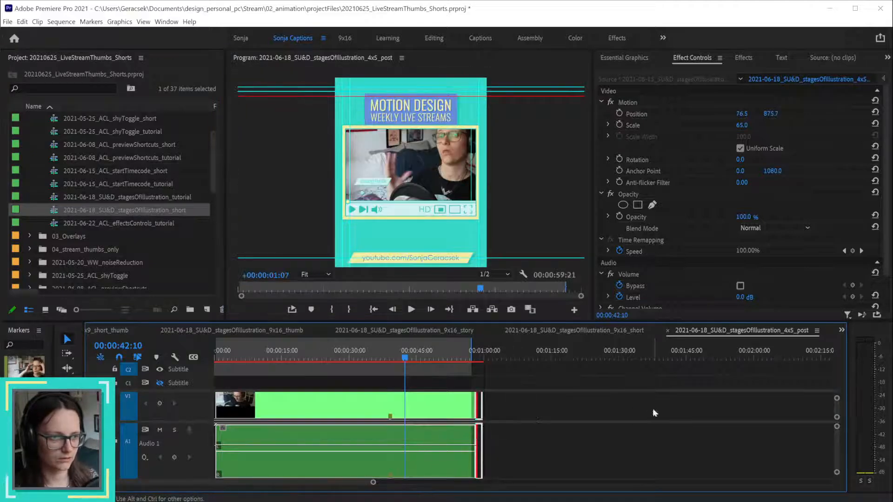
pyautogui.click(483, 358)
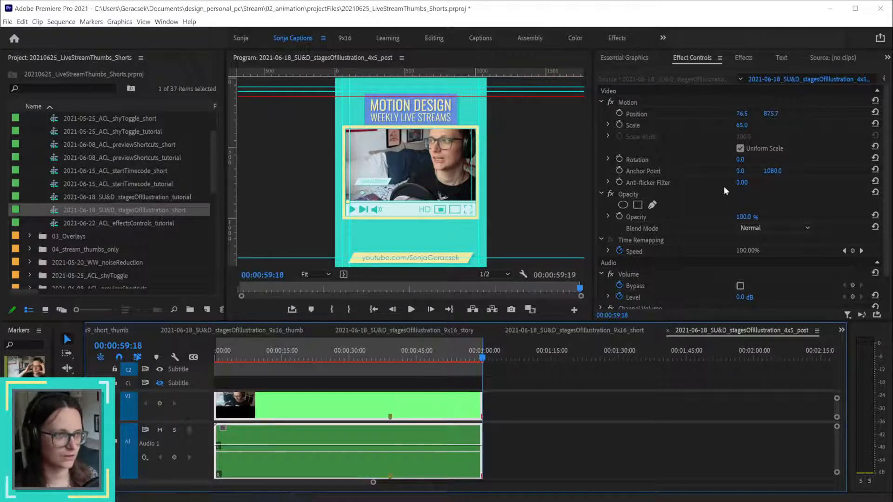
# - Set the 4x5 post clip's scale to 49 and check the scale used by the clip in the 9x16 story sequence
pyautogui.moveTo(742, 125); pyautogui.dragTo(737, 125)
pyautogui.scroll(-5, 103, 241)
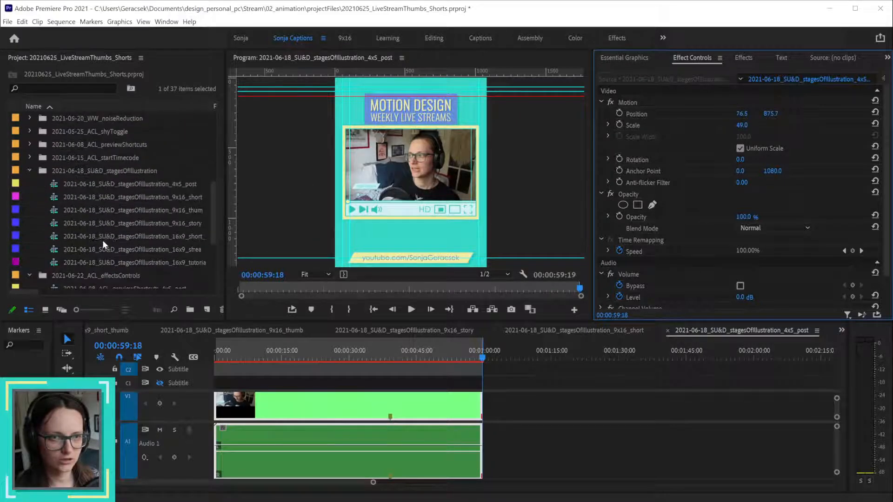
pyautogui.doubleClick(58, 226)
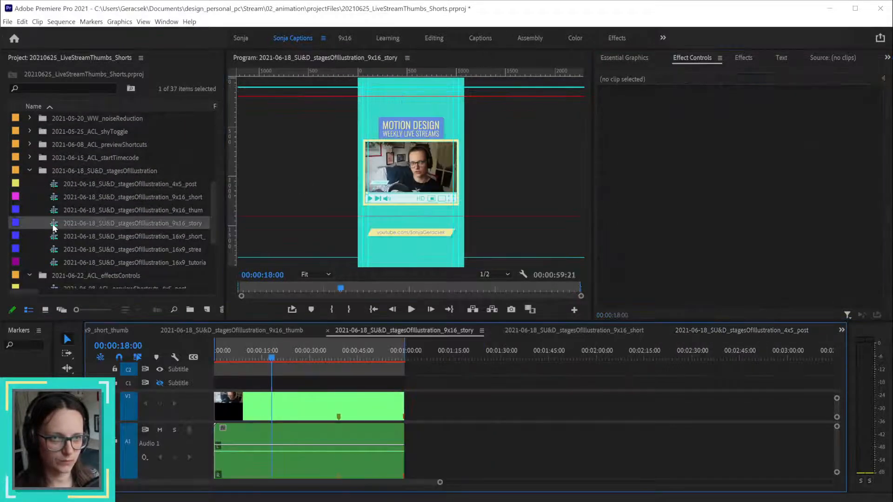
pyautogui.click(361, 406)
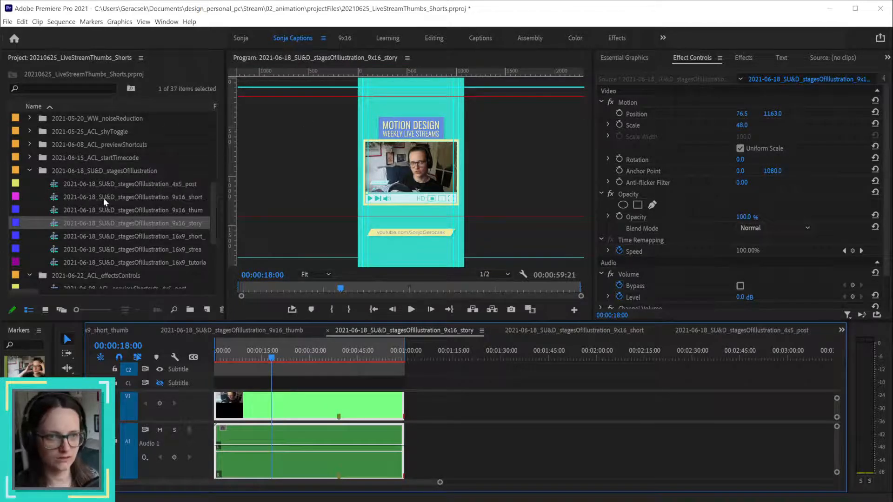
# - Try a scale of 48 on the 4x5 post clip and return it to 49
pyautogui.doubleClick(70, 184)
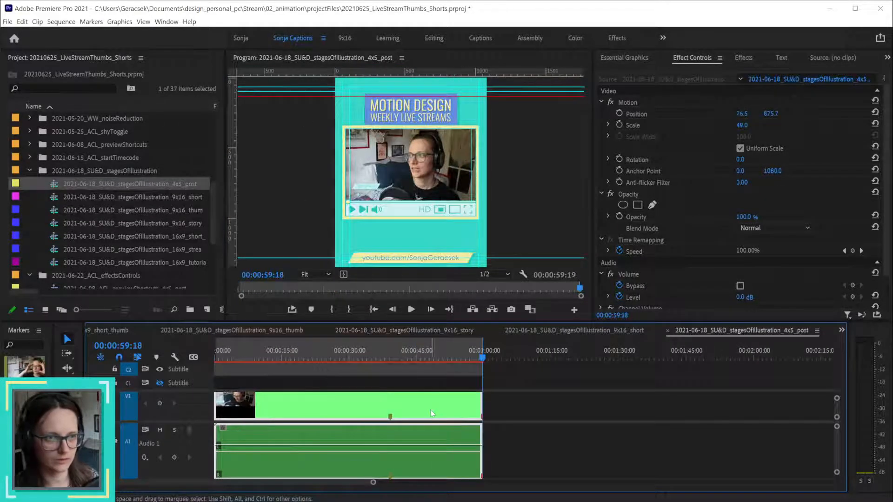
pyautogui.click(744, 126)
pyautogui.write('48')
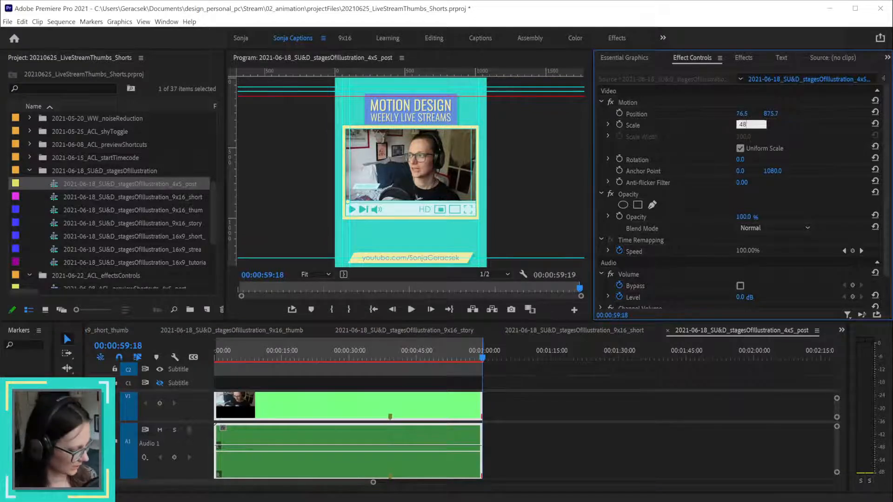
pyautogui.press('Return')
pyautogui.press('Left')
pyautogui.press('Left')
pyautogui.press('alt')
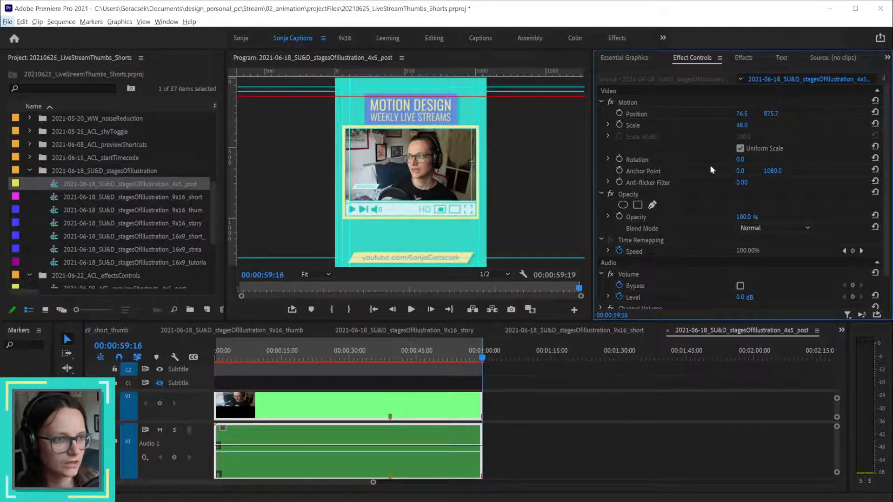
pyautogui.click(755, 124)
pyautogui.write('49')
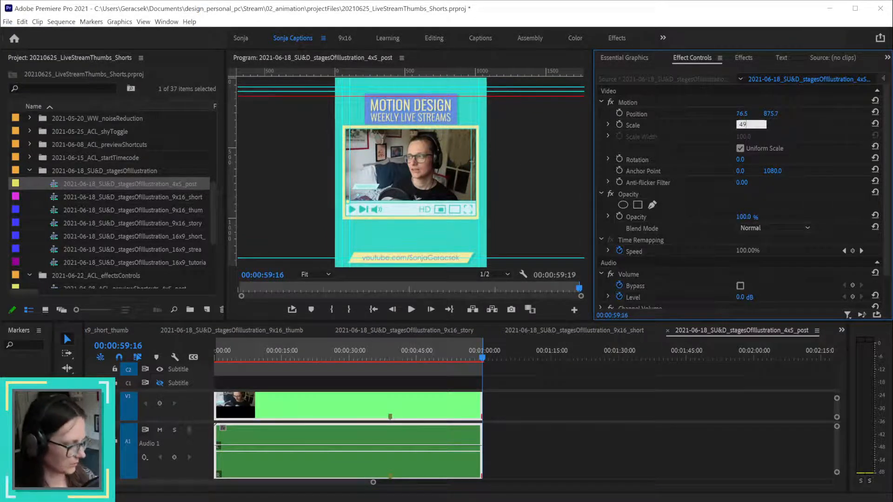
pyautogui.press('Return')
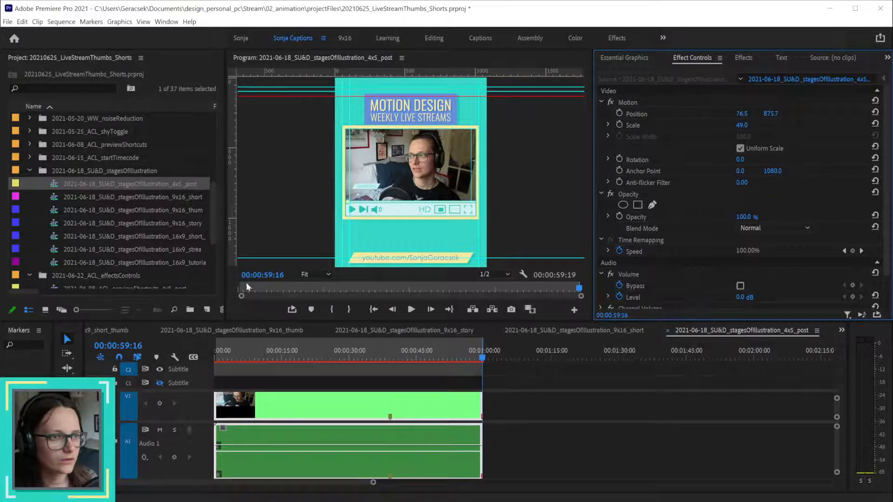
# - Set the scale of the clip in the 9x16 story sequence to 49 and save the project
pyautogui.doubleClick(54, 225)
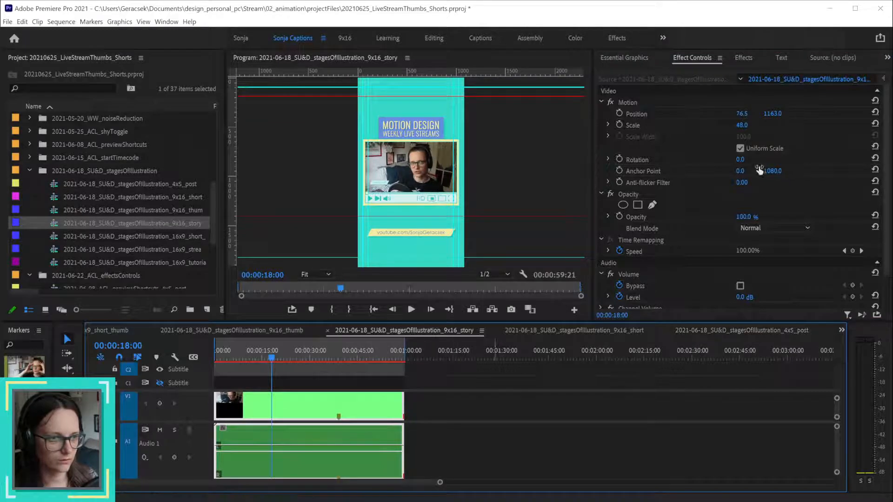
pyautogui.click(750, 124)
pyautogui.write('49')
pyautogui.press('Return')
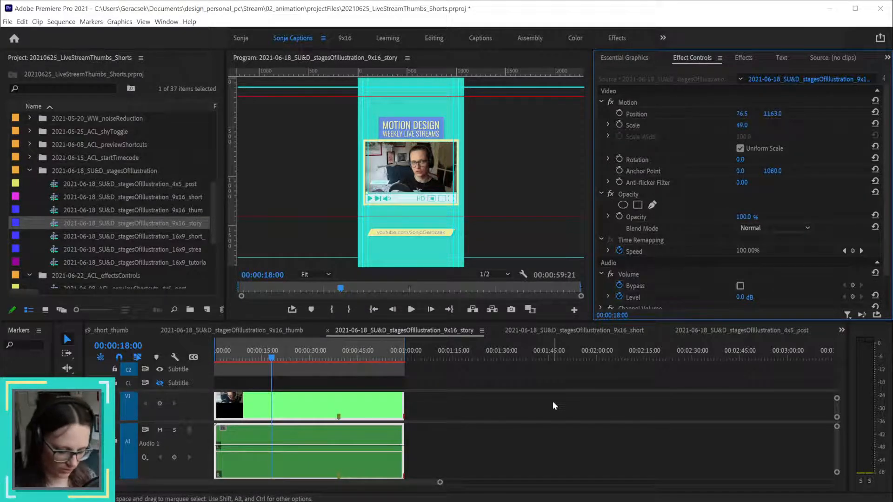
pyautogui.hotkey('ctrl', 's')
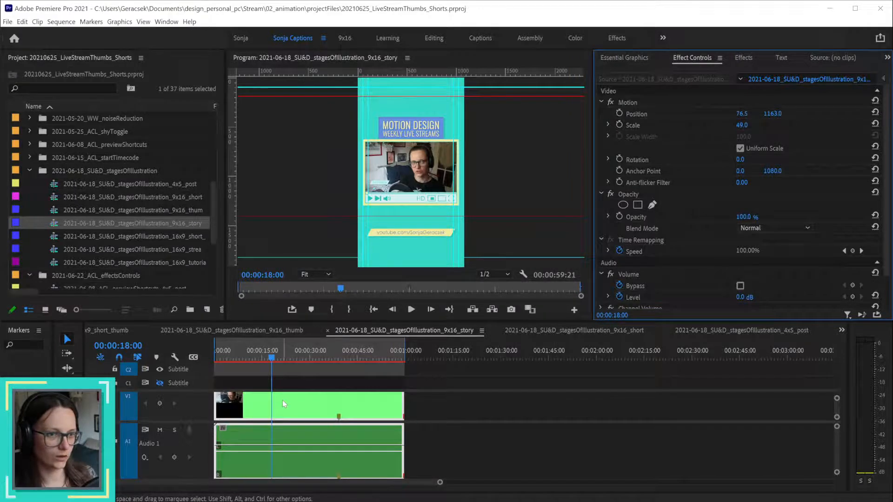
# - Open the nested 2021-06-18_SU&D_stagesOfIllustration_short sequence from the 9x16 story clip and return the playhead to its start
pyautogui.doubleClick(283, 401)
pyautogui.scroll(-7, 413, 426)
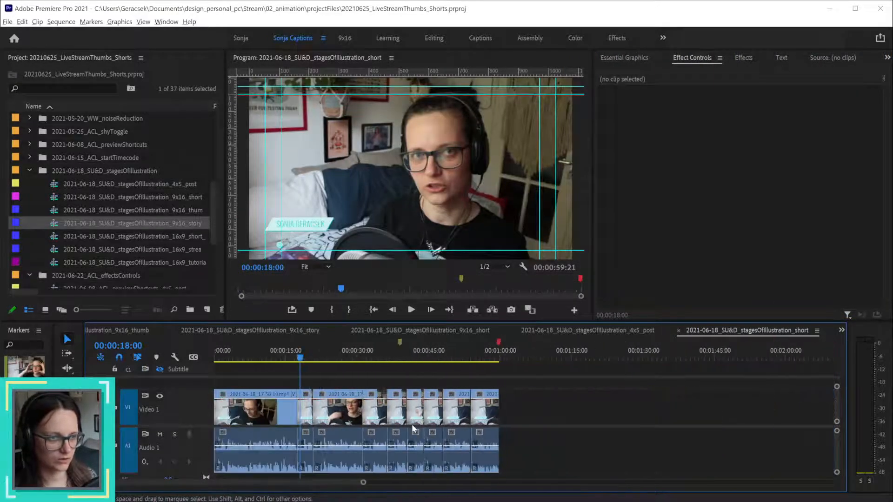
pyautogui.scroll(-3, 413, 426)
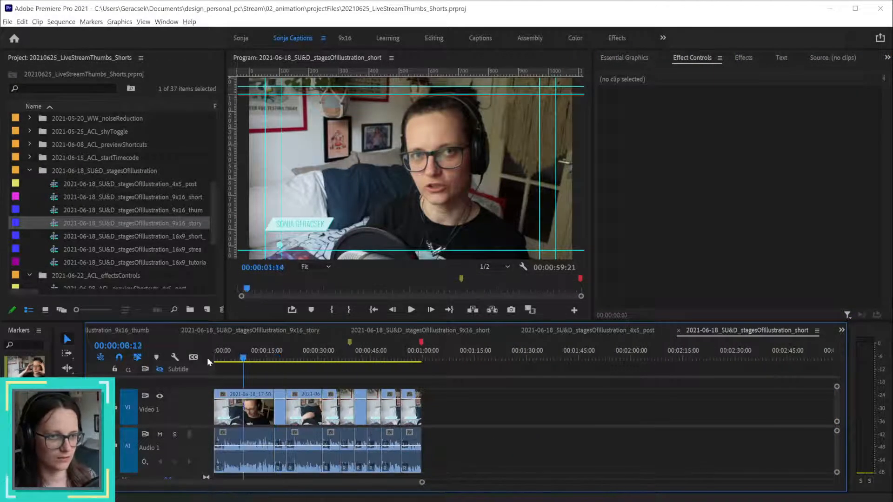
pyautogui.press('Home')
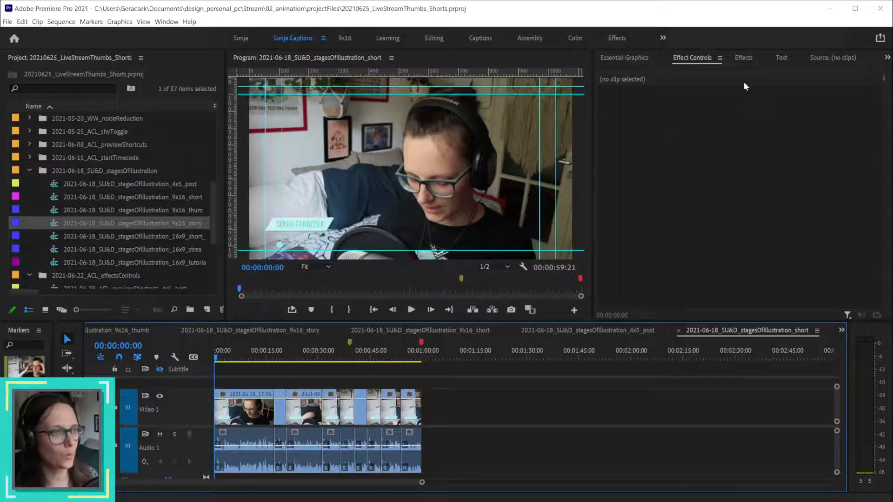
# - Transcribe the full short sequence in English from the audio mix and save the project
pyautogui.click(782, 57)
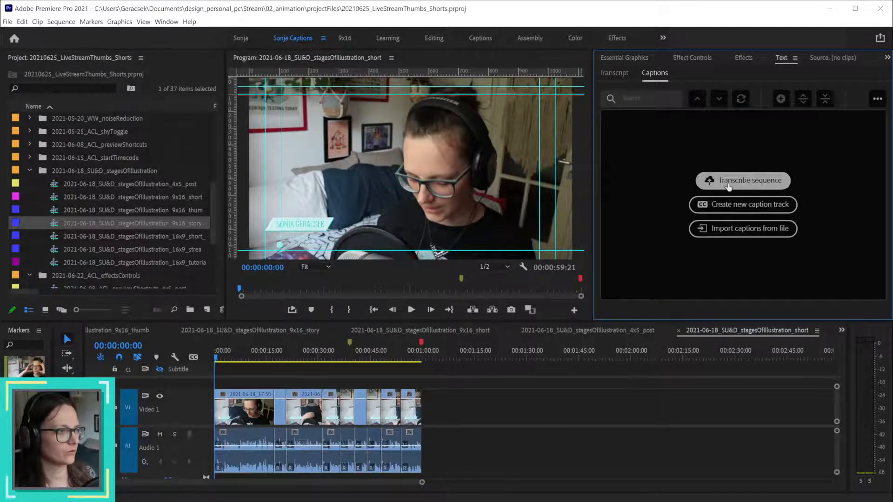
pyautogui.click(751, 182)
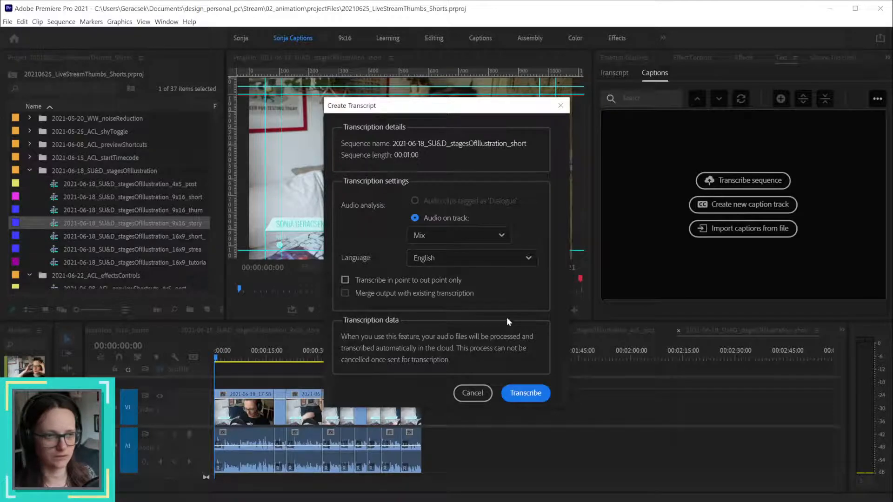
pyautogui.click(528, 394)
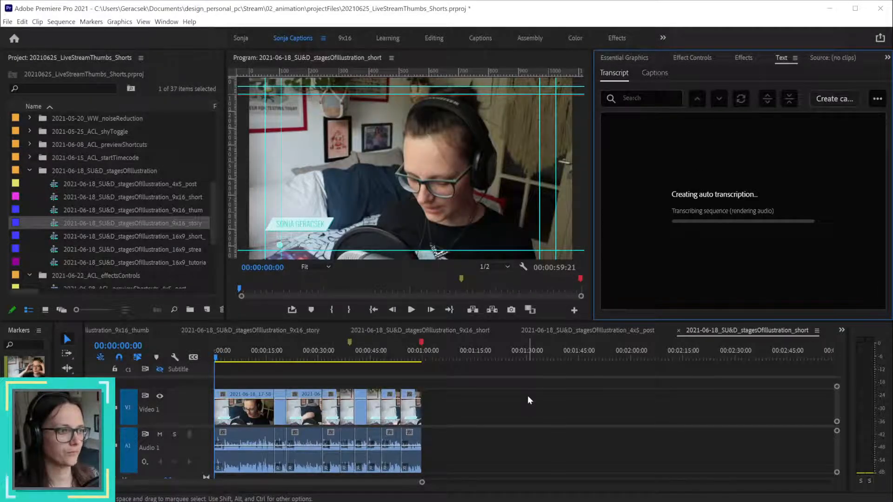
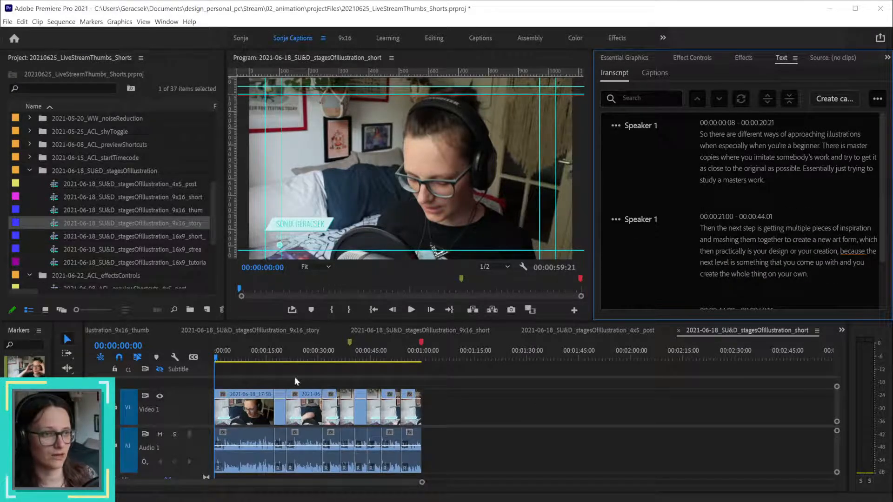
pyautogui.click(216, 359)
pyautogui.moveTo(207, 361)
pyautogui.mouseDown()
pyautogui.moveTo(235, 361)
pyautogui.moveTo(200, 365)
pyautogui.mouseUp()
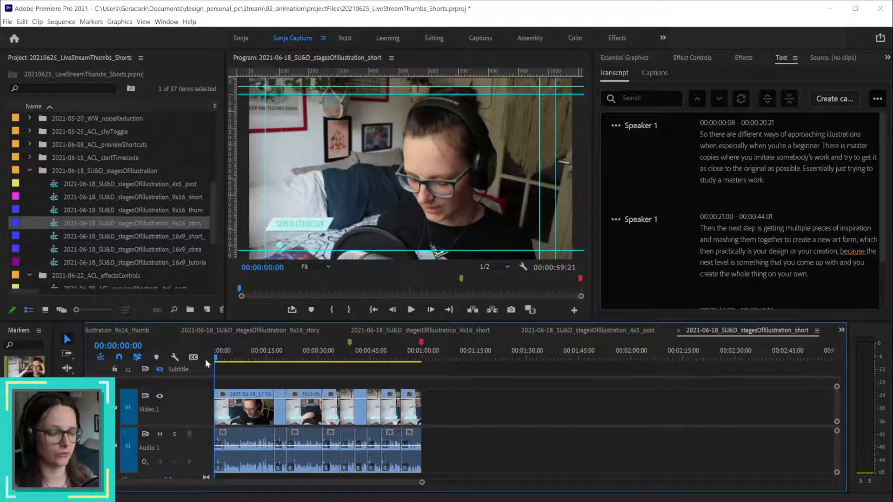
pyautogui.hotkey('ctrl', 's')
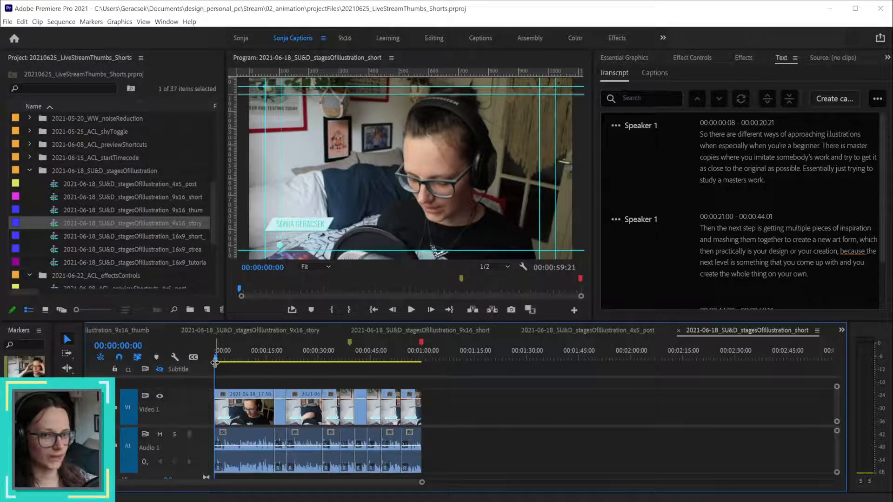
# - Play the opening against the transcript and correct "illustrations" to "illustration" in the first segment
pyautogui.press('space')
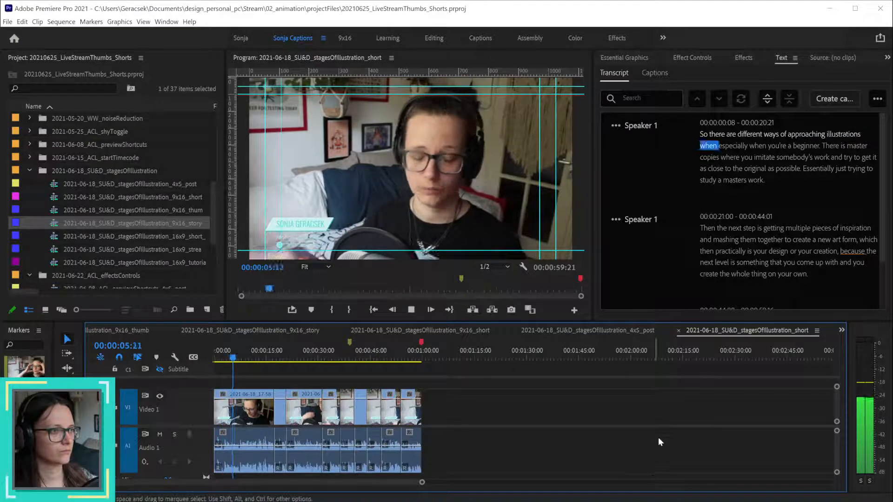
pyautogui.doubleClick(848, 133)
pyautogui.press('BackSpace')
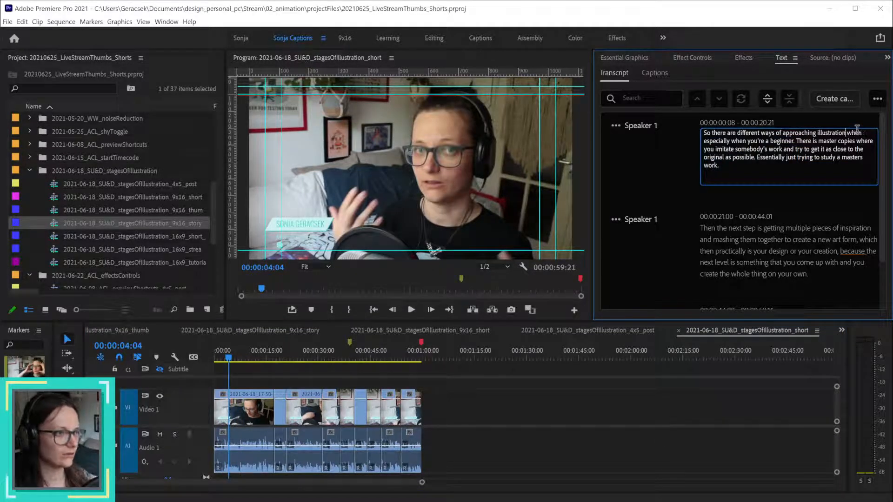
pyautogui.press('Return')
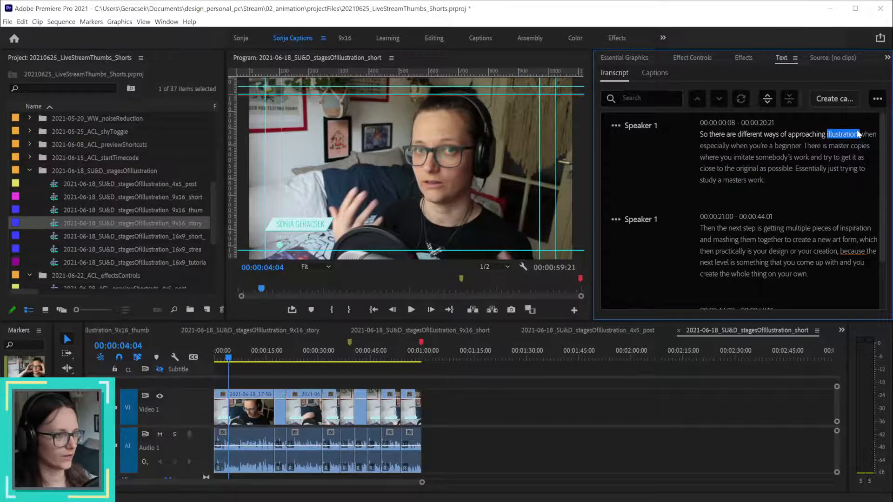
# - Continue checking the transcript against the playback and insert a dash between "when" and "especially" in the first segment
pyautogui.click(229, 359)
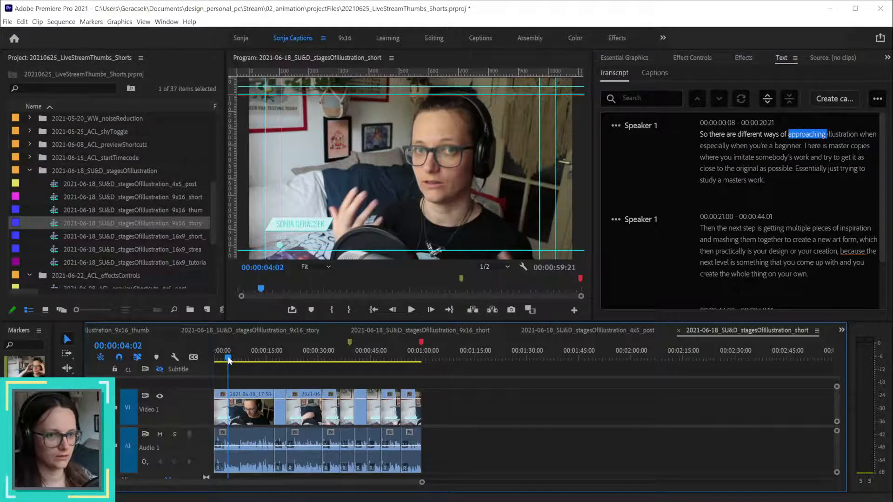
pyautogui.press('space')
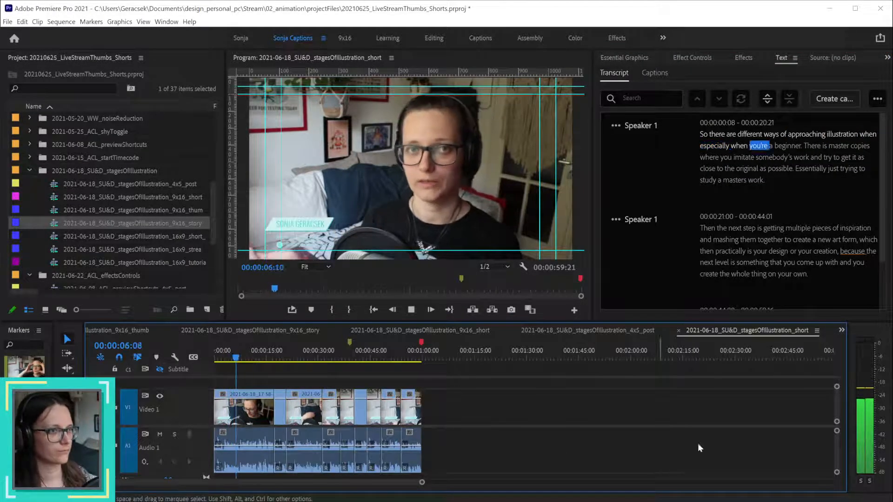
pyautogui.press('space')
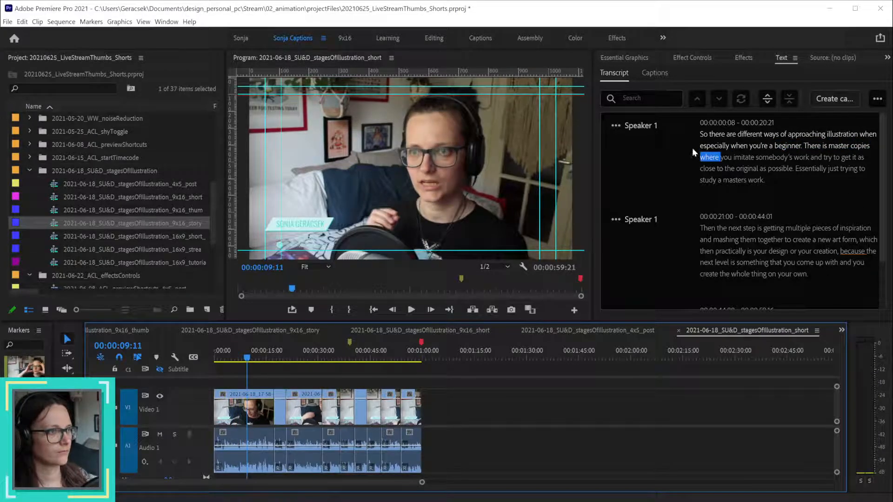
pyautogui.doubleClick(704, 148)
pyautogui.click(704, 137)
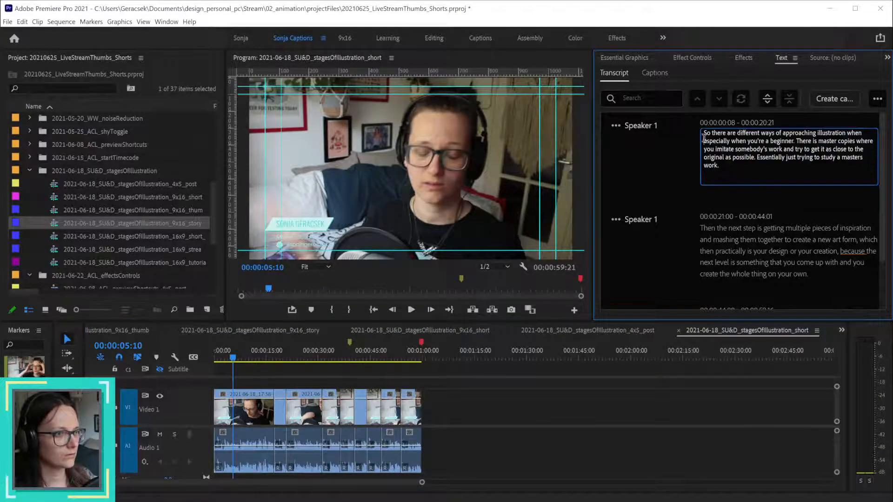
pyautogui.write('-')
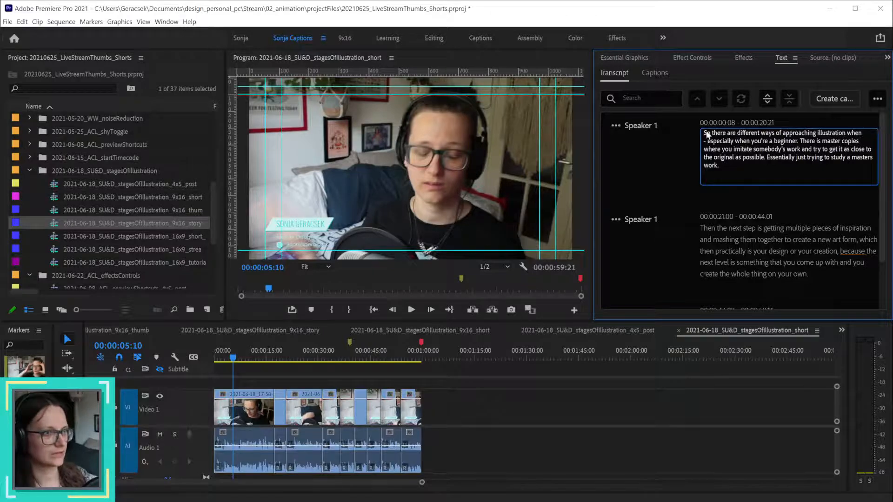
pyautogui.press('Escape')
# - Play on from the dash and add a comma after "master copies" in the first transcript segment
pyautogui.click(233, 362)
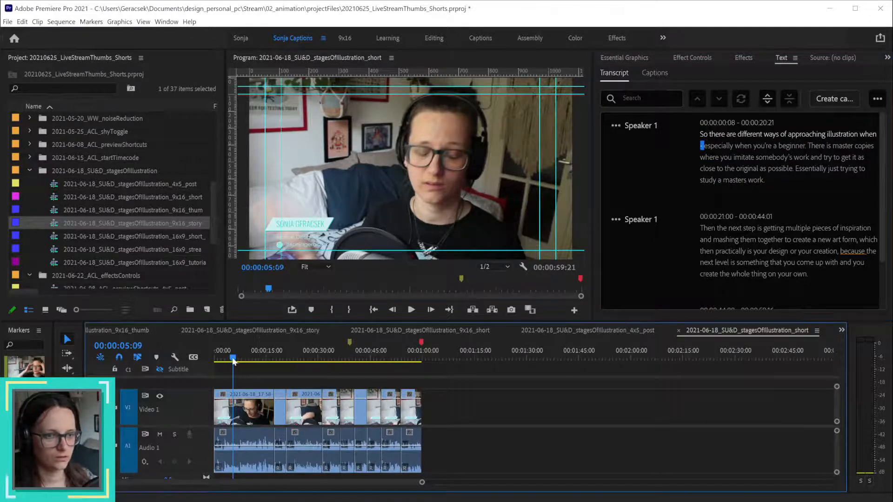
pyautogui.press('space')
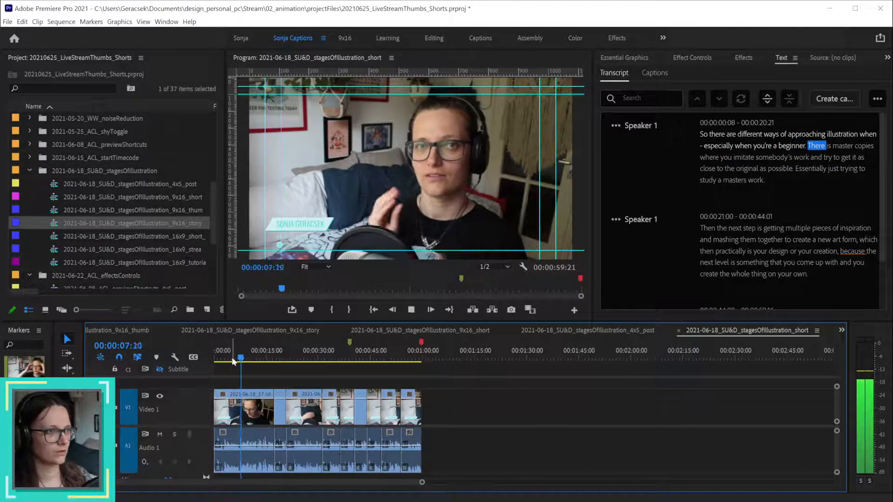
pyautogui.press('space')
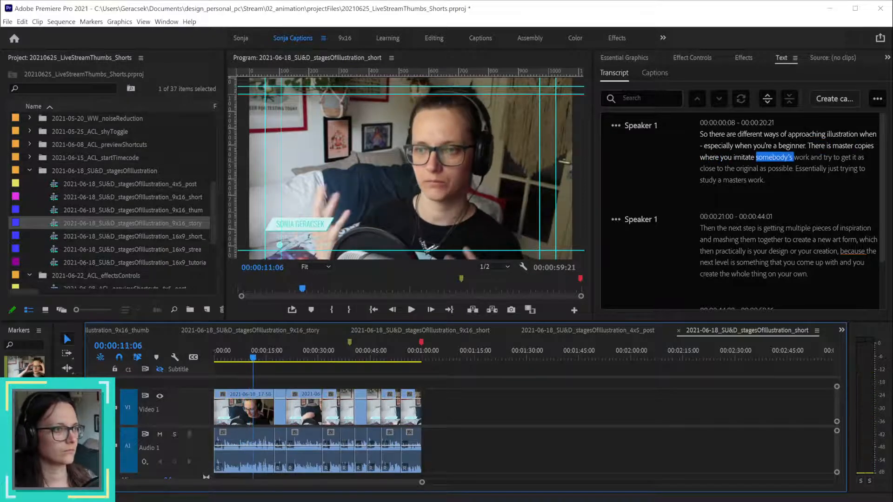
pyautogui.doubleClick(873, 147)
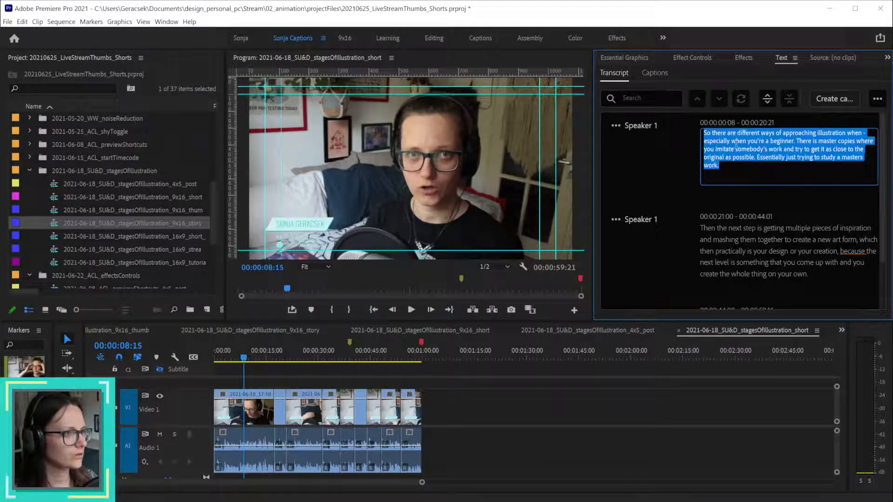
pyautogui.click(855, 140)
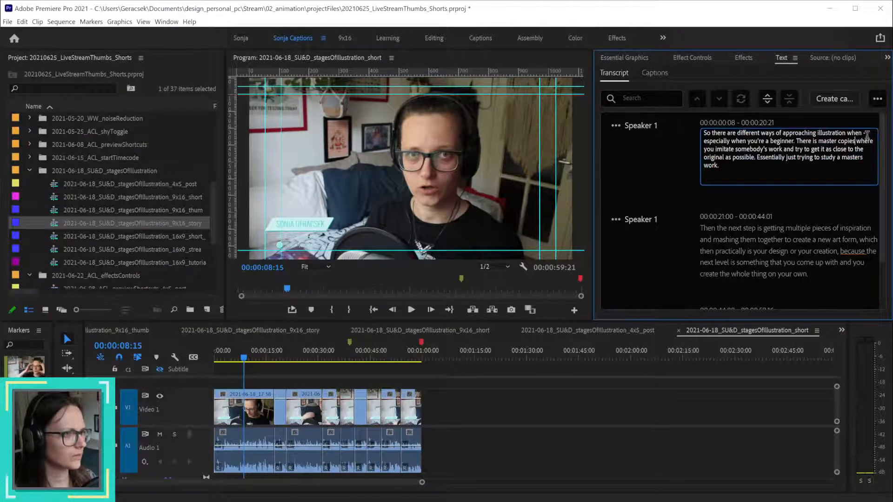
pyautogui.press('Escape')
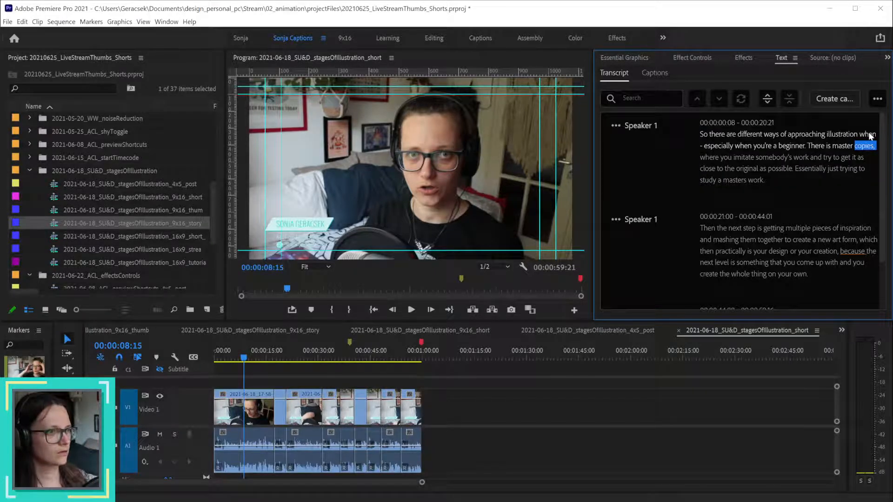
# - Play the rest of the first transcript segment and correct "masters work" to "master's work"
pyautogui.click(242, 361)
pyautogui.press('space')
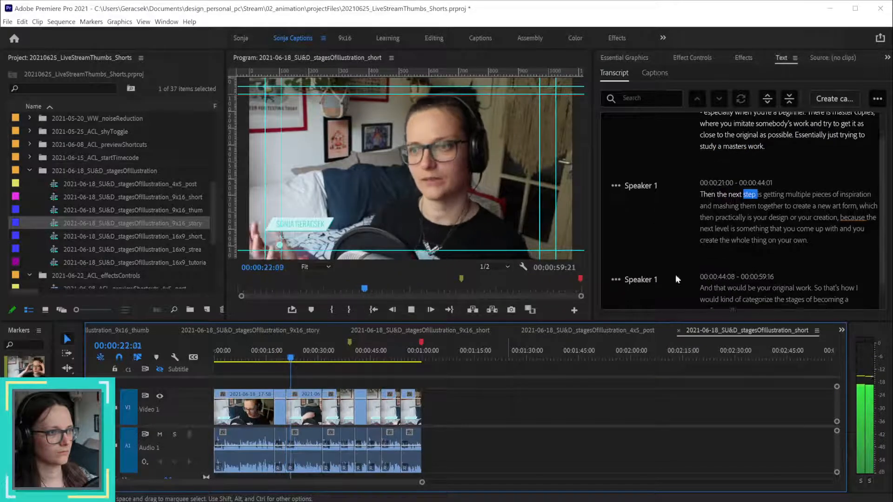
pyautogui.doubleClick(749, 141)
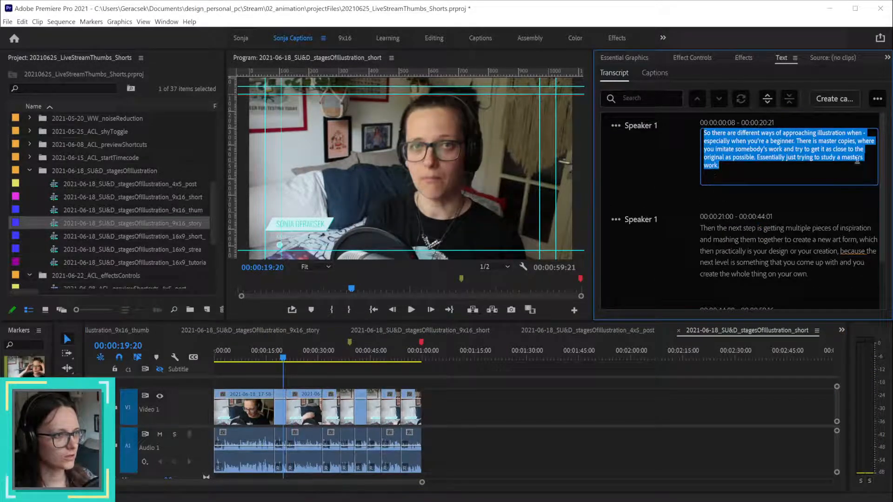
pyautogui.click(864, 157)
pyautogui.press('Left')
pyautogui.write("'")
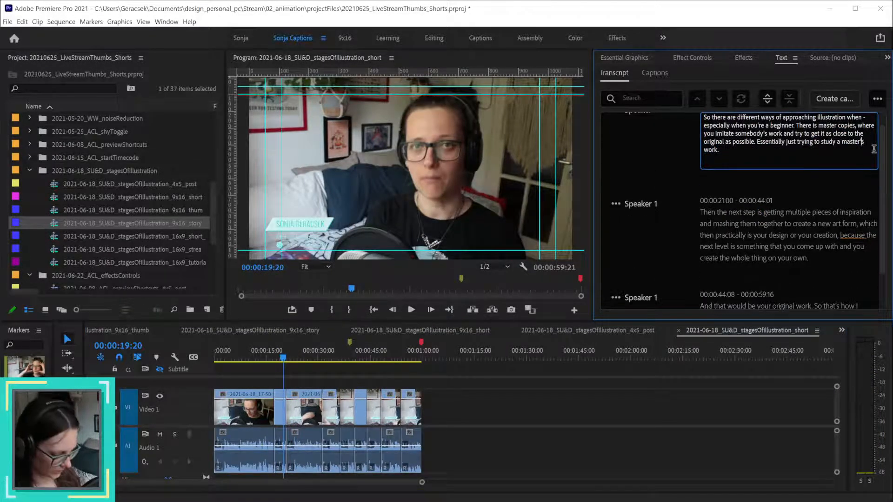
pyautogui.press('Escape')
# - Review the second transcript segment, trim the clip ending before "because" back to 00:00:36:09 and ripple delete the gap
pyautogui.click(284, 358)
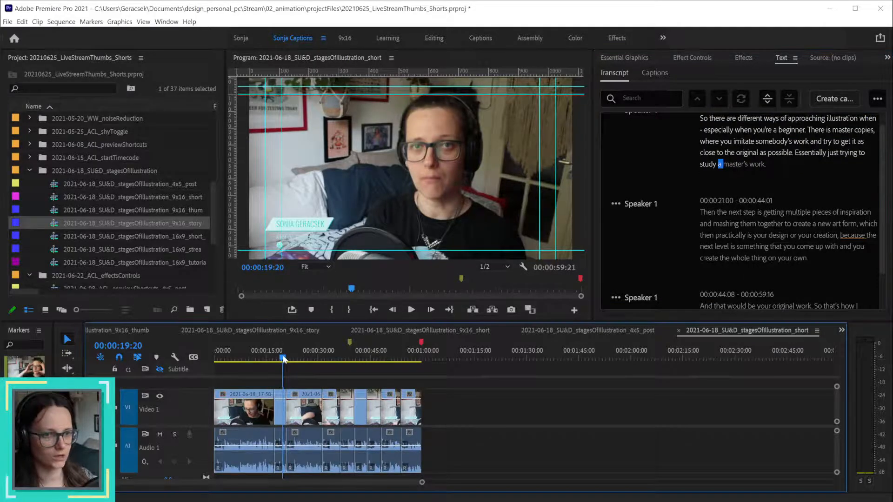
pyautogui.press('space')
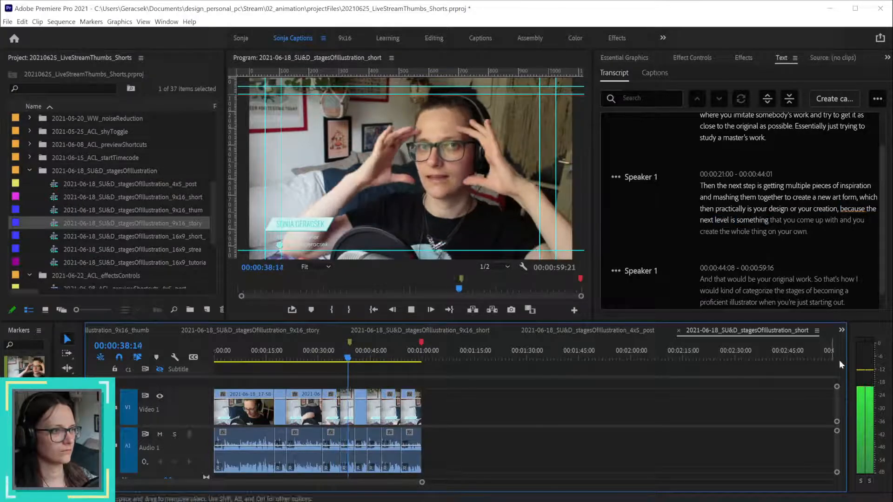
pyautogui.press('space')
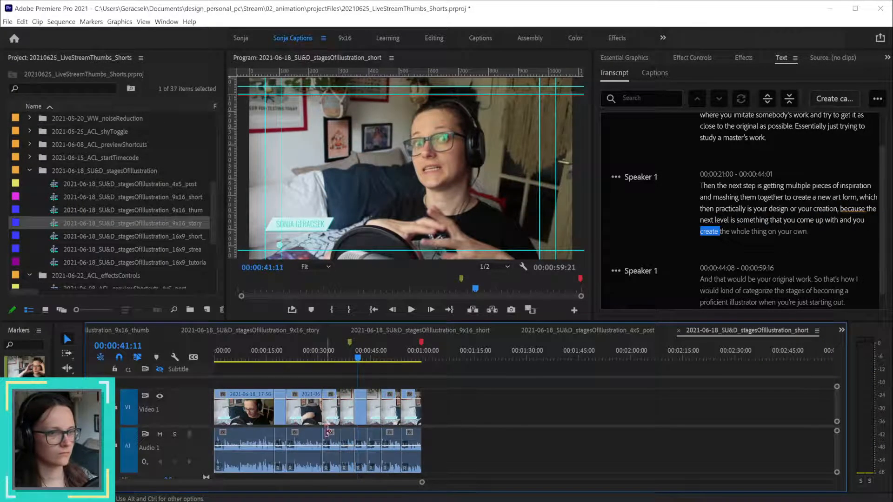
pyautogui.scroll(5, 336, 426)
pyautogui.moveTo(367, 354); pyautogui.dragTo(382, 353)
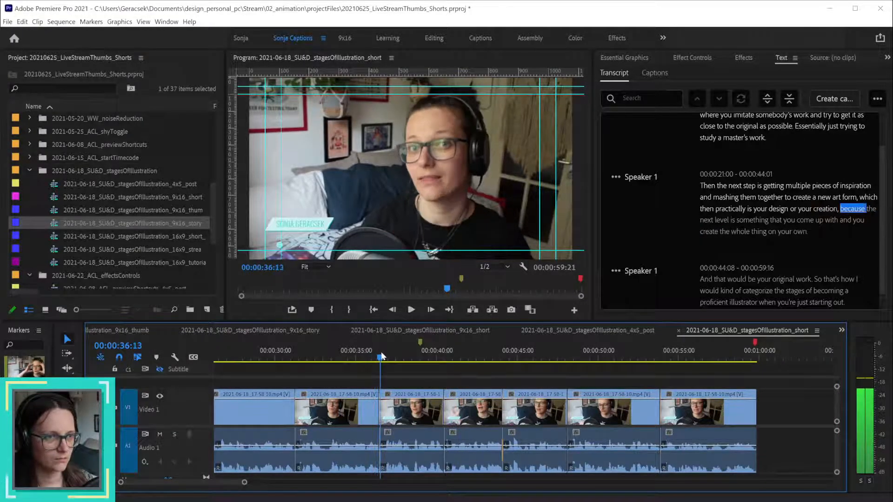
pyautogui.scroll(10, 351, 427)
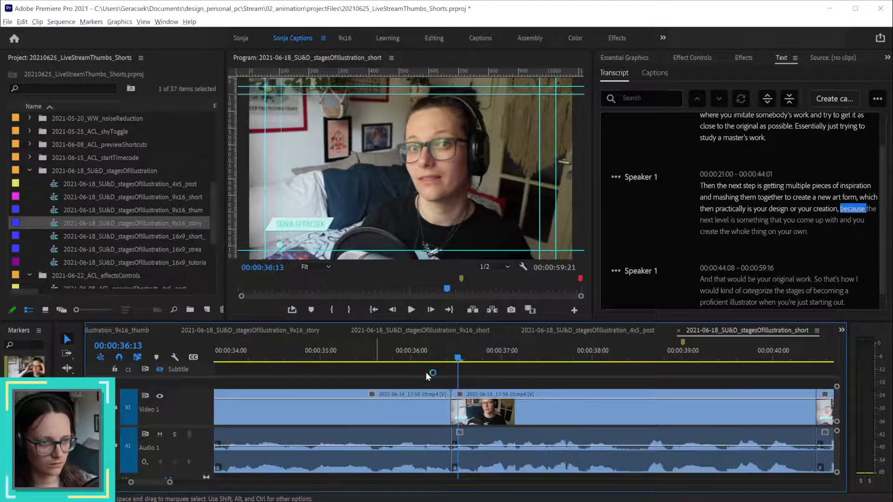
pyautogui.moveTo(435, 356); pyautogui.dragTo(445, 355)
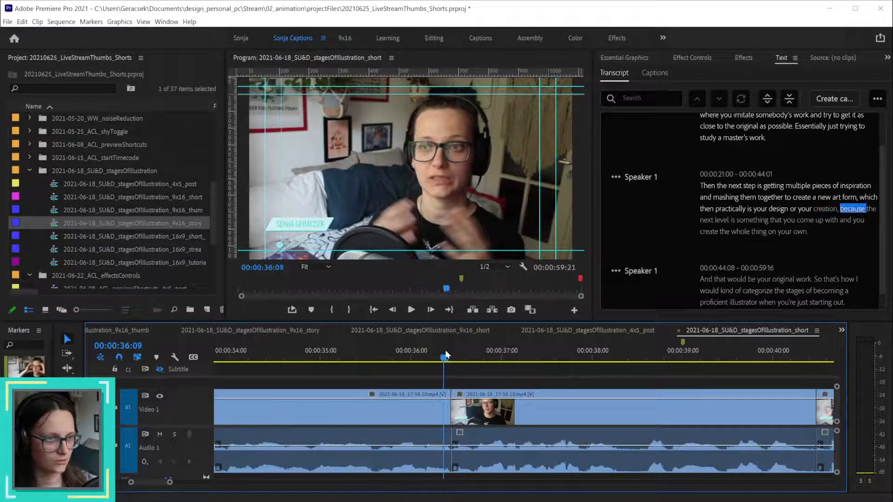
pyautogui.moveTo(447, 421); pyautogui.dragTo(444, 421)
pyautogui.rightClick(448, 415)
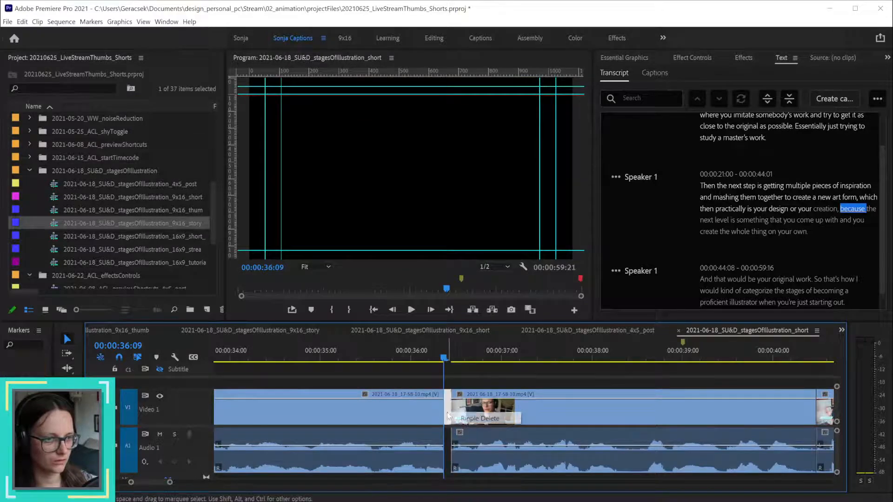
pyautogui.click(479, 419)
# - Play back the tightened cut around 00:00:36:09 to check the transition
pyautogui.click(408, 354)
pyautogui.press('space')
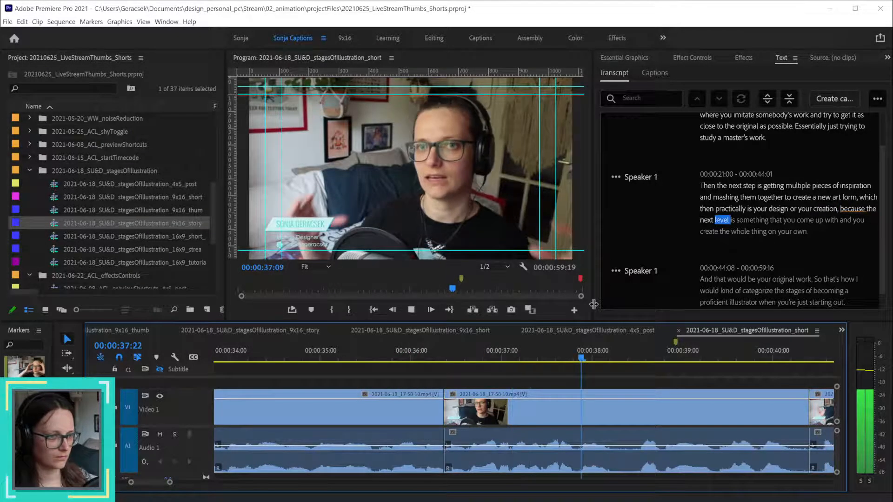
pyautogui.press('space')
pyautogui.scroll(-5, 590, 399)
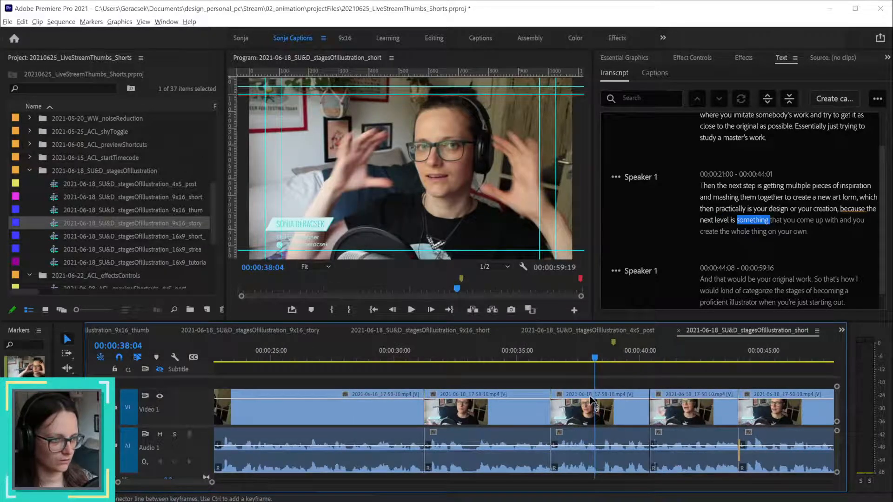
# - Check the short sequence at the marker near 00:00:38:23 and scrub through its final clip to the end
pyautogui.click(613, 358)
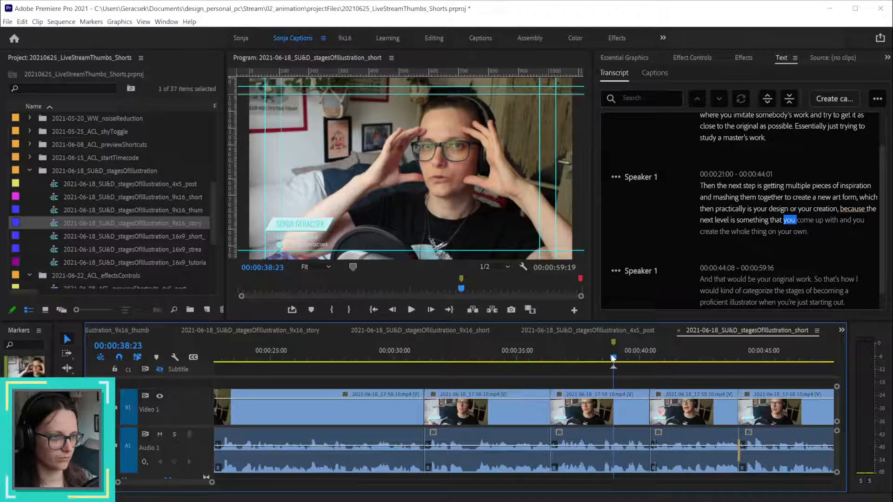
pyautogui.scroll(3, 706, 393)
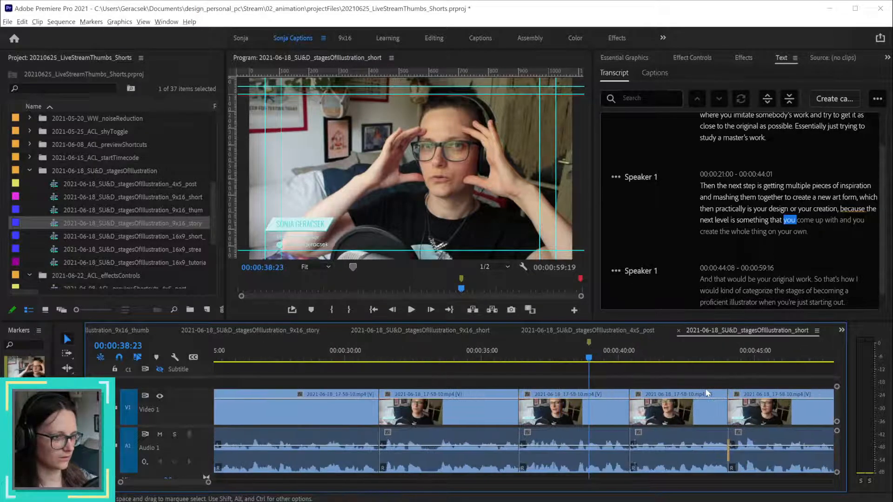
pyautogui.scroll(-5, 670, 375)
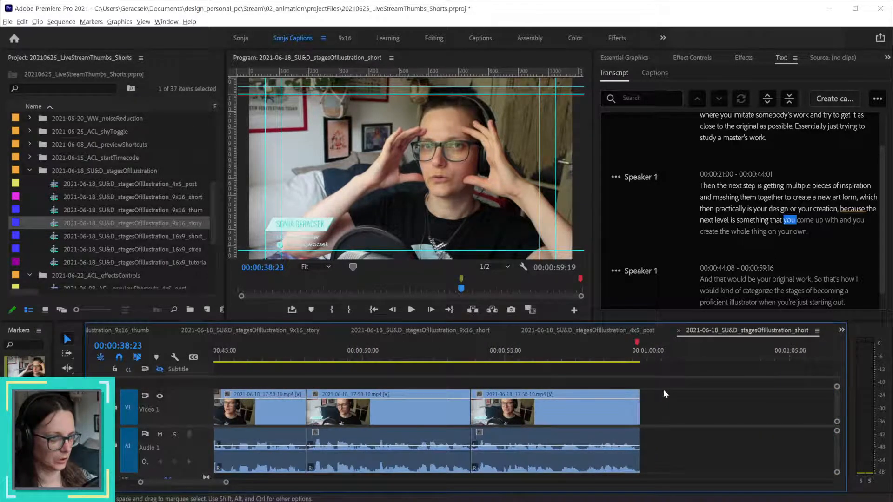
pyautogui.scroll(3, 665, 394)
pyautogui.moveTo(629, 359); pyautogui.dragTo(533, 358)
pyautogui.scroll(-1, 590, 394)
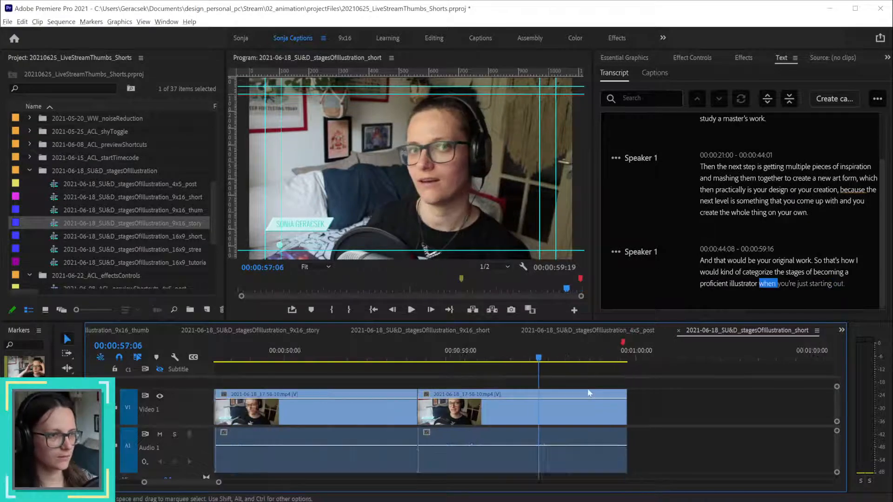
pyautogui.scroll(-4, 589, 393)
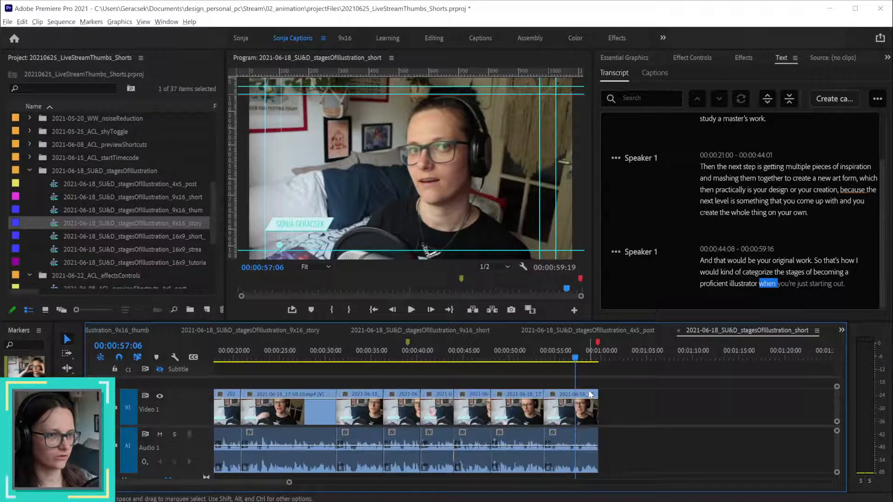
# - Replace "because" with "but" in the second transcript segment and play the short sequence from 00:00:36:09 to its end
pyautogui.click(384, 358)
pyautogui.scroll(2, 400, 395)
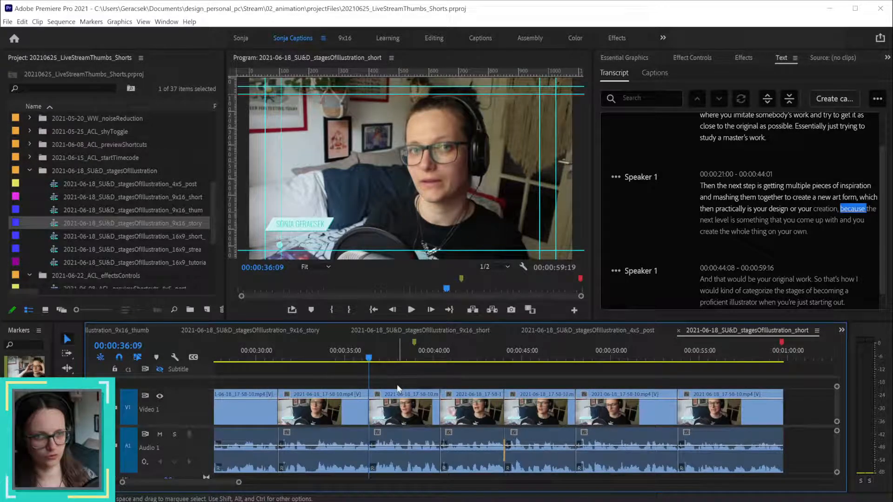
pyautogui.doubleClick(850, 211)
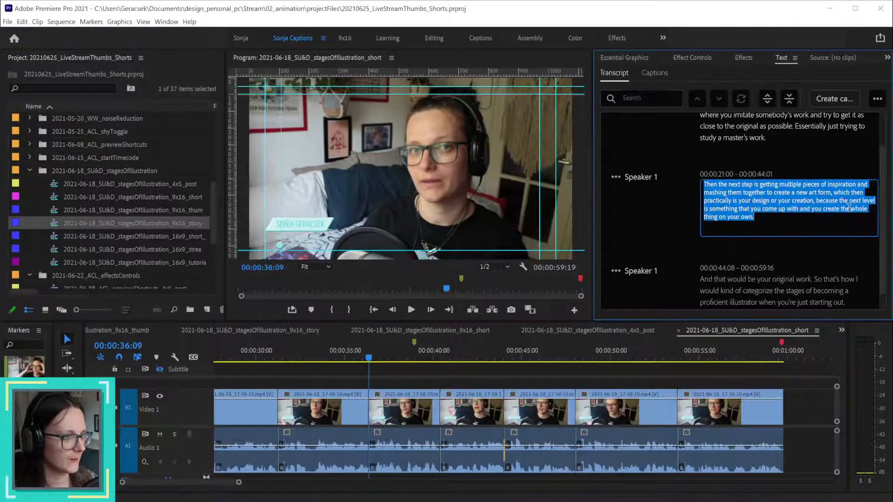
pyautogui.doubleClick(821, 201)
pyautogui.write('but')
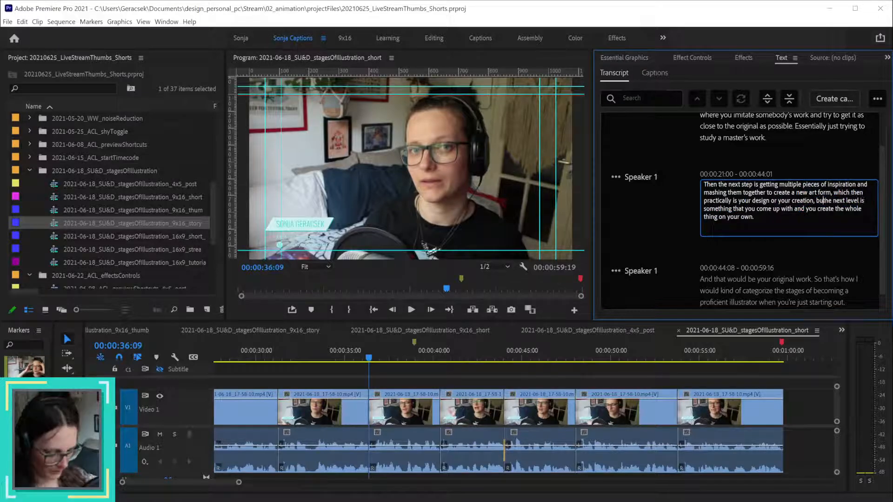
pyautogui.press('Return')
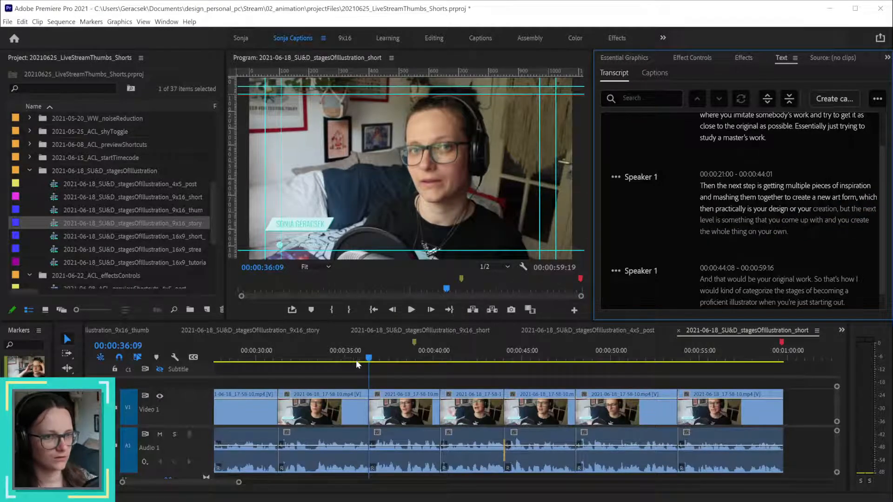
pyautogui.press('space')
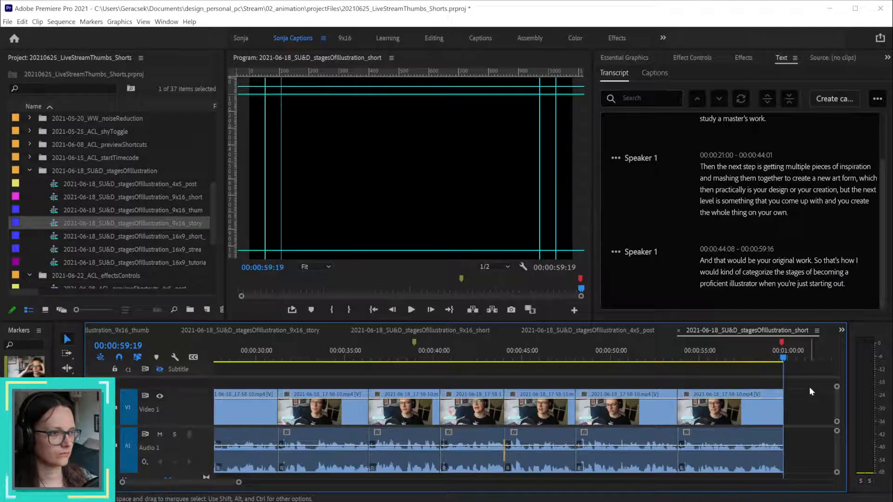
# - Create captions from the sequence transcript in Subtitle format with the SG Post style
pyautogui.click(876, 98)
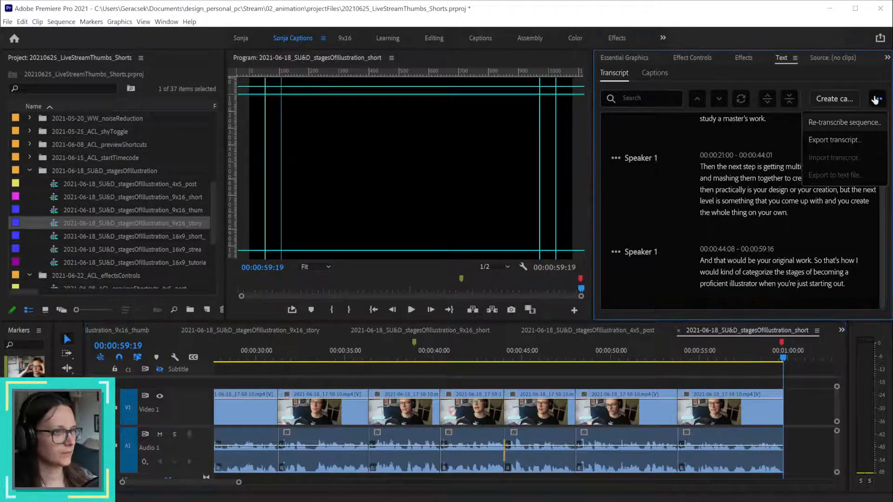
pyautogui.click(807, 413)
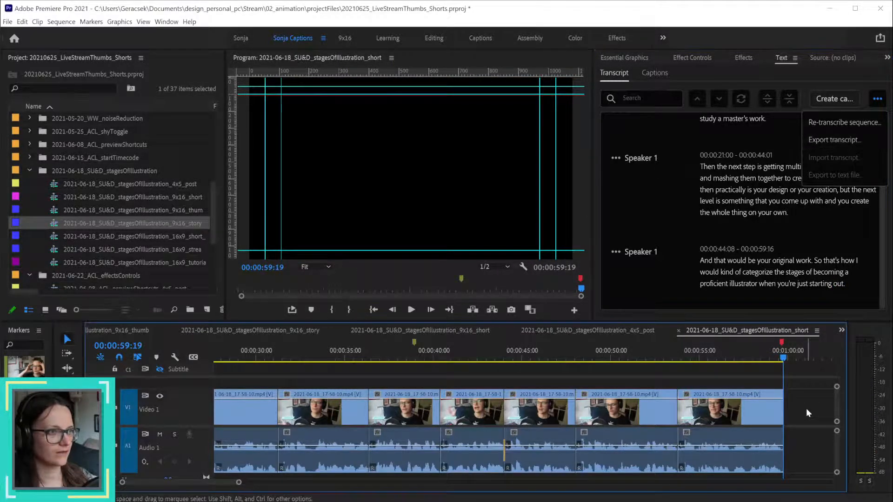
pyautogui.scroll(3, 438, 403)
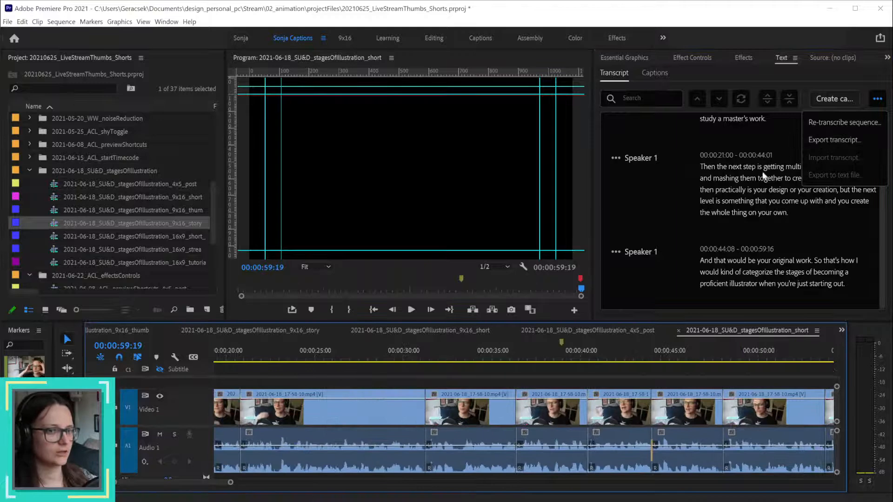
pyautogui.click(830, 99)
pyautogui.click(383, 264)
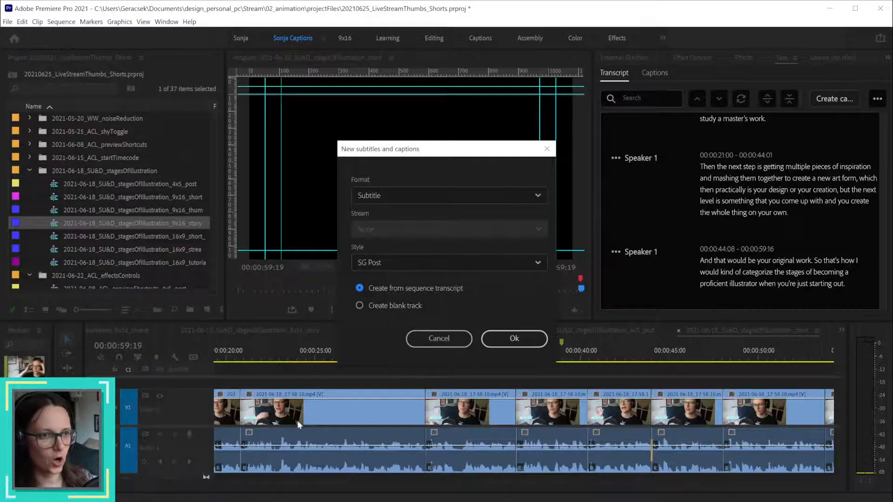
pyautogui.click(527, 342)
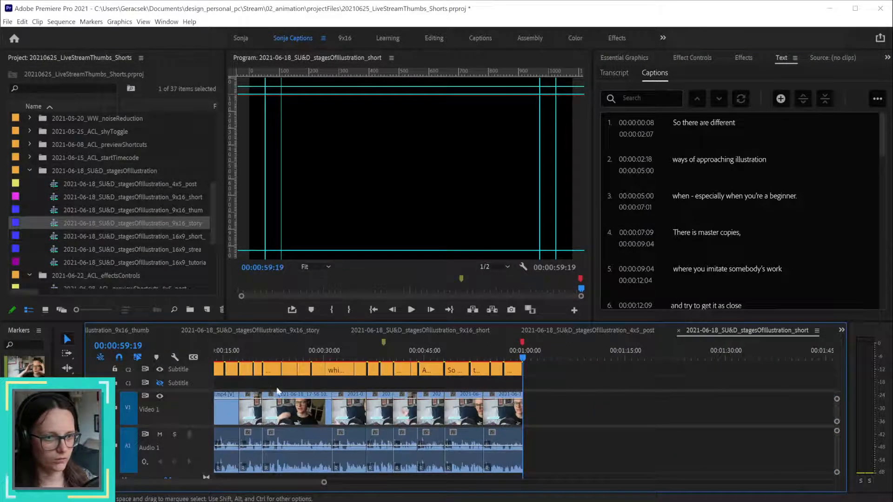
# - Hide the short sequence's new subtitle track, copy all its captions to the start of the 4x5_post sequence and scrub through them
pyautogui.click(159, 370)
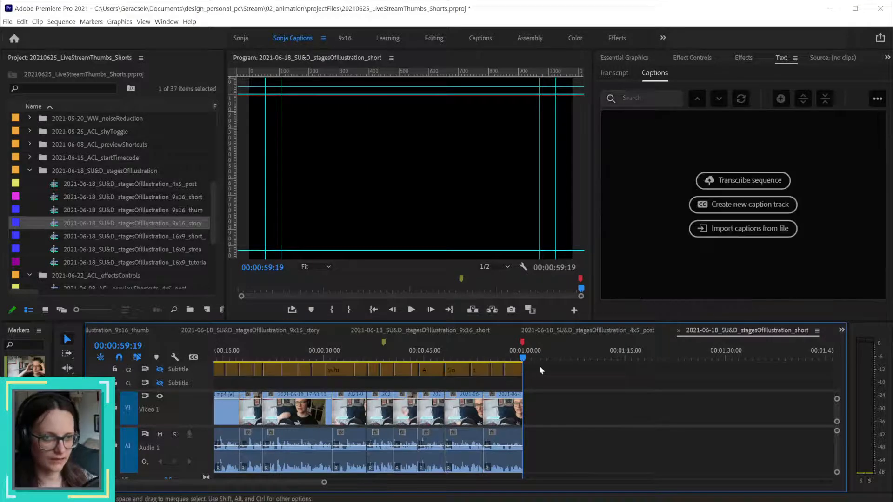
pyautogui.moveTo(541, 369); pyautogui.dragTo(120, 375)
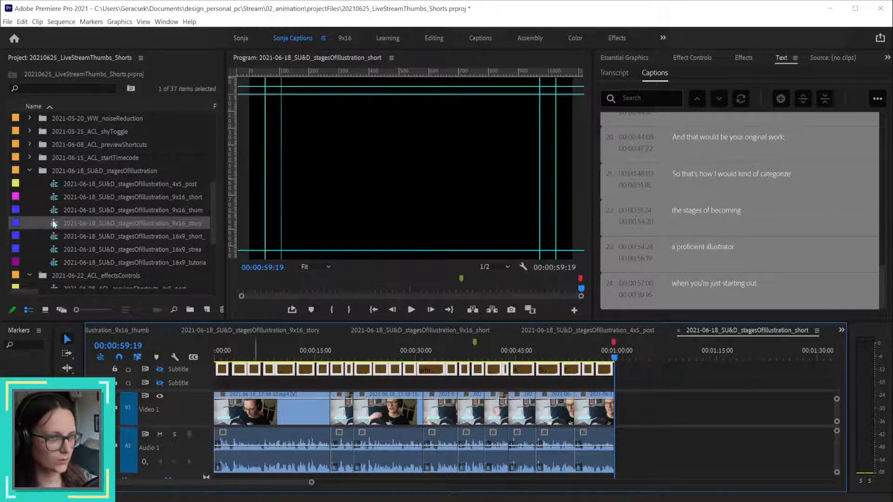
pyautogui.doubleClick(55, 186)
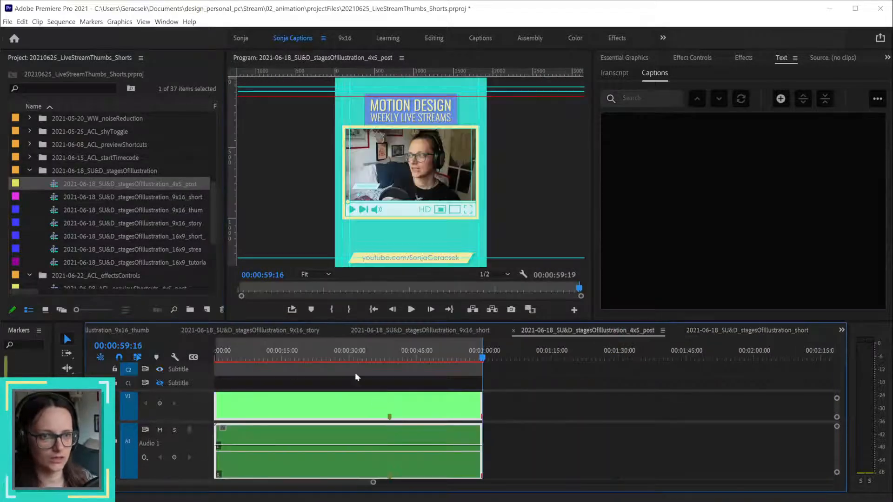
pyautogui.moveTo(373, 483); pyautogui.dragTo(539, 482)
pyautogui.moveTo(249, 358); pyautogui.dragTo(136, 369)
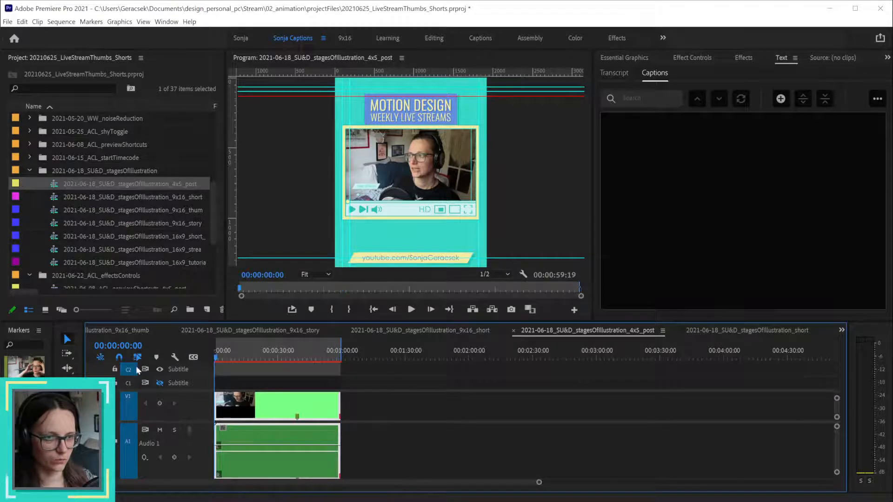
pyautogui.hotkey('ctrl', 'v')
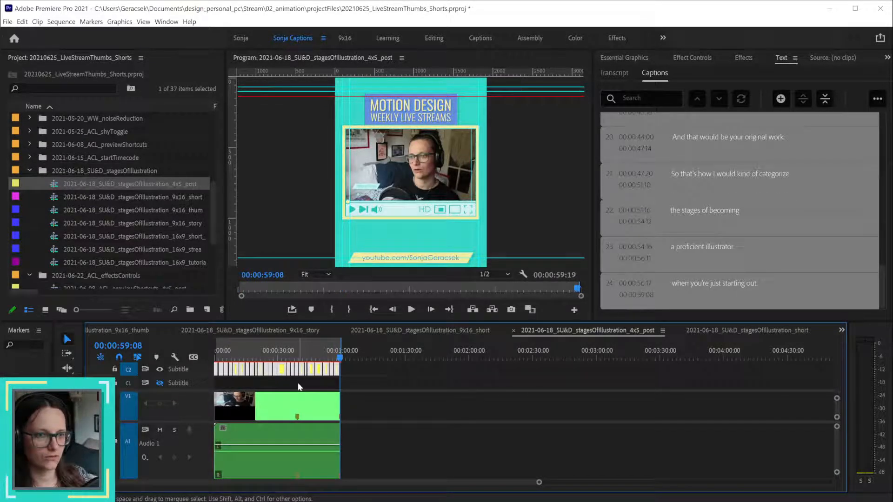
pyautogui.press('Home')
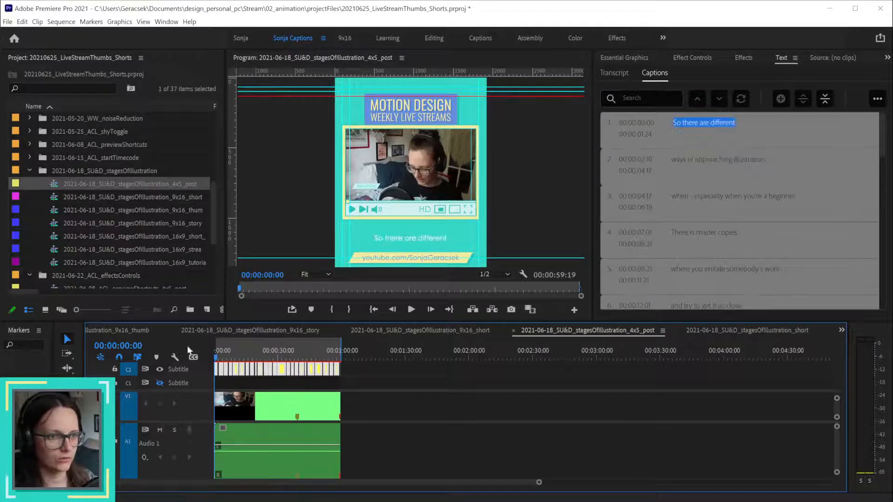
pyautogui.moveTo(217, 347); pyautogui.dragTo(256, 347)
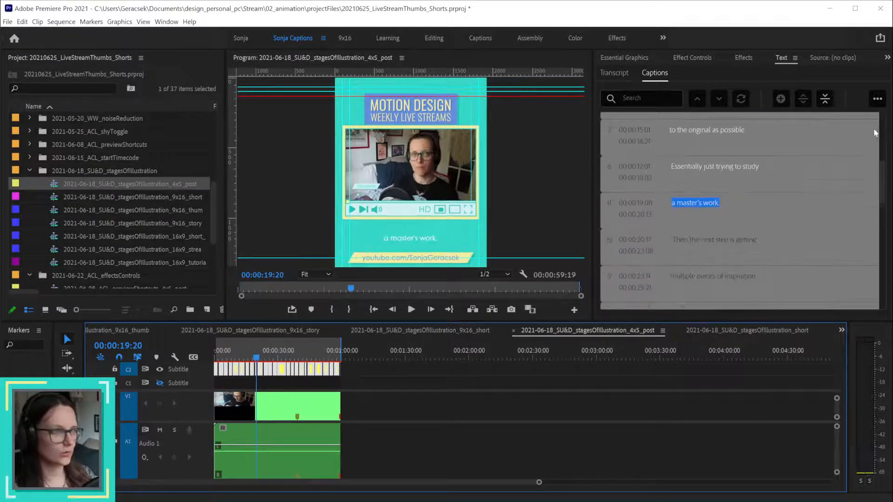
pyautogui.click(877, 99)
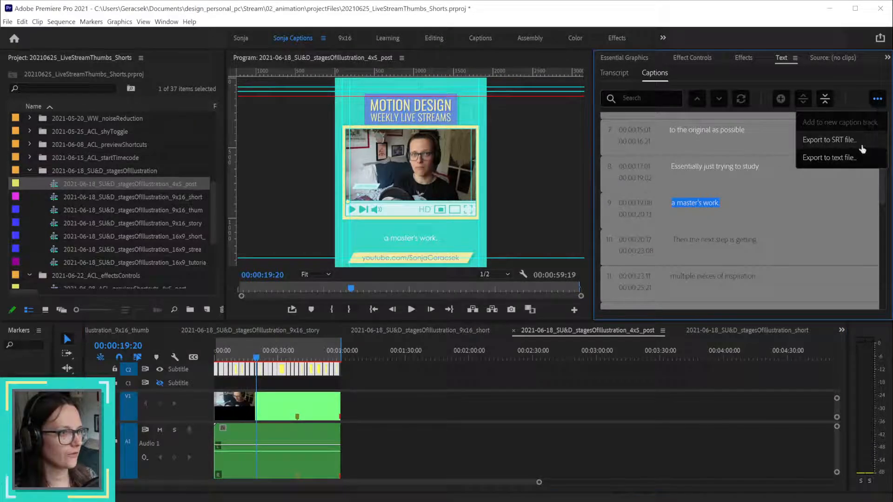
pyautogui.click(847, 138)
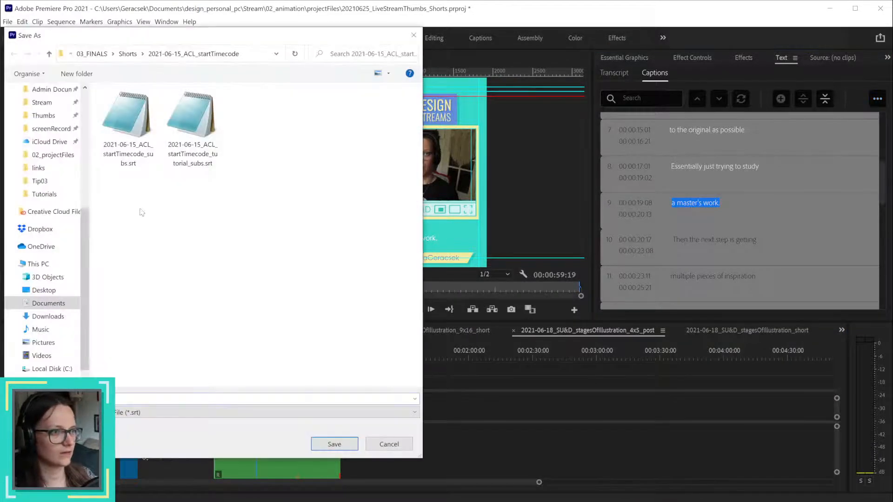
pyautogui.click(128, 54)
pyautogui.moveTo(256, 40); pyautogui.dragTo(619, 66)
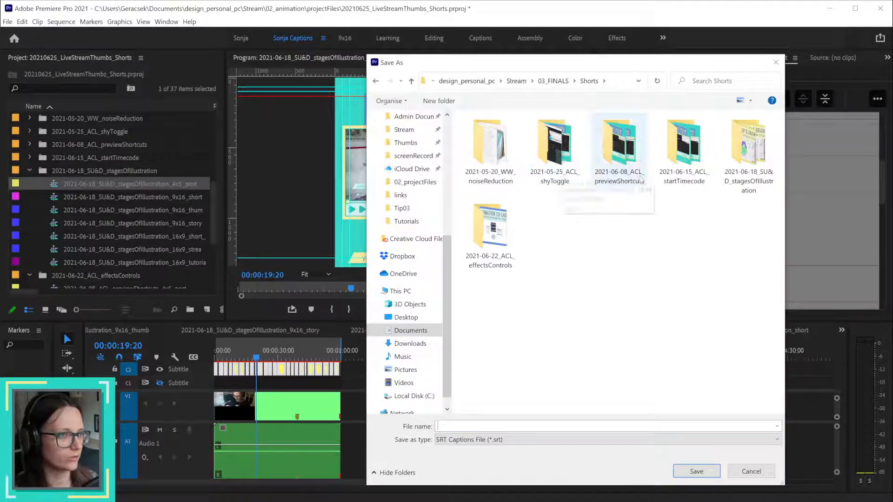
pyautogui.doubleClick(740, 166)
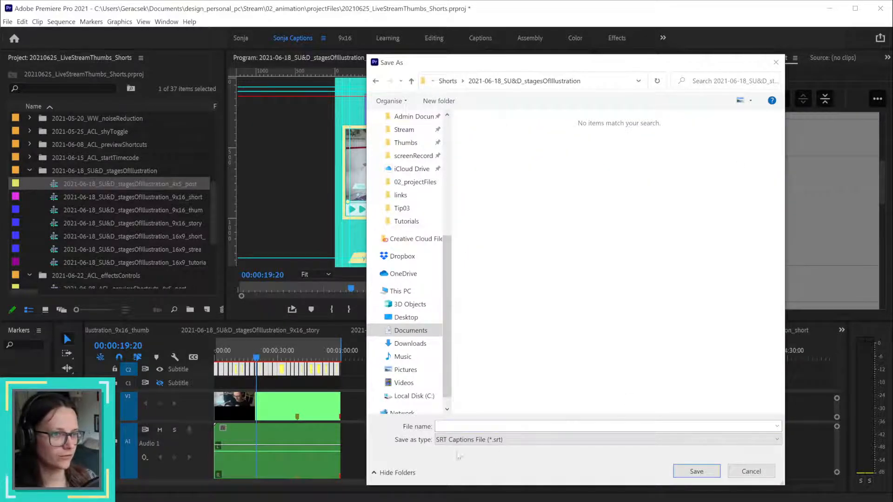
pyautogui.click(751, 472)
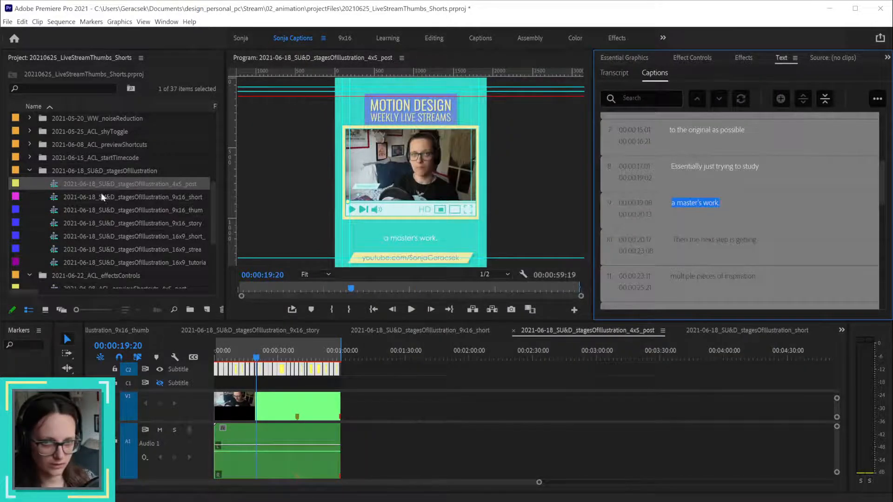
# - Copy the base name 2021-06-18_SU&D_stagesOfIllustration from the 4x5_post sequence's name
pyautogui.click(170, 184)
pyautogui.moveTo(170, 184); pyautogui.dragTo(66, 185)
pyautogui.hotkey('ctrl', 'c')
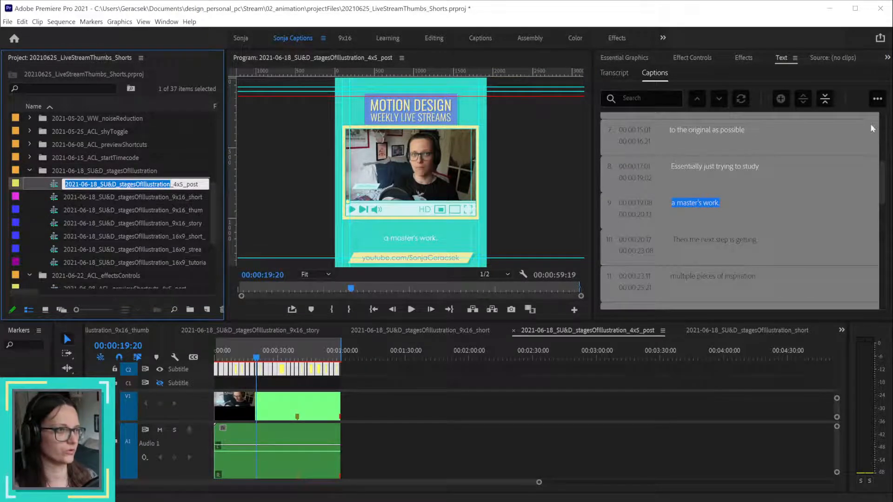
# - Start an SRT export of the 4x5_post captions into the Shorts folder 2021-06-18_SU&D_stagesOfIllustration
pyautogui.click(878, 99)
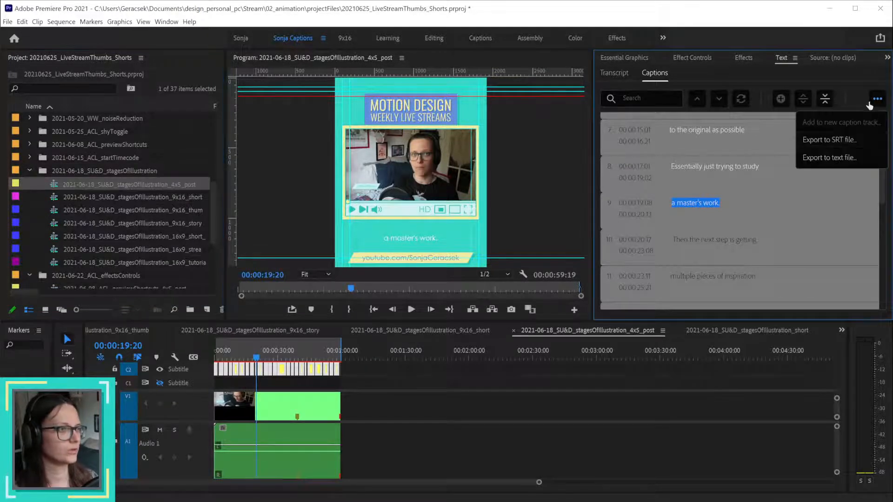
pyautogui.click(842, 139)
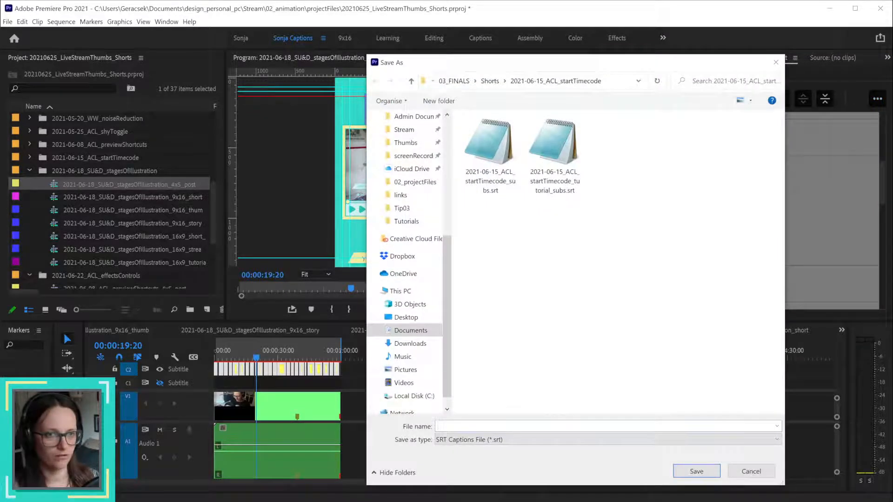
pyautogui.click(505, 81)
pyautogui.click(505, 81)
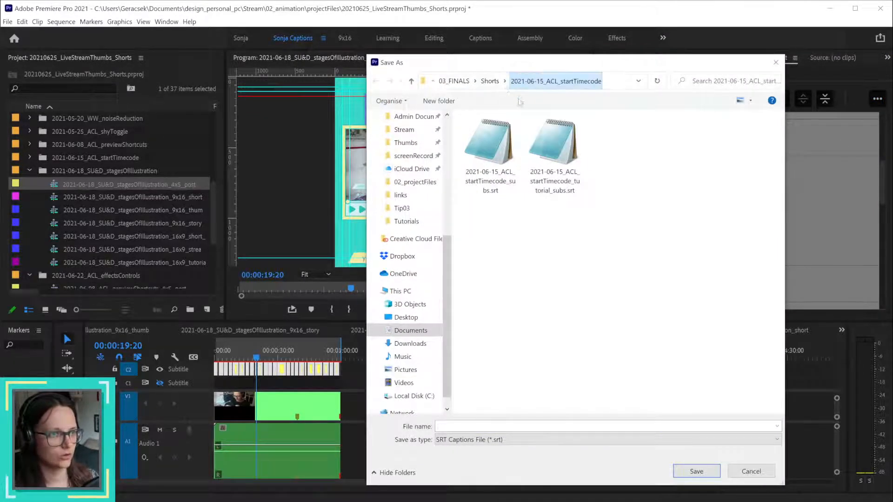
pyautogui.click(505, 81)
pyautogui.click(563, 136)
pyautogui.click(547, 424)
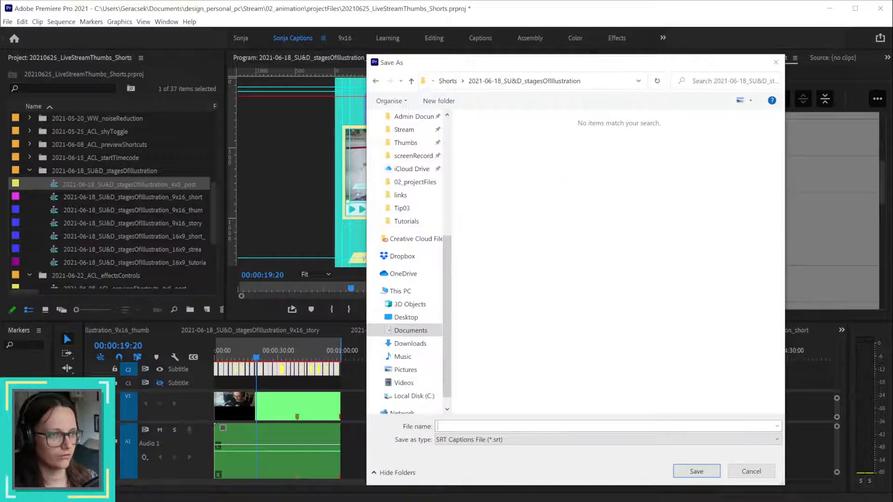
# - Save the captions file as 2021-06-18_SU&D_stagesOfIllustration_short_subs and save the project
pyautogui.hotkey('ctrl', 'v')
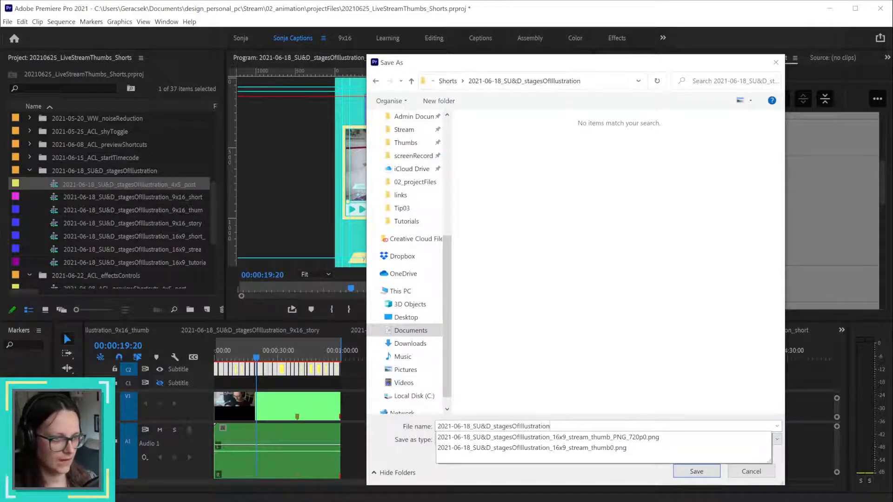
pyautogui.write('_short')
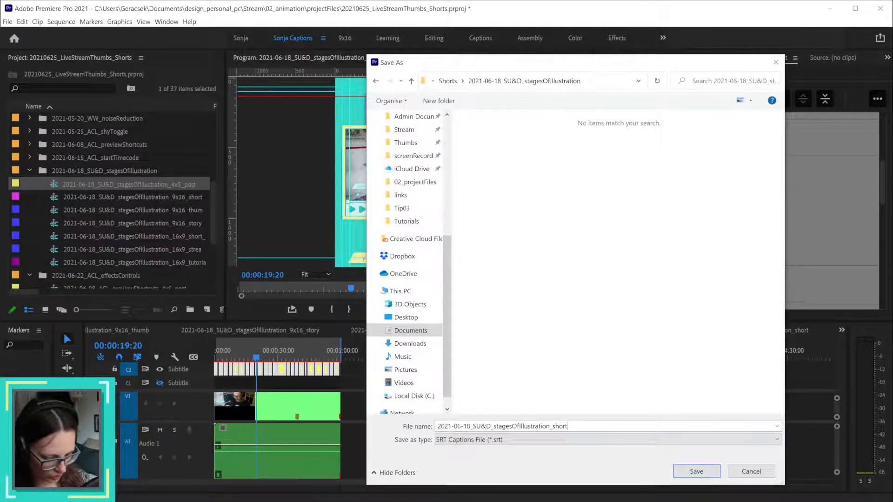
pyautogui.write('_subs')
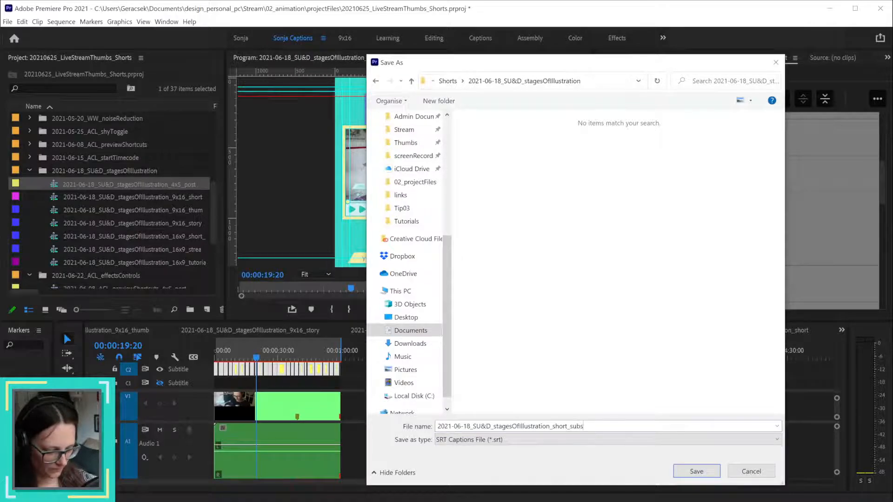
pyautogui.click(696, 471)
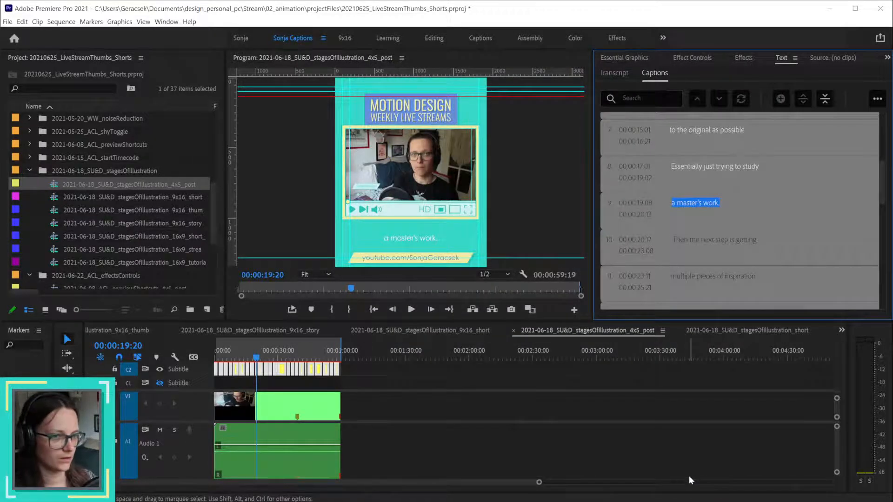
pyautogui.hotkey('ctrl', 's')
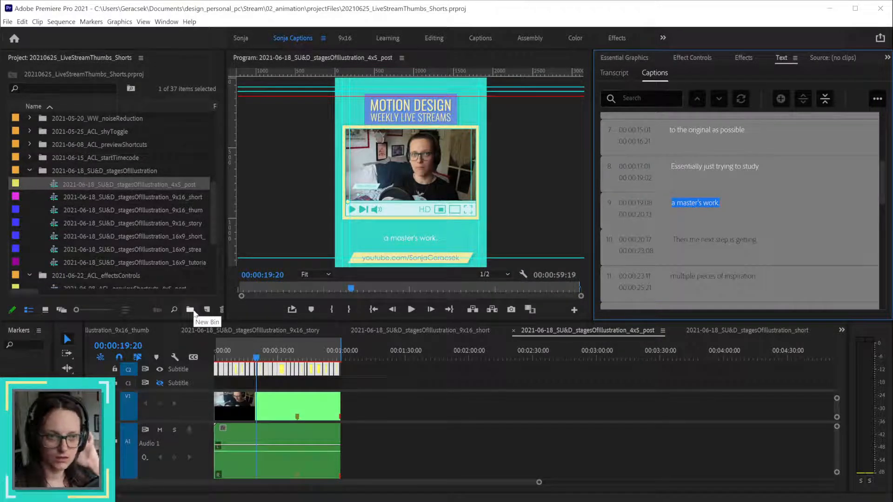
# - Delete the leftover clip after the main clip in the 9x16_short sequence and return the playhead to the start
pyautogui.doubleClick(53, 199)
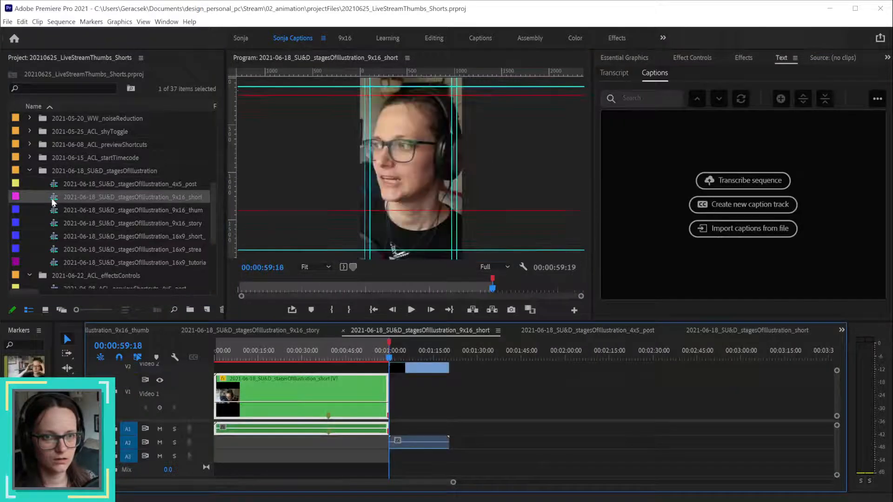
pyautogui.click(427, 368)
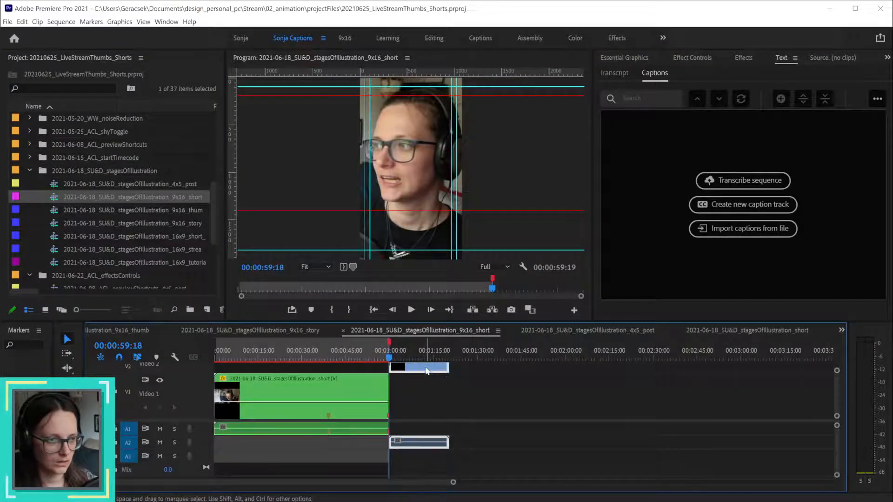
pyautogui.press('Delete')
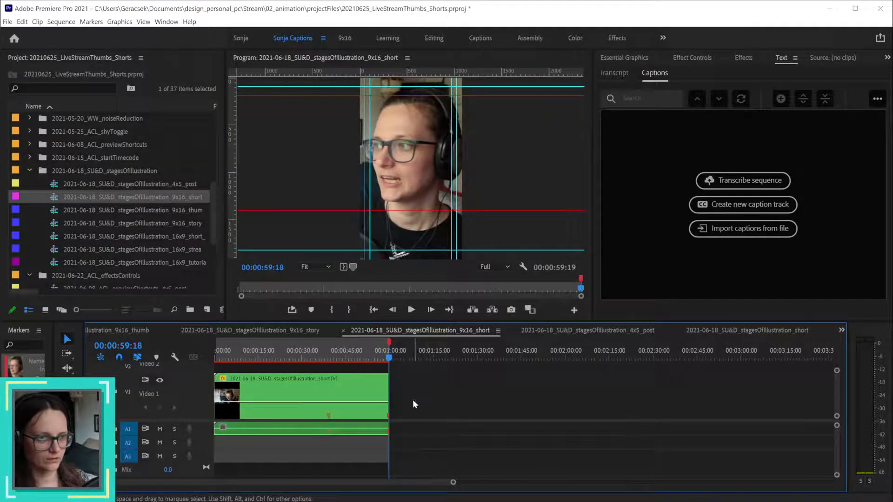
pyautogui.moveTo(453, 483); pyautogui.dragTo(409, 480)
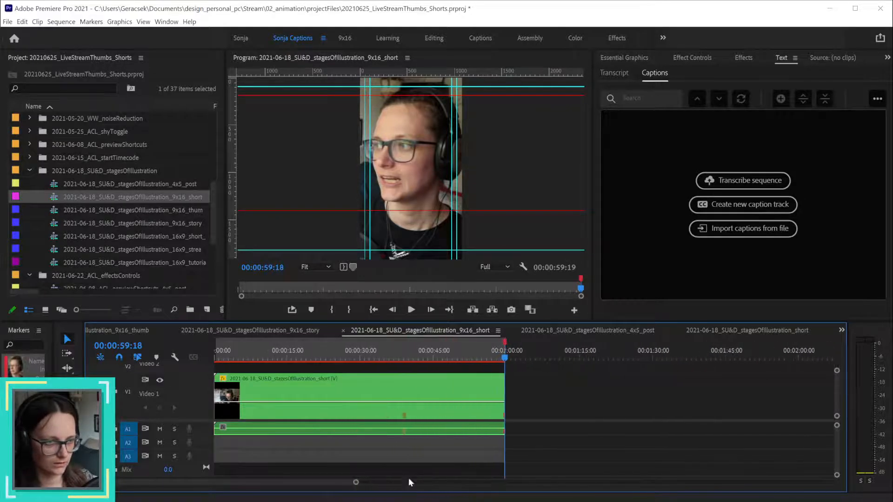
pyautogui.moveTo(223, 352); pyautogui.dragTo(176, 357)
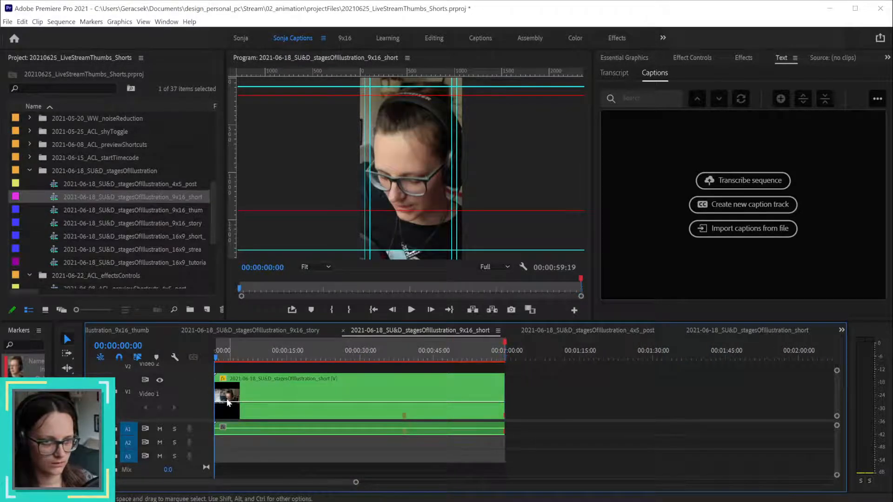
pyautogui.scroll(2, 191, 390)
pyautogui.scroll(-4, 188, 390)
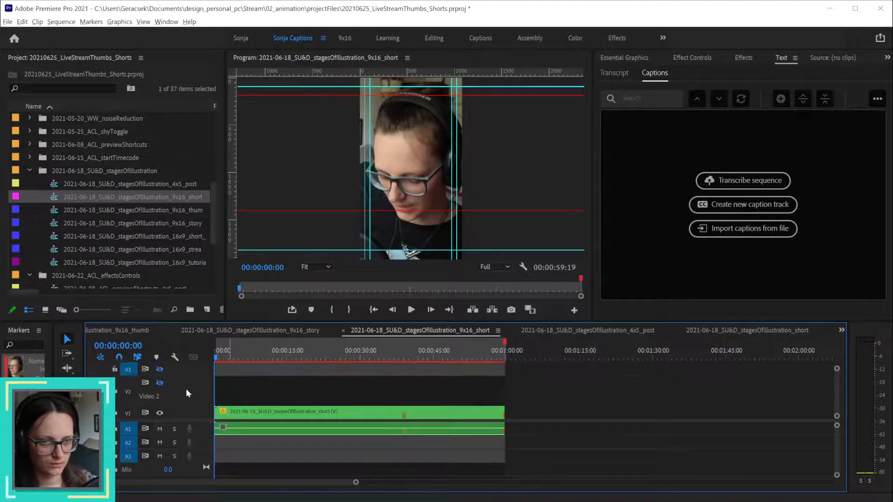
pyautogui.scroll(-4, 186, 389)
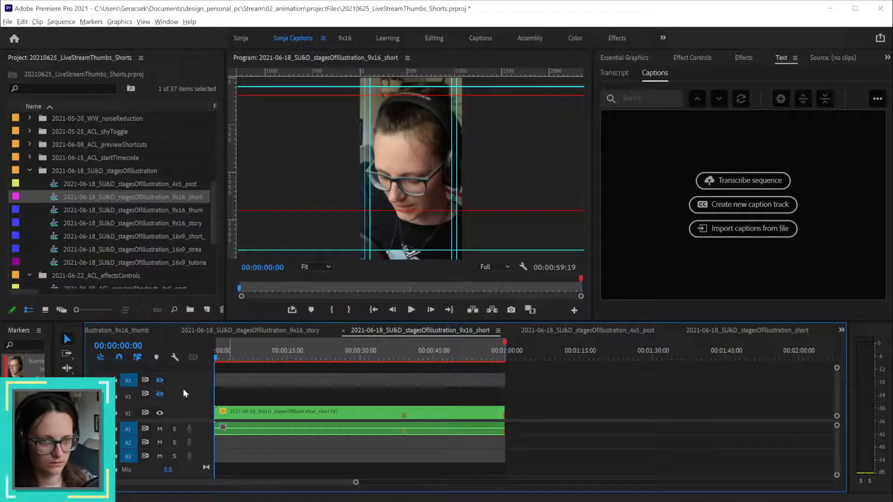
pyautogui.scroll(2, 183, 388)
pyautogui.scroll(2, 184, 389)
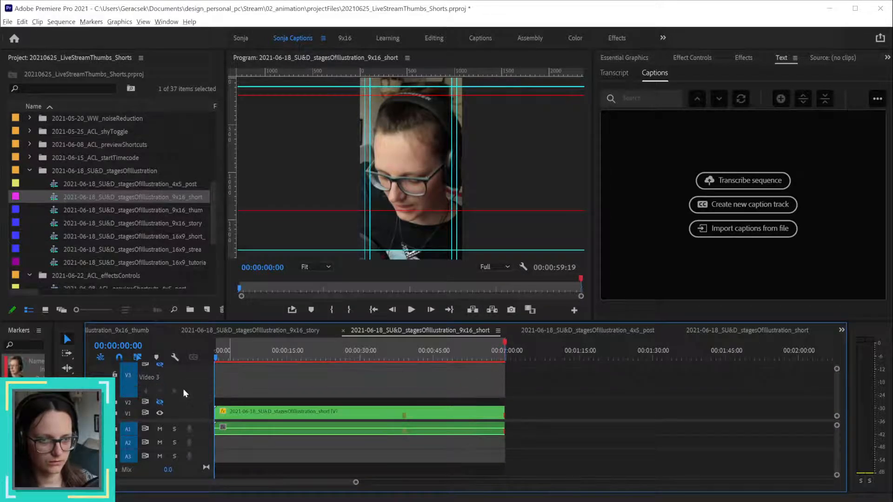
# - Paste the copied captions at the start of the 9x16_story sequence and check the caption at 00:00:09:13
pyautogui.doubleClick(48, 226)
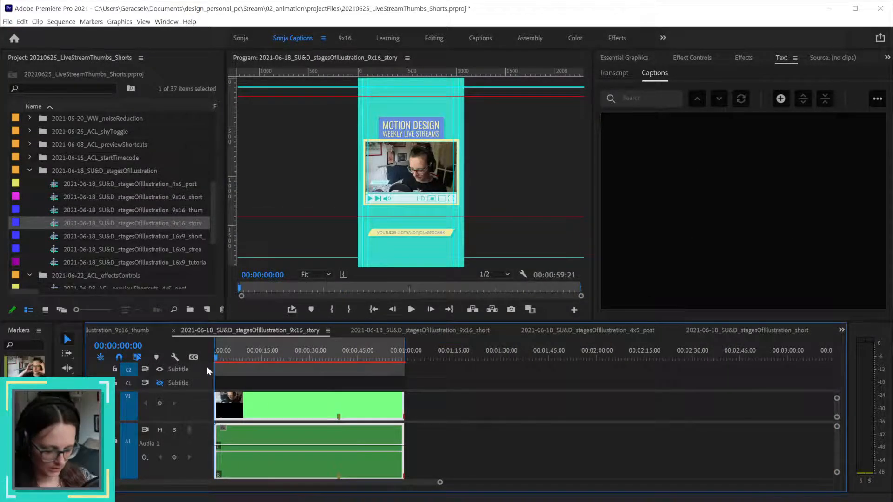
pyautogui.hotkey('ctrl', 'v')
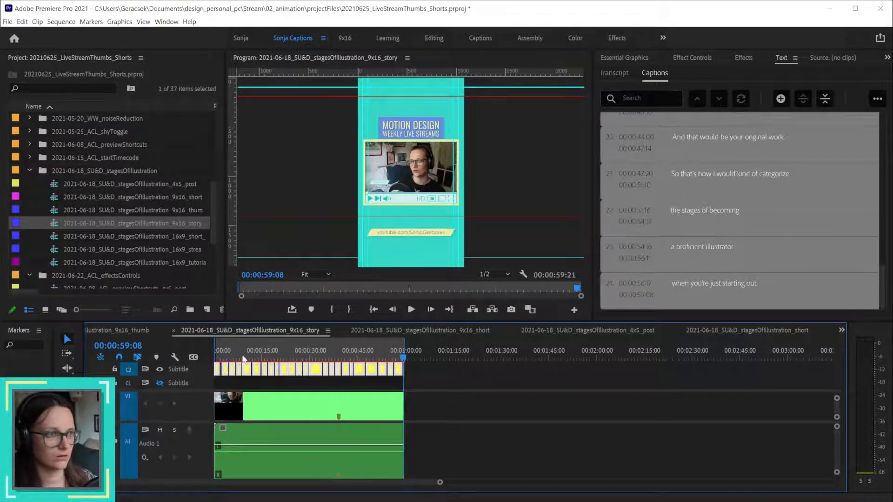
pyautogui.moveTo(243, 359)
pyautogui.mouseDown()
pyautogui.moveTo(254, 358)
pyautogui.moveTo(244, 357)
pyautogui.mouseUp()
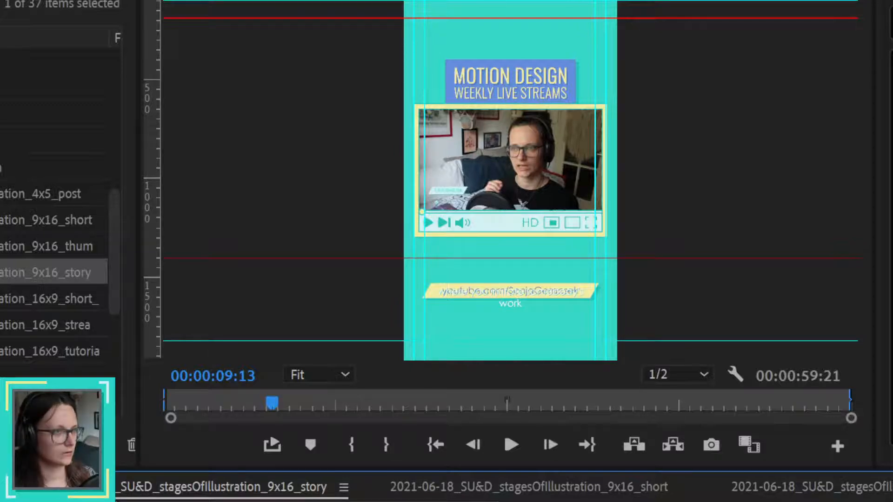
pyautogui.hotkey('shift', '7')
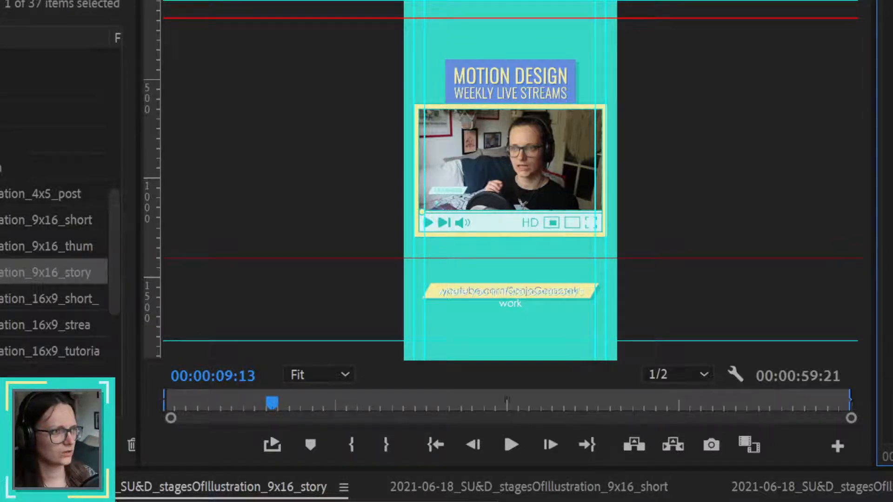
pyautogui.hotkey('shift', '3')
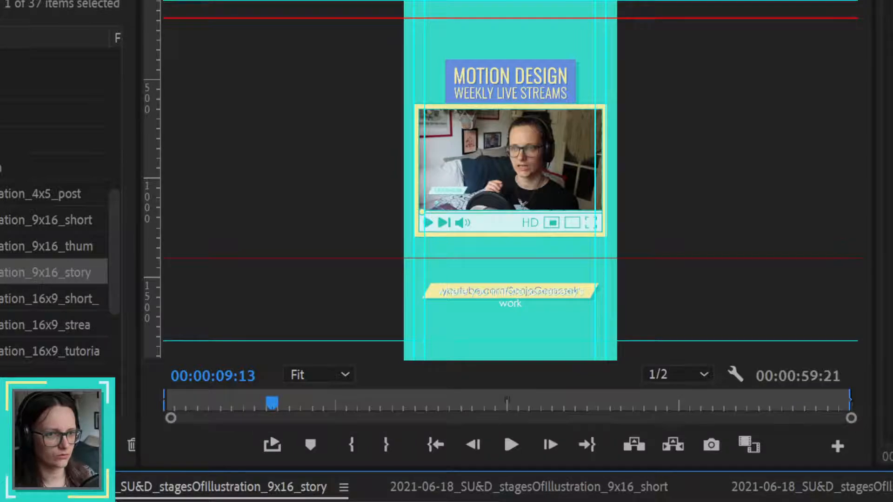
pyautogui.hotkey('shift', '5')
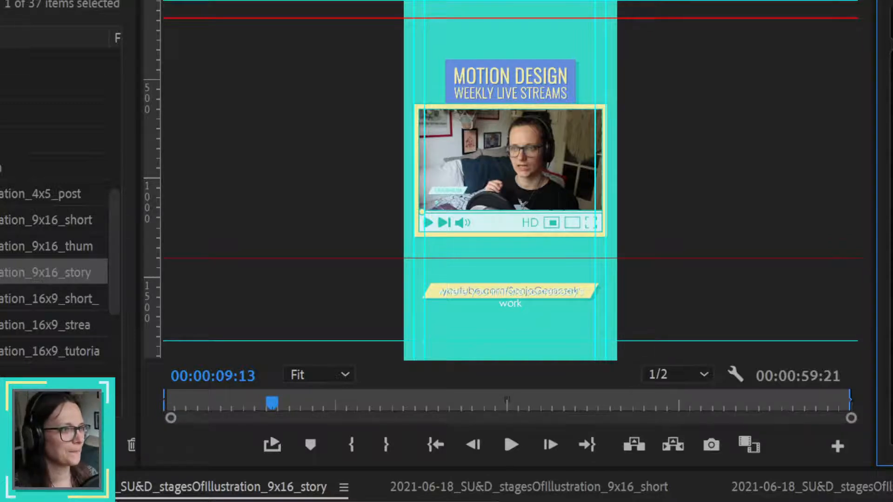
pyautogui.hotkey('ctrl', 'a')
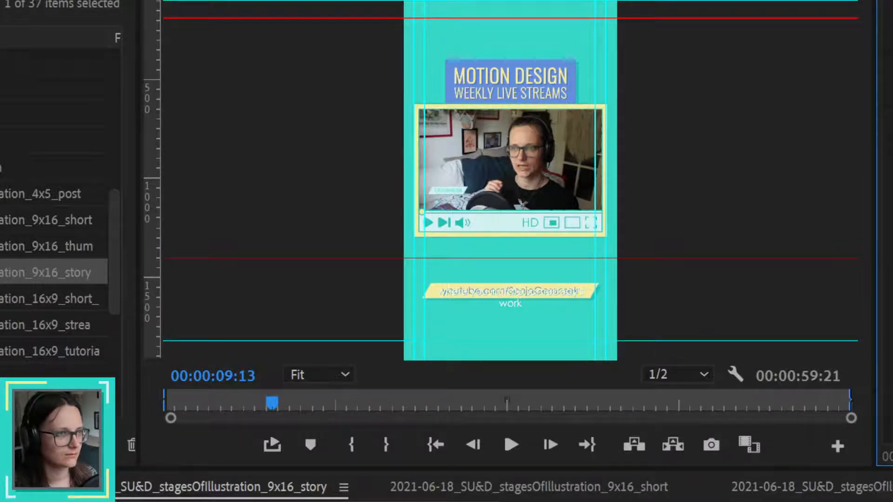
# - Browse the project's bins and examine the items listed below the -high.mp4 clip
pyautogui.scroll(-5, 56, 209)
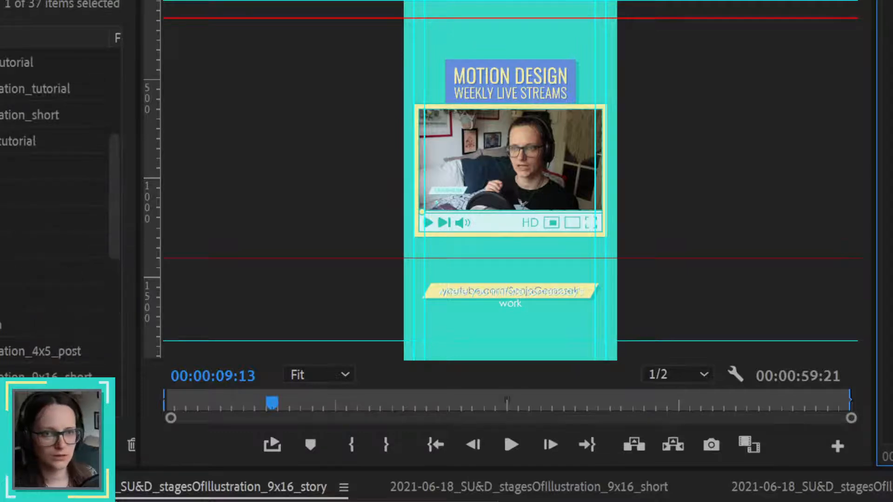
pyautogui.scroll(5, 56, 210)
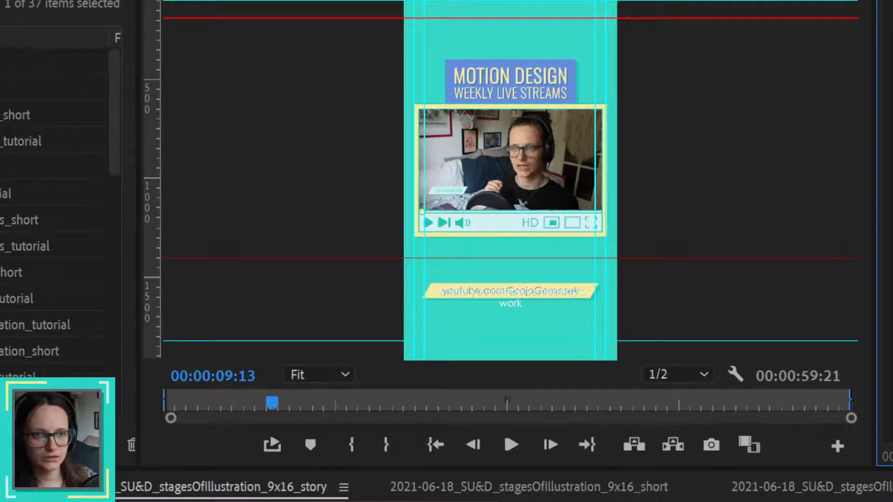
pyautogui.click(1, 88)
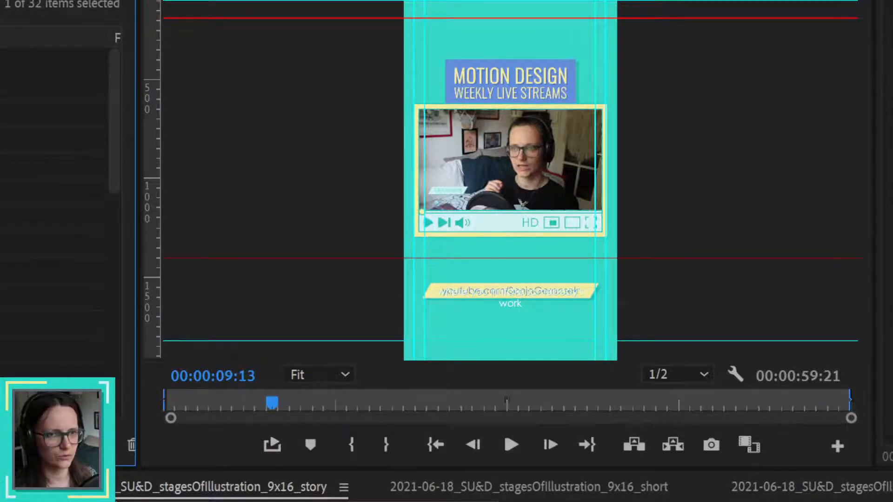
pyautogui.click(1, 237)
pyautogui.click(1, 237)
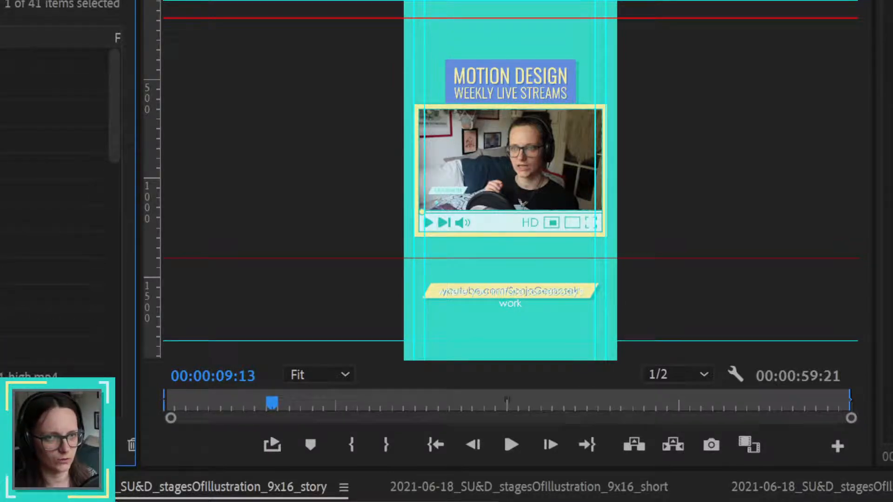
pyautogui.scroll(-3, 61, 209)
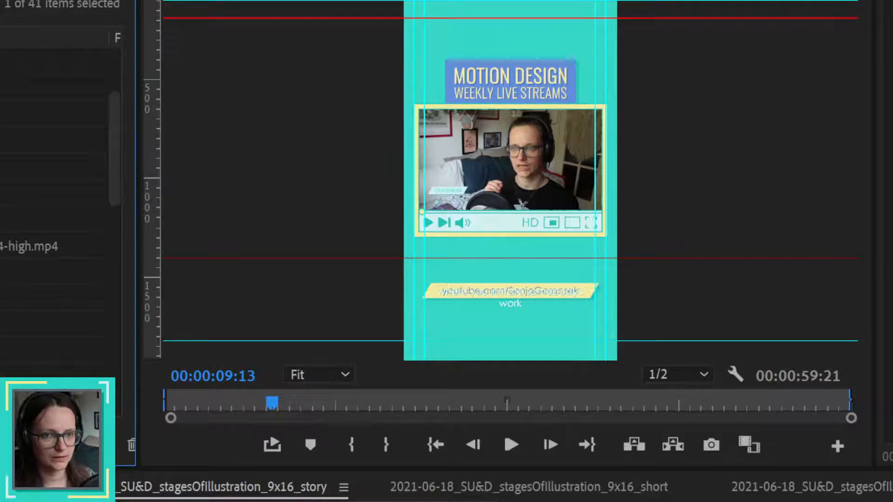
pyautogui.click(54, 324)
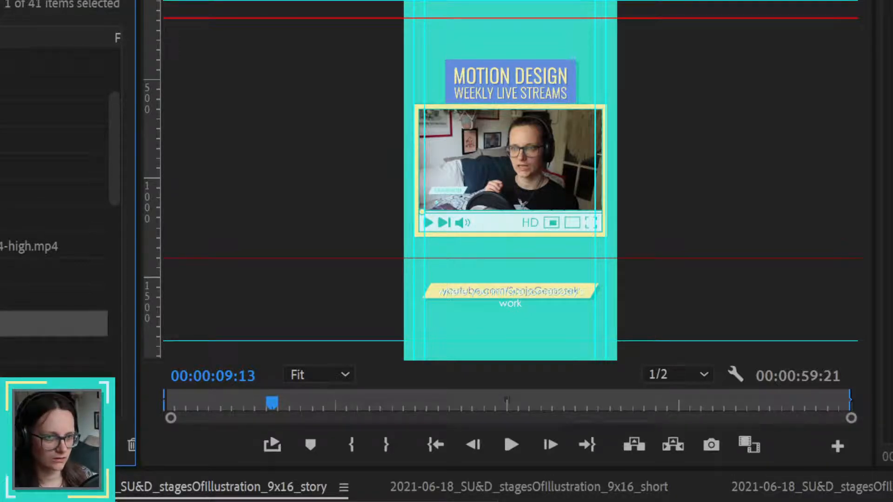
pyautogui.press('Return')
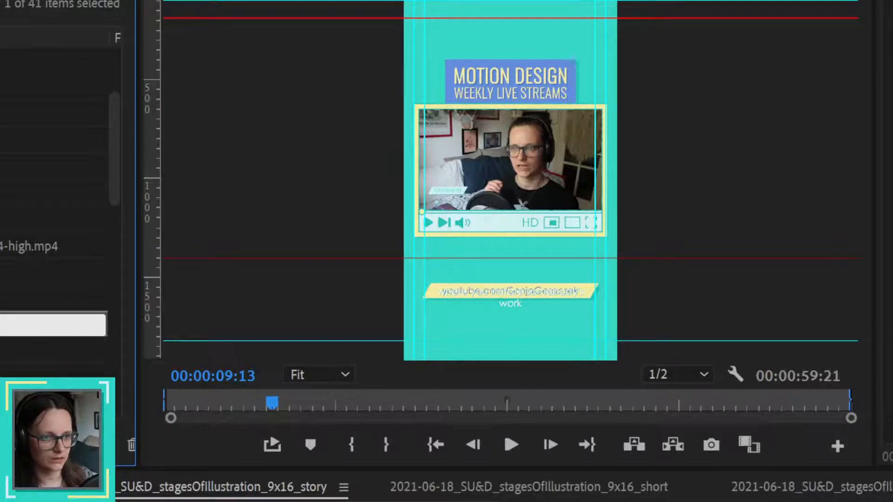
pyautogui.rightClick(2, 322)
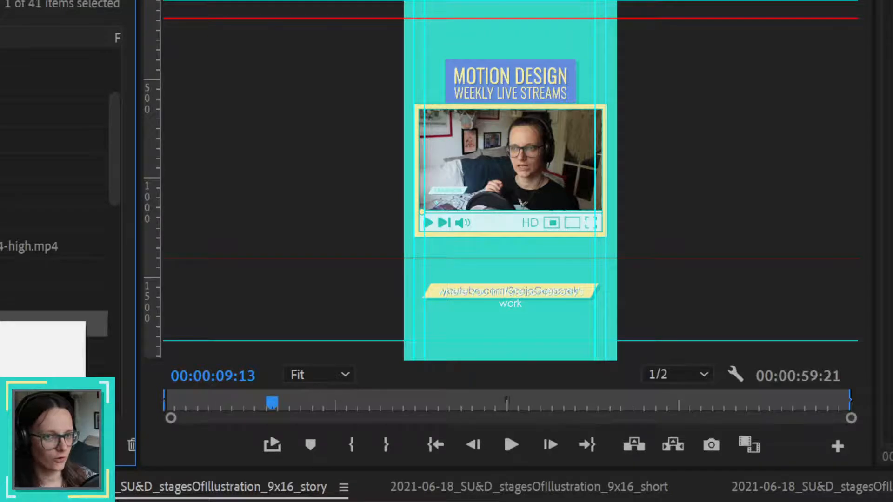
pyautogui.click(42, 396)
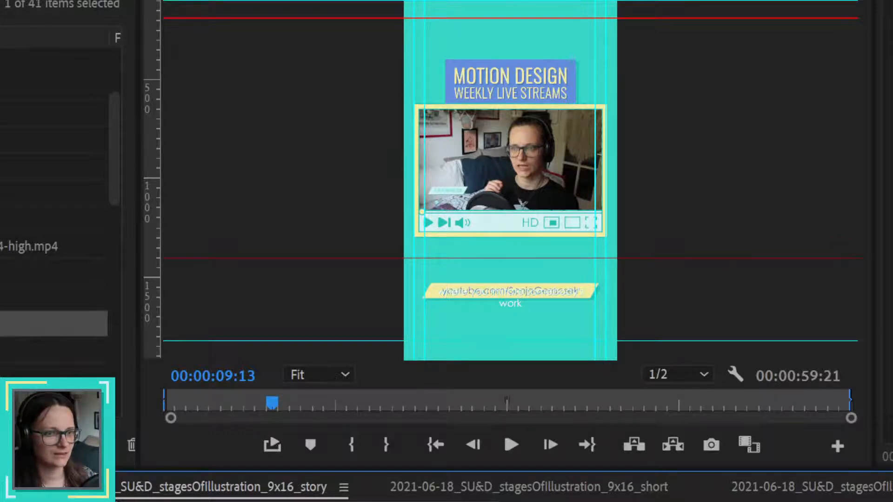
# - Reposition the captions in the 9x16_story sequence just above the yellow YouTube link banner and save the project
pyautogui.moveTo(465, 501); pyautogui.dragTo(266, 501)
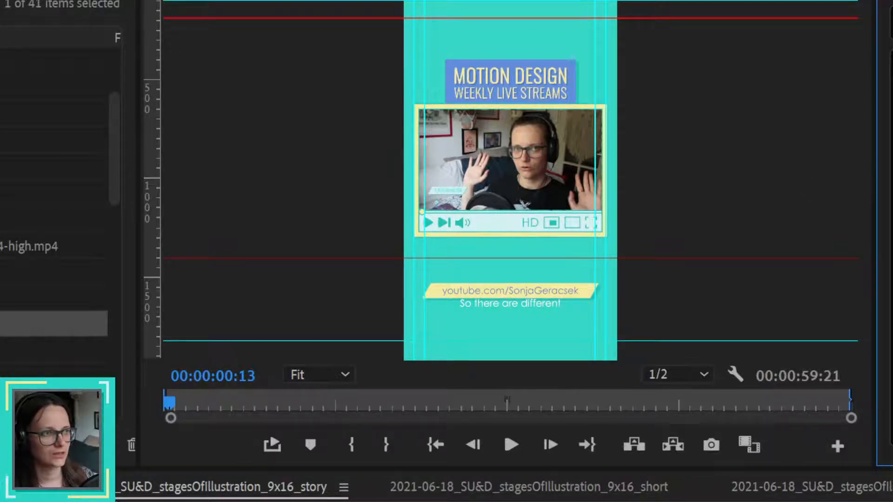
pyautogui.click(196, 501)
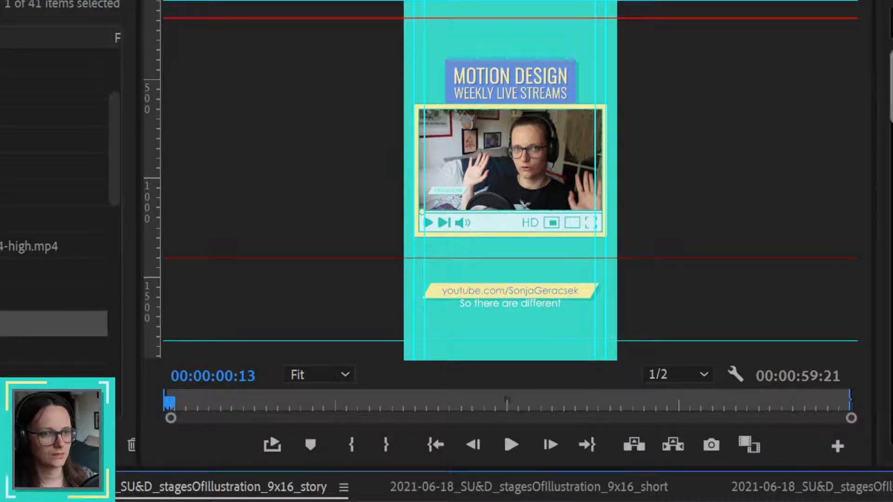
pyautogui.hotkey('shift', '5')
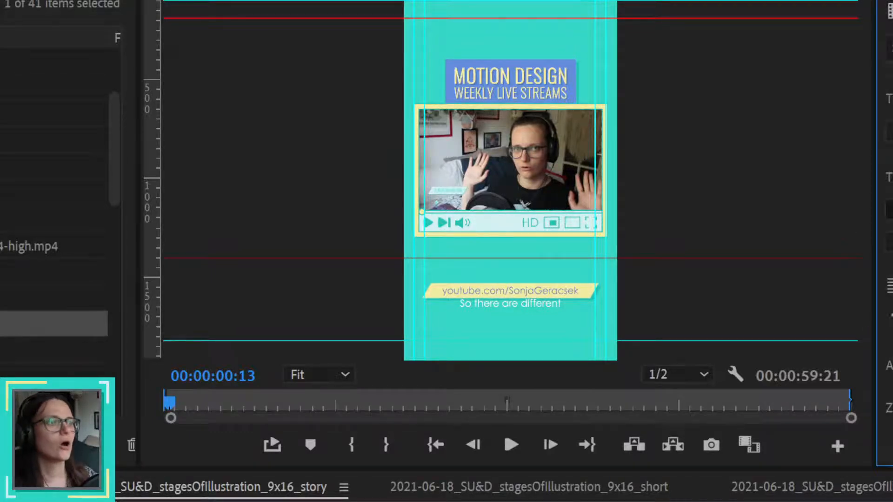
pyautogui.hotkey('shift', '3')
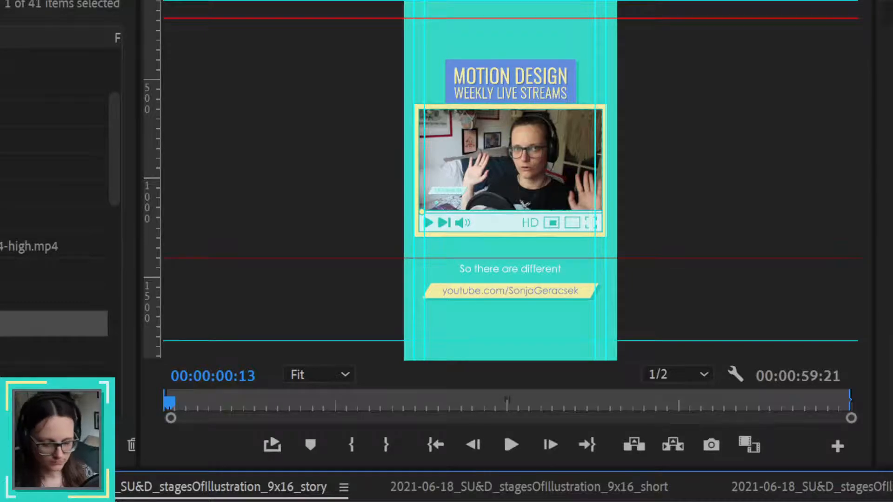
pyautogui.hotkey('ctrl', 's')
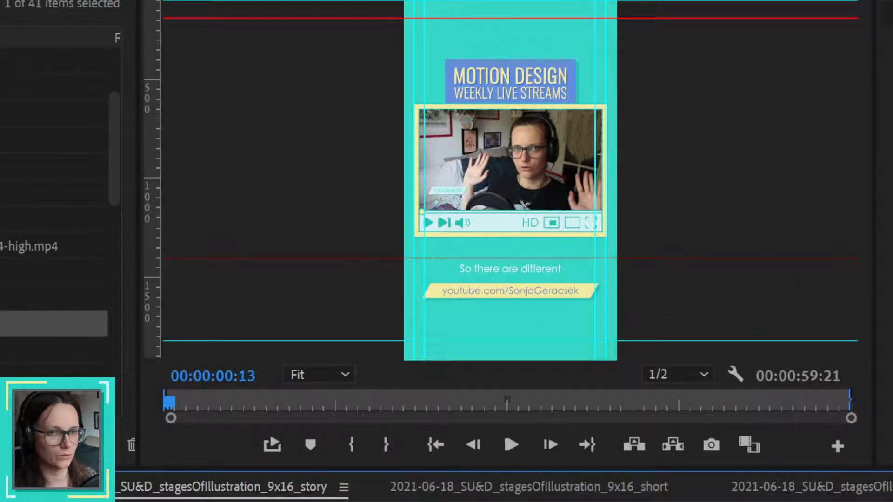
# - Open the 2021-06-18_SU&D_stagesOfIllustration_tutorial sequence from the 02_Cuts bin and save the project
pyautogui.scroll(3, 56, 186)
pyautogui.click(2, 261)
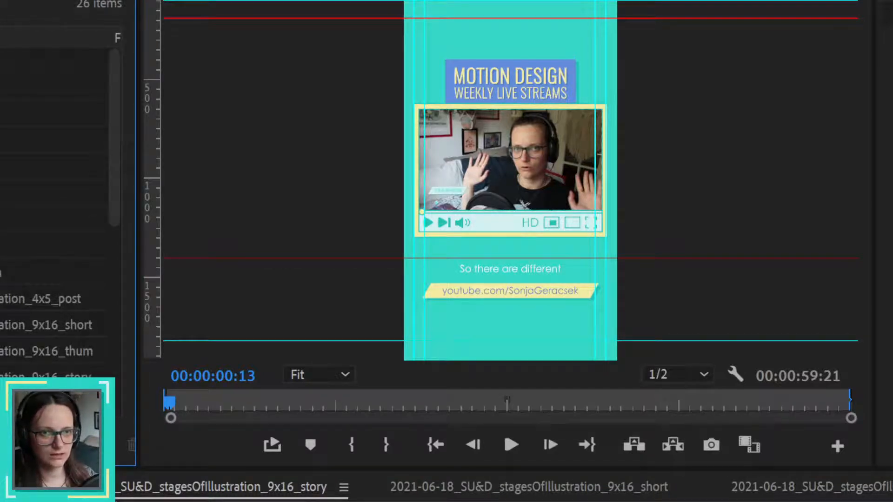
pyautogui.click(1, 89)
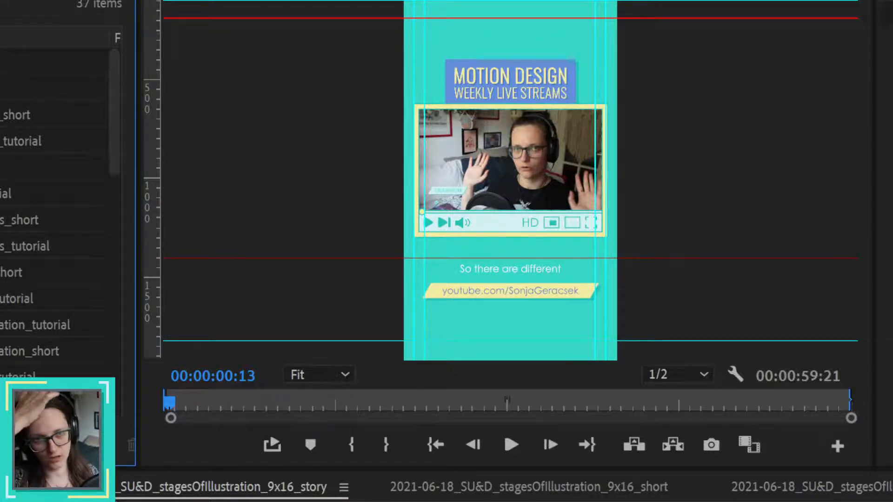
pyautogui.doubleClick(9, 325)
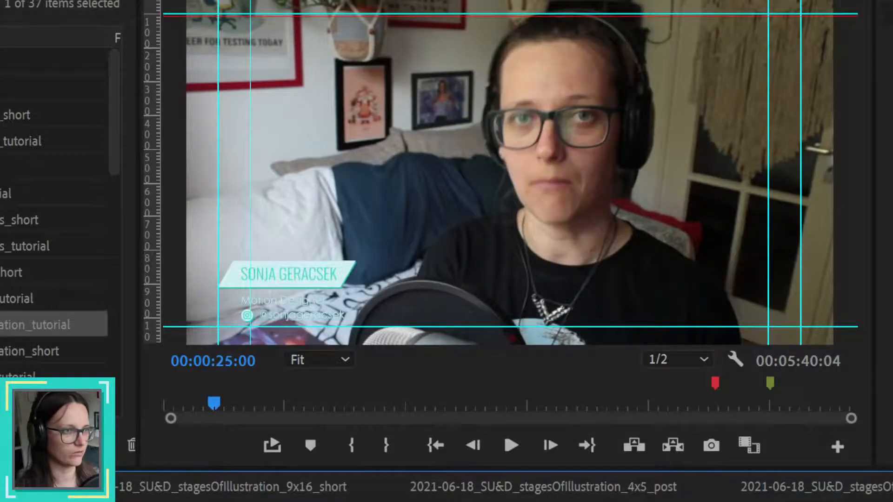
pyautogui.hotkey('ctrl', 's')
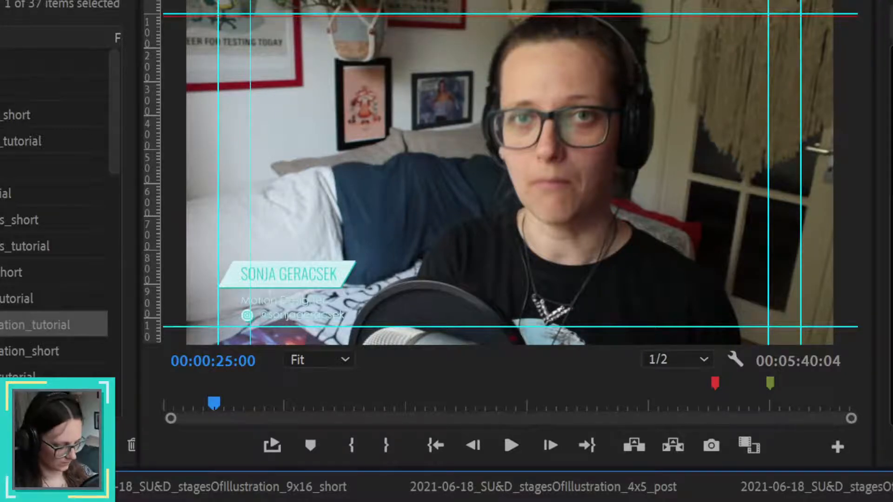
# - Transcribe the tutorial sequence from its start, using the Audio 1 track and English as the language
pyautogui.press('Home')
pyautogui.click(887, 251)
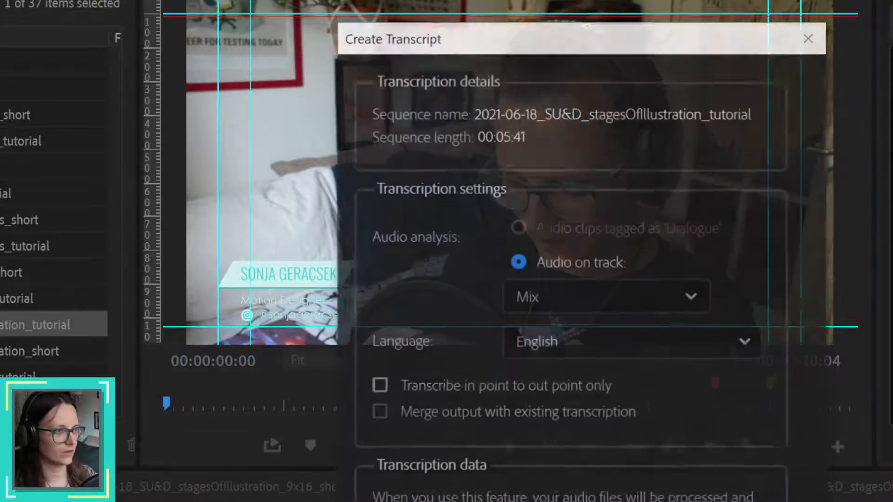
pyautogui.click(603, 297)
pyautogui.click(583, 377)
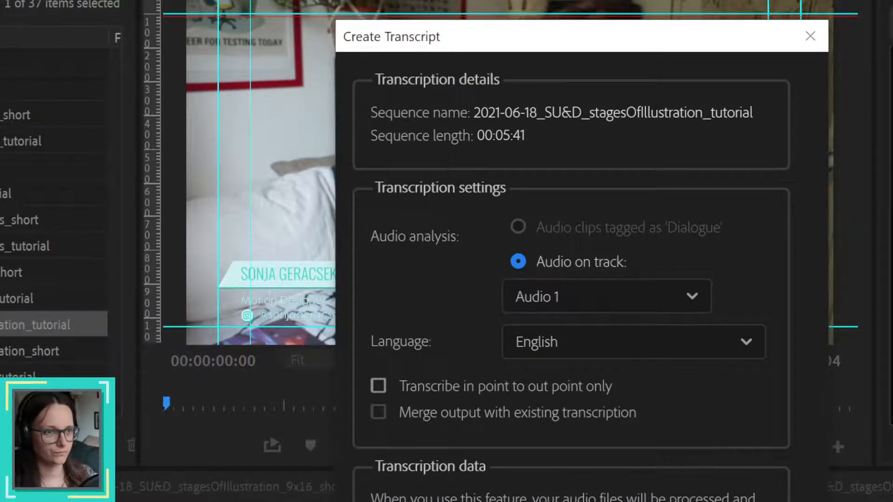
pyautogui.press('Return')
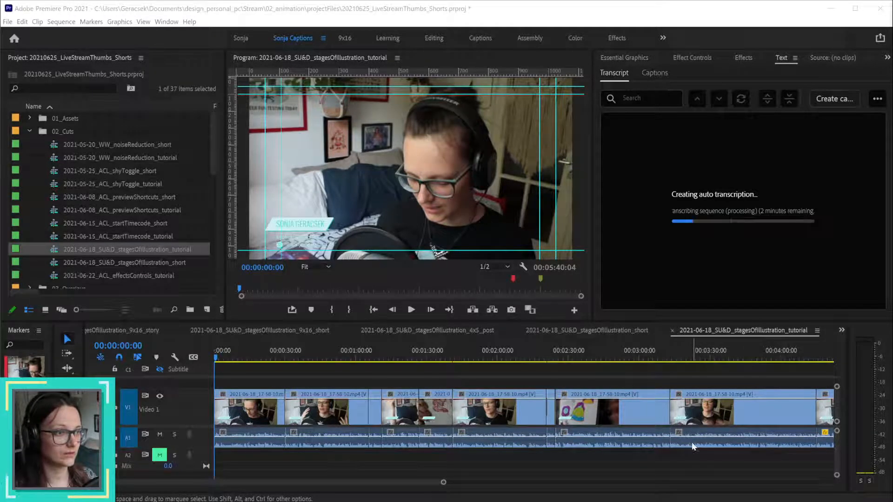
# - Play the tutorial sequence from the start and change "illustrations" to "illustration" in the first transcript segment
pyautogui.press('-')
pyautogui.press('-')
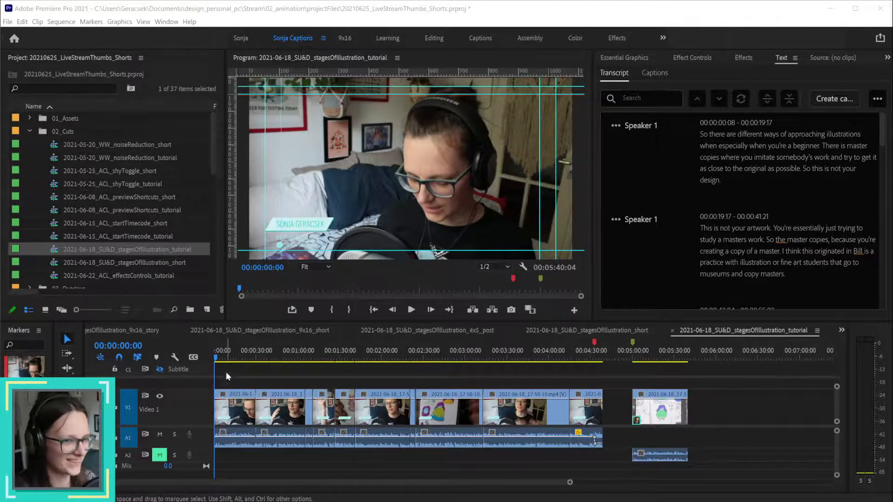
pyautogui.moveTo(225, 354); pyautogui.dragTo(204, 355)
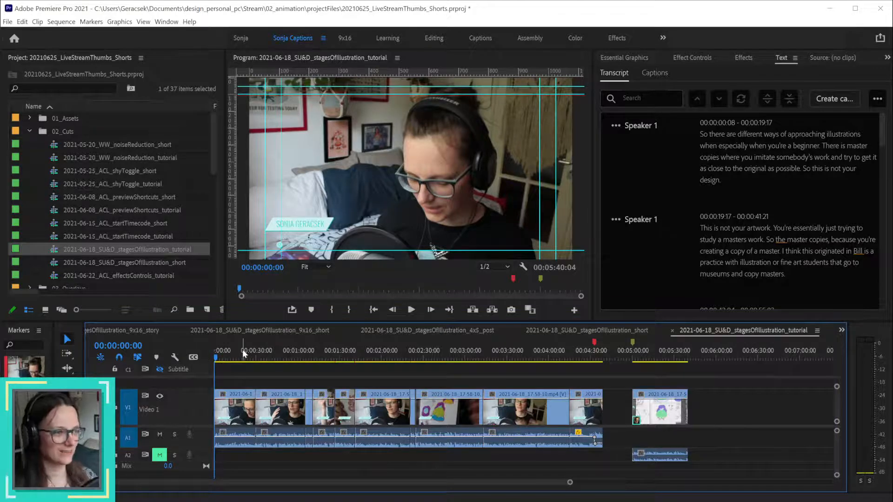
pyautogui.press('space')
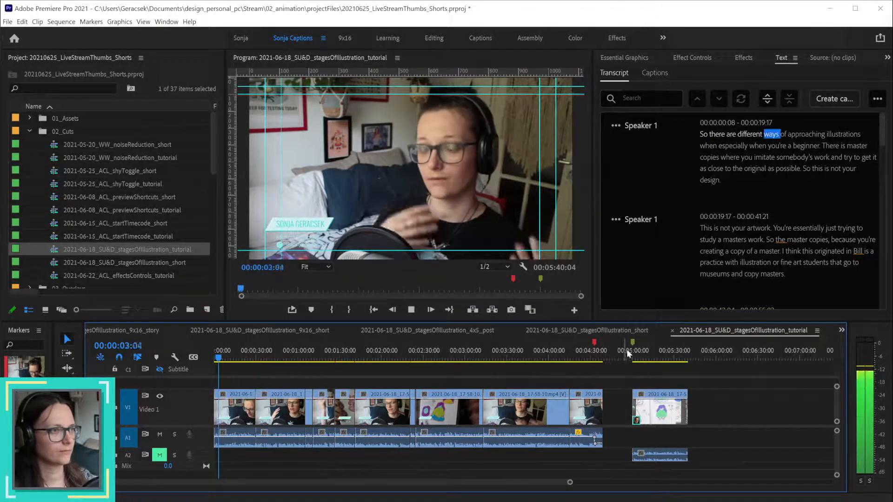
pyautogui.doubleClick(846, 135)
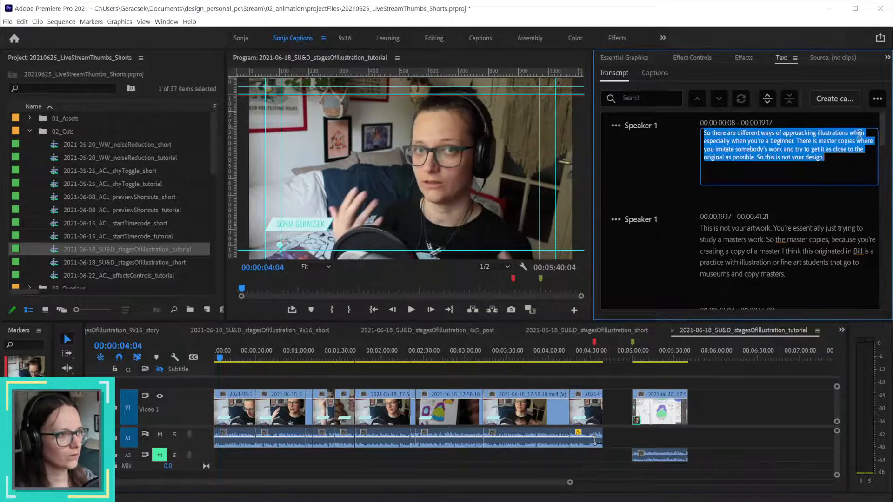
pyautogui.click(851, 133)
pyautogui.press('BackSpace')
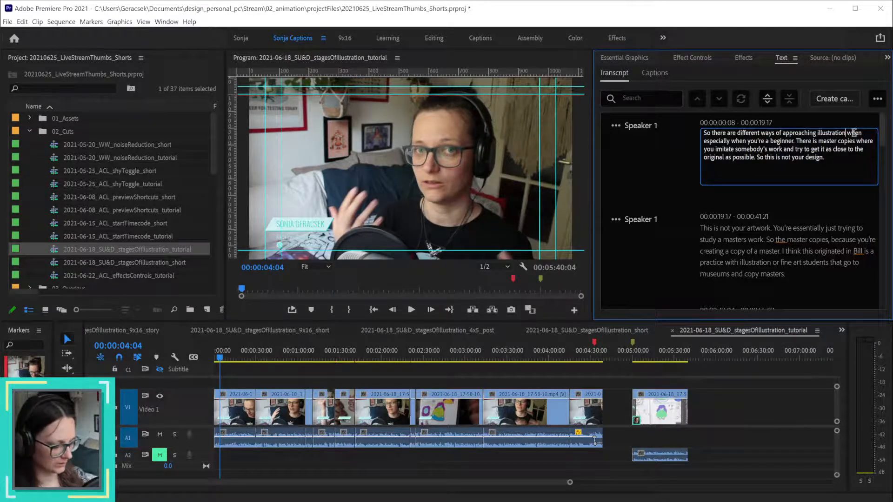
pyautogui.press('Escape')
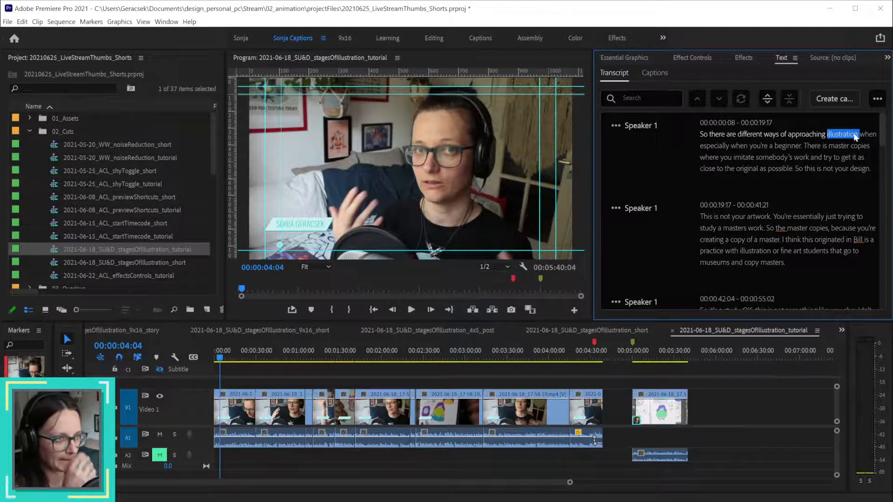
# - Insert commas after "approaching illustration" and after "master copies" in the first transcript segment
pyautogui.doubleClick(860, 134)
pyautogui.click(865, 134)
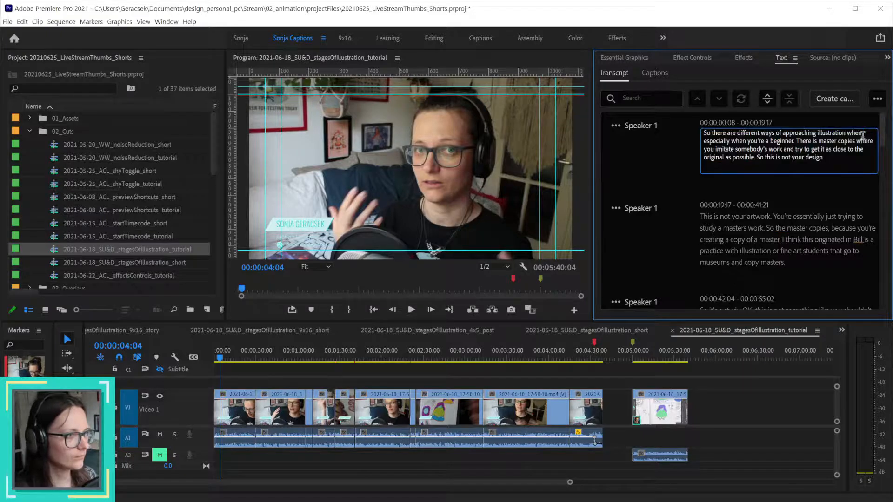
pyautogui.write(',')
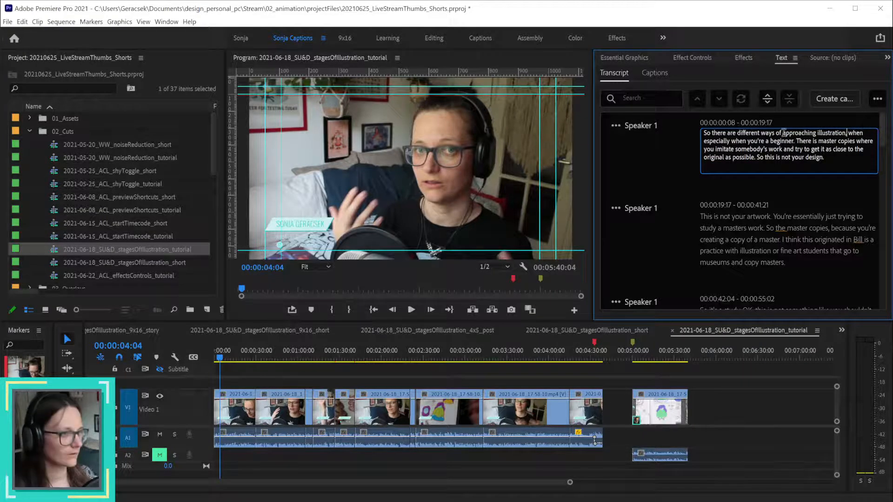
pyautogui.click(854, 140)
pyautogui.write(',')
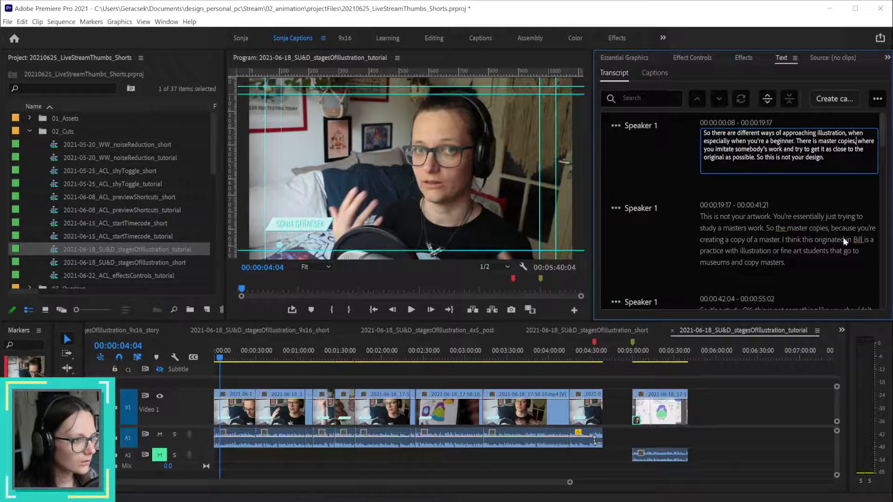
# - Correct "masters work" to "master's work" in the second transcript segment of the tutorial sequence
pyautogui.doubleClick(744, 227)
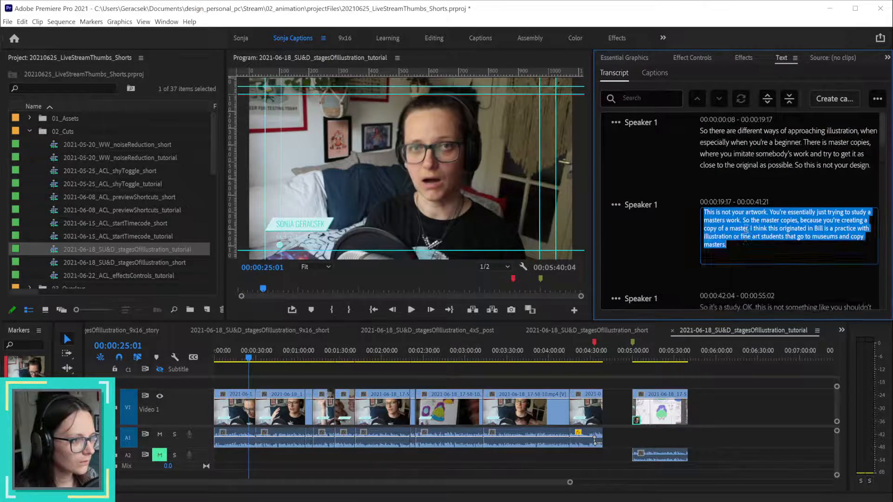
pyautogui.click(724, 191)
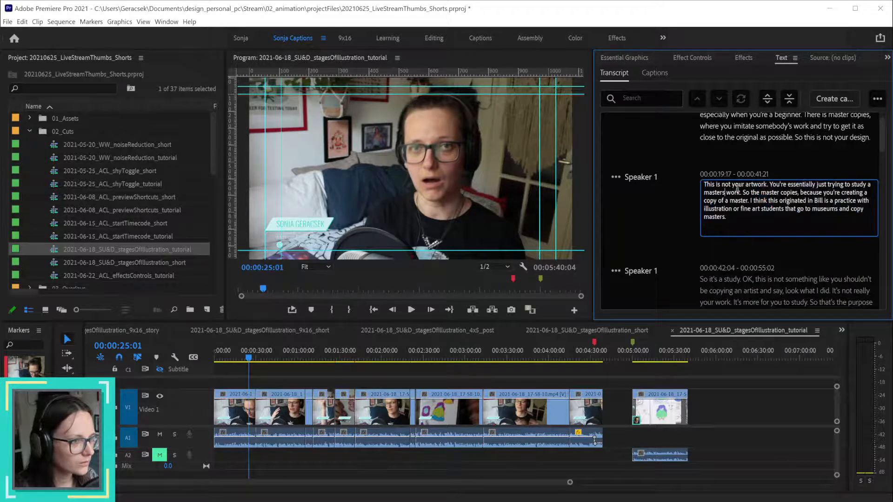
pyautogui.write("'")
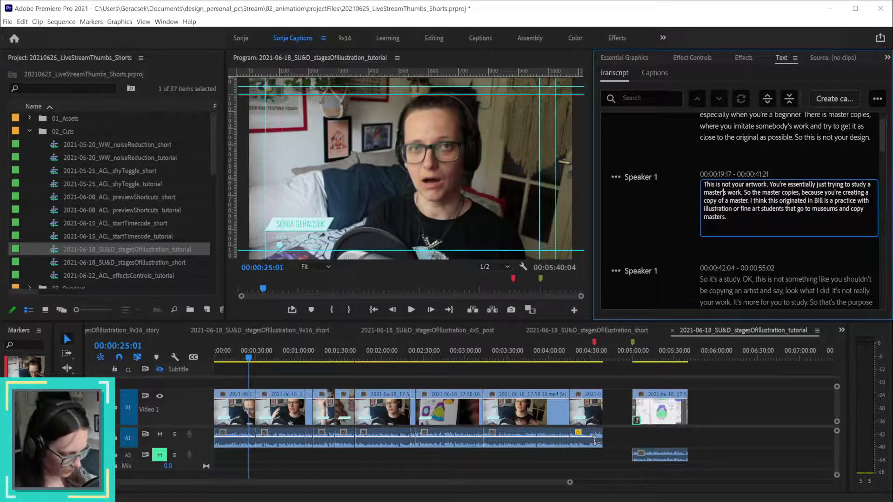
pyautogui.click(742, 451)
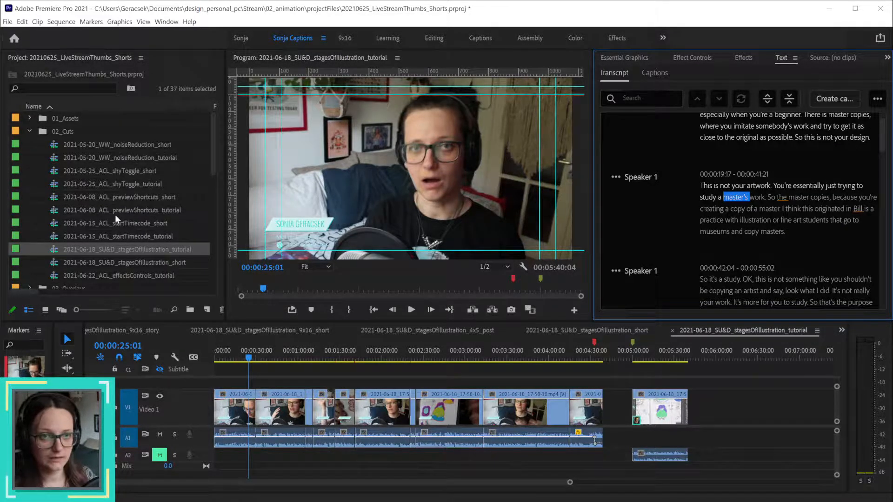
# - Export the stagesOfIllustration_short sequence's transcript as a plain text file named 2021-06-18_SU&D_stagesOfIllustration_short_text
pyautogui.doubleClick(54, 263)
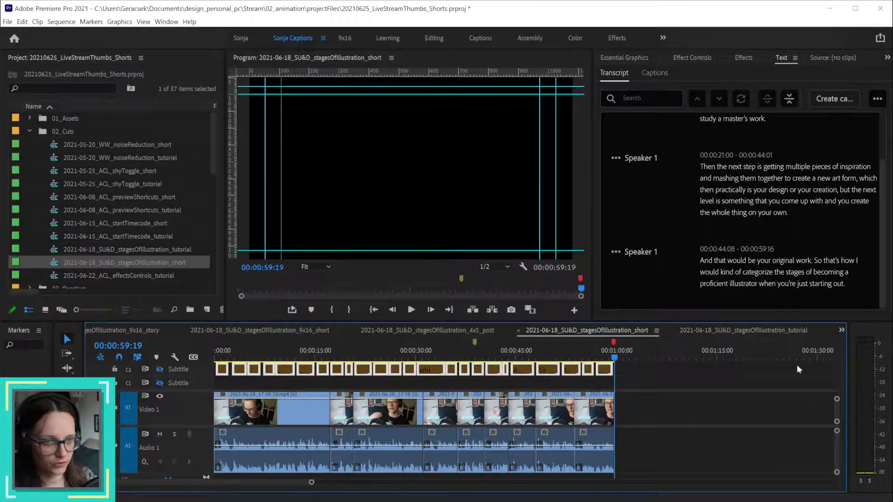
pyautogui.click(625, 78)
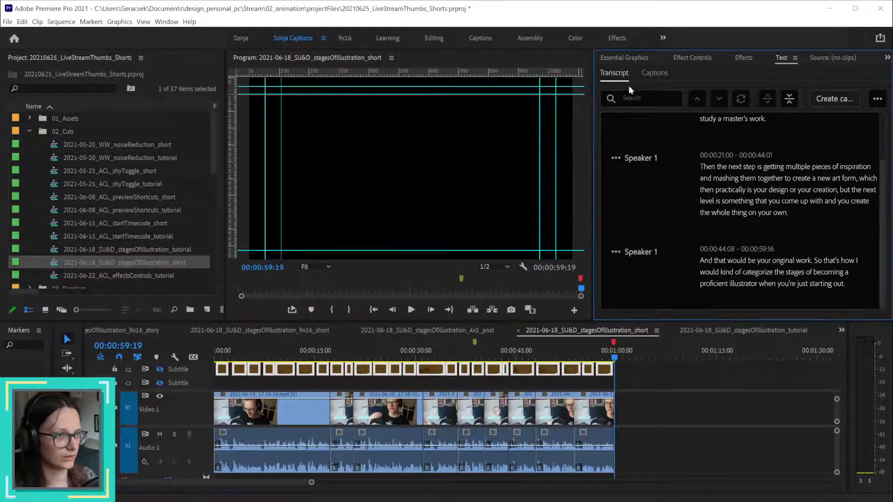
pyautogui.click(878, 99)
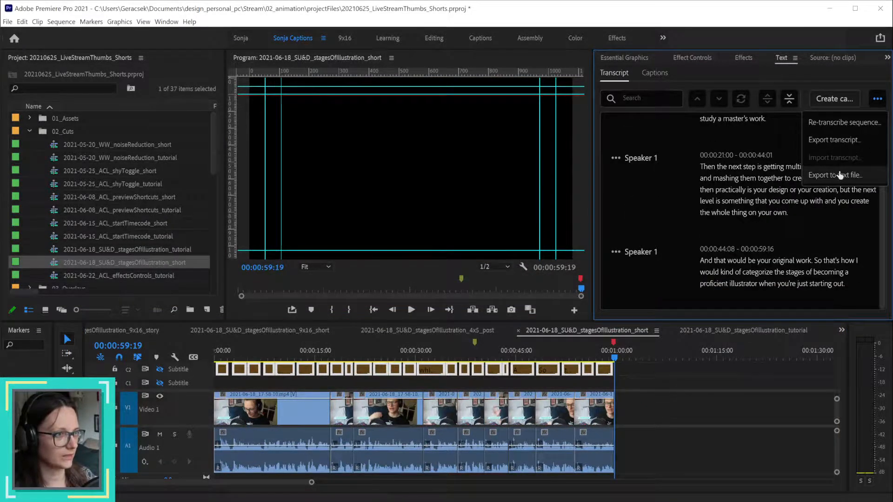
pyautogui.click(838, 174)
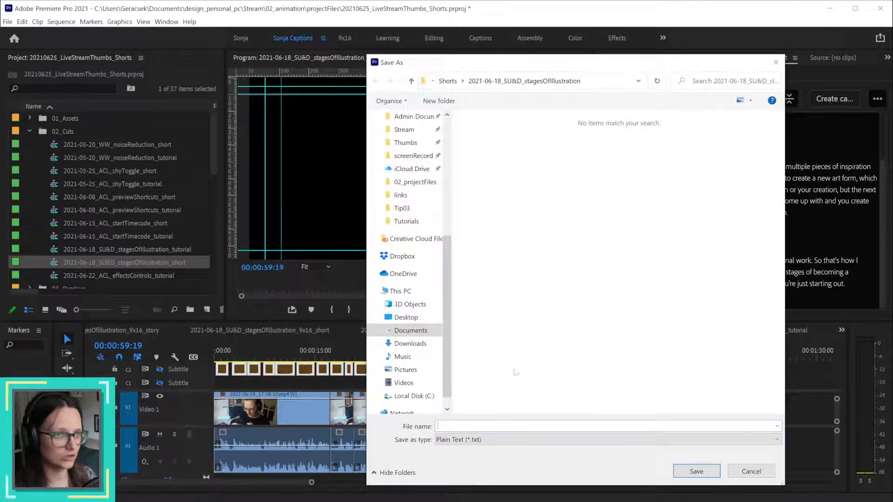
pyautogui.write('2021-06-18_SU&D_stagesOfIllustration')
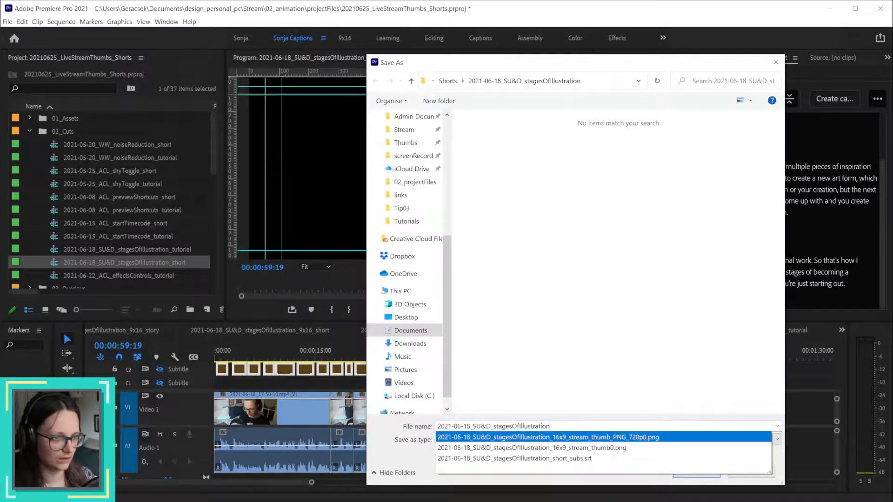
pyautogui.write('_short_')
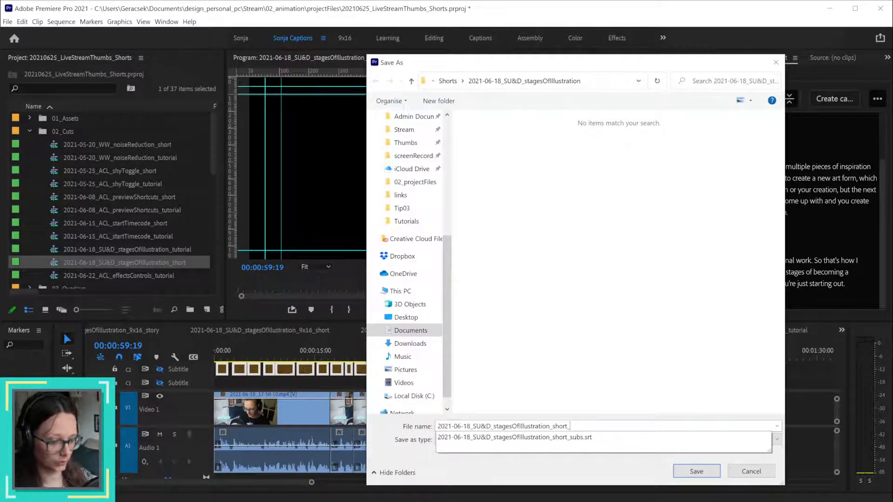
pyautogui.write('text')
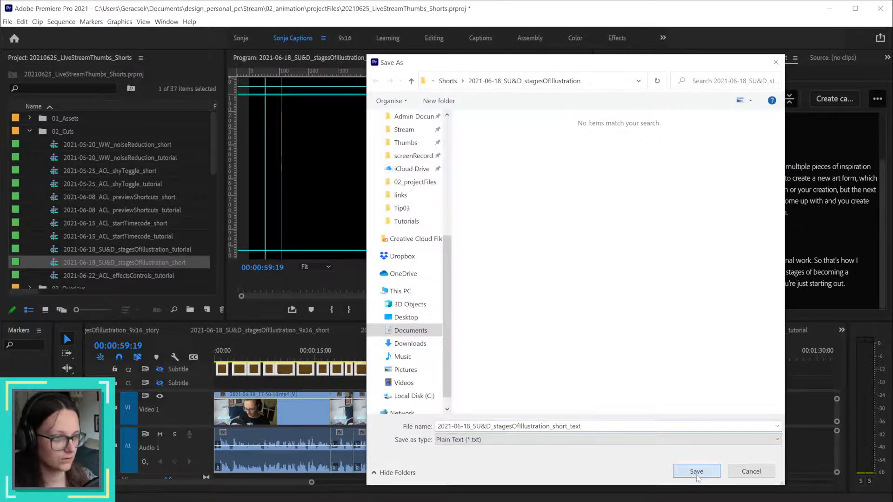
pyautogui.click(696, 472)
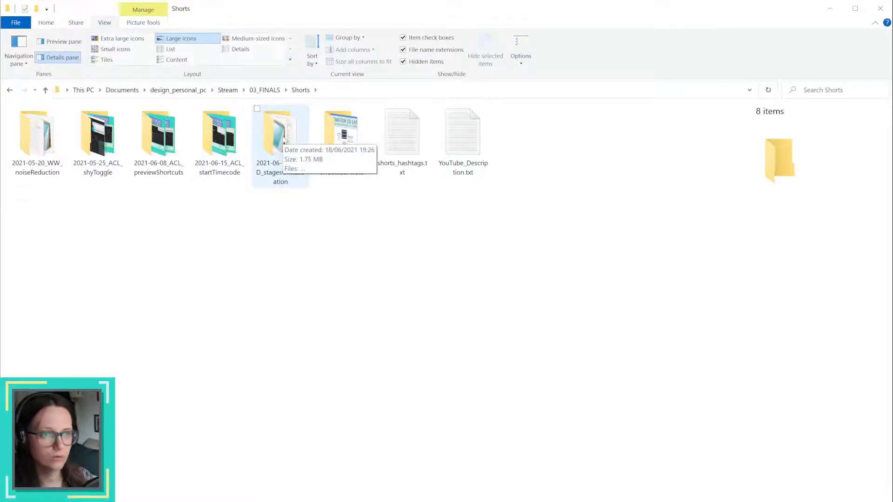
# - Switch to File Explorer, open the exported short_text.txt from the 2021-06-18_SU&D_stagesOfIllustration folder in Notepad, and enlarge the text for reading
pyautogui.click(283, 146)
pyautogui.doubleClick(283, 146)
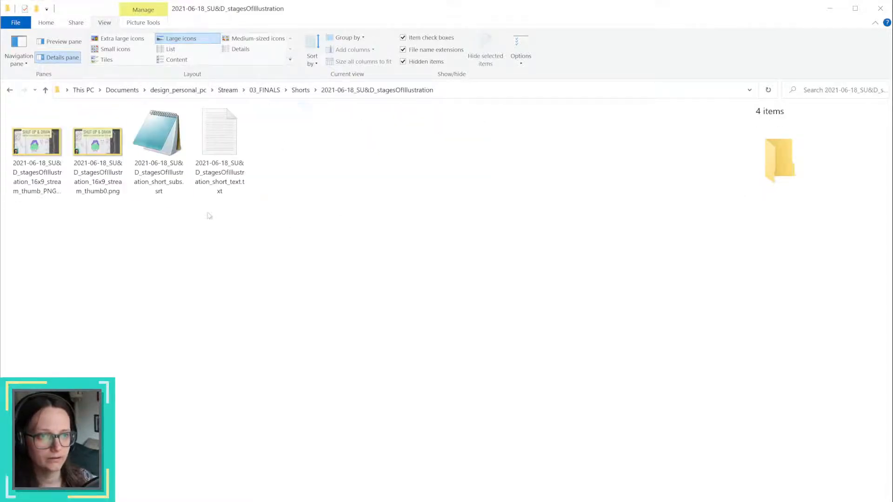
pyautogui.doubleClick(220, 140)
pyautogui.moveTo(774, 182); pyautogui.dragTo(424, 108)
pyautogui.hotkey('ctrl', '+')
pyautogui.hotkey('ctrl', '+')
pyautogui.hotkey('ctrl', '+')
pyautogui.hotkey('ctrl', '+')
pyautogui.hotkey('ctrl', '+')
pyautogui.hotkey('ctrl', '+')
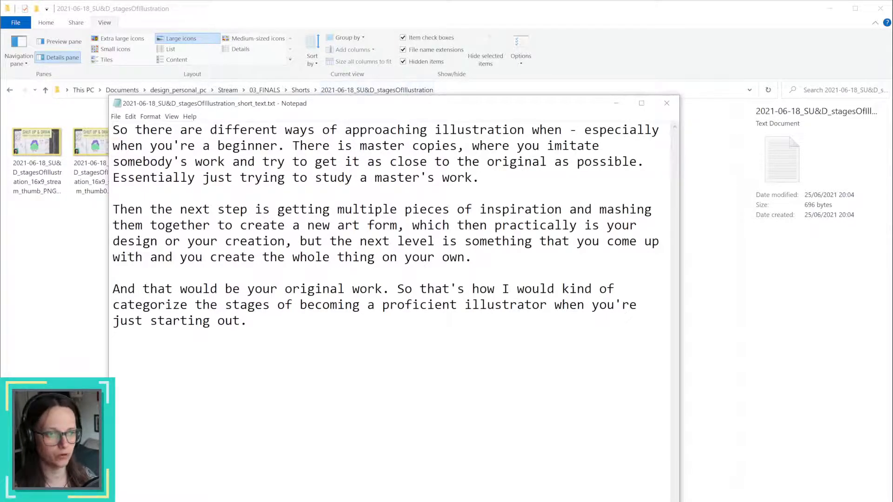
# - Close the text transcript, open the exported 2021-06-18_SU&D_stagesOfIllustration_short_subs.srt in Notepad, and enlarge the text for reading
pyautogui.click(667, 102)
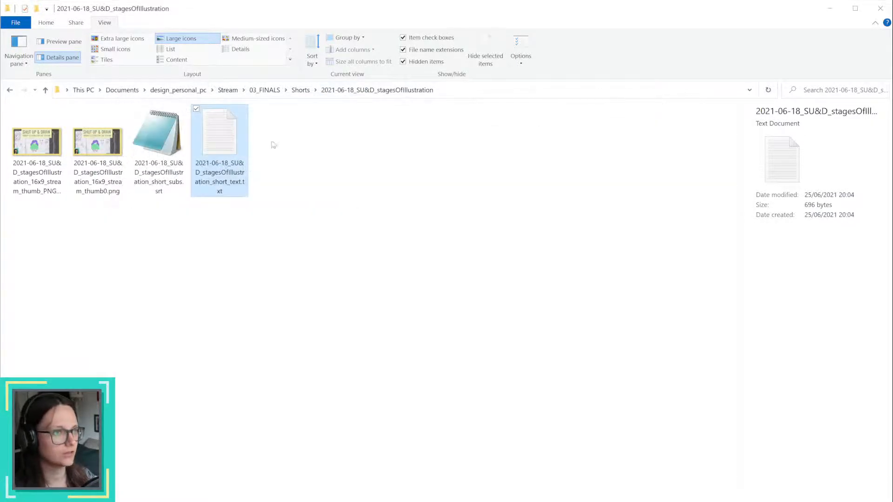
pyautogui.click(158, 148)
pyautogui.doubleClick(159, 148)
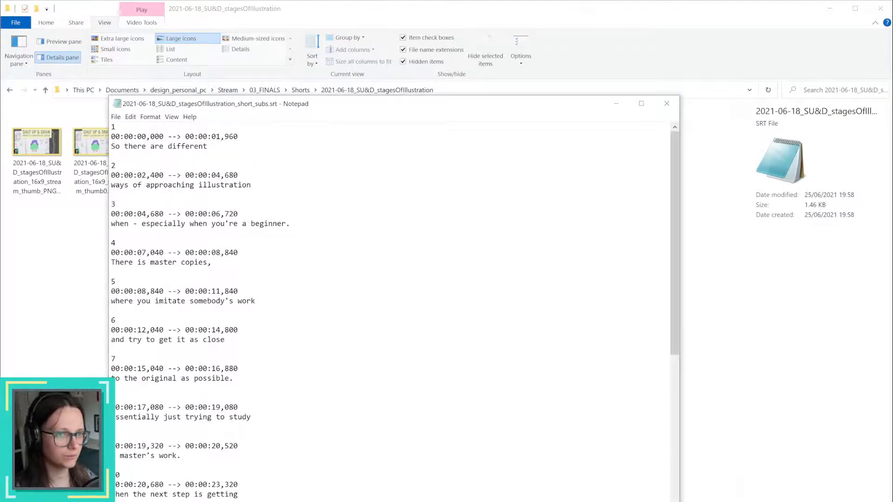
pyautogui.hotkey('ctrl', '+')
pyautogui.hotkey('ctrl', '+')
pyautogui.hotkey('ctrl', '+')
pyautogui.hotkey('ctrl', '+')
pyautogui.hotkey('ctrl', '+')
pyautogui.hotkey('ctrl', '+')
pyautogui.hotkey('ctrl', '+')
pyautogui.hotkey('ctrl', '+')
pyautogui.hotkey('ctrl', '+')
pyautogui.hotkey('ctrl', '+')
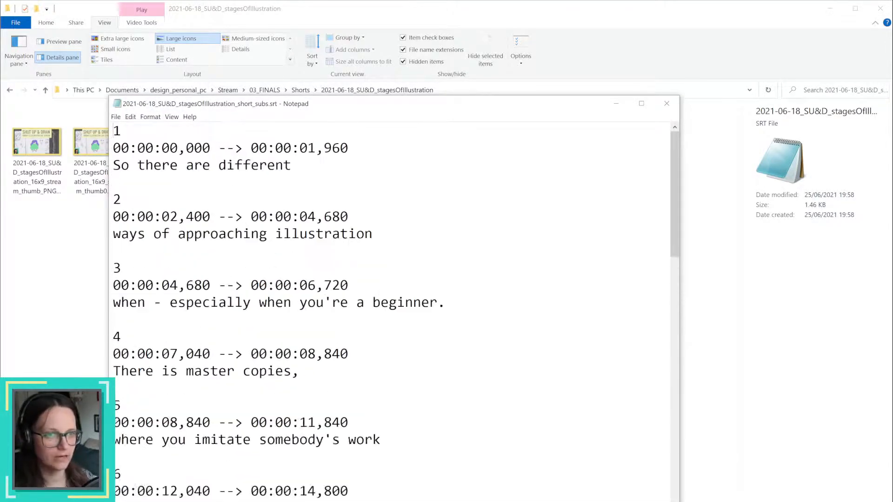
pyautogui.hotkey('ctrl', '+')
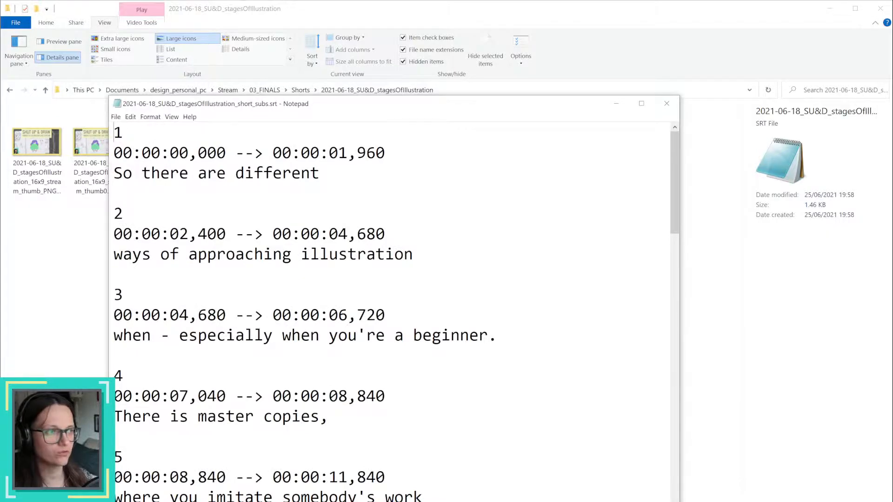
# - Reposition the SRT window, highlight the first subtitle's end timecode for inspection, and close the file
pyautogui.moveTo(519, 110); pyautogui.dragTo(500, 29)
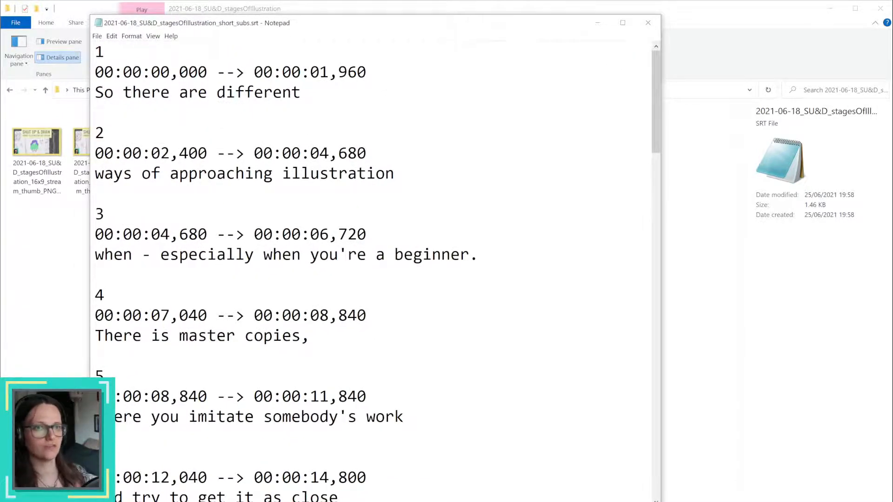
pyautogui.moveTo(254, 72); pyautogui.dragTo(357, 72)
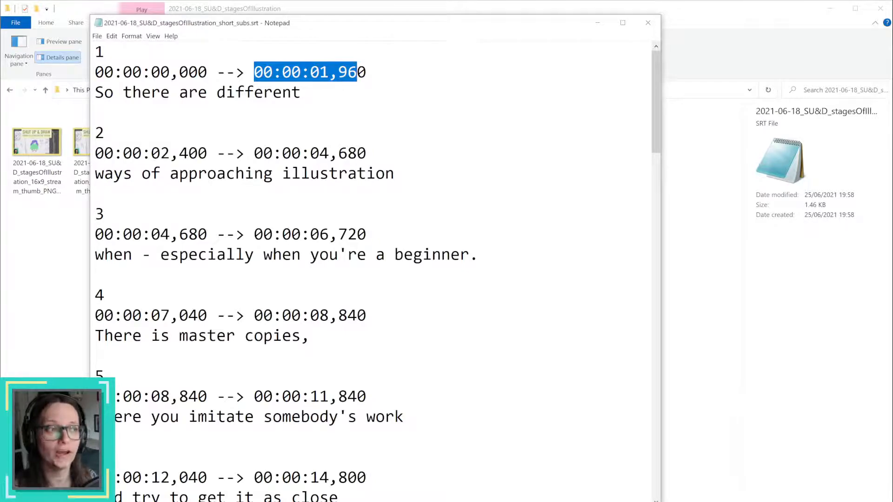
pyautogui.click(648, 24)
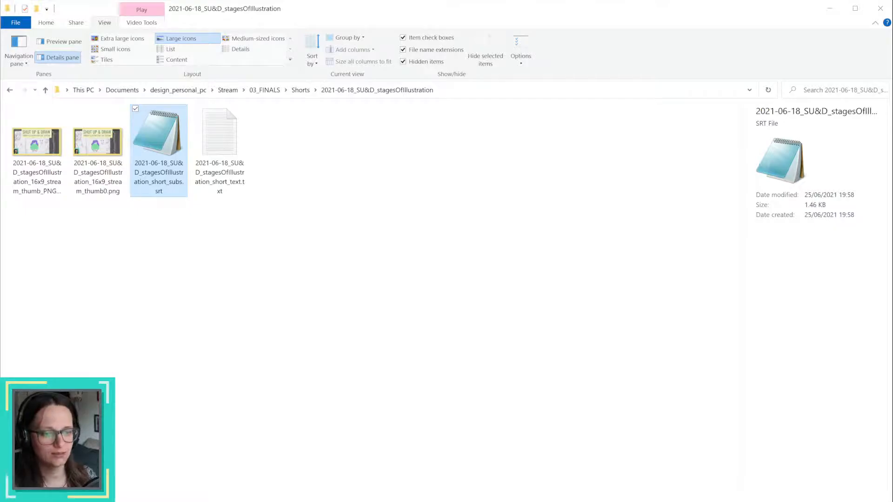
# - Switch to Premiere Pro, open the 2021-06-18_SU&D_stagesOfIllustration_tutorial sequence, and play it from near the start to check its transcript
pyautogui.hotkey('alt', 'Tab')
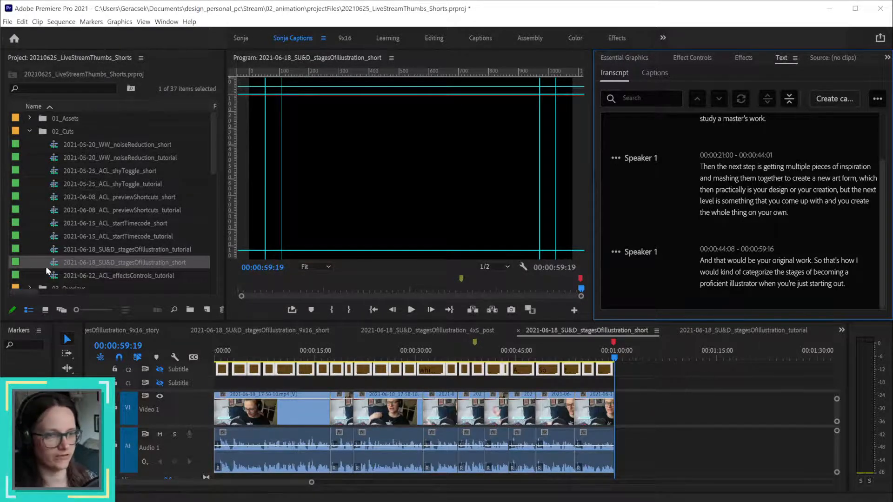
pyautogui.doubleClick(58, 249)
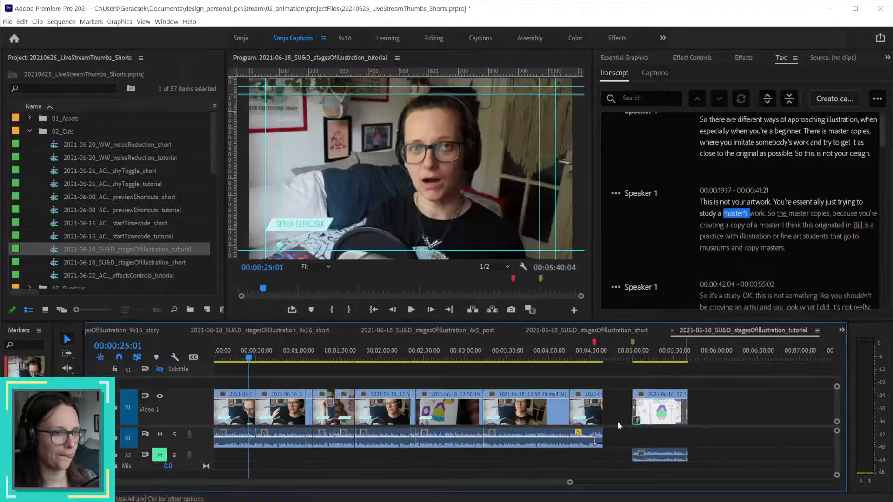
pyautogui.click(226, 357)
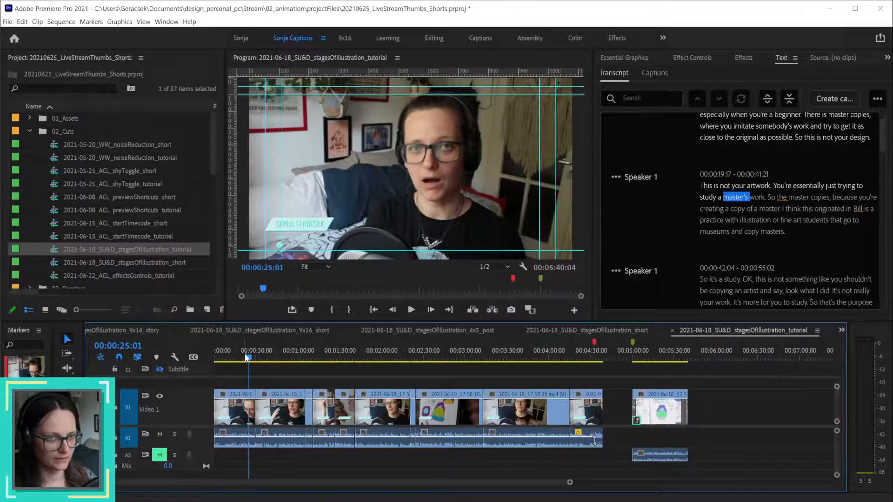
pyautogui.click(220, 359)
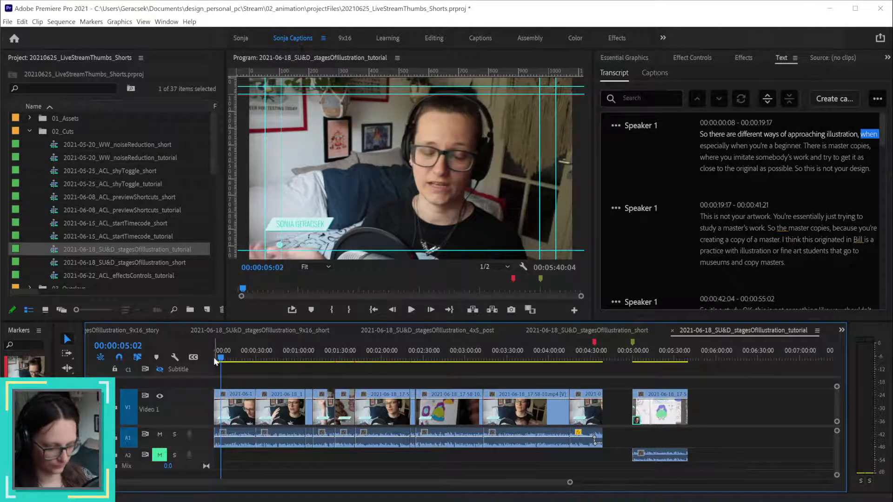
pyautogui.press('space')
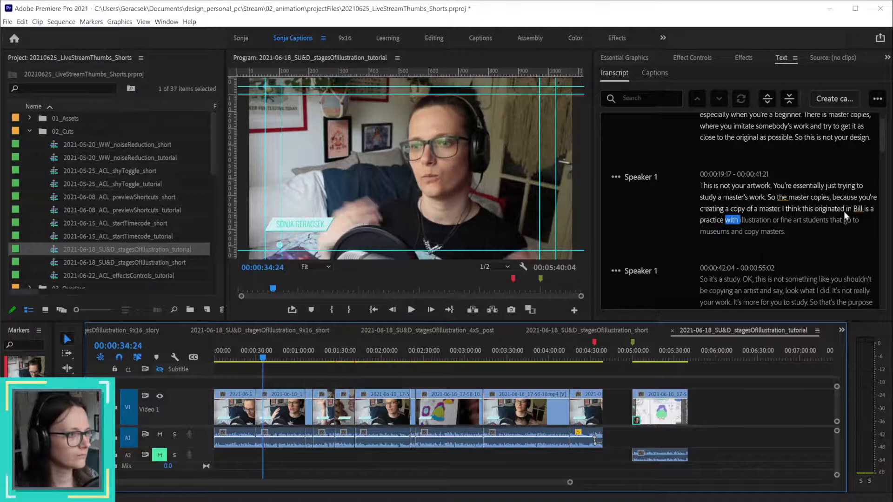
# - Replace "Bill" with "or" after "I think this originated in" in the second transcript segment
pyautogui.click(854, 210)
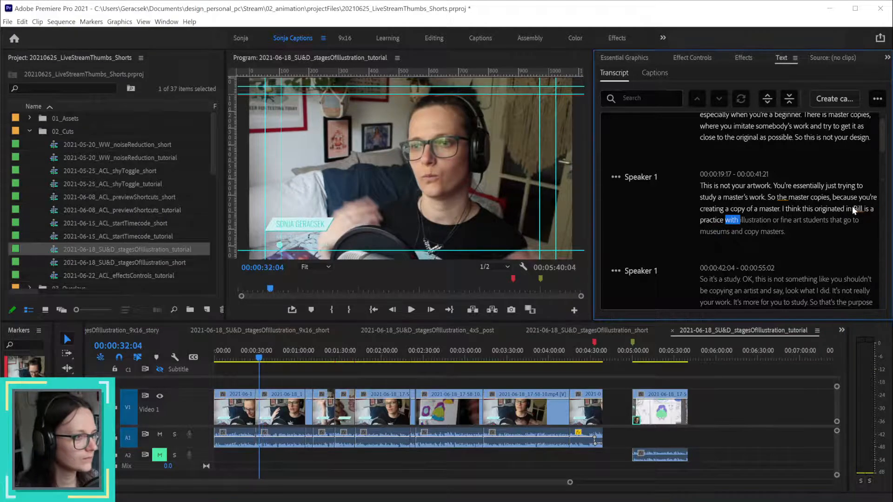
pyautogui.doubleClick(853, 210)
pyautogui.doubleClick(818, 201)
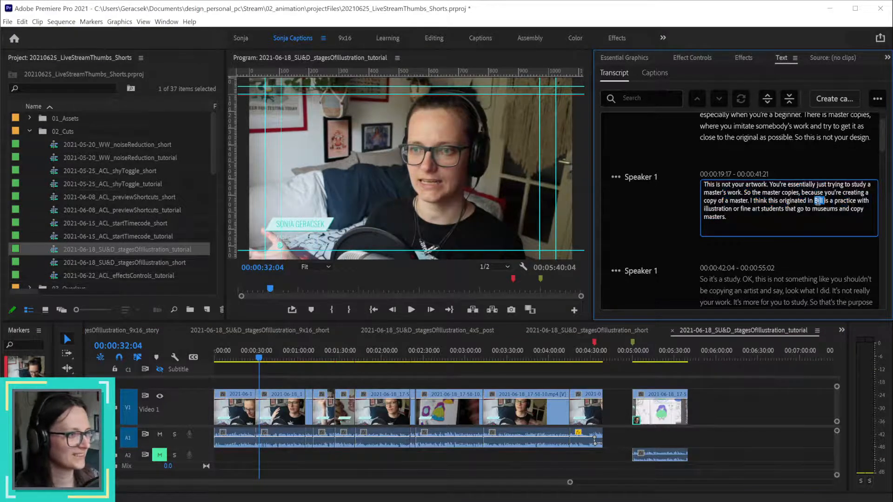
pyautogui.write('or')
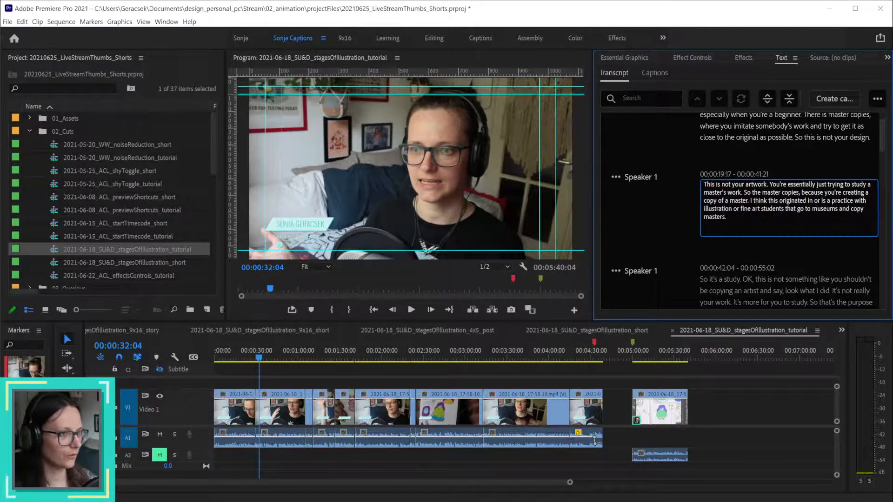
pyautogui.press('Escape')
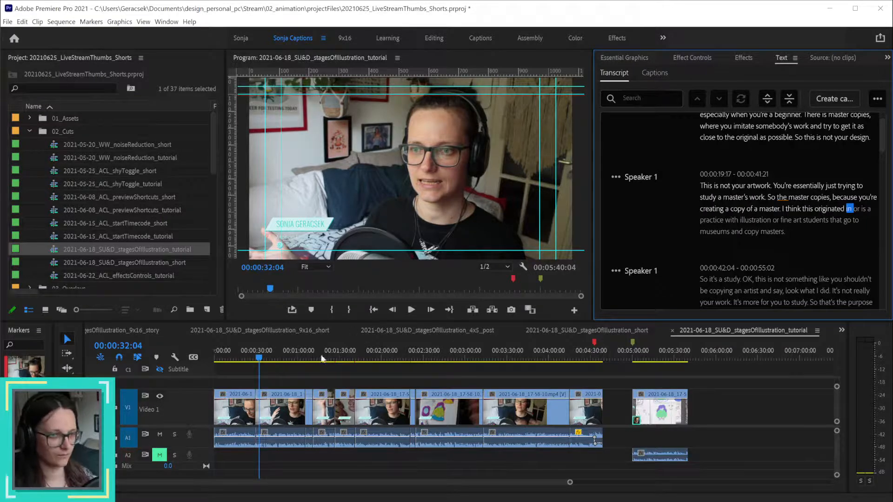
# - Play on from about 32 seconds and add an ellipsis after "this is not something like" in the segment starting at 00:00:42:04
pyautogui.click(259, 358)
pyautogui.press('space')
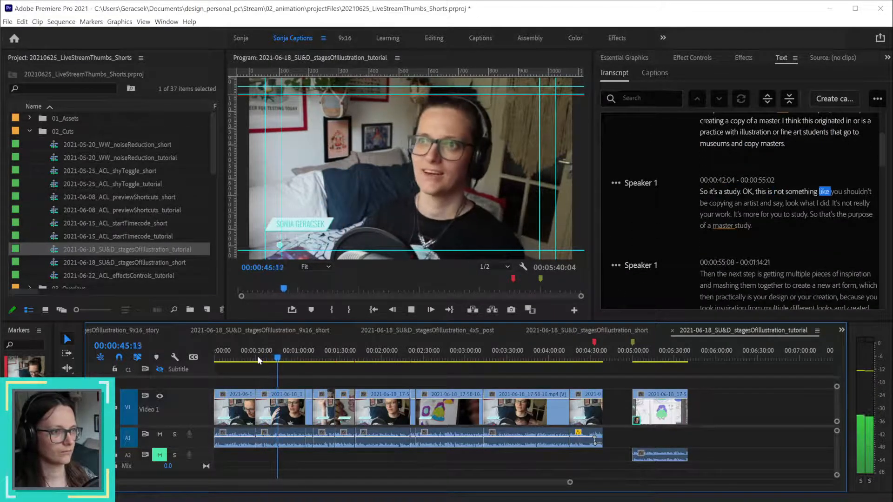
pyautogui.click(824, 192)
pyautogui.doubleClick(824, 192)
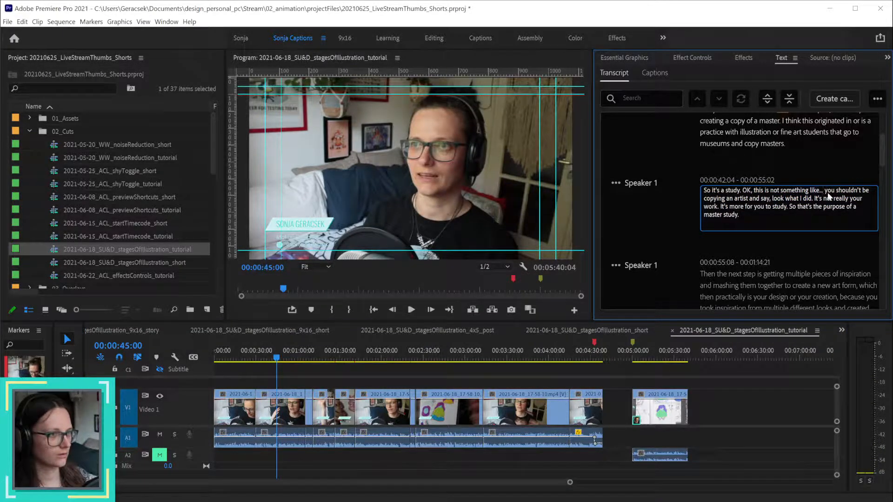
pyautogui.press('Escape')
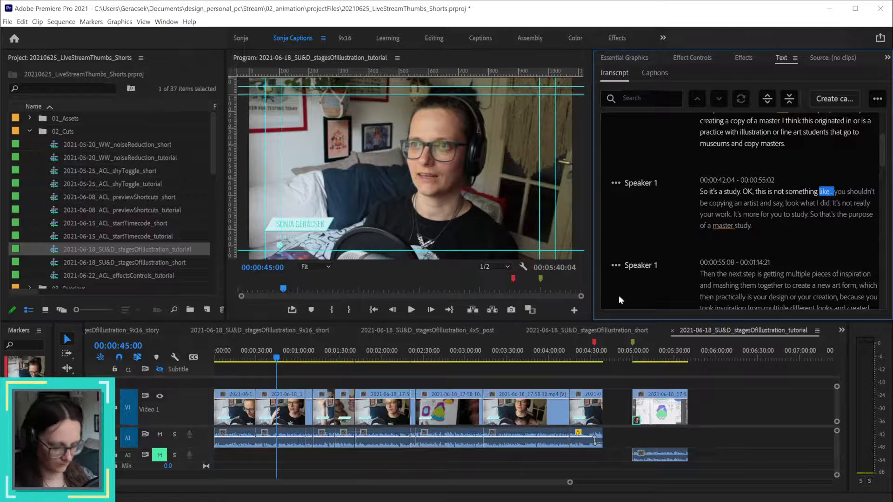
# - Play on from about 45 seconds and, in the 00:02:06:12 segment, change "starting out, does work" to "starting out. Does work"
pyautogui.click(278, 362)
pyautogui.press('space')
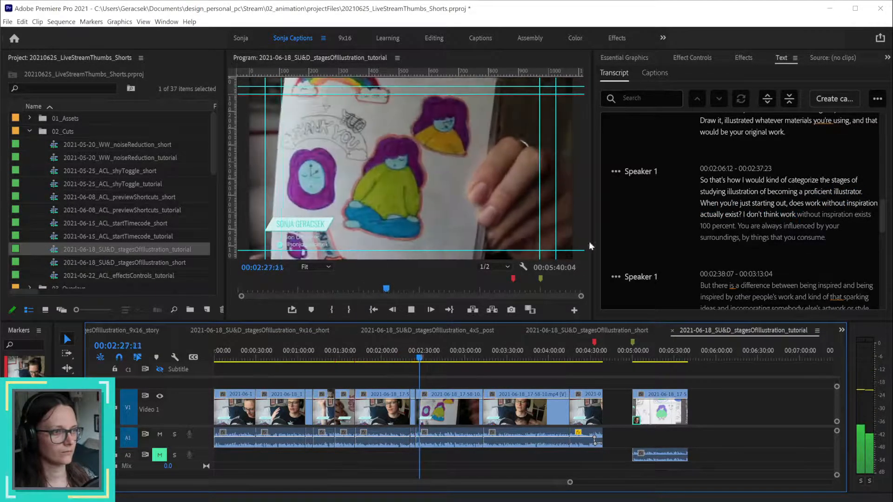
pyautogui.press('space')
pyautogui.doubleClick(706, 205)
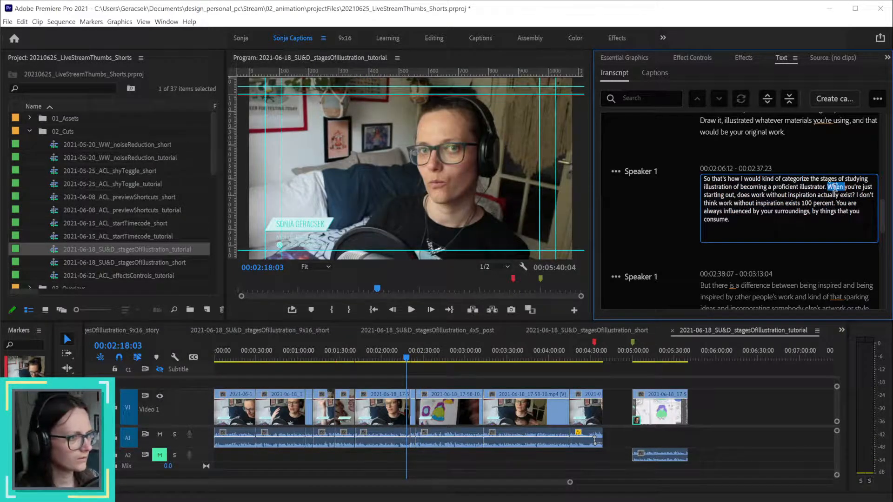
pyautogui.write('Does')
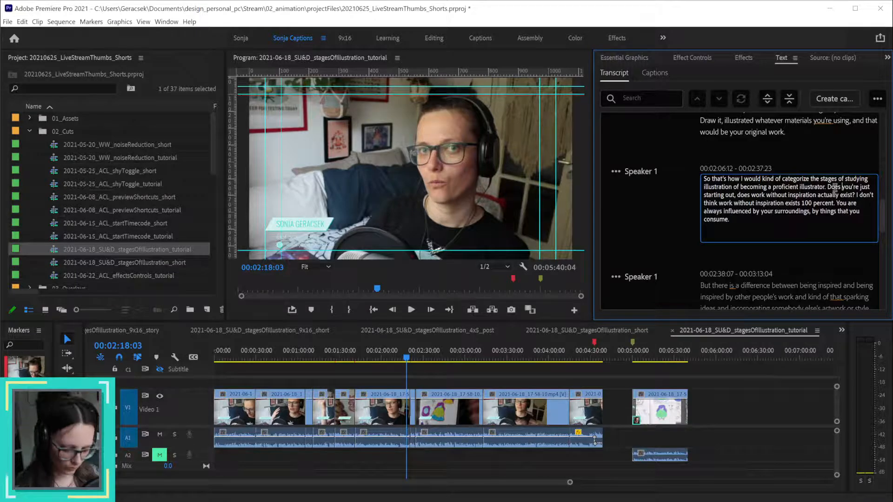
pyautogui.write('When')
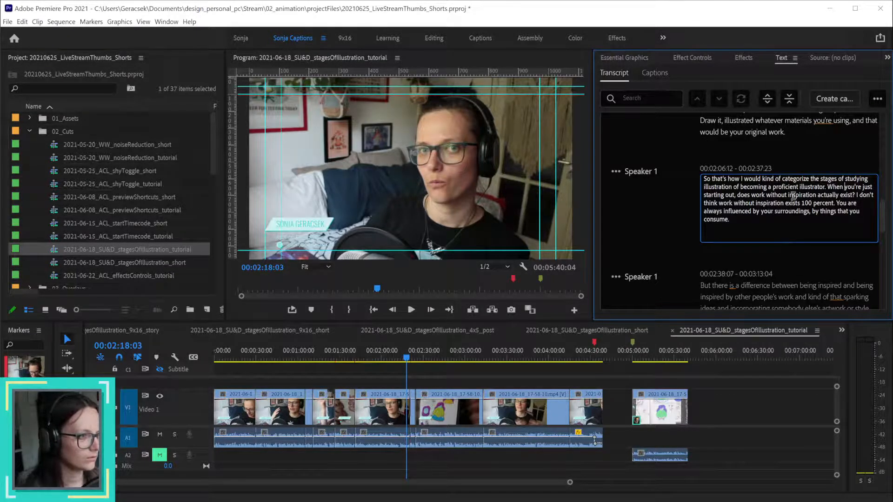
pyautogui.click(737, 196)
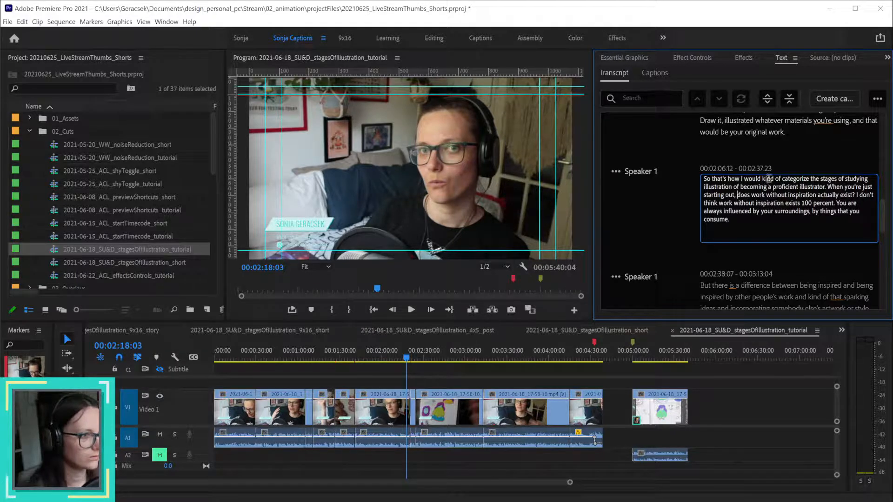
pyautogui.press('BackSpace')
pyautogui.press('BackSpace')
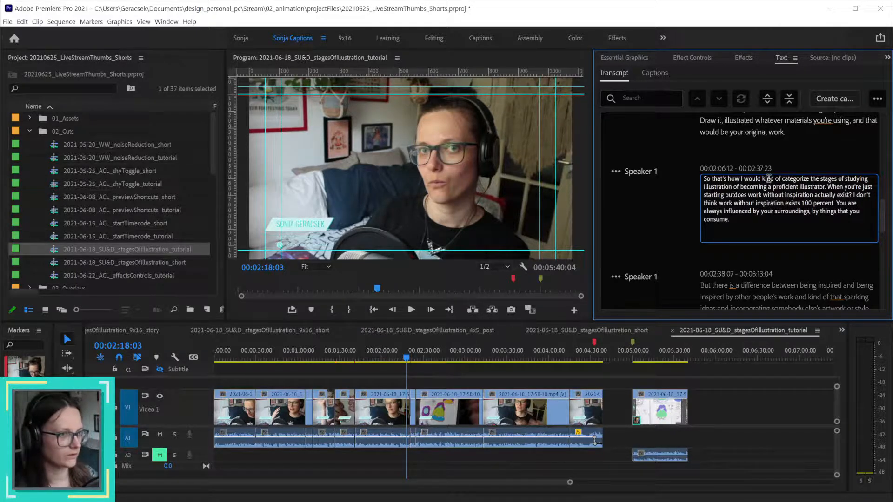
pyautogui.write('.')
pyautogui.press('Delete')
pyautogui.write('D')
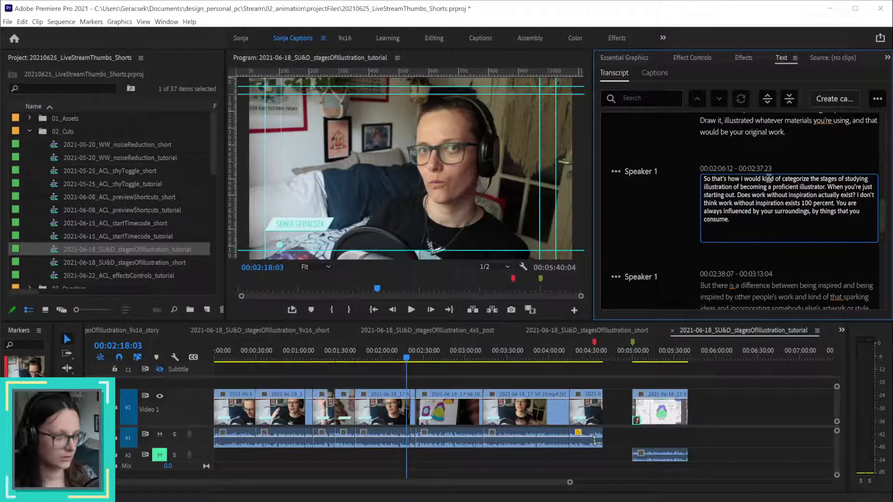
pyautogui.press('Escape')
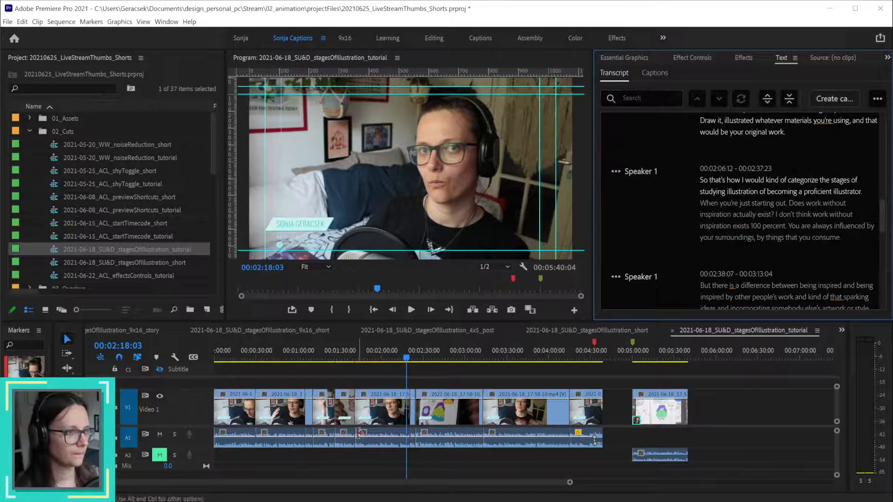
# - Play the tutorial from shortly before 00:02:11 to check the 00:02:06:12 segment's wording against the speech
pyautogui.click(389, 359)
pyautogui.moveTo(391, 362); pyautogui.dragTo(393, 362)
pyautogui.press('space')
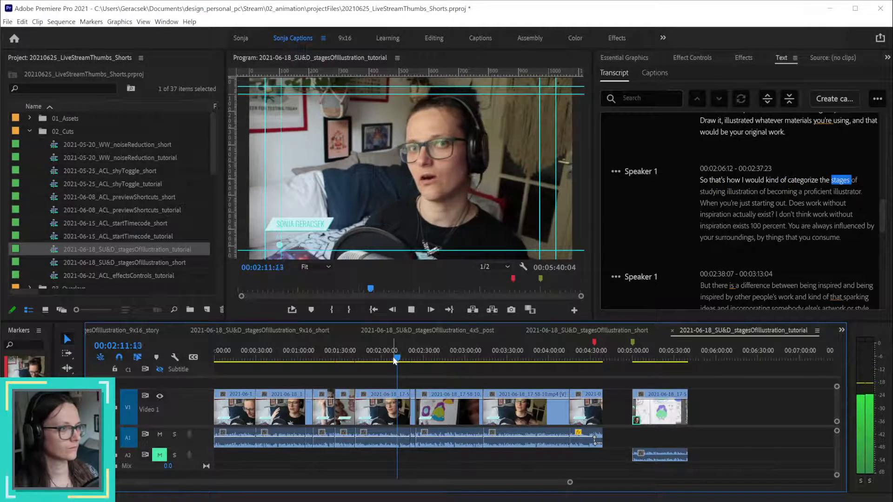
pyautogui.press('space')
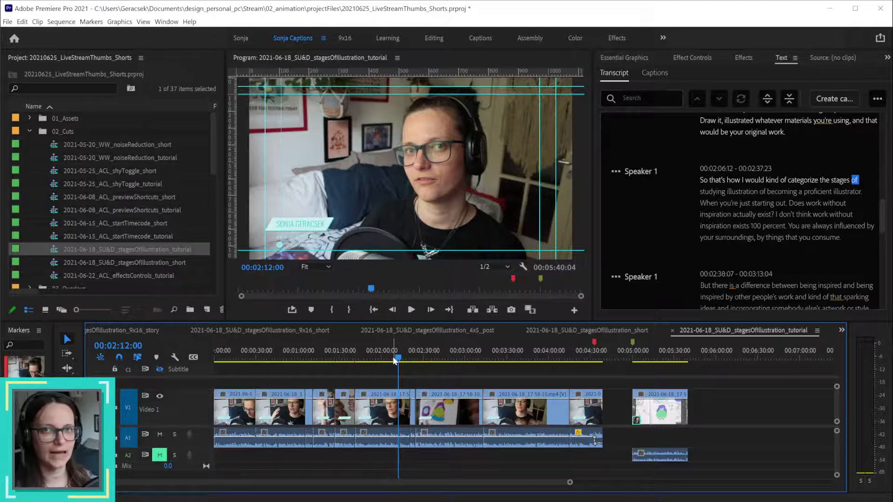
pyautogui.press('space')
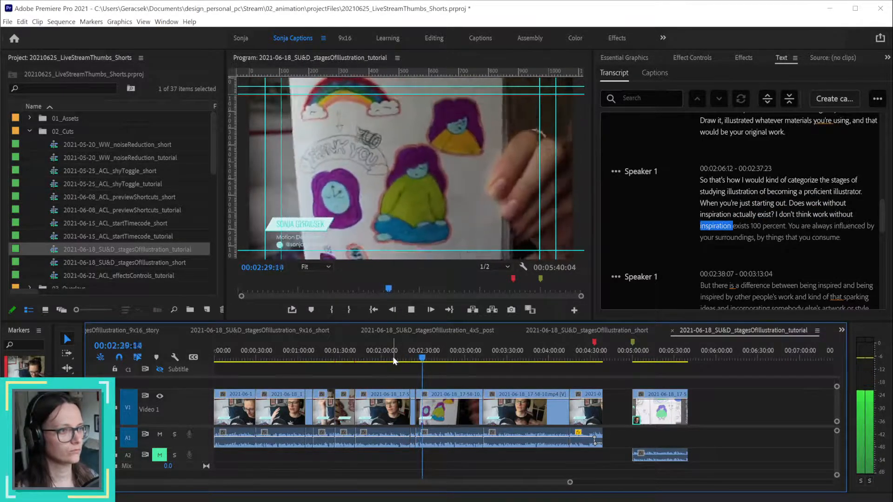
pyautogui.press('space')
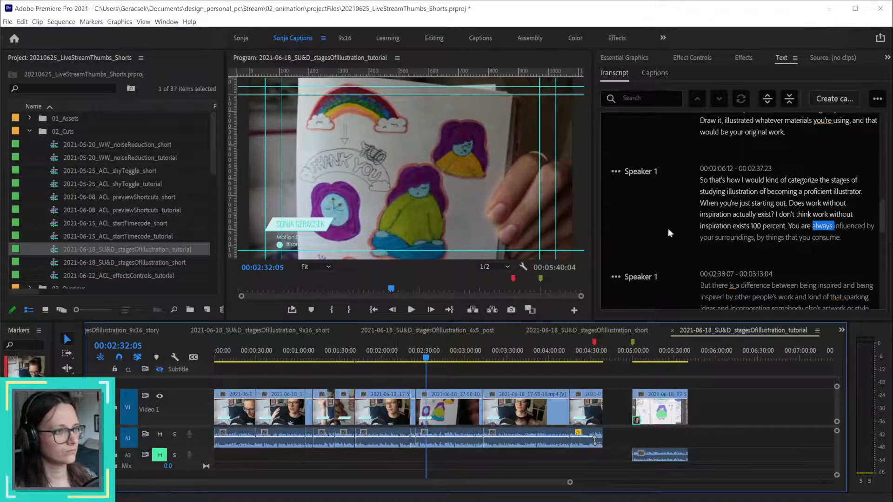
# - Change "100 percent." to "100%." before "You are always influenced" in the 00:02:06:12 transcript segment
pyautogui.doubleClick(749, 225)
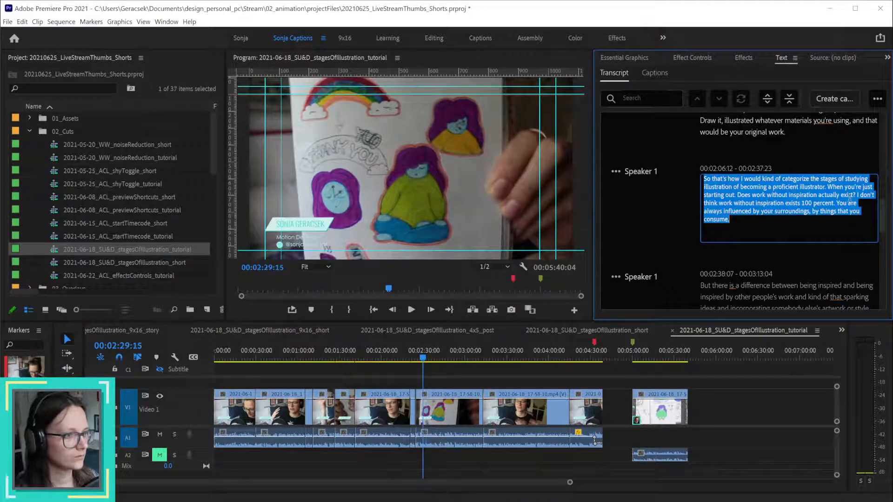
pyautogui.doubleClick(826, 203)
pyautogui.press('BackSpace')
pyautogui.press('BackSpace')
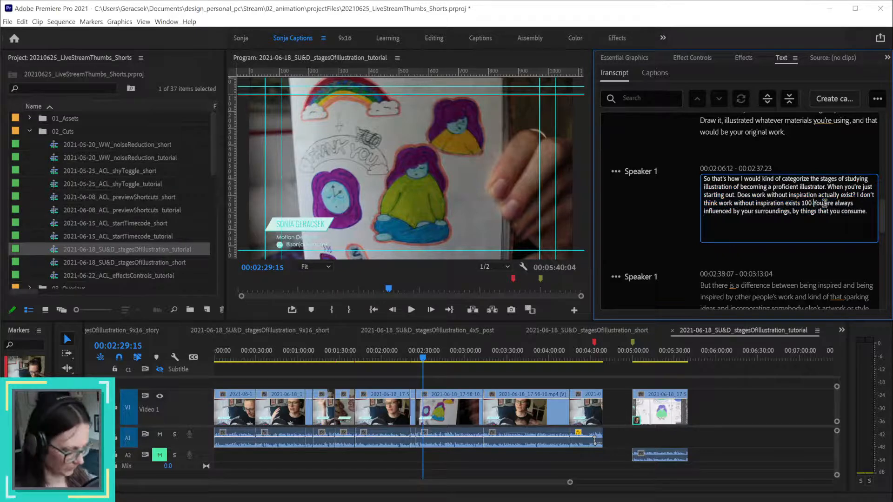
pyautogui.write('%')
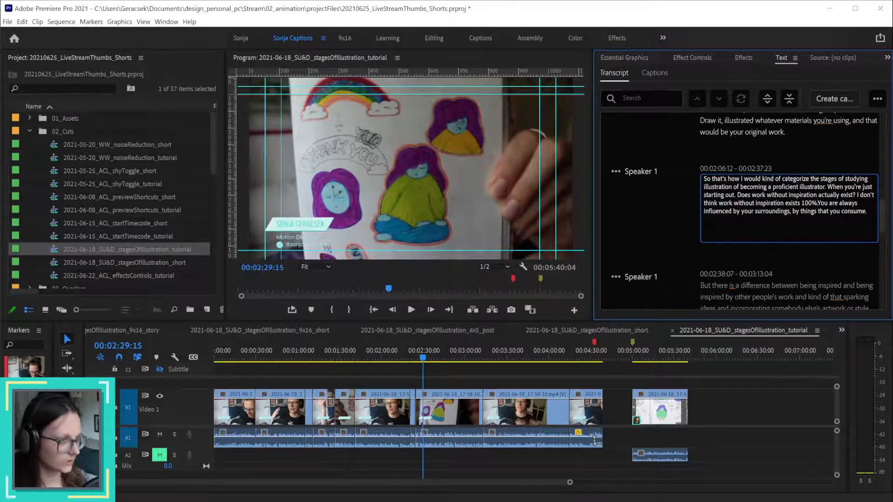
pyautogui.press('Escape')
pyautogui.doubleClick(769, 225)
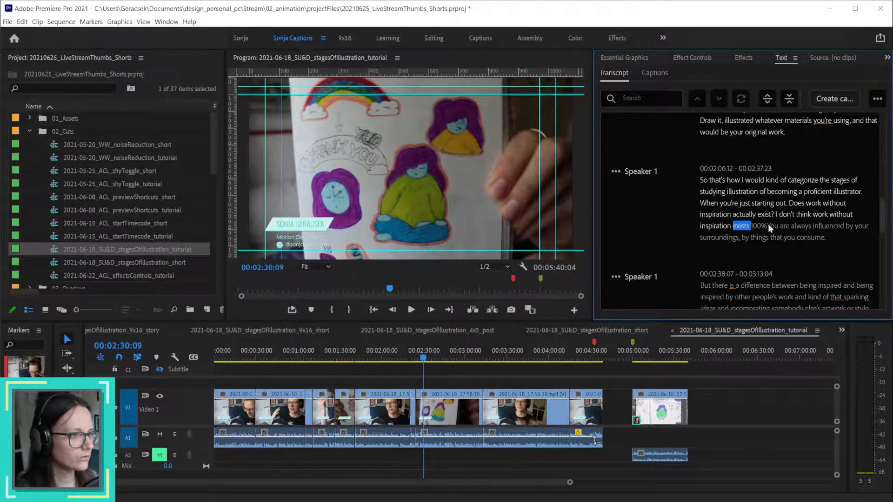
pyautogui.click(818, 204)
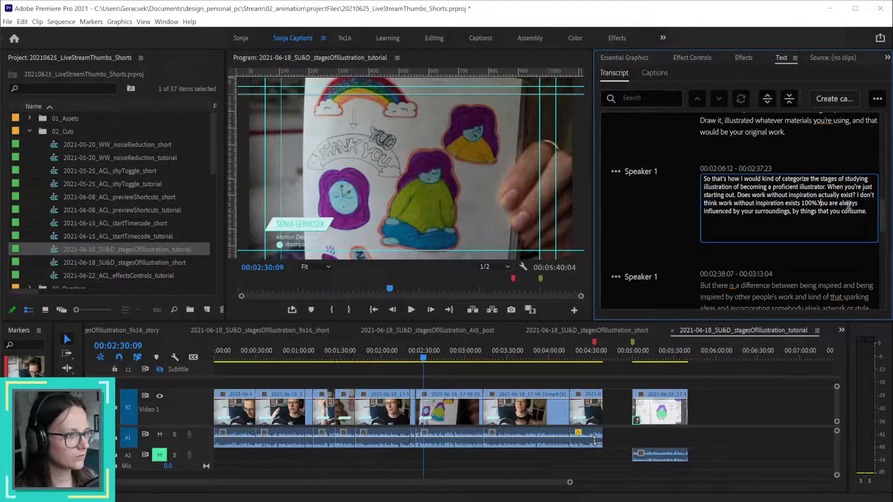
pyautogui.press('Escape')
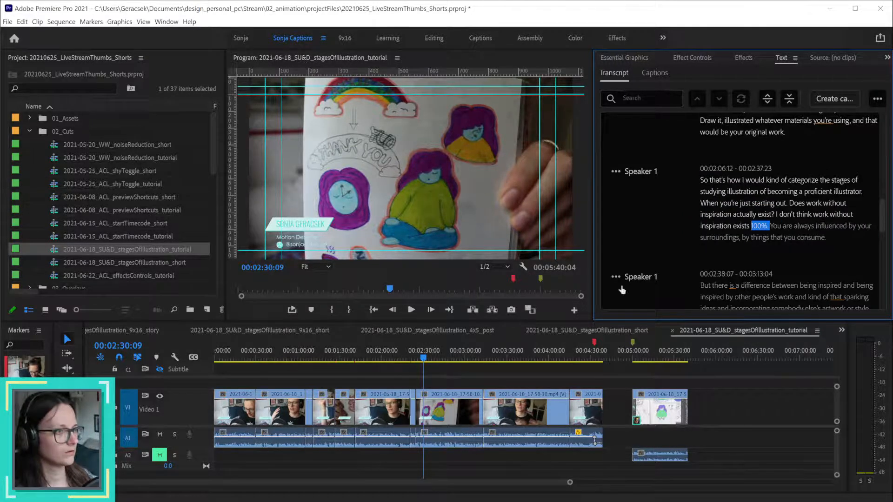
# - Play on from about 00:02:30 and add a comma after "kind of" in the 00:02:38:07 segment
pyautogui.press('space')
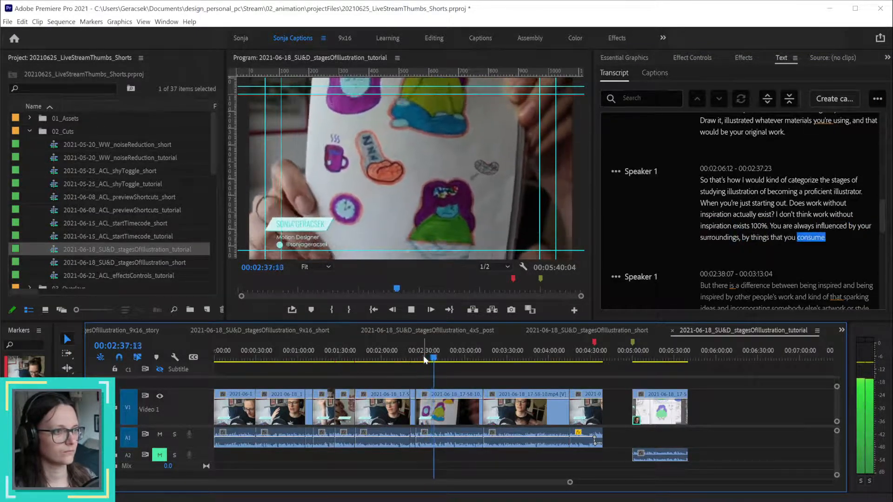
pyautogui.press('space')
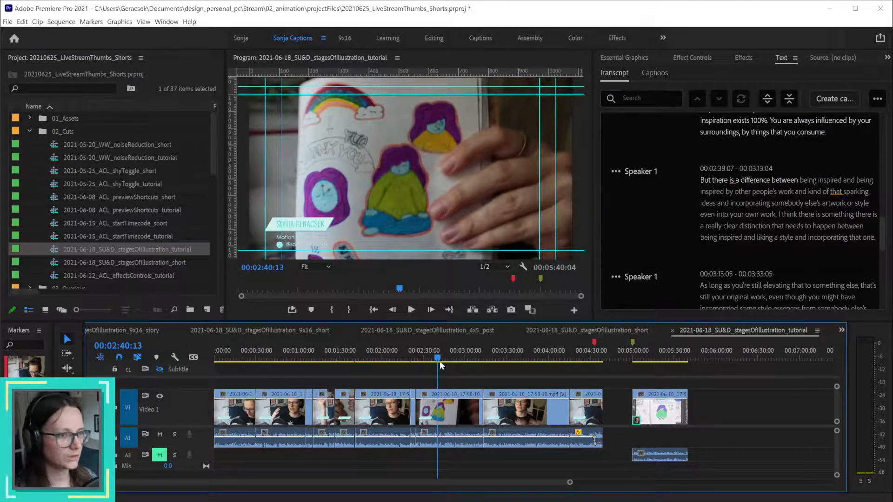
pyautogui.press('space')
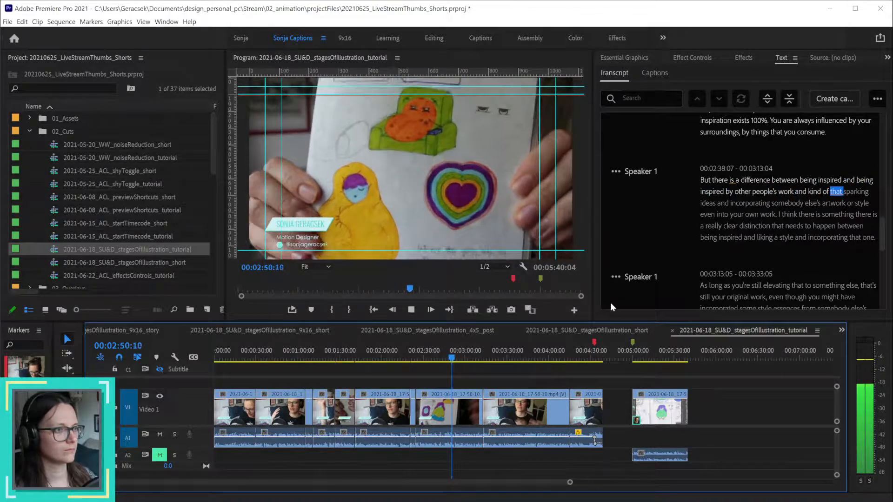
pyautogui.press('space')
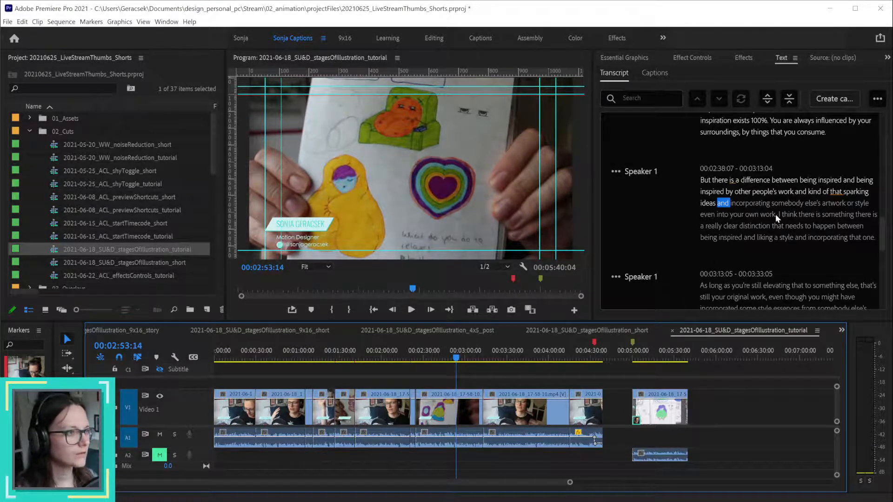
pyautogui.doubleClick(829, 194)
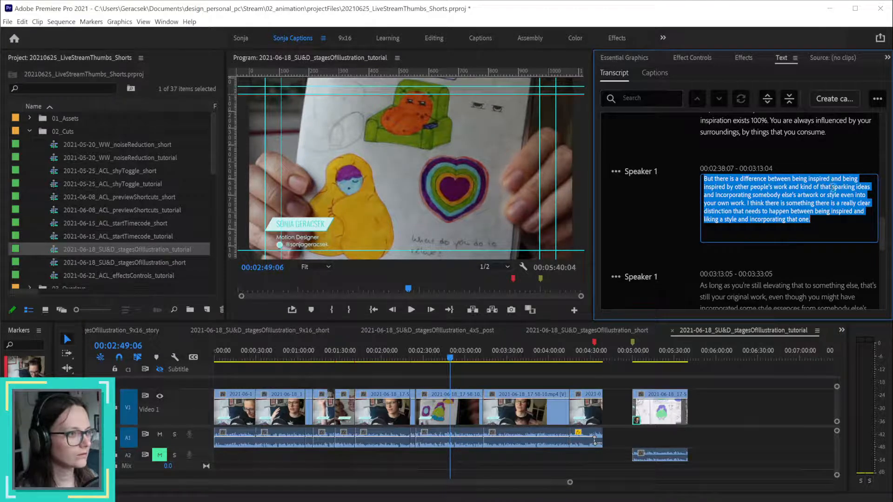
pyautogui.click(819, 185)
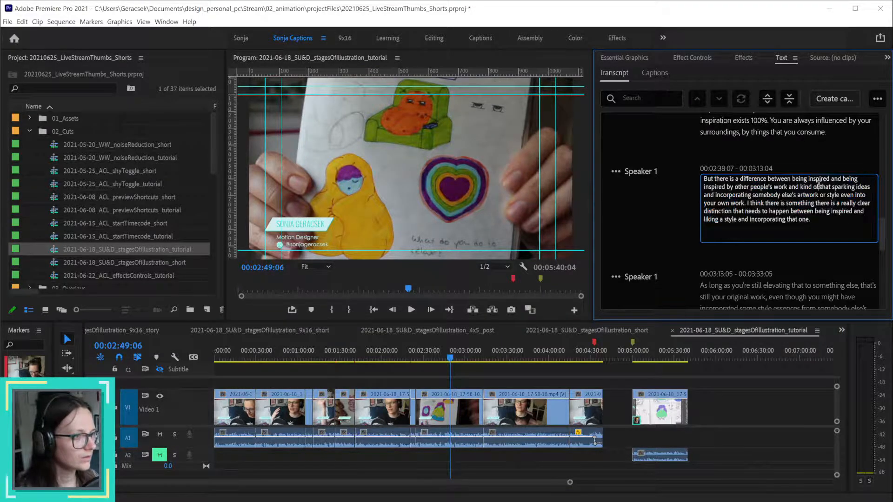
pyautogui.write(',')
pyautogui.press('Escape')
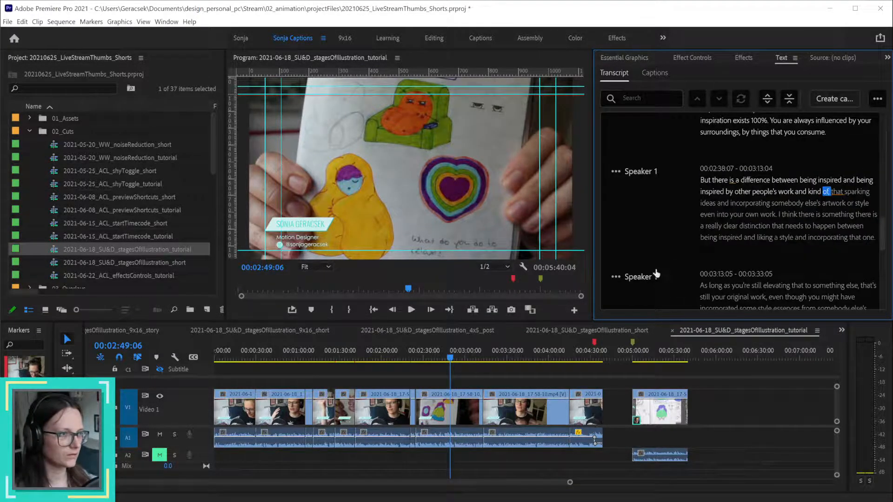
# - Play the tutorial on from about 00:02:49 to check the transcript against the speech up to the 00:03:33:13 segment
pyautogui.click(448, 361)
pyautogui.press('space')
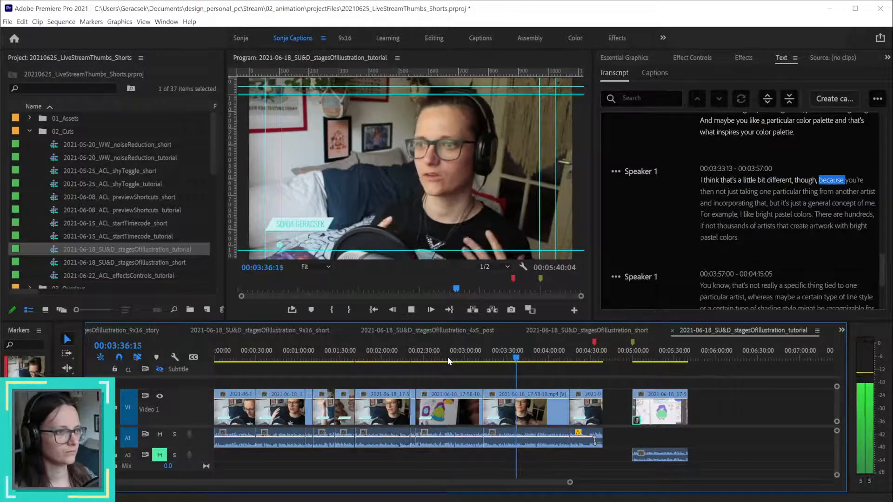
pyautogui.press('space')
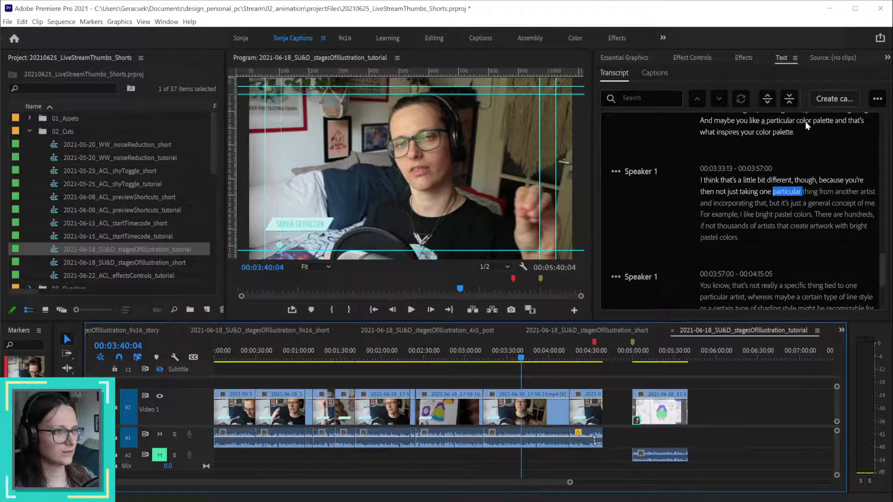
pyautogui.click(521, 358)
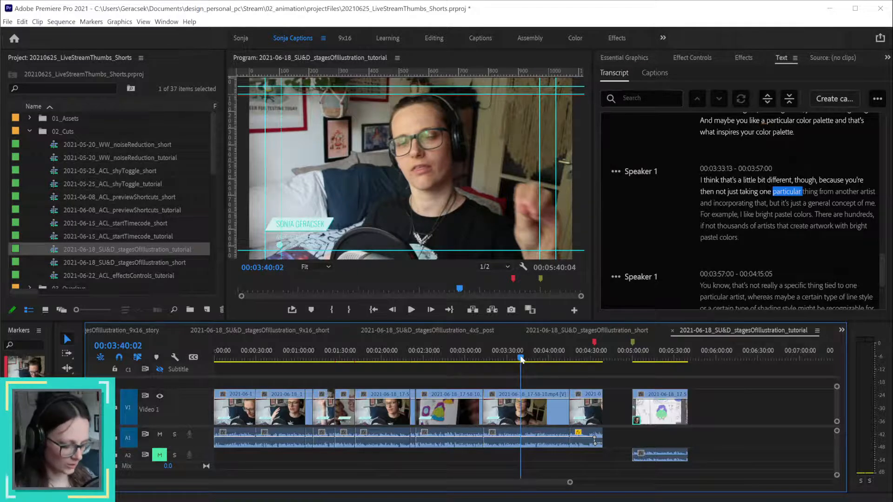
pyautogui.press('space')
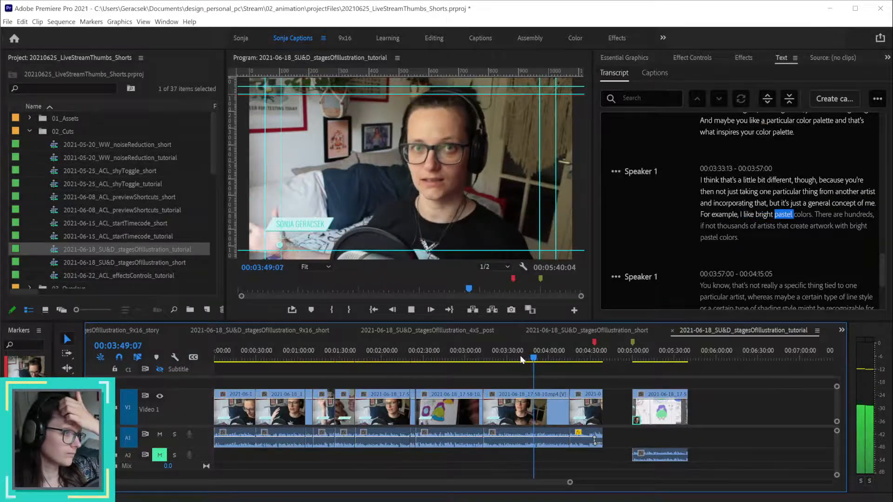
pyautogui.press('space')
# - In the 00:03:33:13 segment, end the sentence after "general concept of" and start the following one with "Me, for example"
pyautogui.doubleClick(859, 205)
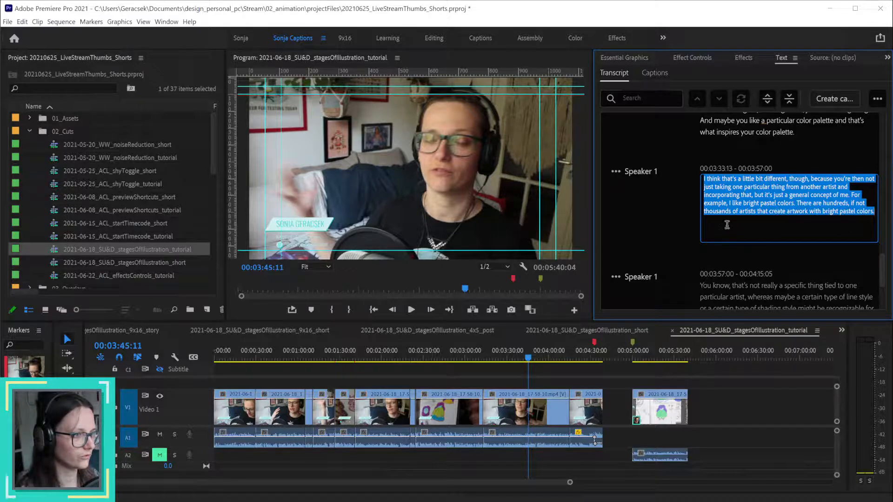
pyautogui.click(834, 194)
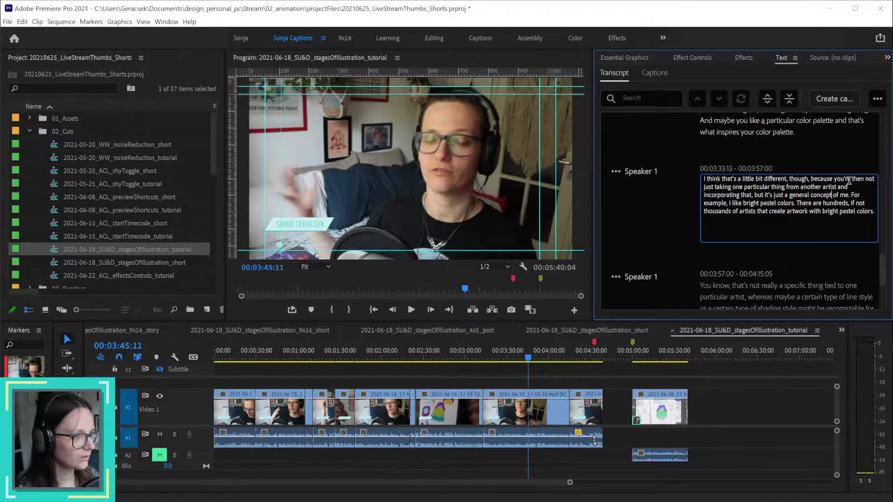
pyautogui.write('.')
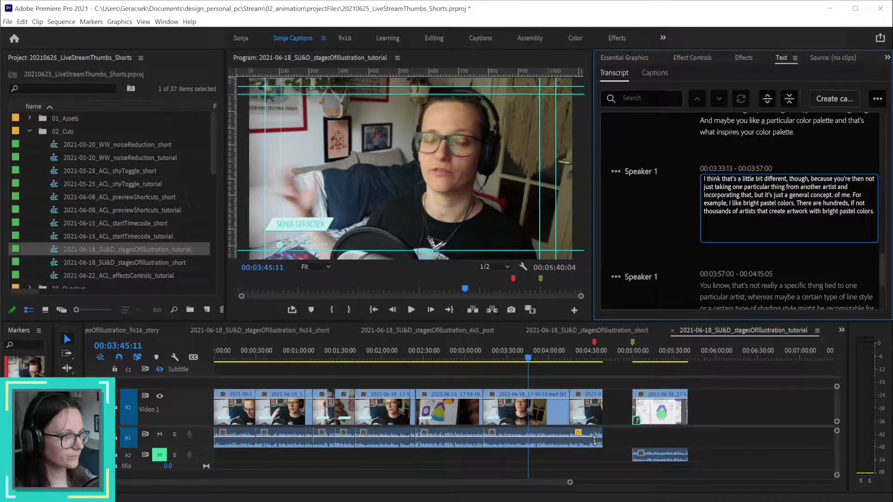
pyautogui.press('BackSpace')
pyautogui.press('BackSpace')
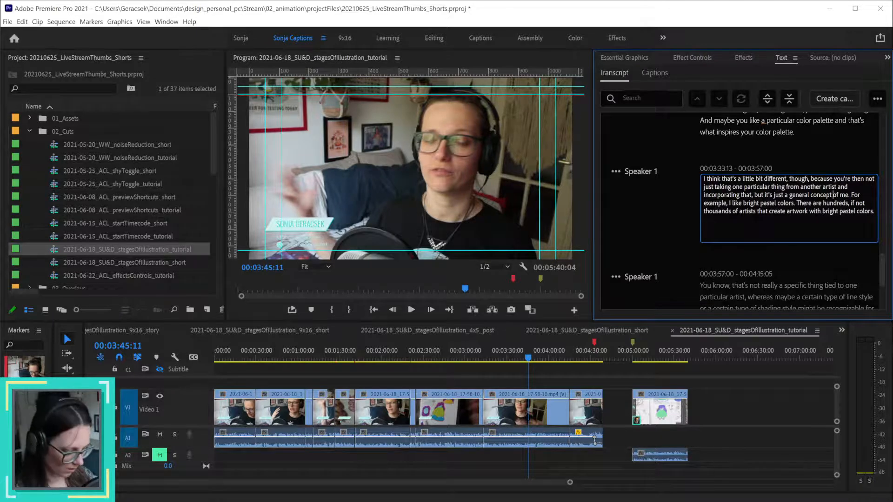
pyautogui.write('.')
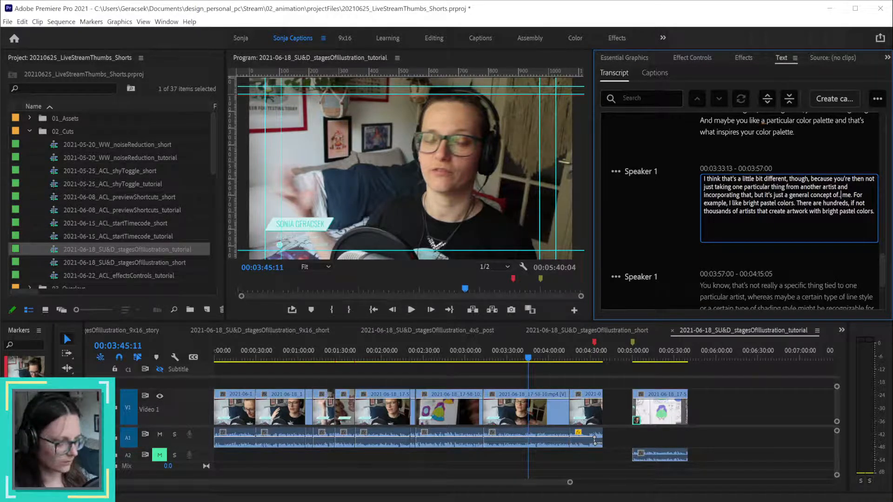
pyautogui.press('Delete')
pyautogui.press('Delete')
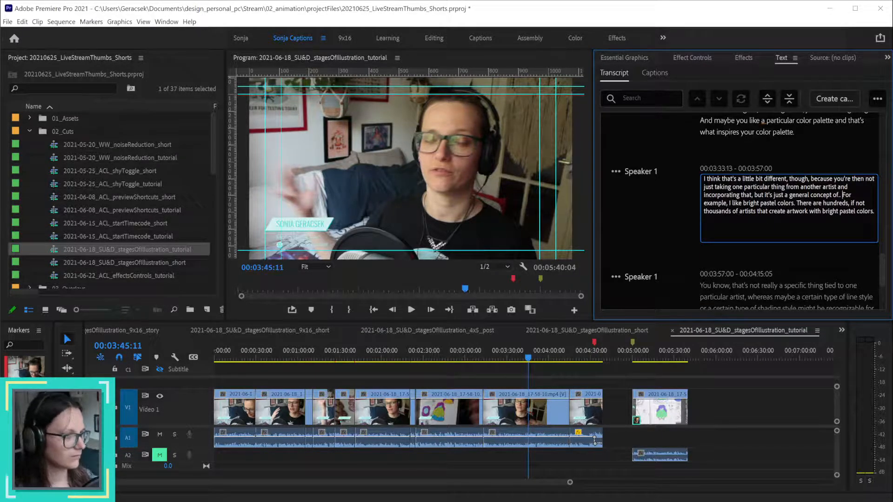
pyautogui.press('Delete')
pyautogui.write('Me, f')
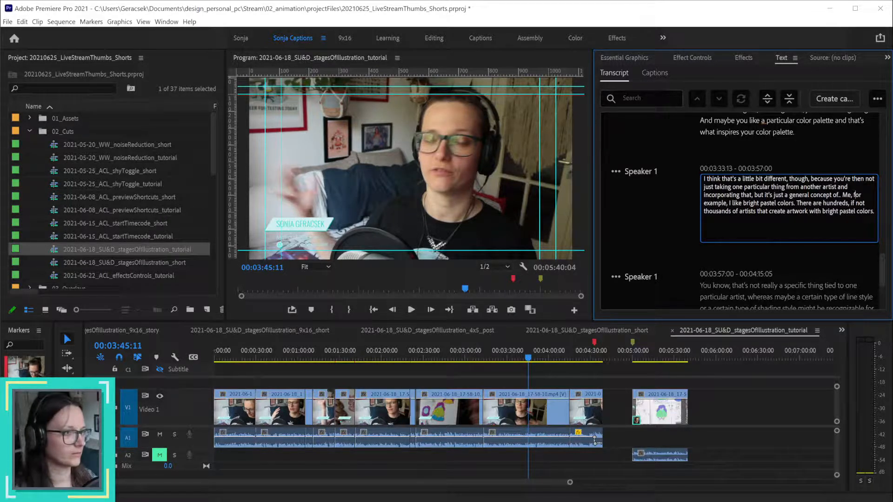
pyautogui.press('Escape')
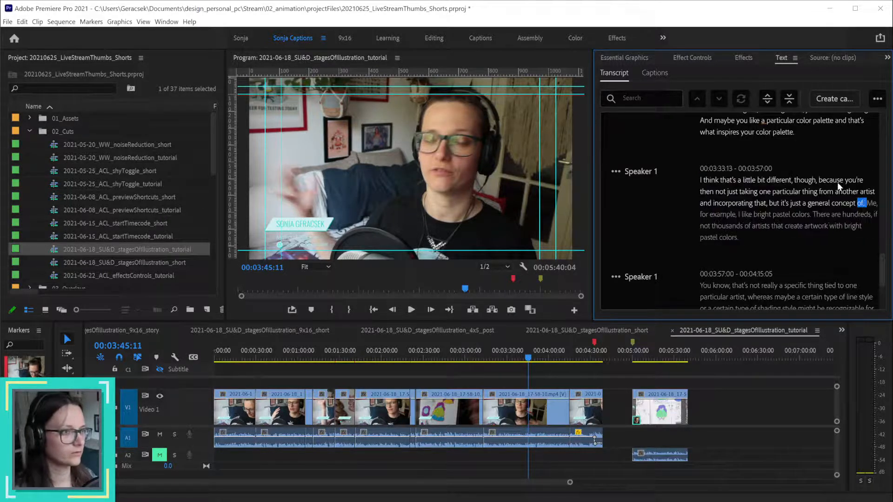
# - Replay from about 00:03:40 and extend the punctuation after "general concept of" to an ellipsis
pyautogui.click(520, 359)
pyautogui.press('space')
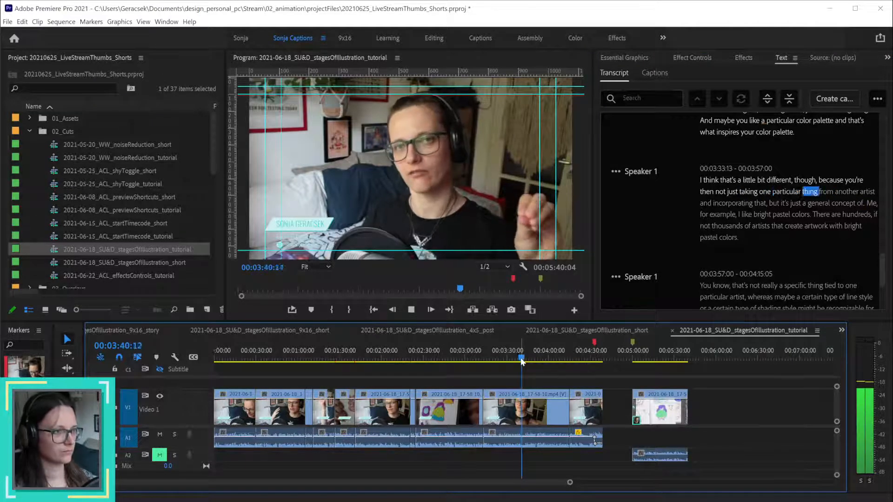
pyautogui.press('space')
pyautogui.doubleClick(864, 204)
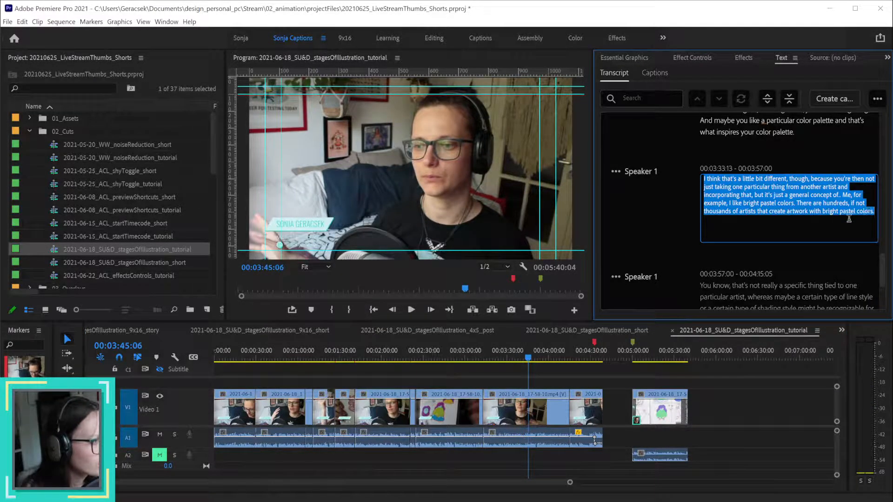
pyautogui.click(842, 195)
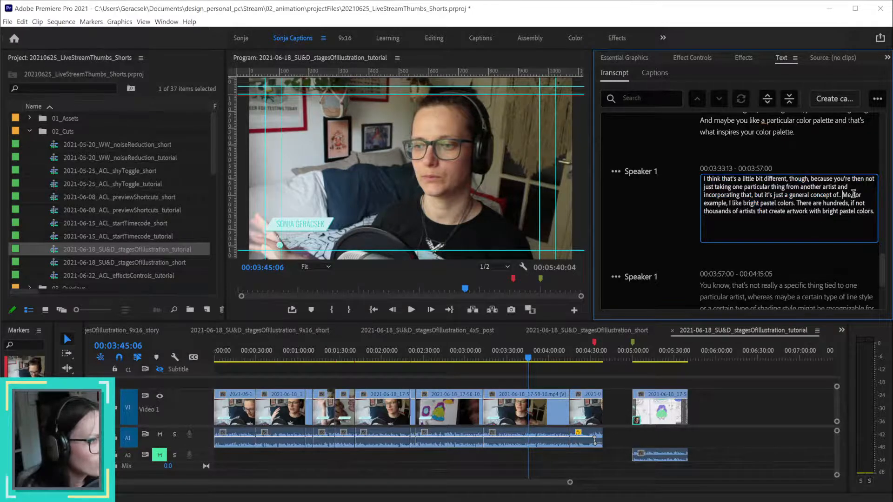
pyautogui.press('Escape')
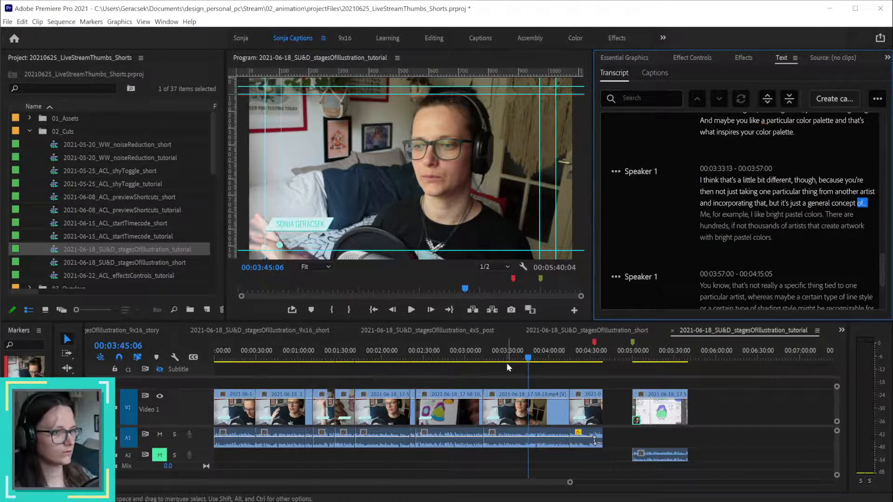
# - Play on from about 00:03:45 and replace "though, it" with "that" after "if you incorporate that," in the 00:03:57:00 segment
pyautogui.click(526, 362)
pyautogui.press('space')
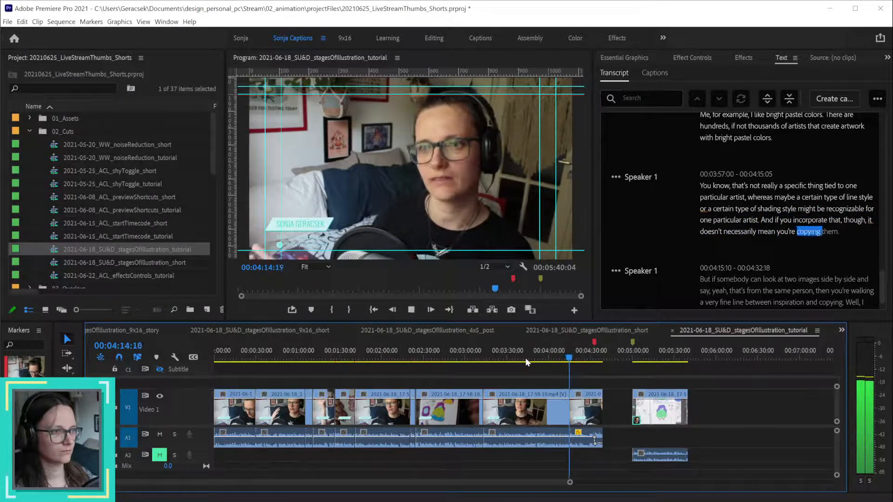
pyautogui.press('space')
pyautogui.scroll(-1, 816, 250)
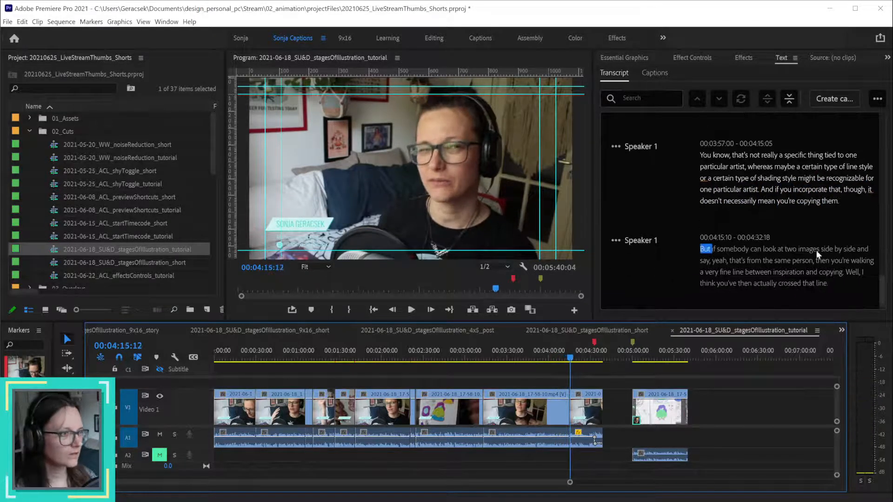
pyautogui.doubleClick(851, 189)
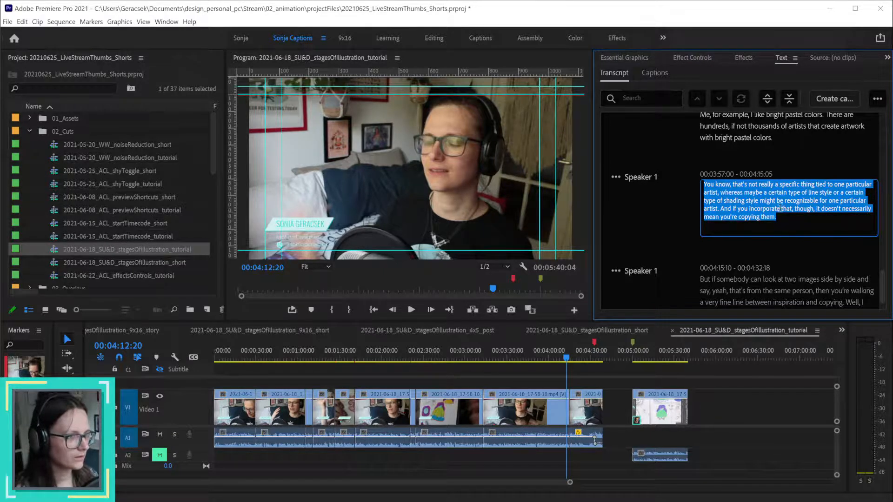
pyautogui.doubleClick(802, 208)
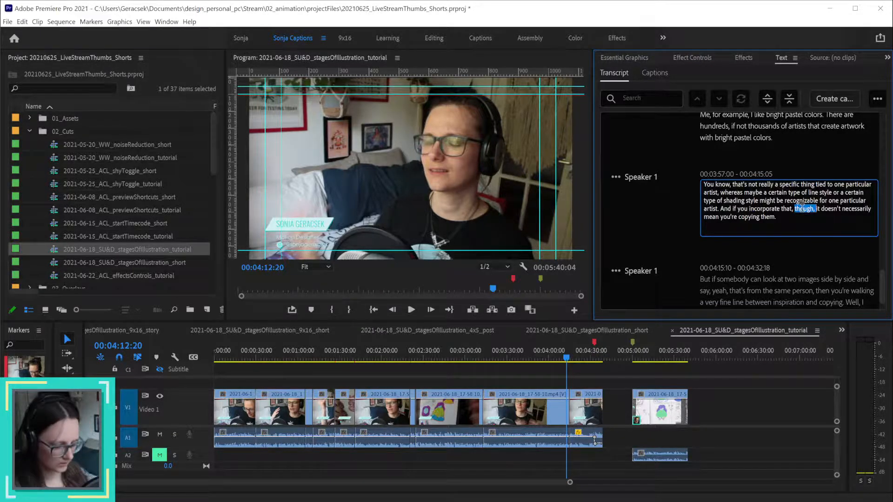
pyautogui.write('that')
pyautogui.press('Delete')
pyautogui.press('Delete')
pyautogui.press('Delete')
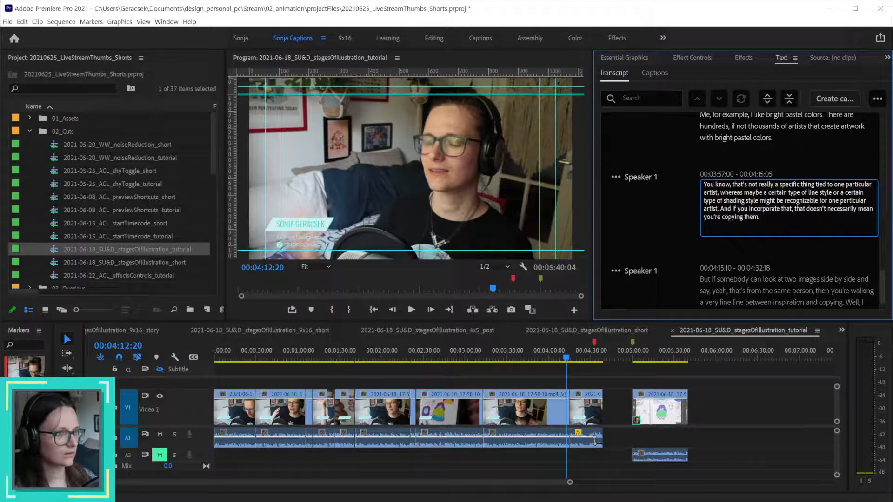
pyautogui.press('Escape')
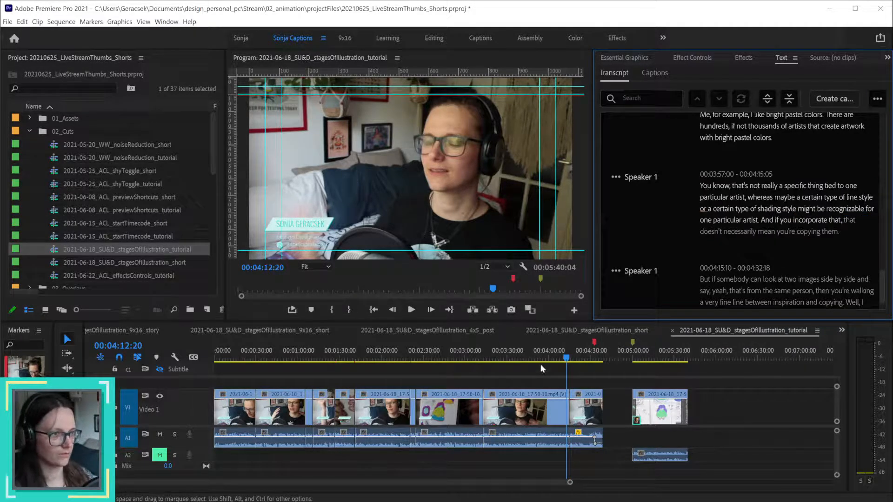
# - Play the tutorial on from about 00:04:00 to its last speech segment to check the transcript, and save the project
pyautogui.click(550, 358)
pyautogui.press('space')
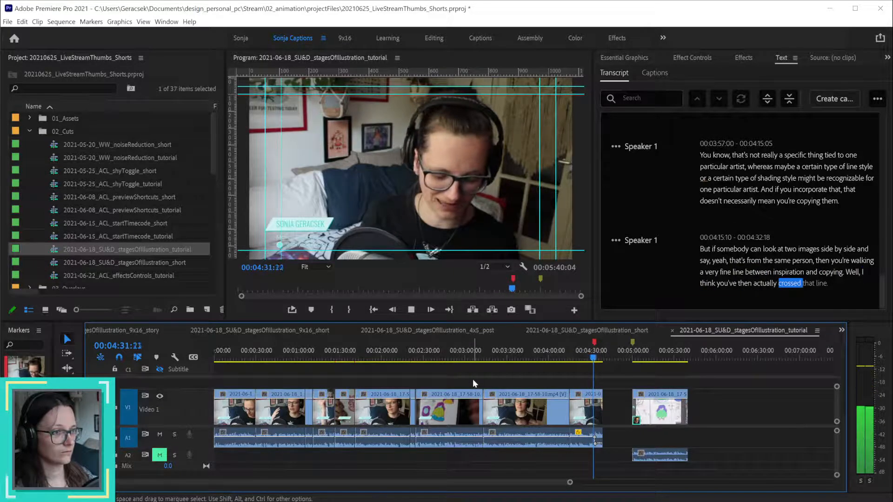
pyautogui.press('space')
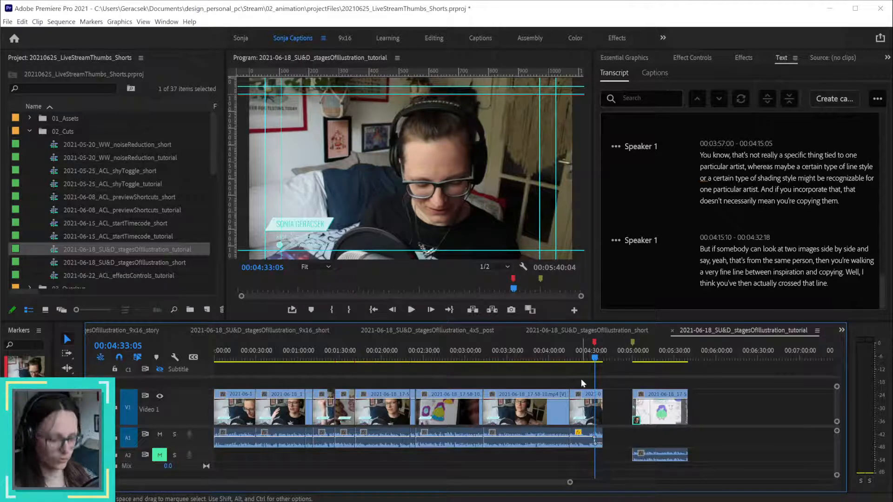
pyautogui.hotkey('ctrl', 's')
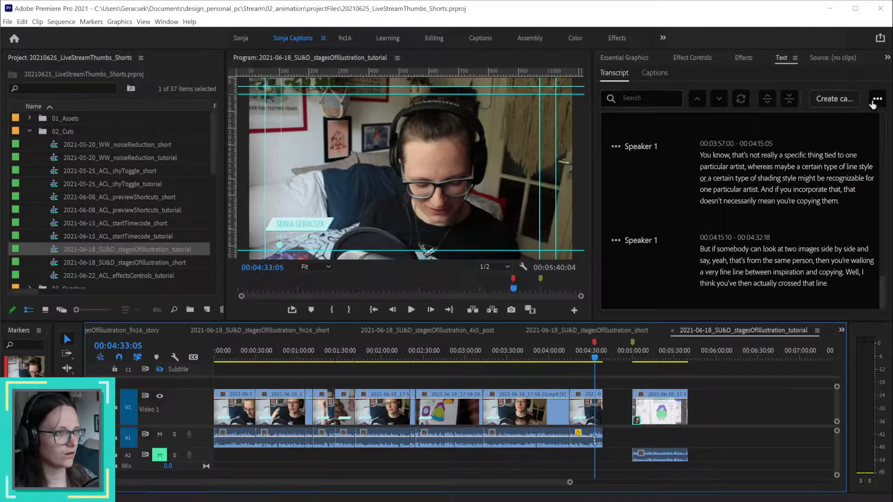
# - Return to the sequence start and create Subtitle-format captions from the sequence transcript with the SG Post style
pyautogui.press('Home')
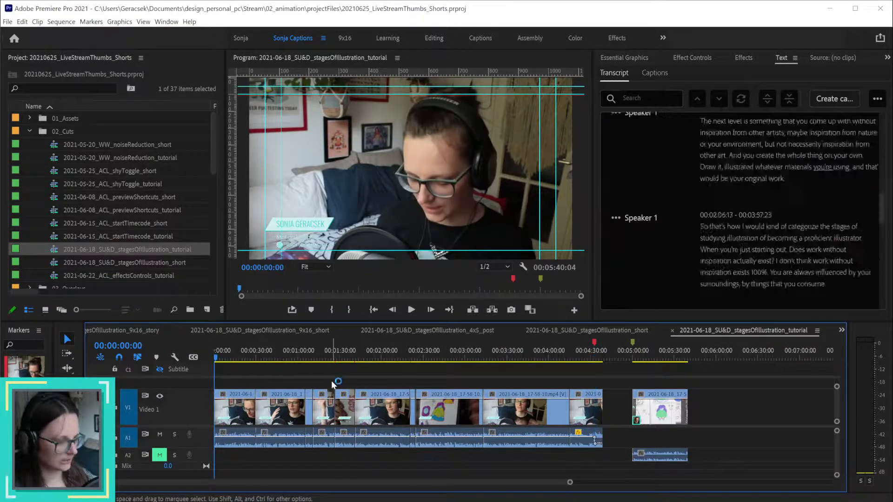
pyautogui.click(835, 98)
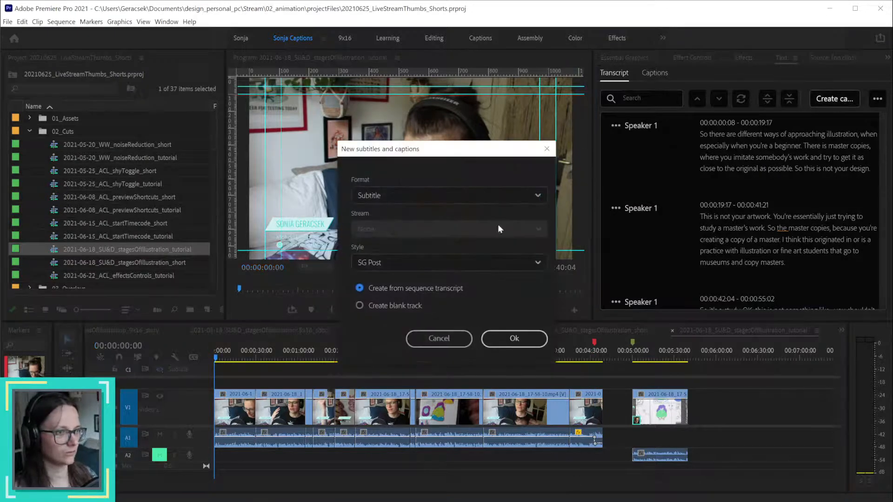
pyautogui.click(444, 339)
pyautogui.click(878, 98)
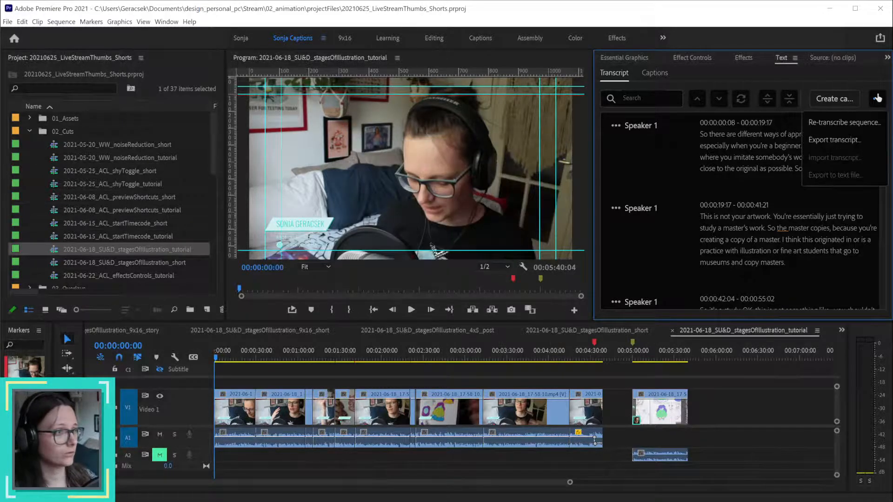
pyautogui.click(834, 102)
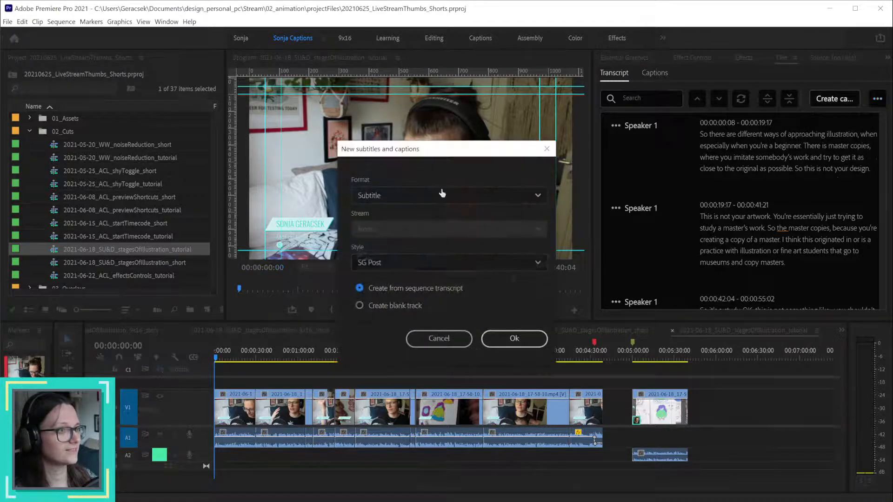
pyautogui.click(538, 335)
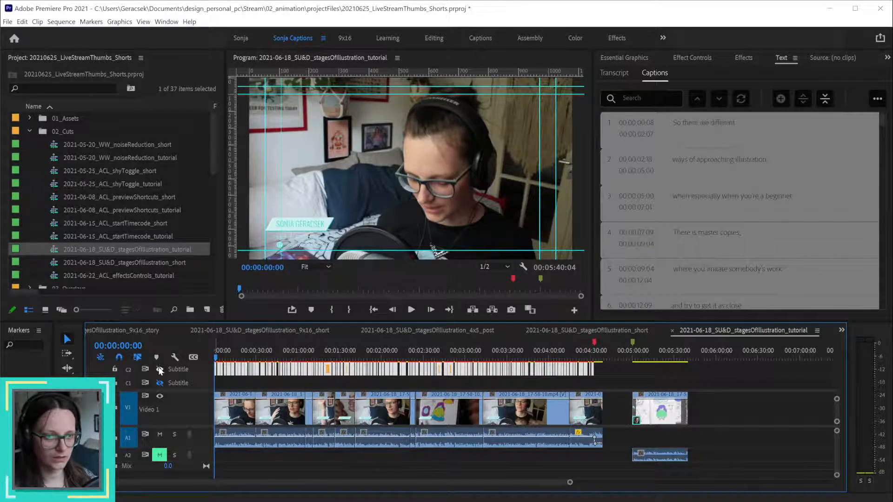
# - Export the tutorial's transcript to a plain text file named 2021-06-18_SU&D_stagesOfIllustration_tutorial_text.txt in the 2021-06-18_SU&D_stagesOfIllustration folder
pyautogui.click(614, 73)
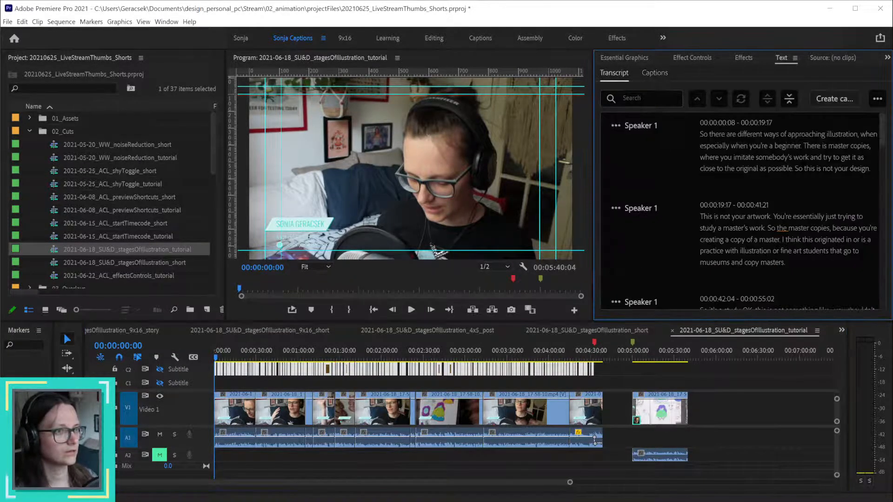
pyautogui.click(878, 99)
pyautogui.click(837, 178)
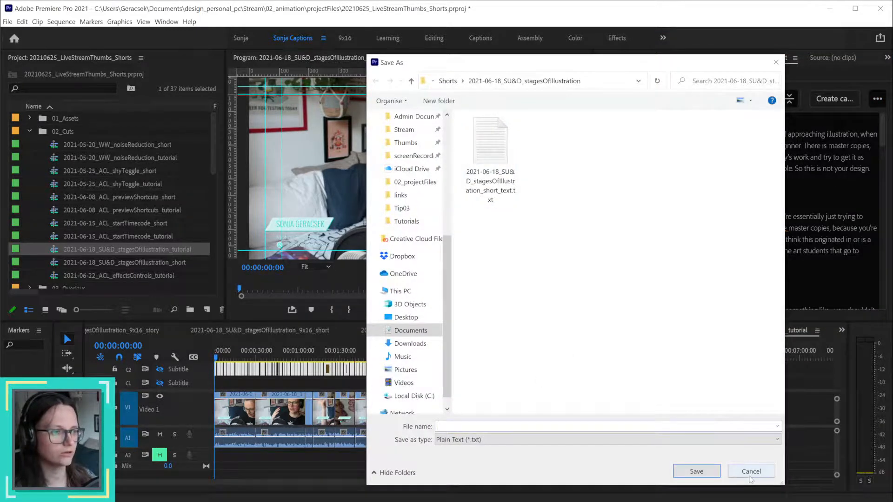
pyautogui.click(512, 200)
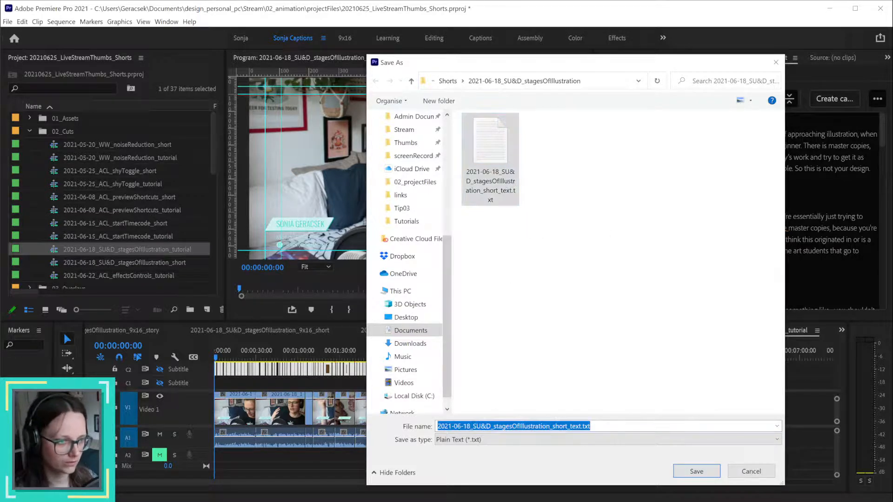
pyautogui.moveTo(553, 426); pyautogui.dragTo(562, 426)
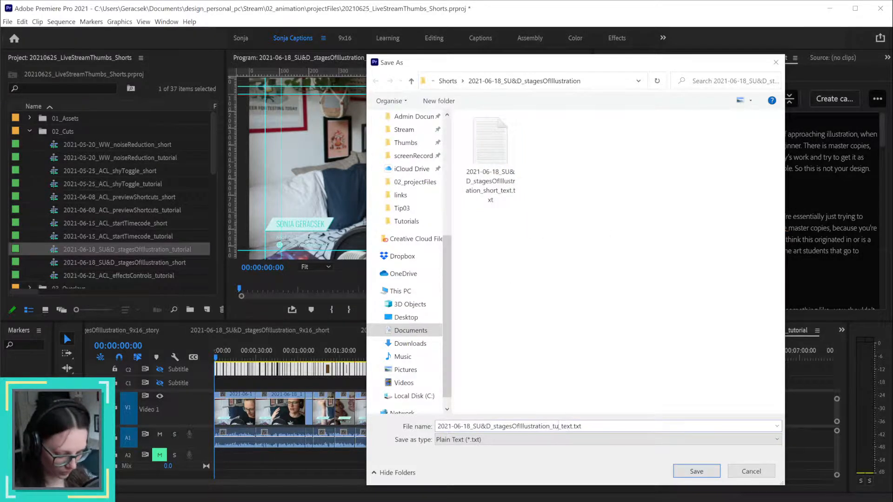
pyautogui.write('tuto')
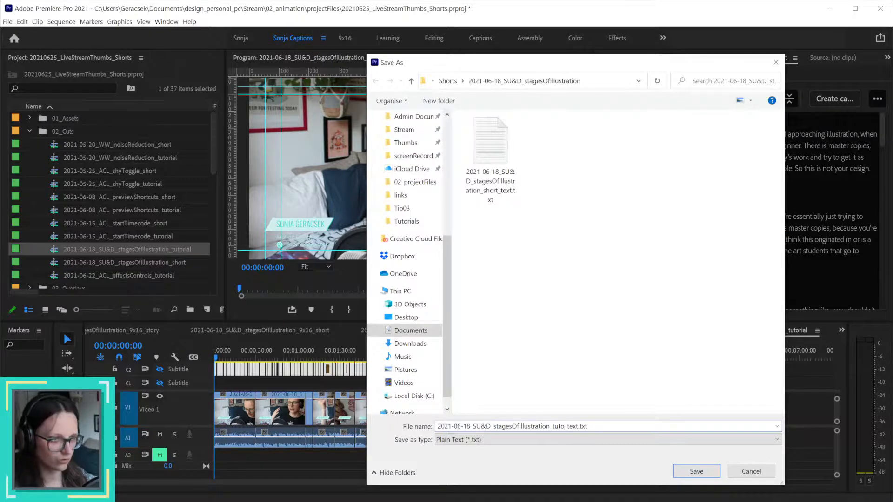
pyautogui.write('rial')
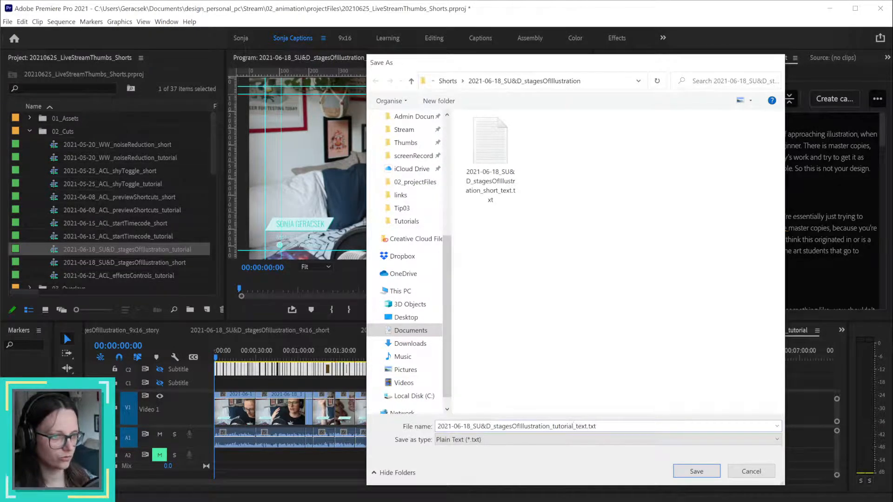
pyautogui.press('Return')
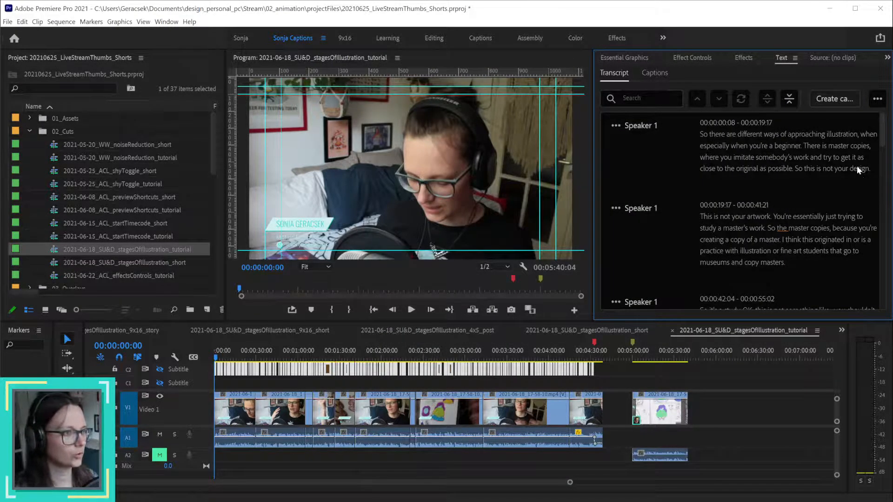
# - Export the tutorial's captions as an SRT file named 2021-06-18_SU&D_stagesOfIllustration_tutorial_subs.srt
pyautogui.click(655, 73)
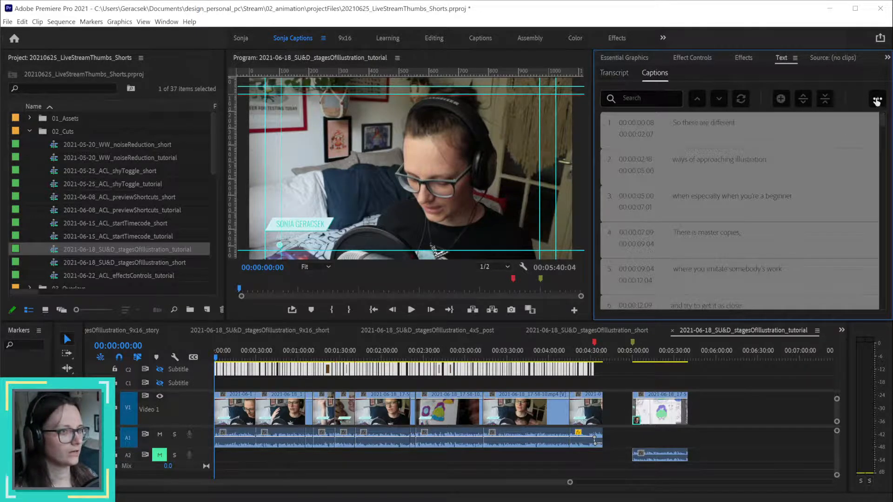
pyautogui.click(877, 99)
pyautogui.click(829, 140)
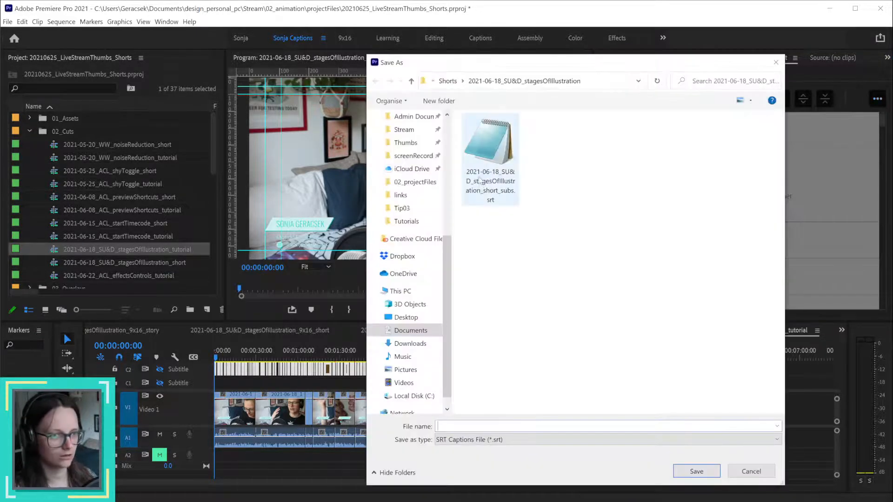
pyautogui.moveTo(552, 427); pyautogui.dragTo(567, 426)
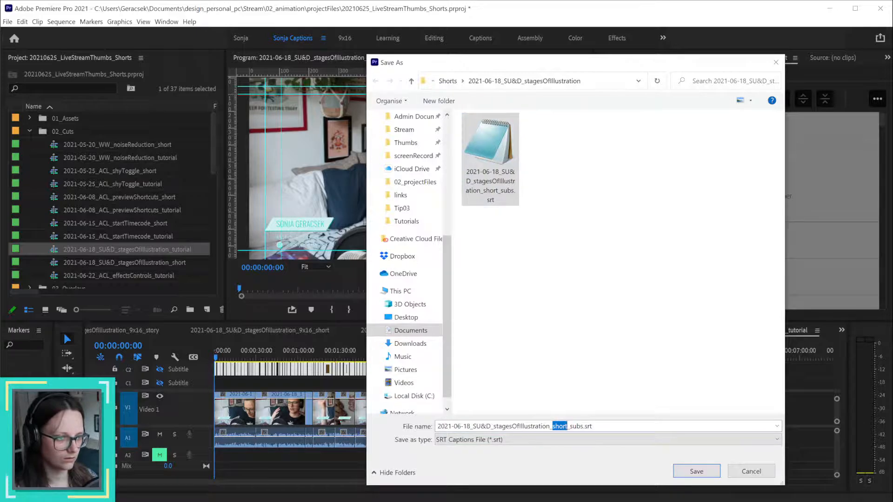
pyautogui.write('tutorial')
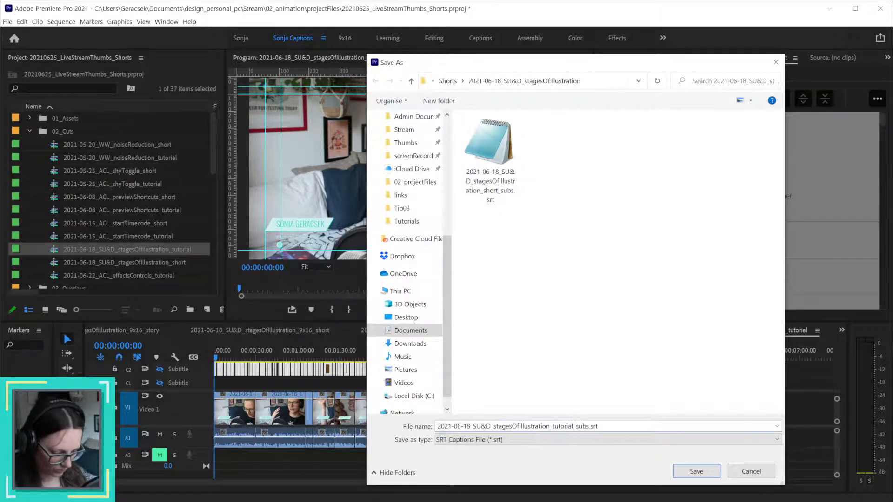
pyautogui.click(696, 471)
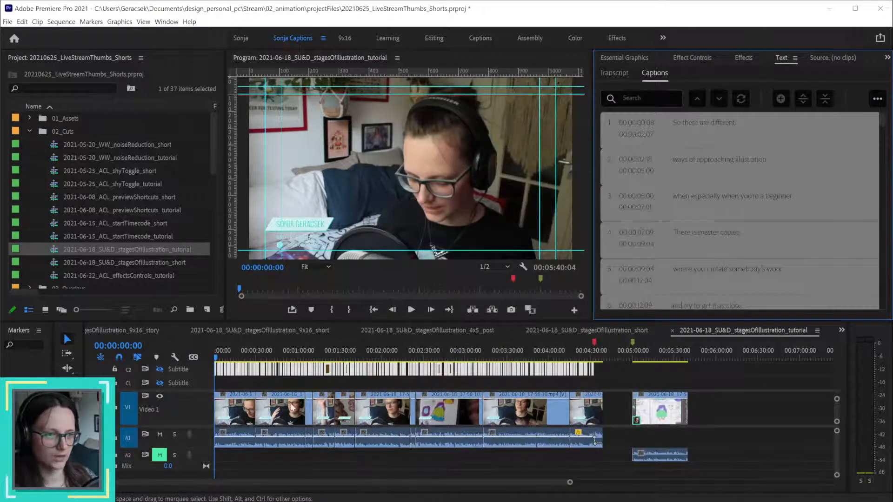
# - Deselect the tutorial's caption clips and save the project
pyautogui.scroll(-5, 86, 249)
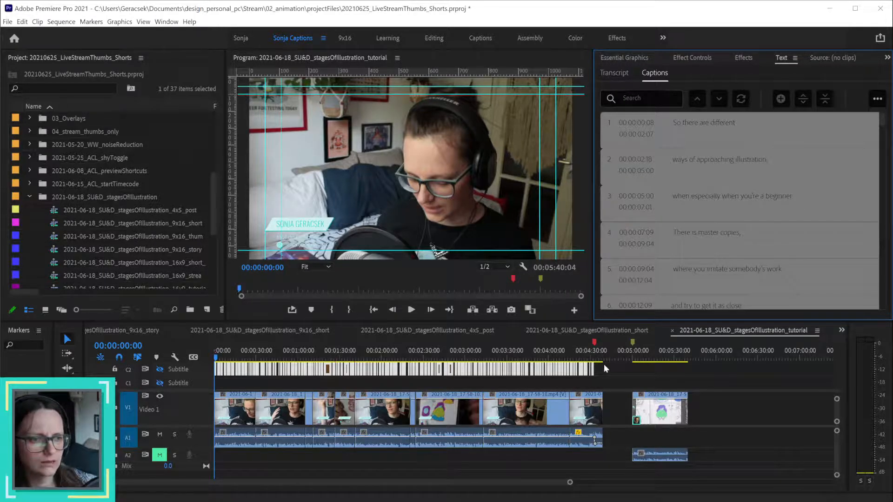
pyautogui.click(631, 366)
pyautogui.hotkey('ctrl', 's')
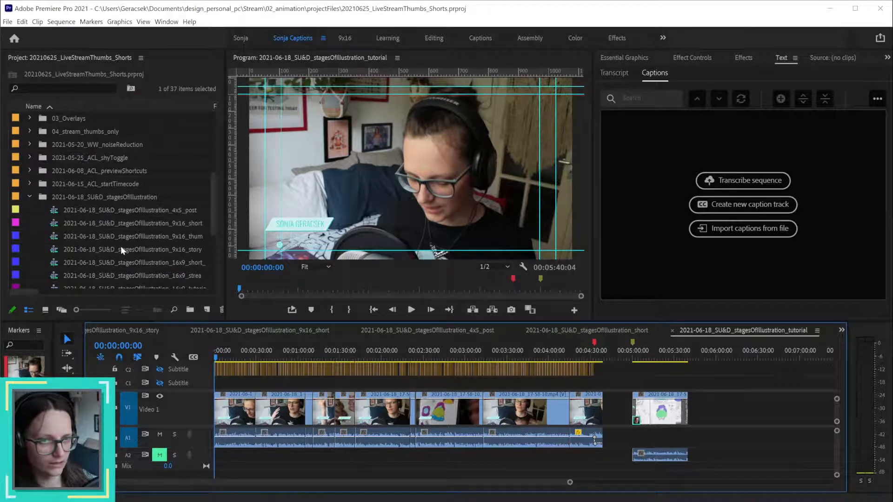
# - Open the 2021-06-18_SU&D_stagesOfIllustration_16x9_tutorial sequence and move the playhead to about 00:04:24:20 to check the end of the nested tutorial
pyautogui.scroll(-3, 121, 246)
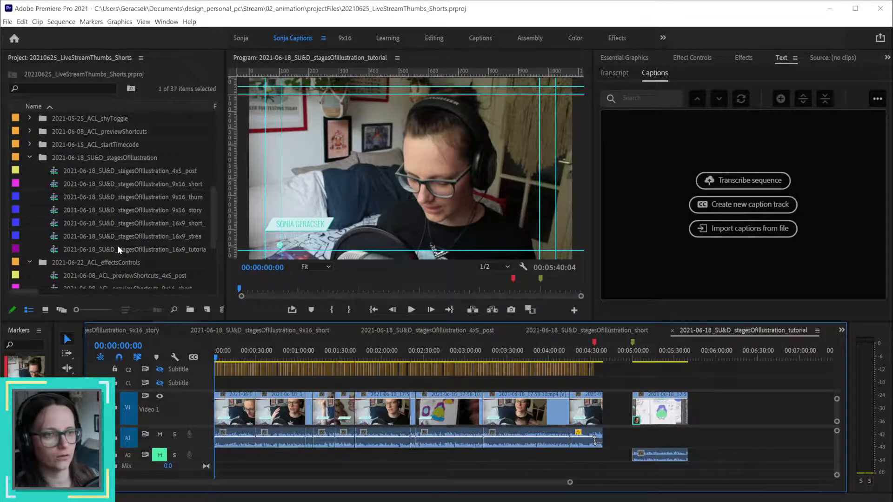
pyautogui.click(55, 250)
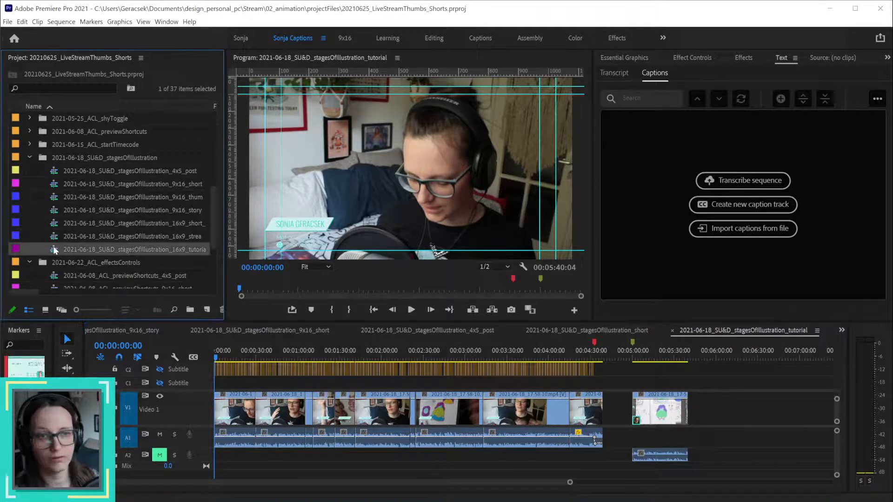
pyautogui.doubleClick(52, 251)
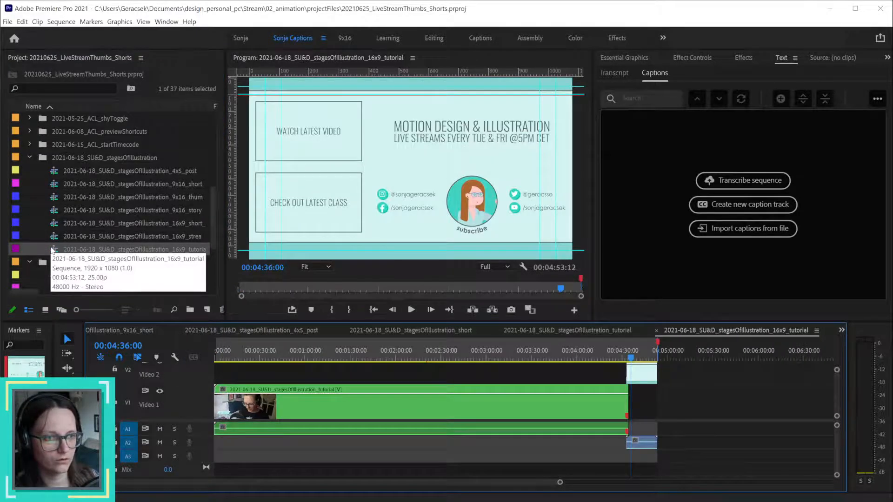
pyautogui.moveTo(631, 359); pyautogui.dragTo(615, 360)
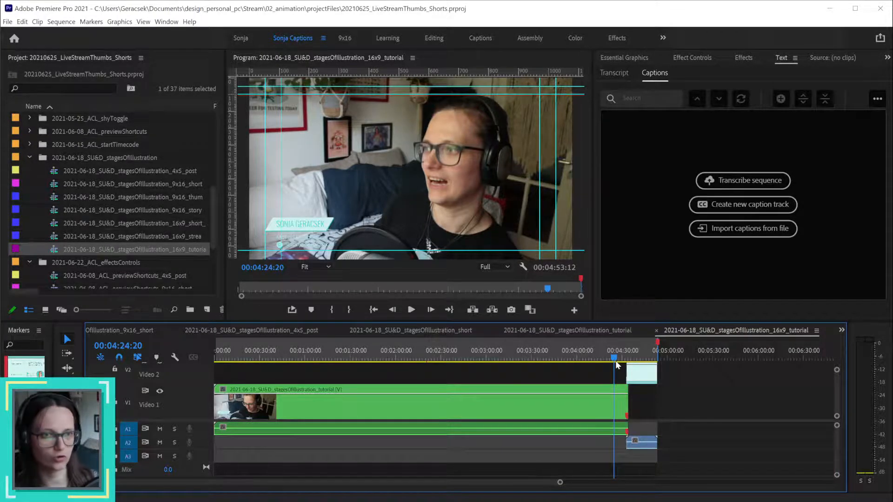
pyautogui.click(118, 211)
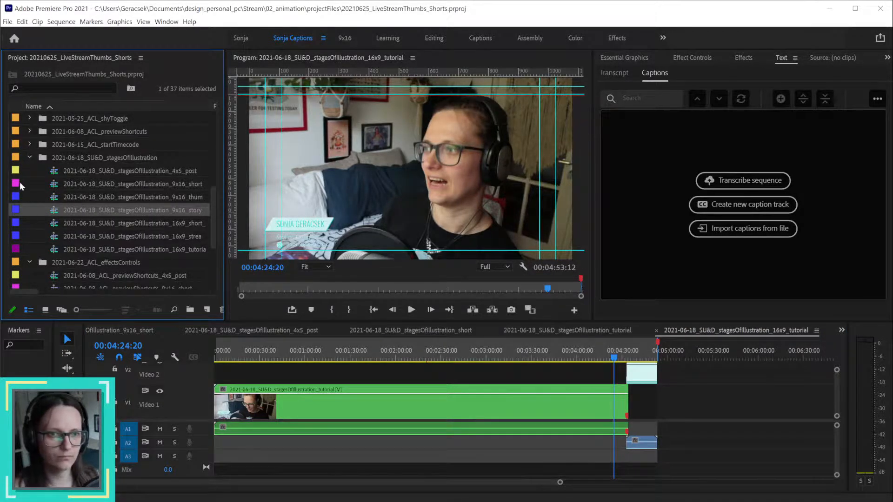
pyautogui.rightClick(72, 215)
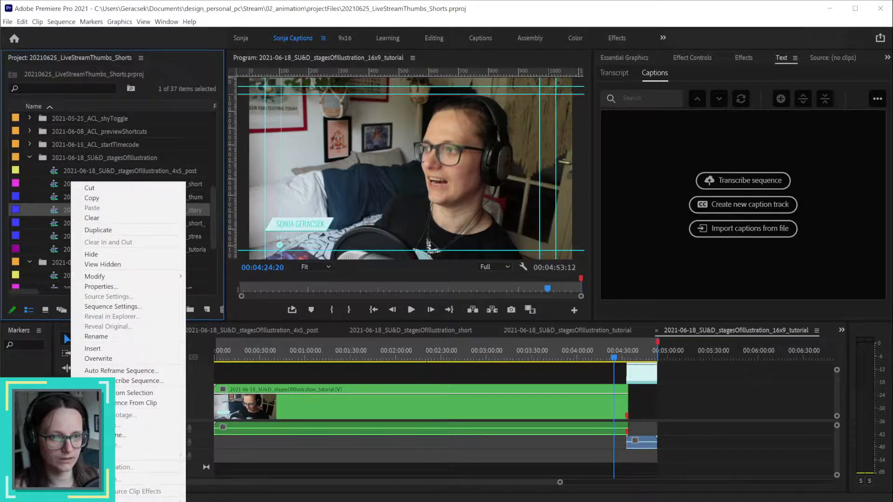
pyautogui.moveTo(139, 501)
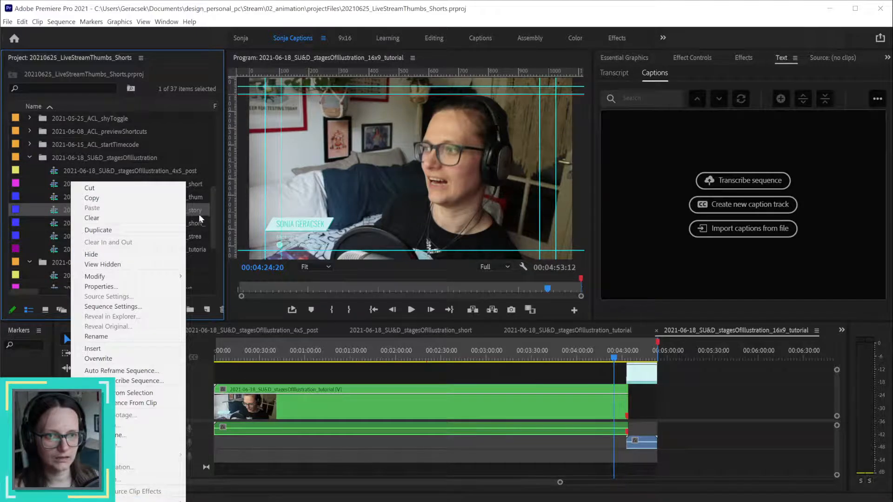
pyautogui.click(93, 336)
pyautogui.press('Return')
pyautogui.scroll(-2, 57, 208)
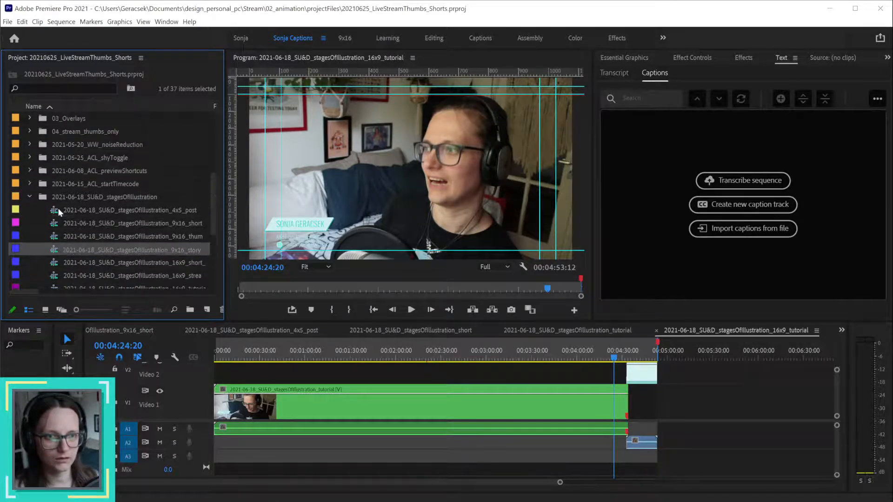
pyautogui.rightClick(63, 137)
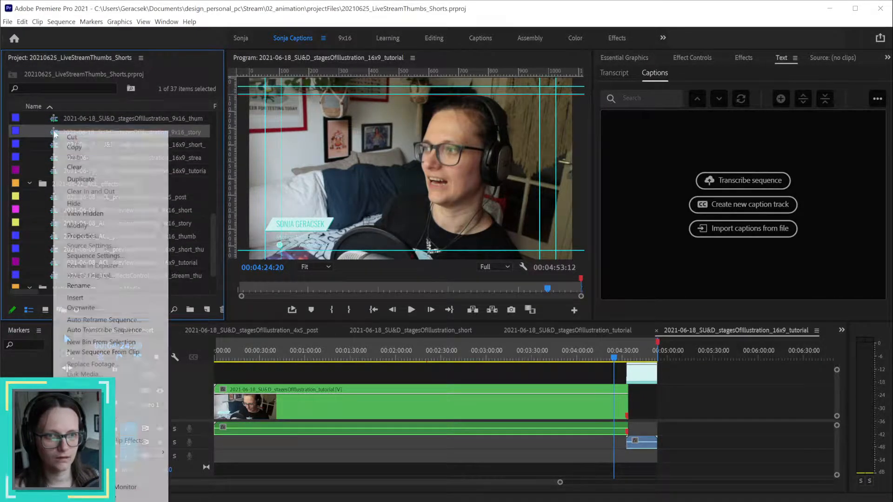
pyautogui.moveTo(140, 452)
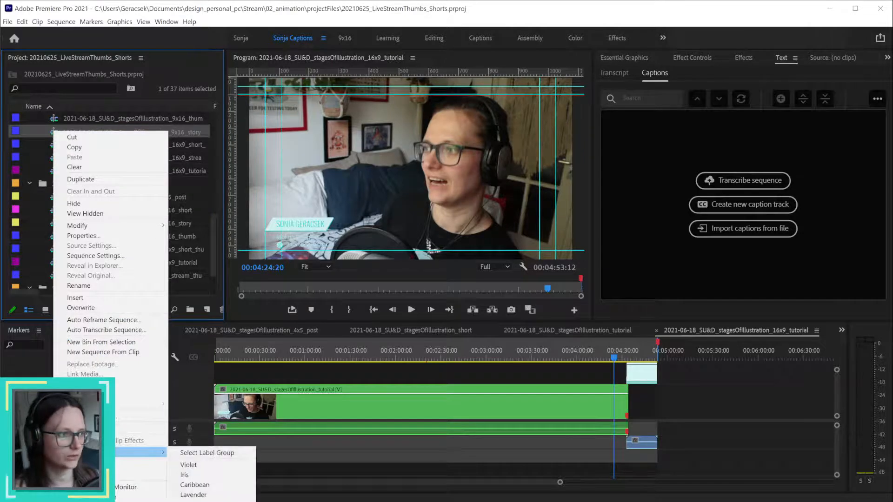
pyautogui.click(17, 133)
# - Open the 2021-06-18_SU&D_stagesOfIllustration_9x16_story sequence and give it the yellow label colour in the project
pyautogui.doubleClick(55, 132)
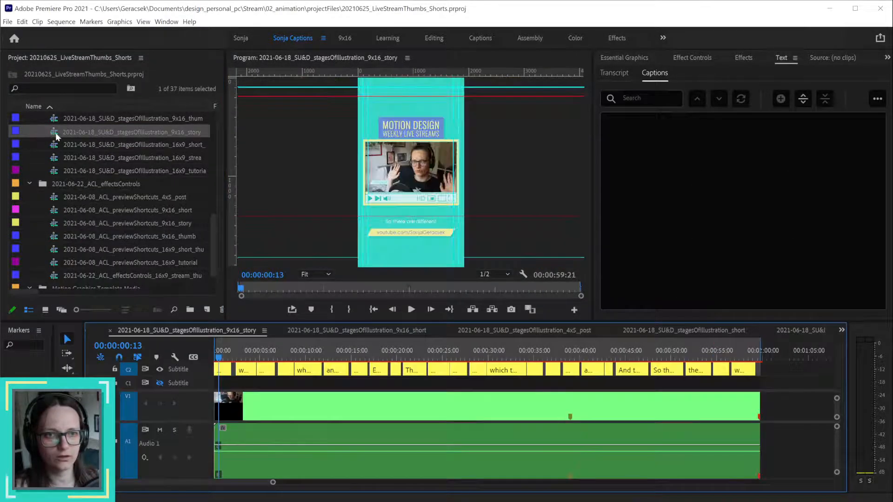
pyautogui.rightClick(54, 133)
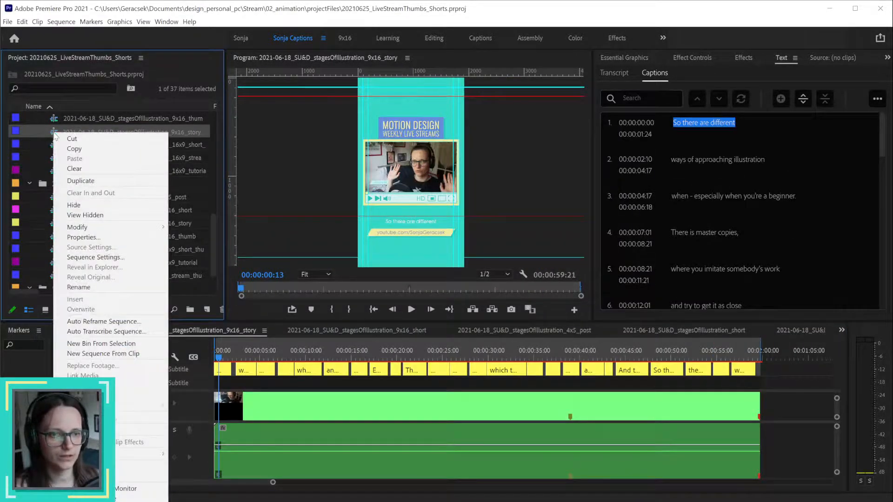
pyautogui.moveTo(140, 453)
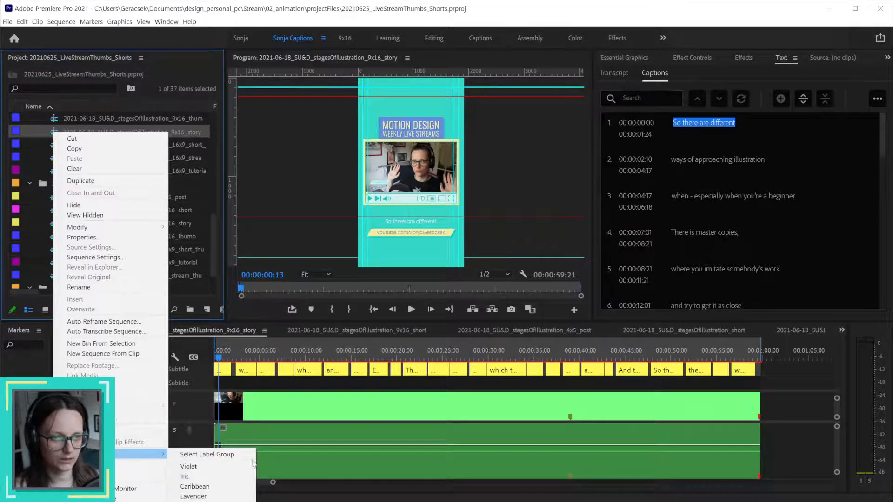
pyautogui.click(190, 501)
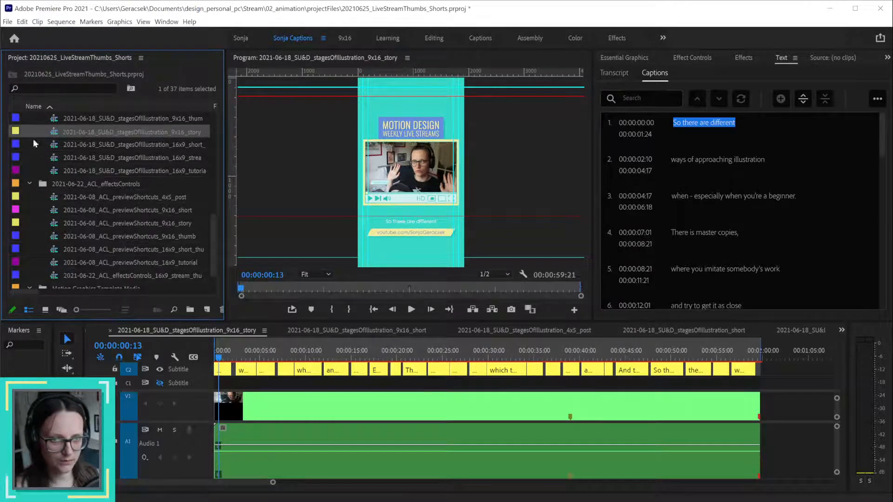
# - Select the whole label group of the 2021-06-18_SU&D_stagesOfIllustration_9x16_story sequence to check which project items share its colour
pyautogui.scroll(2, 16, 132)
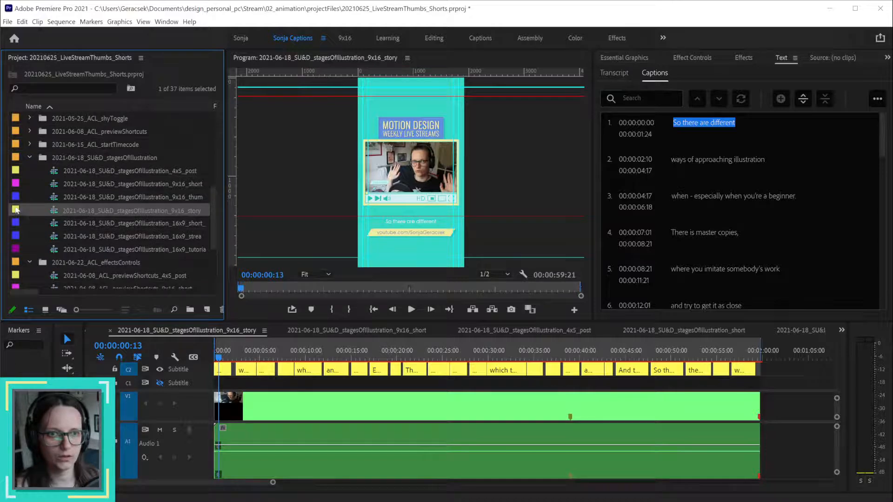
pyautogui.rightClick(16, 211)
pyautogui.moveTo(123, 500)
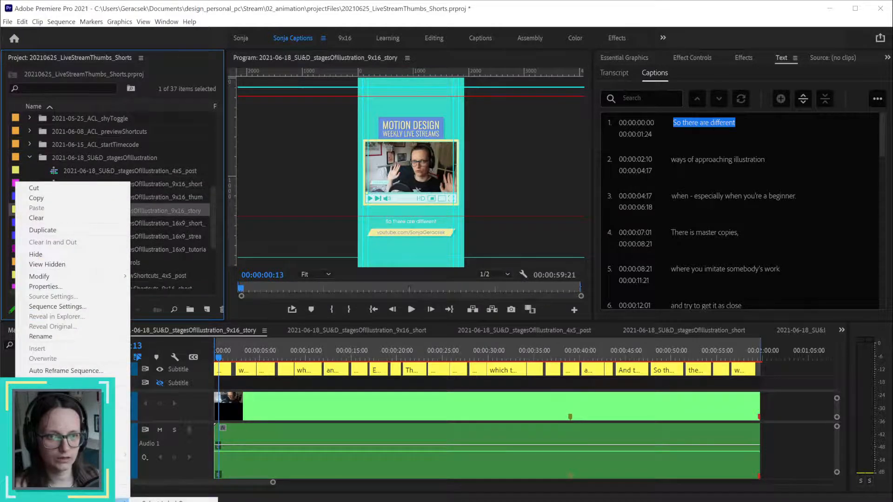
pyautogui.moveTo(215, 215); pyautogui.dragTo(218, 249)
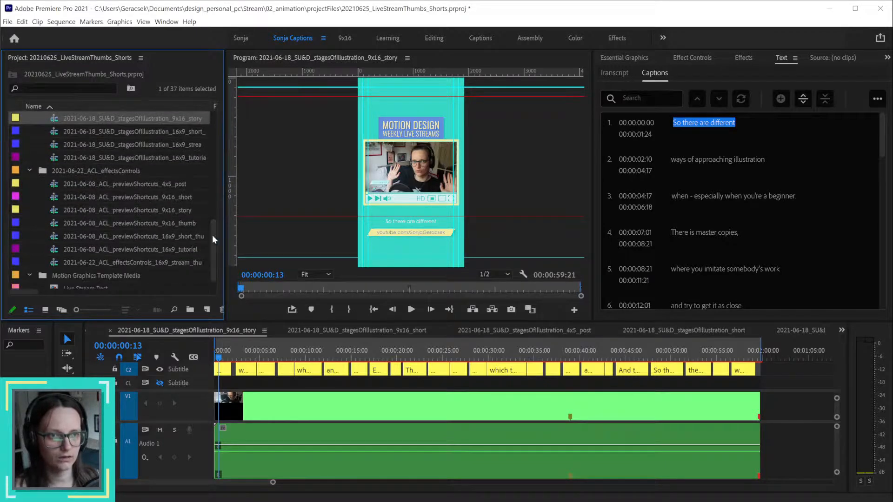
pyautogui.rightClick(16, 120)
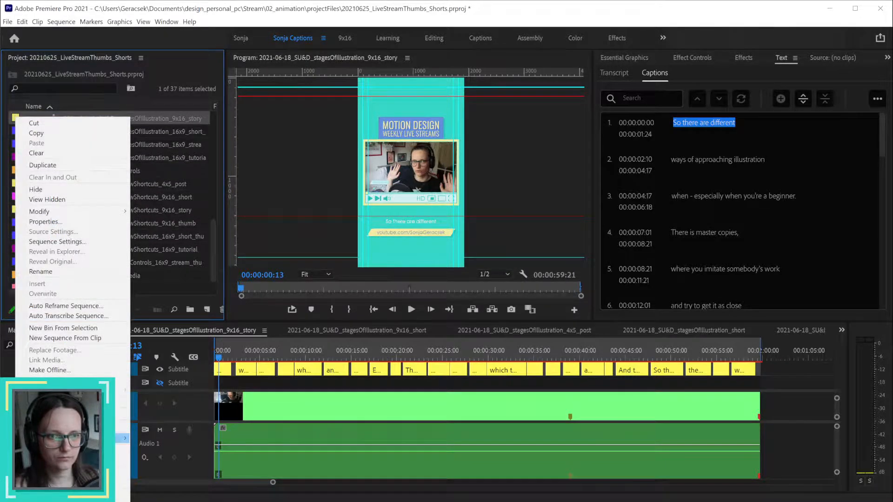
pyautogui.moveTo(122, 438)
pyautogui.click(174, 439)
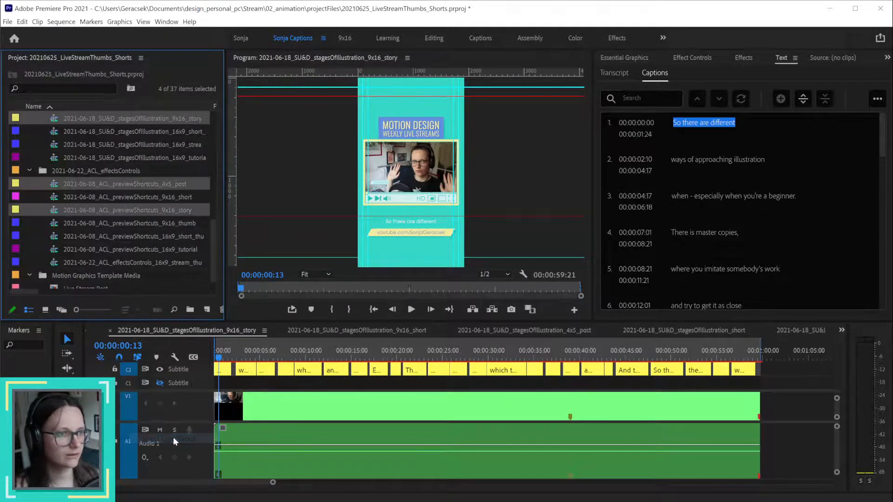
# - Look through the selected label group and collapse the expanded bin above the dated bins in the project
pyautogui.scroll(-1, 144, 113)
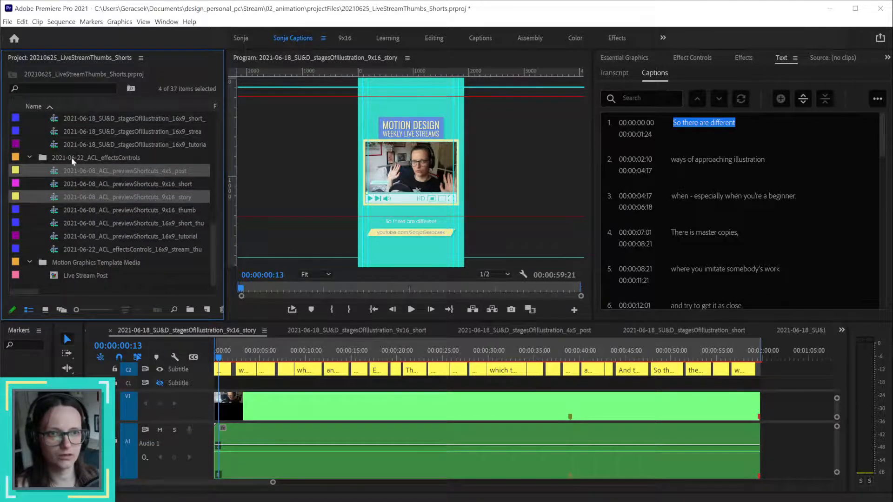
pyautogui.scroll(5, 20, 219)
pyautogui.scroll(5, 21, 216)
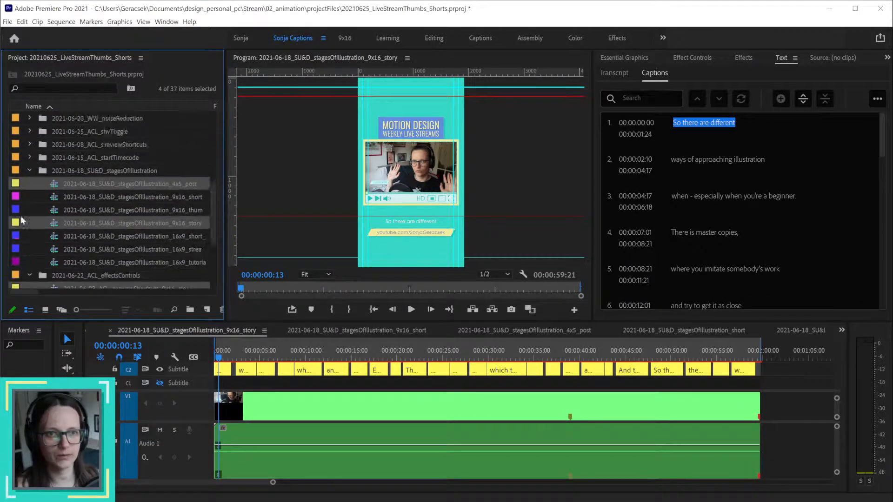
pyautogui.click(29, 132)
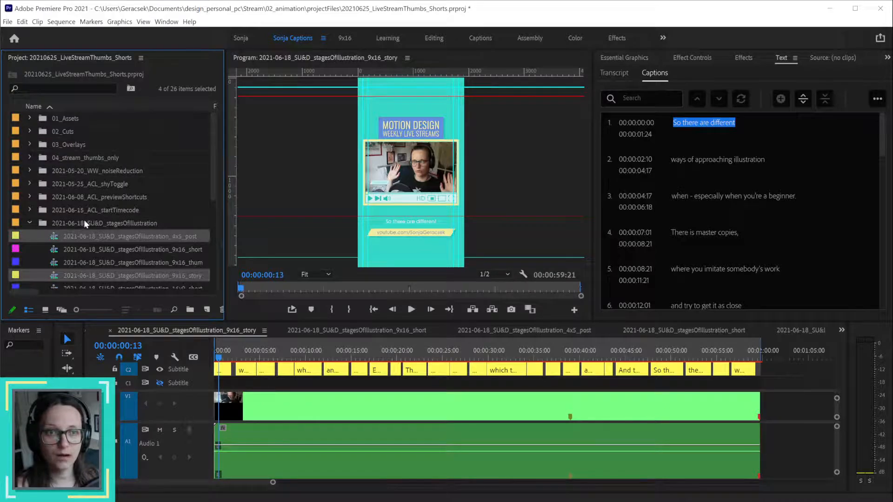
# - Deselect all project items and save the project
pyautogui.scroll(-3, 118, 218)
pyautogui.hotkey('ctrl', 'shift', 'a')
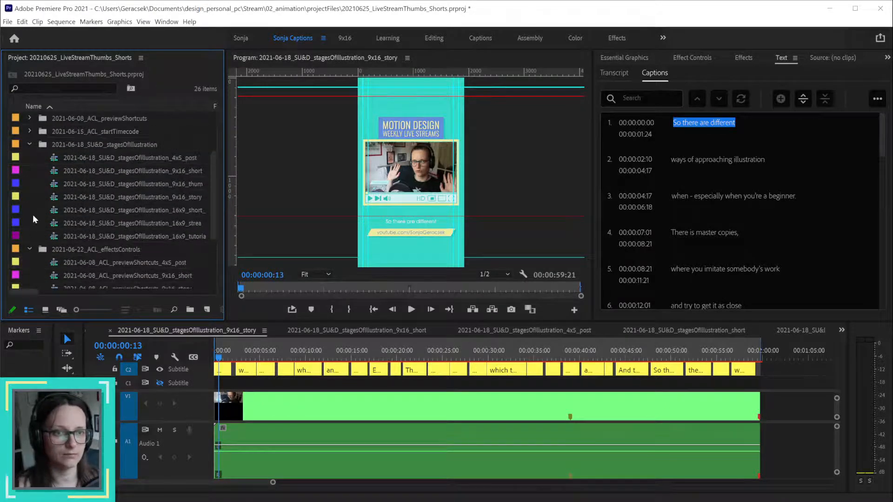
pyautogui.hotkey('ctrl', 's')
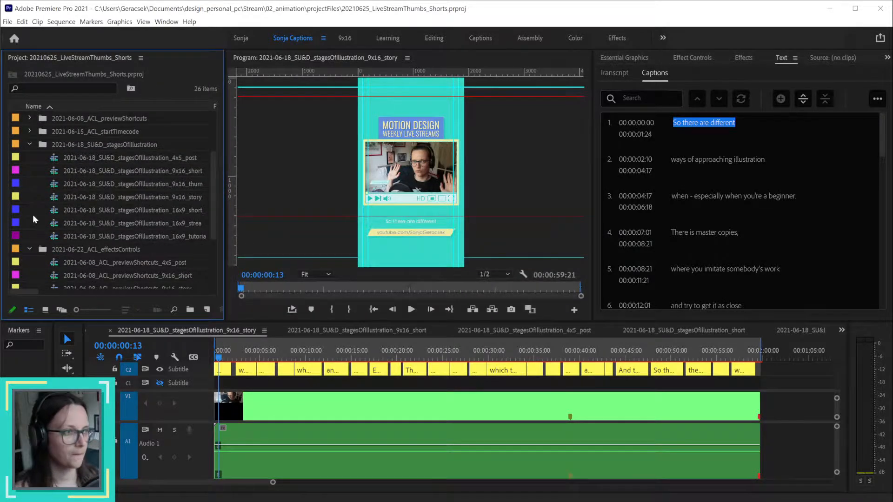